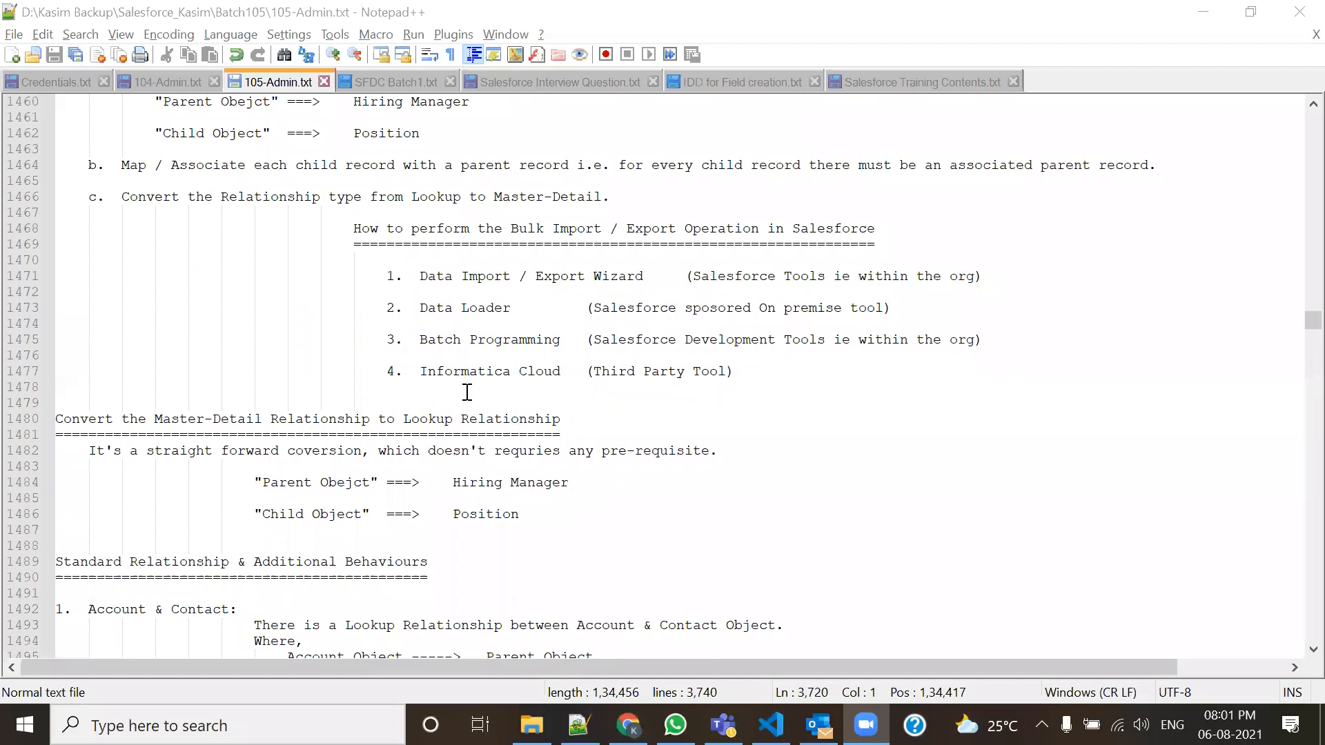
Highlight the Lookup Relationship and Account & Opportunity headings in the roll-up notes.
{"action": "scroll", "coordinate": [467, 392], "scroll_direction": "down", "scroll_amount": 2}
{"action": "scroll", "coordinate": [467, 392], "scroll_direction": "down", "scroll_amount": 8}
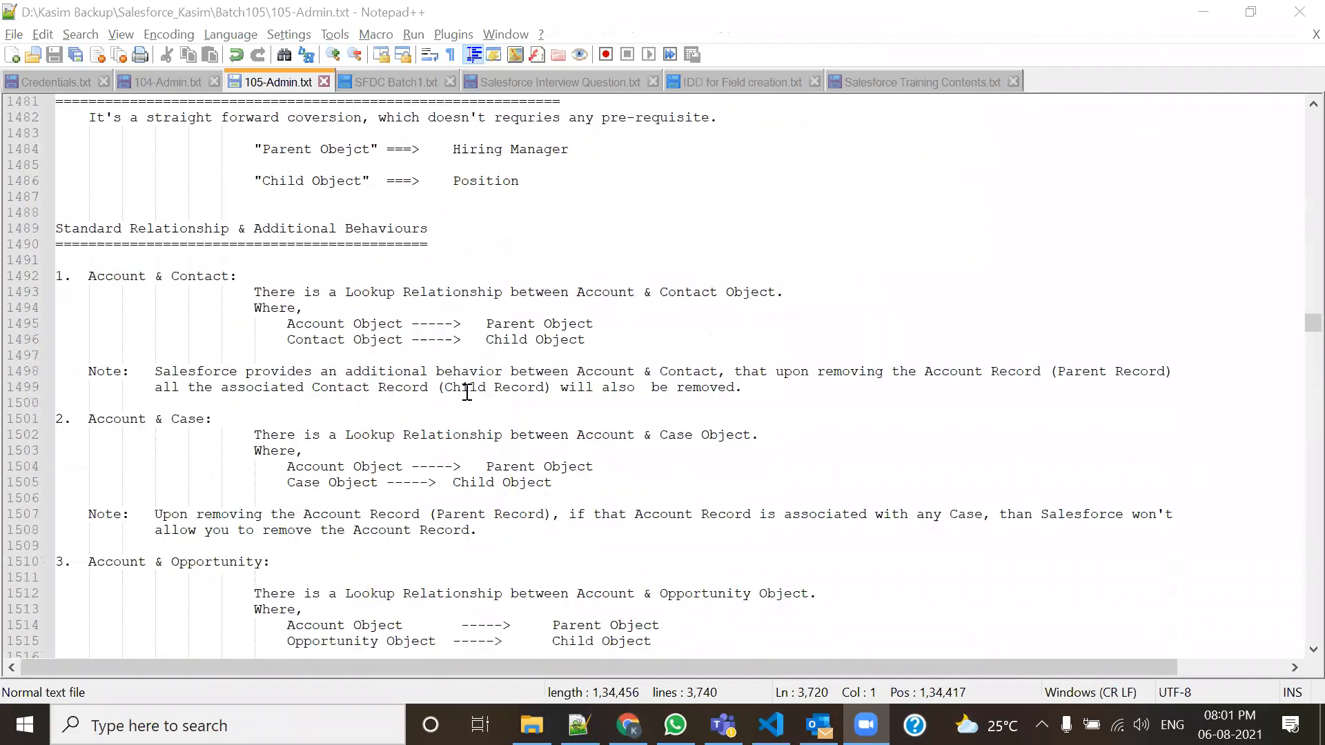
{"action": "scroll", "coordinate": [467, 392], "scroll_direction": "up", "scroll_amount": 11}
{"action": "scroll", "coordinate": [438, 436], "scroll_direction": "up", "scroll_amount": 5}
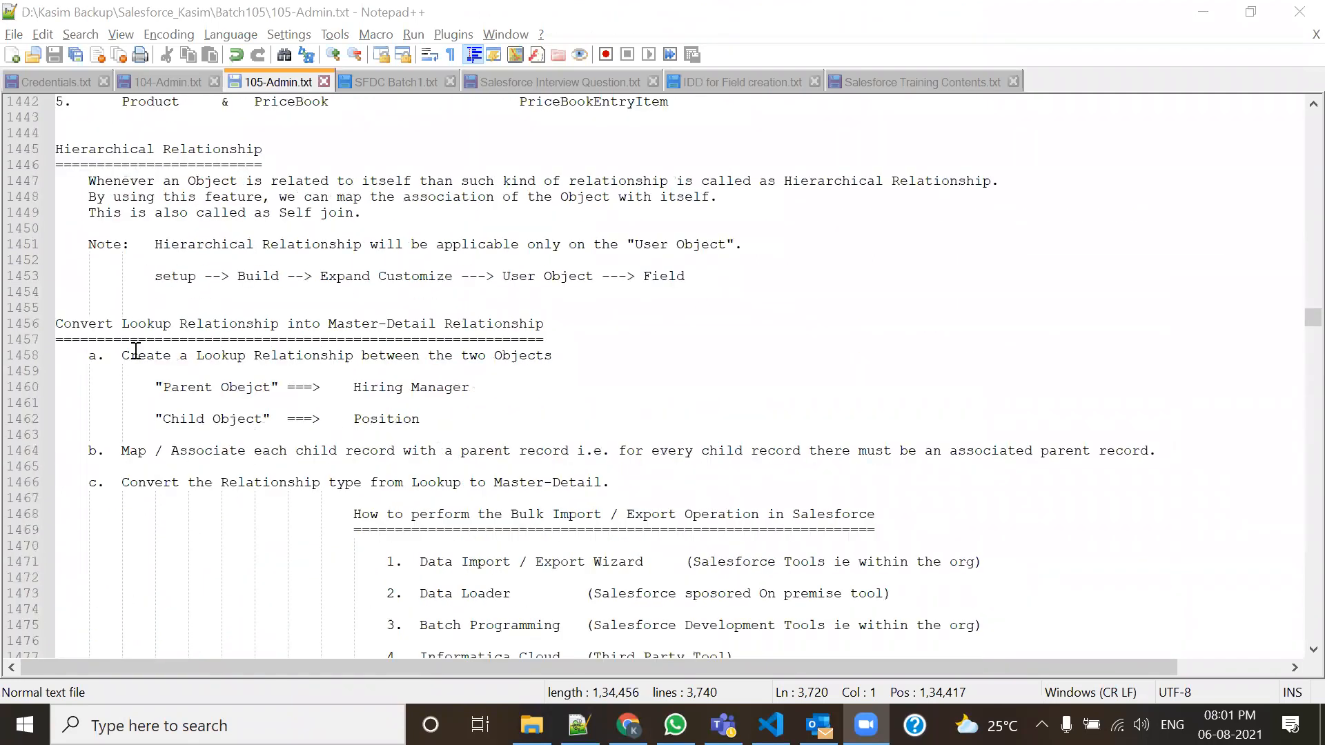
{"action": "left_click_drag", "start_coordinate": [122, 323], "coordinate": [312, 324]}
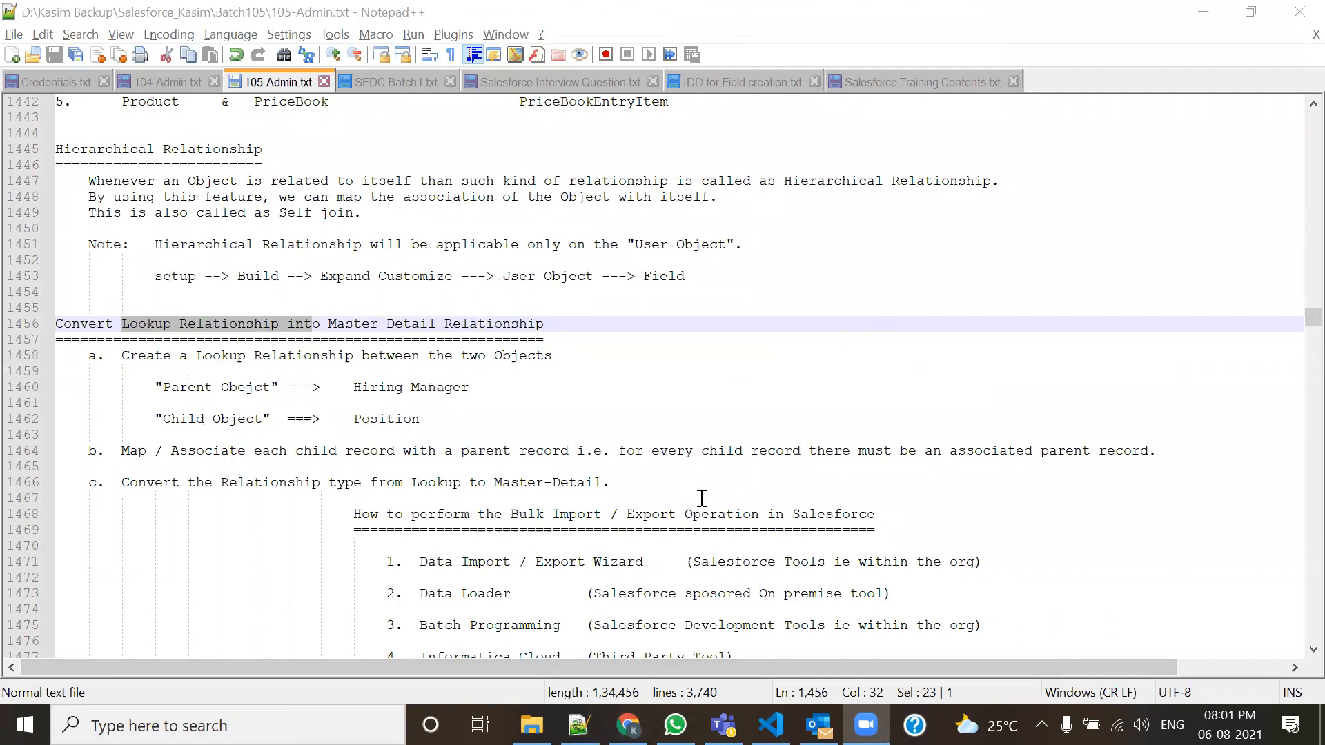
{"action": "scroll", "coordinate": [698, 427], "scroll_direction": "down", "scroll_amount": 8}
{"action": "scroll", "coordinate": [616, 342], "scroll_direction": "down", "scroll_amount": 7}
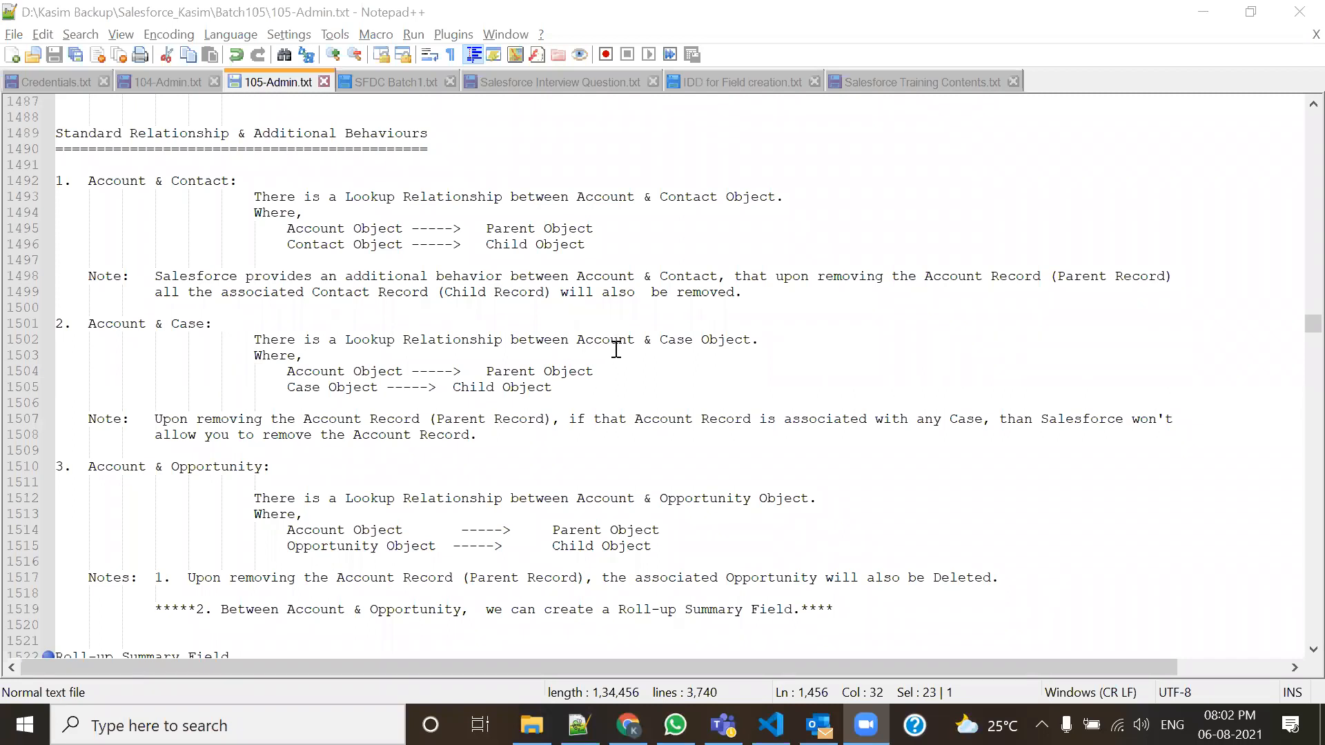
{"action": "scroll", "coordinate": [577, 314], "scroll_direction": "down", "scroll_amount": 2}
{"action": "scroll", "coordinate": [576, 313], "scroll_direction": "down", "scroll_amount": 2}
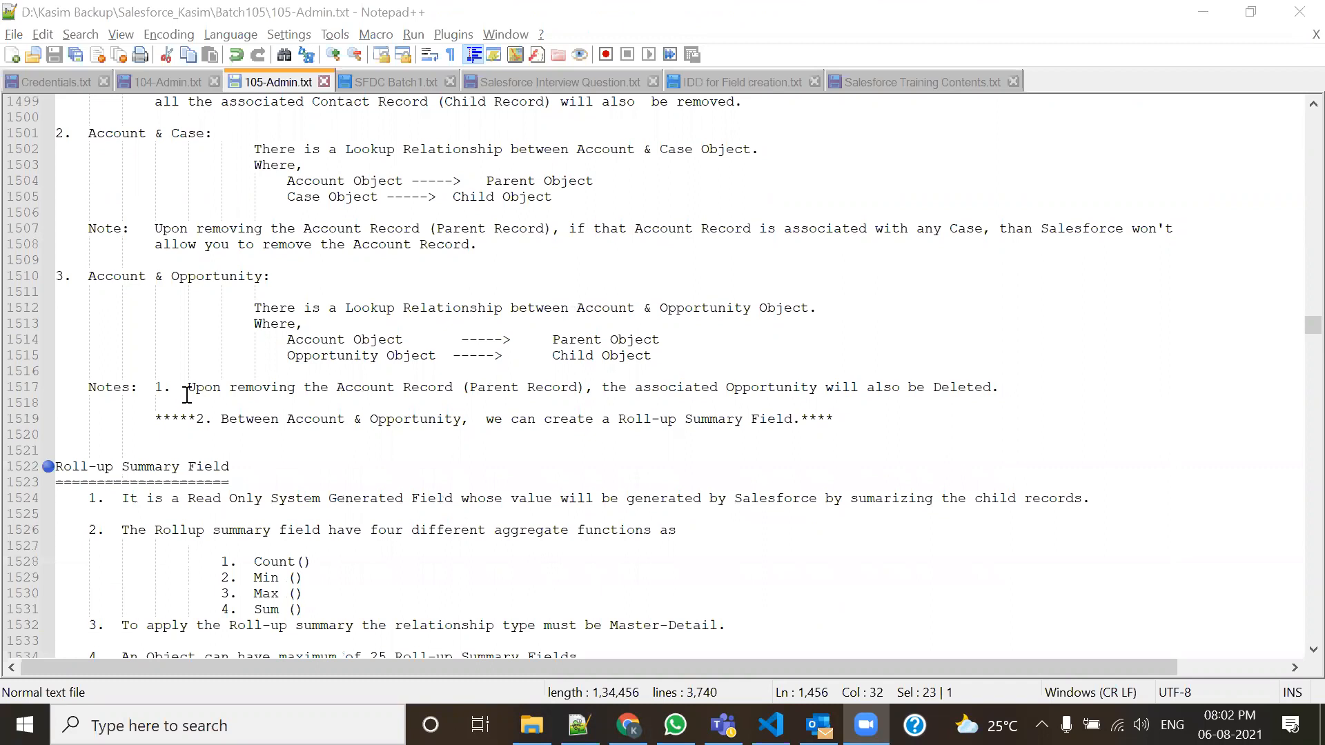
{"action": "left_click_drag", "start_coordinate": [89, 276], "coordinate": [271, 276]}
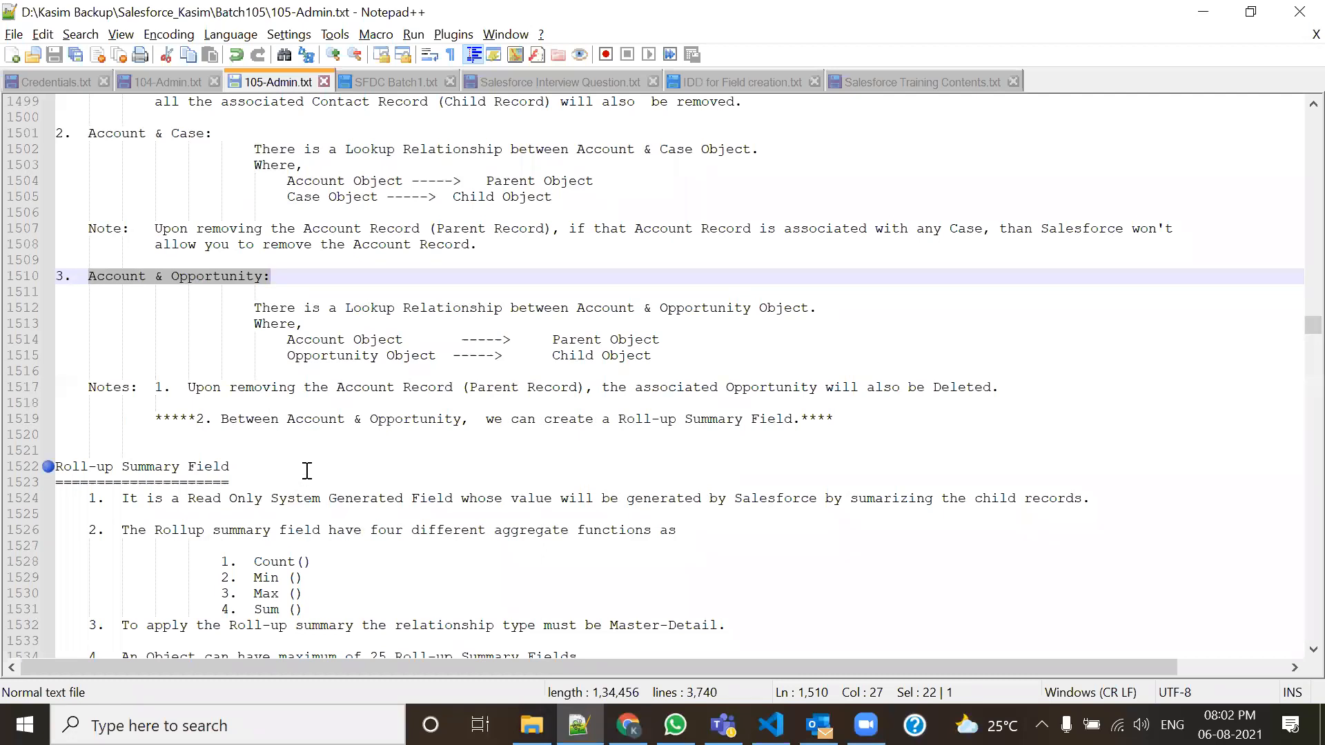
Mark Read Only, the aggregate function list, Roll-up summary, and every occurrence of Parent.
{"action": "scroll", "coordinate": [299, 476], "scroll_direction": "down", "scroll_amount": 3}
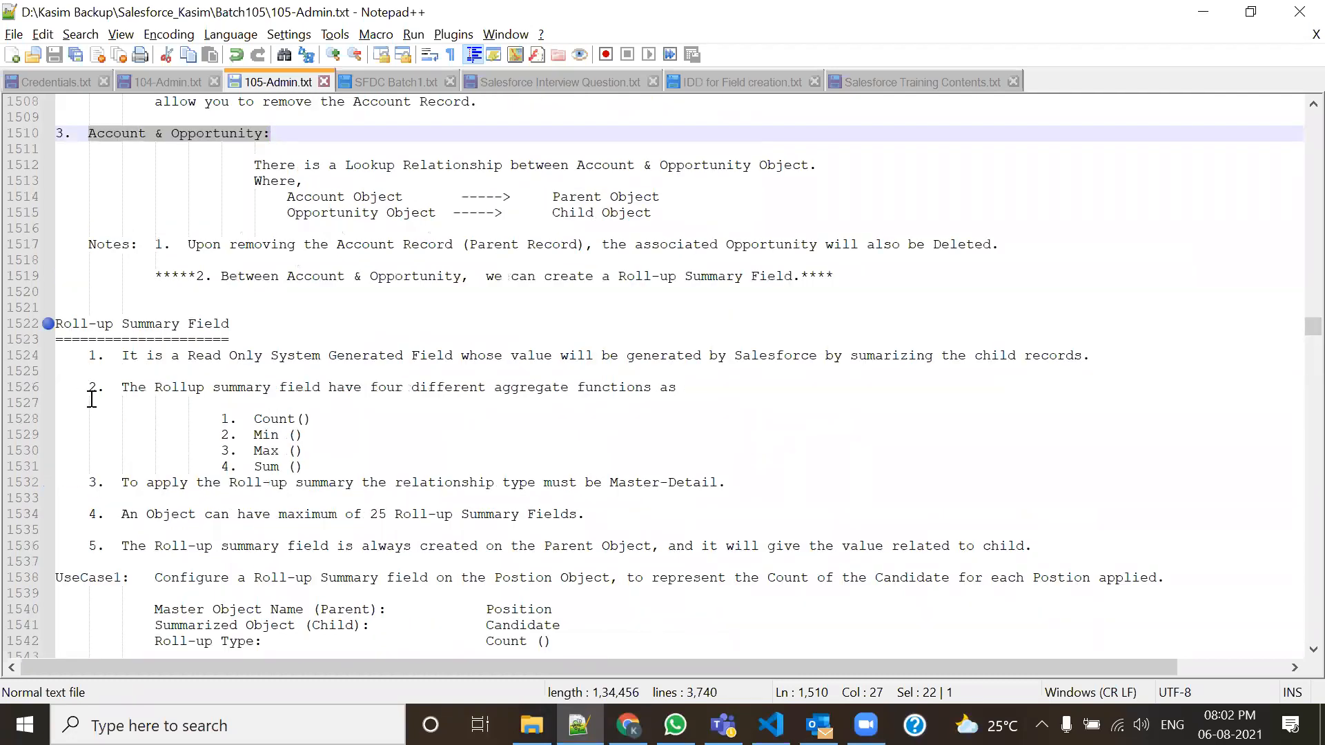
{"action": "scroll", "coordinate": [91, 399], "scroll_direction": "down", "scroll_amount": 4}
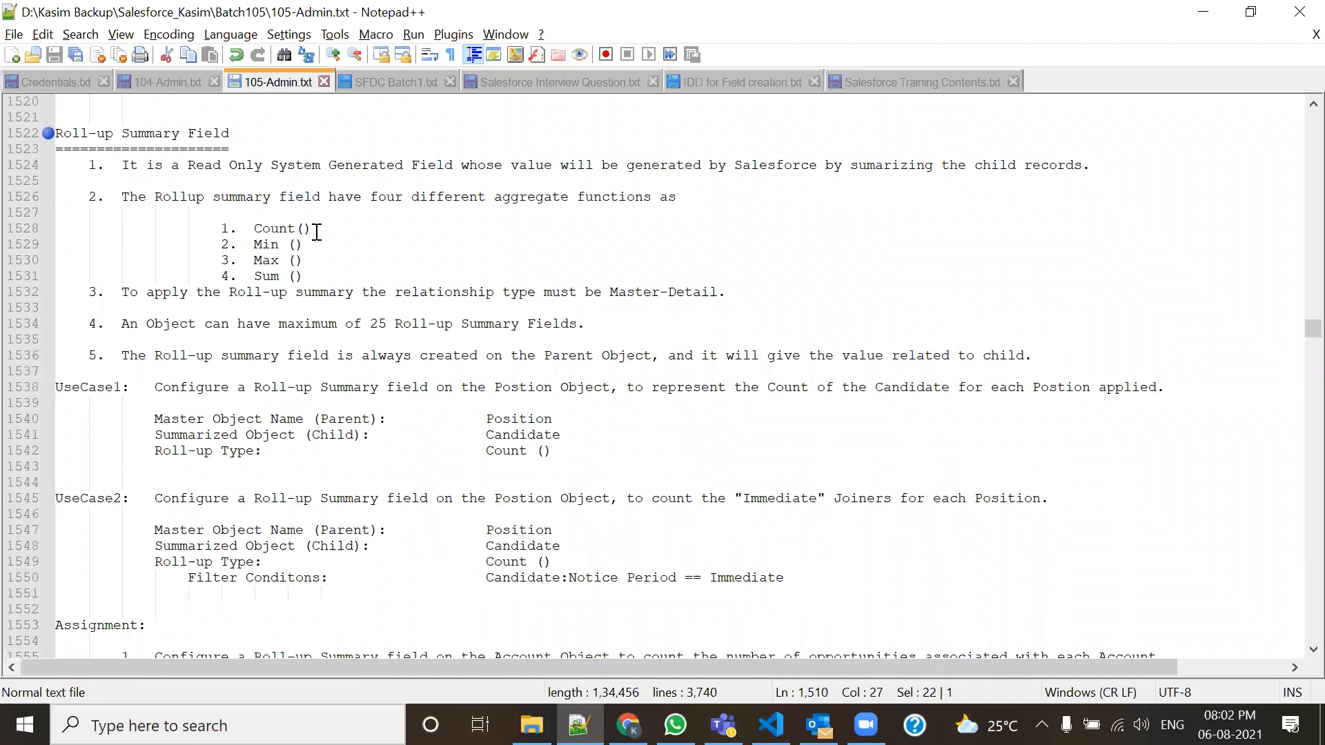
{"action": "left_click_drag", "start_coordinate": [188, 167], "coordinate": [263, 170]}
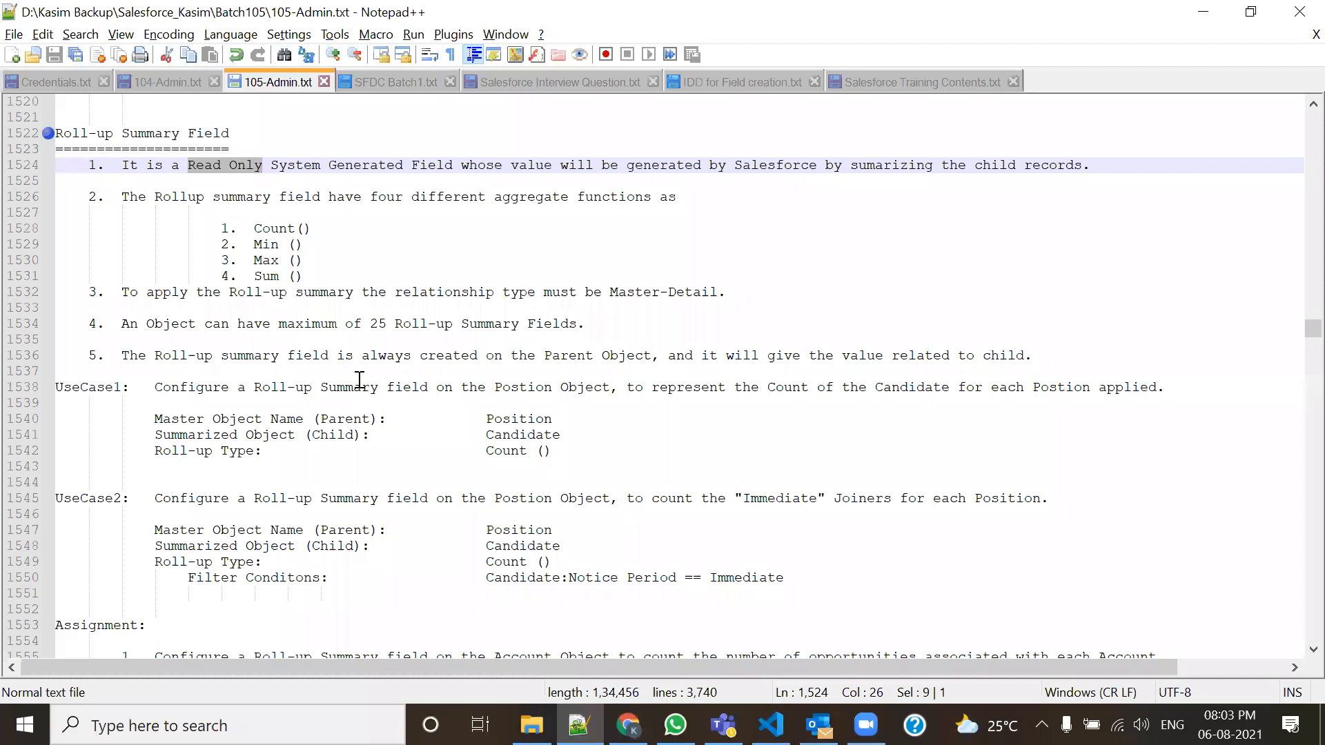
{"action": "left_click_drag", "start_coordinate": [328, 279], "coordinate": [187, 228]}
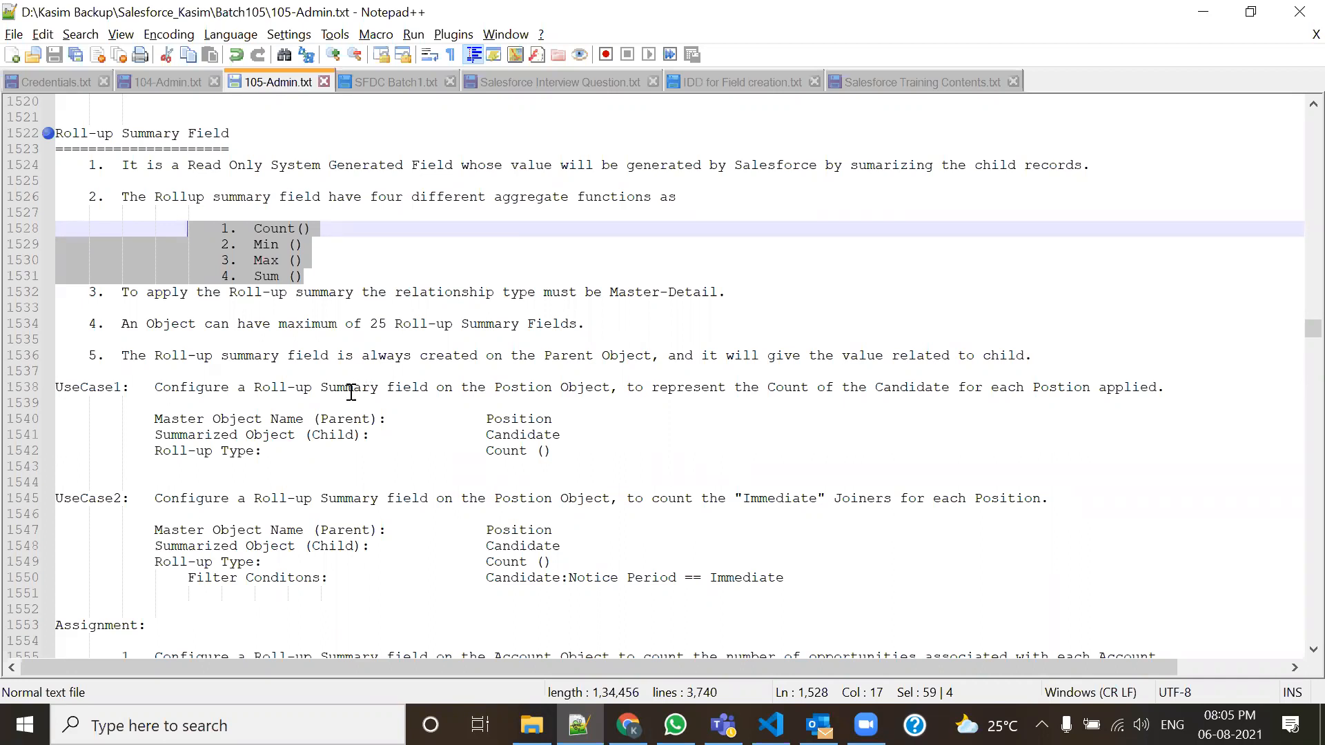
{"action": "left_click_drag", "start_coordinate": [229, 292], "coordinate": [224, 219]}
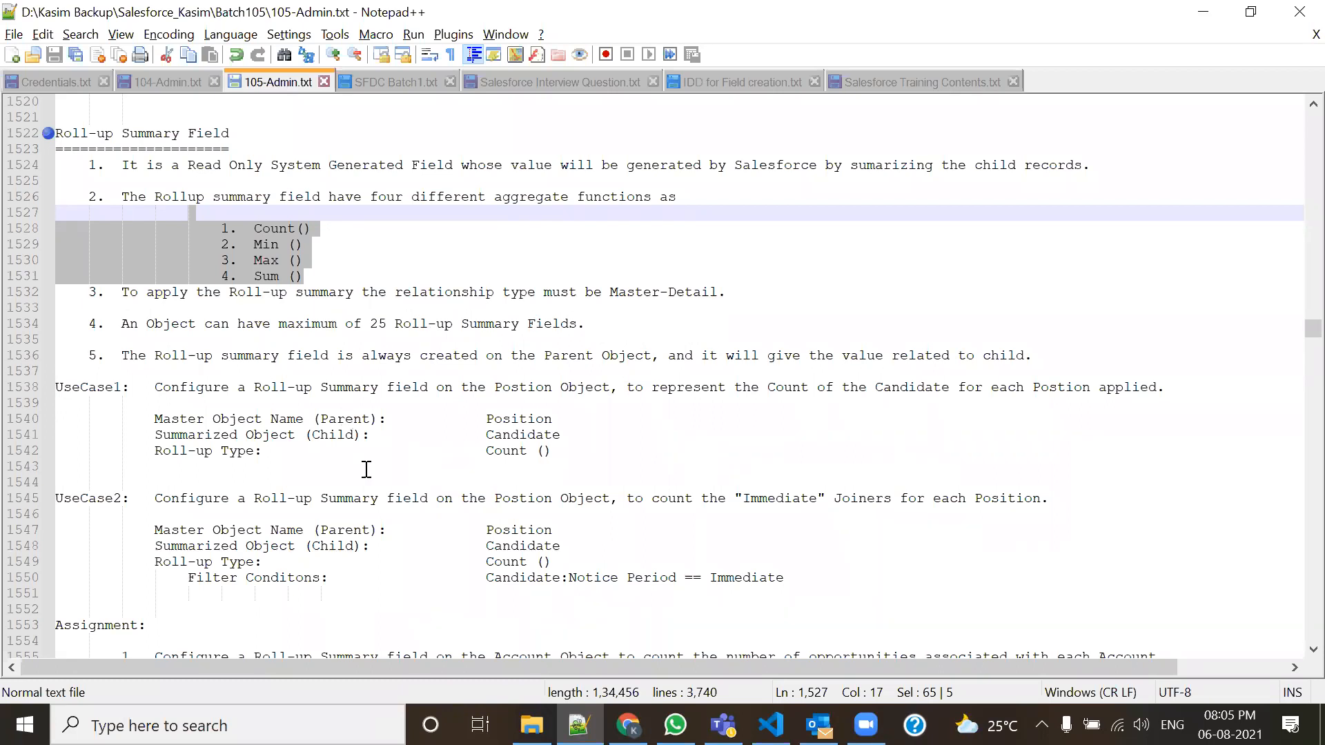
{"action": "left_click_drag", "start_coordinate": [345, 357], "coordinate": [983, 358]}
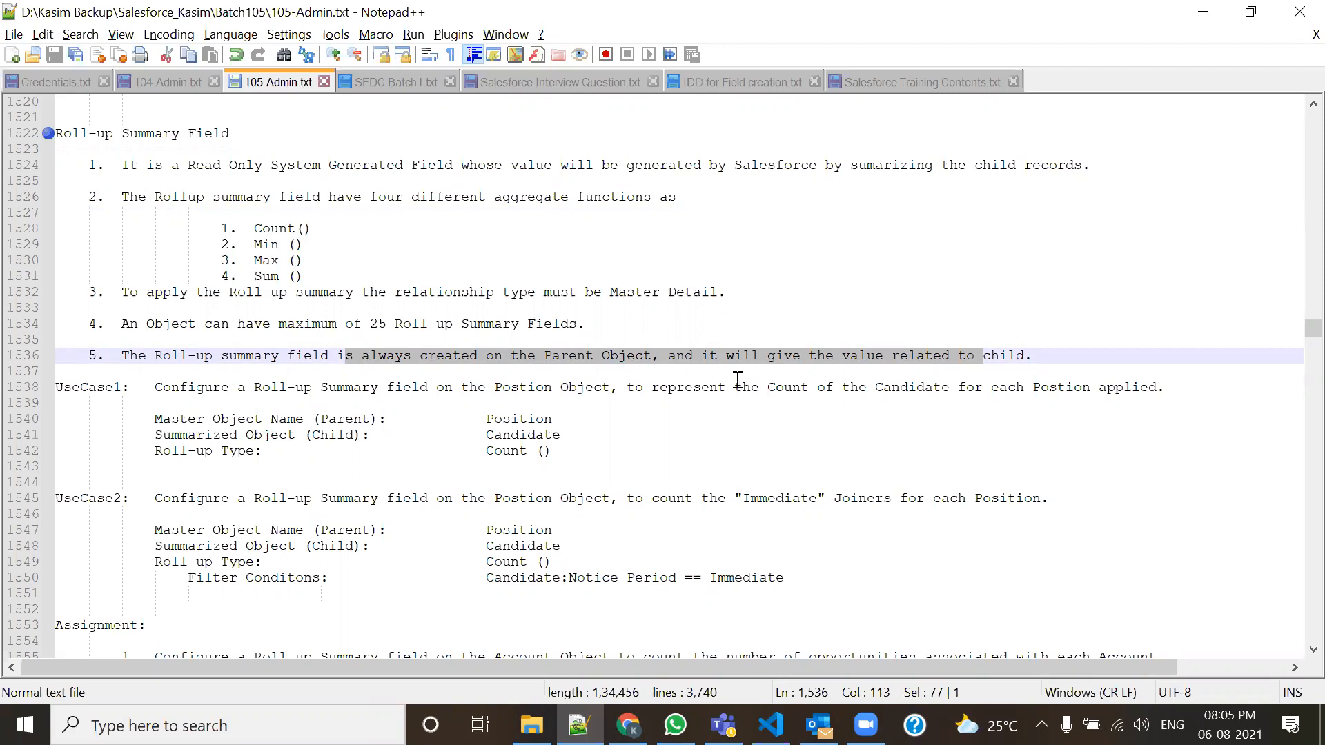
{"action": "left_click", "coordinate": [549, 364]}
{"action": "double_click", "coordinate": [563, 365]}
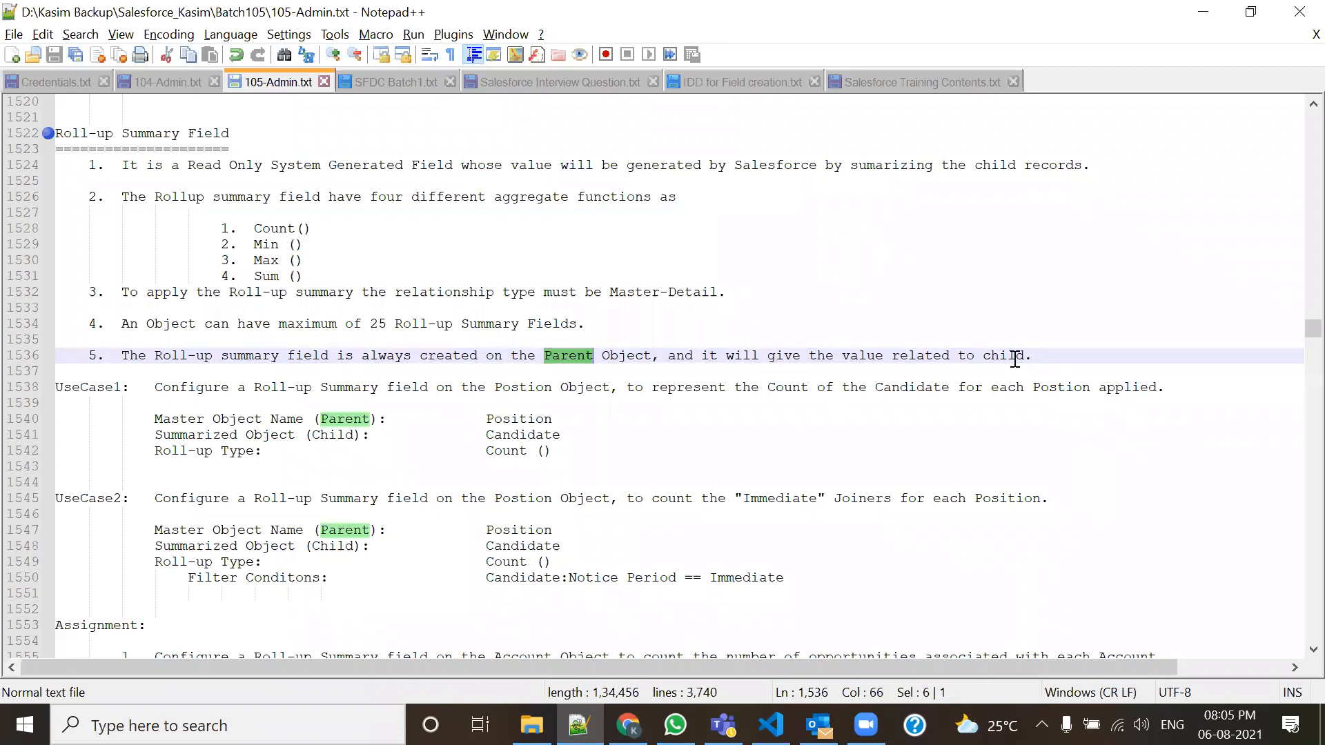
Walk through the Sum(), Count(), Max() and Min() aggregate functions and the Parent wording.
{"action": "left_click_drag", "start_coordinate": [303, 277], "coordinate": [254, 276]}
{"action": "left_click_drag", "start_coordinate": [319, 228], "coordinate": [238, 228]}
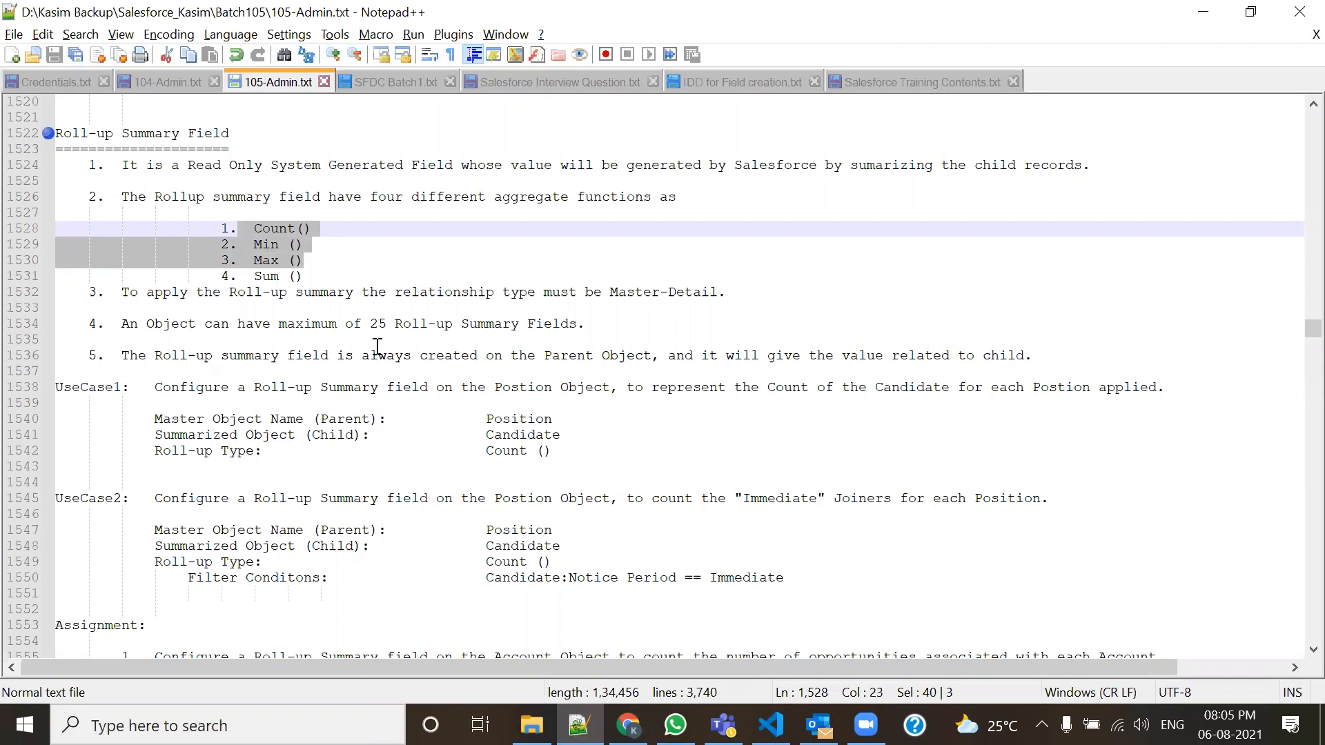
{"action": "left_click_drag", "start_coordinate": [366, 273], "coordinate": [221, 229]}
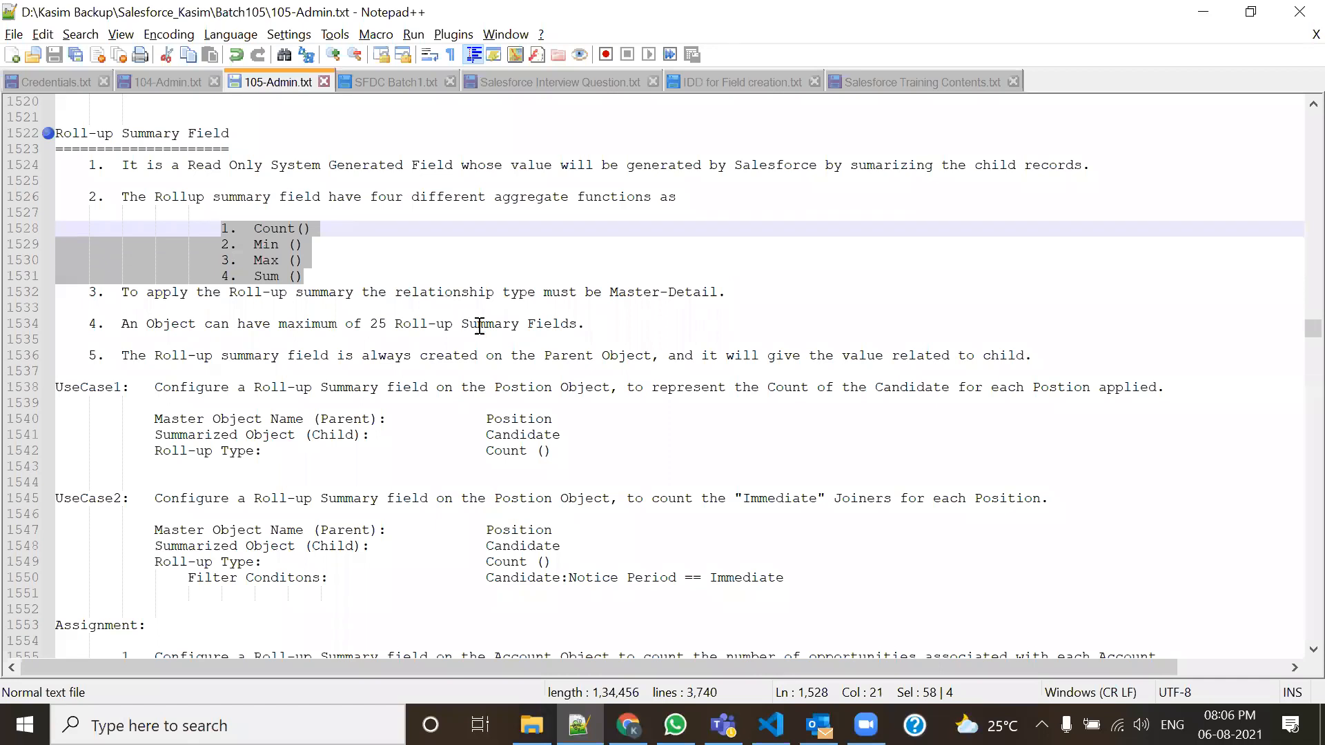
{"action": "double_click", "coordinate": [555, 356]}
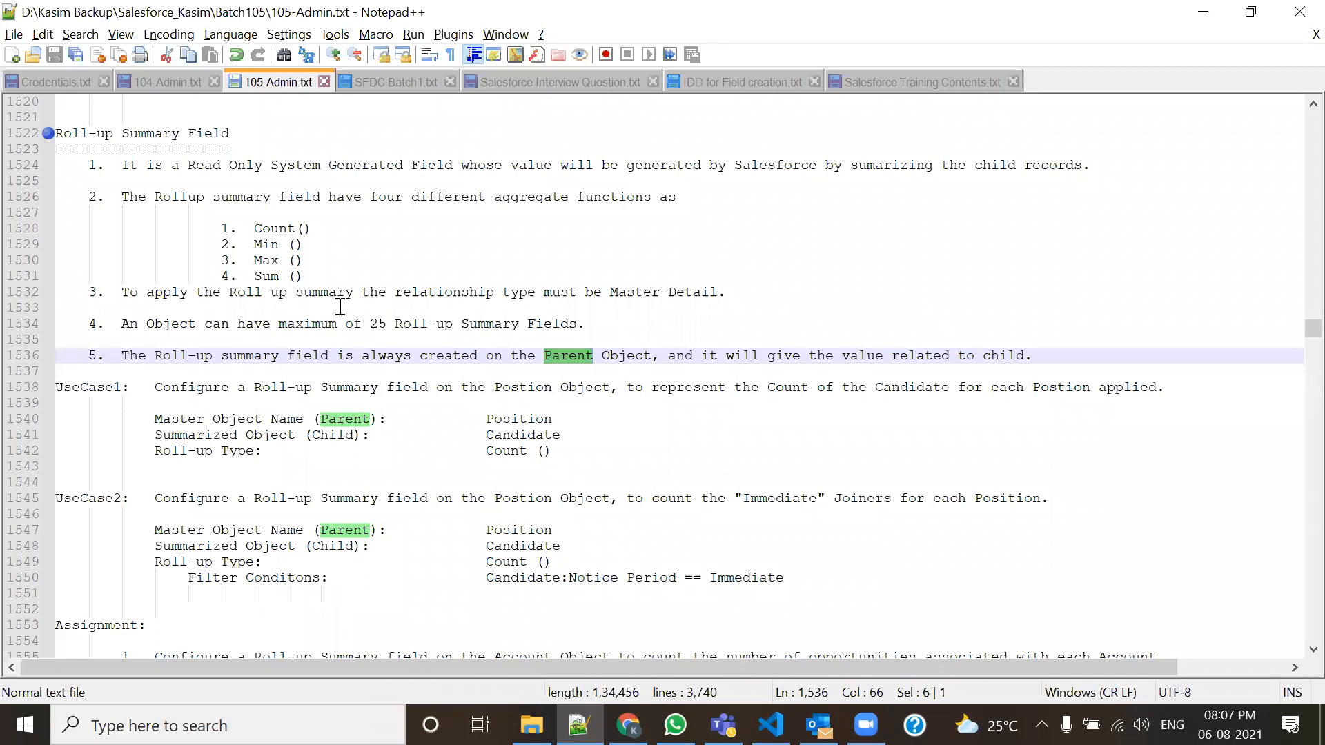
{"action": "left_click_drag", "start_coordinate": [329, 292], "coordinate": [202, 215]}
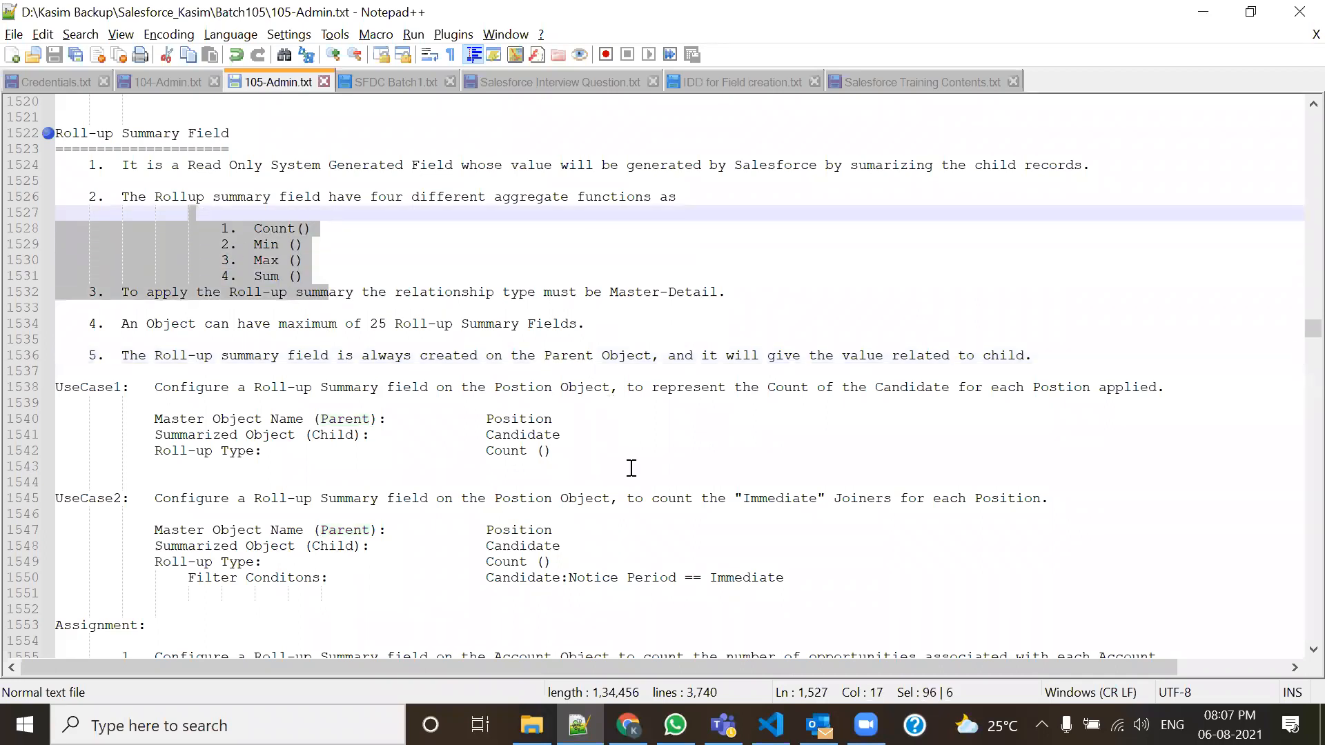
{"action": "left_click", "coordinate": [357, 233]}
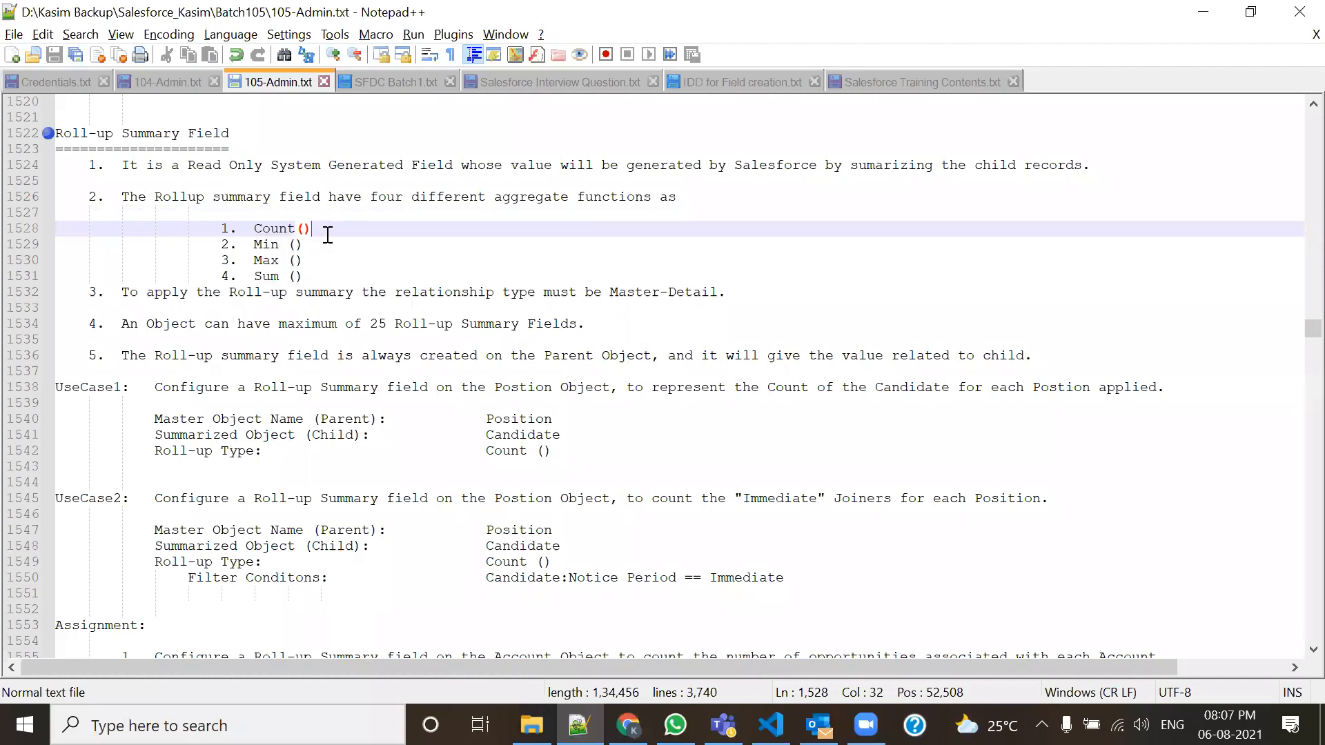
{"action": "left_click", "coordinate": [242, 231], "text": "shift"}
{"action": "left_click_drag", "start_coordinate": [304, 245], "coordinate": [224, 288]}
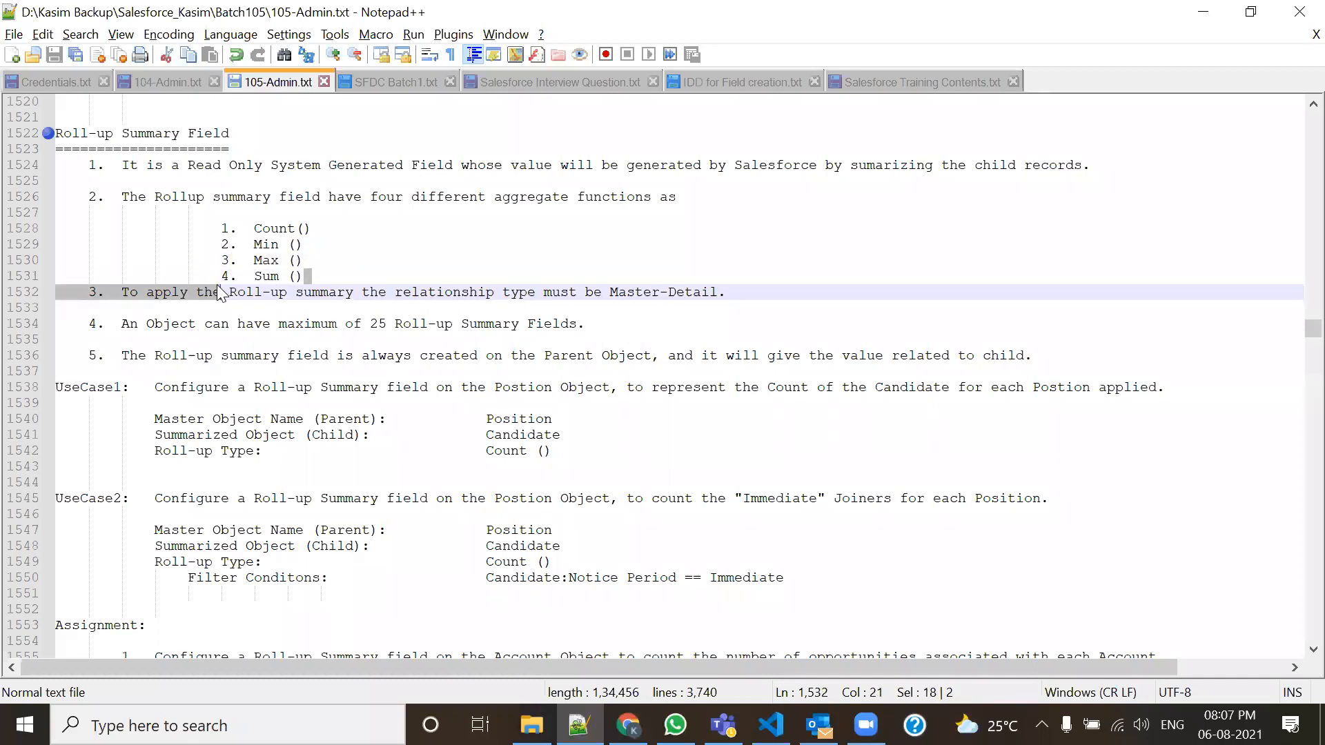
{"action": "left_click", "coordinate": [460, 324]}
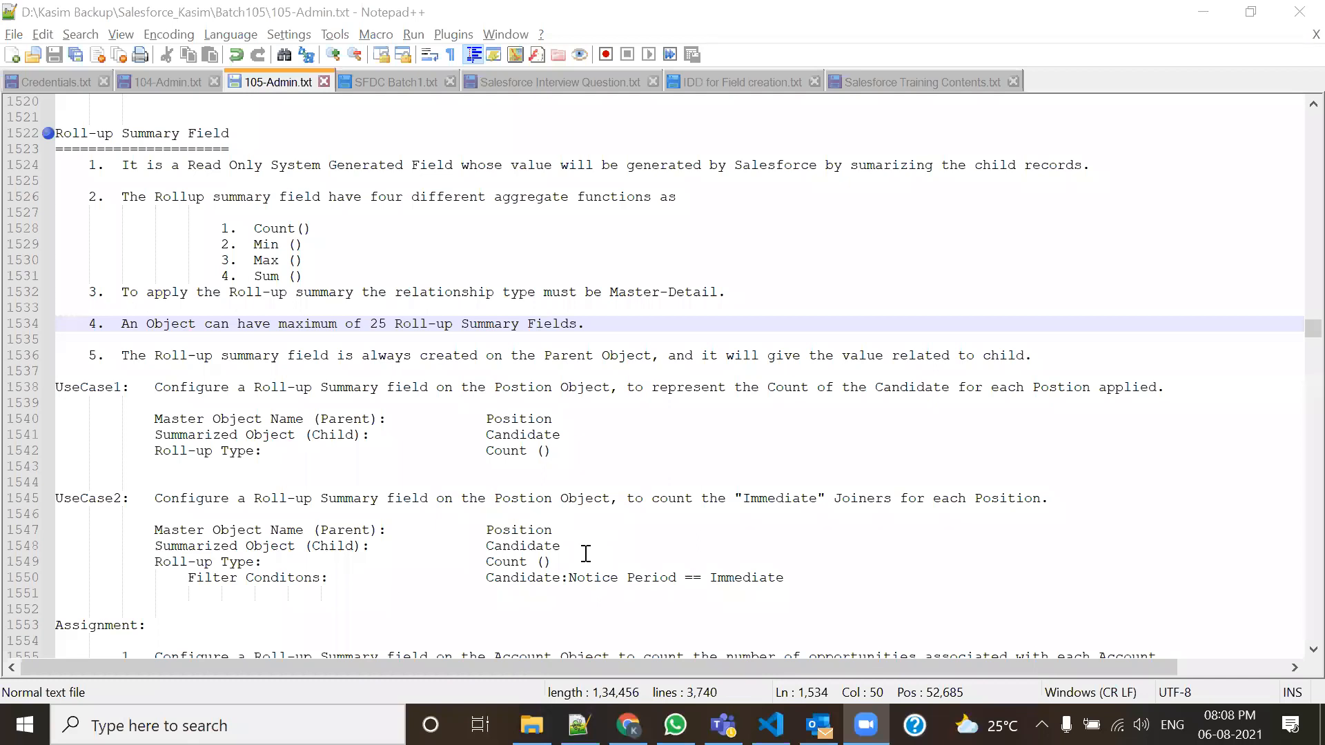
Point out the 25 roll-up summary field limit and the four aggregate functions.
{"action": "left_click_drag", "start_coordinate": [362, 324], "coordinate": [567, 329]}
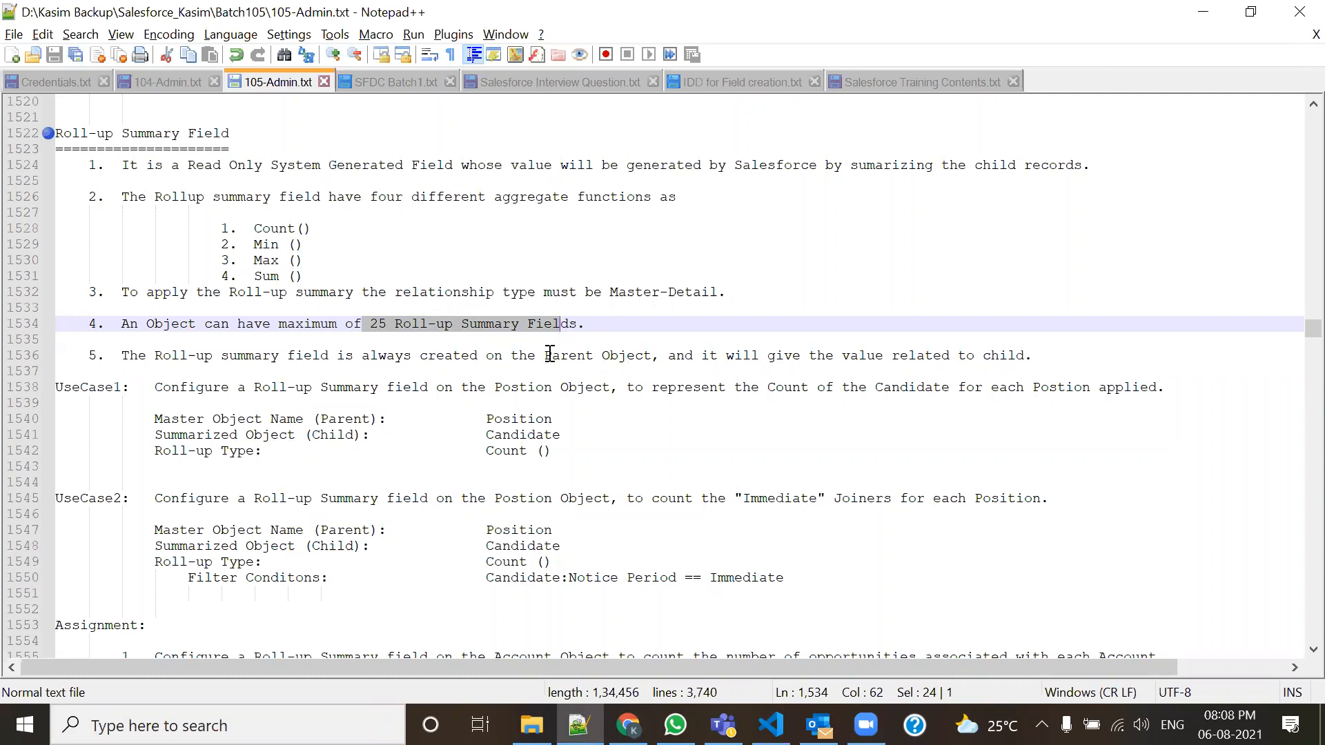
{"action": "left_click", "coordinate": [237, 385]}
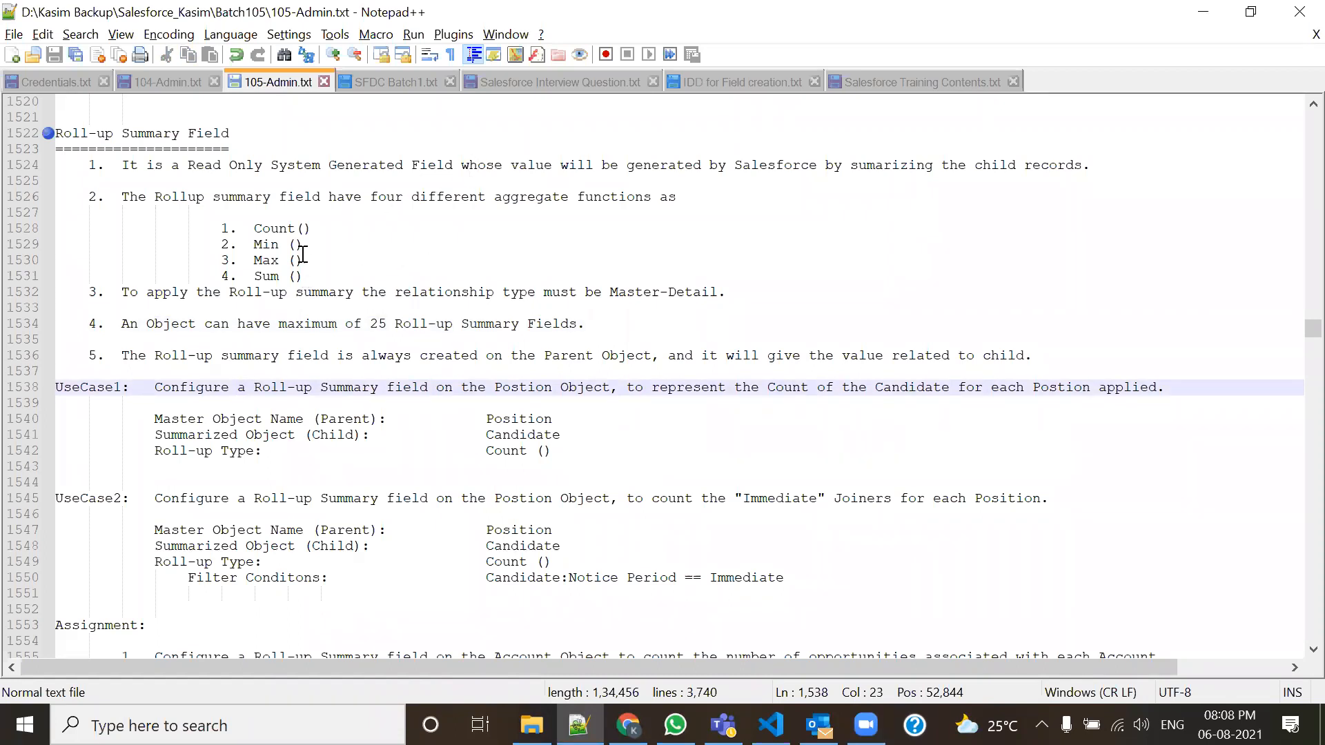
{"action": "left_click_drag", "start_coordinate": [304, 292], "coordinate": [200, 227]}
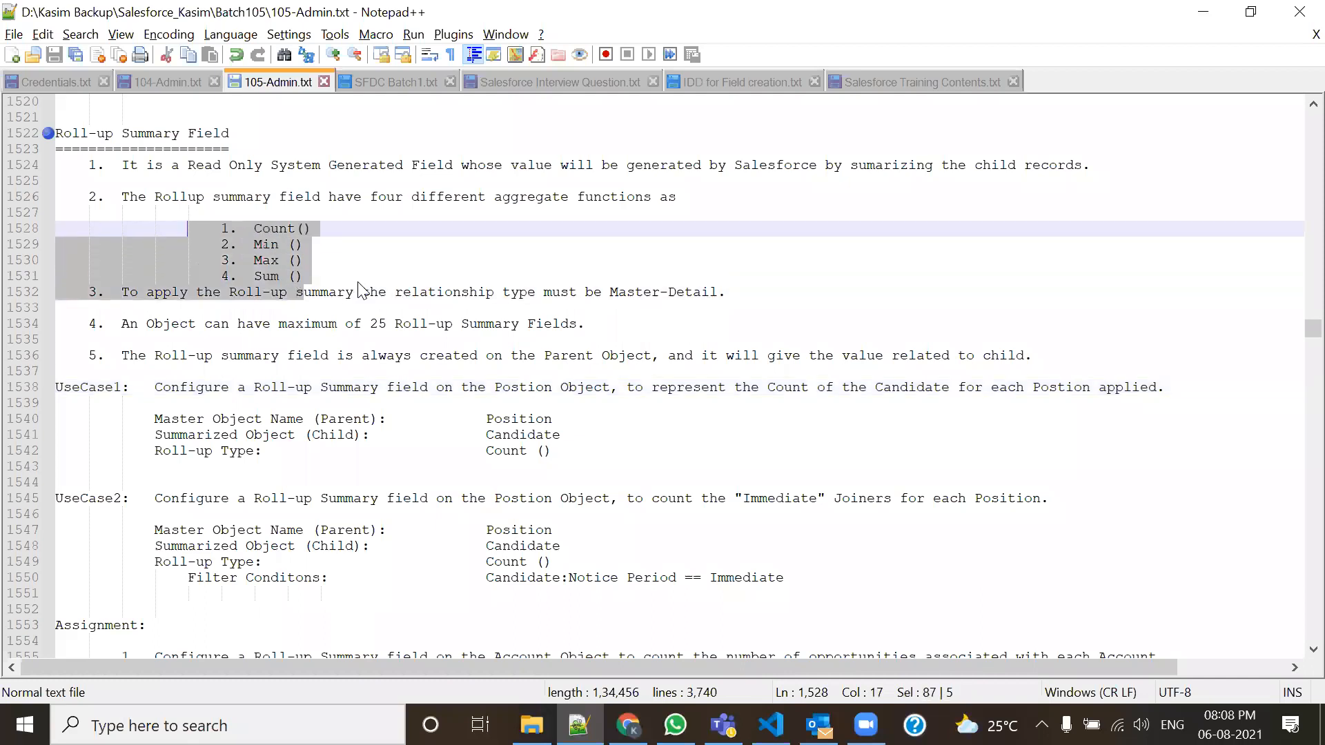
{"action": "left_click", "coordinate": [337, 276]}
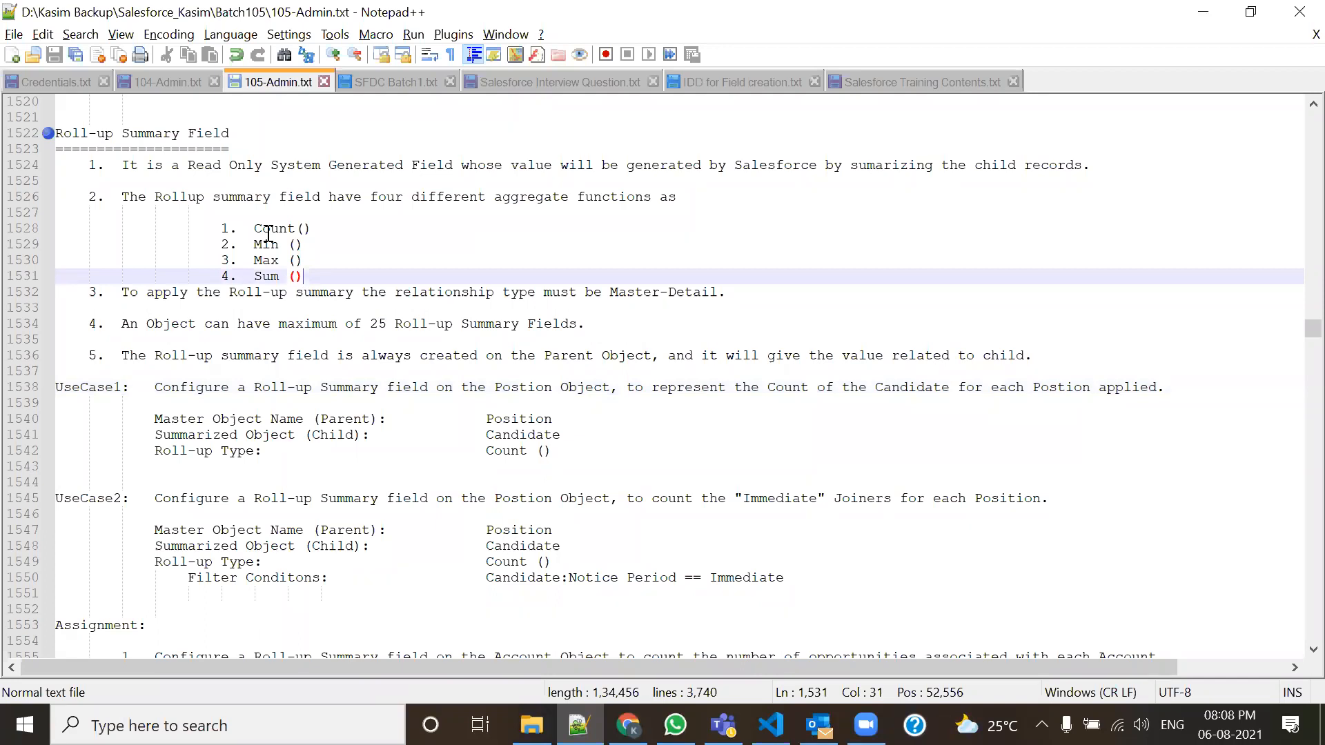
{"action": "left_click", "coordinate": [675, 717]}
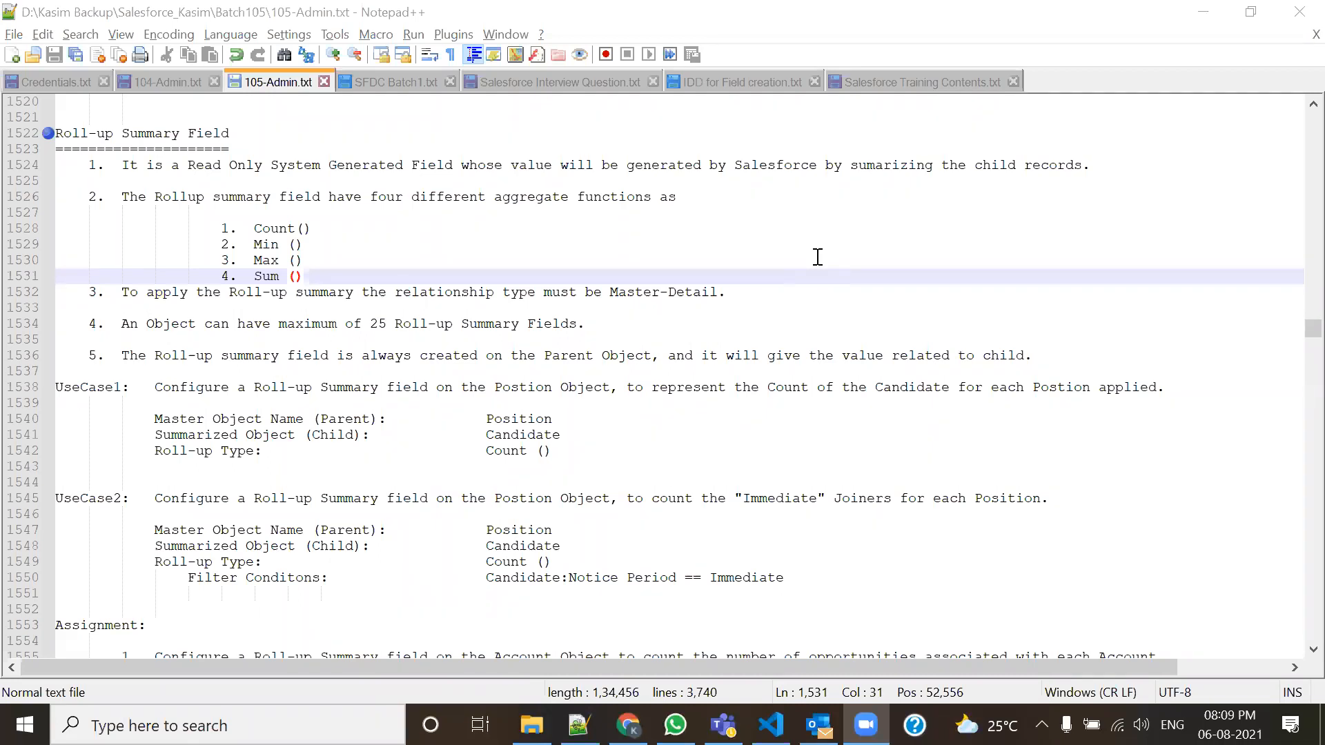
Highlight the Parent Object wording in point 5 and the start of the UseCase1 description.
{"action": "scroll", "coordinate": [595, 440], "scroll_direction": "up", "scroll_amount": 1}
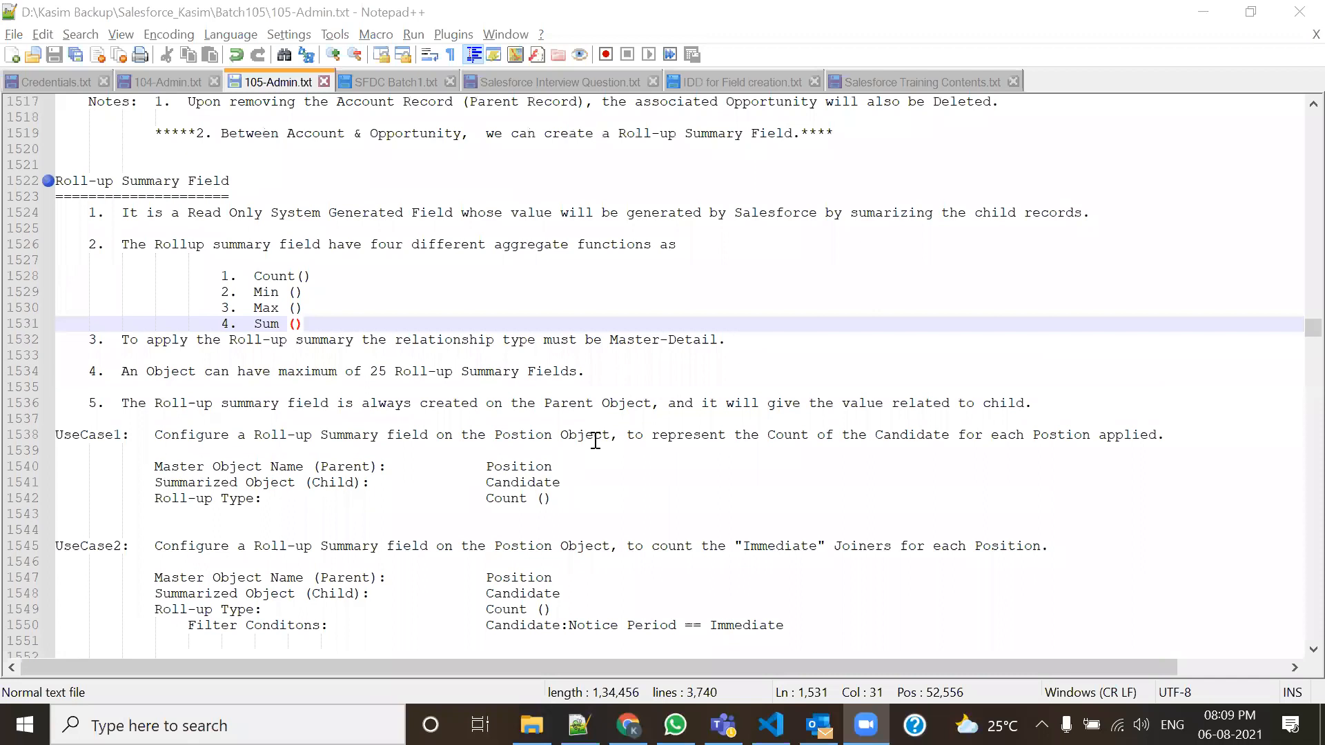
{"action": "scroll", "coordinate": [595, 440], "scroll_direction": "down", "scroll_amount": 3}
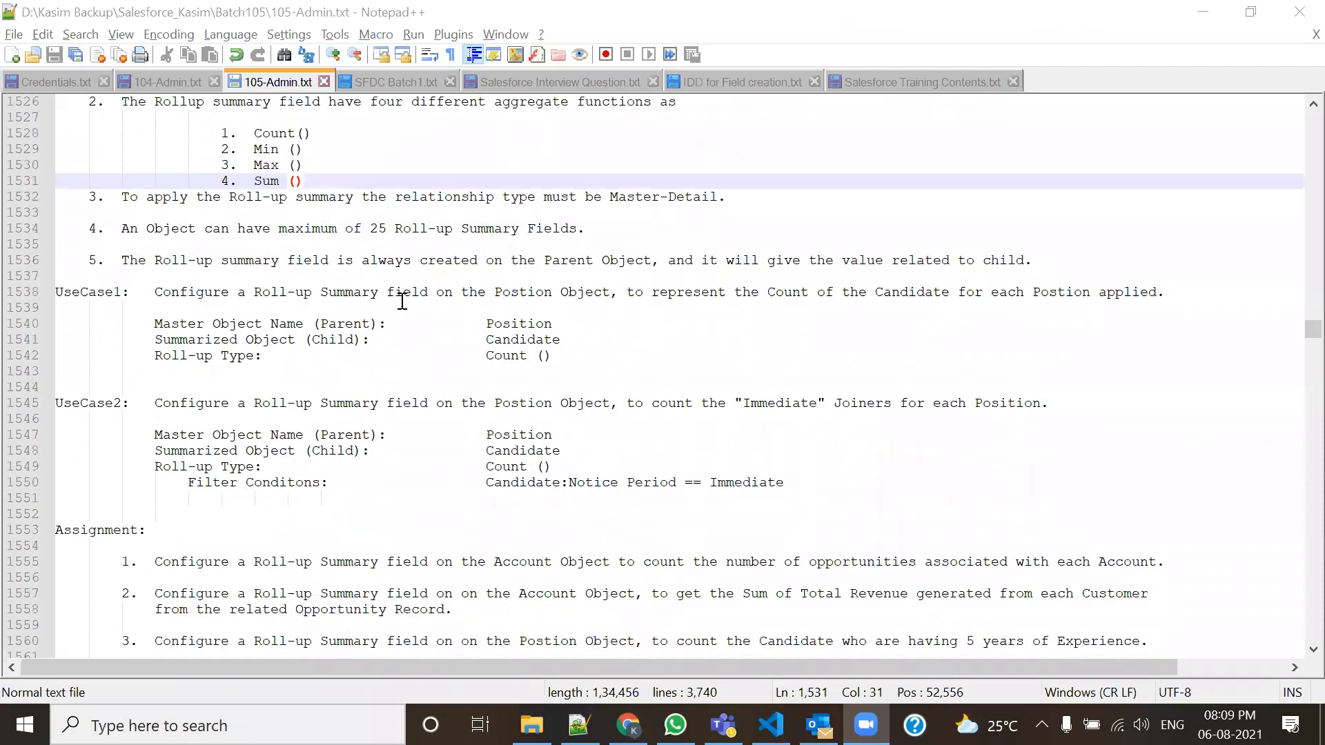
{"action": "left_click_drag", "start_coordinate": [545, 261], "coordinate": [618, 261]}
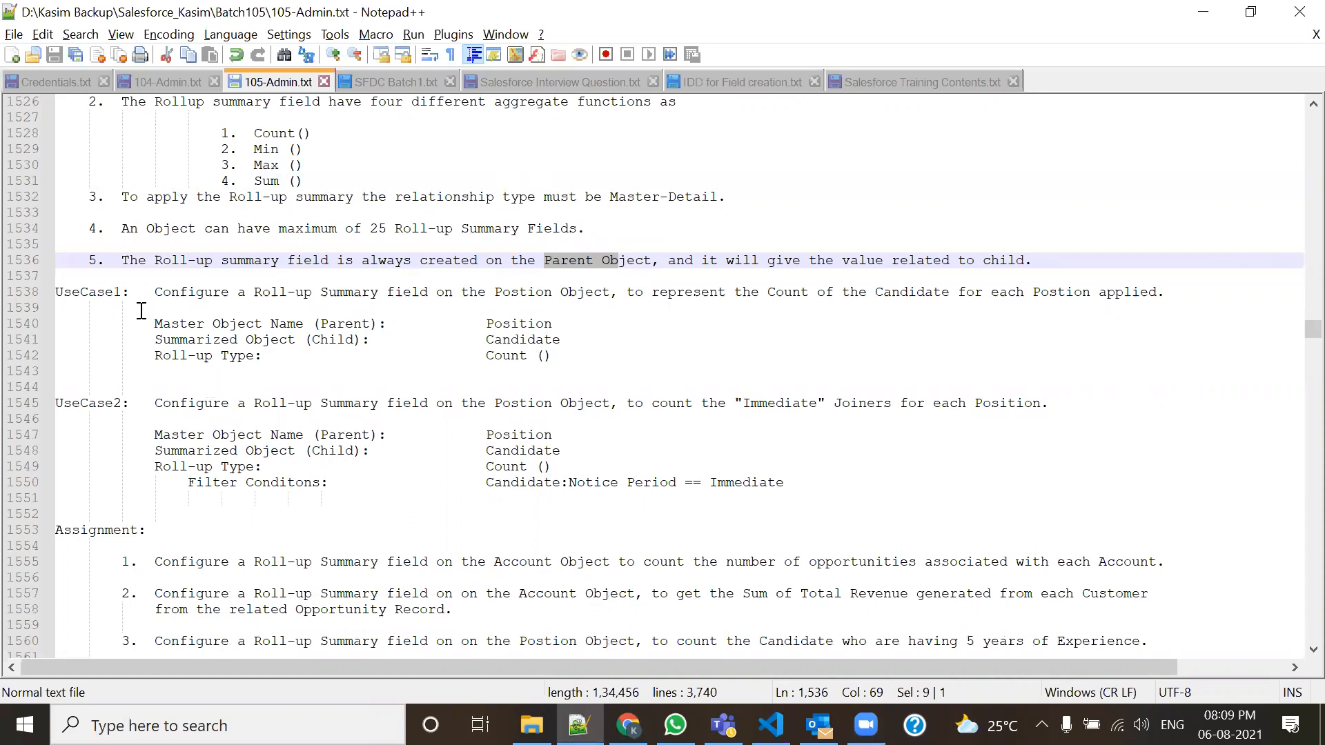
{"action": "left_click_drag", "start_coordinate": [155, 292], "coordinate": [1163, 306]}
{"action": "left_click", "coordinate": [1104, 360]}
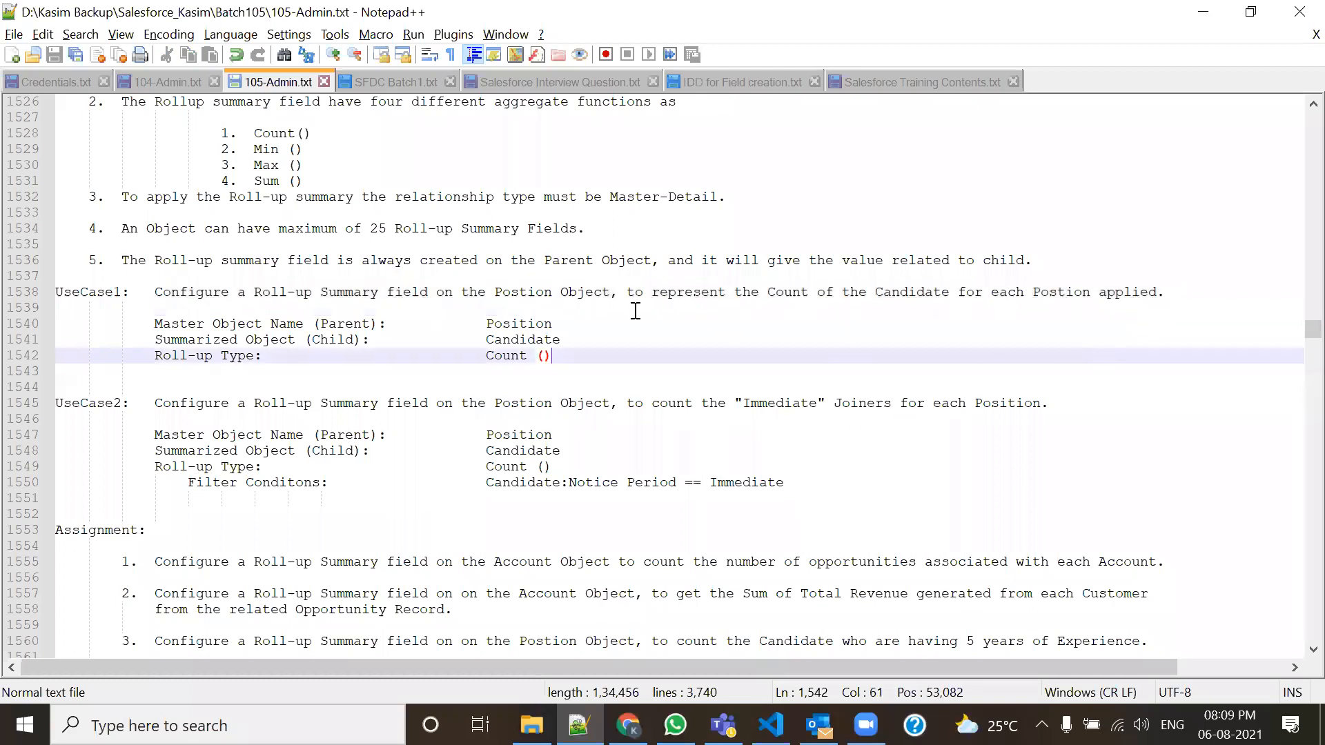
Mark 'Postion Object' through 'Candidate for each Postion applied', and every occurrence of Postion.
{"action": "left_click", "coordinate": [494, 293]}
{"action": "left_click_drag", "start_coordinate": [494, 293], "coordinate": [617, 293]}
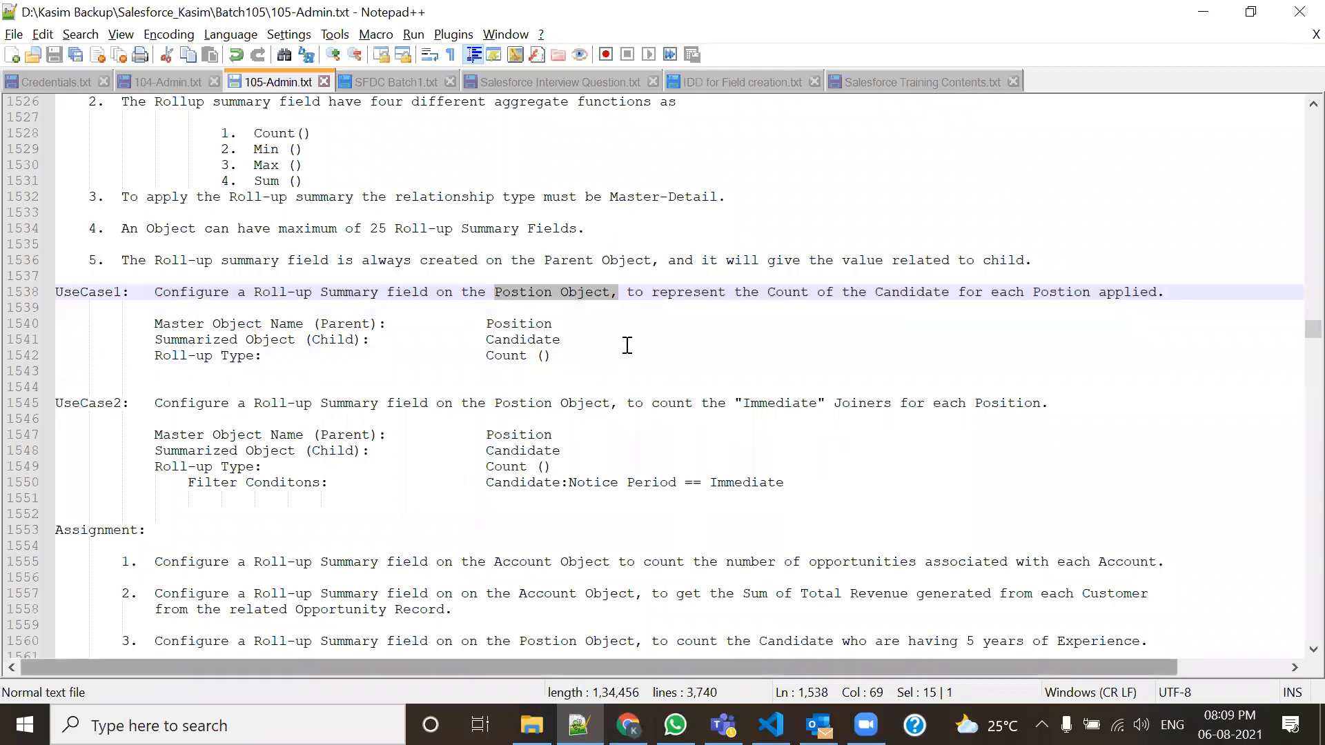
{"action": "left_click", "coordinate": [527, 310]}
{"action": "left_click_drag", "start_coordinate": [493, 289], "coordinate": [625, 292]}
{"action": "left_click_drag", "start_coordinate": [875, 292], "coordinate": [971, 301]}
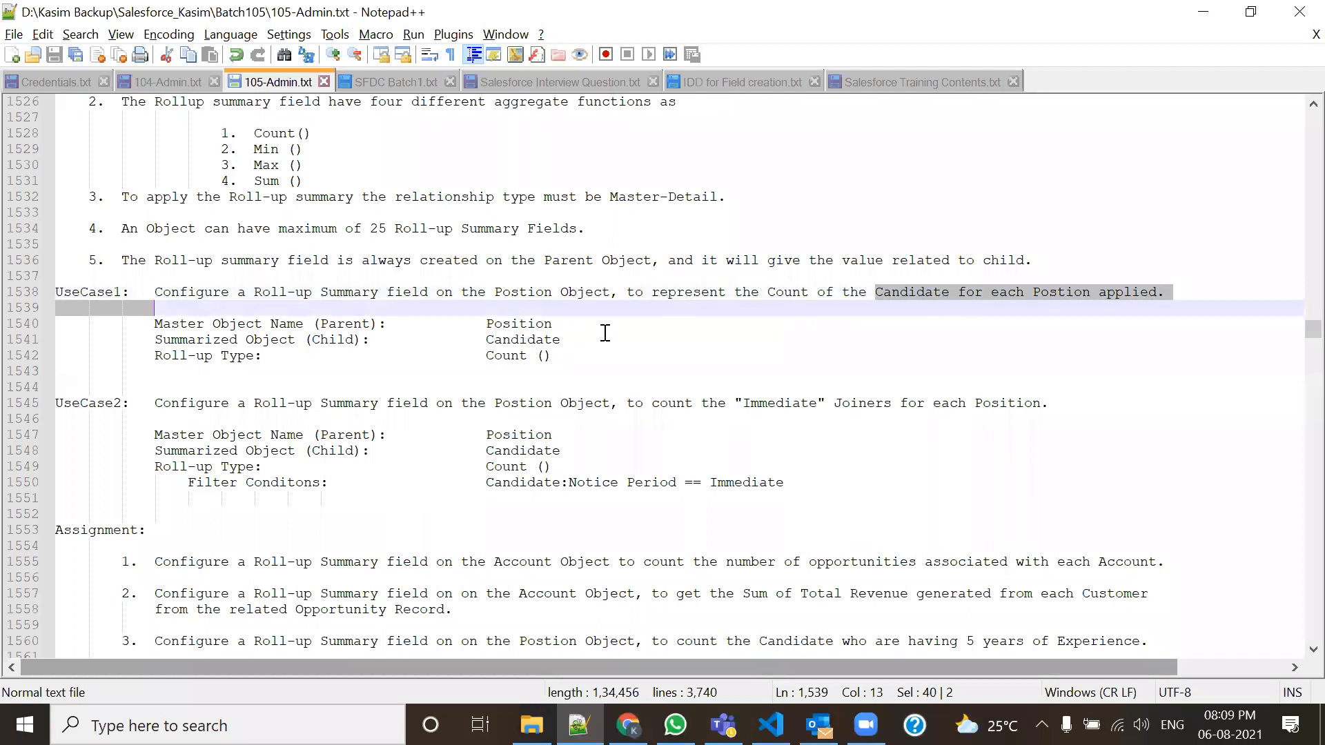
{"action": "left_click_drag", "start_coordinate": [495, 290], "coordinate": [966, 291]}
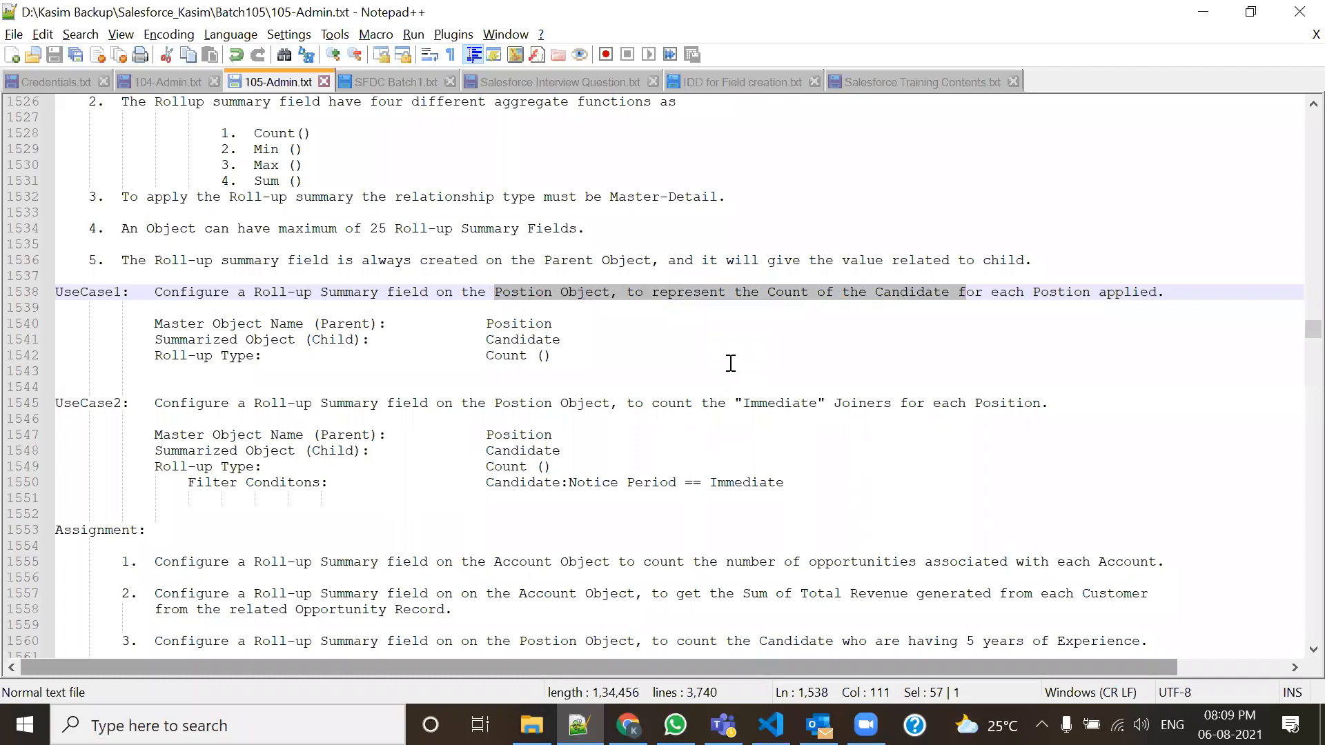
{"action": "double_click", "coordinate": [537, 293]}
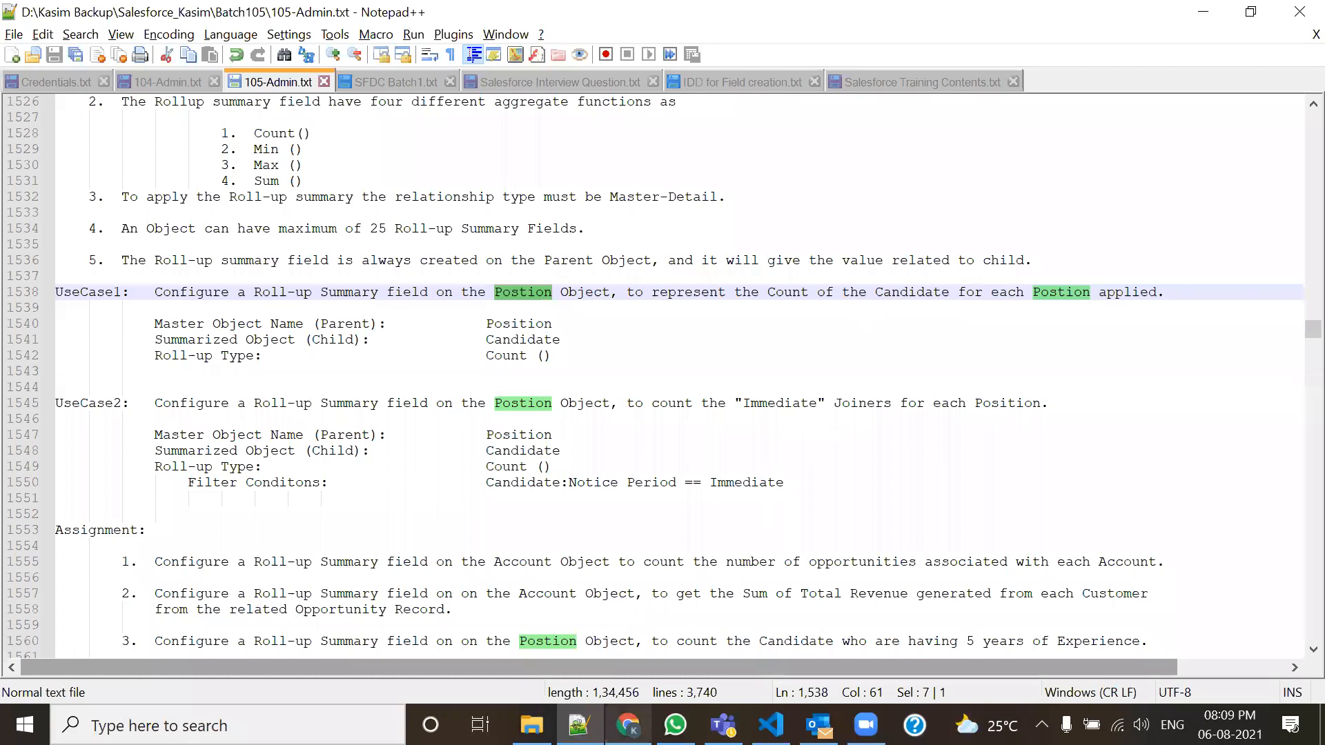
{"action": "left_click", "coordinate": [628, 725]}
{"action": "scroll", "coordinate": [77, 351], "scroll_direction": "down", "scroll_amount": 12}
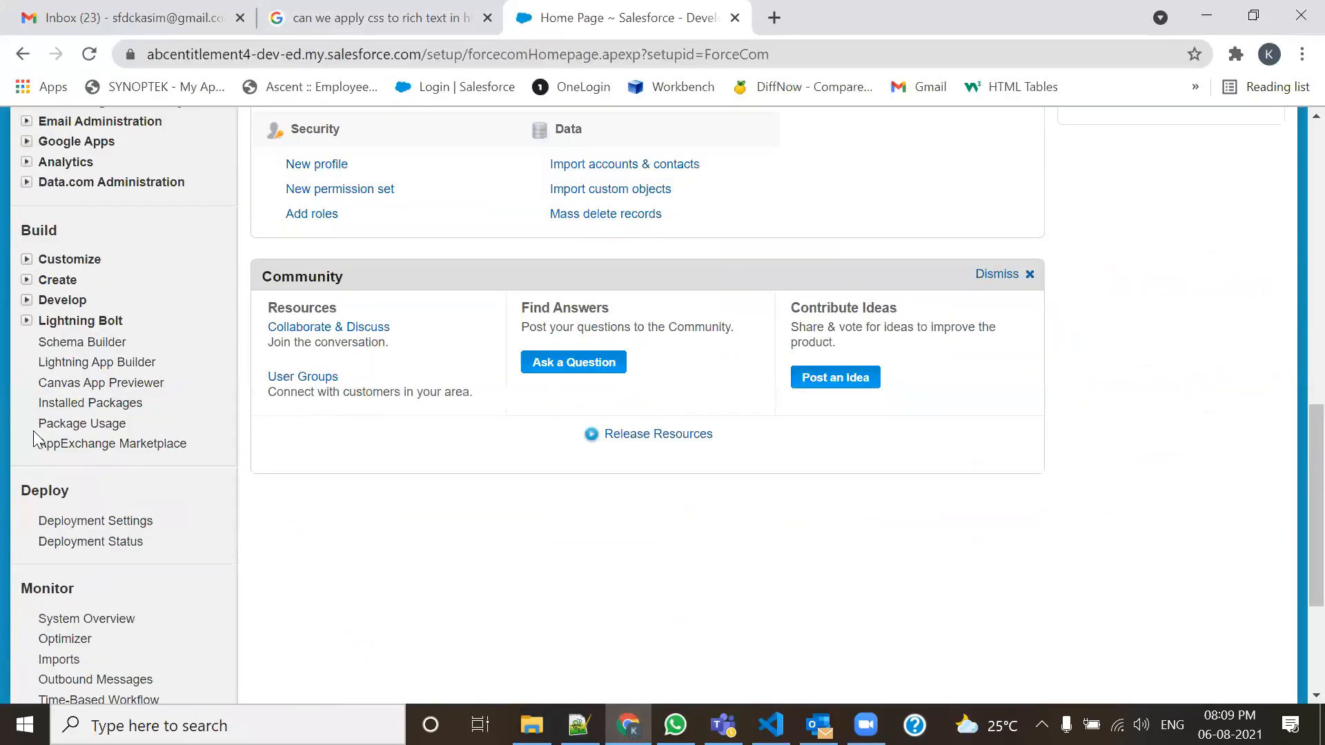
Show only the Position and Candidate custom objects in Schema Builder.
{"action": "left_click", "coordinate": [76, 346]}
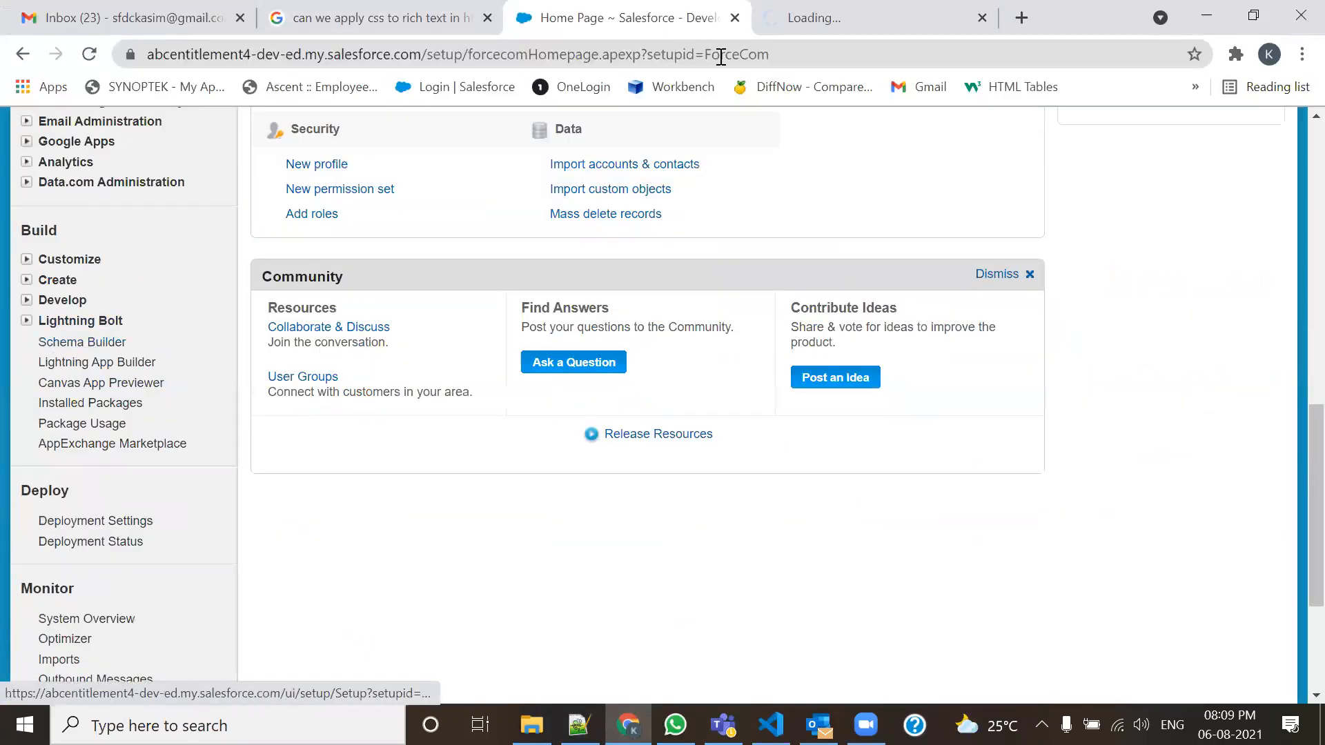
{"action": "left_click", "coordinate": [821, 14]}
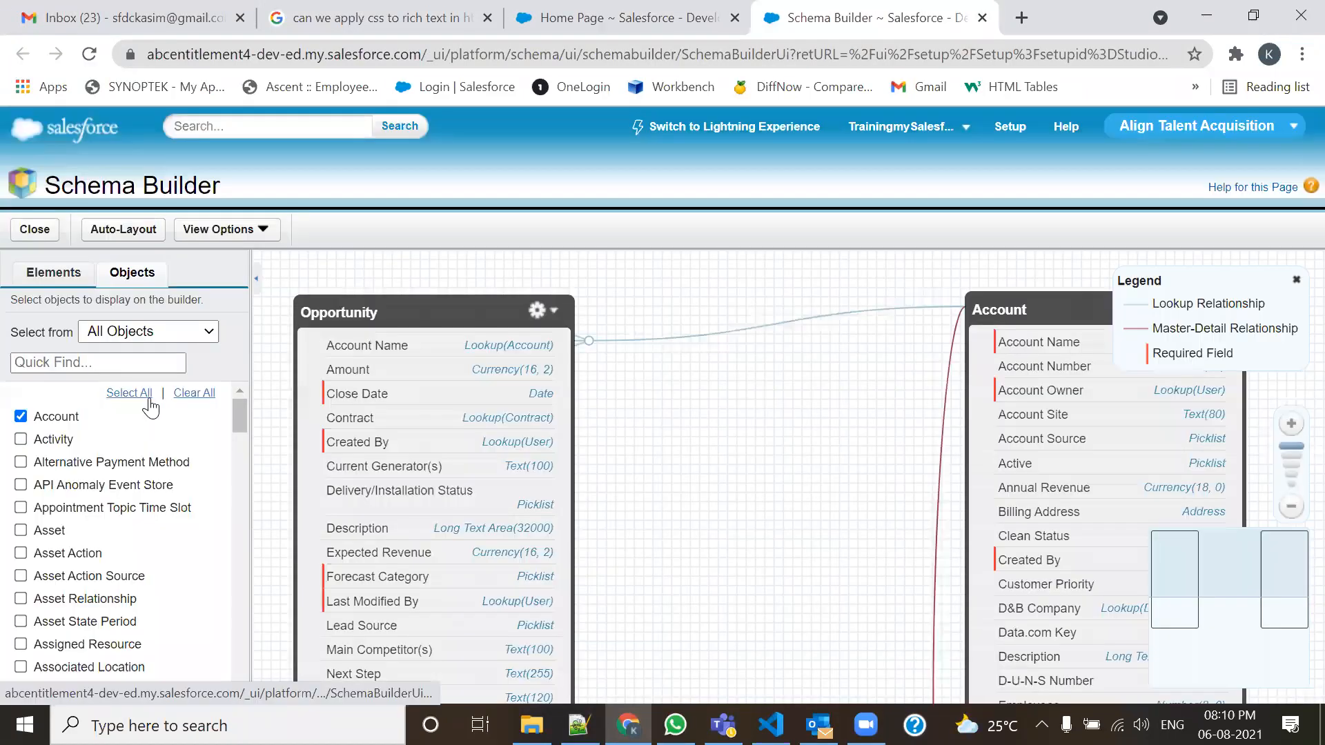
{"action": "left_click", "coordinate": [134, 394]}
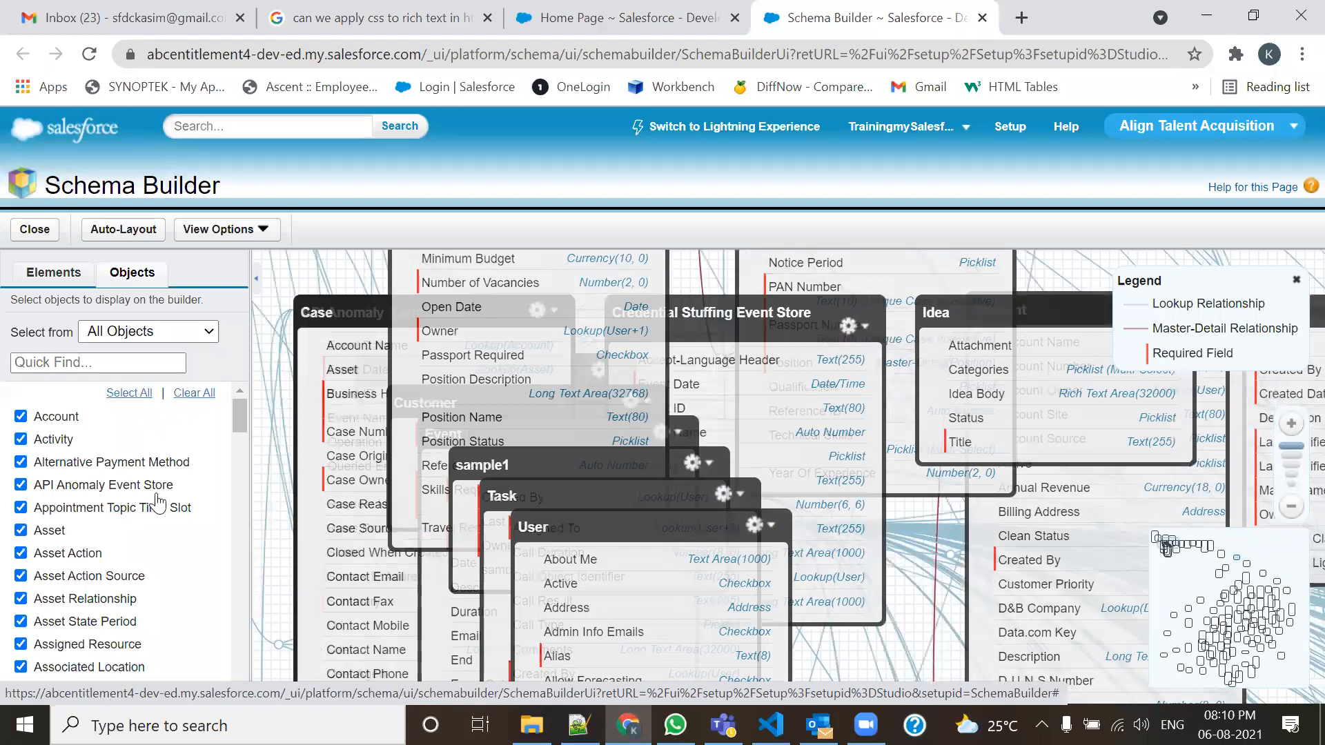
{"action": "left_click", "coordinate": [194, 393]}
{"action": "left_click", "coordinate": [173, 333]}
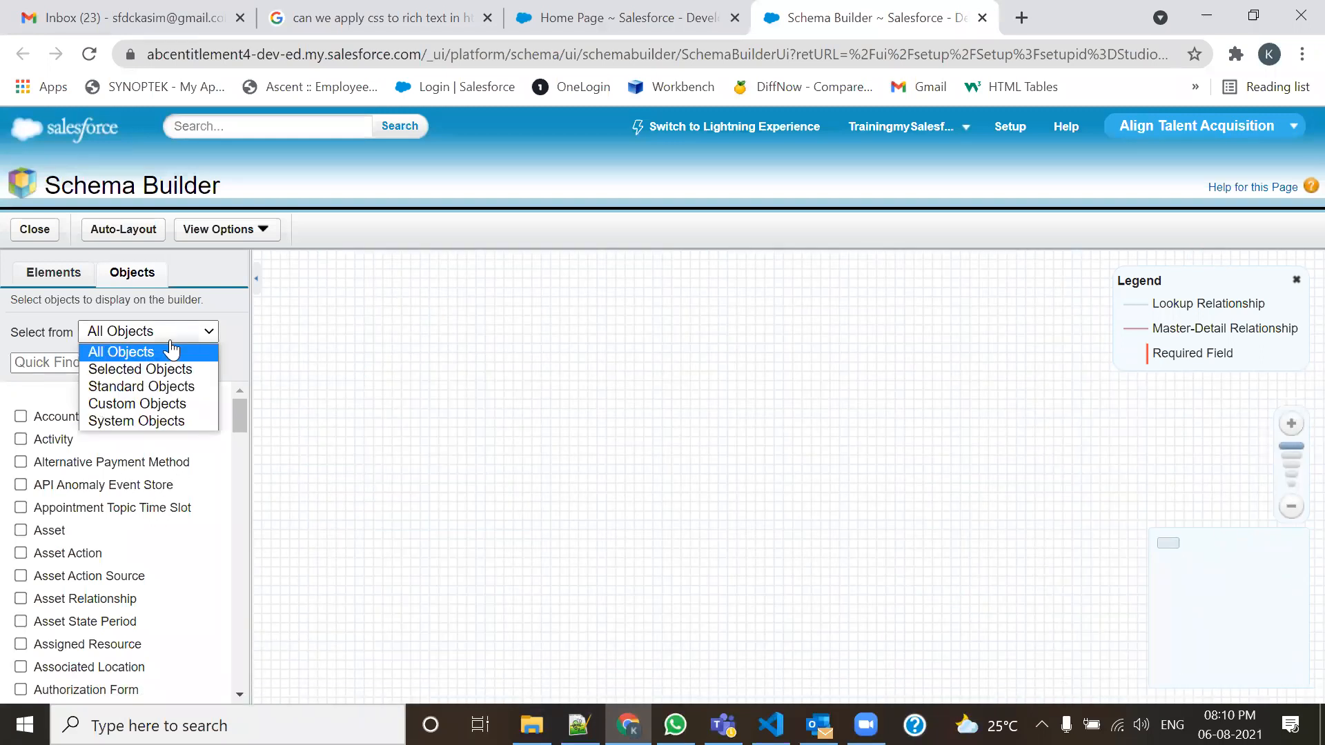
{"action": "left_click", "coordinate": [127, 404]}
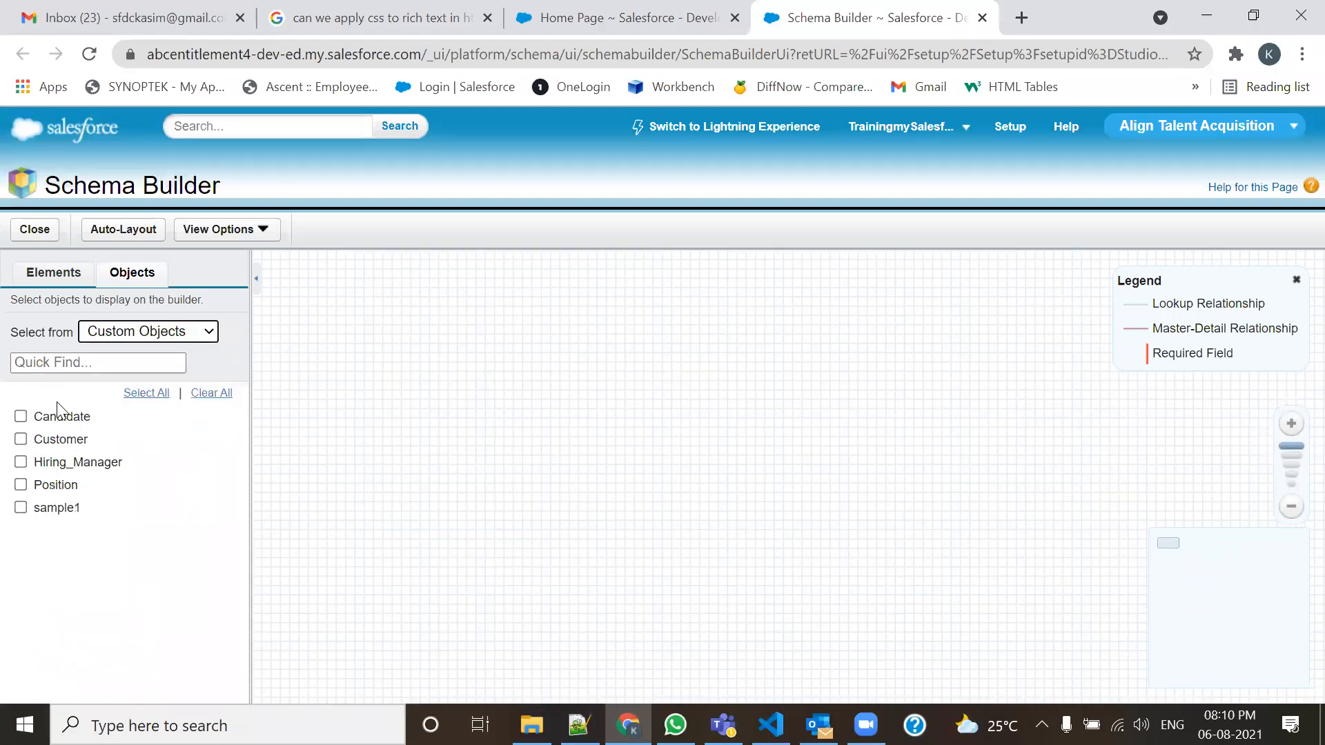
{"action": "left_click", "coordinate": [21, 484]}
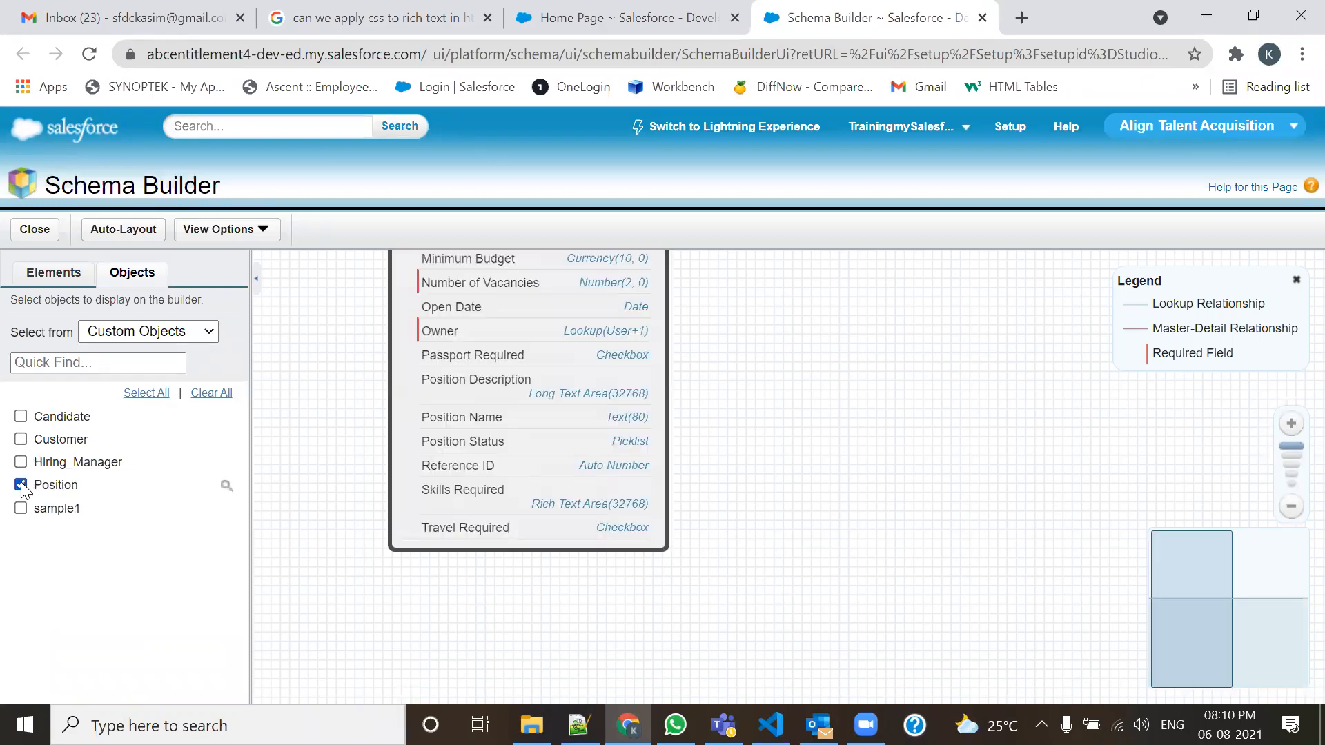
{"action": "left_click", "coordinate": [21, 417]}
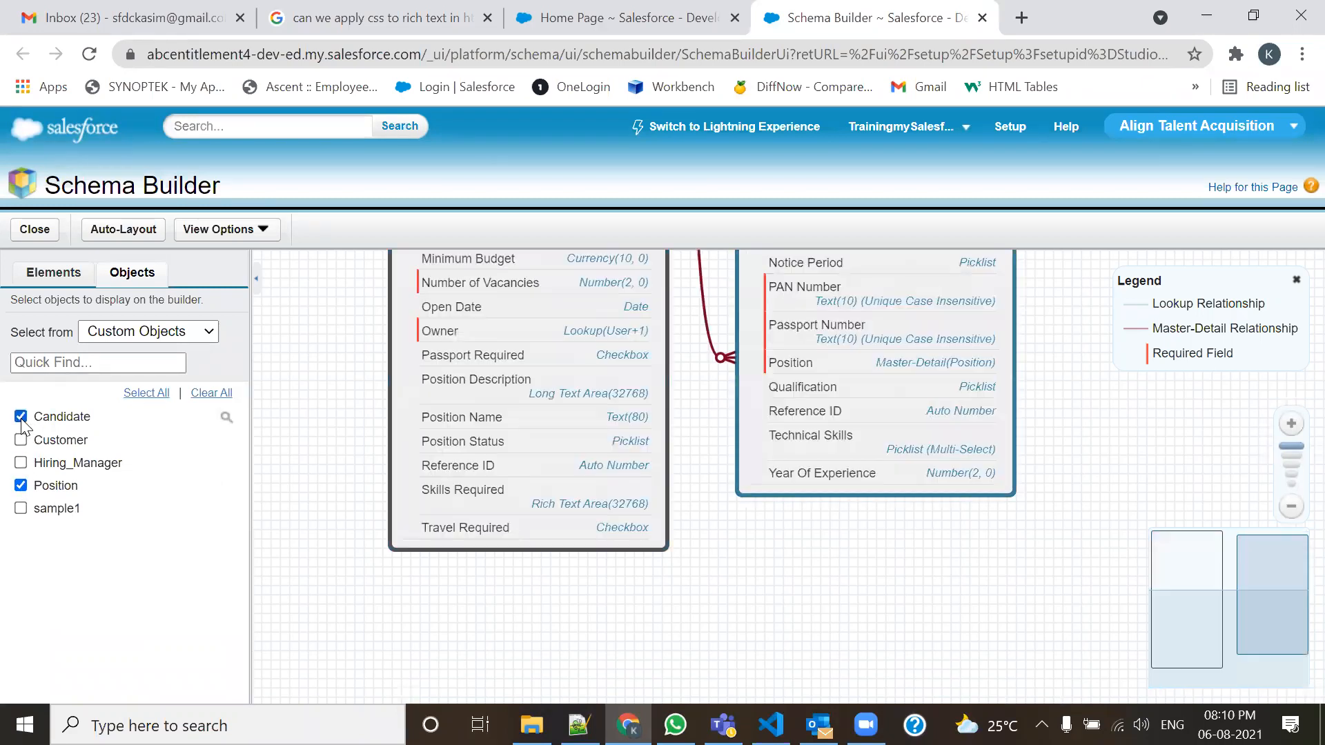
Collapse the object list and arrange Position and Candidate side by side on the canvas.
{"action": "left_click", "coordinate": [257, 280]}
{"action": "left_click_drag", "start_coordinate": [847, 336], "coordinate": [897, 497]}
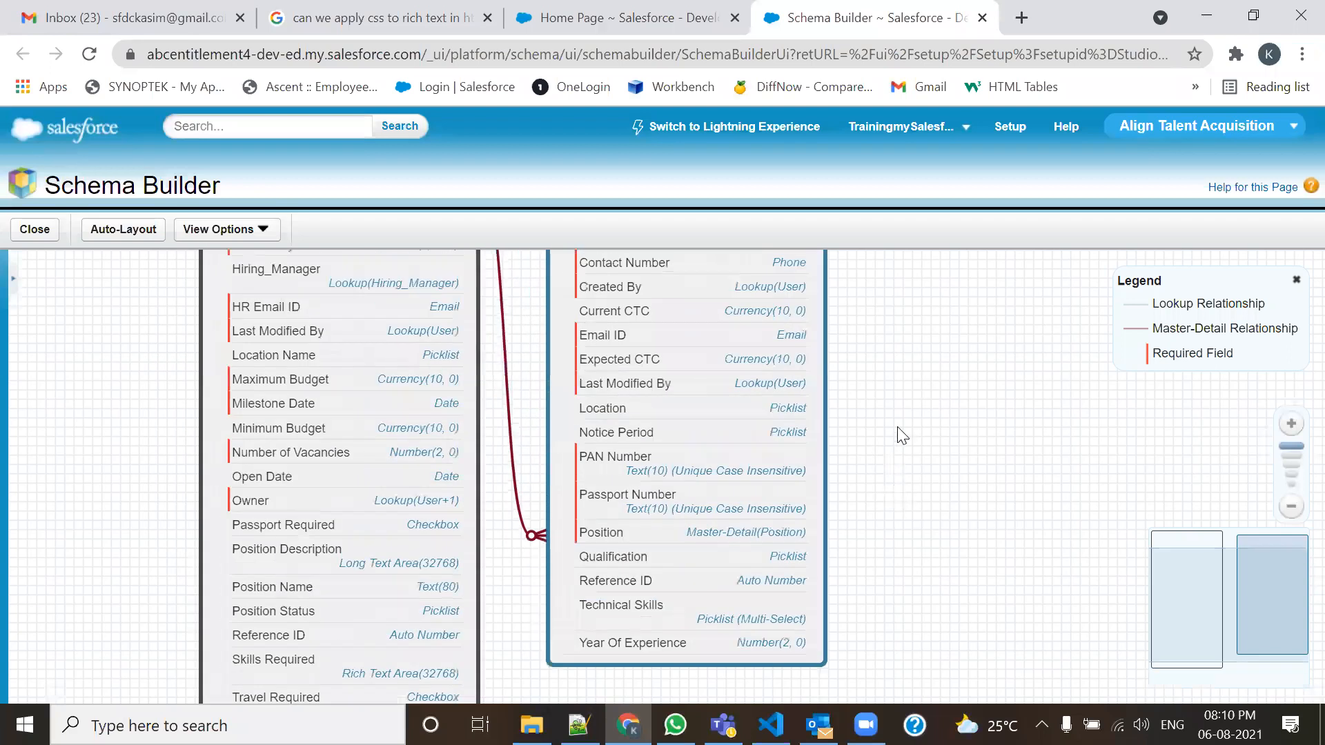
{"action": "scroll", "coordinate": [897, 428], "scroll_direction": "down", "scroll_amount": 2}
{"action": "left_click_drag", "start_coordinate": [658, 287], "coordinate": [754, 300]}
{"action": "mouse_move", "coordinate": [587, 404]}
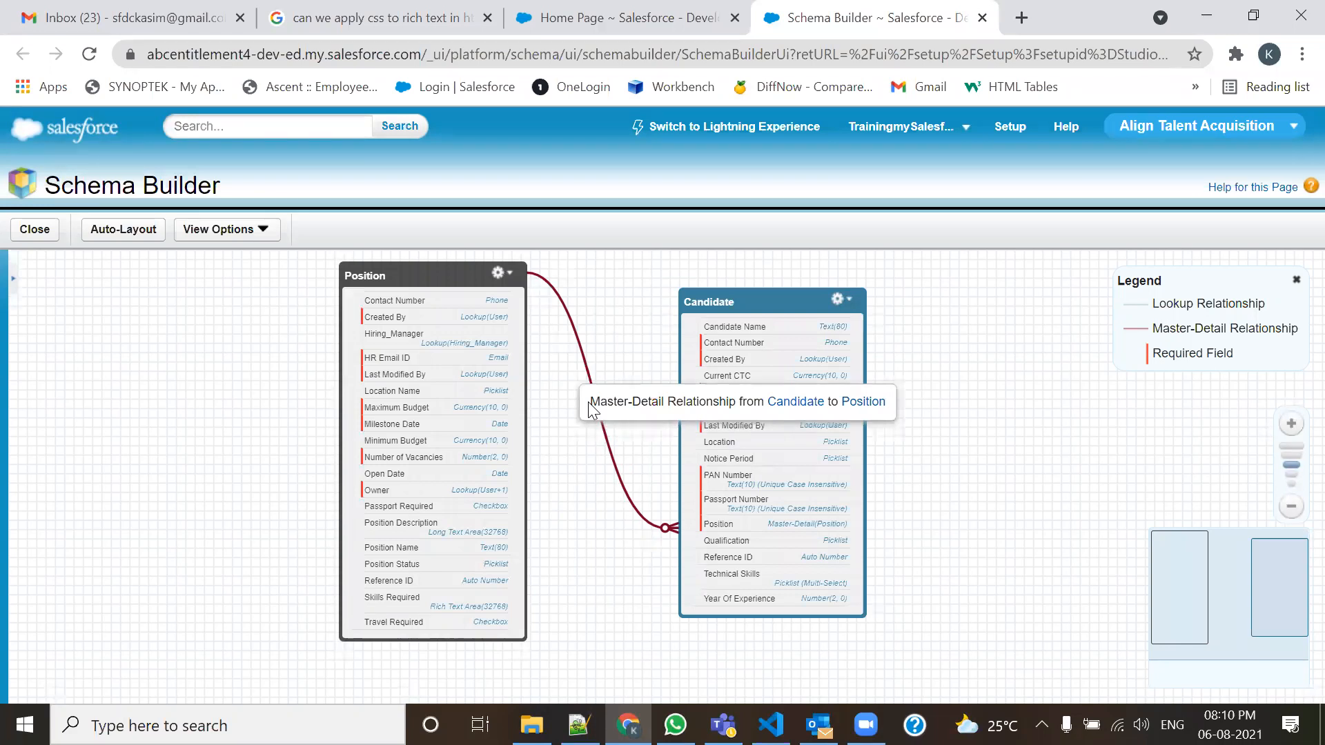
{"action": "key", "text": "alt+Tab"}
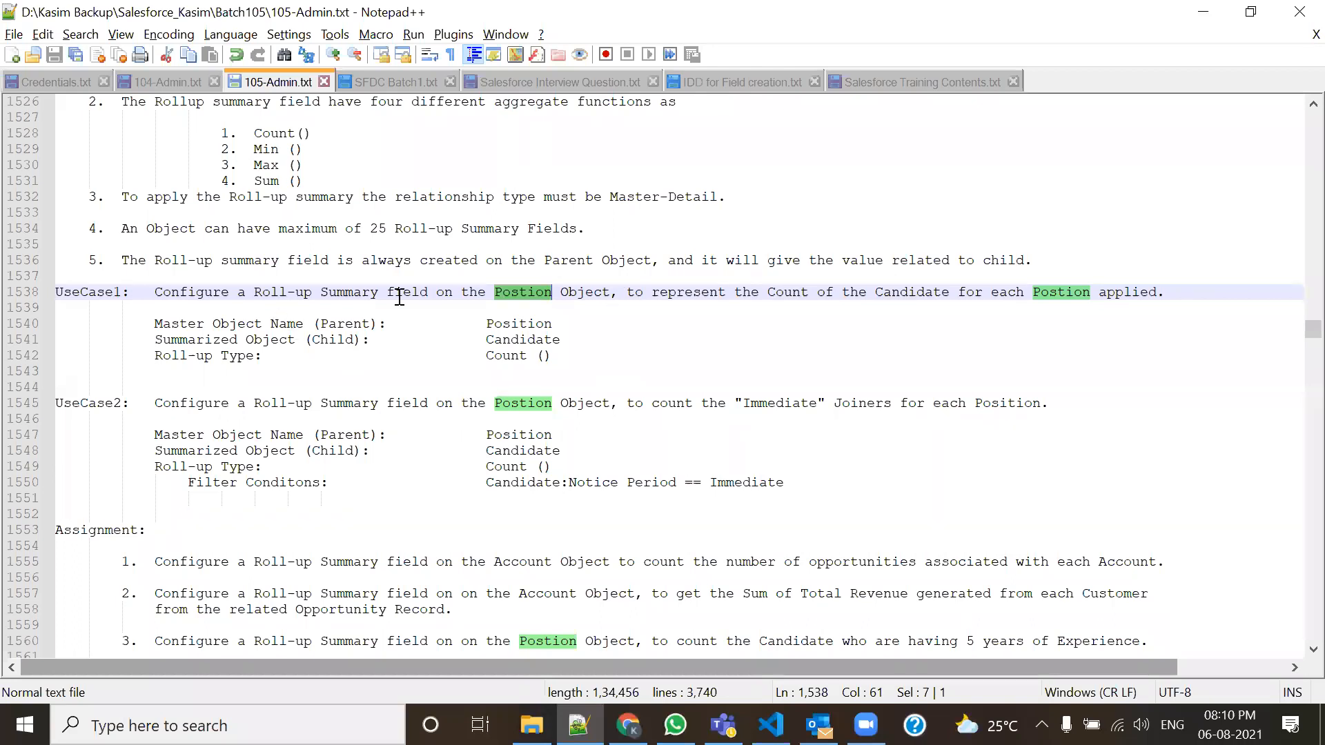
Compare the UseCase1 line (Roll-up Summary, Count of Candidates per Position) against the Schema Builder diagram.
{"action": "left_click_drag", "start_coordinate": [281, 292], "coordinate": [387, 292]}
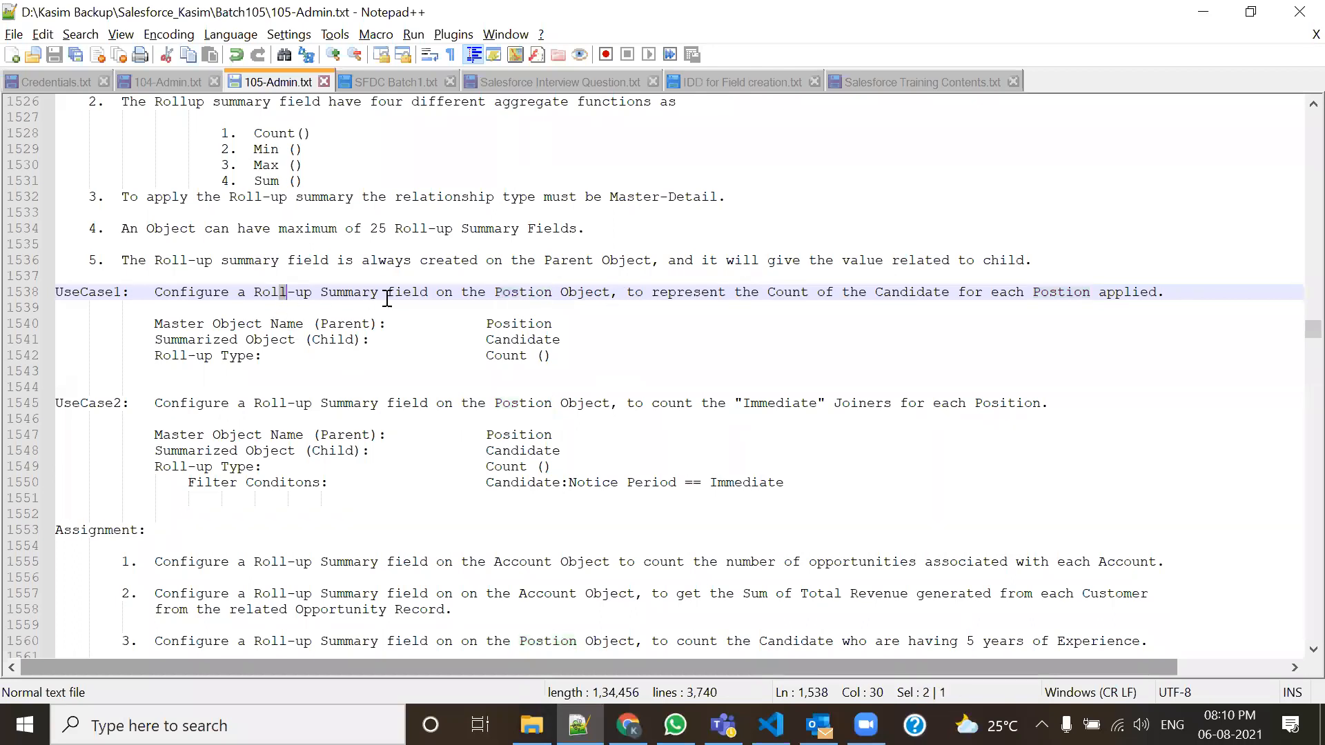
{"action": "left_click", "coordinate": [515, 308]}
{"action": "left_click", "coordinate": [542, 292]}
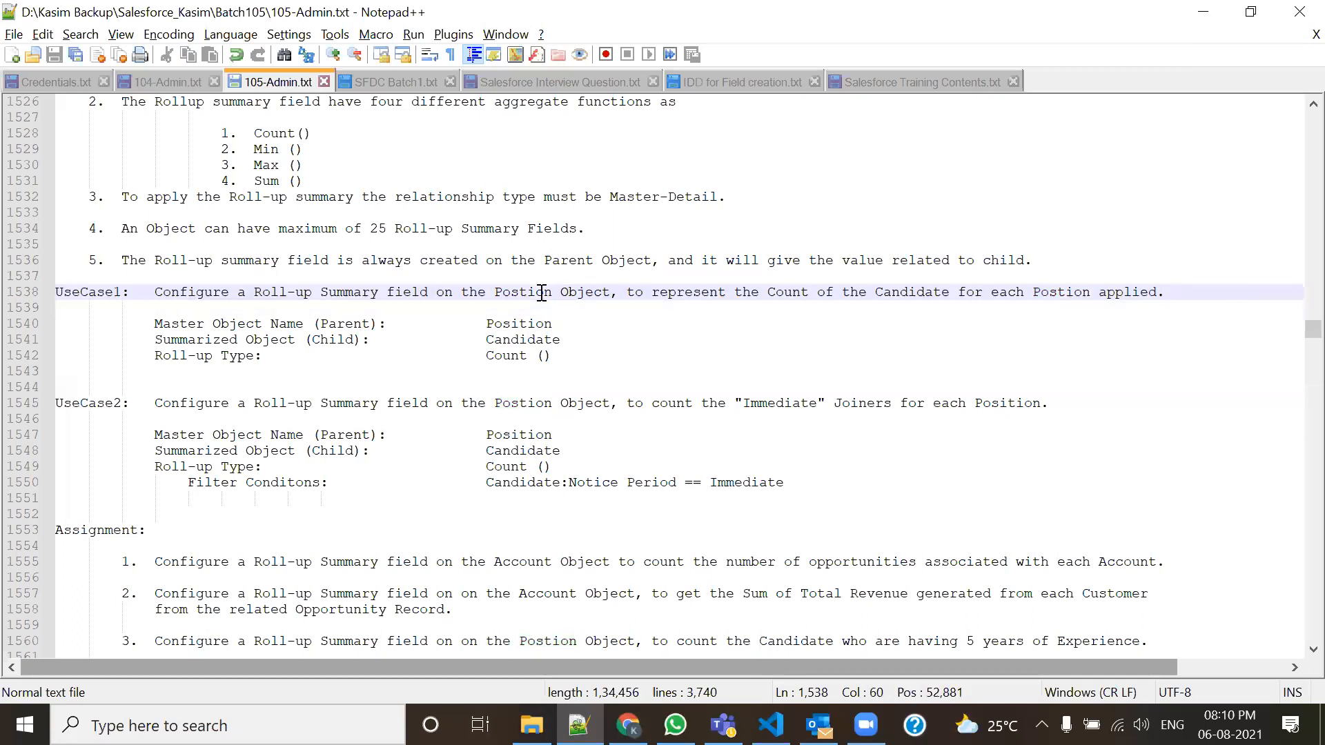
{"action": "key", "text": "alt+Tab"}
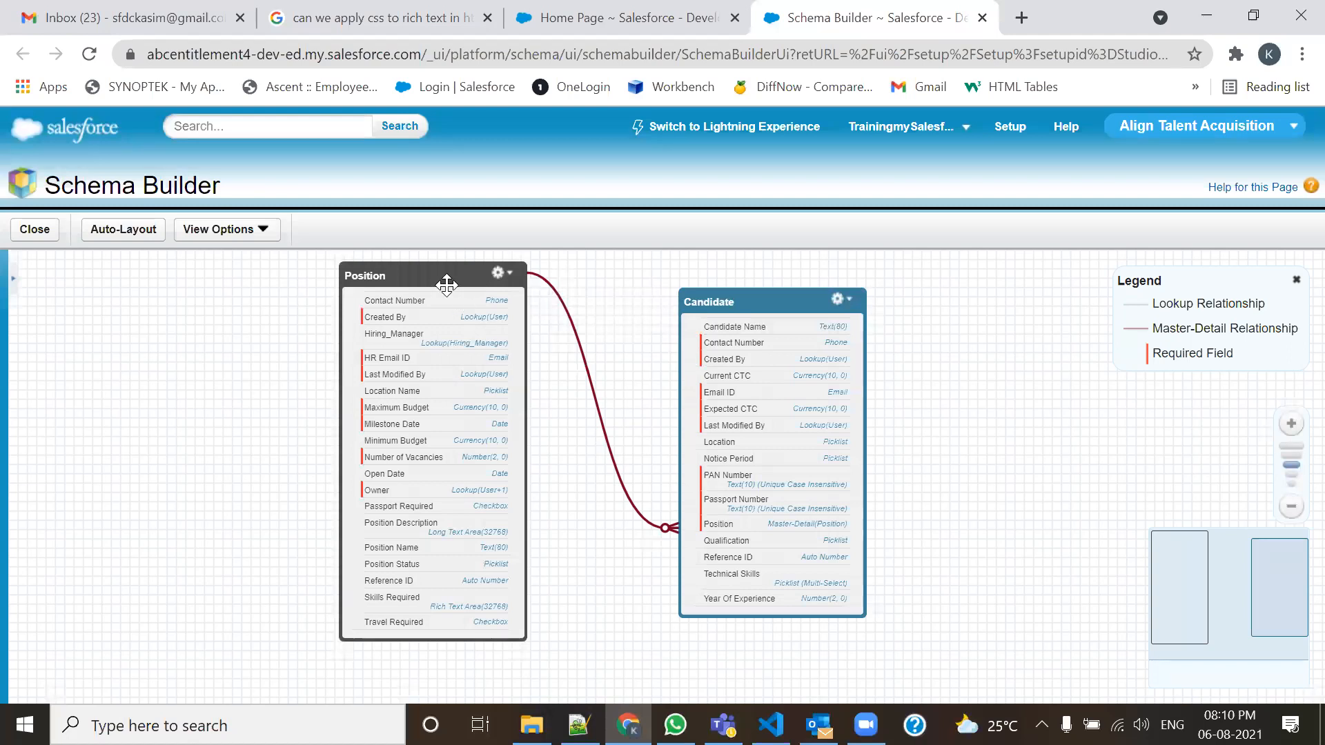
{"action": "key", "text": "alt+Tab"}
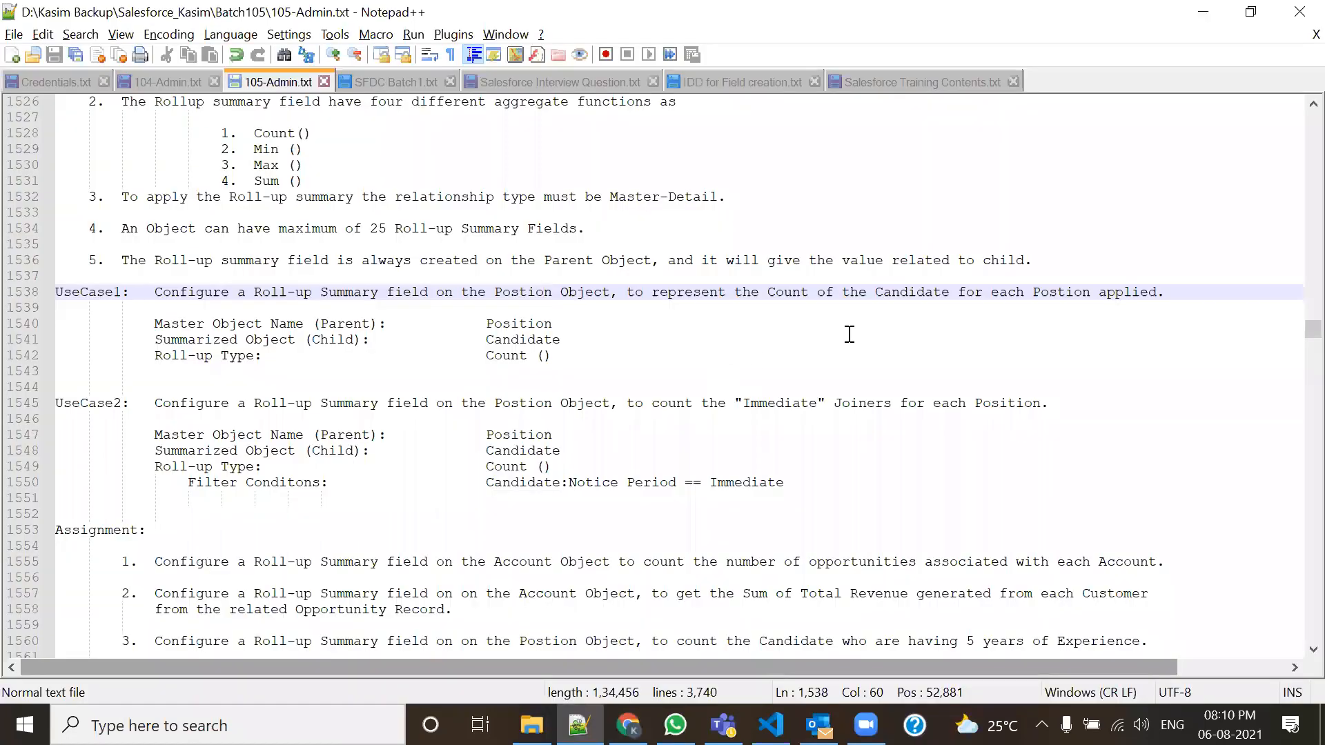
{"action": "left_click_drag", "start_coordinate": [767, 292], "coordinate": [1157, 290]}
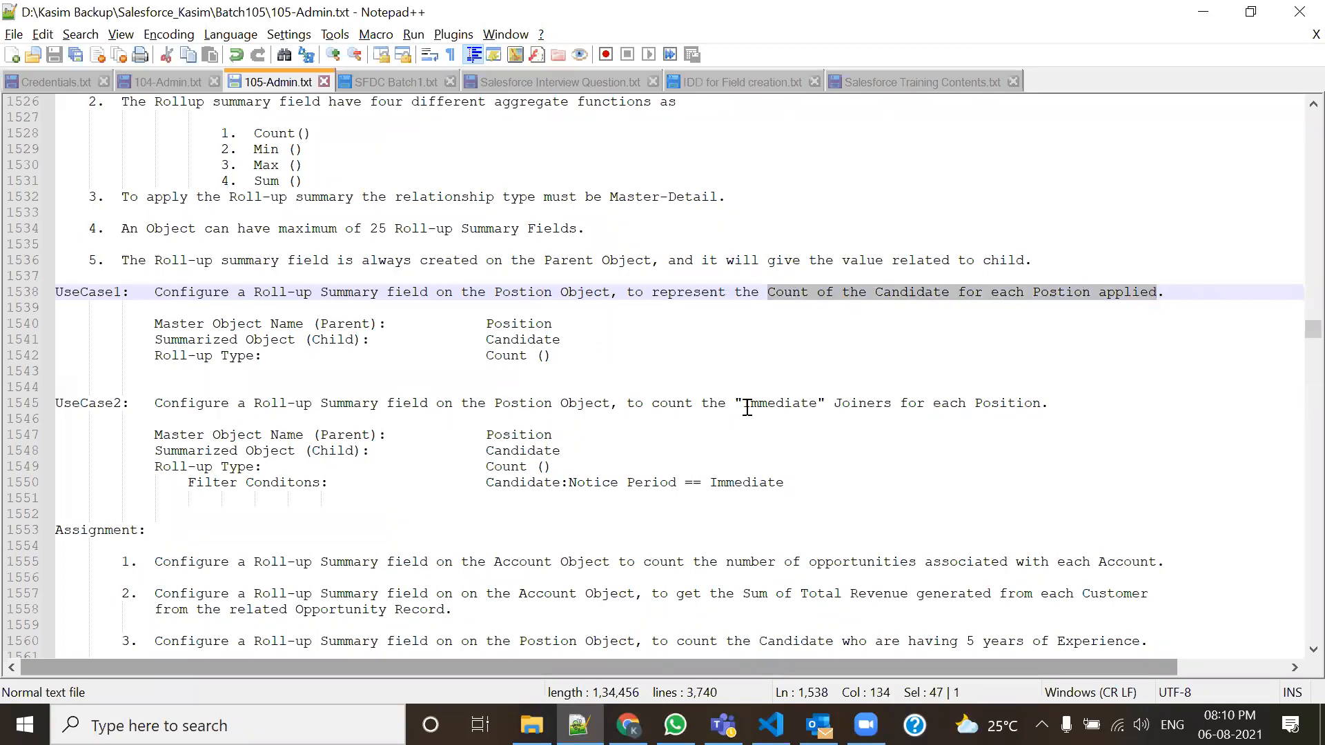
{"action": "key", "text": "alt+Tab"}
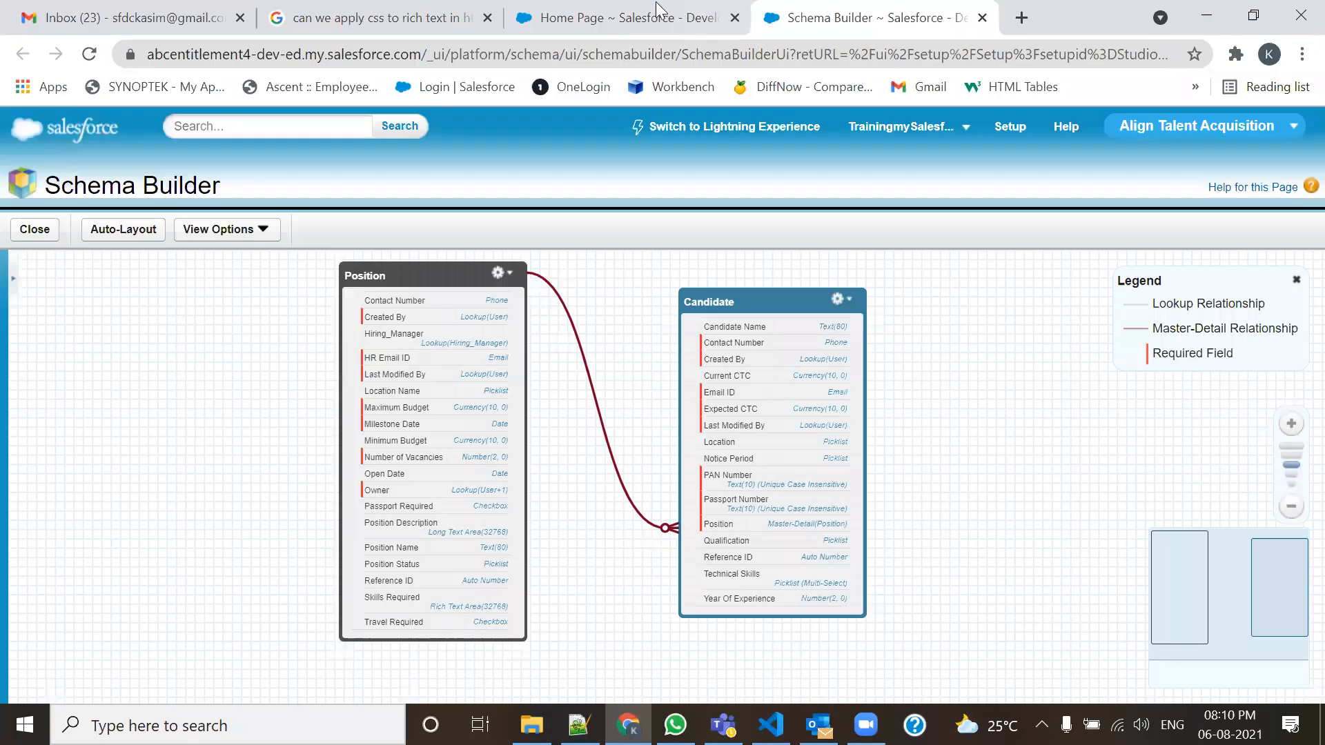
Open the Positions list, and open Candidates in a second tab and switch to it.
{"action": "left_click", "coordinate": [656, 10]}
{"action": "scroll", "coordinate": [659, 611], "scroll_direction": "up", "scroll_amount": 7}
{"action": "scroll", "coordinate": [667, 514], "scroll_direction": "up", "scroll_amount": 1}
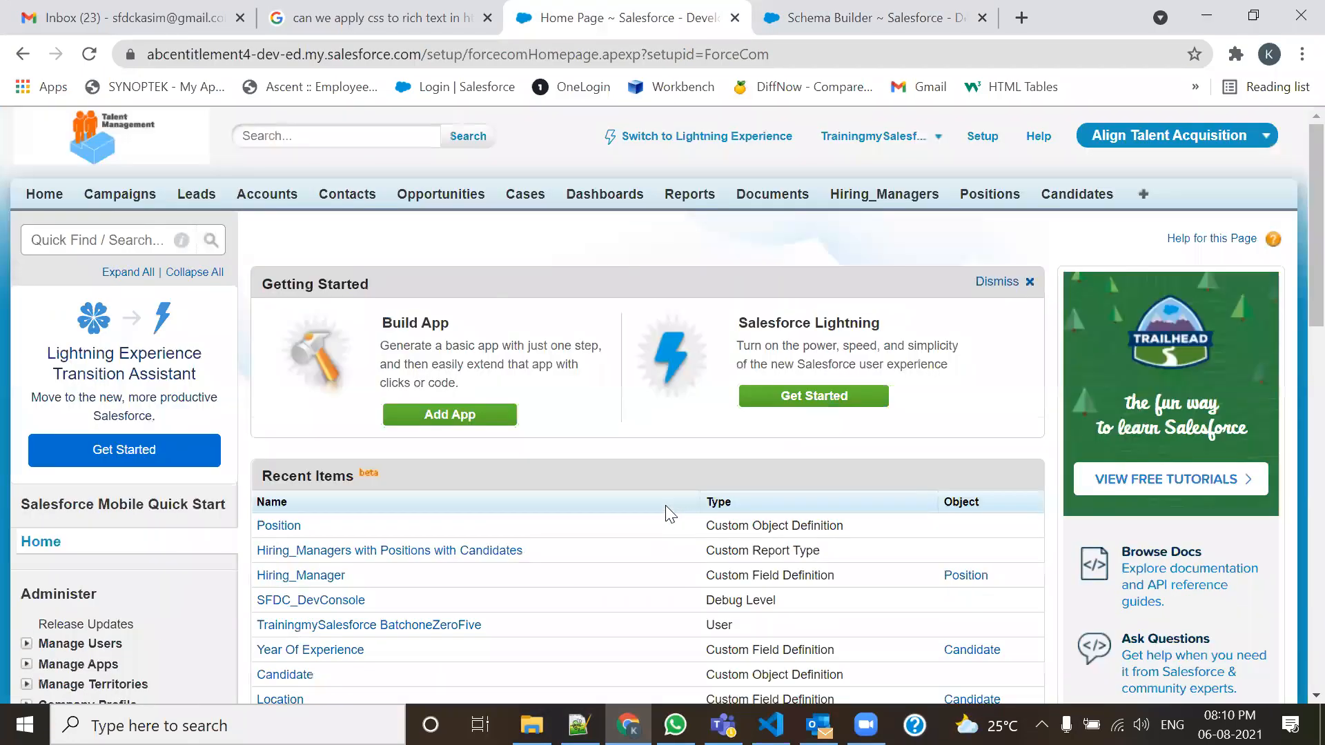
{"action": "left_click", "coordinate": [994, 199]}
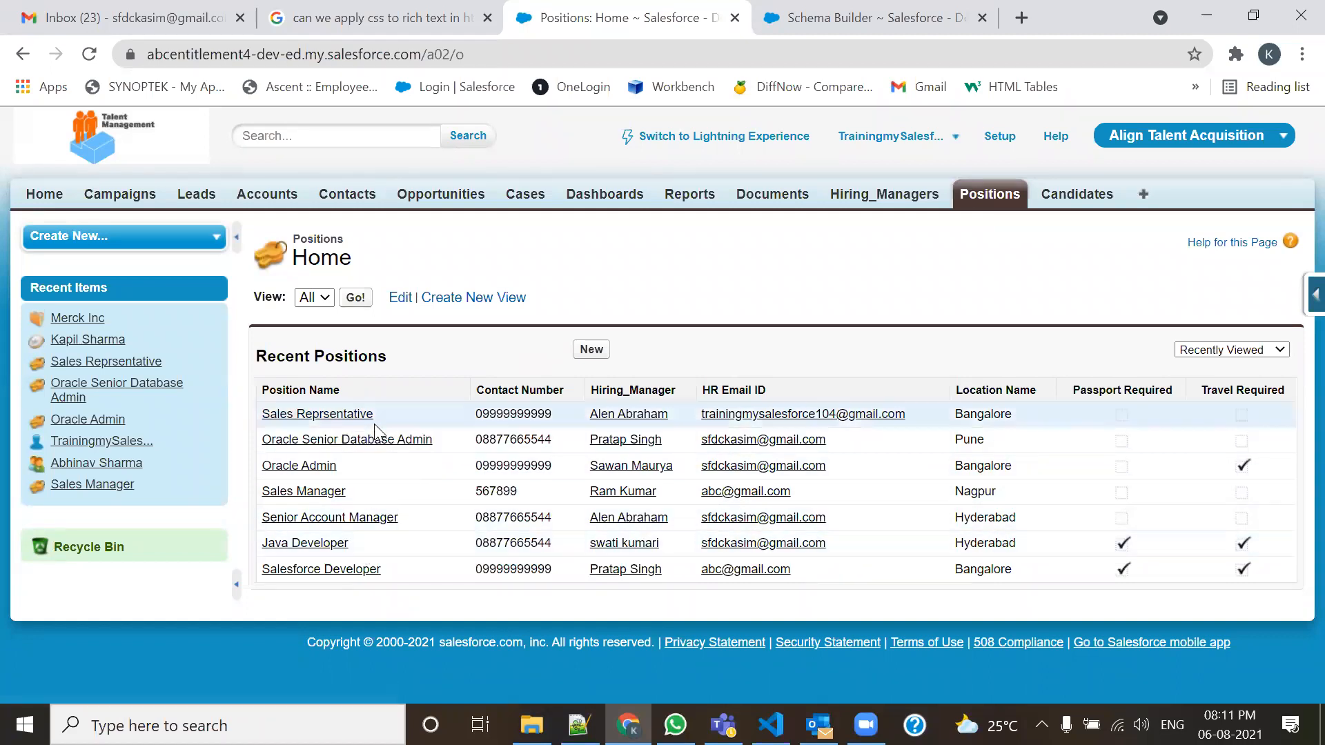
{"action": "middle_click", "coordinate": [1081, 200]}
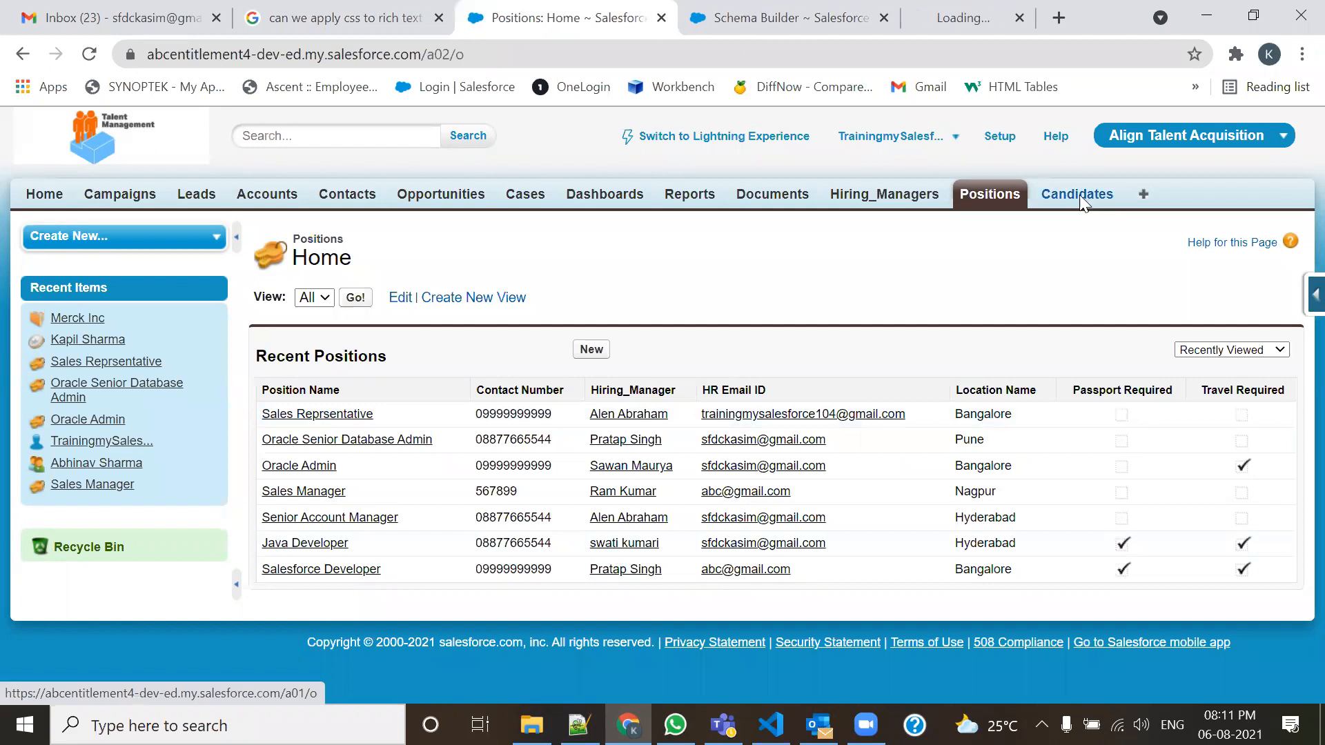
{"action": "left_click", "coordinate": [915, 21]}
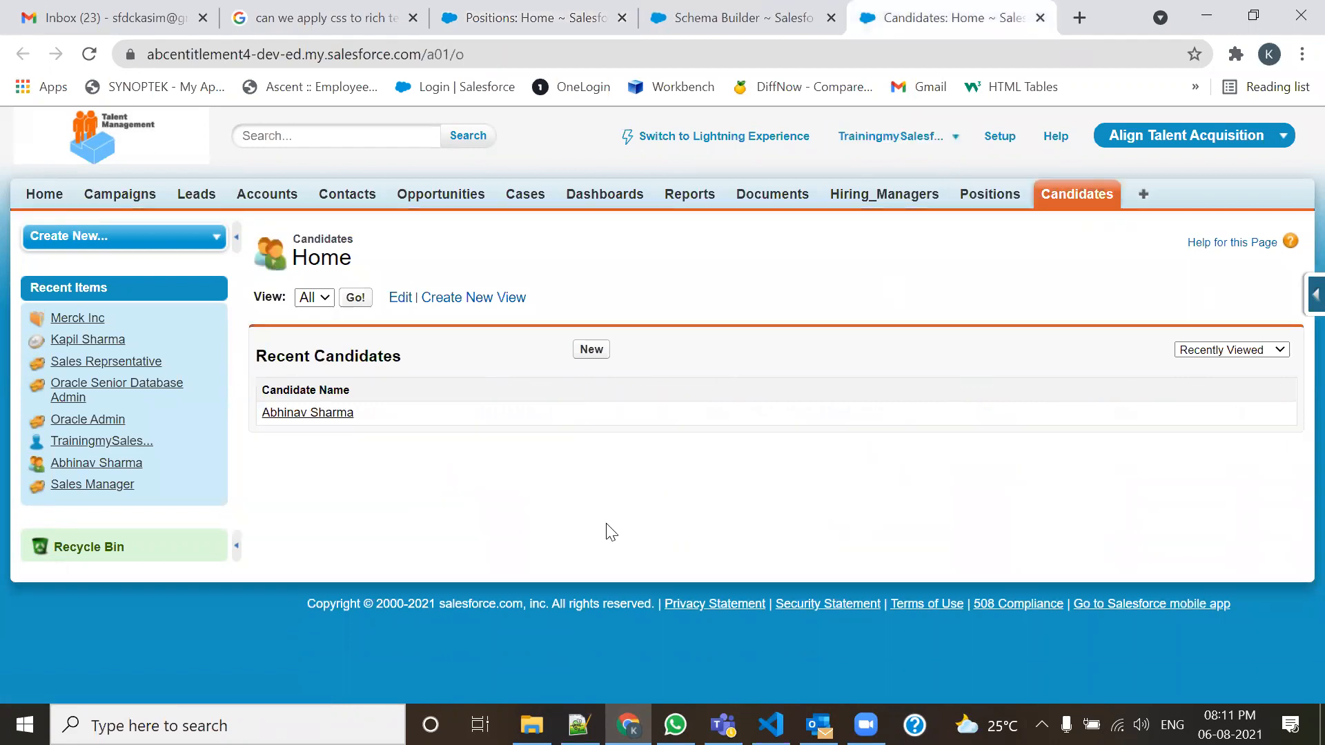
Start a new Candidate with the suggested candidate name and Apex and C++ skills.
{"action": "left_click", "coordinate": [592, 350]}
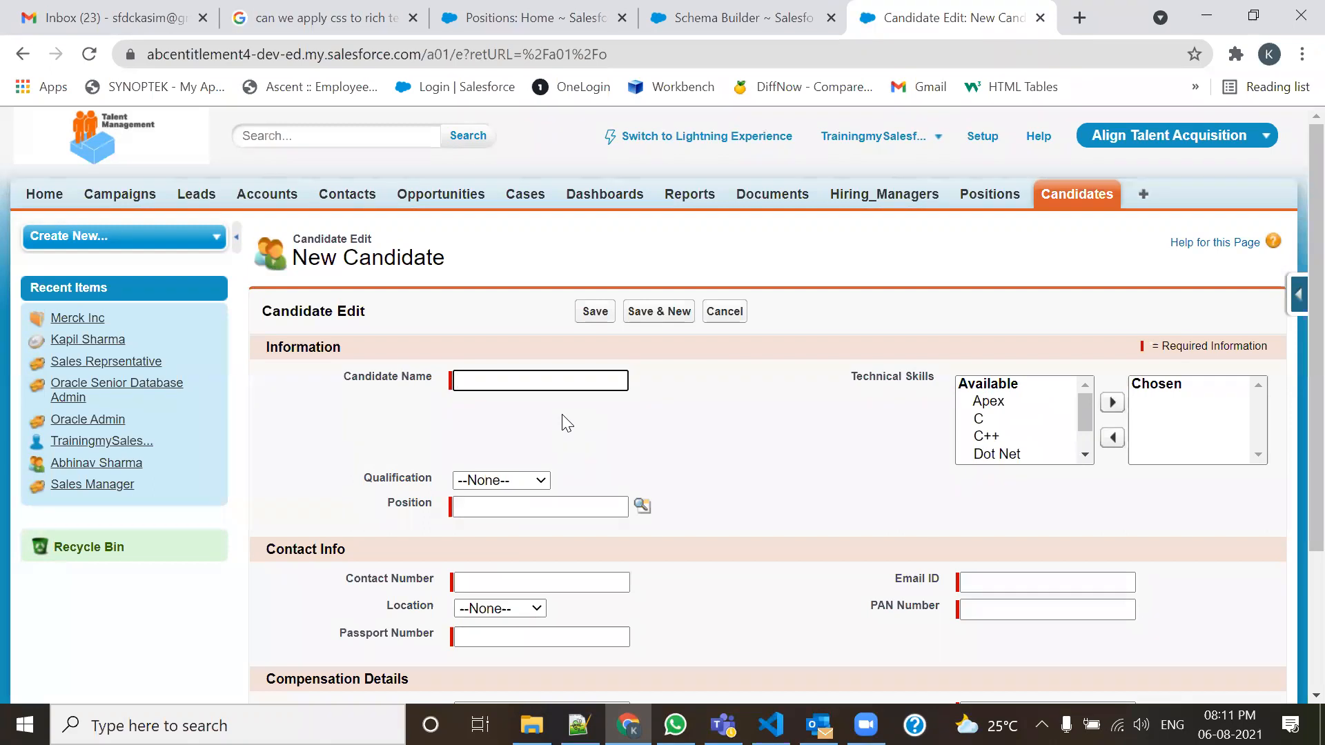
{"action": "type", "text": "Sne"}
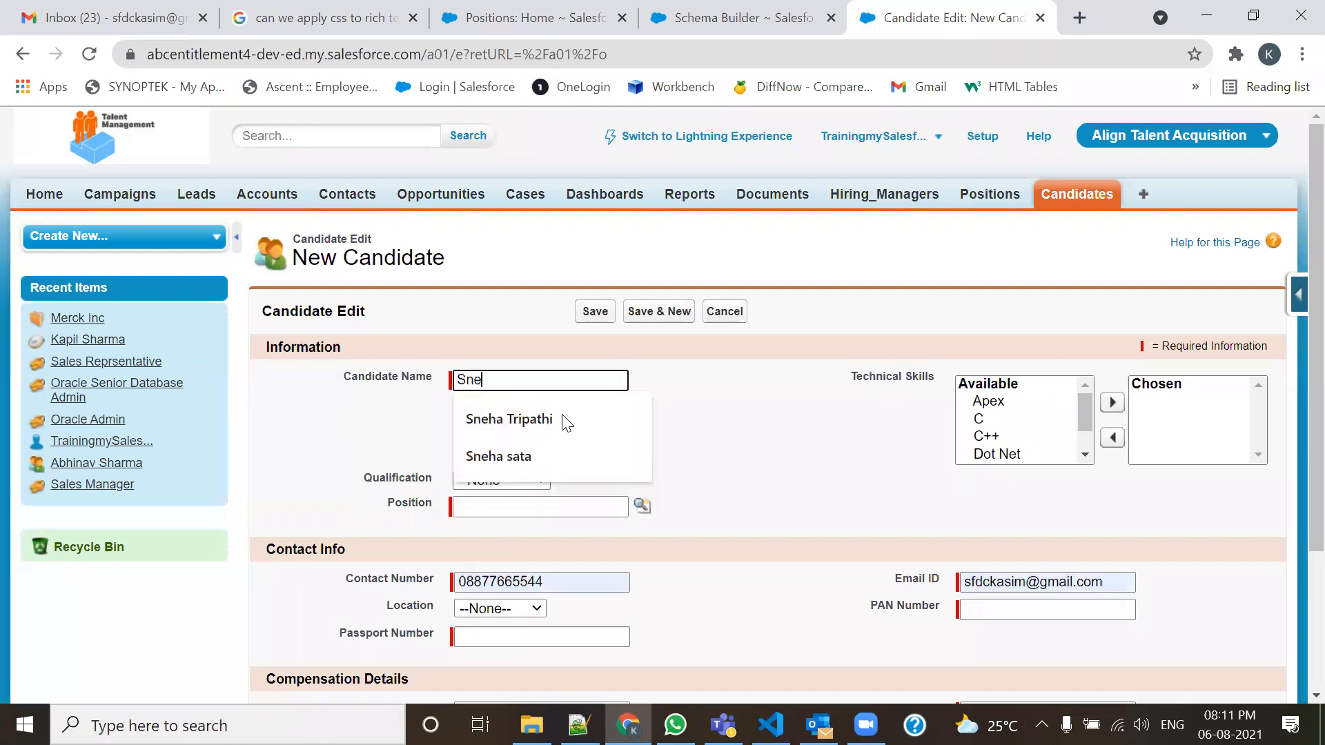
{"action": "left_click", "coordinate": [542, 420]}
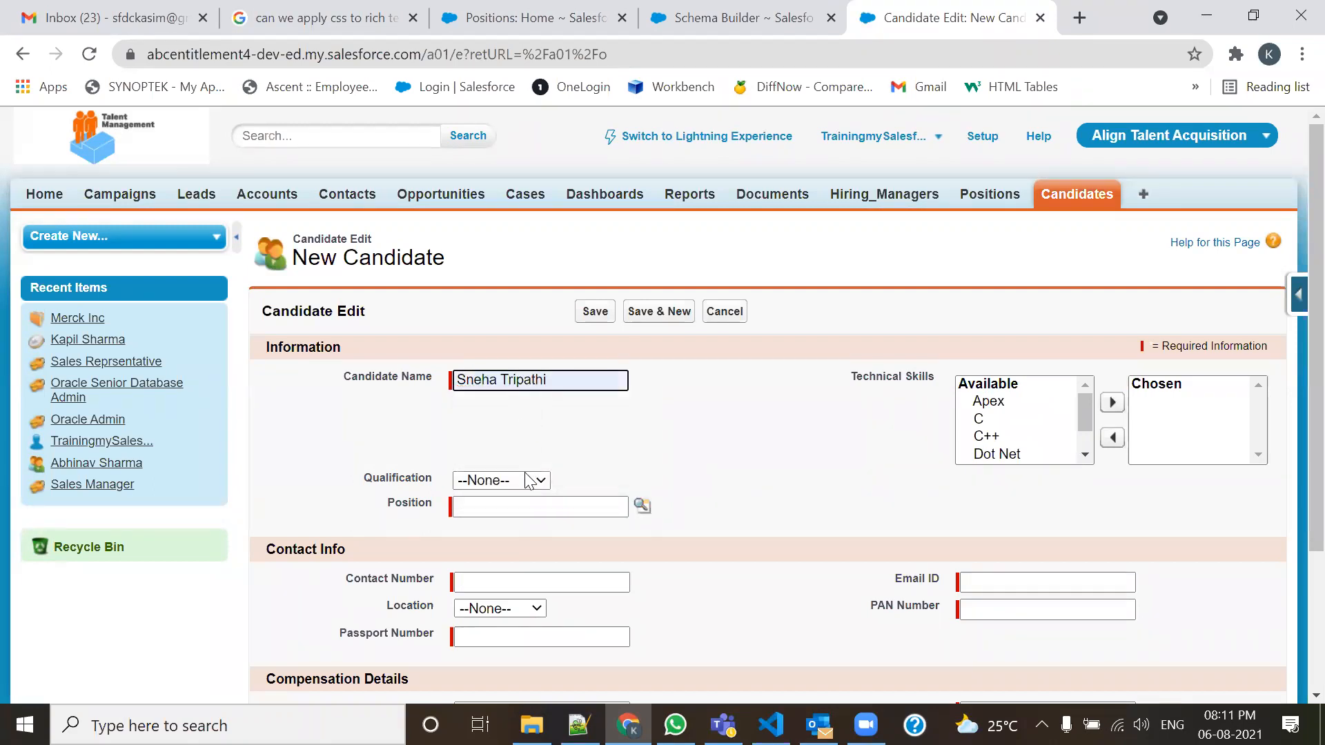
{"action": "left_click", "coordinate": [991, 407]}
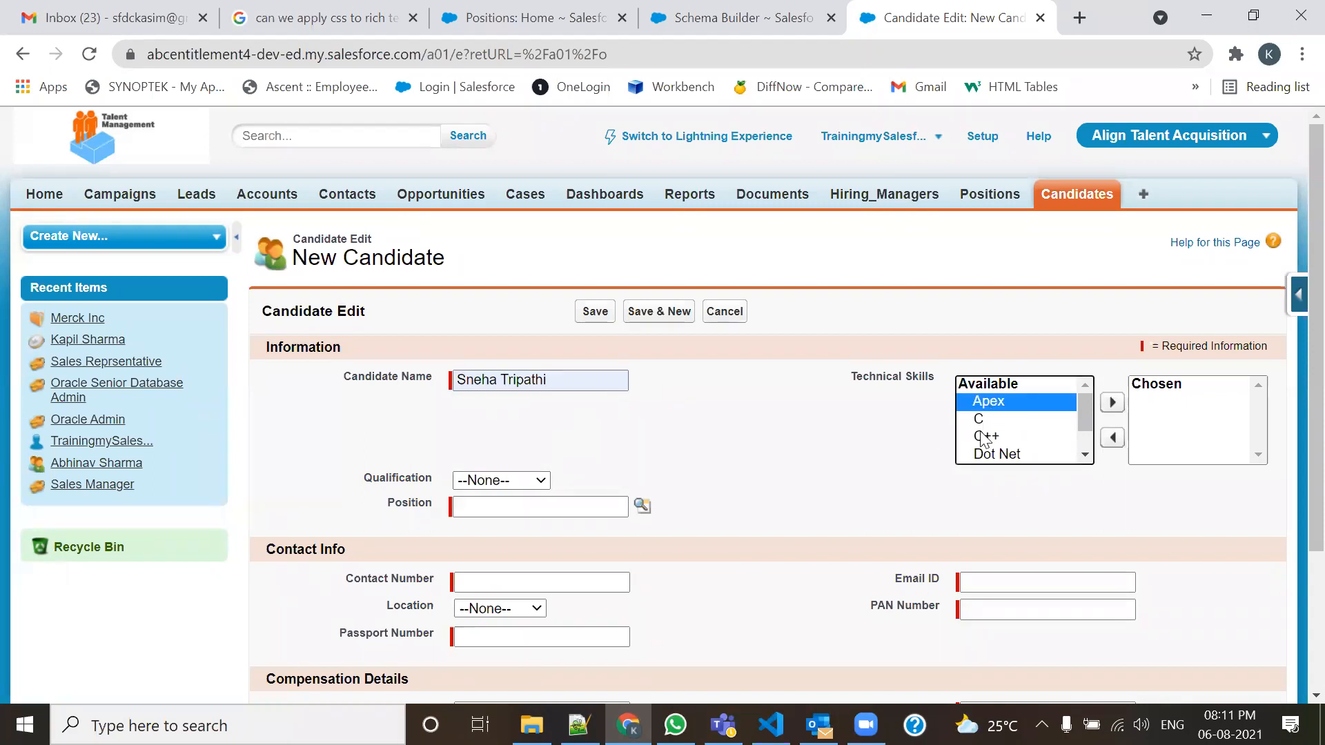
{"action": "left_click", "coordinate": [985, 436], "text": "ctrl"}
{"action": "left_click", "coordinate": [1112, 402]}
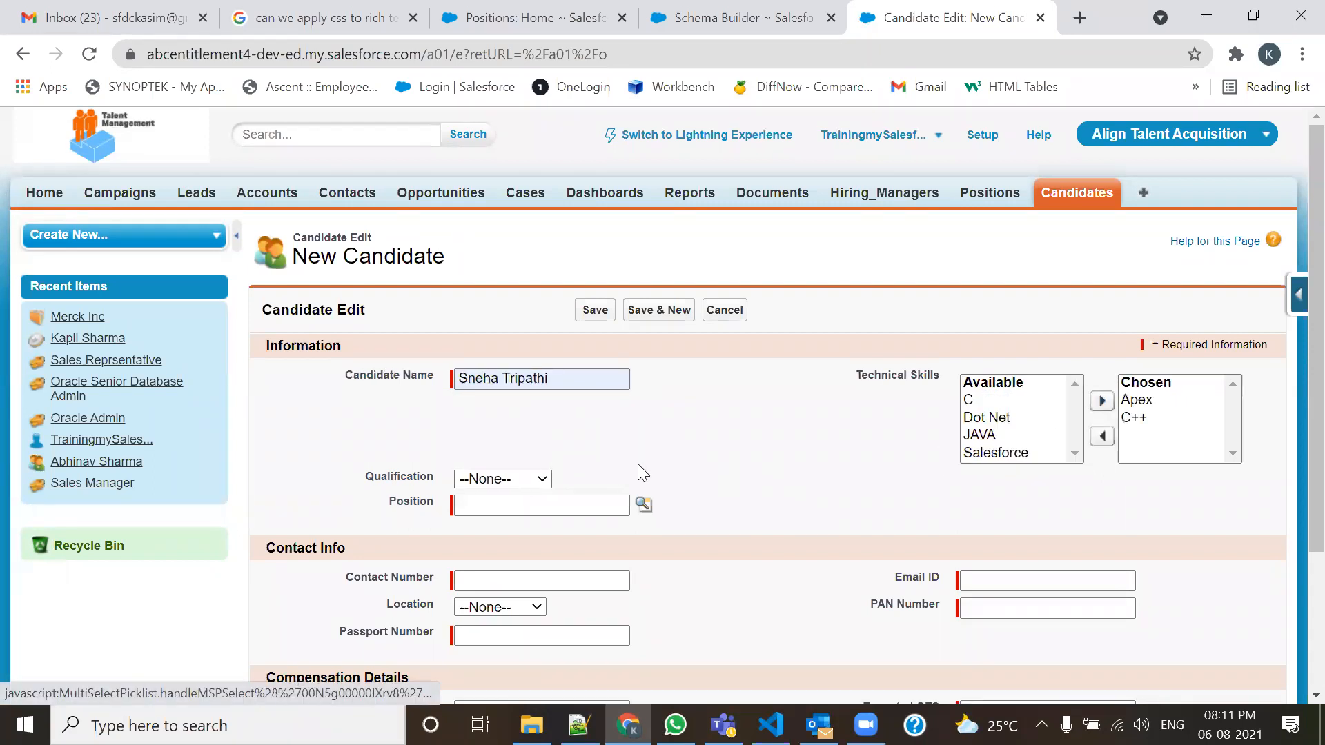
{"action": "scroll", "coordinate": [639, 467], "scroll_direction": "down", "scroll_amount": 1}
Set qualification BE / BTech, position Sales Reprsentative, and fill in the contact number and e-mail.
{"action": "left_click", "coordinate": [503, 376]}
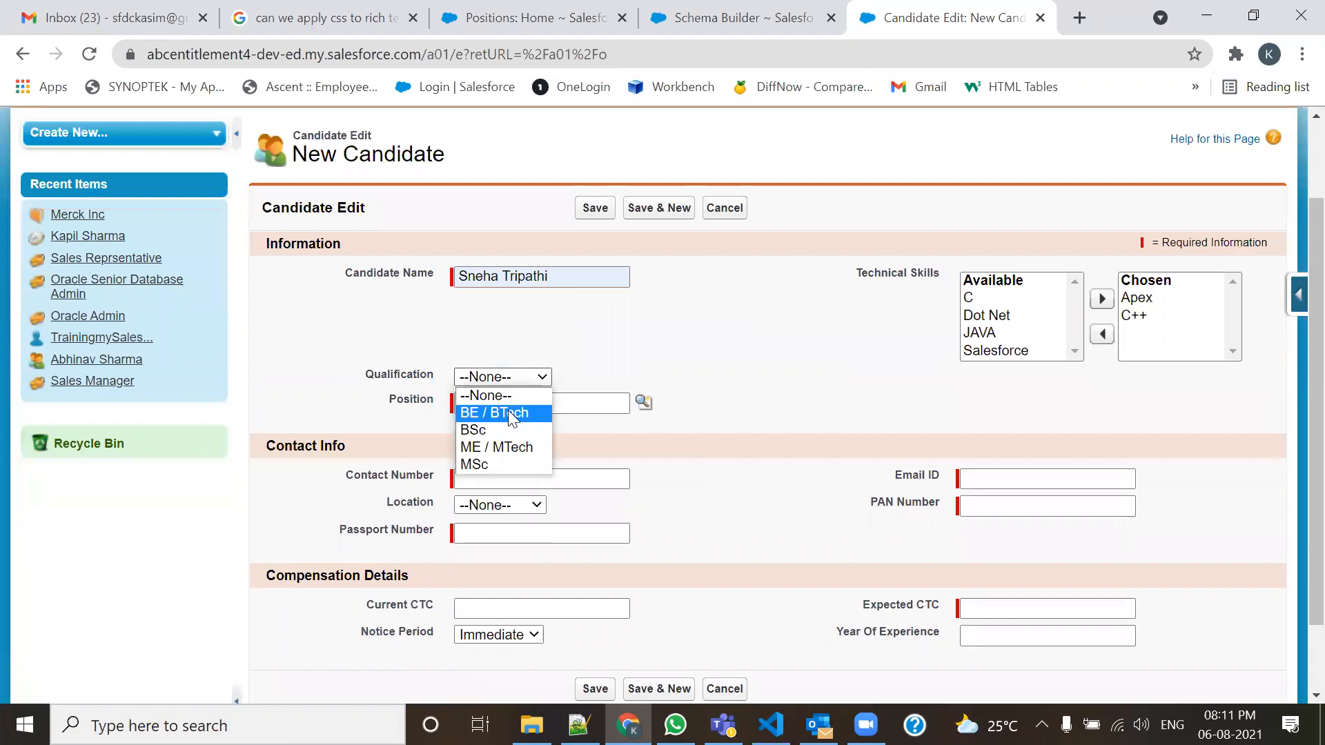
{"action": "left_click", "coordinate": [491, 411]}
{"action": "left_click", "coordinate": [644, 403]}
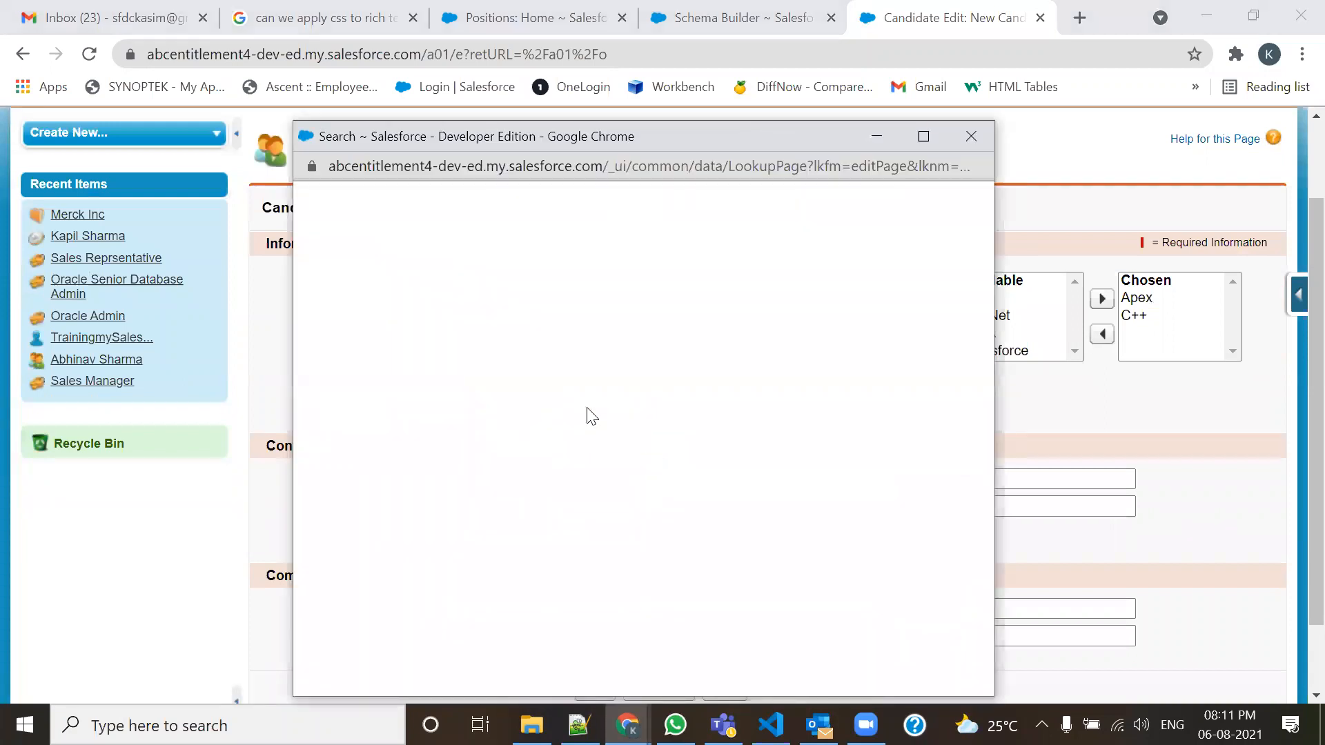
{"action": "left_click", "coordinate": [401, 385]}
{"action": "scroll", "coordinate": [571, 435], "scroll_direction": "down", "scroll_amount": 1}
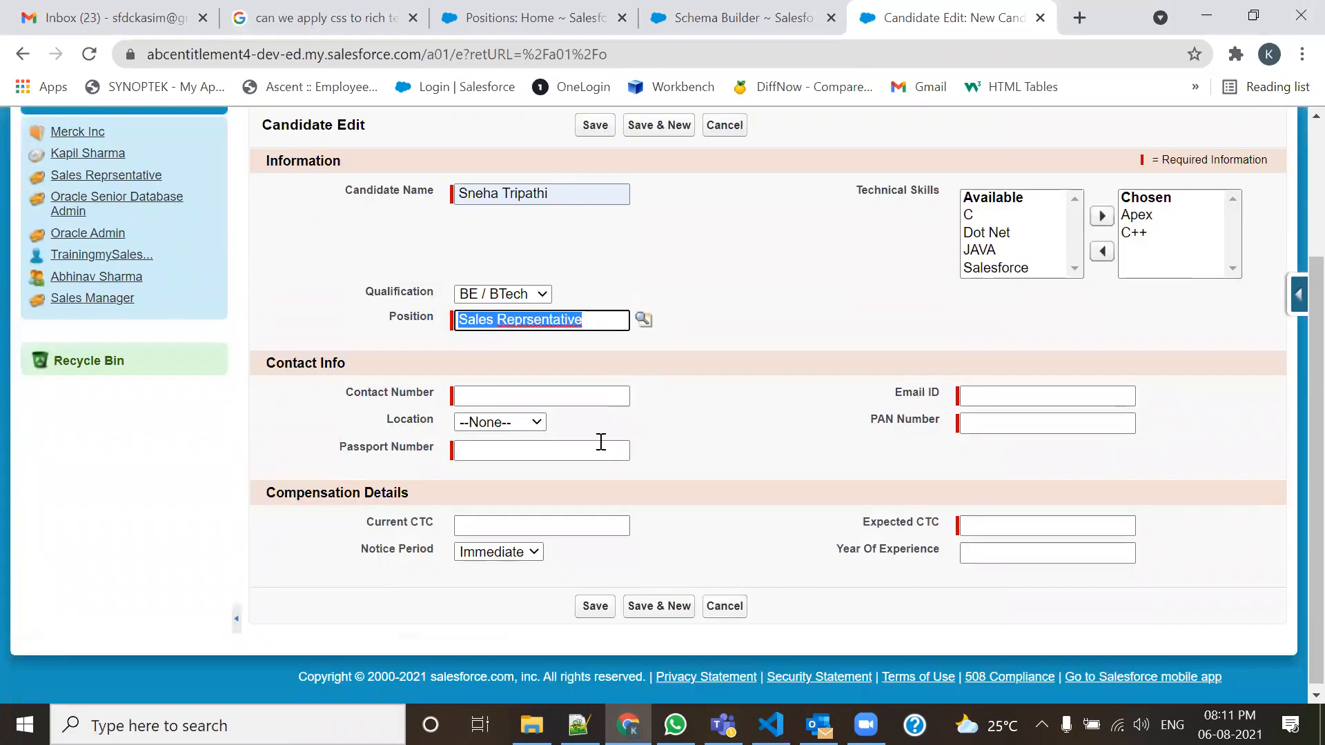
{"action": "left_click", "coordinate": [578, 394]}
{"action": "left_click", "coordinate": [573, 445]}
{"action": "left_click", "coordinate": [1007, 394]}
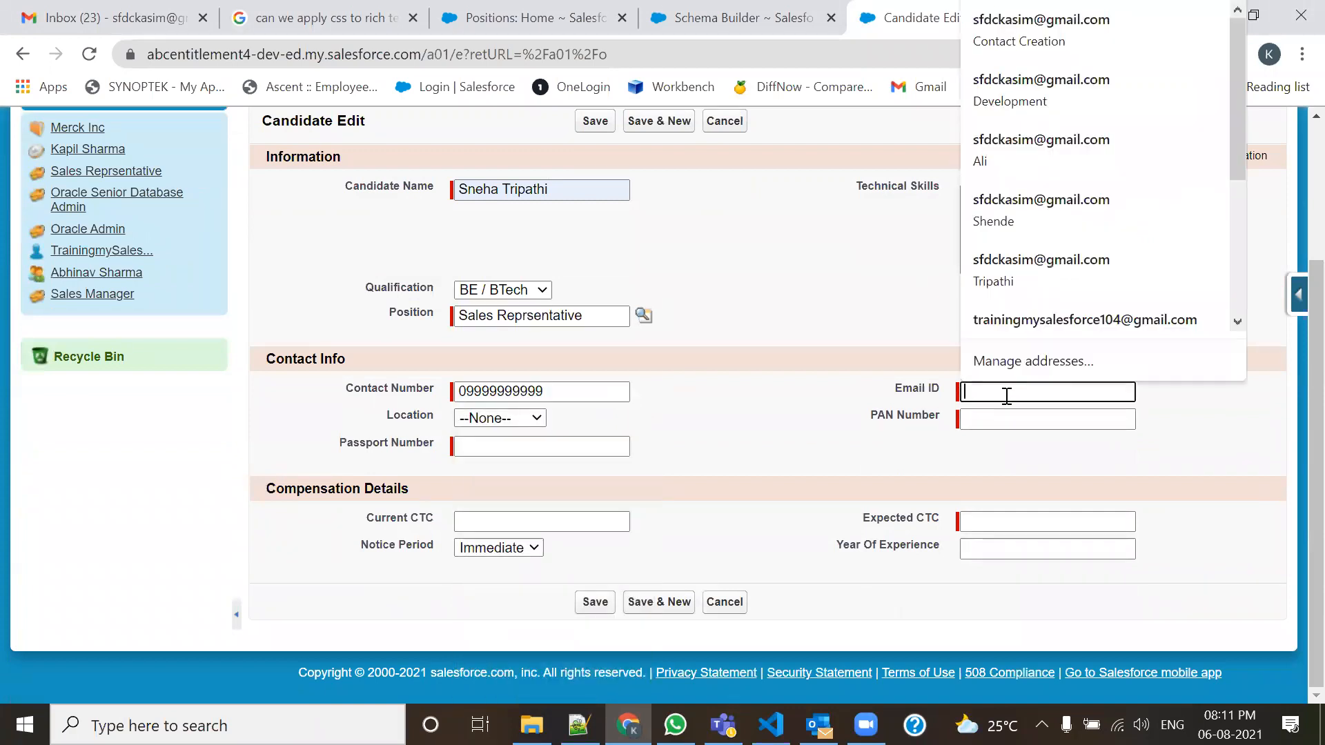
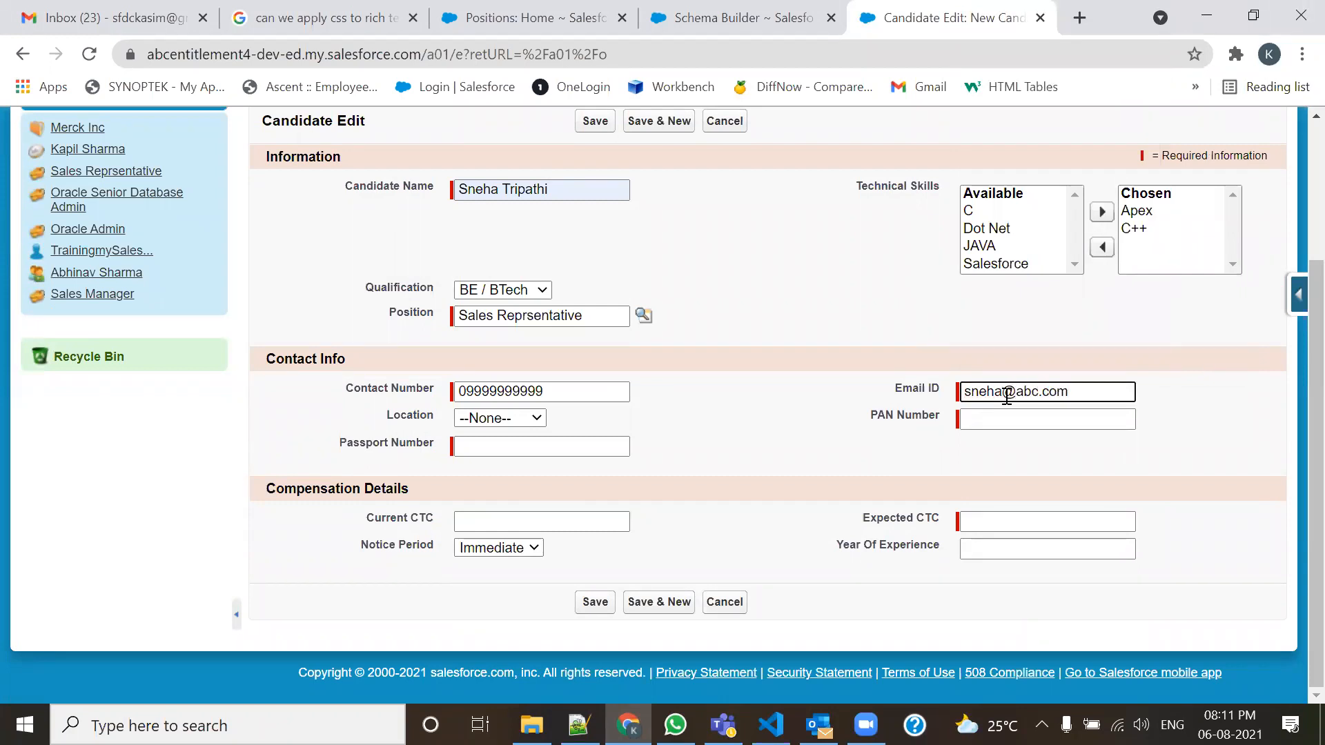
Fill the PAN Number (last character changed to Y) and the Passport Number.
{"action": "left_click", "coordinate": [966, 418]}
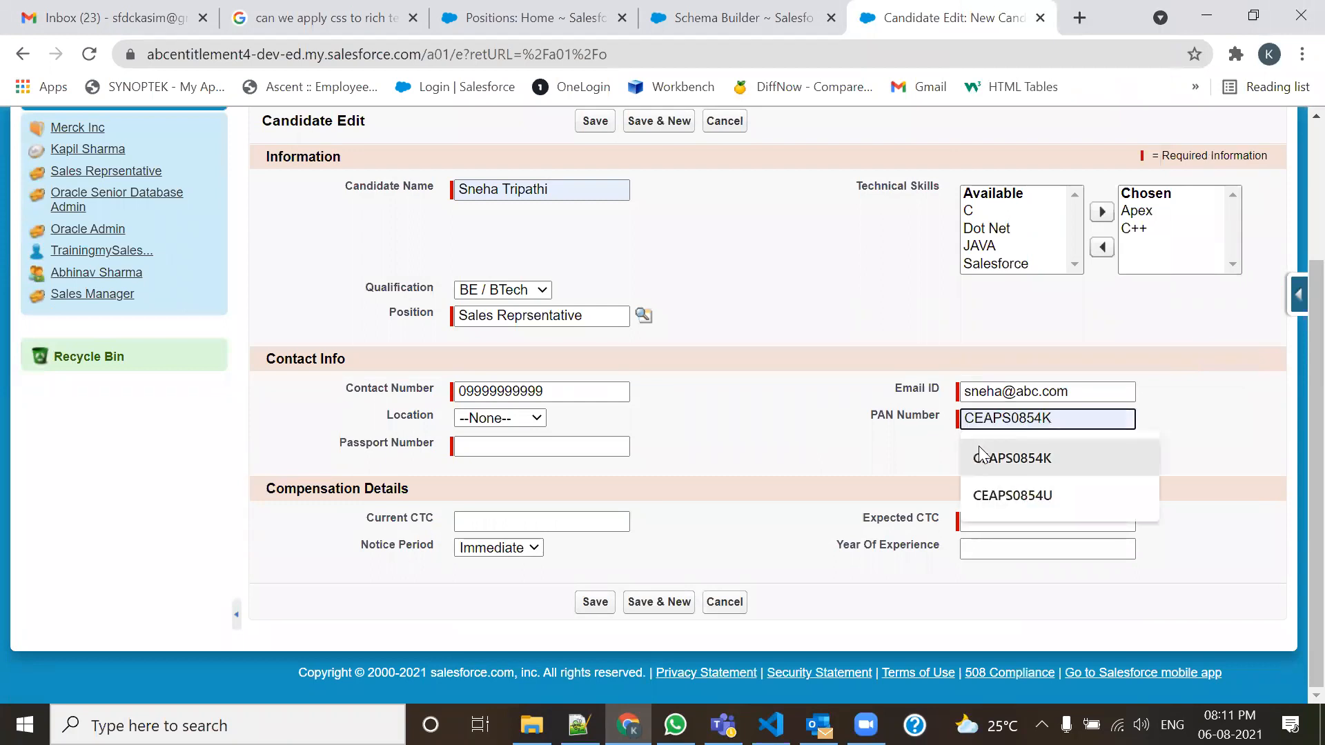
{"action": "left_click", "coordinate": [979, 447]}
{"action": "key", "text": "BackSpace"}
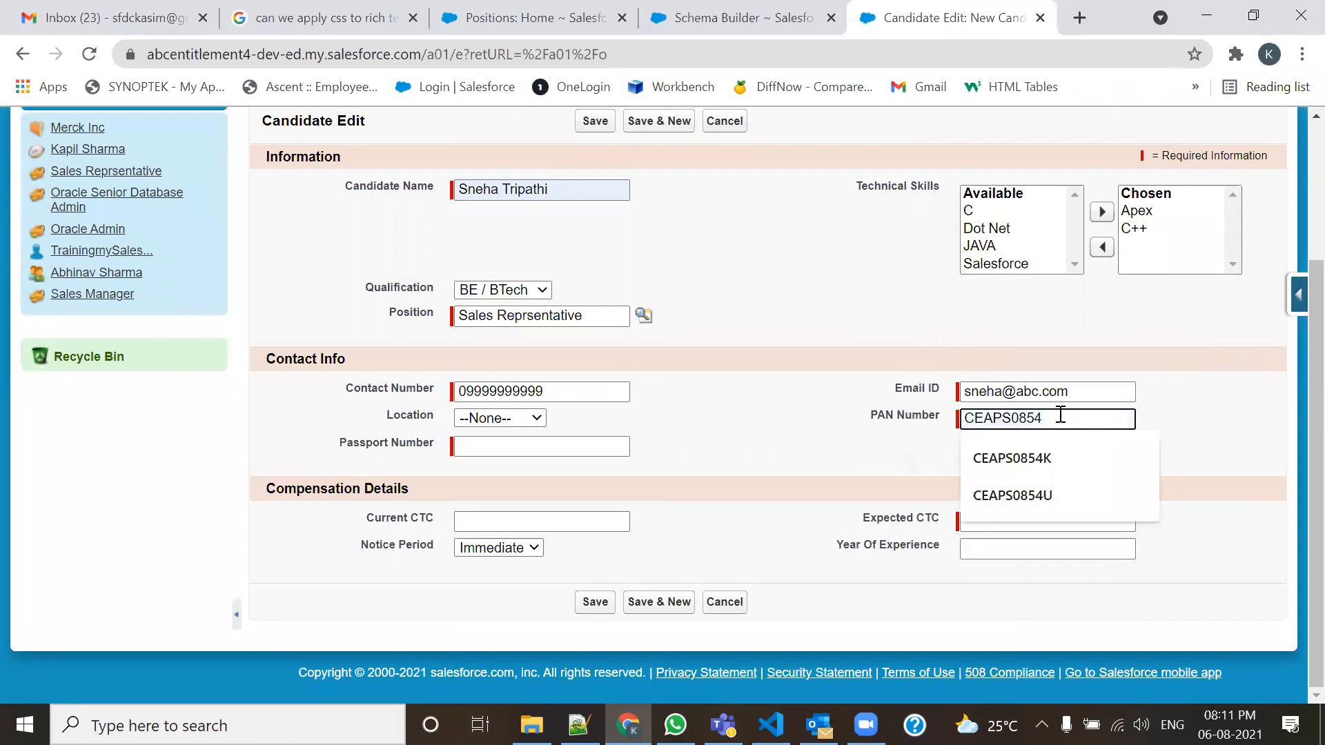
{"action": "type", "text": "Y"}
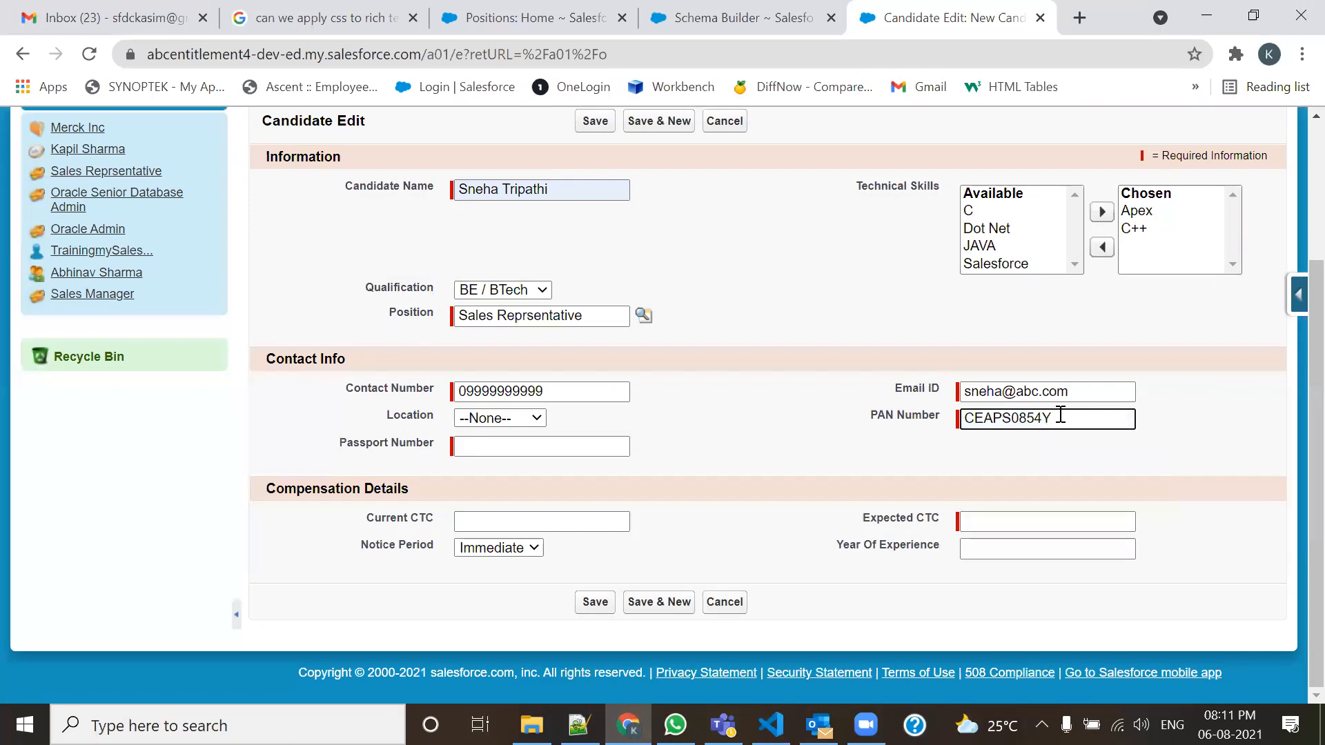
{"action": "left_click", "coordinate": [541, 446]}
{"action": "left_click", "coordinate": [541, 483]}
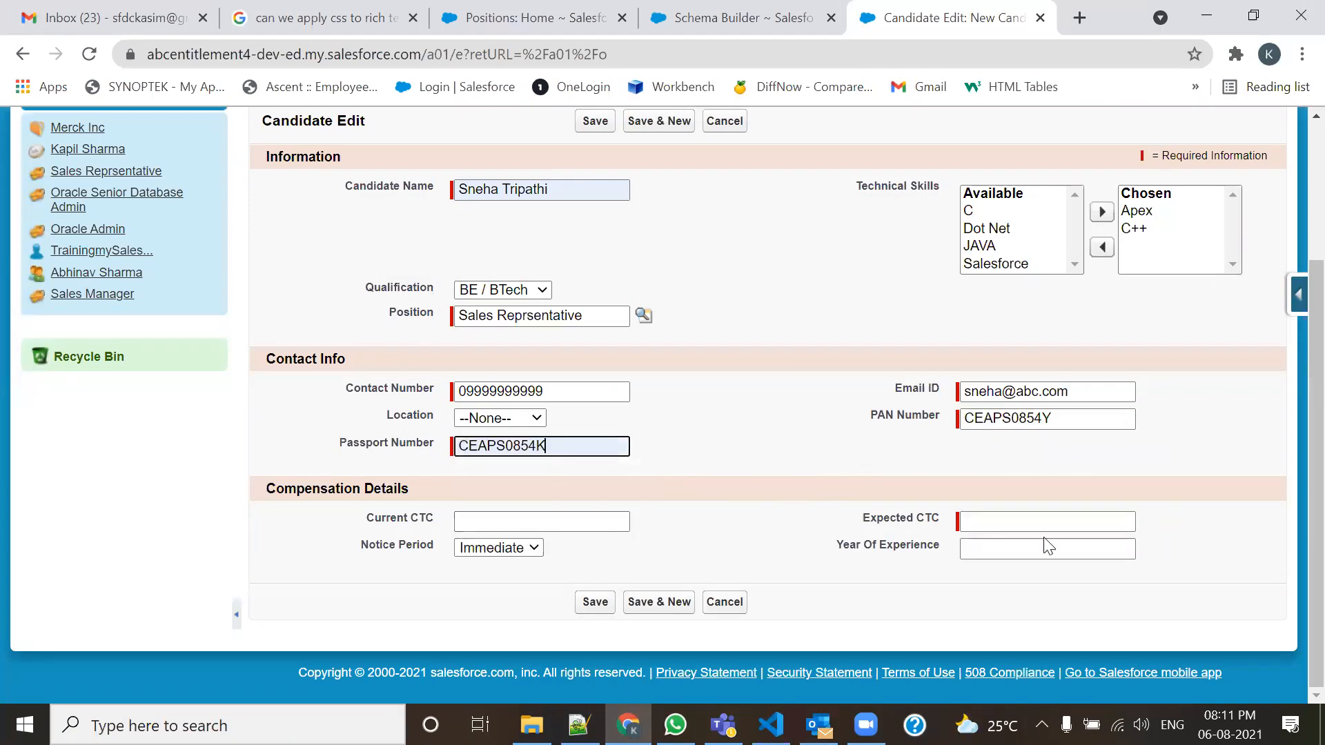
Set Expected CTC 600000, Current CTC 300000, 3 years' experience, and save the candidate.
{"action": "left_click", "coordinate": [1036, 519]}
{"action": "left_click", "coordinate": [1009, 556]}
{"action": "left_click", "coordinate": [607, 521]}
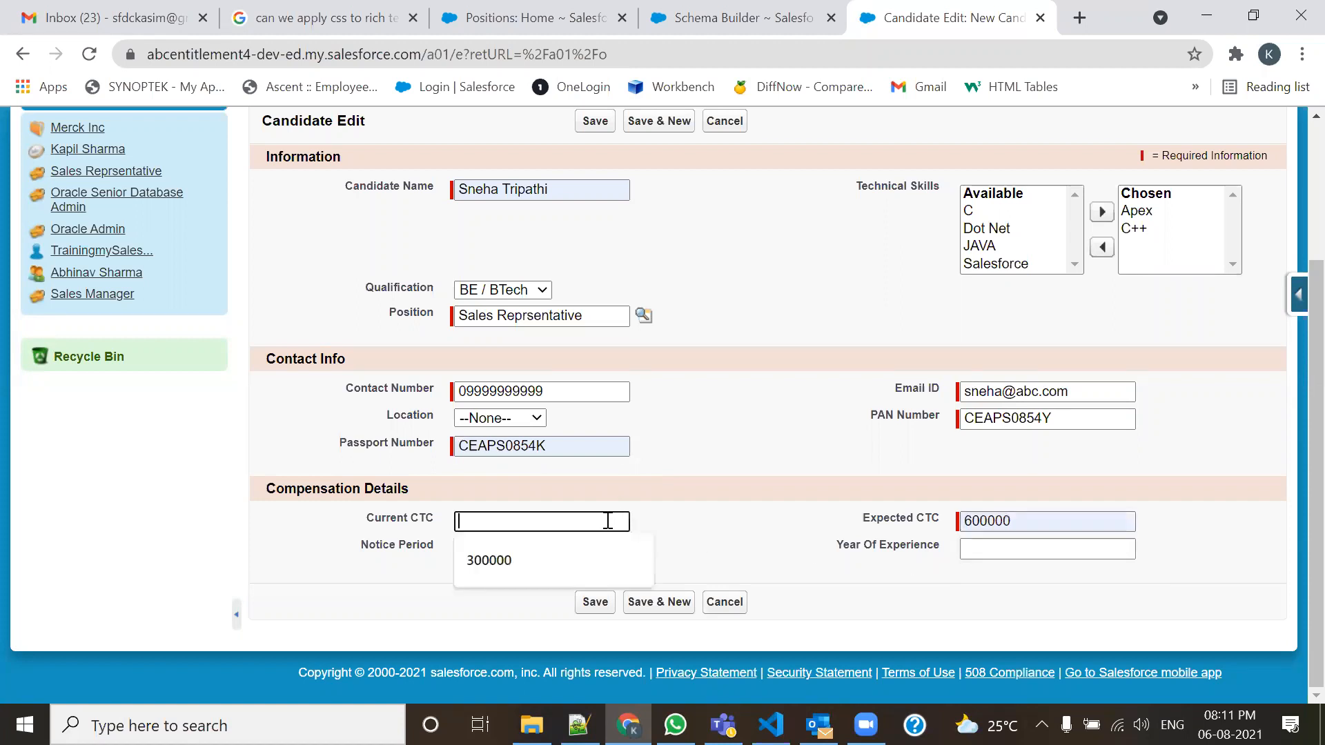
{"action": "left_click", "coordinate": [571, 559]}
{"action": "left_click", "coordinate": [1003, 548]}
{"action": "left_click", "coordinate": [980, 587]}
{"action": "left_click", "coordinate": [593, 602]}
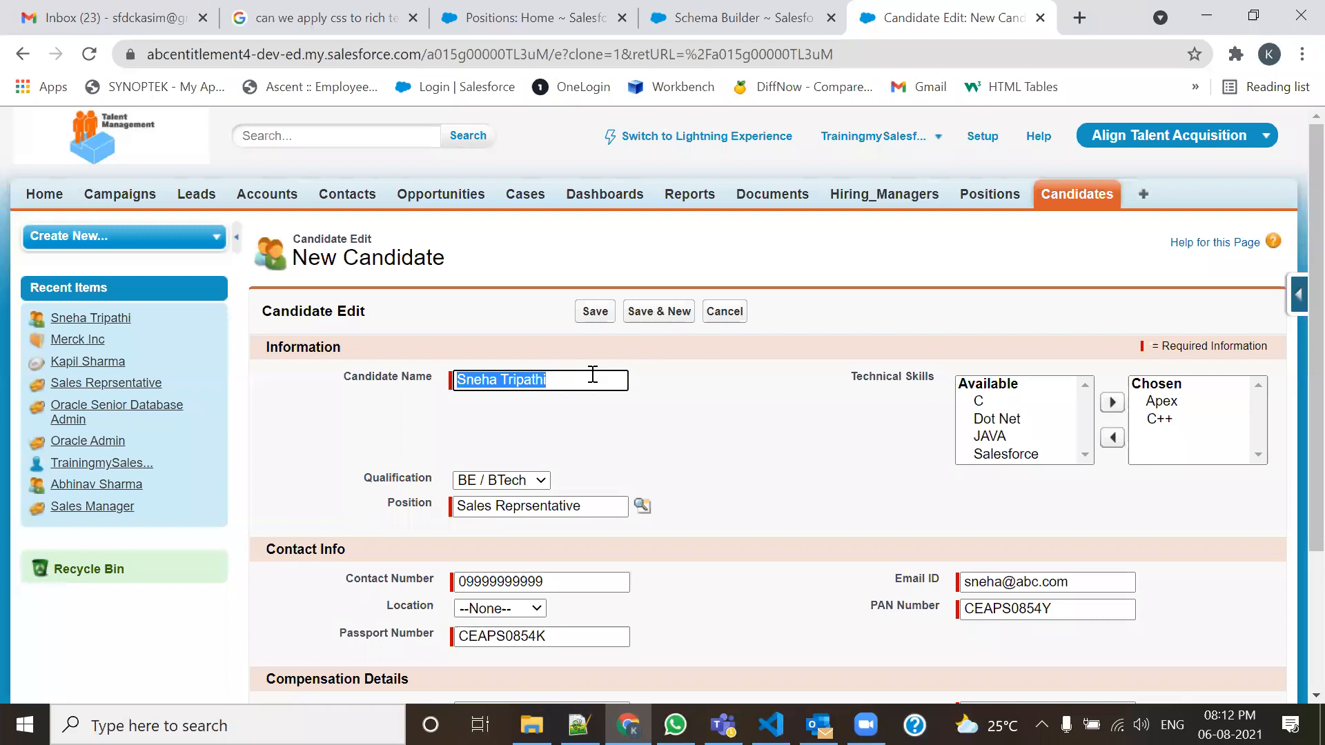
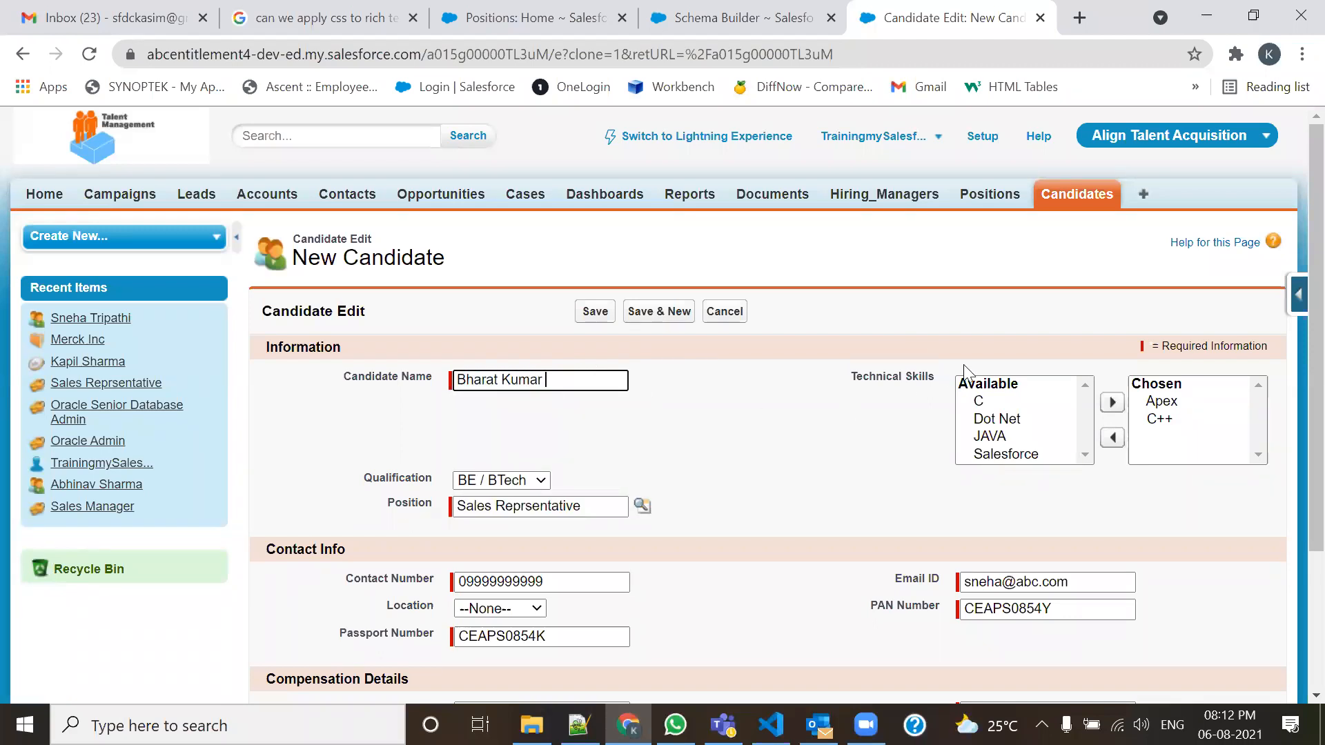
Give the clone a new candidate name, add JAVA, change the PAN's last character to M, and save.
{"action": "left_click", "coordinate": [1008, 441]}
{"action": "left_click", "coordinate": [1112, 402]}
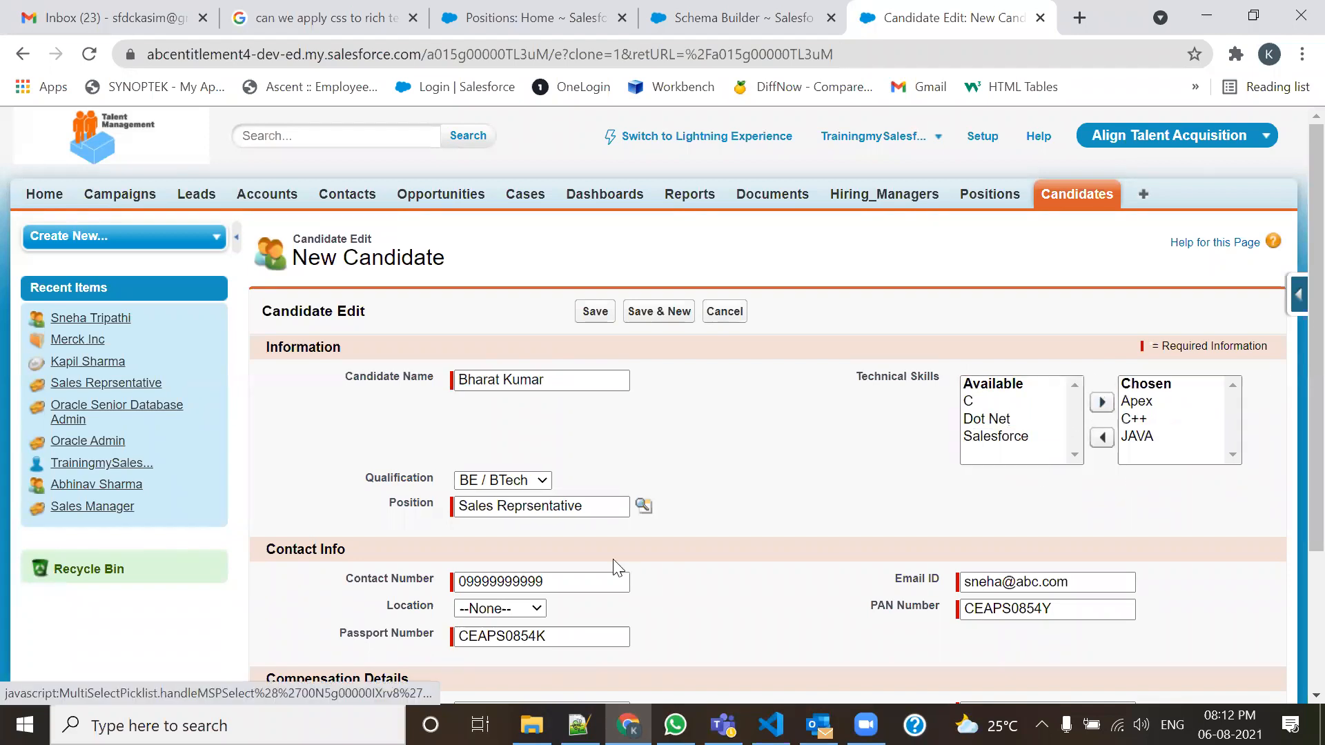
{"action": "scroll", "coordinate": [611, 558], "scroll_direction": "down", "scroll_amount": 3}
{"action": "left_click", "coordinate": [1090, 420]}
{"action": "key", "text": "BackSpace"}
{"action": "type", "text": "M"}
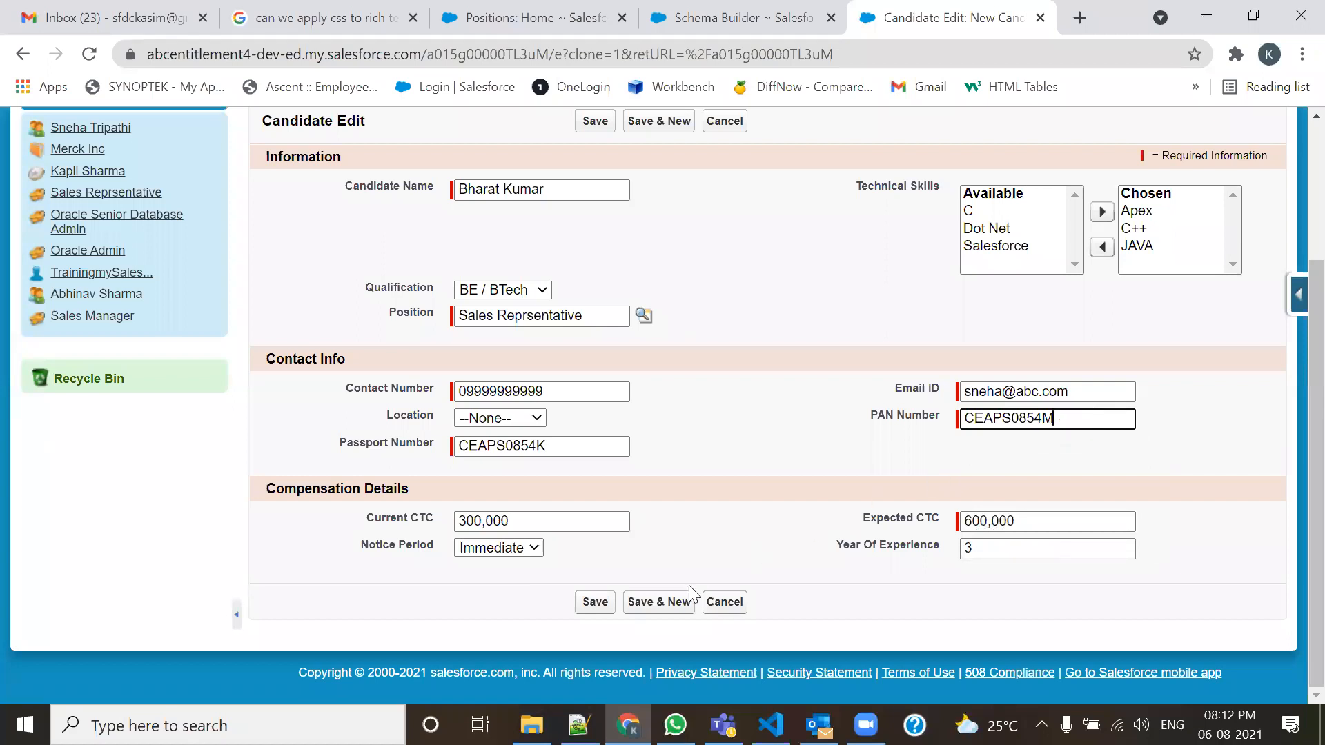
{"action": "left_click", "coordinate": [588, 601]}
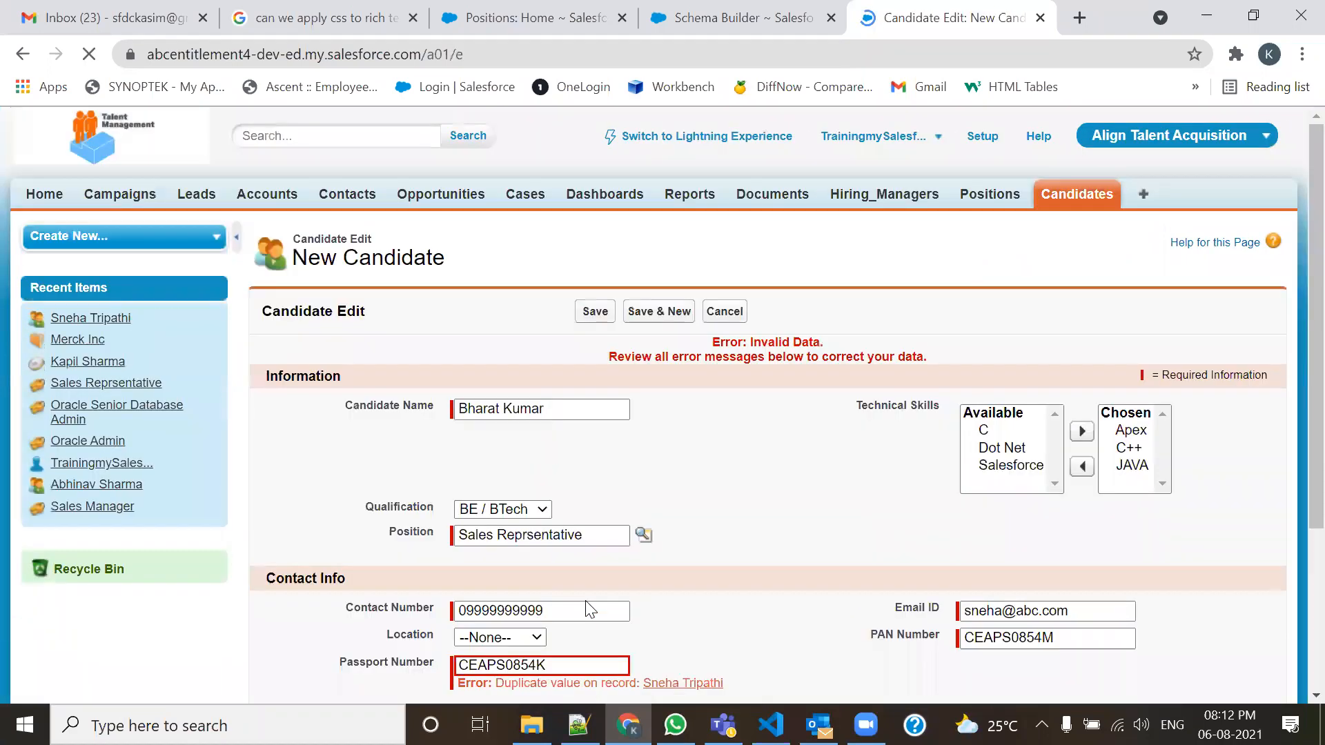
Fix the duplicate Passport Number by ending it with M and save again.
{"action": "scroll", "coordinate": [601, 452], "scroll_direction": "down", "scroll_amount": 3}
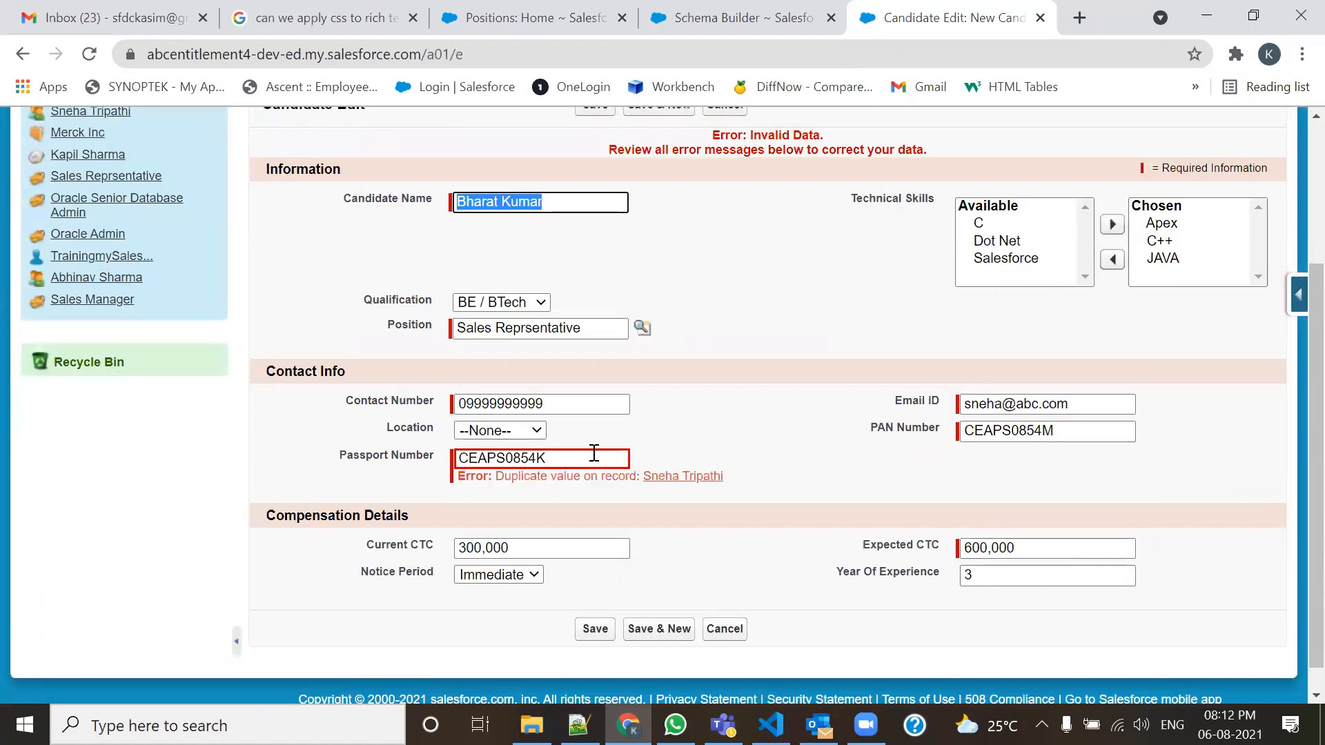
{"action": "left_click", "coordinate": [571, 458]}
{"action": "key", "text": "BackSpace"}
{"action": "type", "text": "M"}
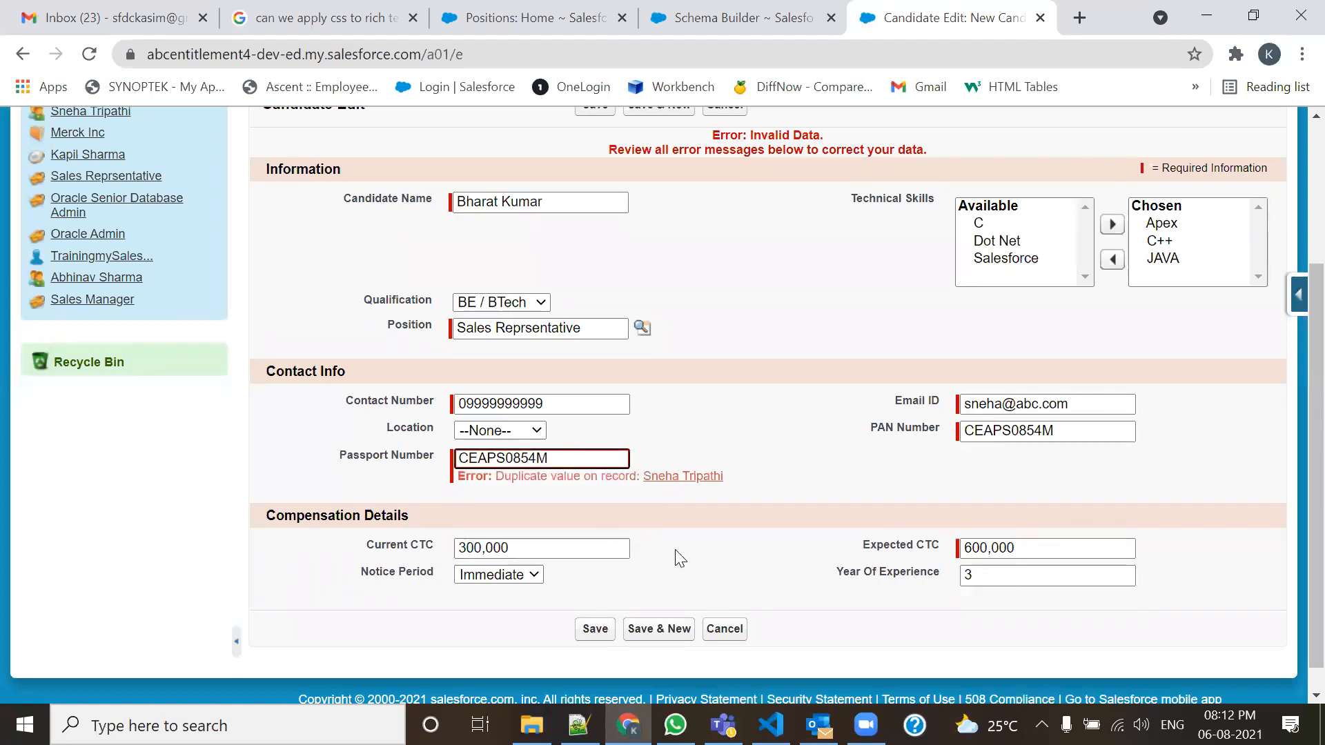
{"action": "scroll", "coordinate": [676, 552], "scroll_direction": "down", "scroll_amount": 1}
{"action": "left_click", "coordinate": [595, 601]}
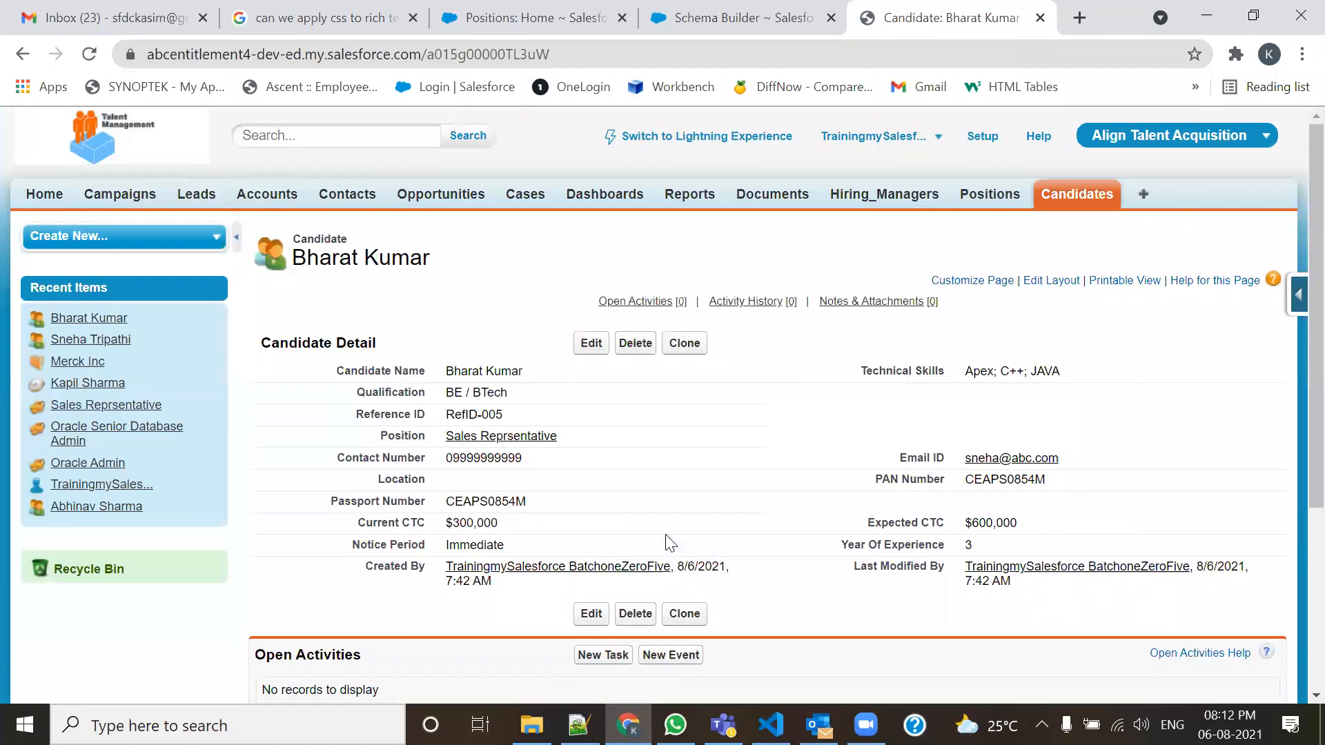
Clone the candidate with a new suggested name, ending the PAN and Passport numbers with N.
{"action": "left_click", "coordinate": [676, 345]}
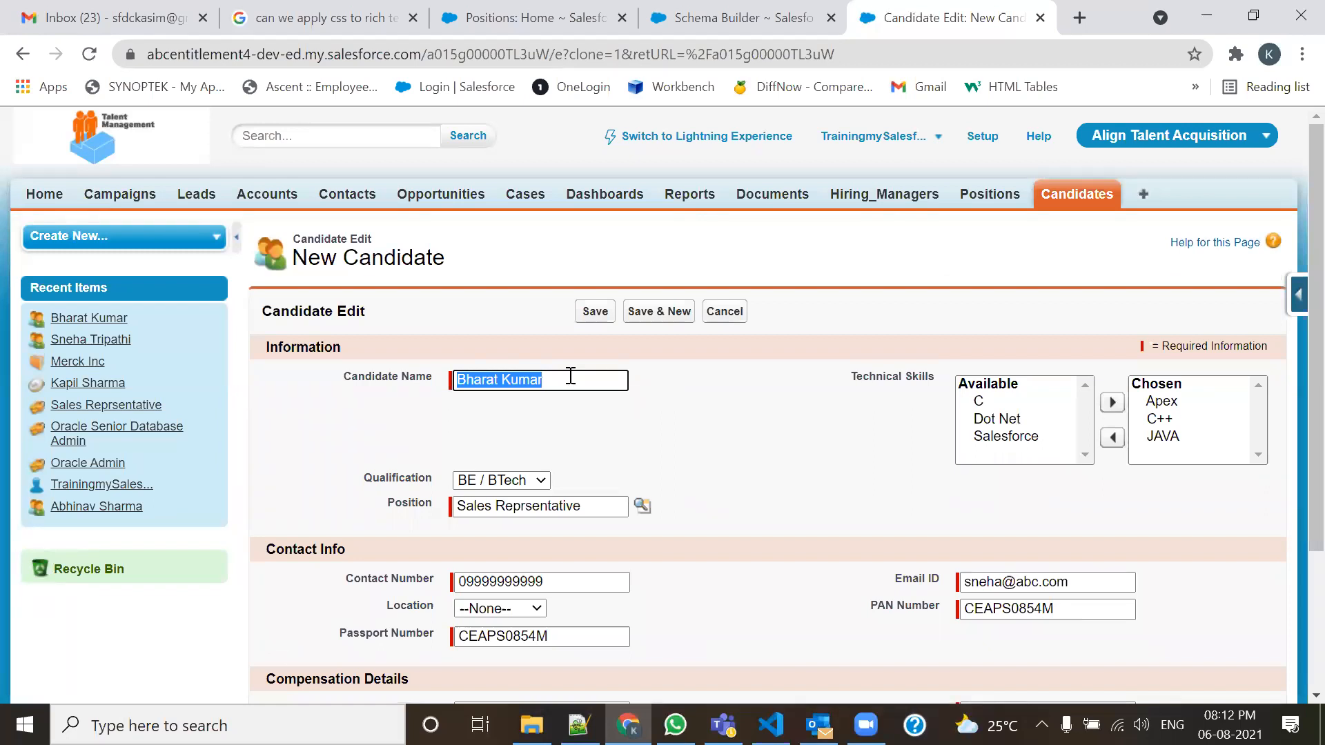
{"action": "type", "text": "Swa"}
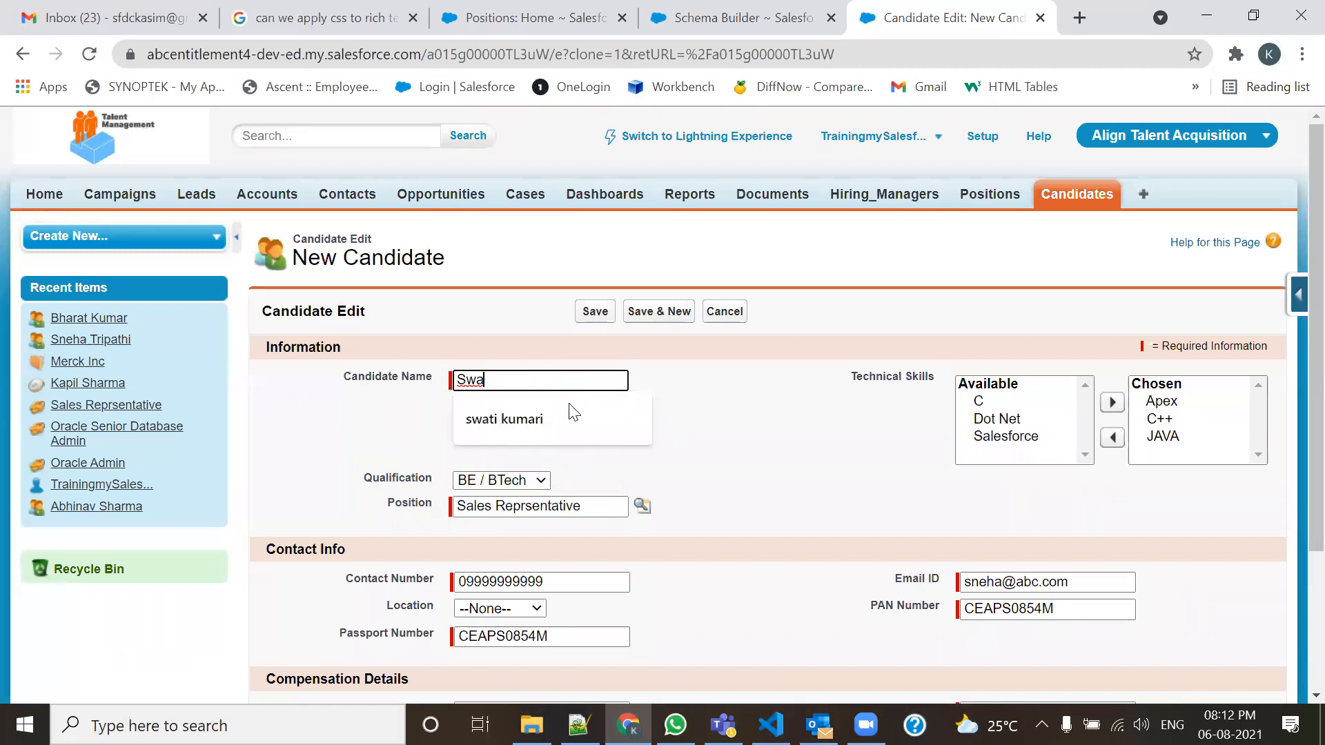
{"action": "left_click", "coordinate": [572, 414]}
{"action": "scroll", "coordinate": [610, 560], "scroll_direction": "down", "scroll_amount": 3}
{"action": "left_click", "coordinate": [1095, 420]}
{"action": "key", "text": "BackSpace"}
{"action": "type", "text": "N"}
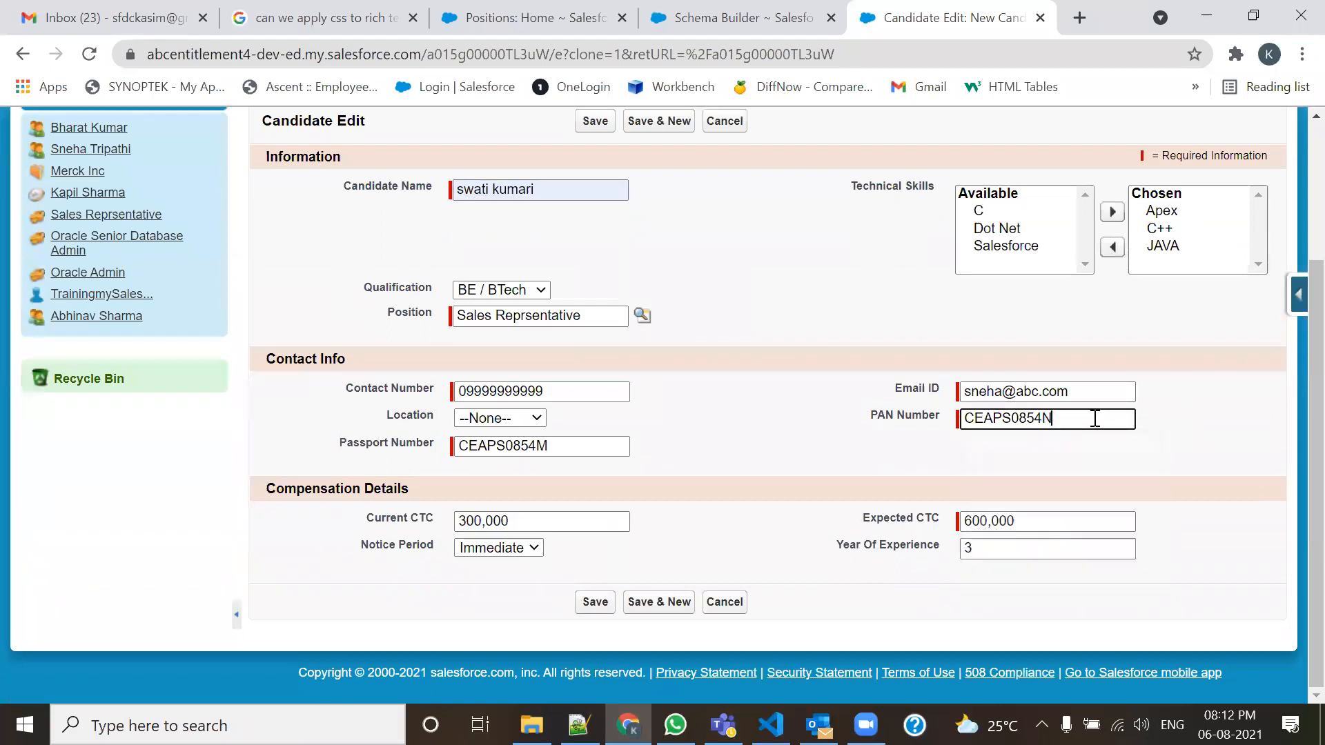
{"action": "left_click", "coordinate": [609, 449]}
{"action": "key", "text": "BackSpace"}
{"action": "type", "text": "N"}
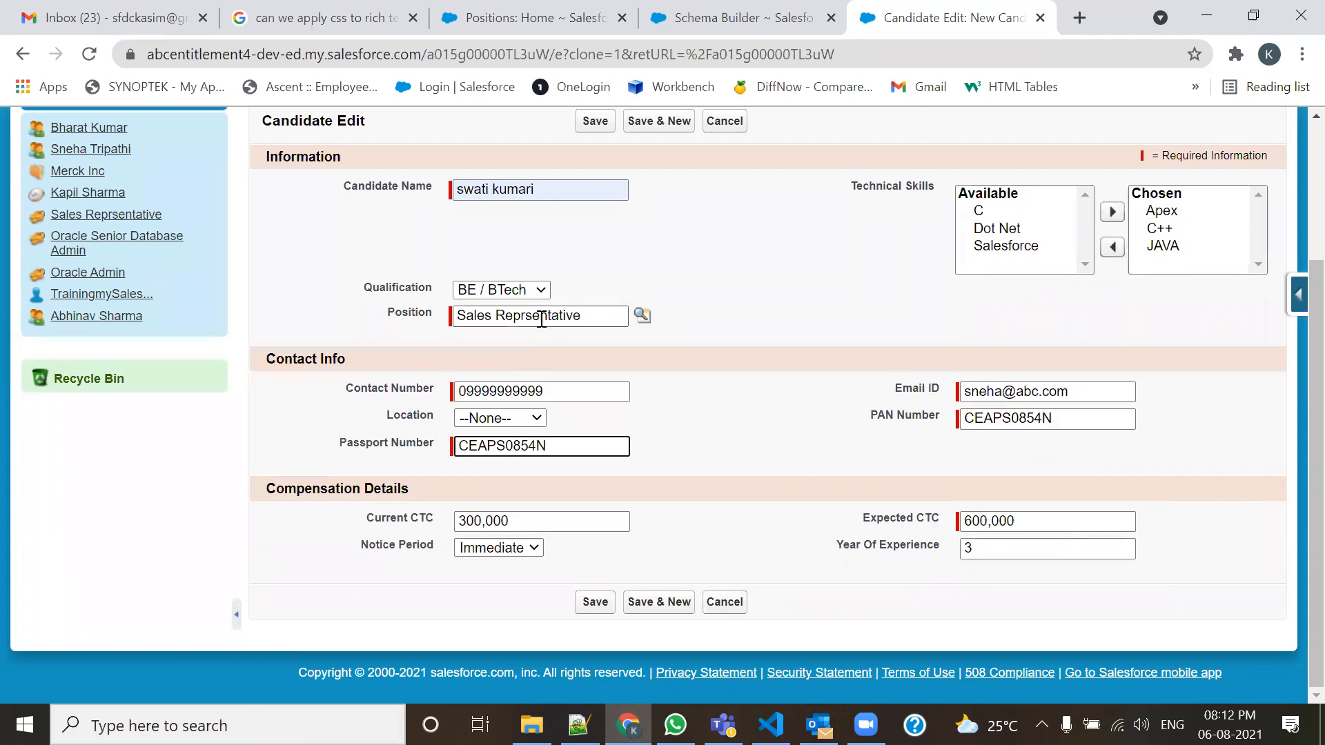
Link the position Oracle Senior Database Admin and save the candidate.
{"action": "left_click_drag", "start_coordinate": [627, 314], "coordinate": [407, 318]}
{"action": "key", "text": "BackSpace"}
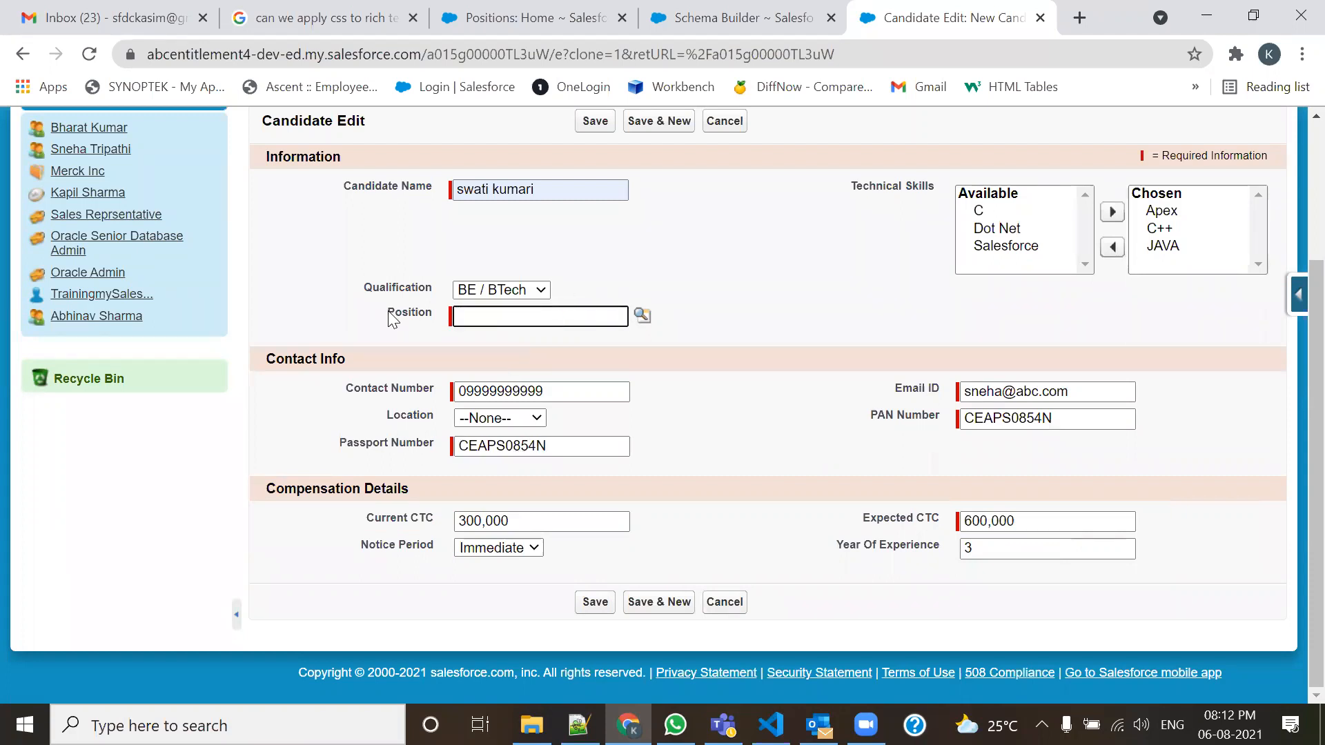
{"action": "left_click", "coordinate": [643, 315]}
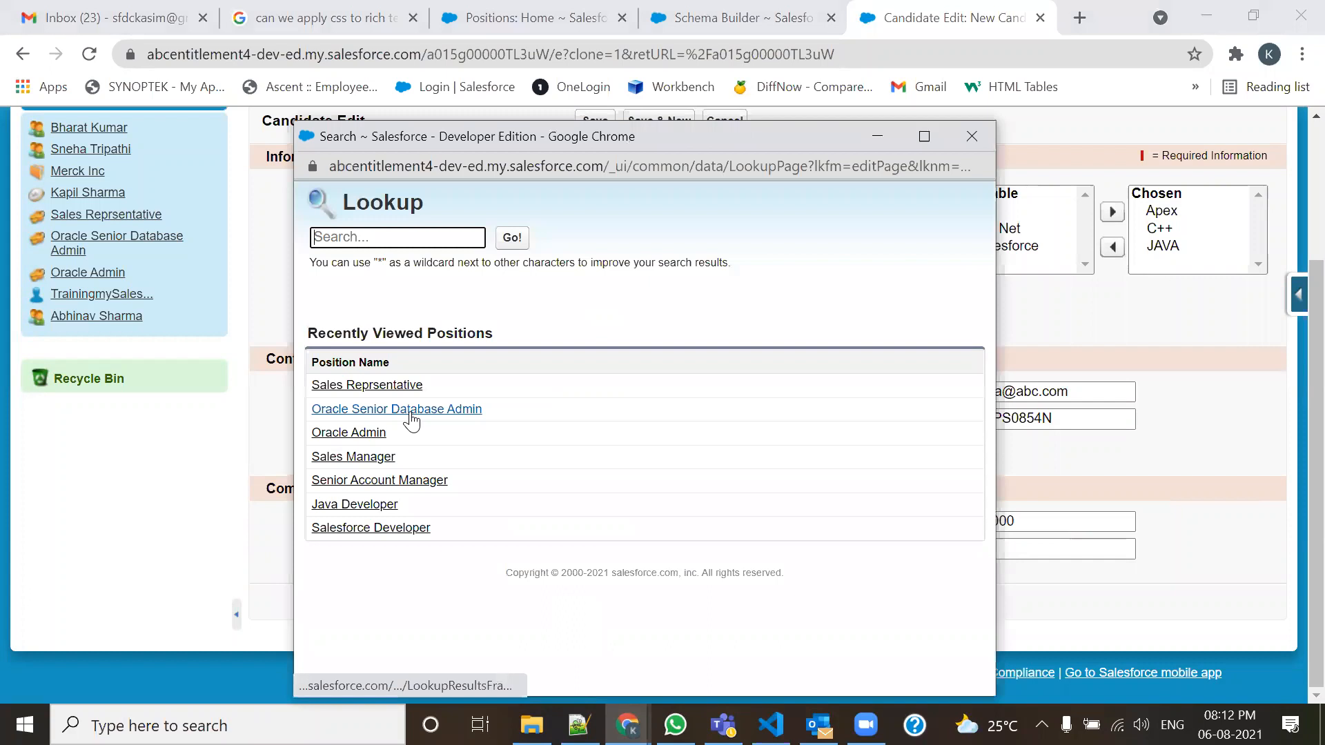
{"action": "left_click", "coordinate": [405, 415]}
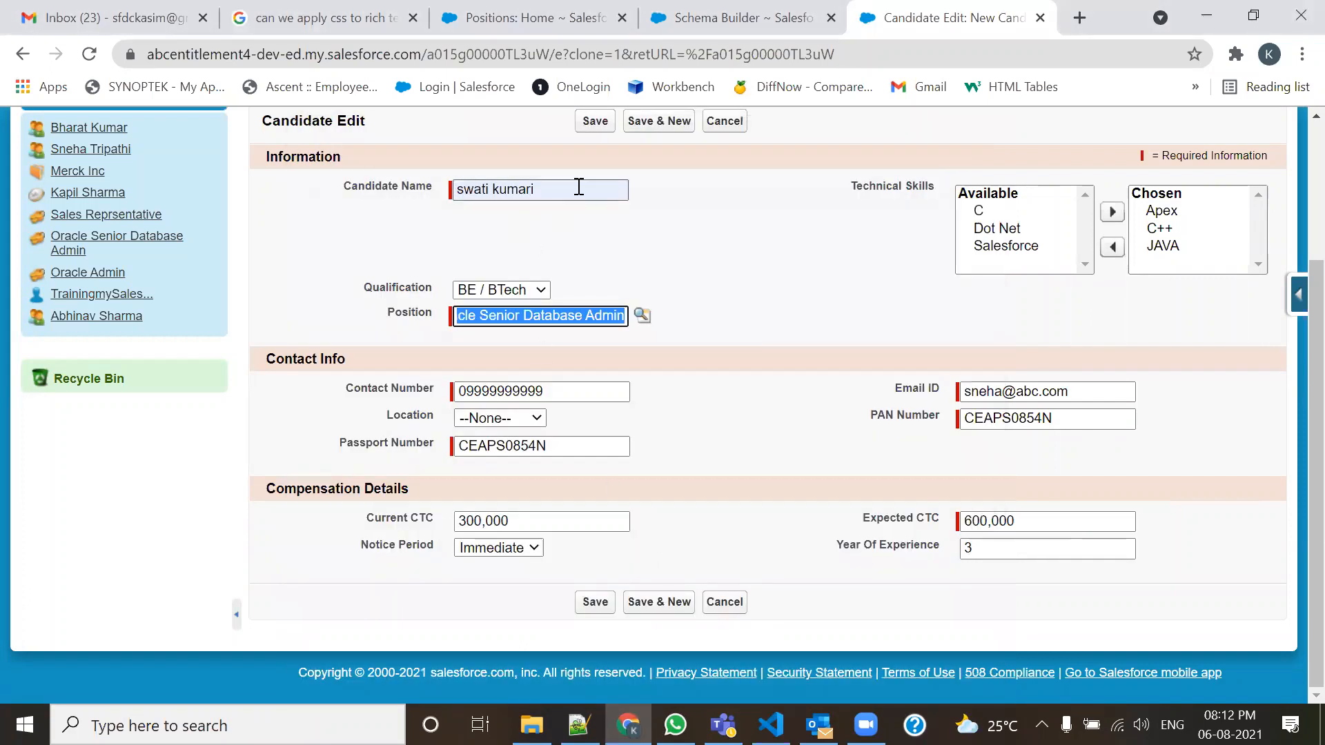
{"action": "left_click", "coordinate": [595, 121]}
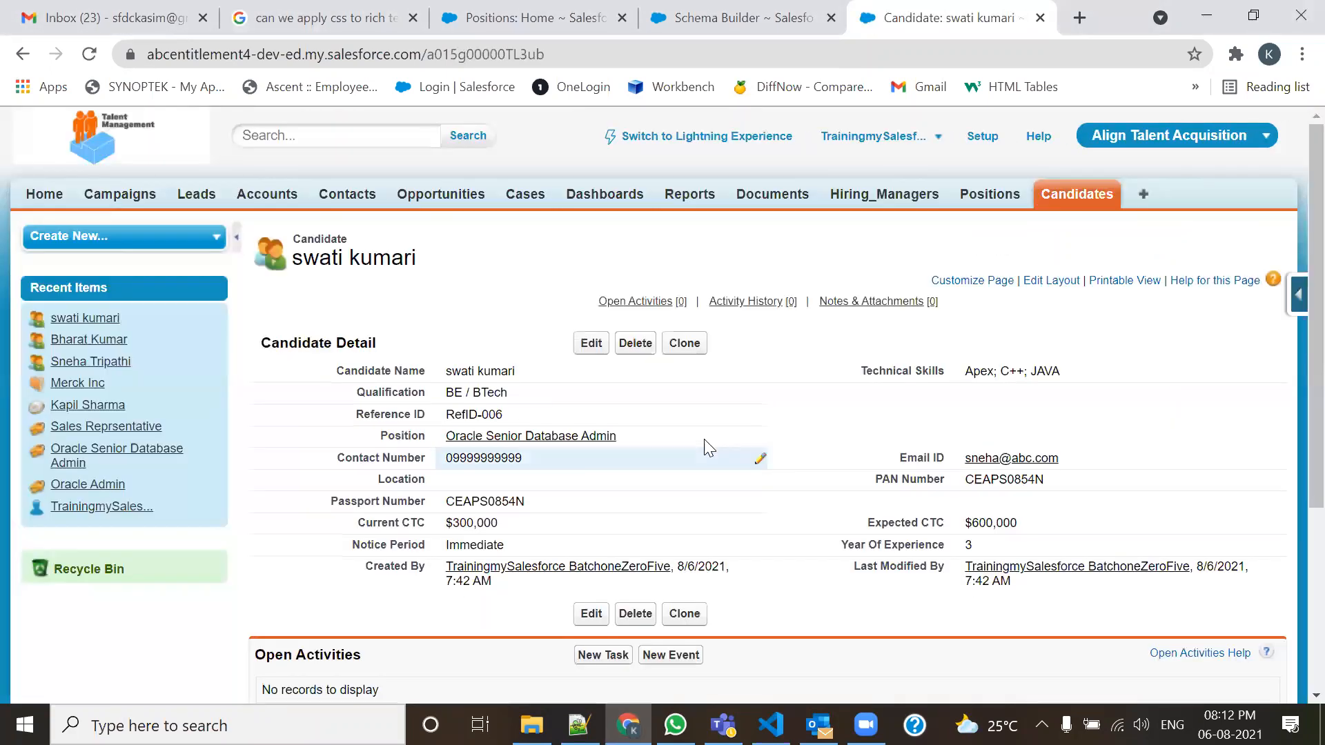
Clone the saved candidate, give the copy a new candidate name, and link it to Oracle Admin.
{"action": "left_click", "coordinate": [683, 348]}
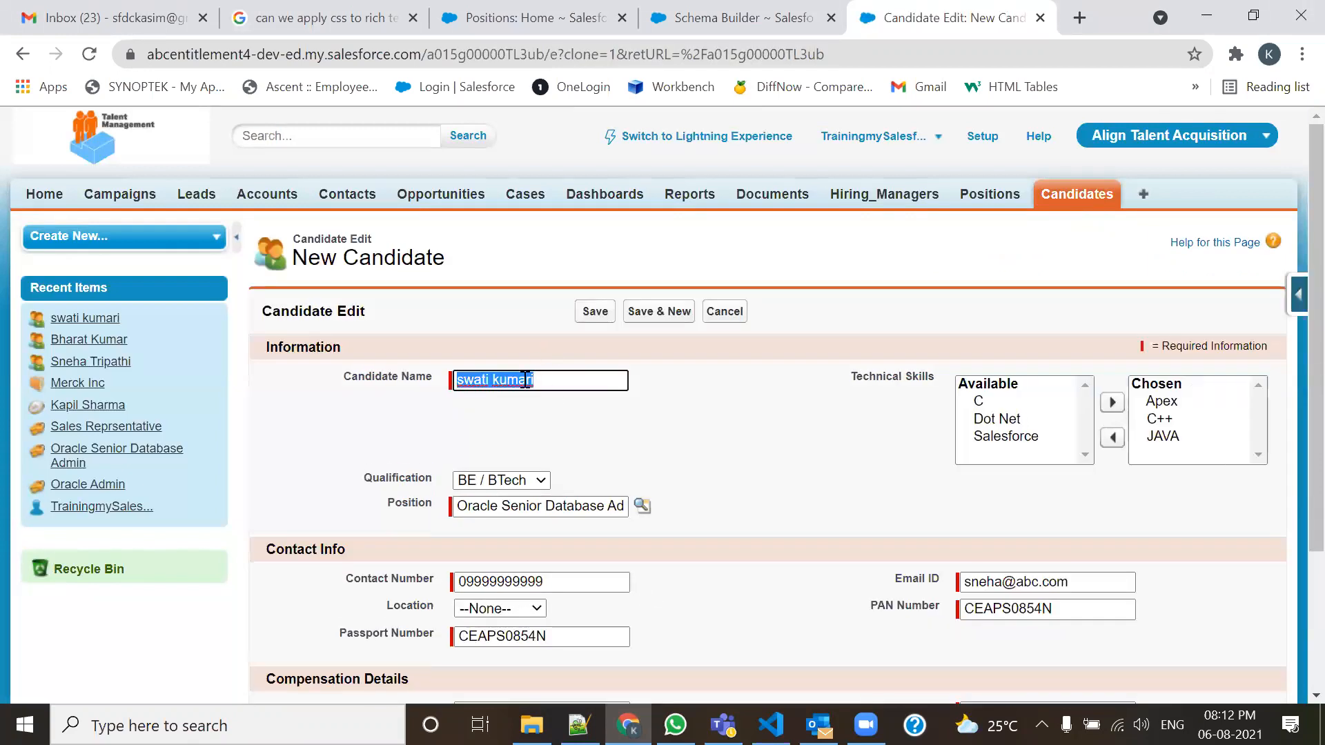
{"action": "type", "text": "aAsit"}
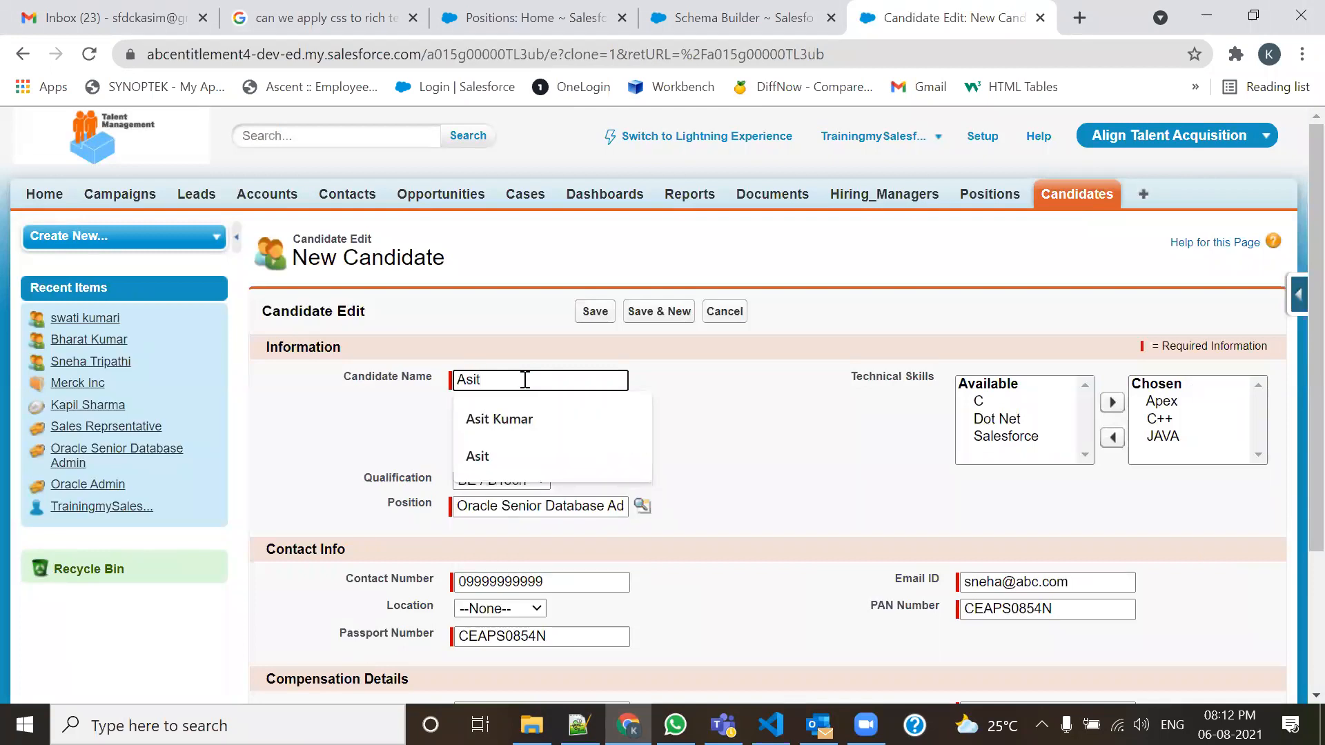
{"action": "key", "text": "Down"}
{"action": "key", "text": "Return"}
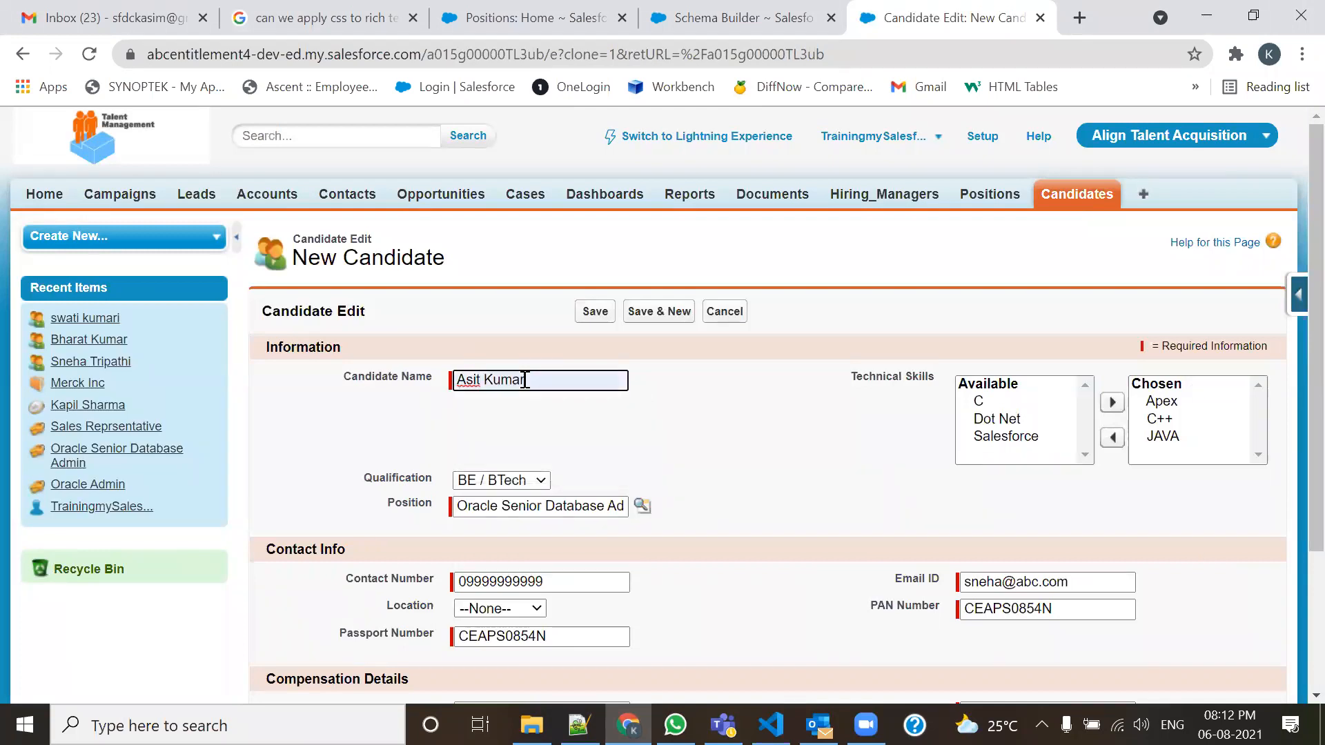
{"action": "triple_click", "coordinate": [625, 509]}
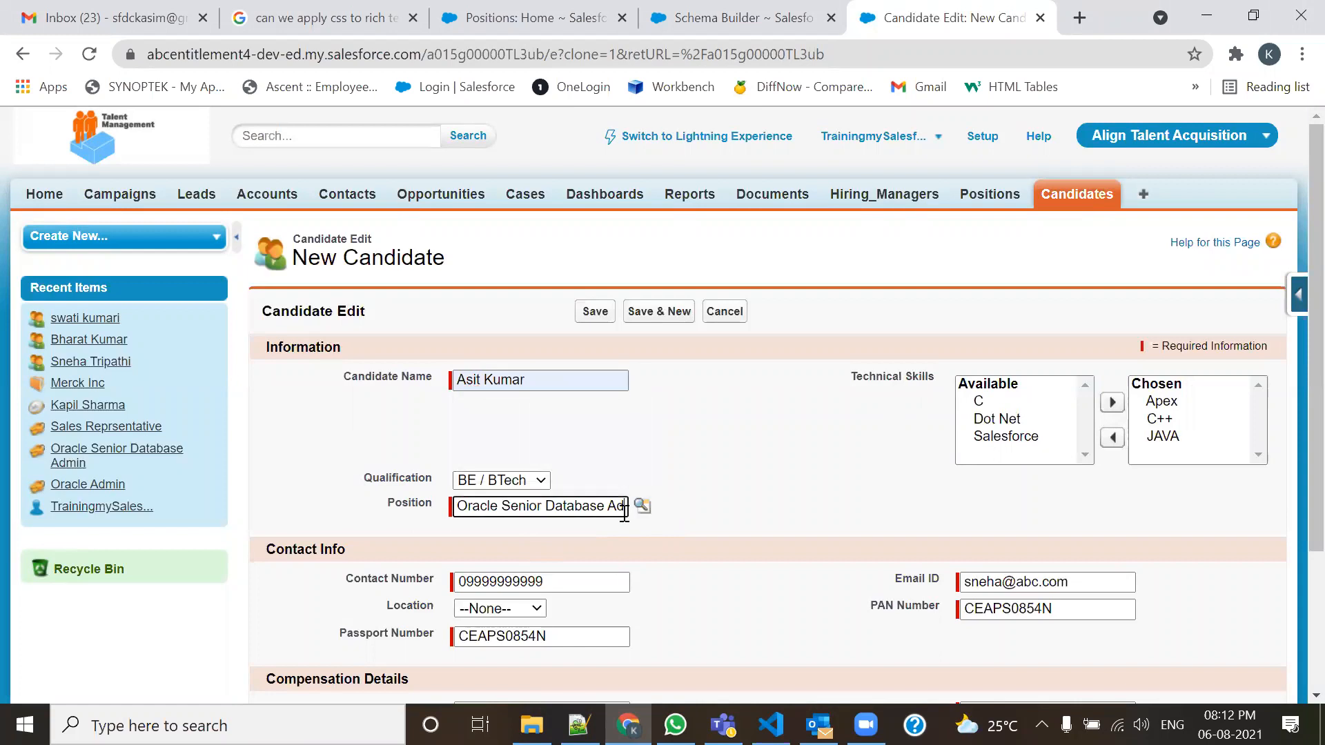
{"action": "key", "text": "BackSpace"}
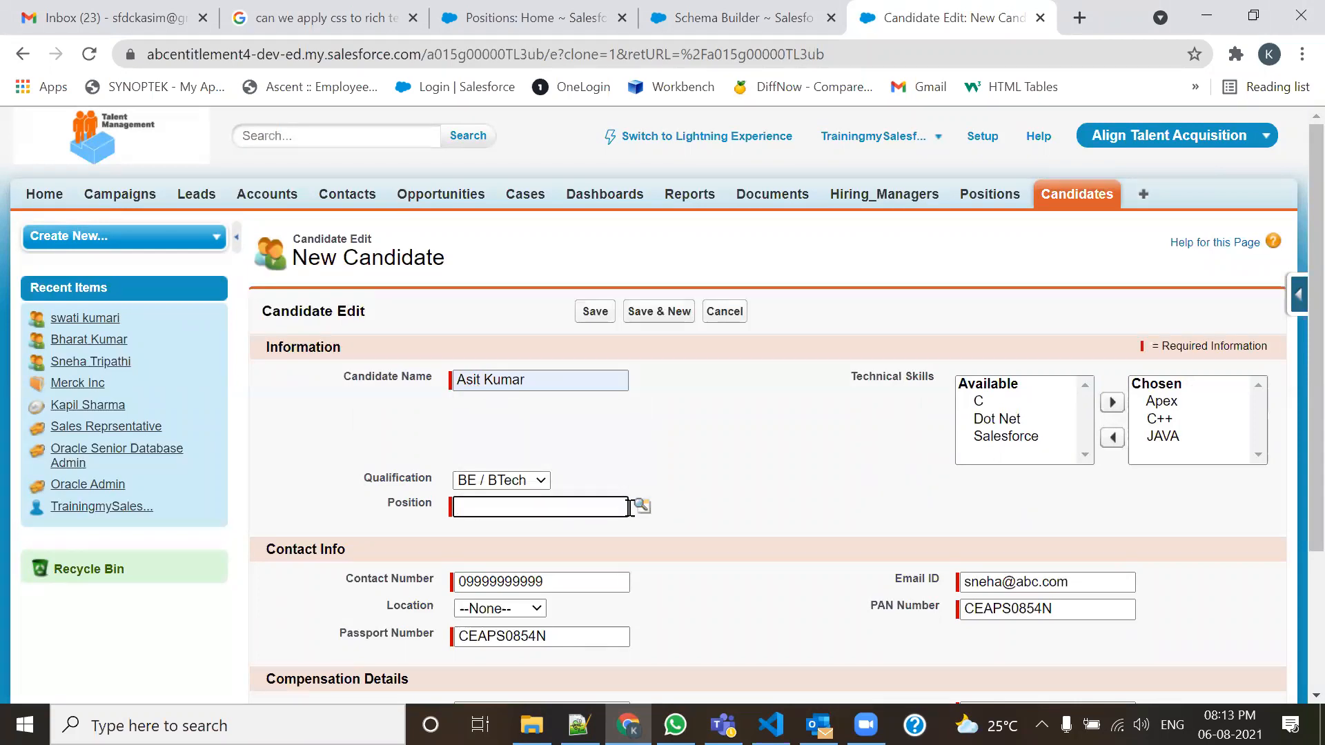
{"action": "left_click", "coordinate": [642, 507]}
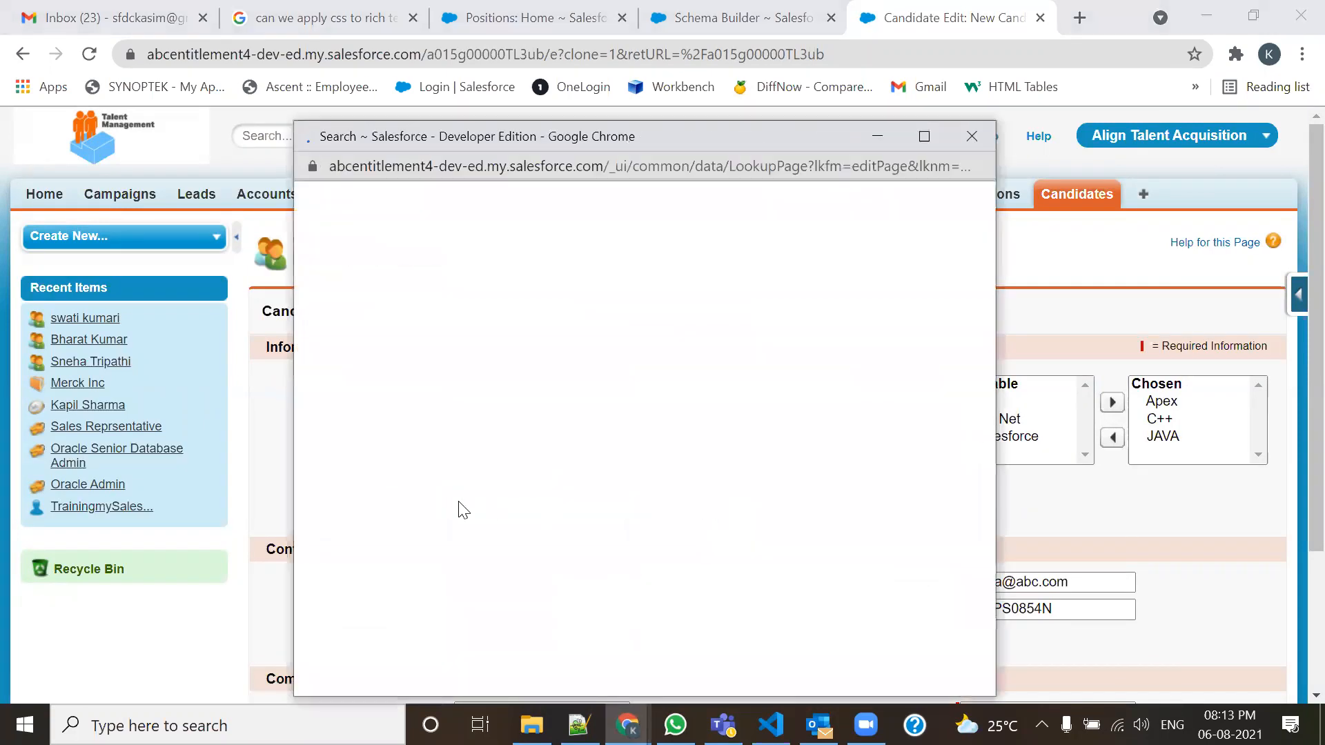
{"action": "left_click", "coordinate": [359, 433]}
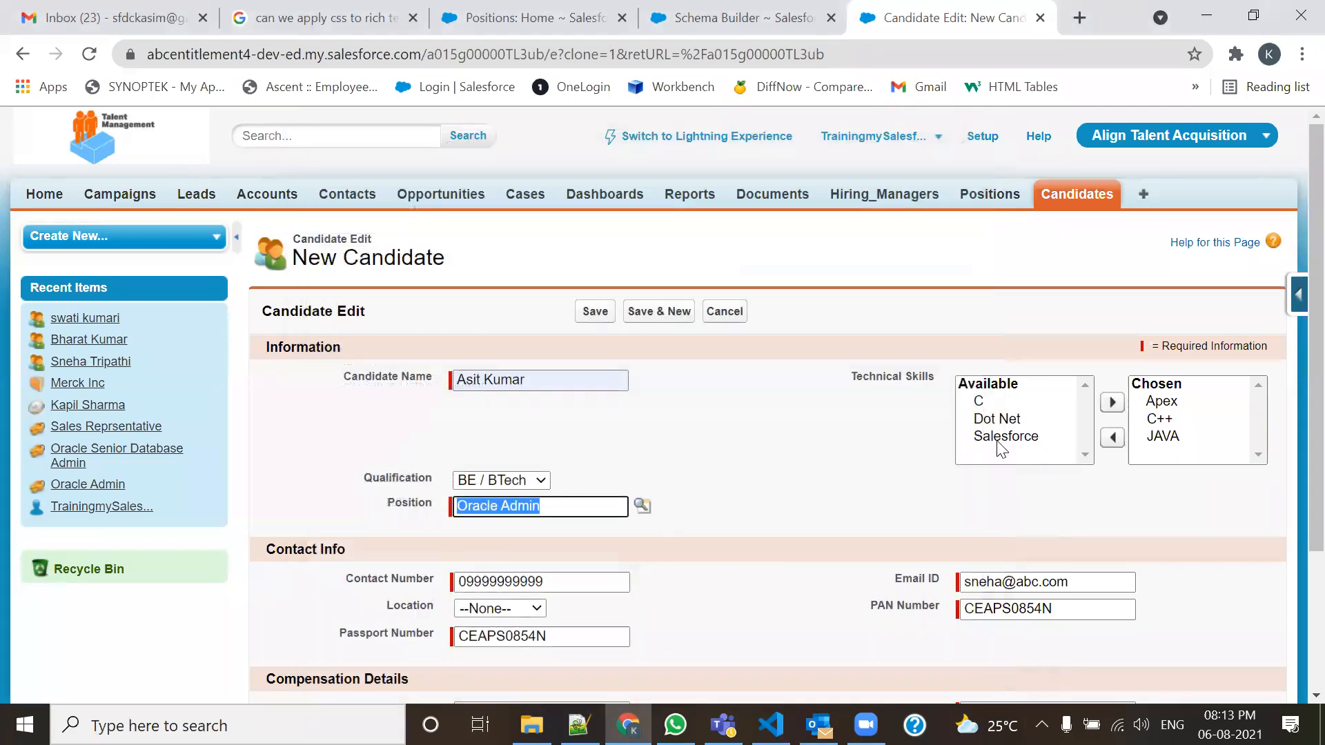
Enter a new e-mail, make the PAN and passport numbers end in B, and save.
{"action": "scroll", "coordinate": [1001, 449], "scroll_direction": "down", "scroll_amount": 3}
{"action": "left_click_drag", "start_coordinate": [1085, 387], "coordinate": [908, 393]}
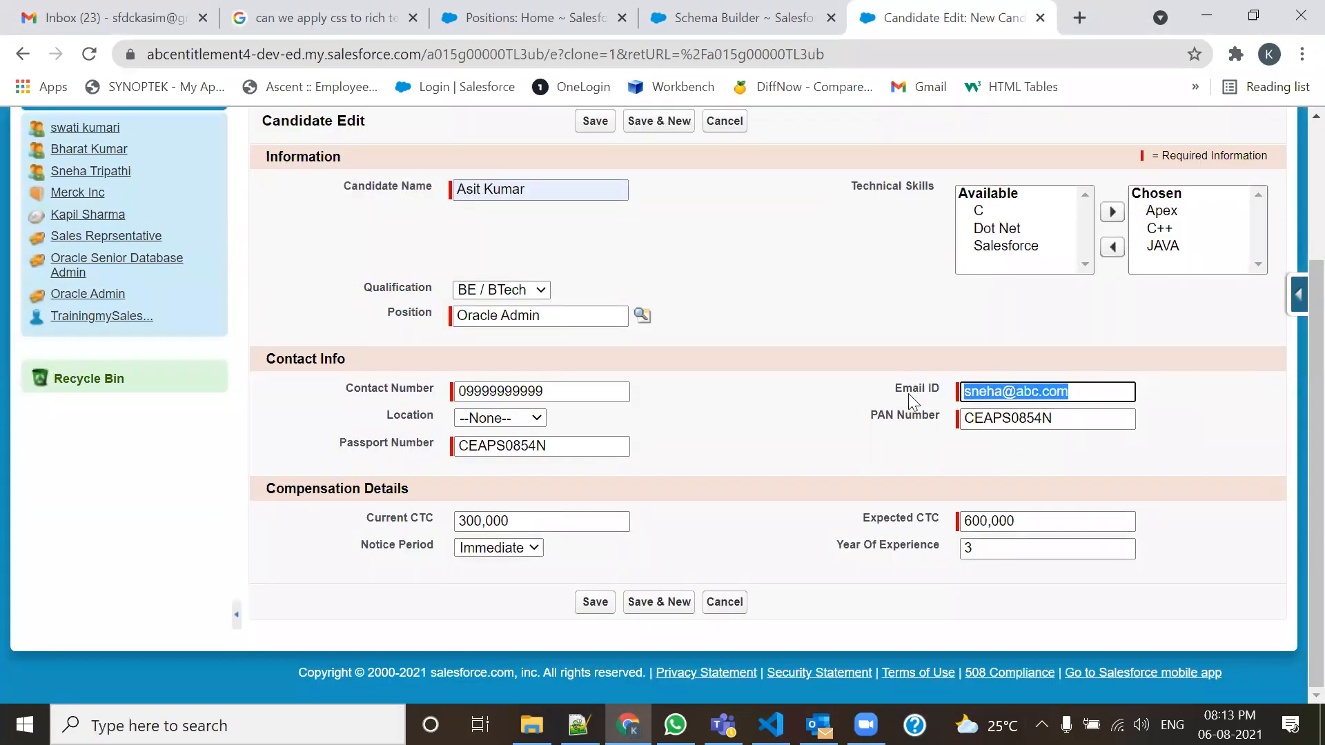
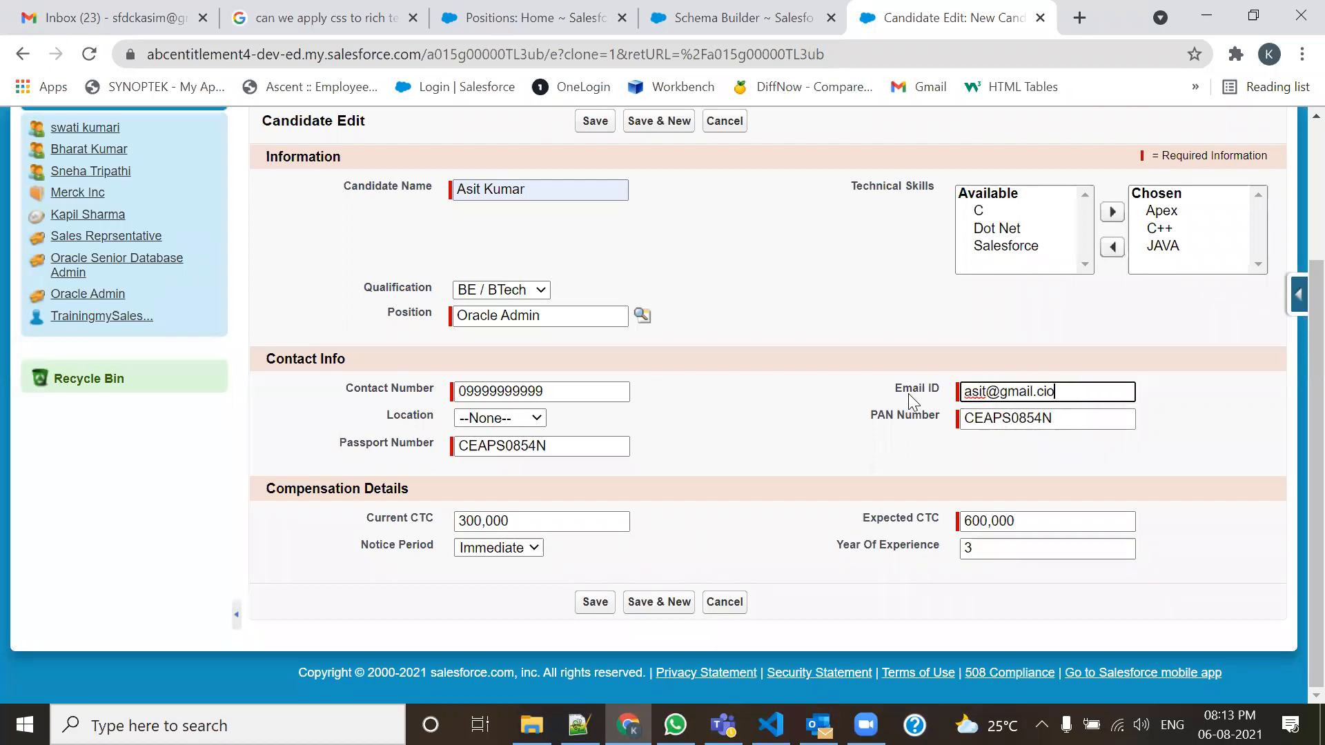
{"action": "left_click", "coordinate": [1065, 426]}
{"action": "key", "text": "BackSpace"}
{"action": "type", "text": "B"}
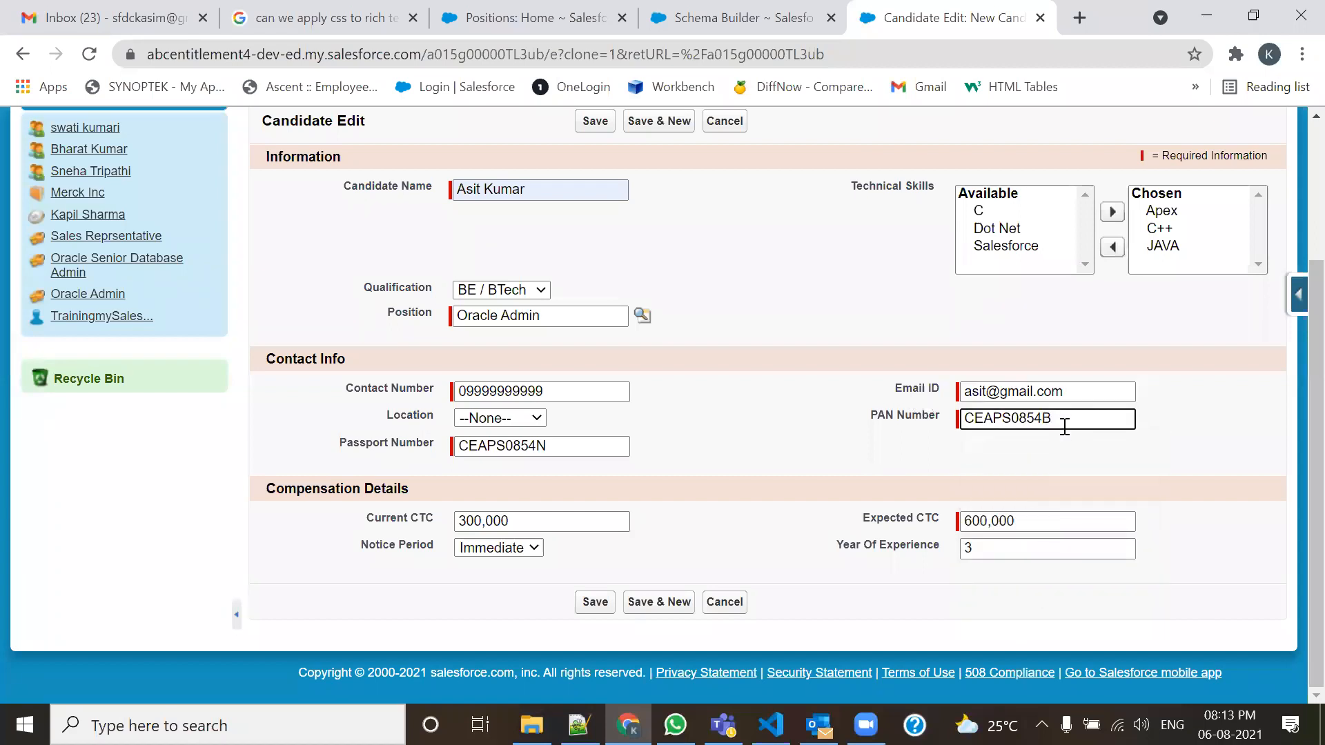
{"action": "left_click", "coordinate": [574, 439]}
{"action": "key", "text": "BackSpace"}
{"action": "type", "text": "B"}
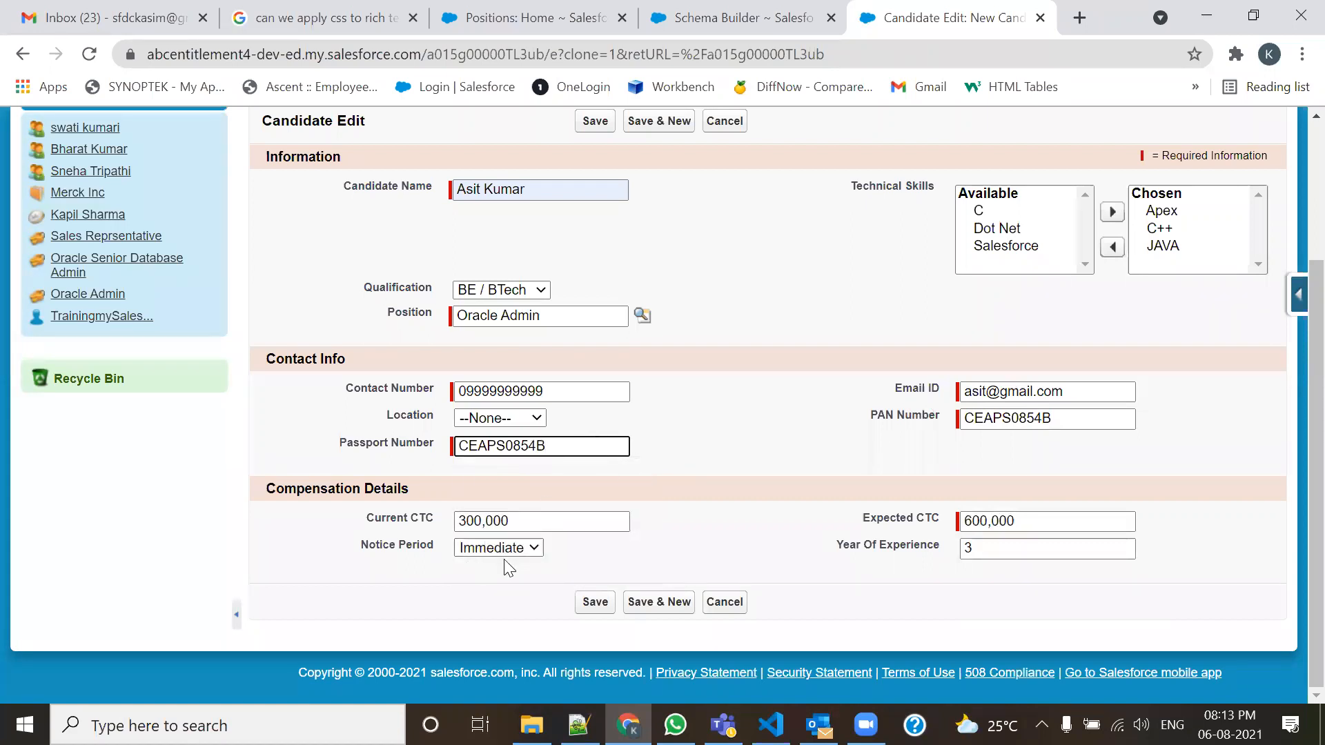
{"action": "left_click", "coordinate": [592, 603]}
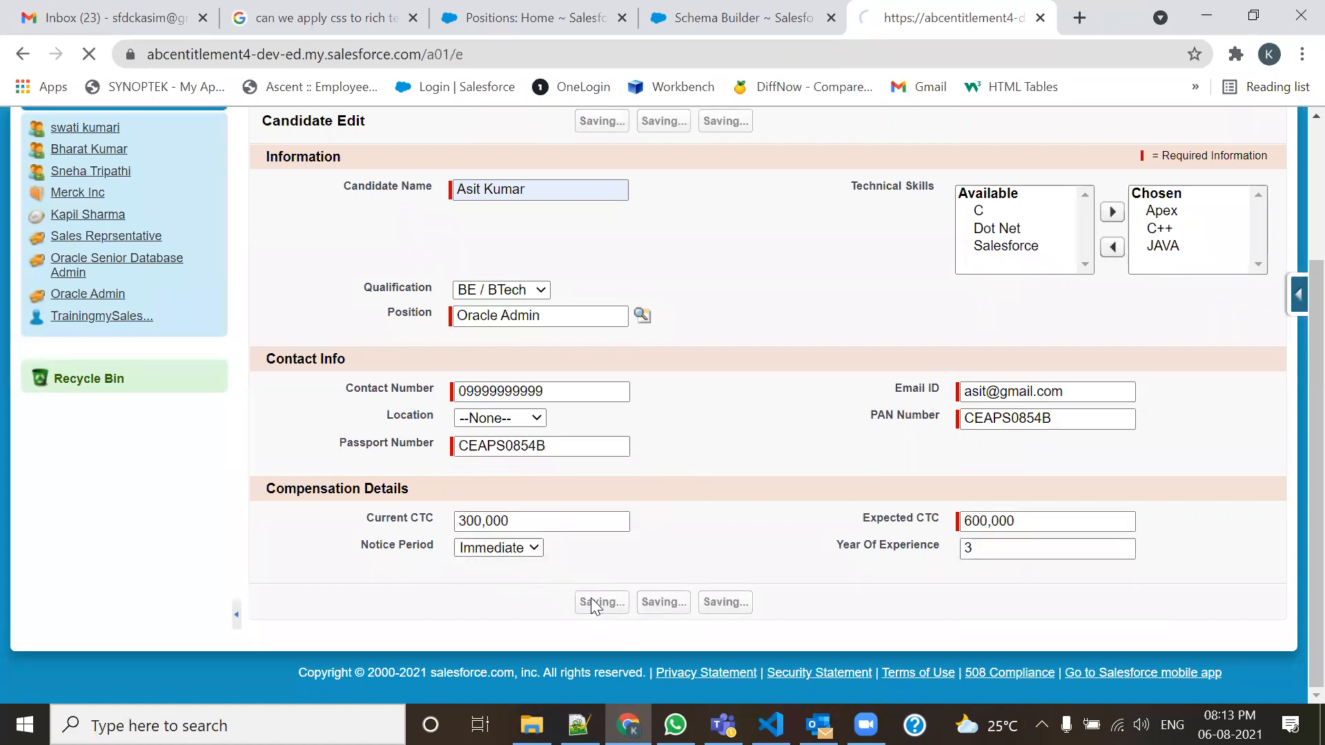
Clone the Oracle Admin candidate and replace the candidate name with a new one.
{"action": "left_click", "coordinate": [681, 349]}
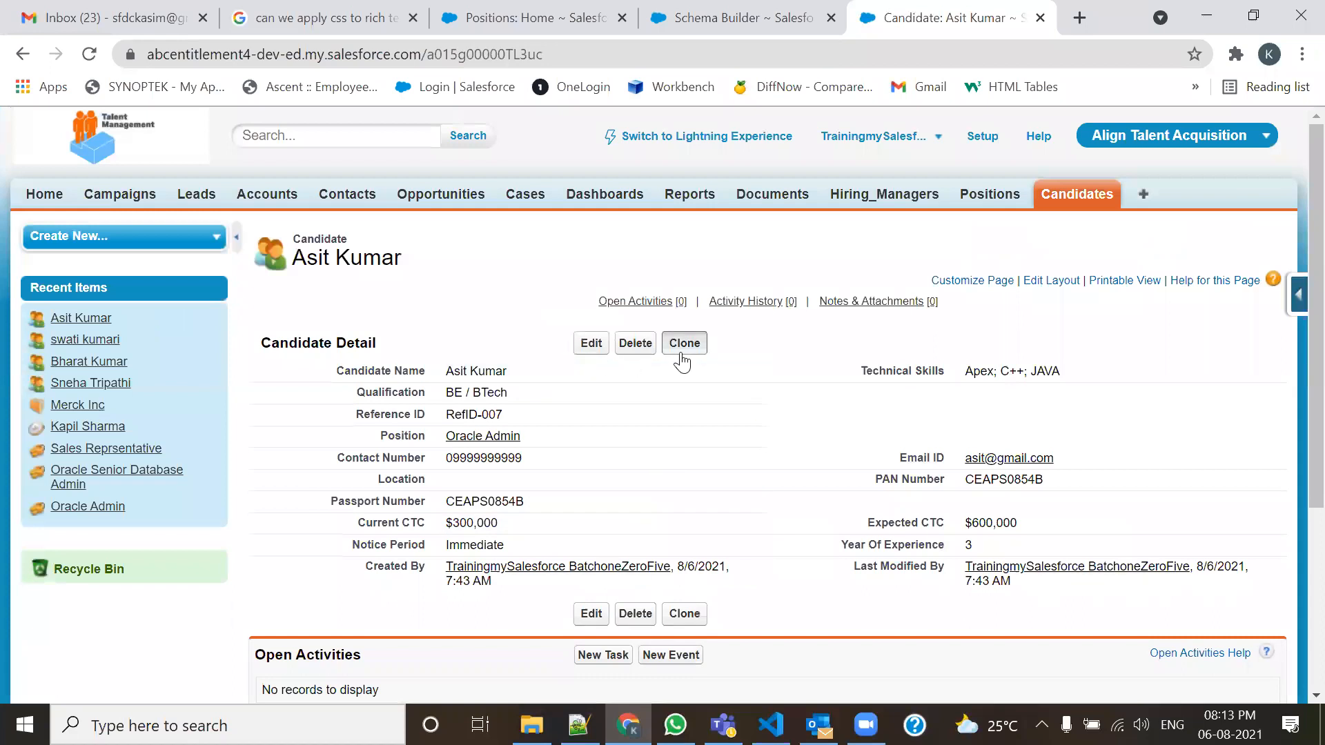
{"action": "left_click", "coordinate": [555, 376]}
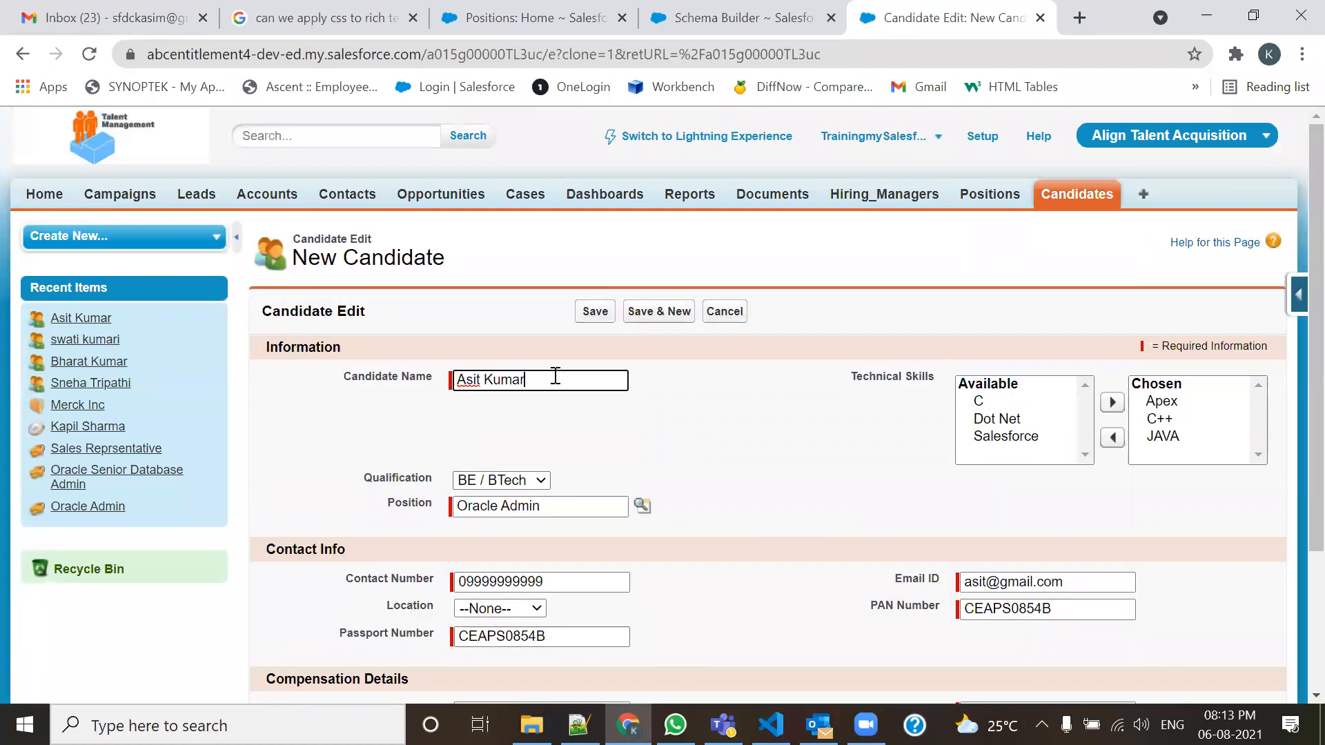
{"action": "left_click_drag", "start_coordinate": [537, 376], "coordinate": [456, 378]}
{"action": "key", "text": "BackSpace"}
{"action": "type", "text": "Suman"}
Drop the trailing B from the PAN and passport numbers and save the record.
{"action": "scroll", "coordinate": [458, 379], "scroll_direction": "down", "scroll_amount": 3}
{"action": "left_click", "coordinate": [1101, 423]}
{"action": "key", "text": "BackSpace"}
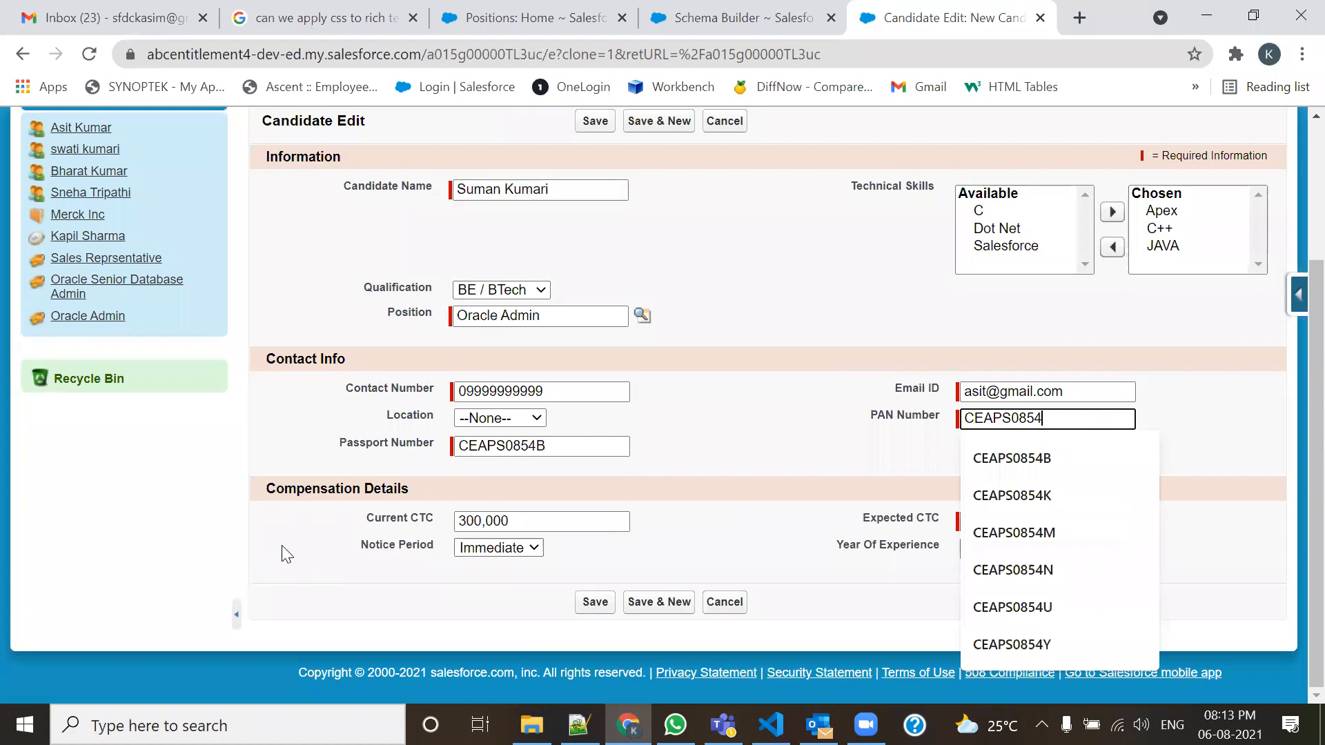
{"action": "left_click", "coordinate": [563, 446]}
{"action": "key", "text": "BackSpace"}
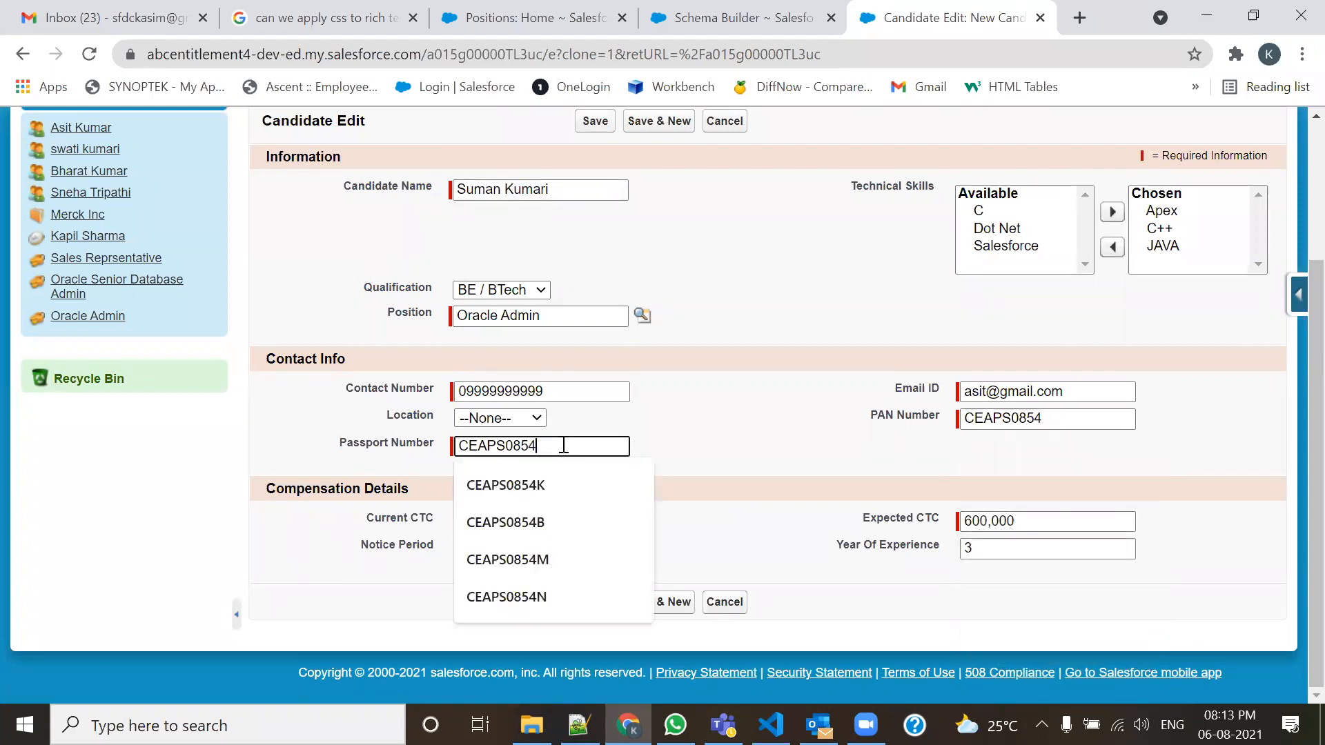
{"action": "left_click", "coordinate": [596, 602]}
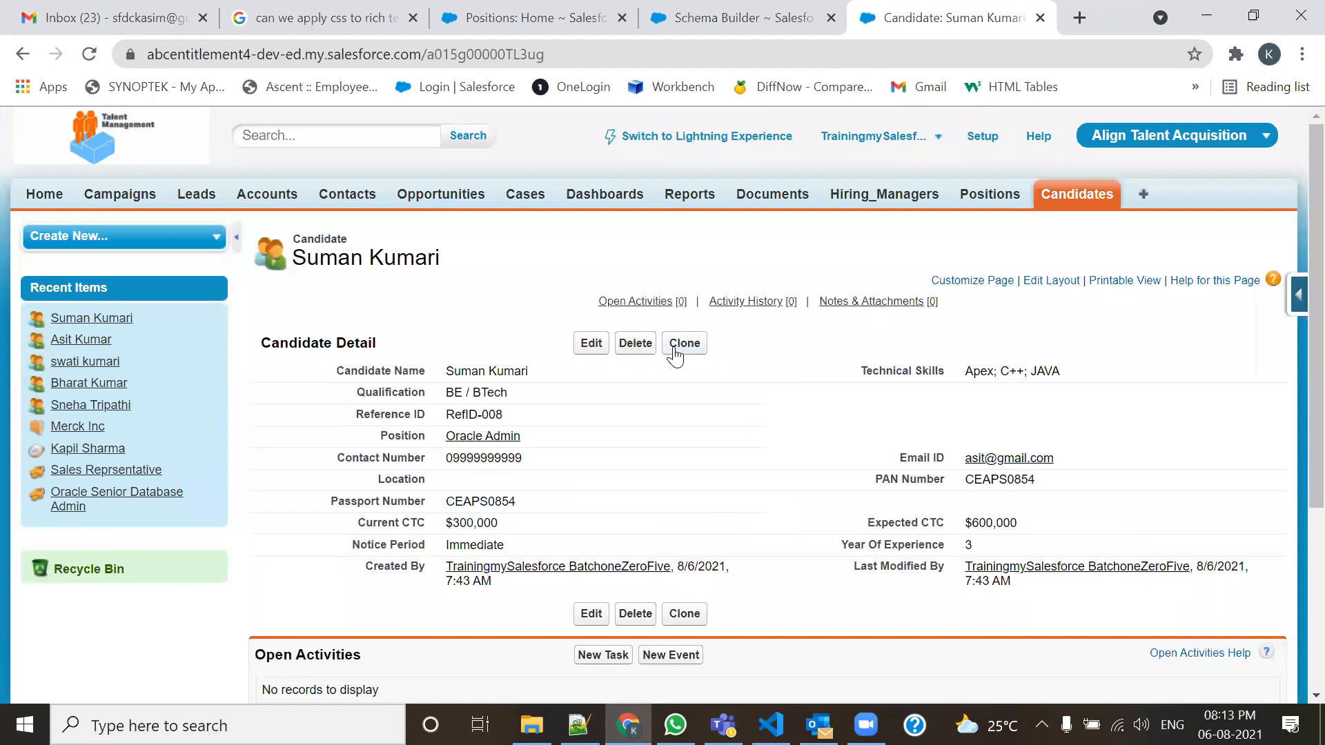
{"action": "left_click", "coordinate": [674, 352]}
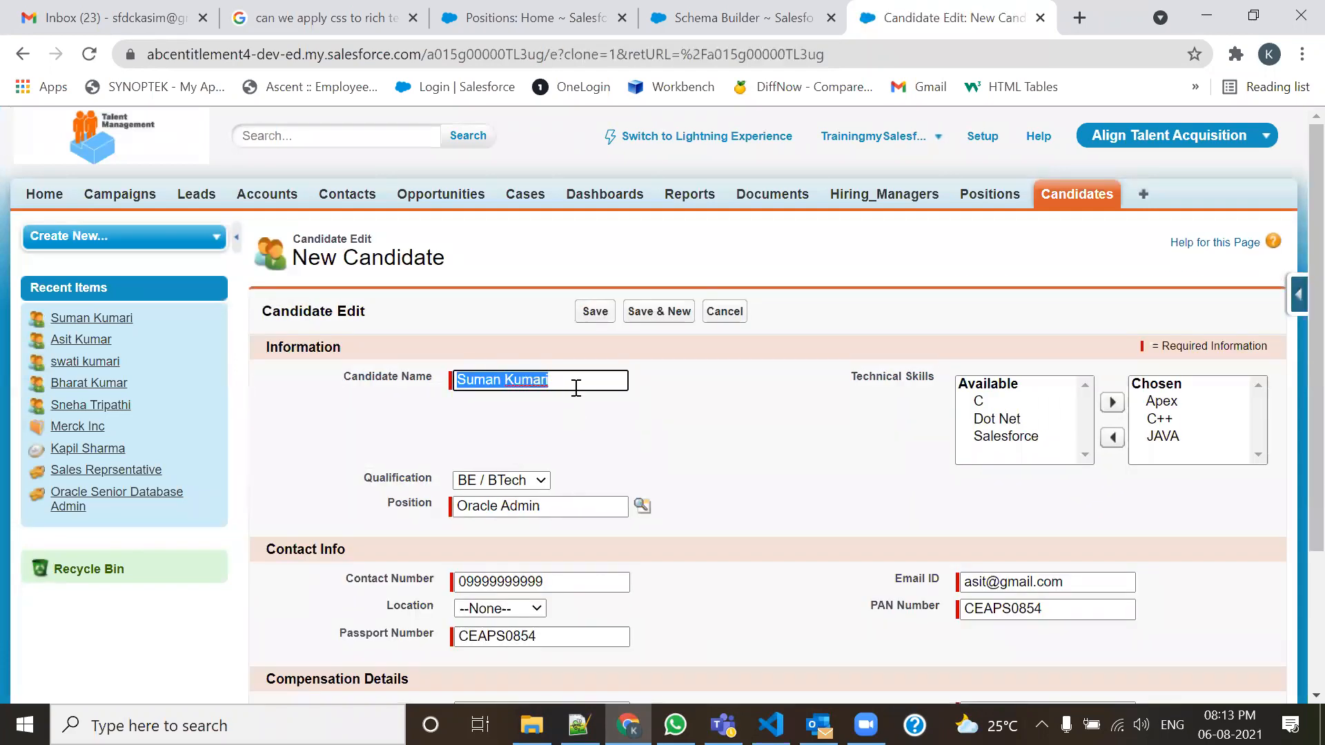
Give the new form a candidate name and link it to the Sales Manager position.
{"action": "type", "text": "Neha "}
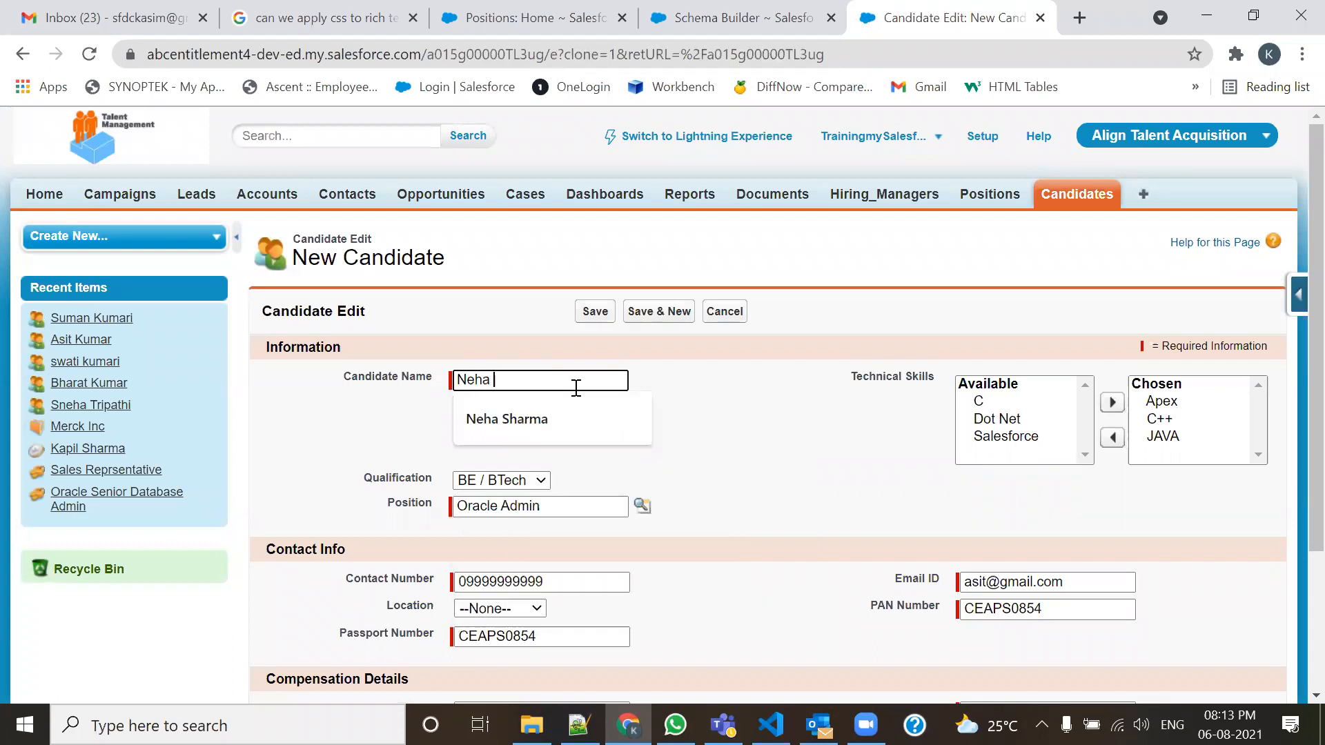
{"action": "type", "text": "S"}
{"action": "key", "text": "Down"}
{"action": "key", "text": "Return"}
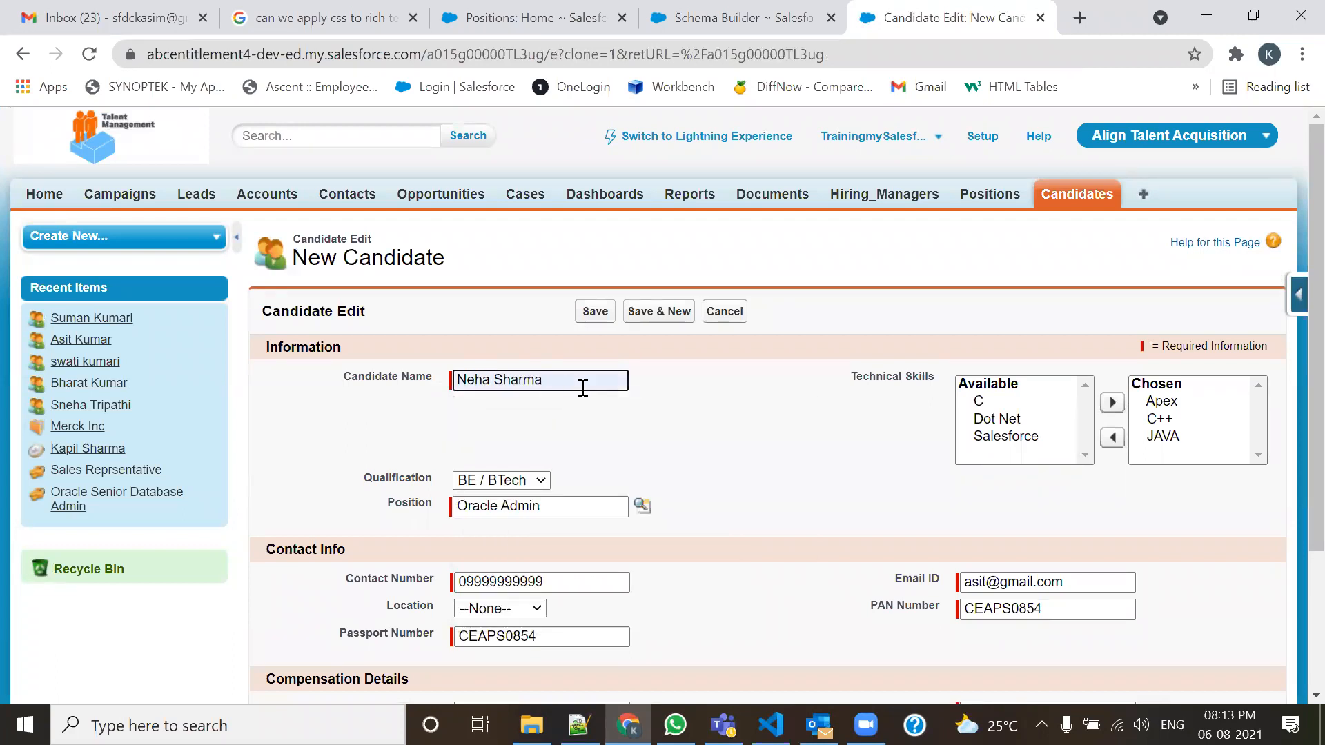
{"action": "scroll", "coordinate": [583, 388], "scroll_direction": "down", "scroll_amount": 3}
{"action": "left_click_drag", "start_coordinate": [620, 319], "coordinate": [340, 330]}
{"action": "key", "text": "BackSpace"}
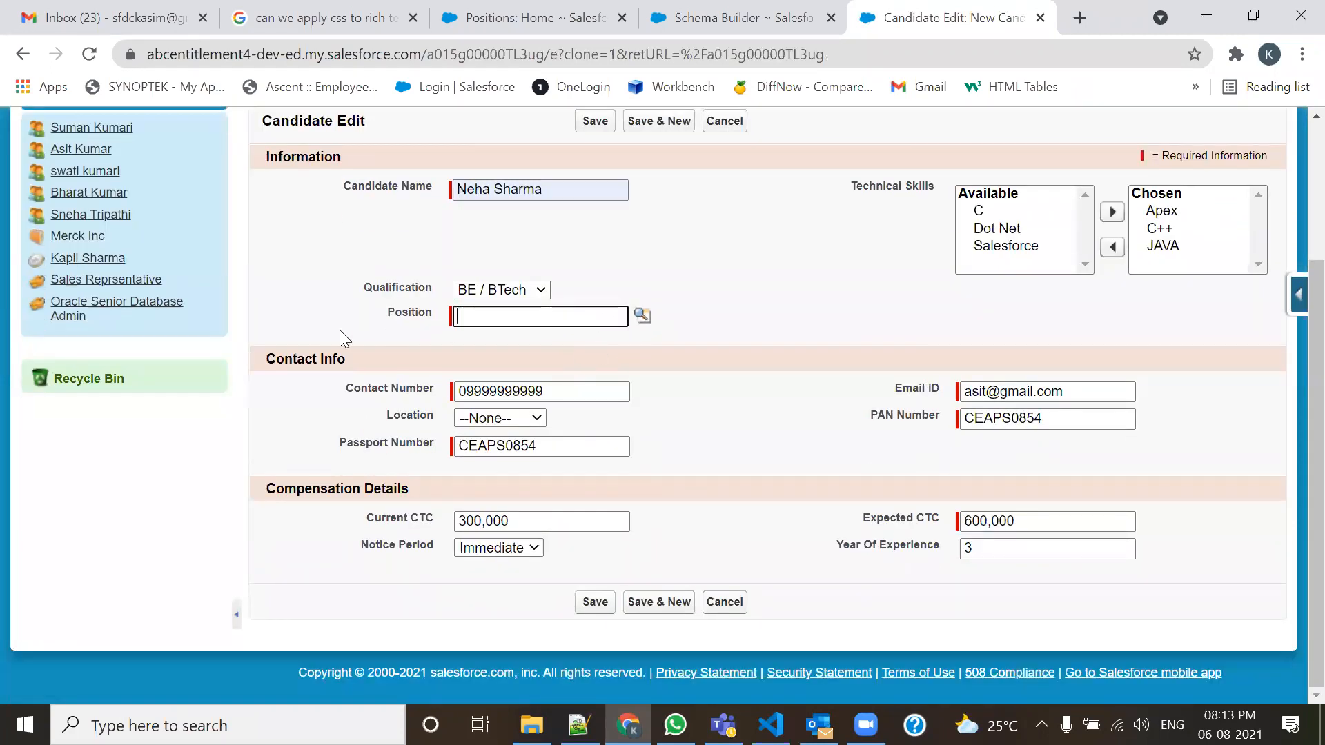
{"action": "left_click", "coordinate": [642, 314]}
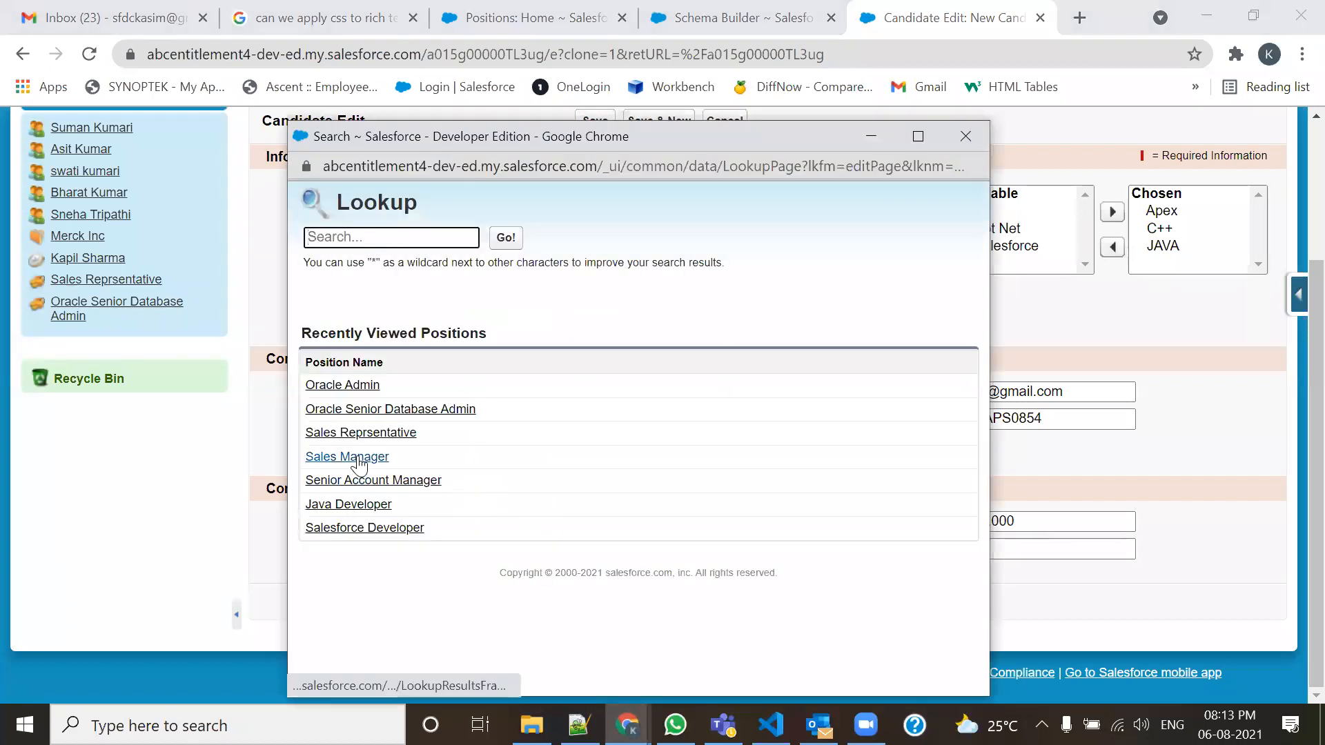
{"action": "left_click", "coordinate": [356, 458]}
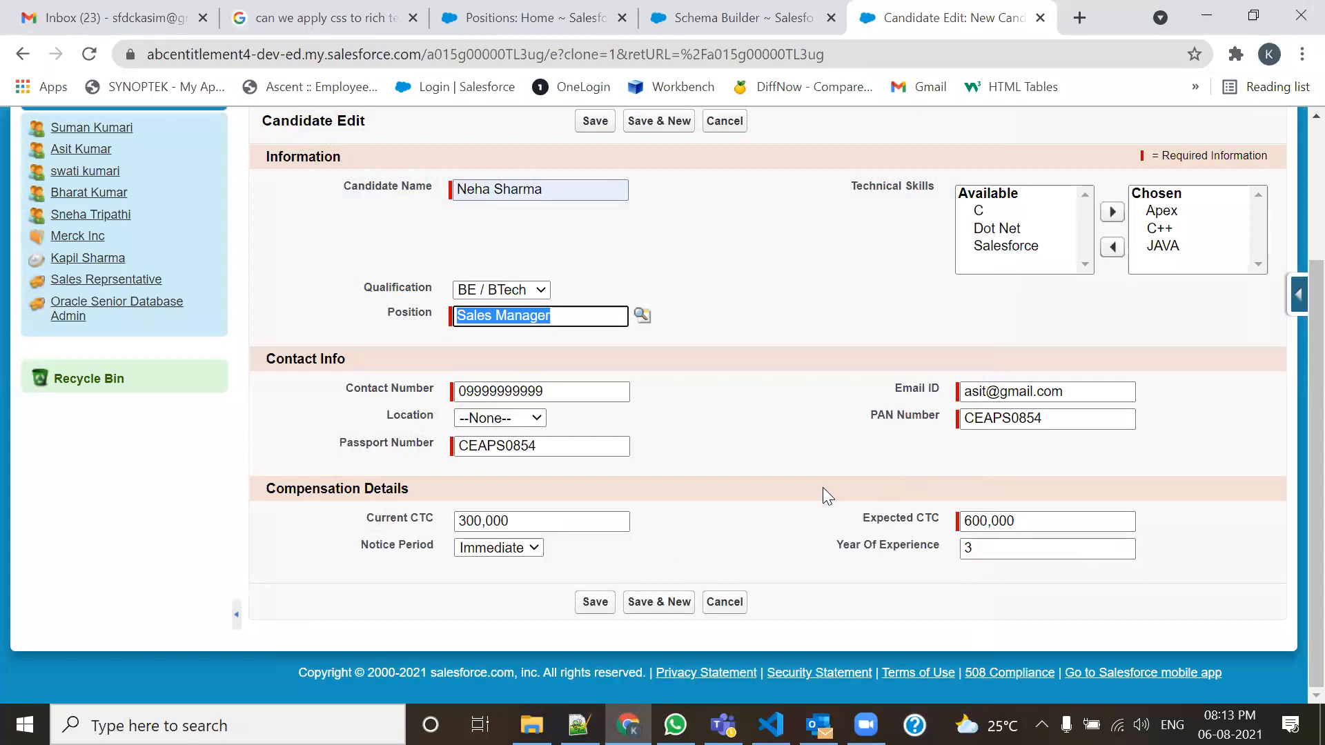
Append 5 to the PAN and passport numbers, set 7 Days notice, save, and discard the blank form.
{"action": "left_click", "coordinate": [1063, 418]}
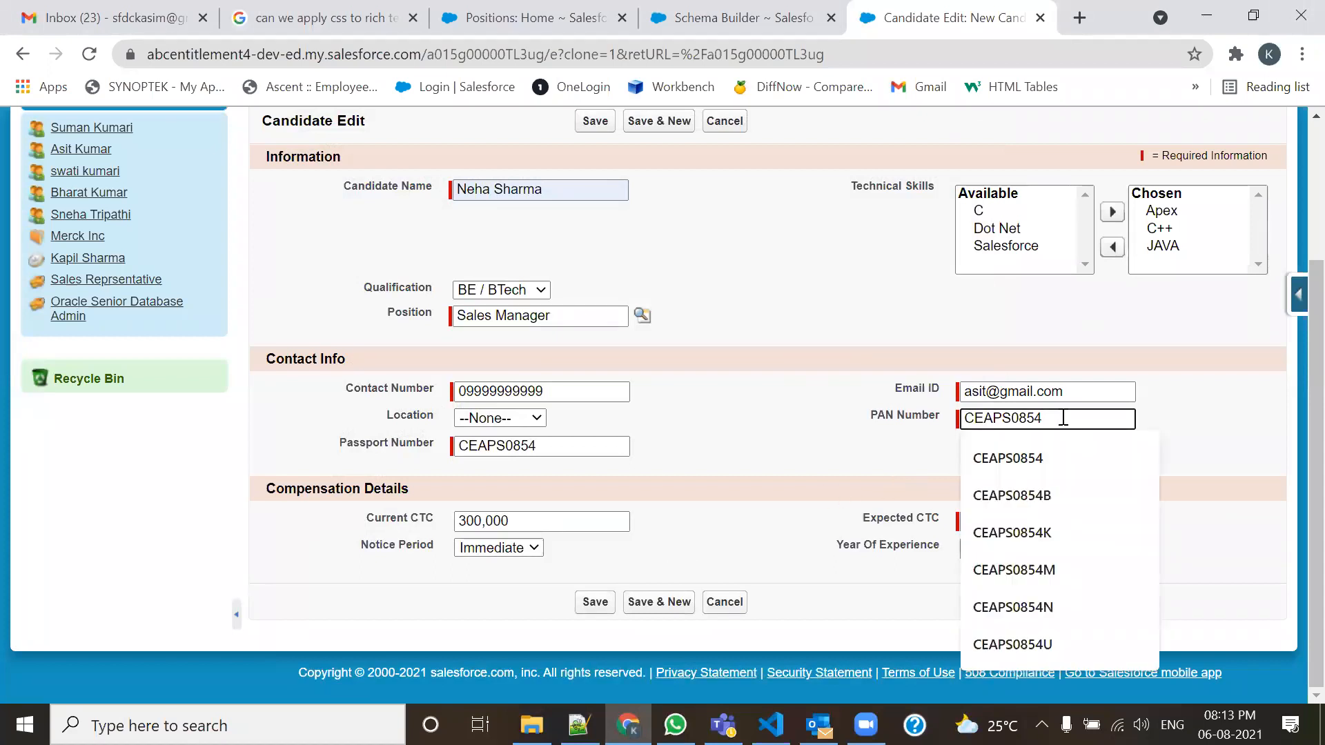
{"action": "type", "text": "5"}
{"action": "left_click", "coordinate": [561, 446]}
{"action": "type", "text": "5"}
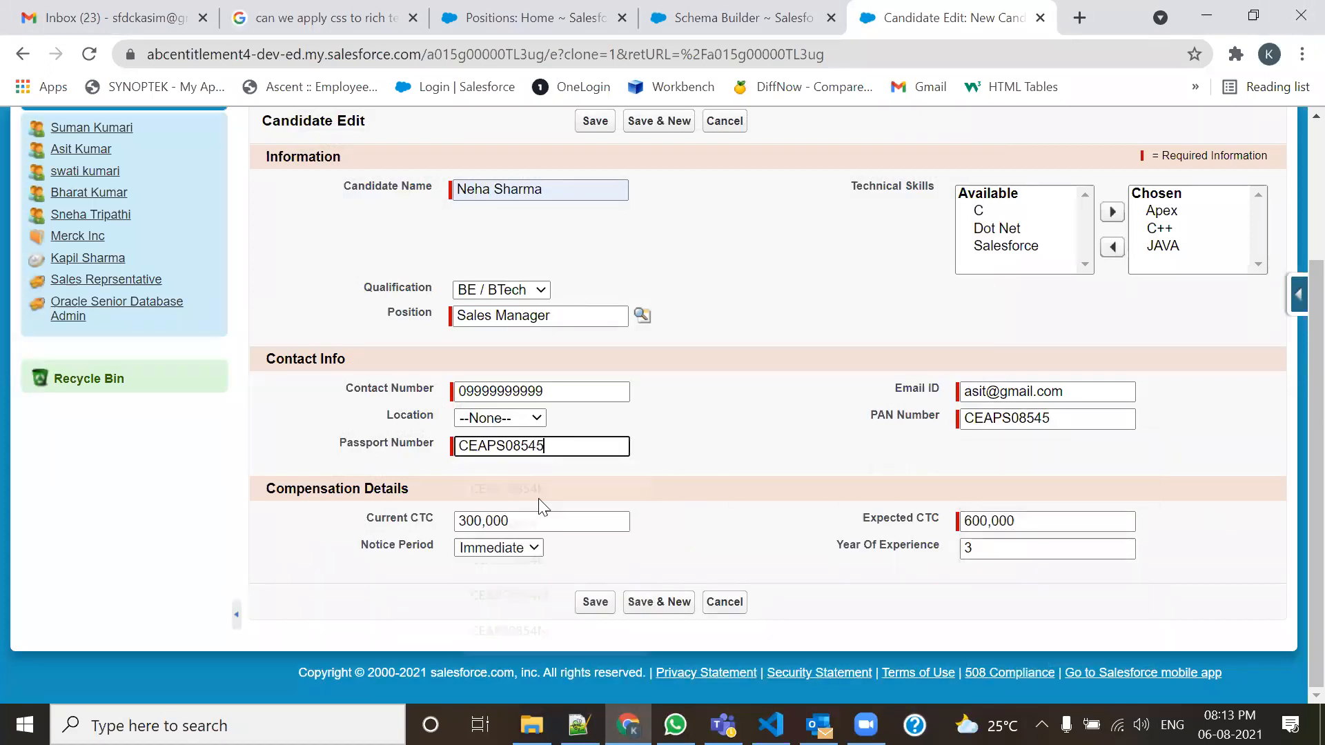
{"action": "left_click", "coordinate": [532, 549]}
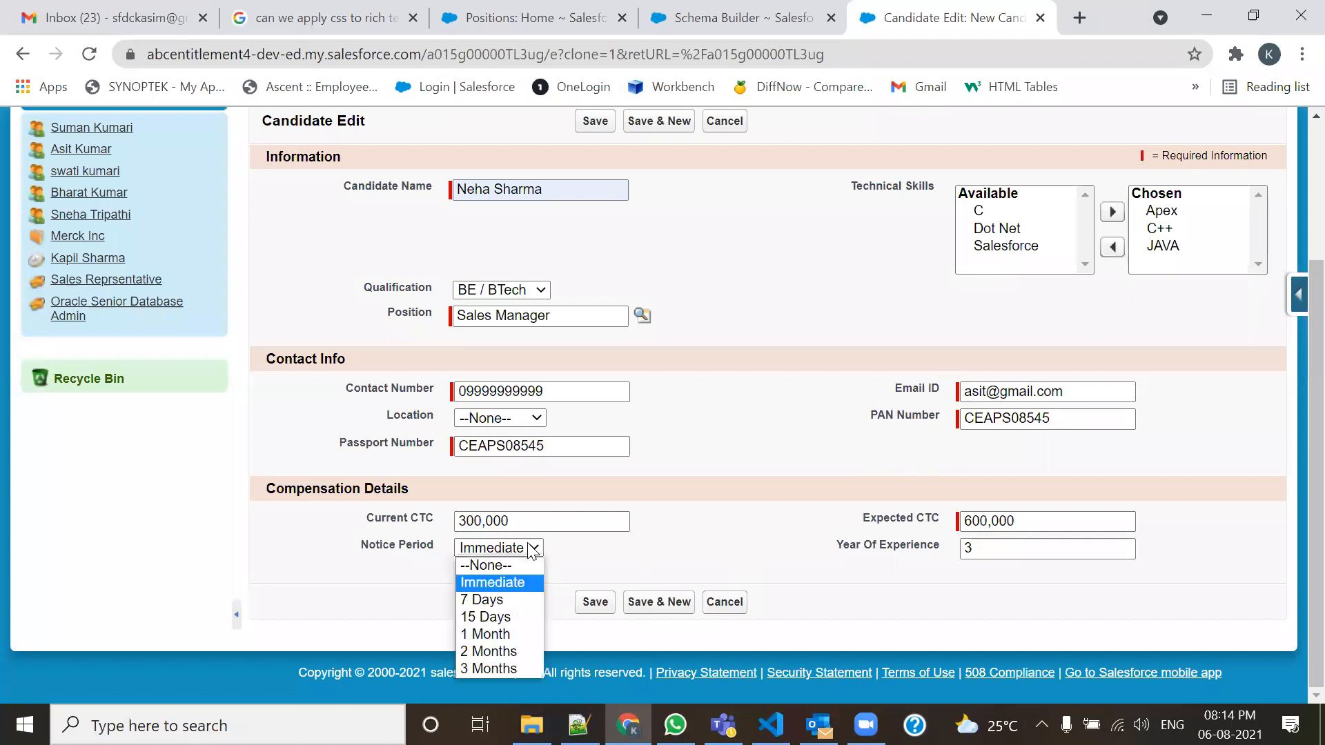
{"action": "left_click", "coordinate": [506, 601]}
{"action": "left_click", "coordinate": [636, 602]}
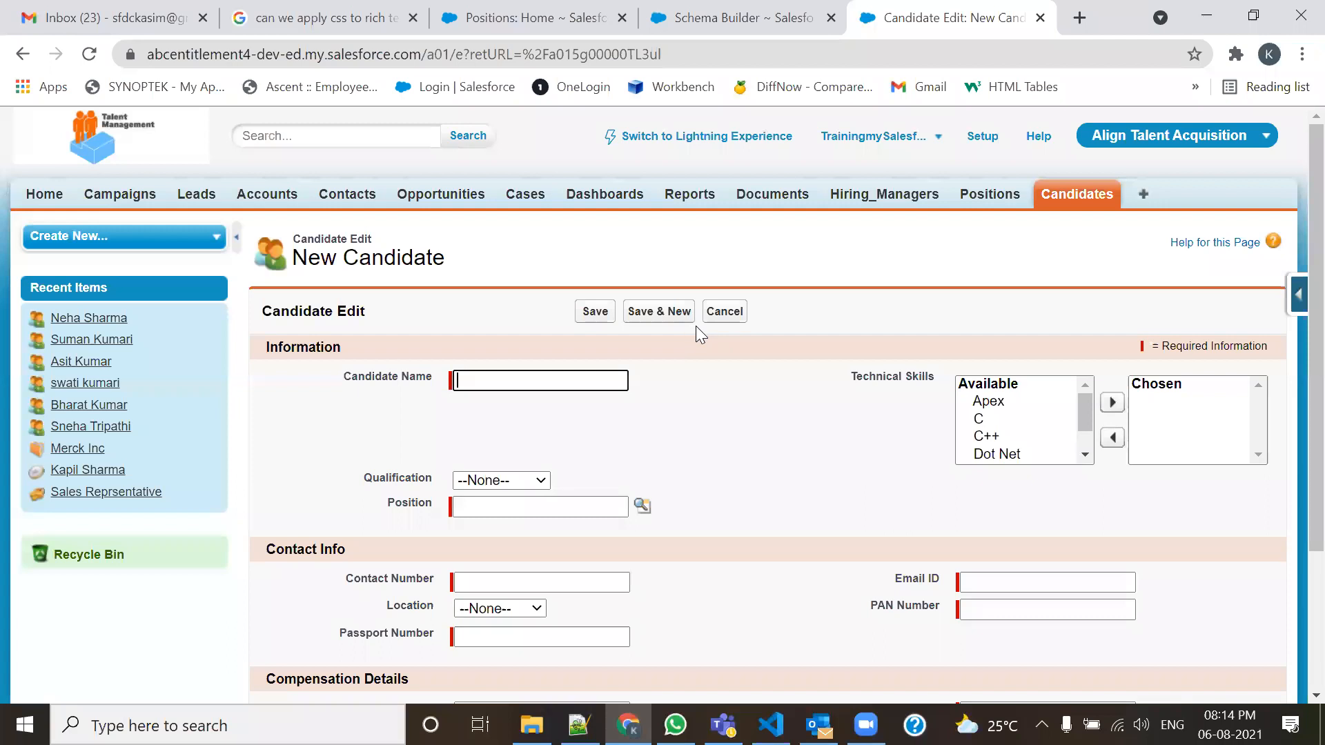
{"action": "left_click", "coordinate": [722, 311]}
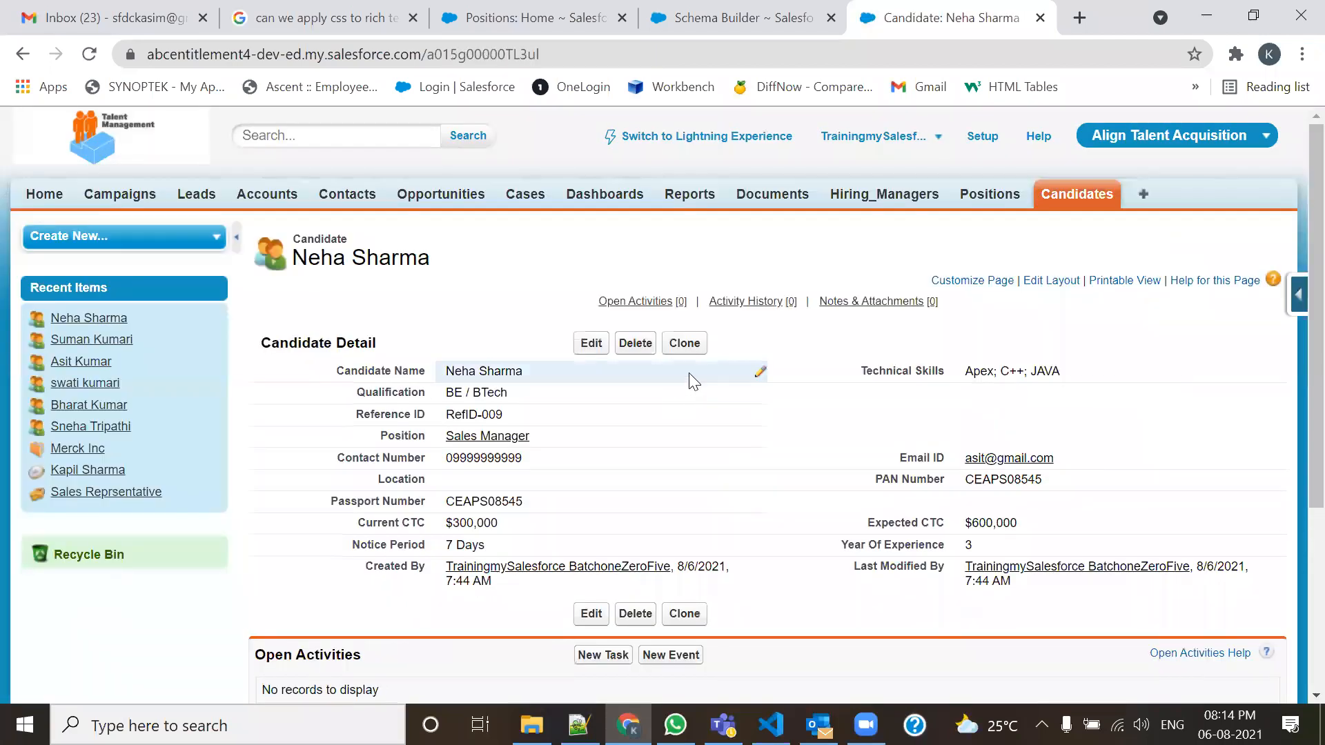
Clone this Sales Manager candidate and enter a new candidate name.
{"action": "left_click", "coordinate": [685, 345]}
{"action": "scroll", "coordinate": [556, 437], "scroll_direction": "down", "scroll_amount": 3}
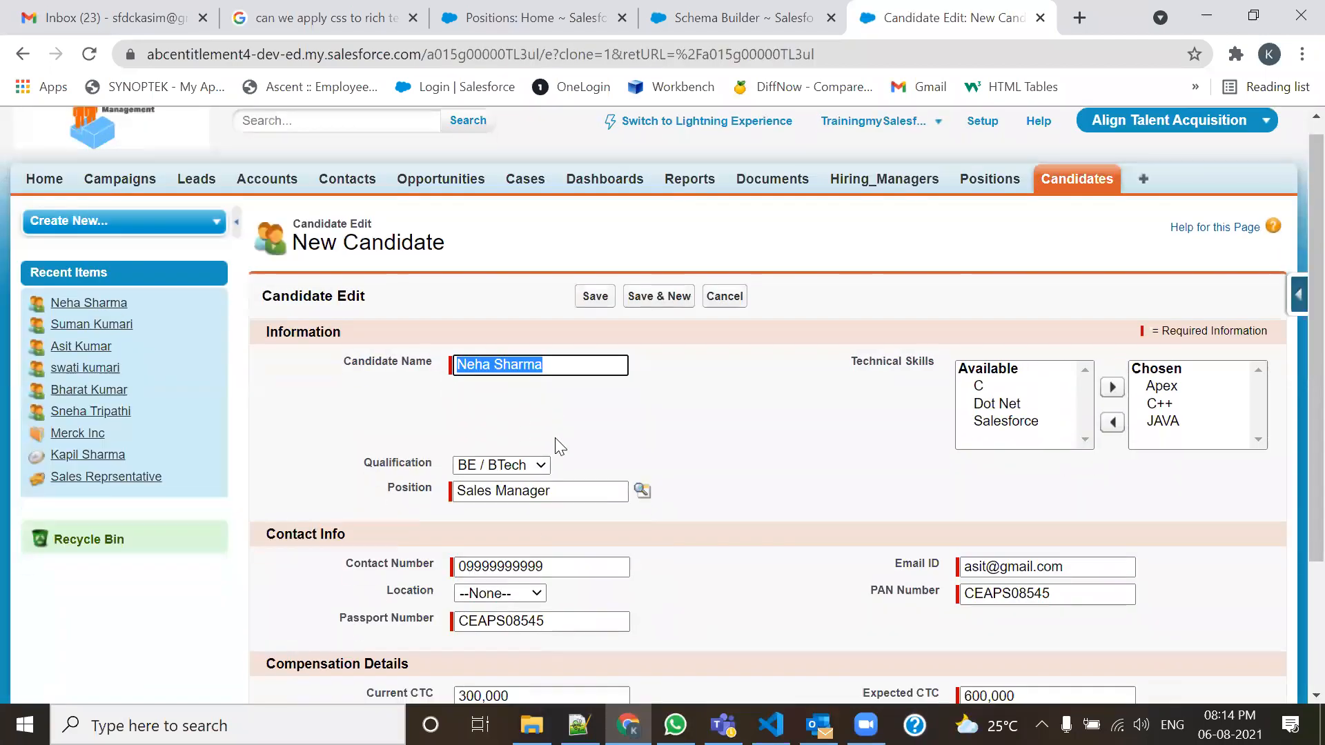
{"action": "scroll", "coordinate": [560, 438], "scroll_direction": "up", "scroll_amount": 3}
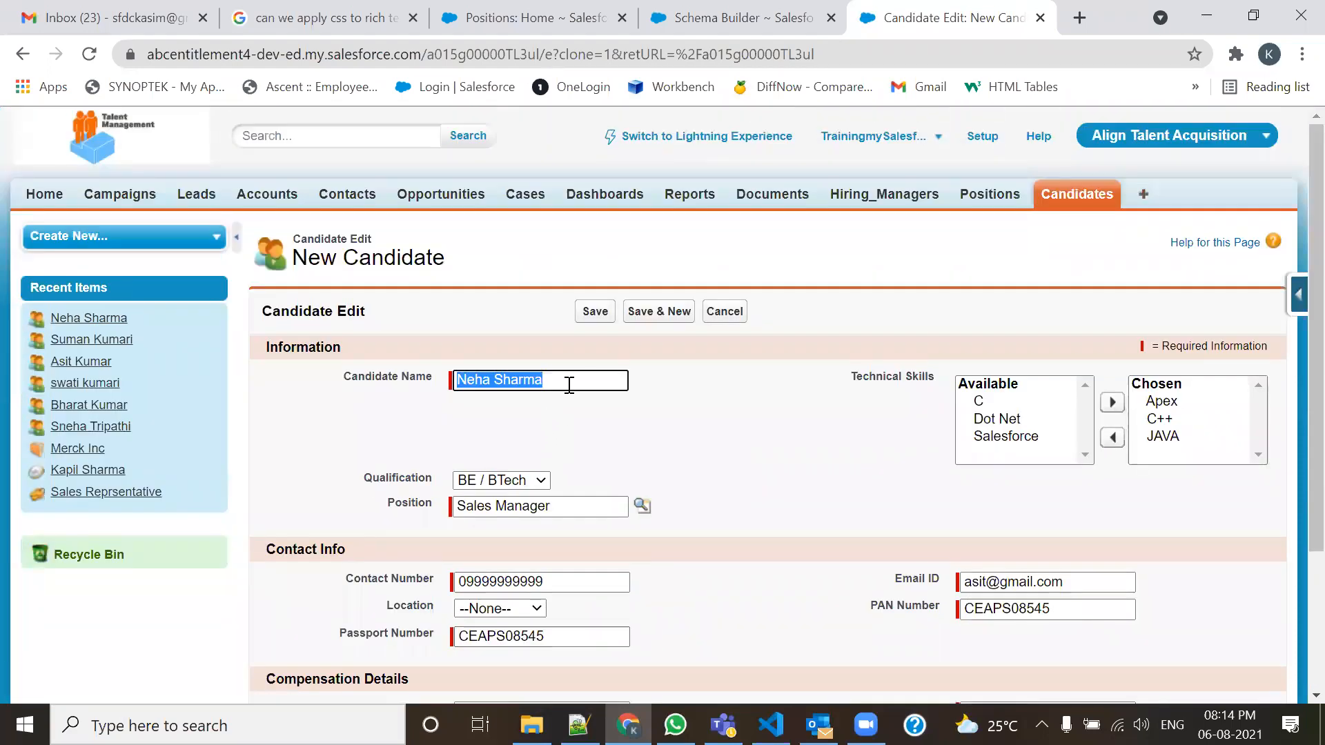
{"action": "type", "text": "Sneh"}
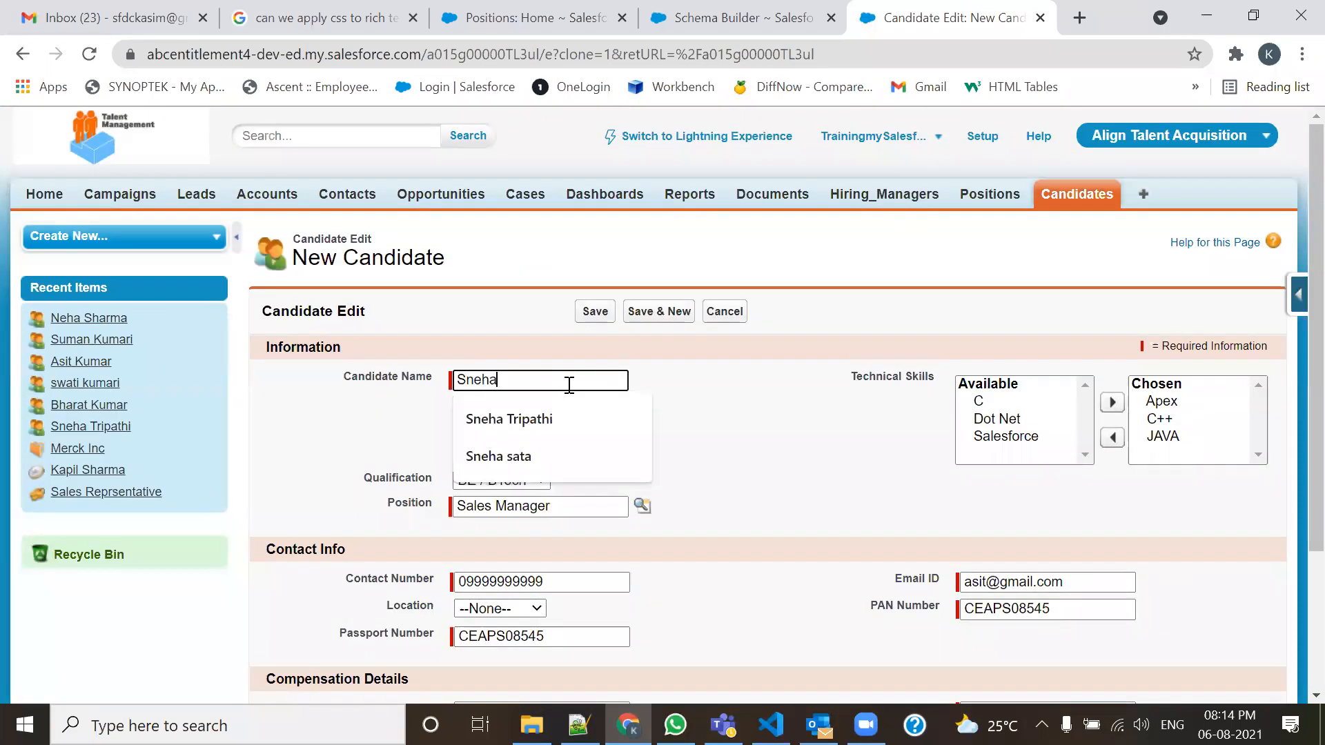
{"action": "type", "text": "al"}
Change the last digit of the PAN and passport numbers to 6 and save the copy.
{"action": "scroll", "coordinate": [760, 464], "scroll_direction": "down", "scroll_amount": 3}
{"action": "left_click", "coordinate": [1109, 415]}
{"action": "key", "text": "BackSpace"}
{"action": "type", "text": "6"}
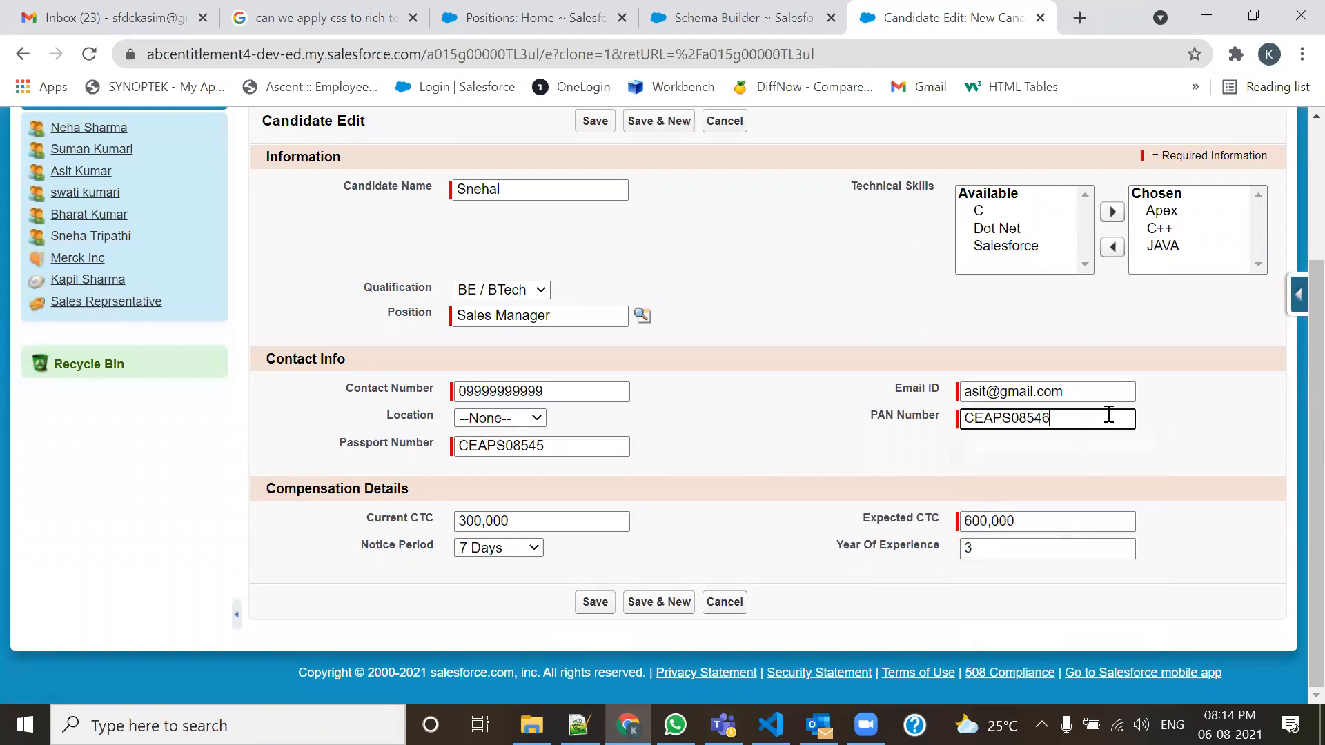
{"action": "left_click", "coordinate": [587, 445]}
{"action": "key", "text": "BackSpace"}
{"action": "type", "text": "6"}
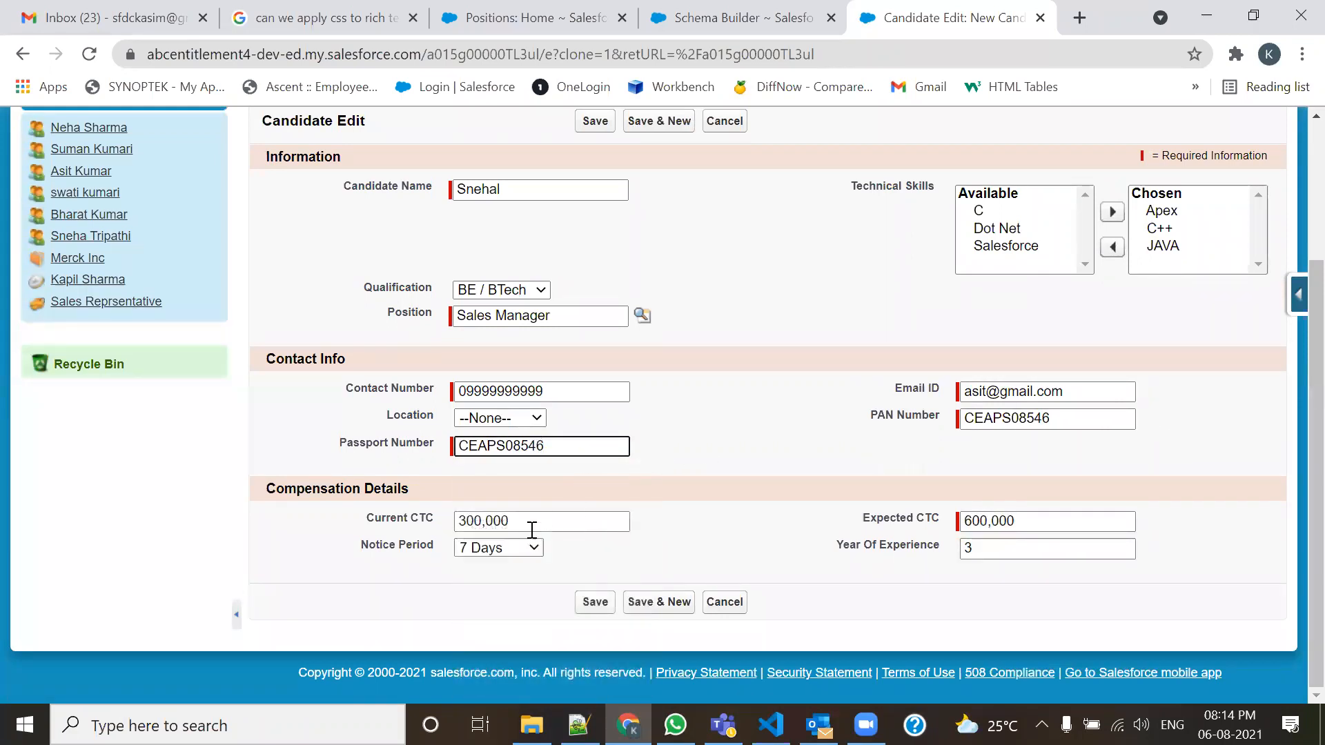
{"action": "left_click", "coordinate": [594, 602]}
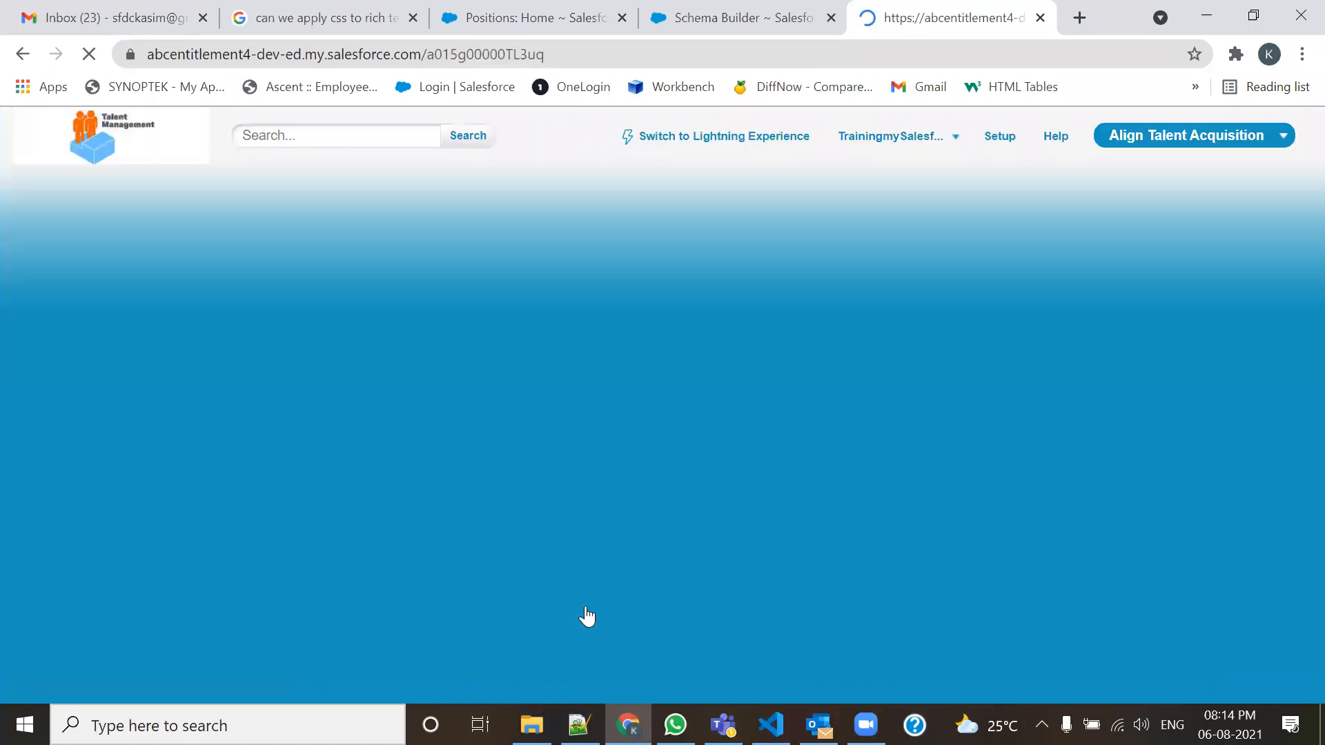
{"action": "scroll", "coordinate": [573, 549], "scroll_direction": "down", "scroll_amount": 2}
{"action": "scroll", "coordinate": [926, 322], "scroll_direction": "up", "scroll_amount": 2}
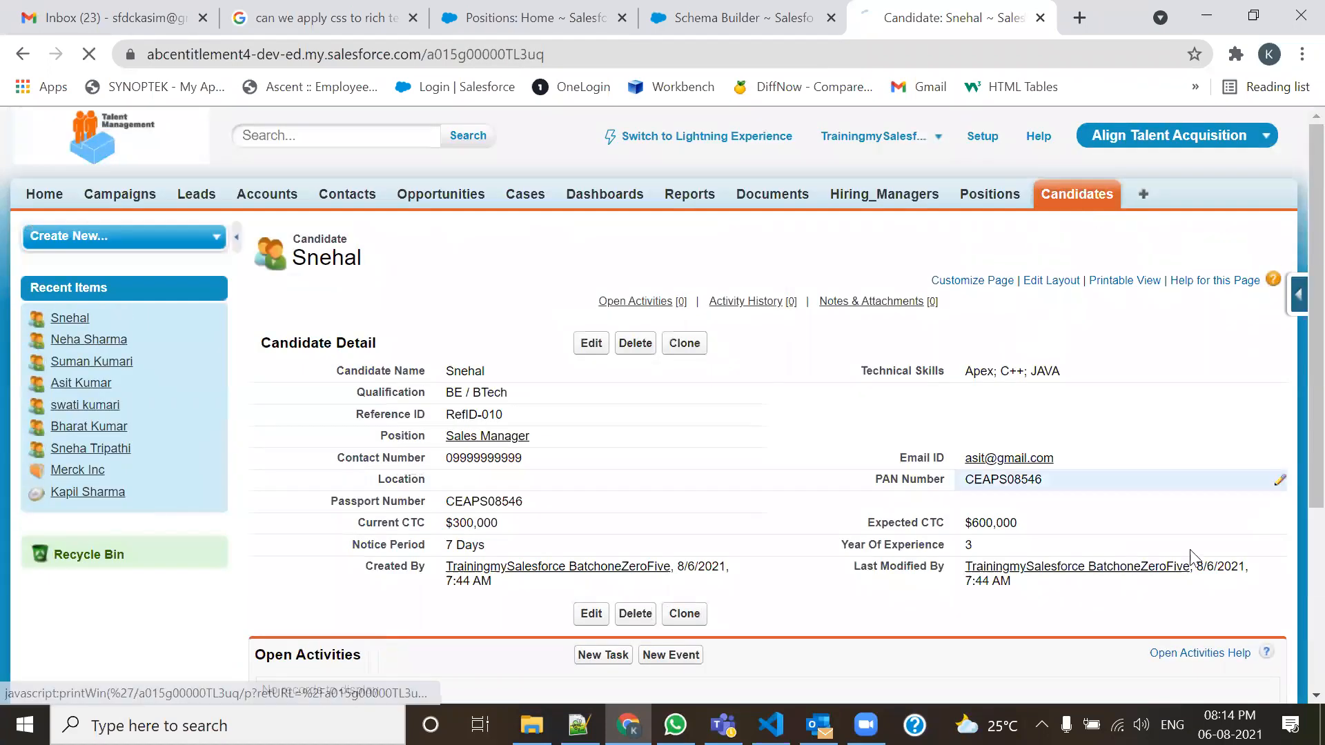
Add Position as a column beside Candidate Name in the Candidates list layout and save.
{"action": "left_click", "coordinate": [1301, 298]}
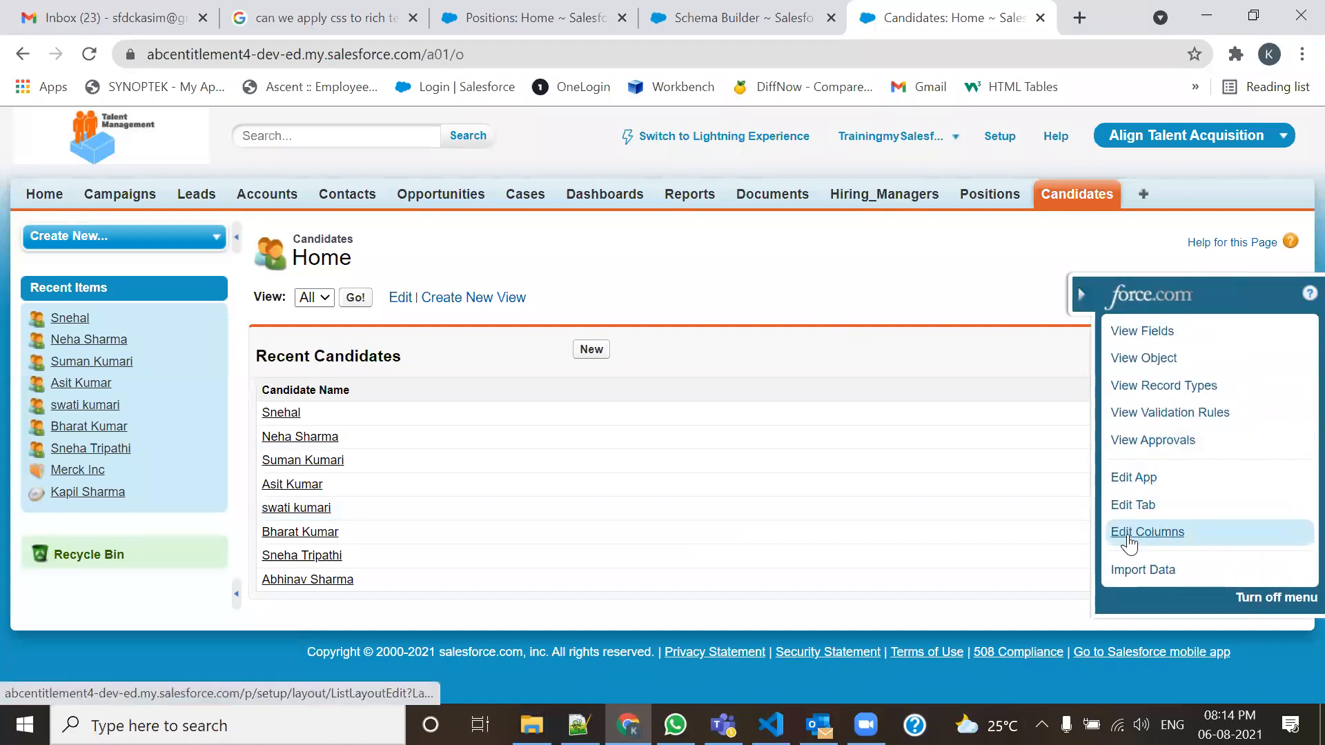
{"action": "left_click", "coordinate": [1127, 537]}
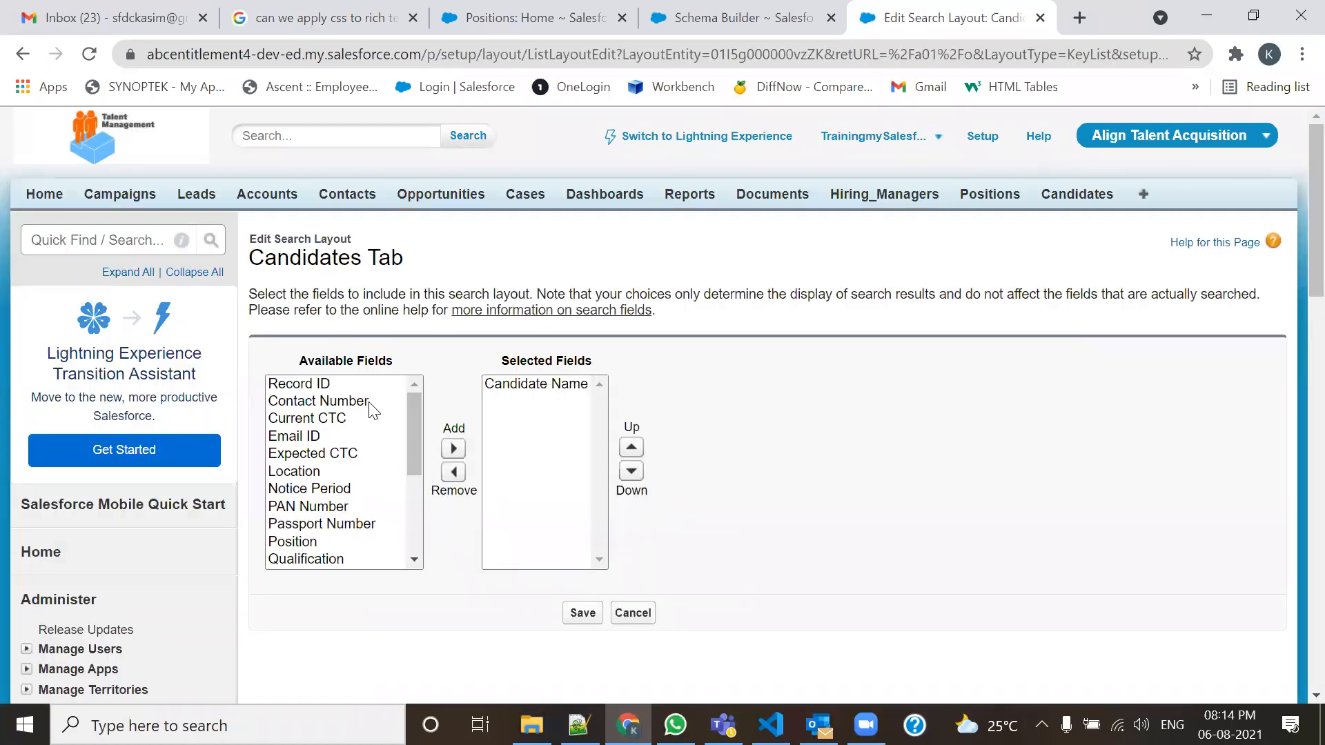
{"action": "left_click", "coordinate": [312, 543]}
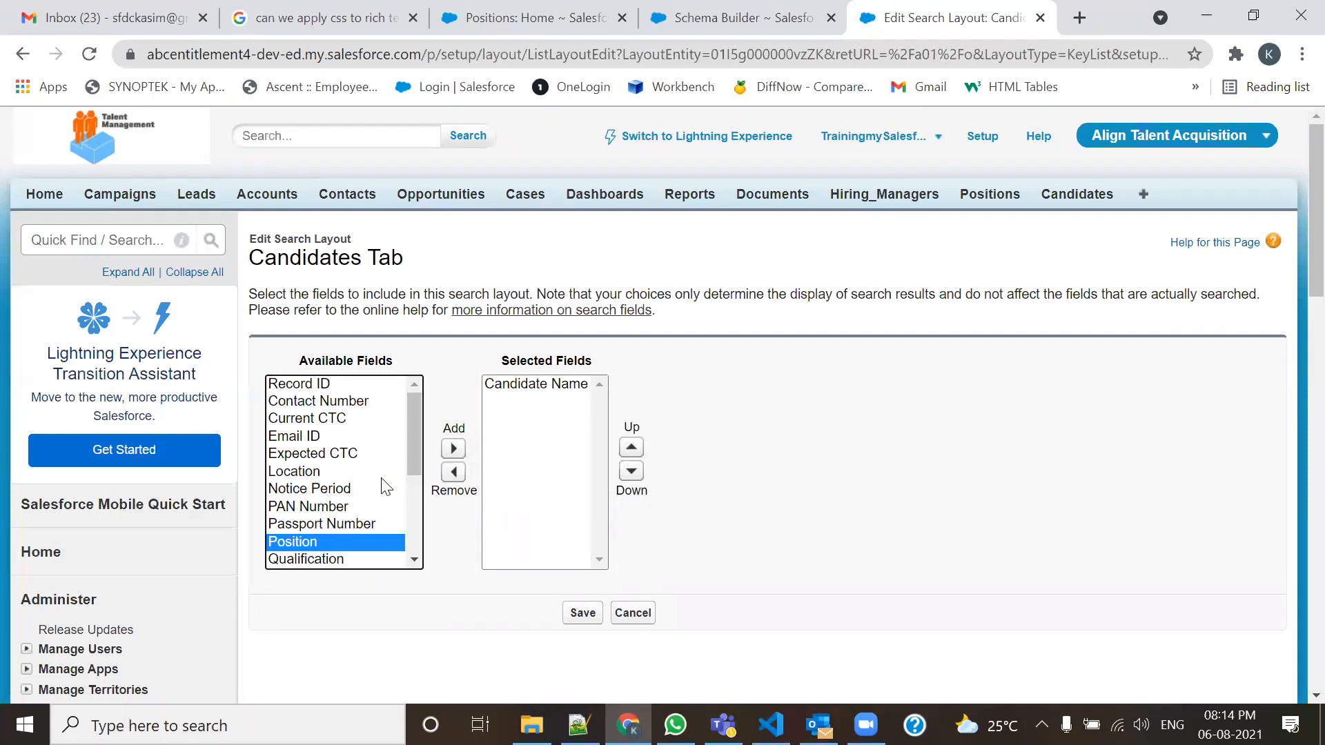
{"action": "left_click", "coordinate": [453, 449]}
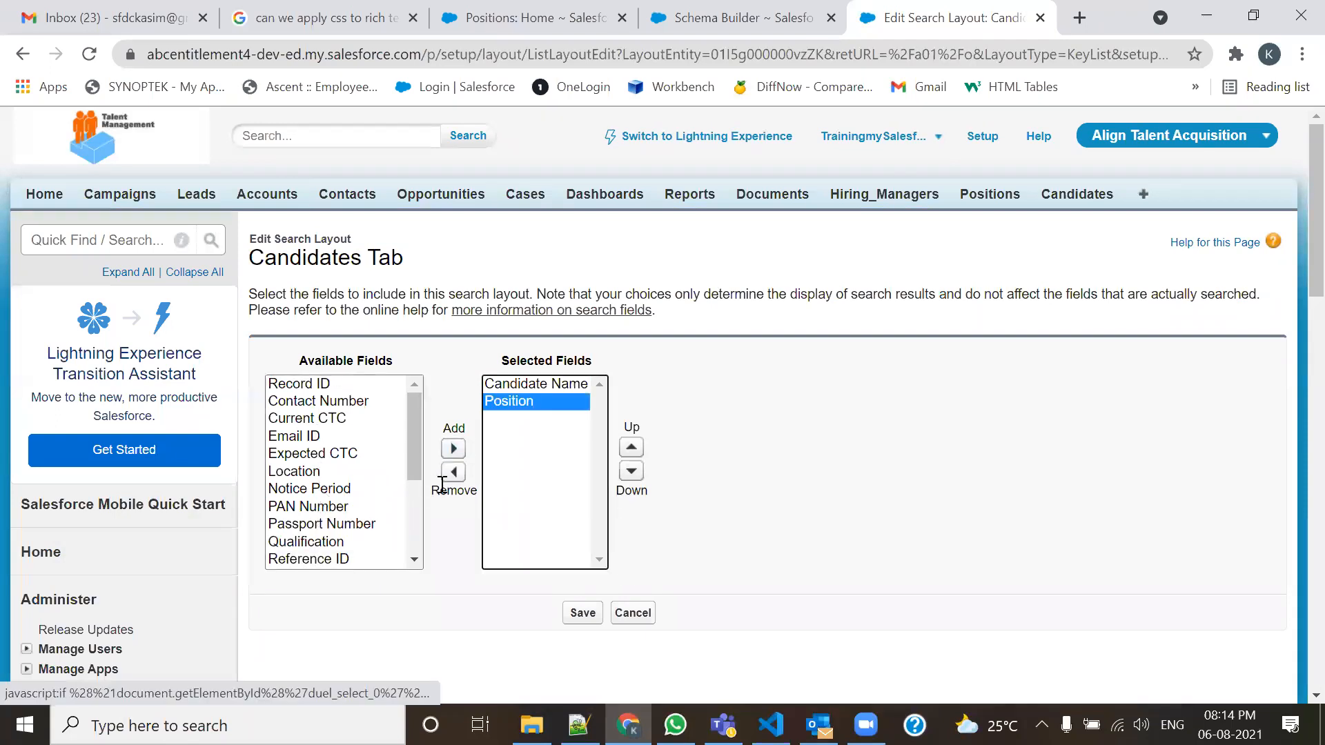
{"action": "left_click", "coordinate": [581, 613]}
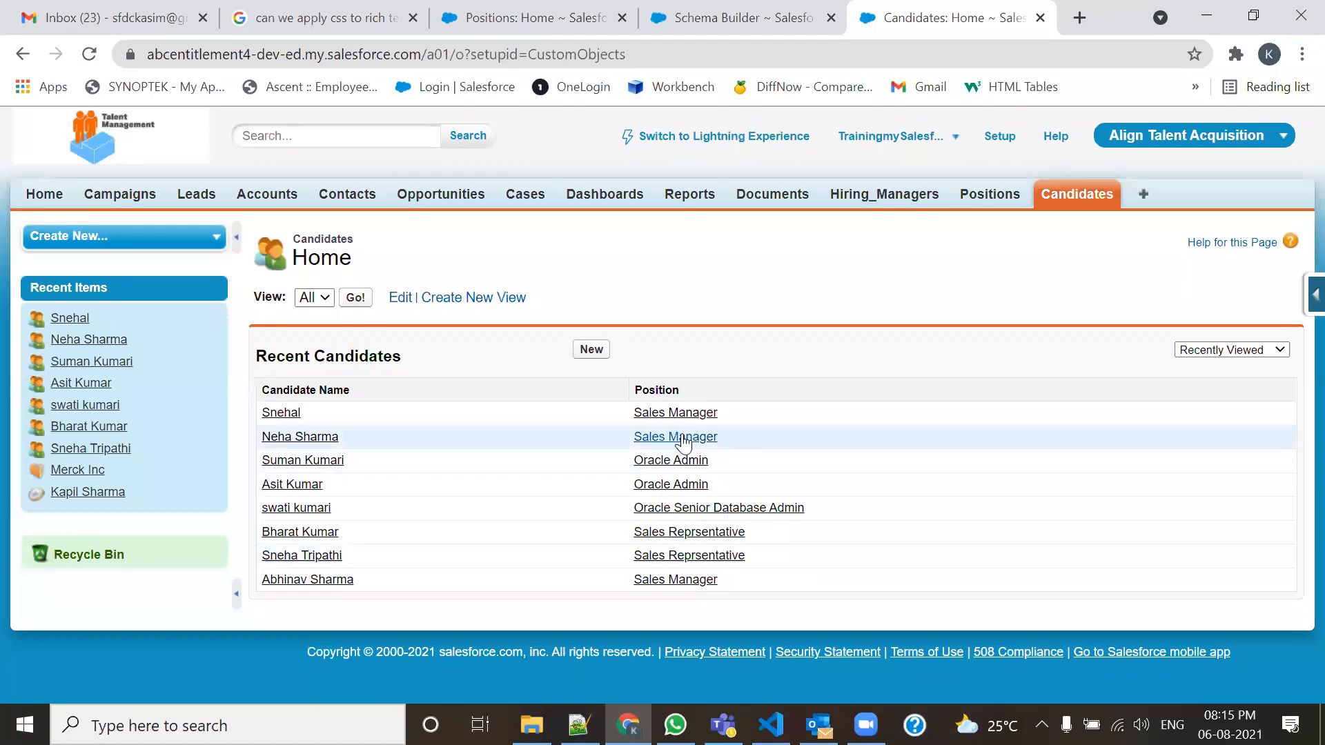
{"action": "left_click", "coordinate": [969, 201]}
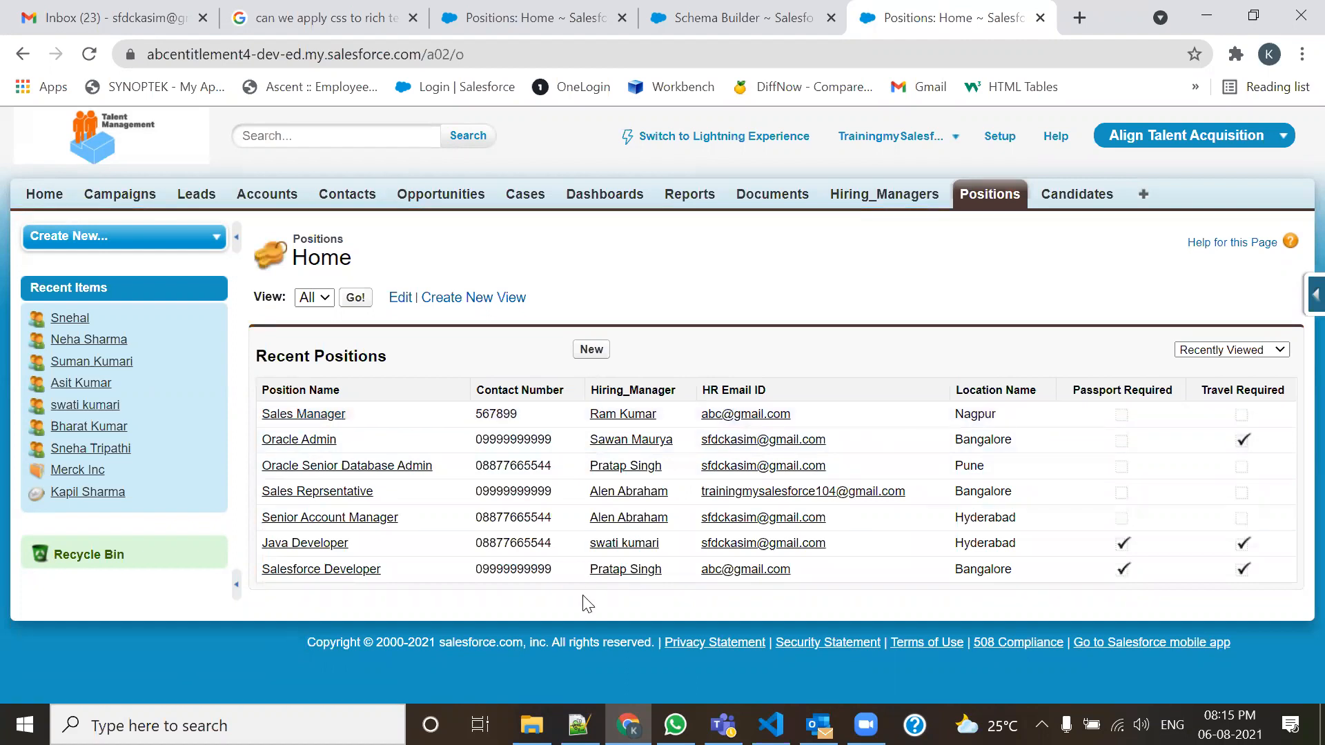
{"action": "key", "text": "ctrl+shift+Tab"}
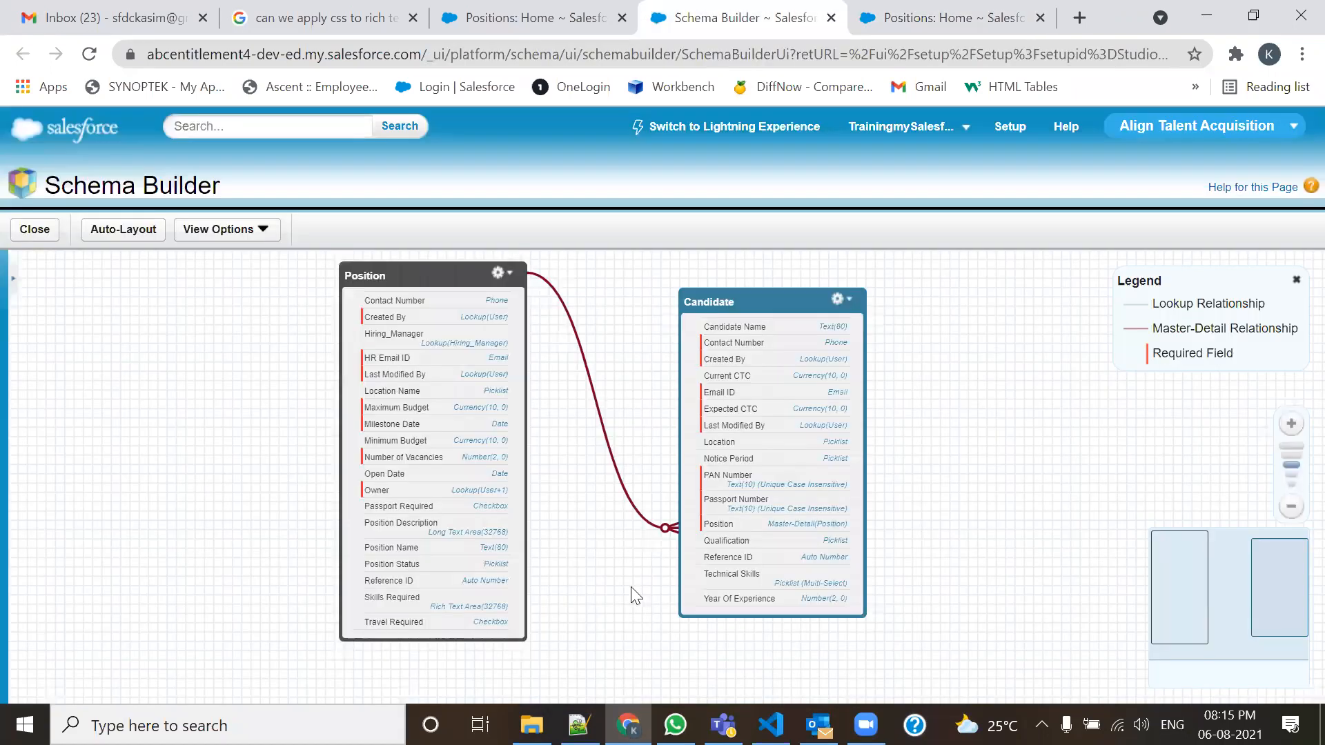
{"action": "left_click", "coordinate": [910, 9]}
{"action": "left_click", "coordinate": [1078, 194]}
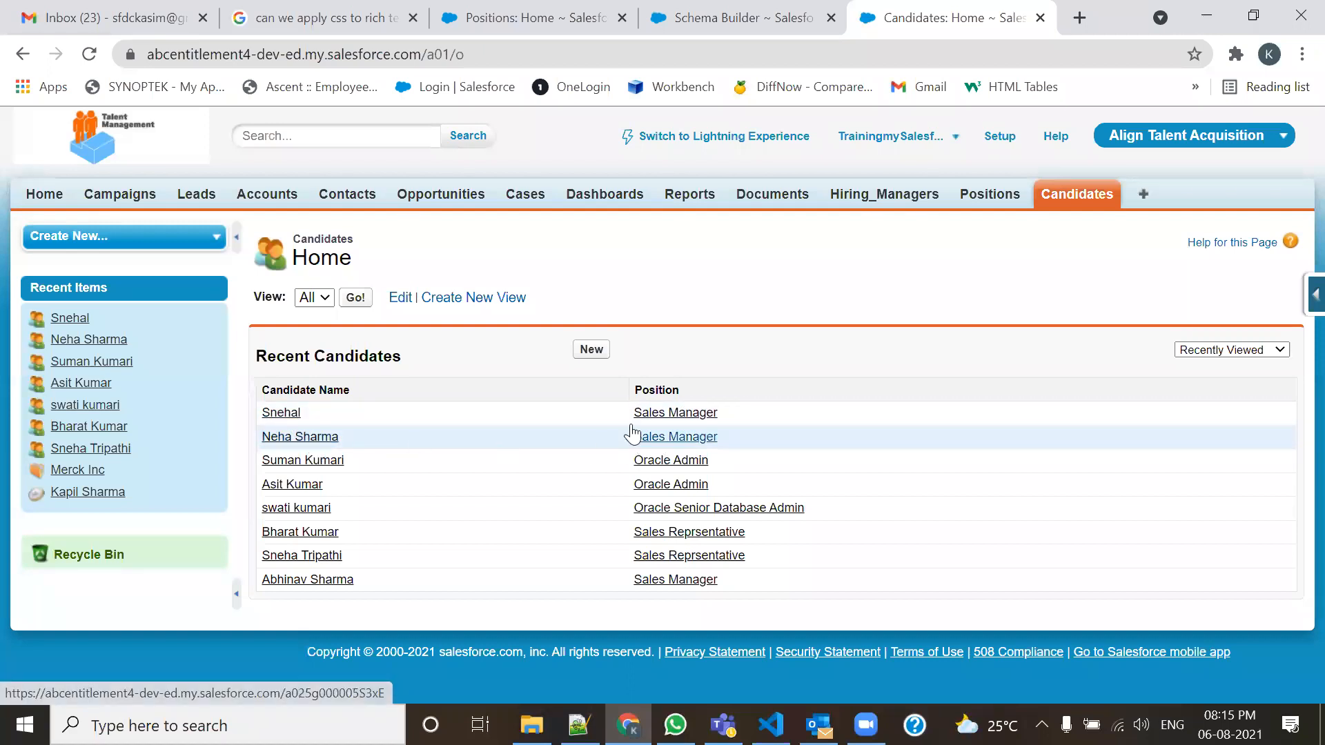
Clone an existing Sales Manager candidate with a new name and an Immediate notice period.
{"action": "left_click", "coordinate": [263, 439]}
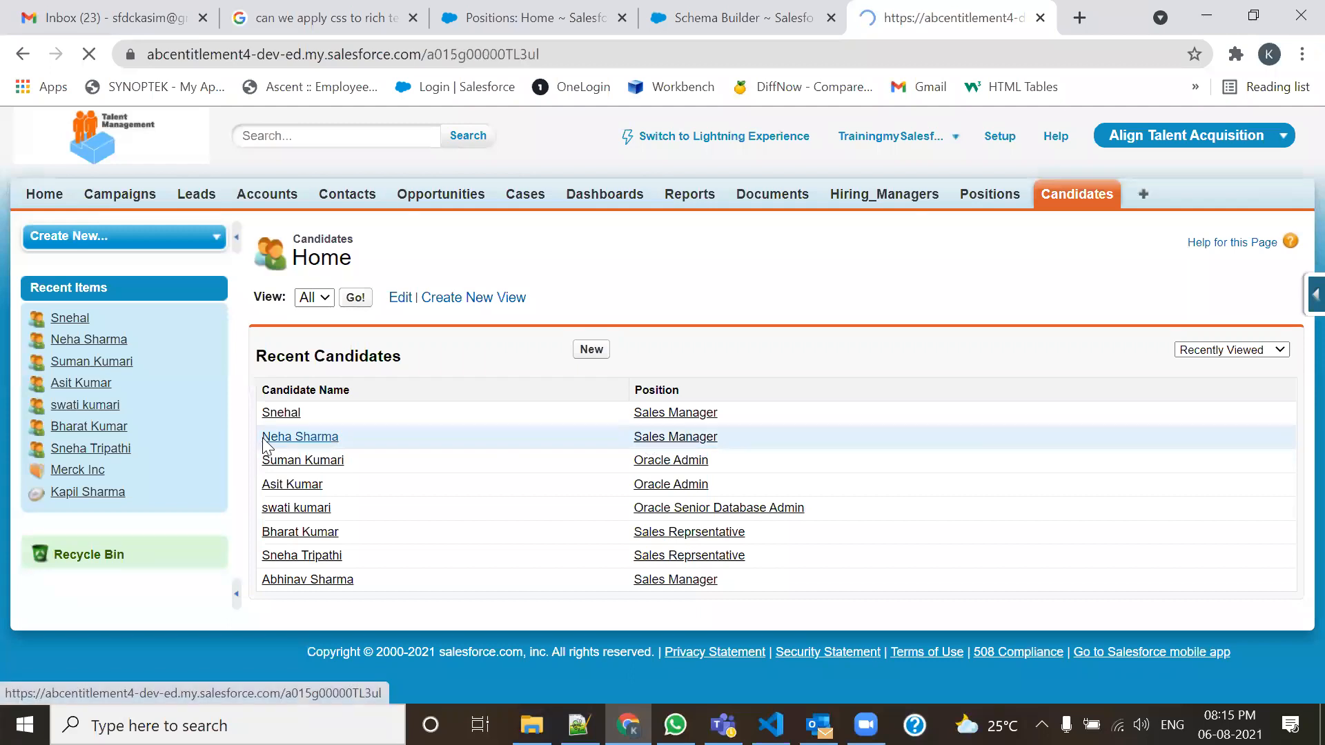
{"action": "left_click", "coordinate": [684, 343]}
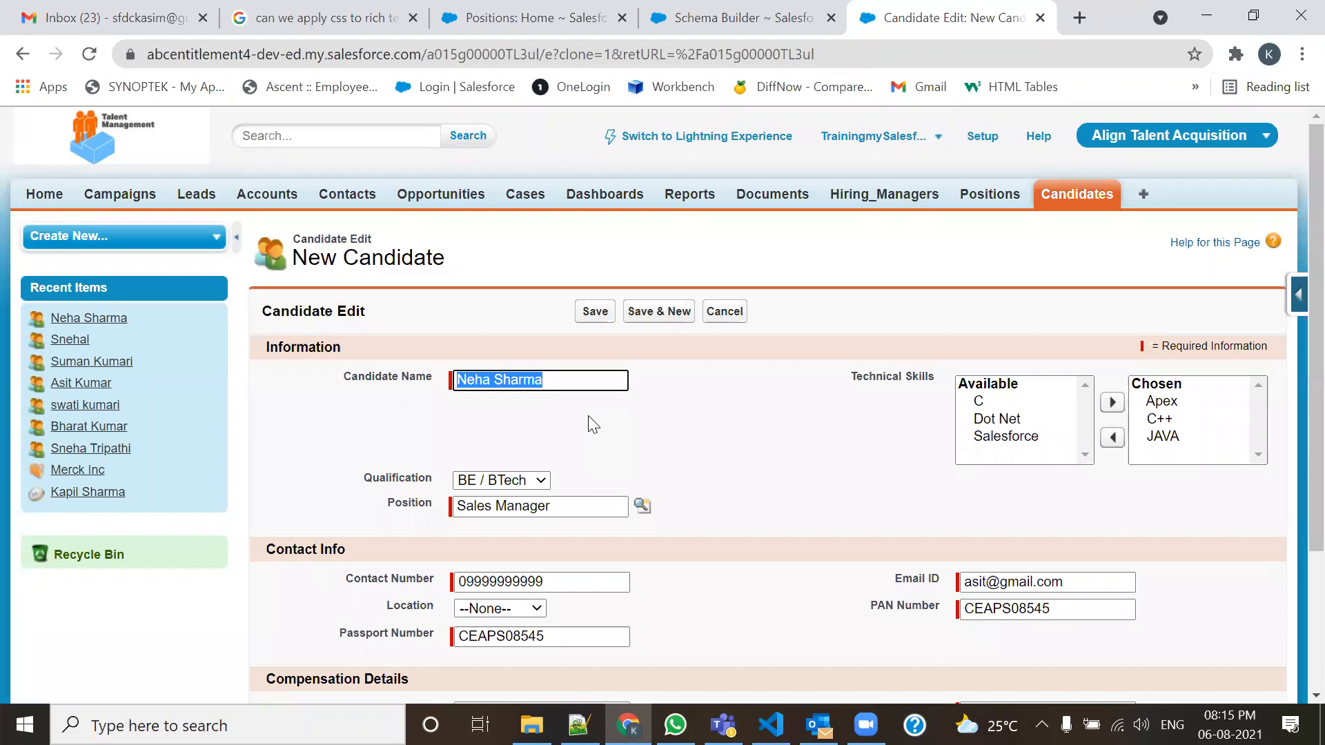
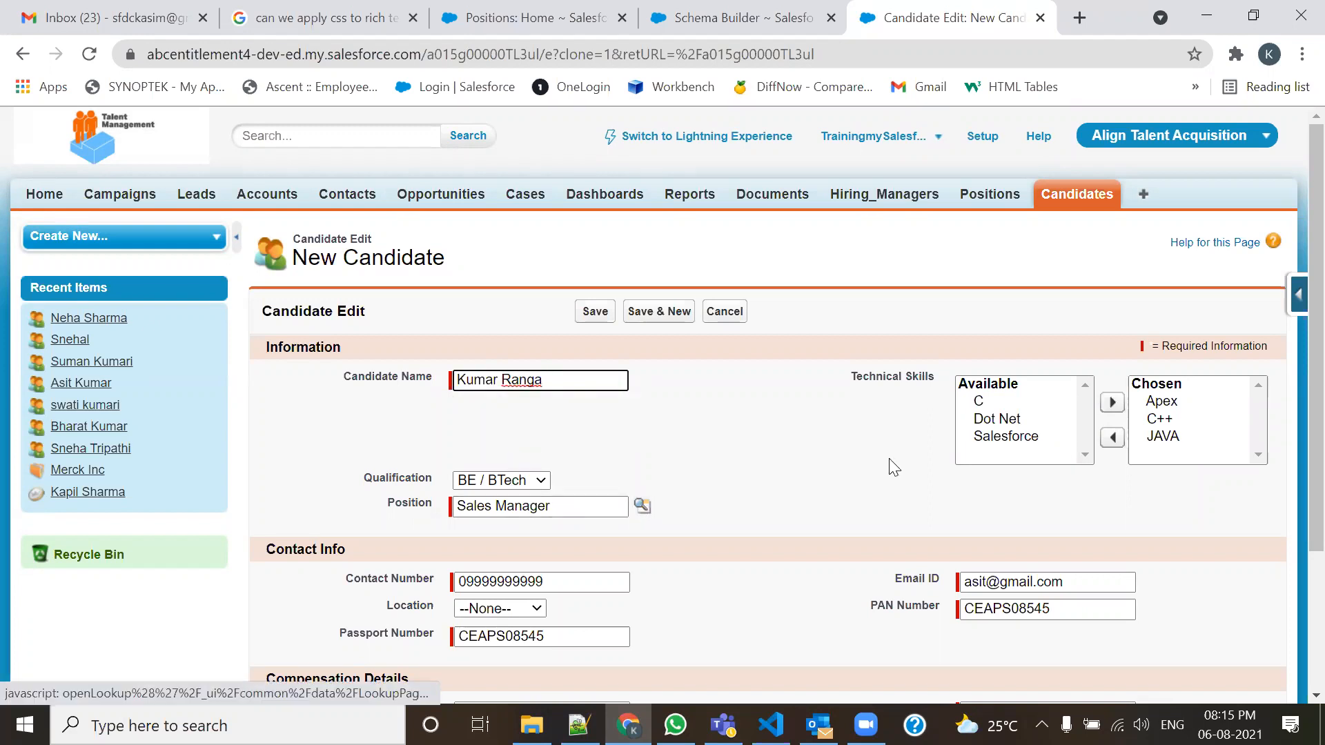
{"action": "scroll", "coordinate": [863, 490], "scroll_direction": "down", "scroll_amount": 3}
{"action": "left_click", "coordinate": [533, 548]}
{"action": "left_click", "coordinate": [489, 579]}
{"action": "left_click", "coordinate": [595, 602]}
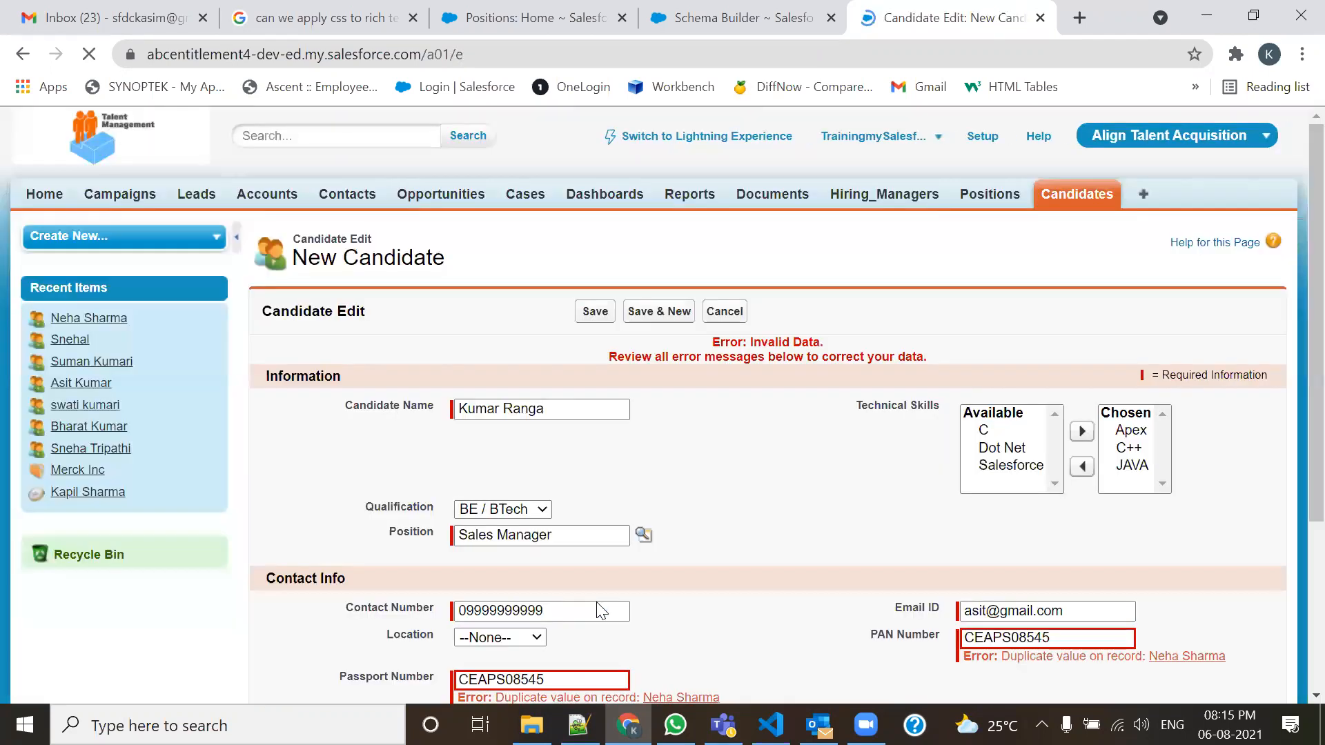
Shorten the duplicate PAN and passport numbers by one character, save, and view the Candidates list.
{"action": "scroll", "coordinate": [590, 583], "scroll_direction": "down", "scroll_amount": 4}
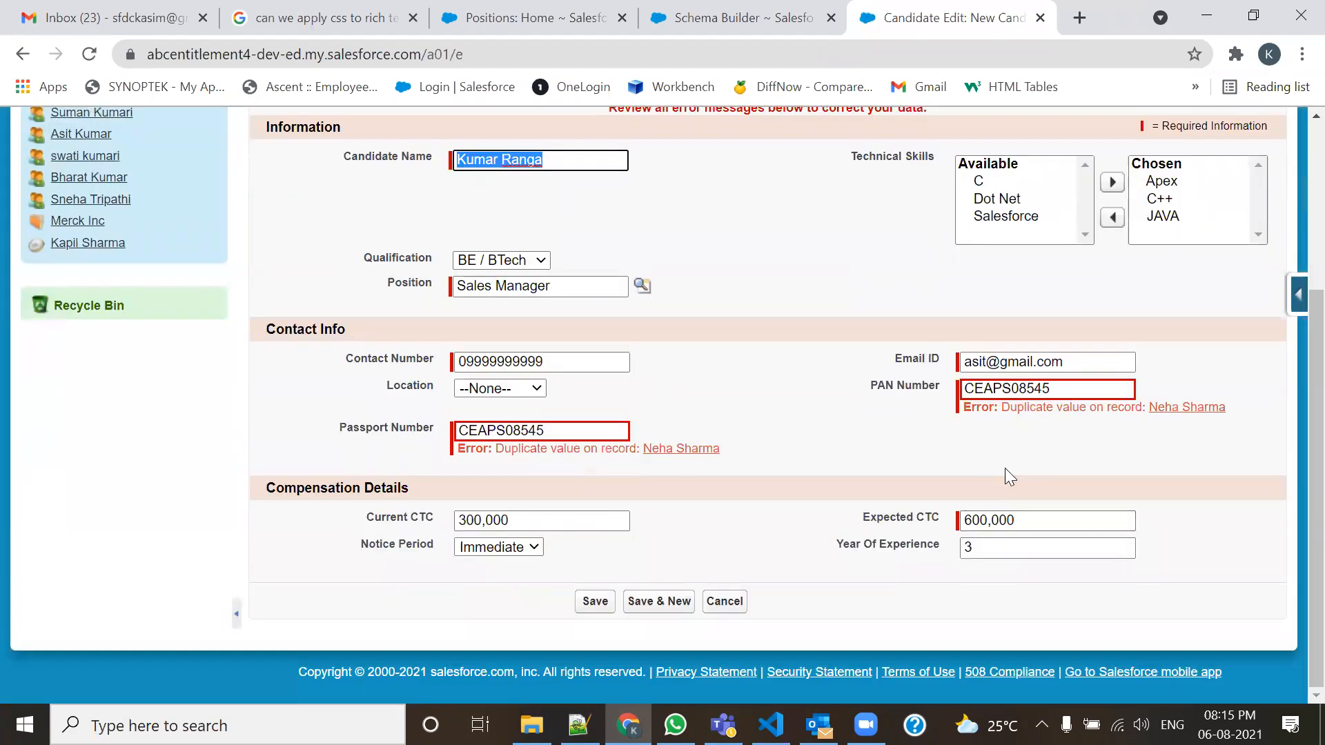
{"action": "left_click", "coordinate": [1083, 393]}
{"action": "key", "text": "BackSpace"}
{"action": "key", "text": "BackSpace"}
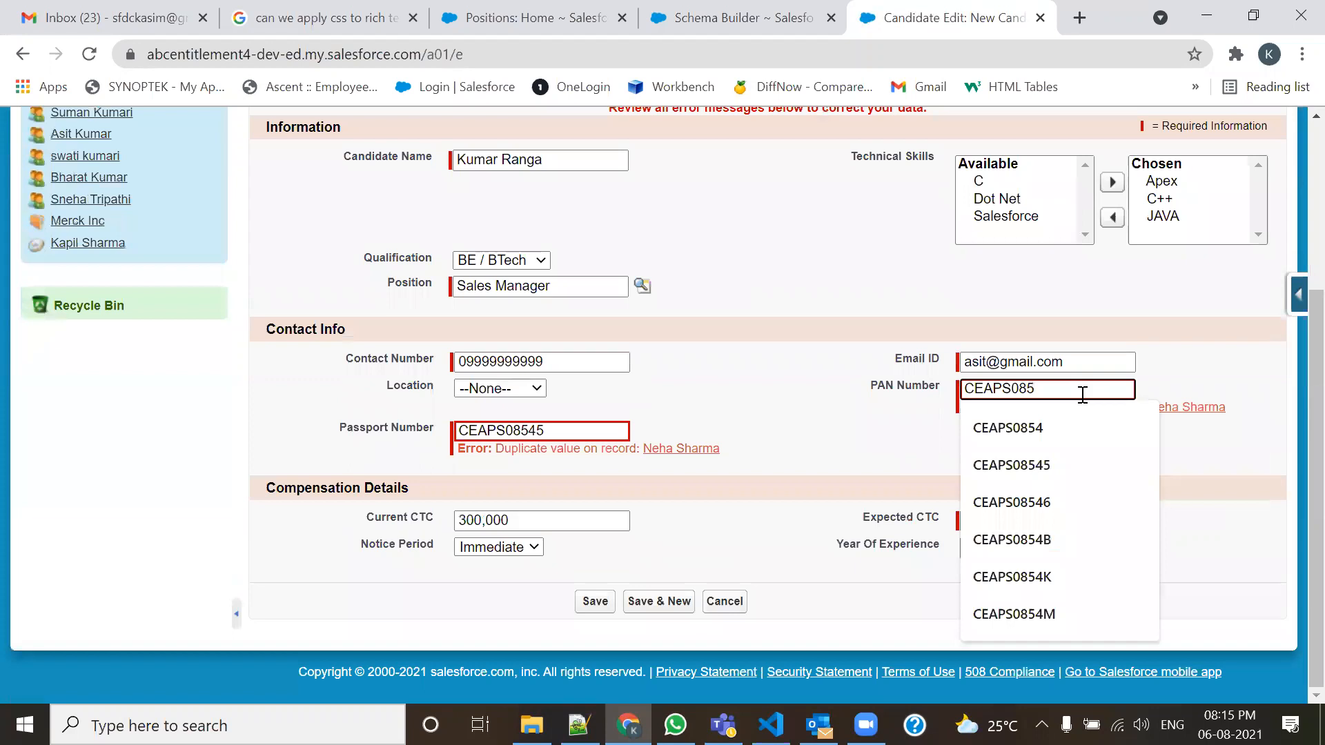
{"action": "left_click", "coordinate": [548, 435]}
{"action": "key", "text": "BackSpace"}
{"action": "key", "text": "BackSpace"}
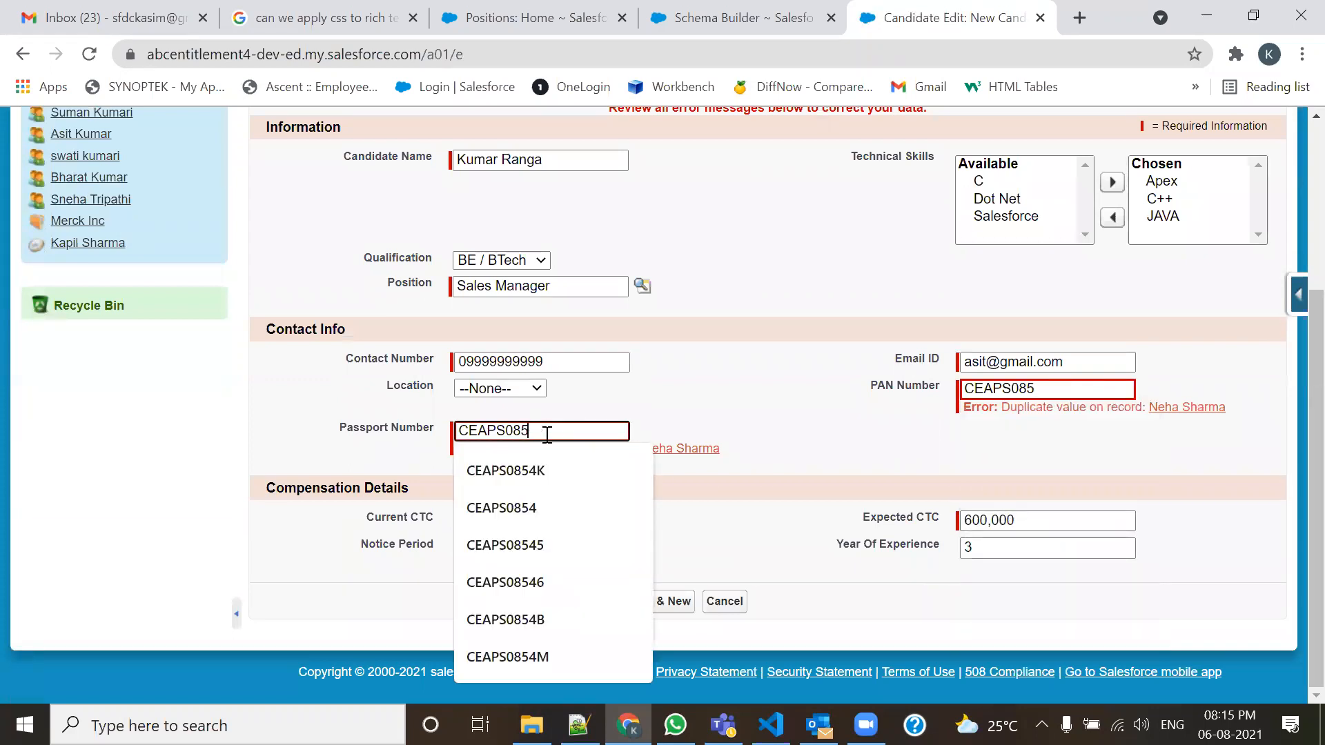
{"action": "scroll", "coordinate": [547, 434], "scroll_direction": "up", "scroll_amount": 4}
{"action": "left_click", "coordinate": [610, 320]}
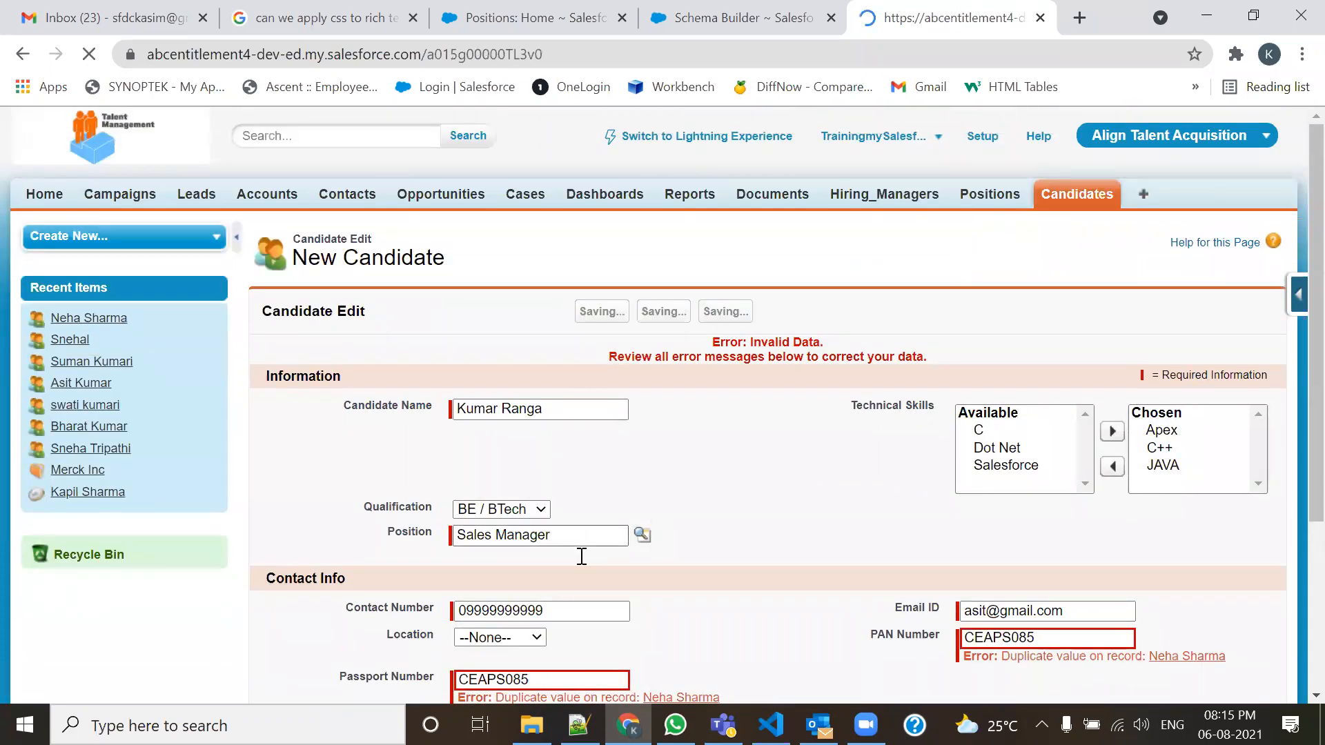
{"action": "scroll", "coordinate": [586, 408], "scroll_direction": "down", "scroll_amount": 1}
{"action": "scroll", "coordinate": [746, 297], "scroll_direction": "up", "scroll_amount": 1}
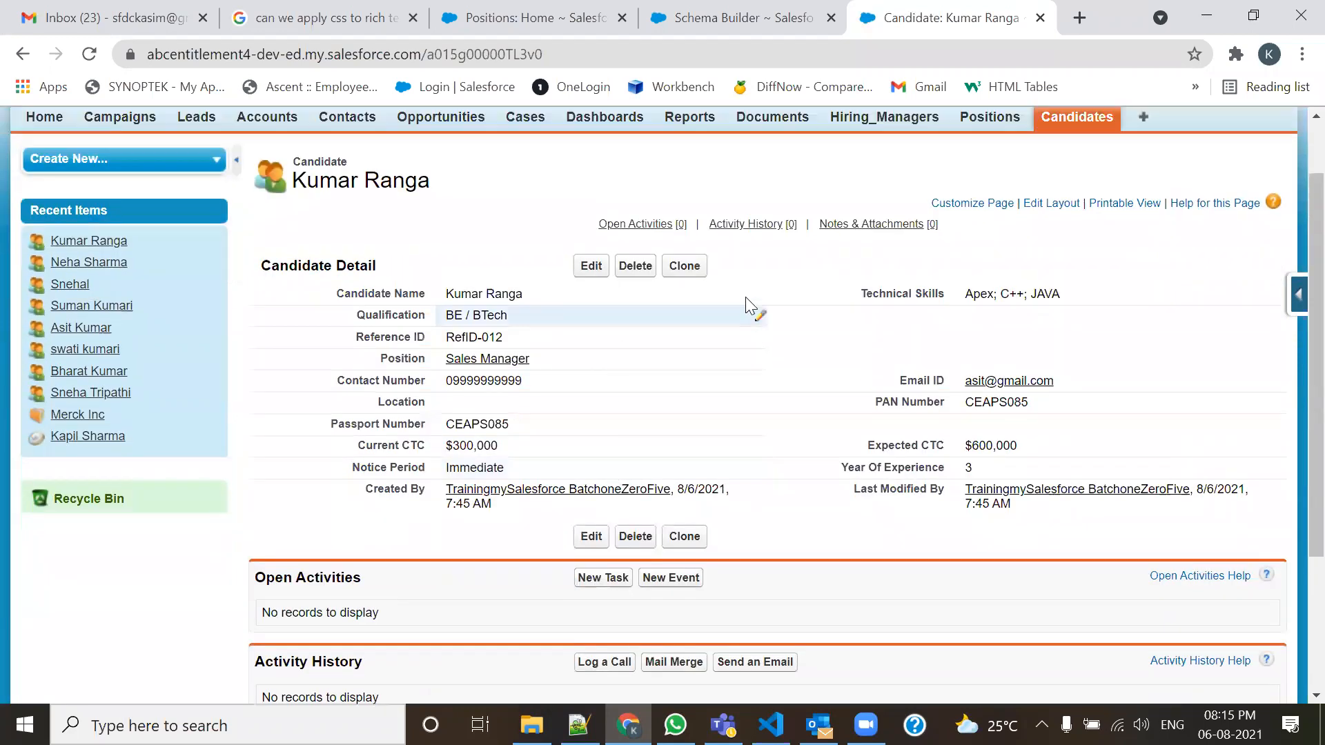
{"action": "left_click", "coordinate": [1091, 200]}
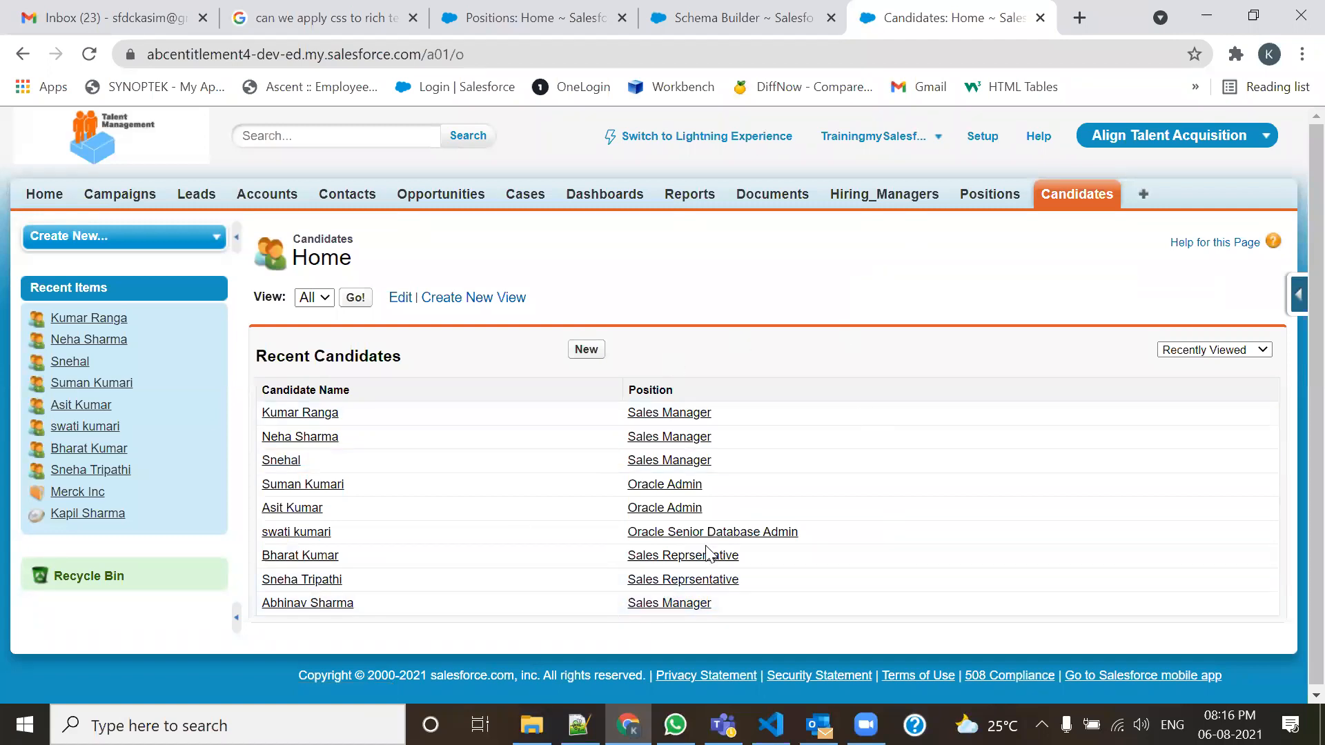
Close the Schema Builder, return to the Positions home list, and mark where the count column goes.
{"action": "left_click", "coordinate": [752, 15]}
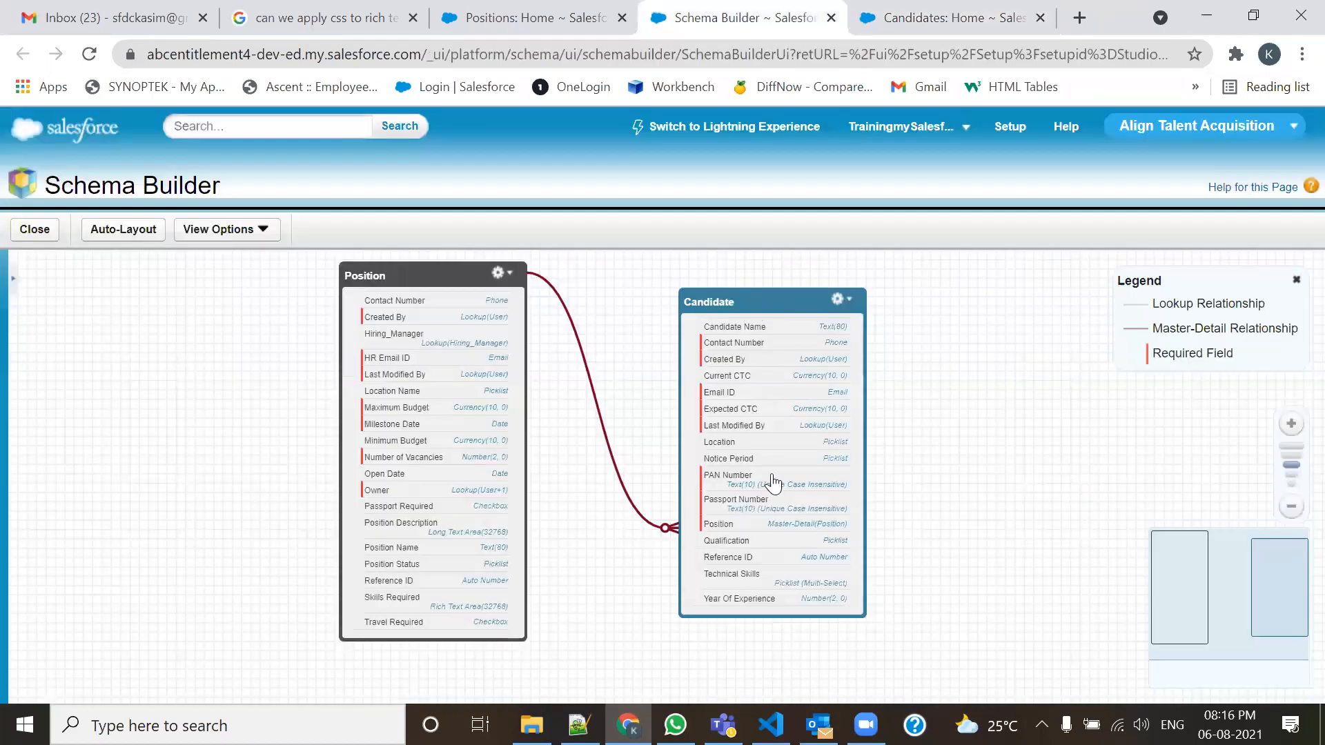
{"action": "left_click", "coordinate": [832, 18]}
{"action": "left_click", "coordinate": [607, 21]}
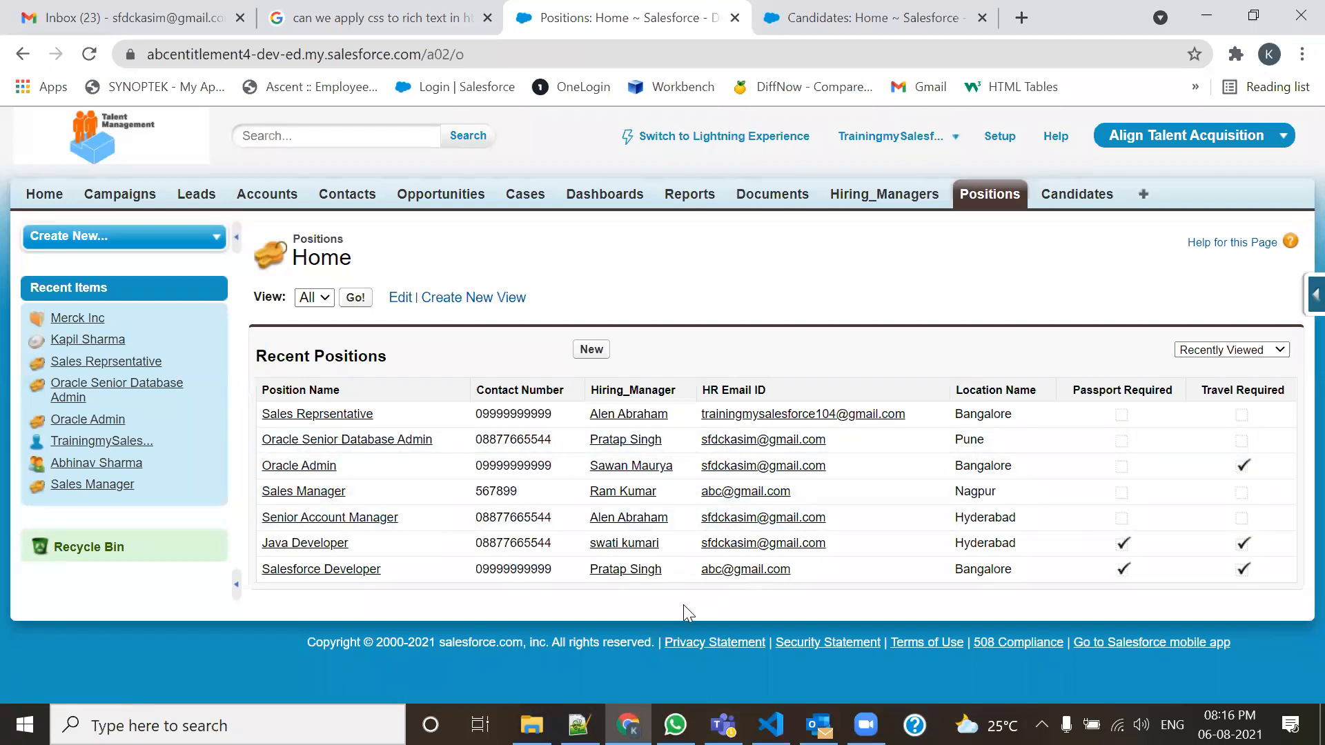
{"action": "mouse_move", "coordinate": [887, 358]}
{"action": "left_mouse_down"}
{"action": "mouse_move", "coordinate": [890, 562]}
{"action": "mouse_move", "coordinate": [949, 572]}
{"action": "mouse_move", "coordinate": [960, 425]}
{"action": "mouse_move", "coordinate": [955, 357]}
{"action": "mouse_move", "coordinate": [882, 356]}
{"action": "mouse_move", "coordinate": [949, 397]}
{"action": "left_mouse_up"}
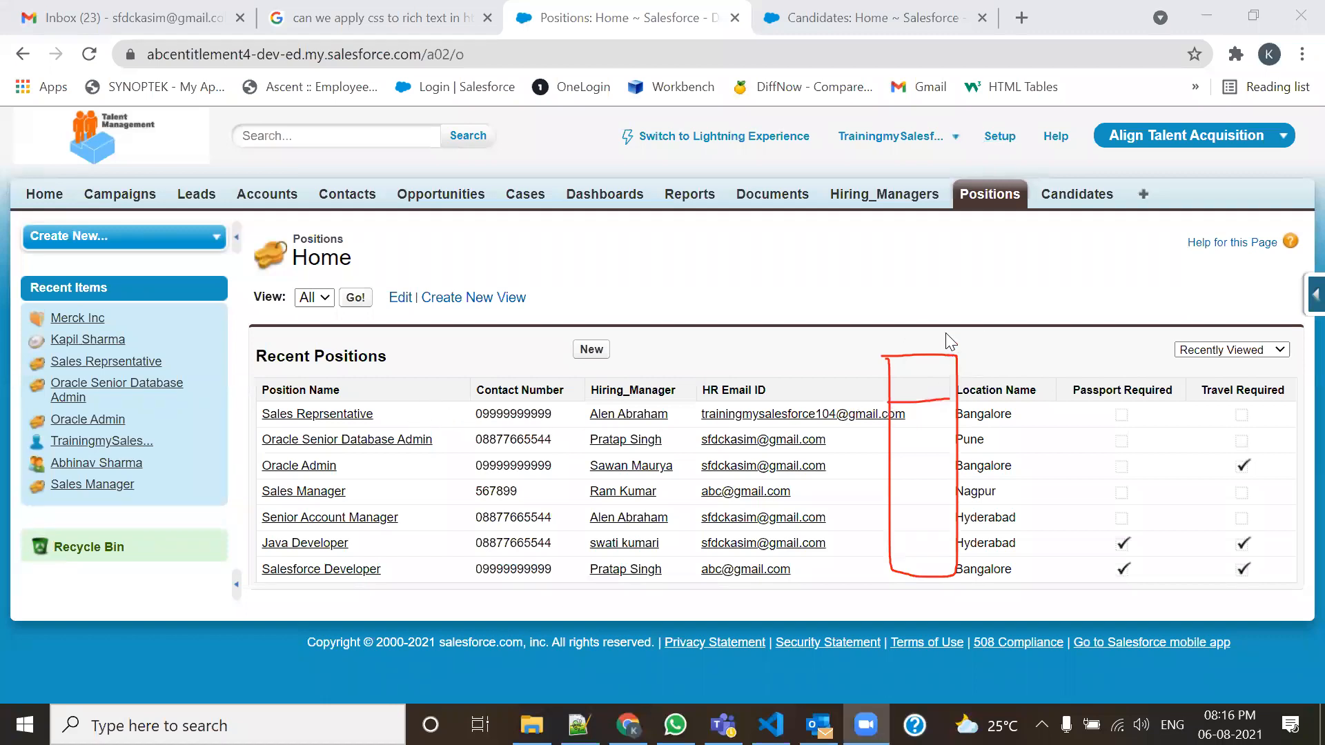
{"action": "left_click", "coordinate": [620, 710]}
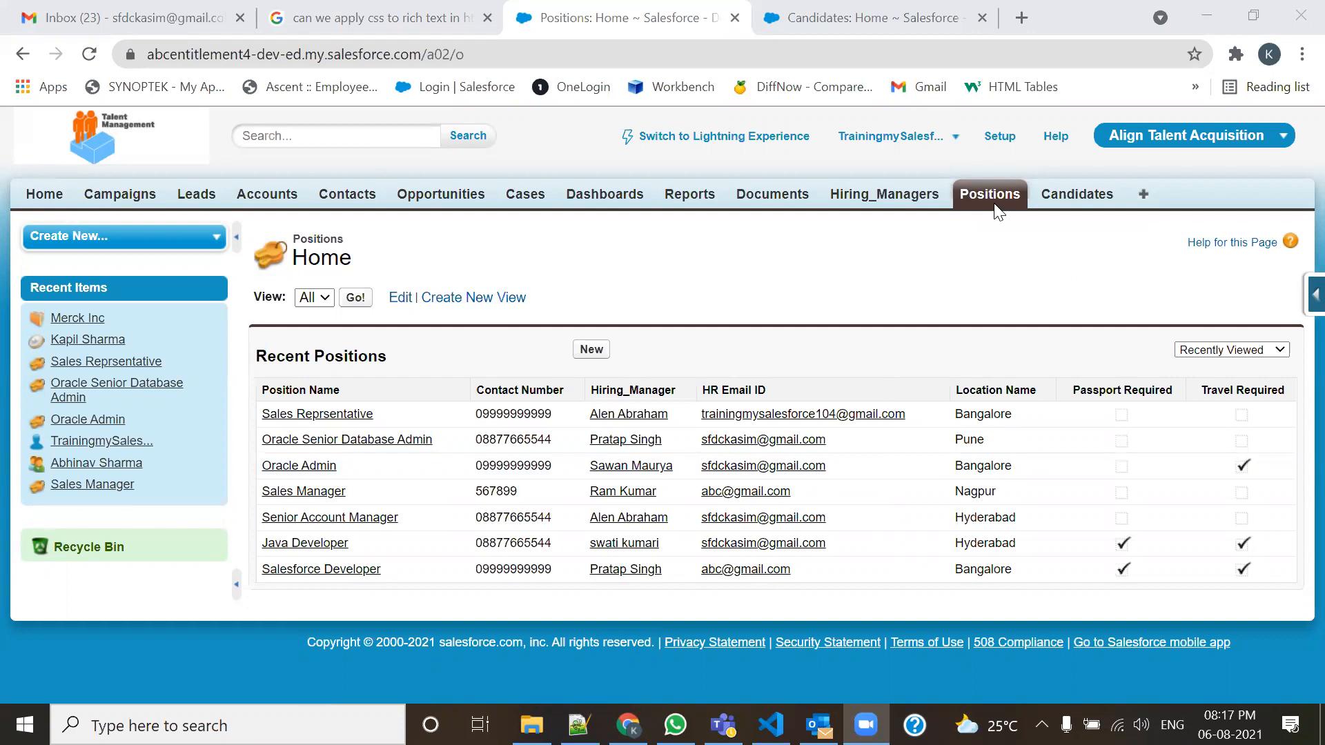
Start a new Roll-Up Summary field on the Position object.
{"action": "left_click", "coordinate": [1301, 302]}
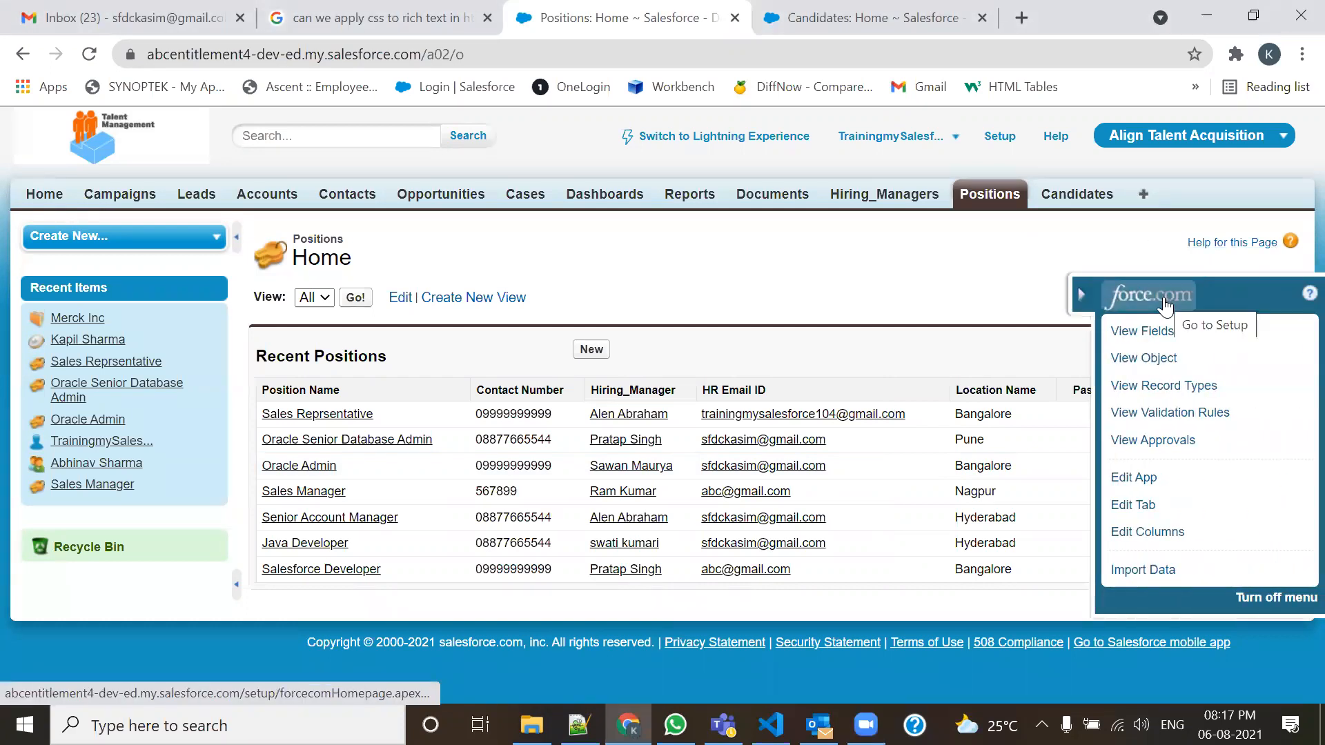
{"action": "mouse_move", "coordinate": [1150, 335]}
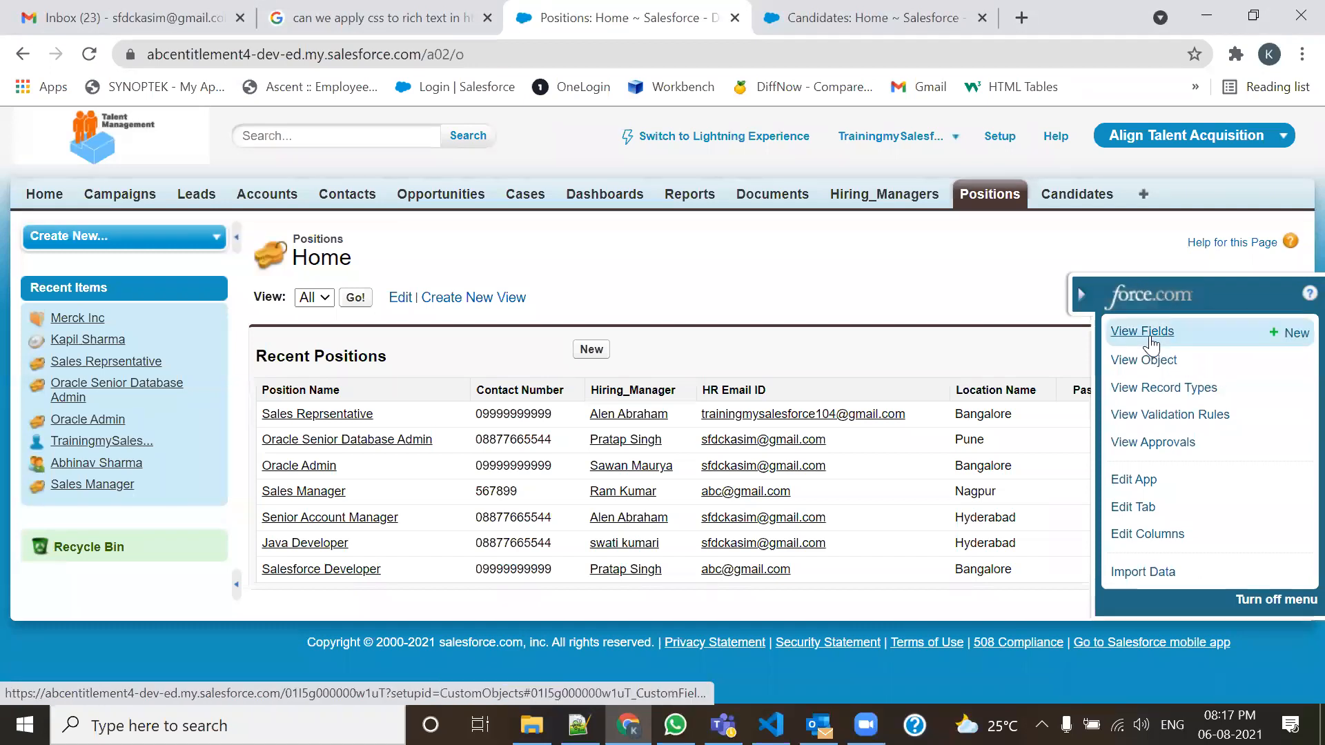
{"action": "left_click", "coordinate": [1283, 337]}
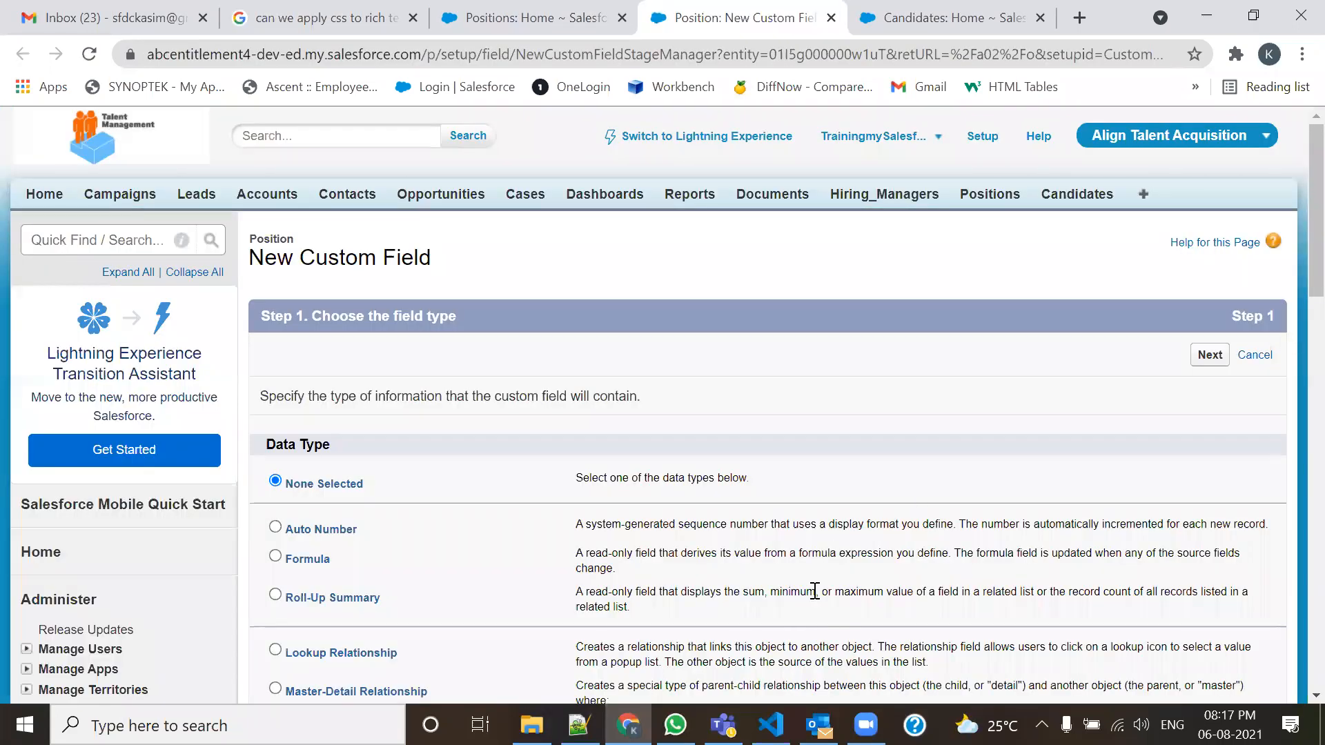
{"action": "scroll", "coordinate": [756, 510], "scroll_direction": "down", "scroll_amount": 3}
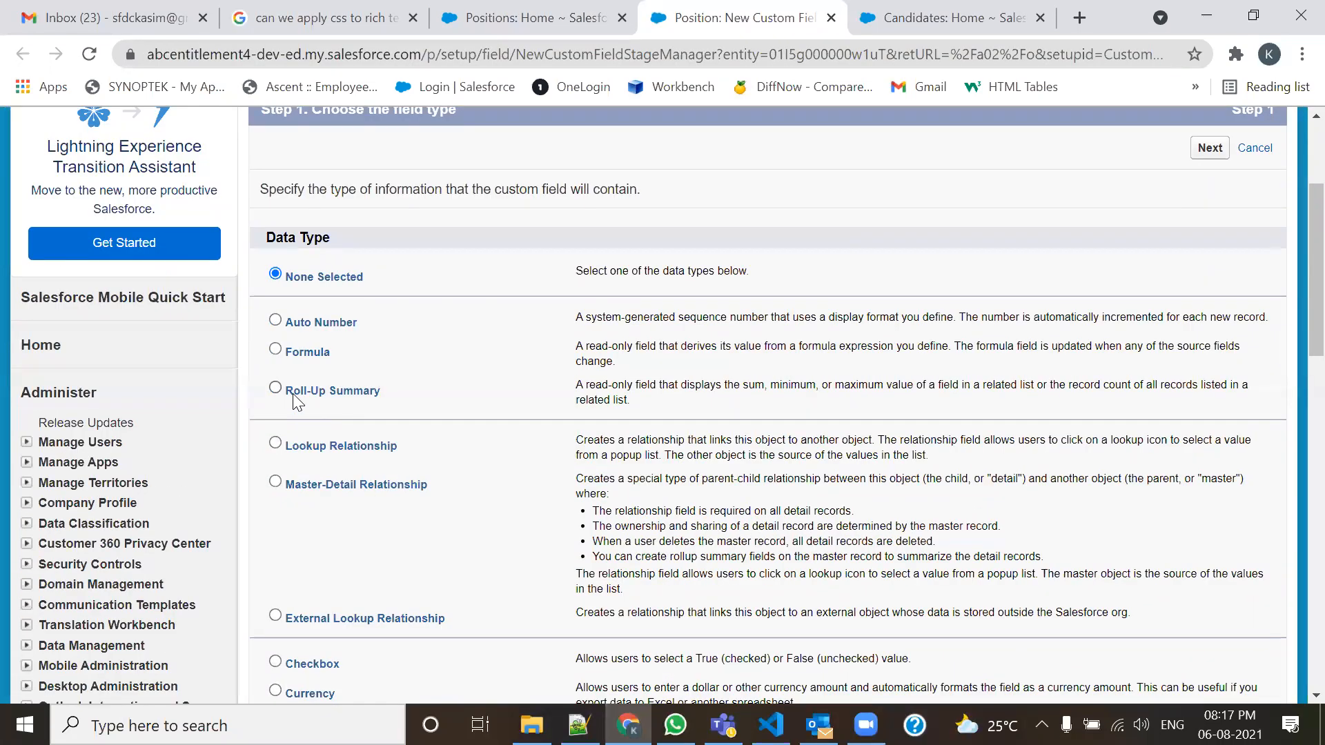
{"action": "left_click", "coordinate": [275, 390]}
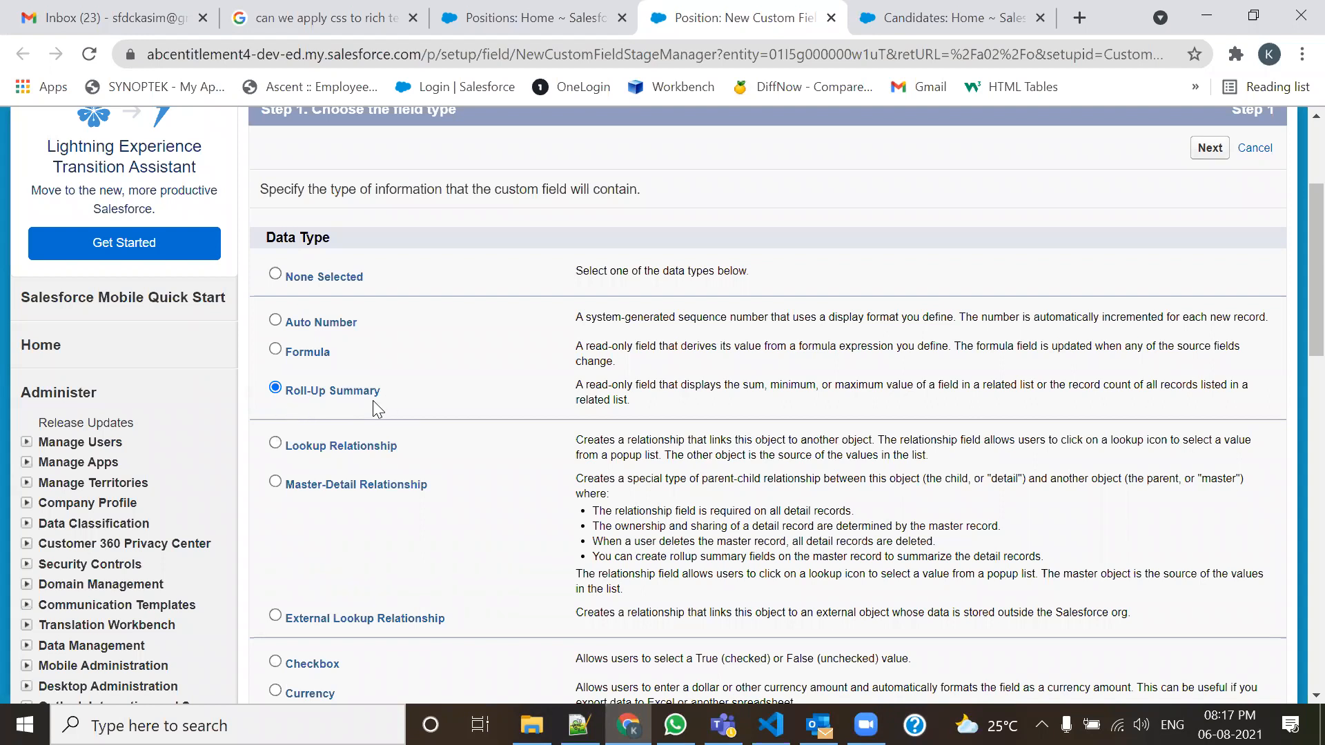
{"action": "left_click", "coordinate": [1210, 148]}
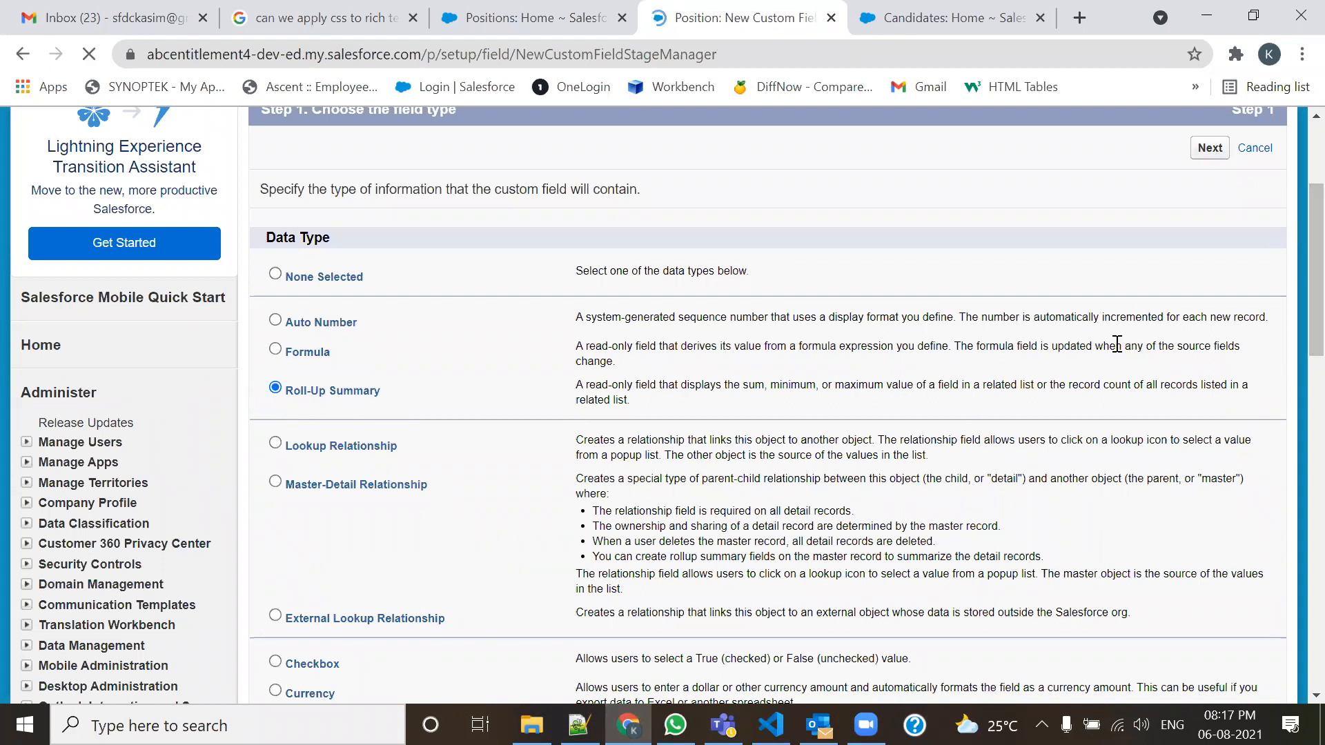
Label the field Candidate Count so the field name fills in as Candidate_Count.
{"action": "left_click", "coordinate": [587, 398]}
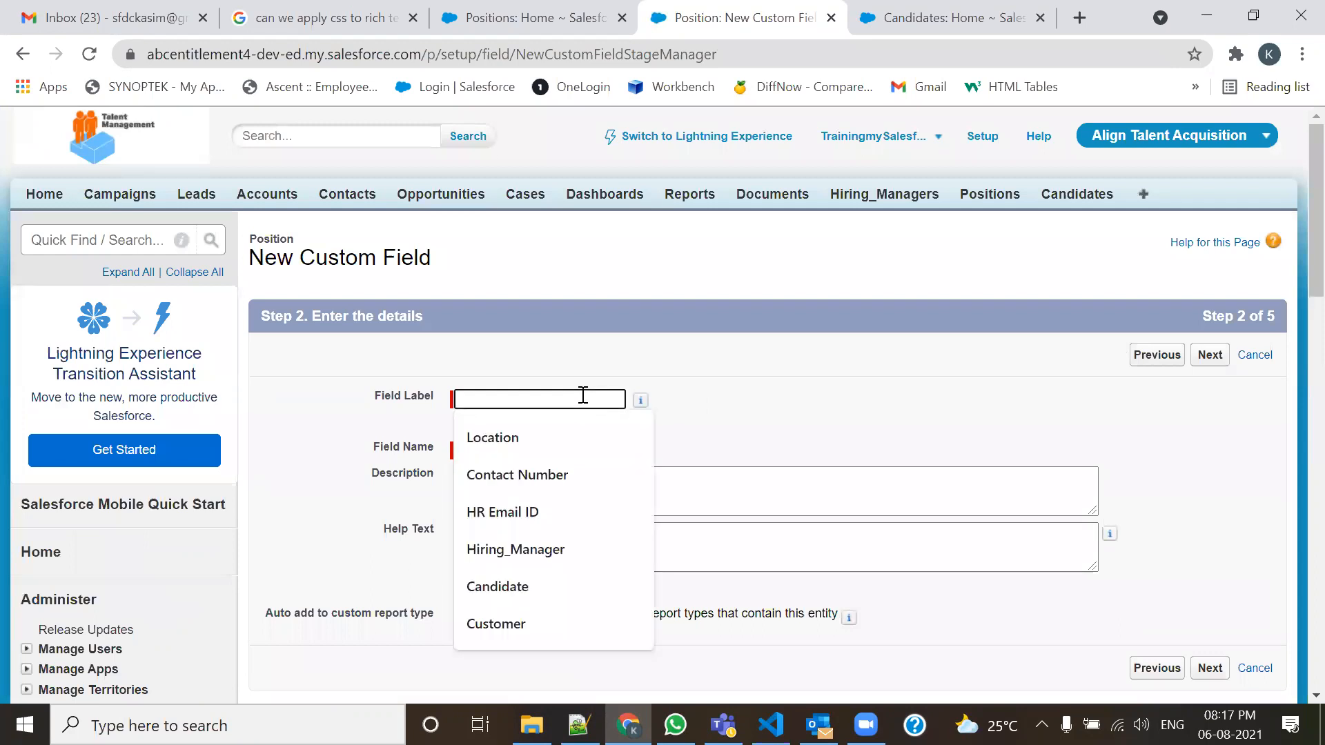
{"action": "type", "text": "Cand"}
{"action": "key", "text": "Down"}
{"action": "key", "text": "Down"}
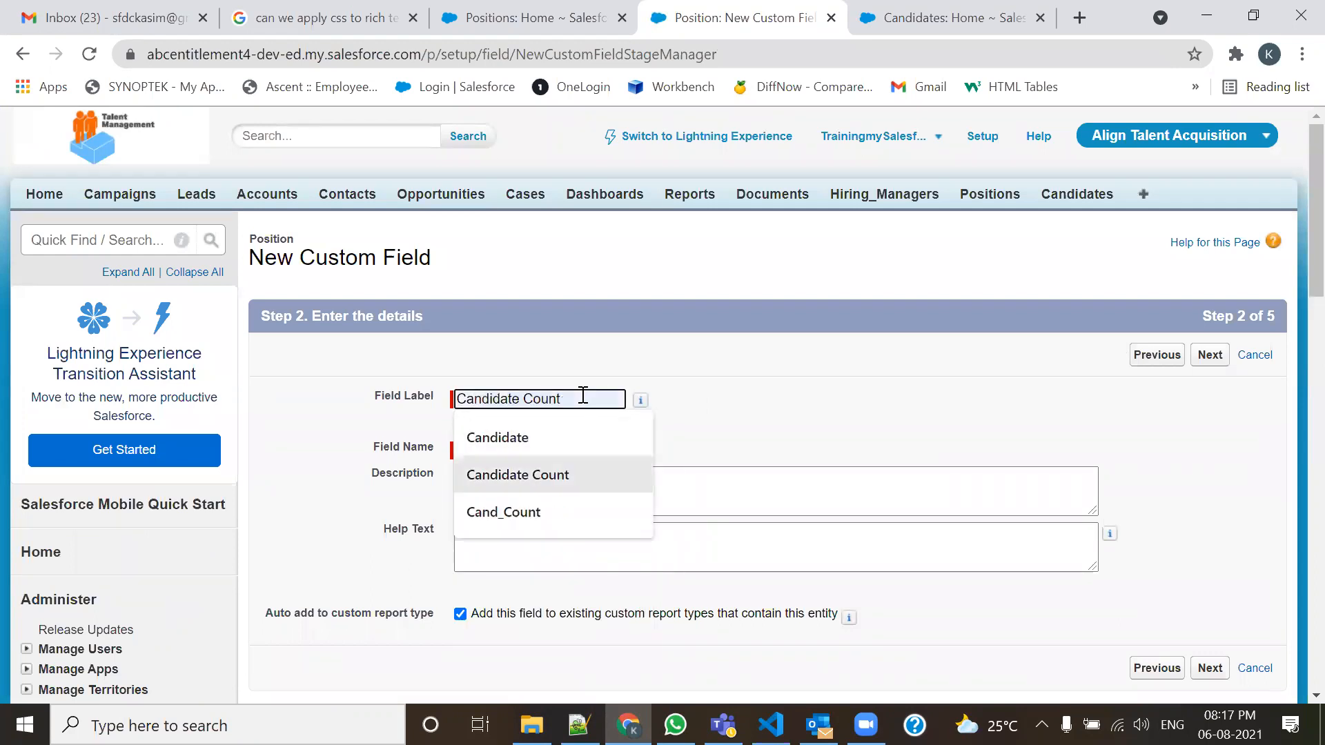
{"action": "key", "text": "Return"}
{"action": "key", "text": "Tab"}
{"action": "scroll", "coordinate": [780, 435], "scroll_direction": "down", "scroll_amount": 1}
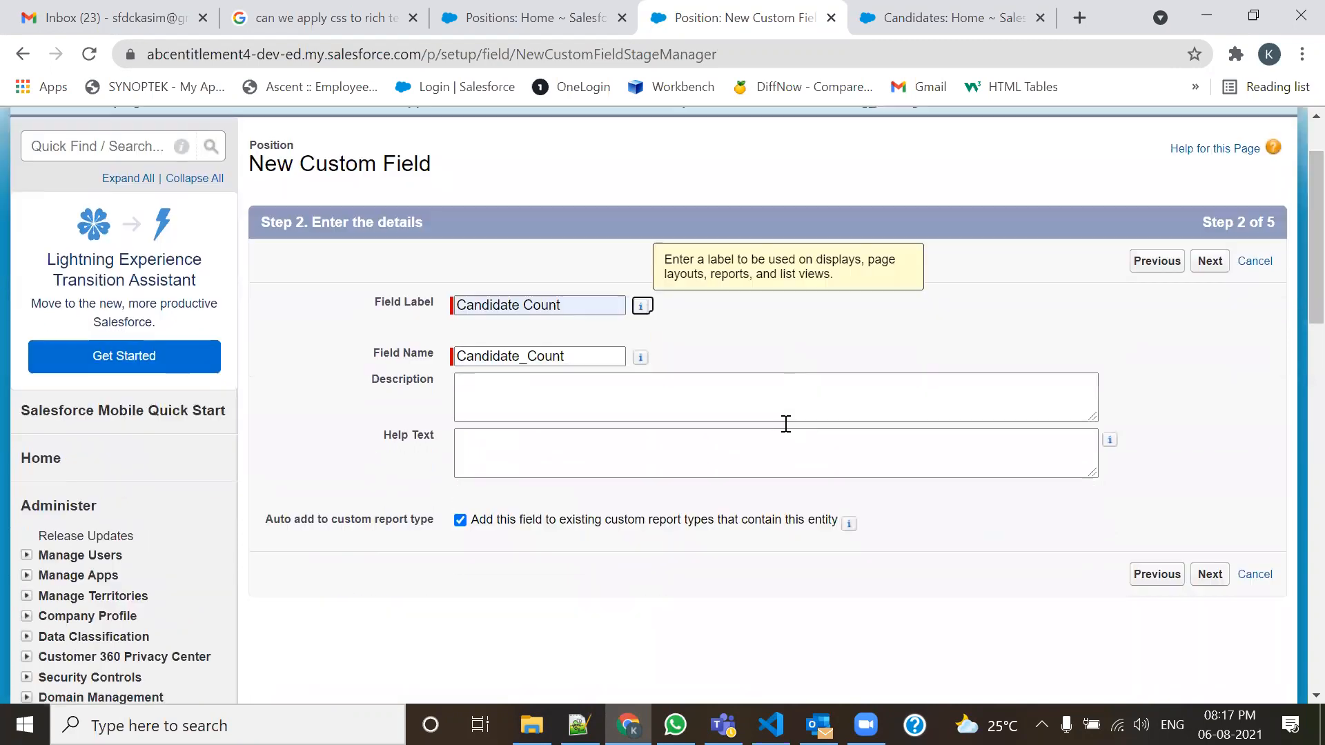
Advance the wizard to step 3 and highlight the Position master-object line in the Notepad++ notes.
{"action": "left_click", "coordinate": [1209, 254]}
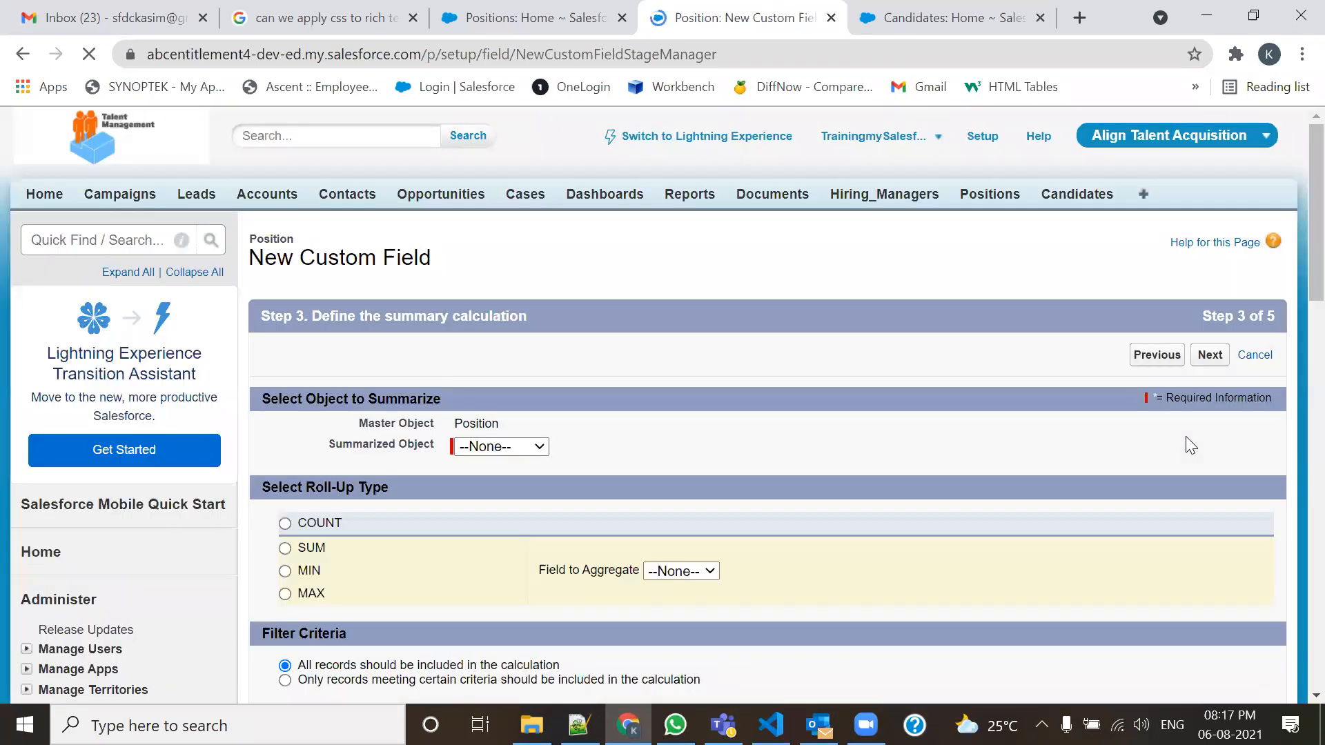
{"action": "scroll", "coordinate": [924, 390], "scroll_direction": "down", "scroll_amount": 2}
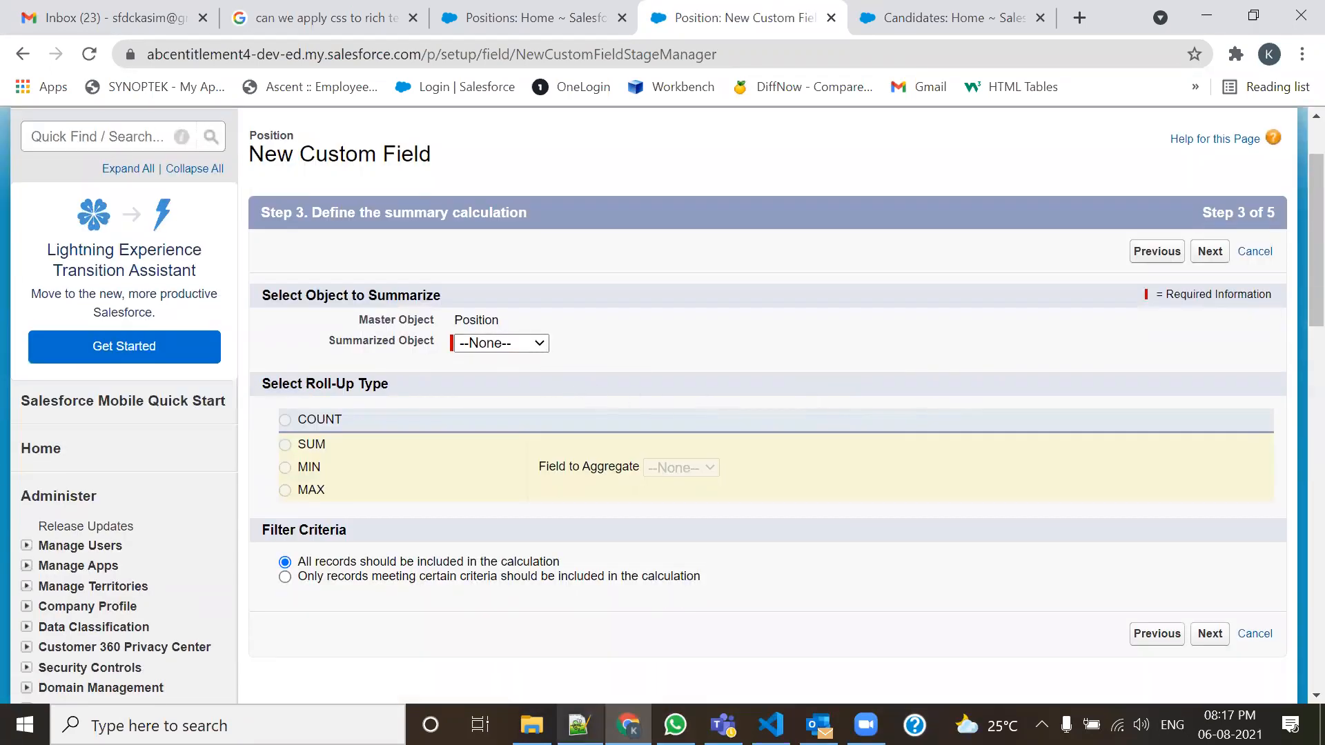
{"action": "left_click", "coordinate": [578, 724]}
{"action": "left_click_drag", "start_coordinate": [150, 323], "coordinate": [569, 319]}
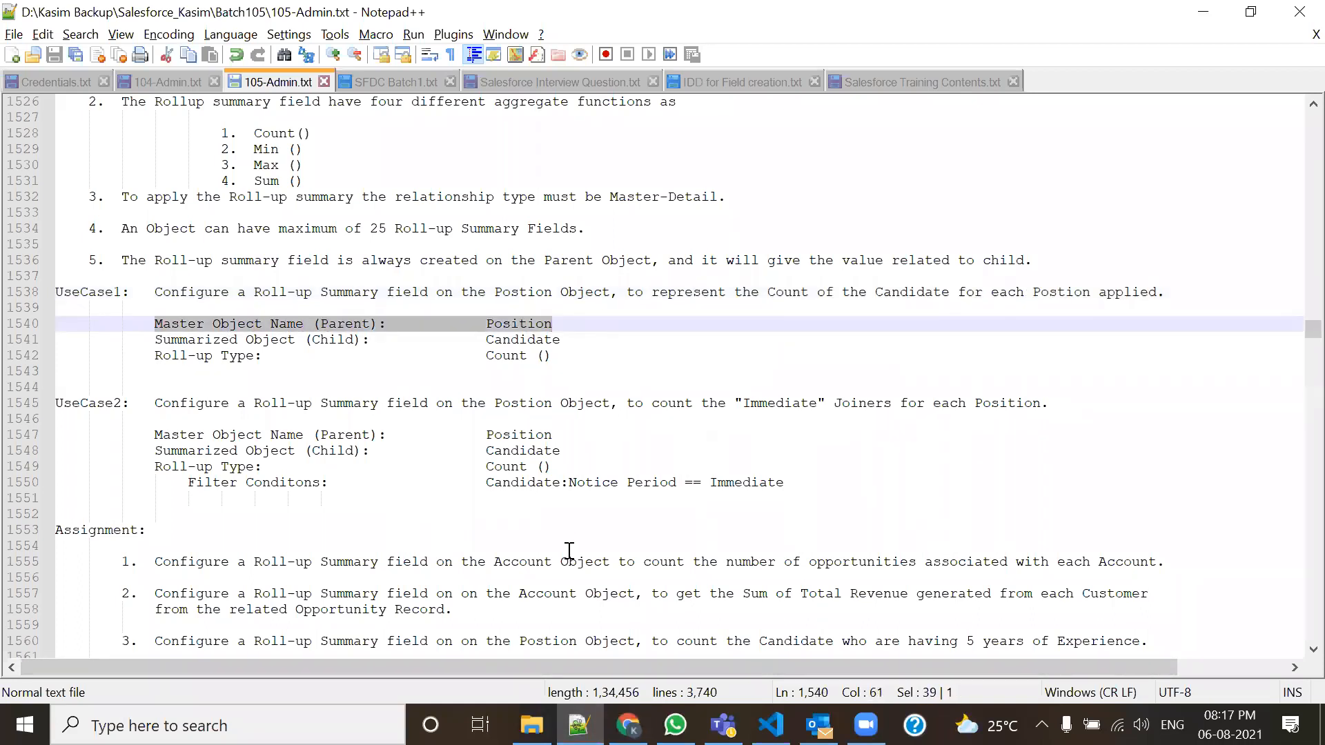
Highlight the Candidate and Count () note lines, insert a blank line after Sum (), and return to Salesforce.
{"action": "left_click_drag", "start_coordinate": [157, 341], "coordinate": [586, 334]}
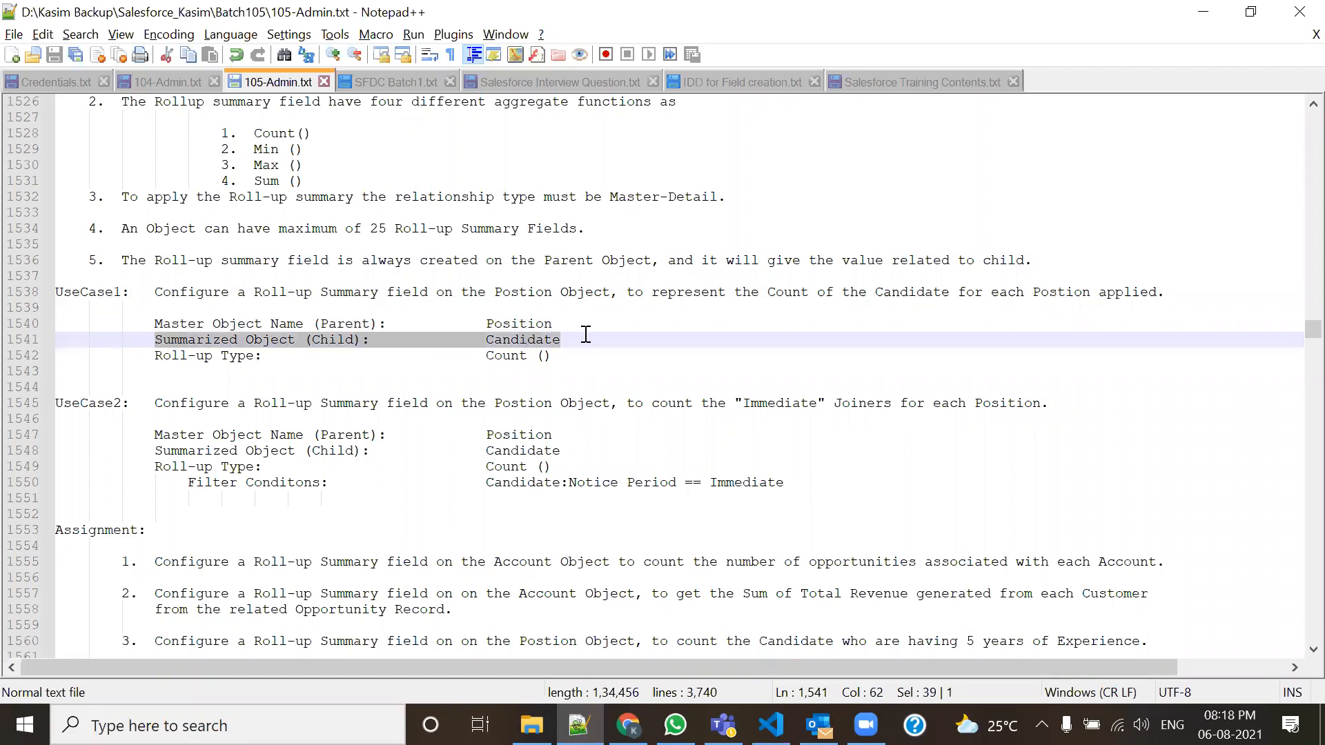
{"action": "left_click_drag", "start_coordinate": [156, 354], "coordinate": [619, 351]}
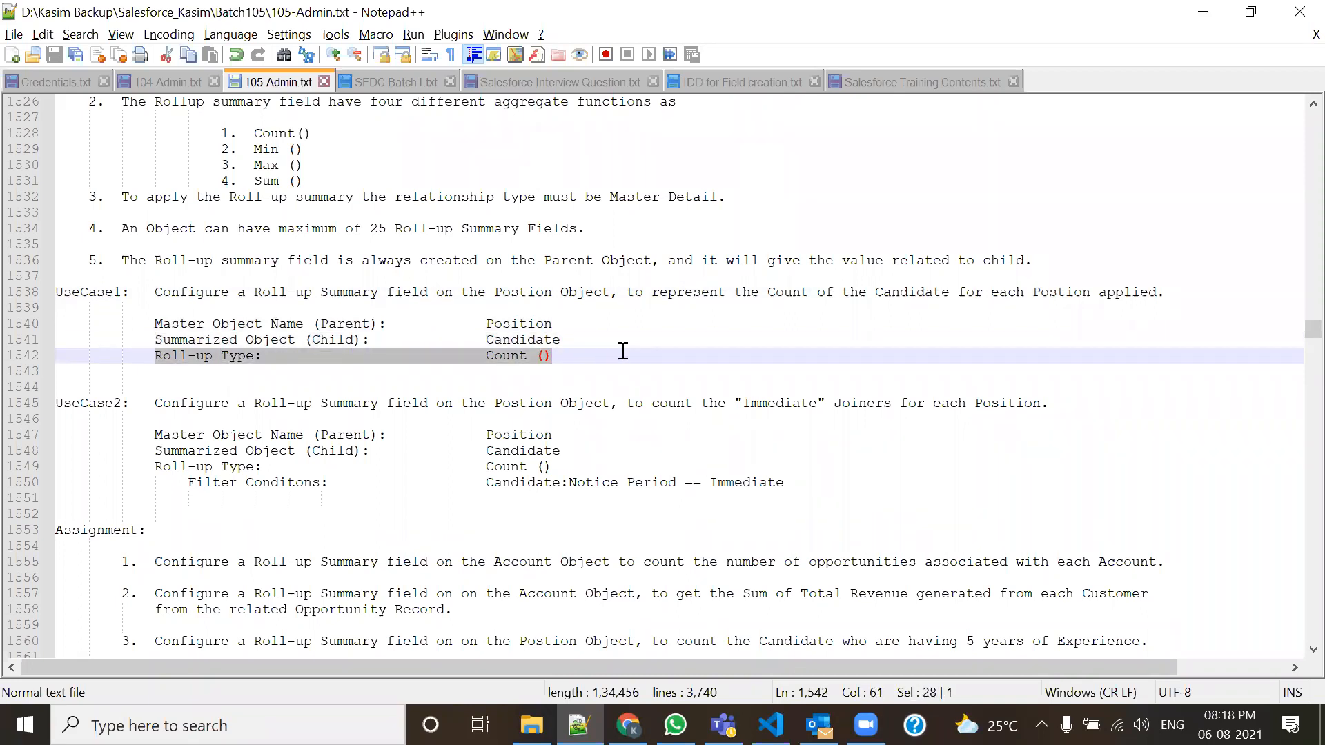
{"action": "left_click_drag", "start_coordinate": [309, 185], "coordinate": [226, 156]}
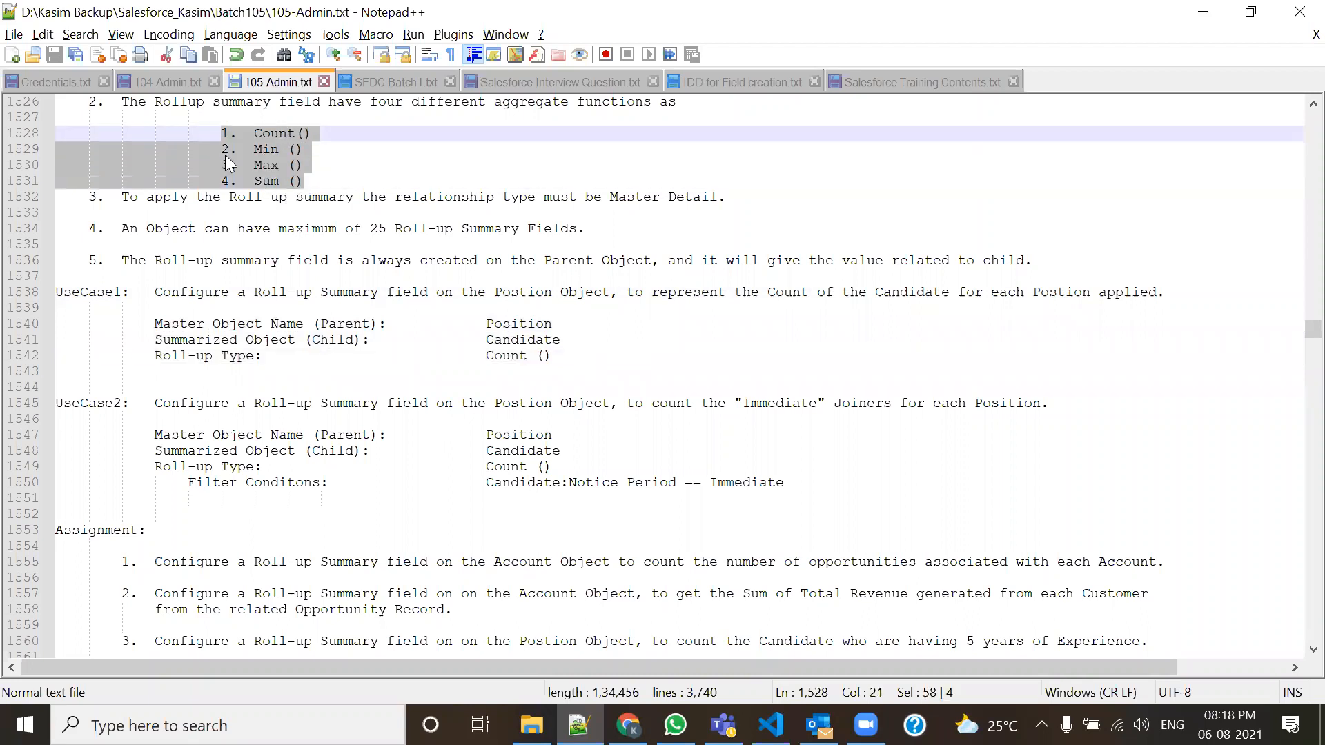
{"action": "left_click", "coordinate": [335, 191]}
{"action": "left_click", "coordinate": [345, 181]}
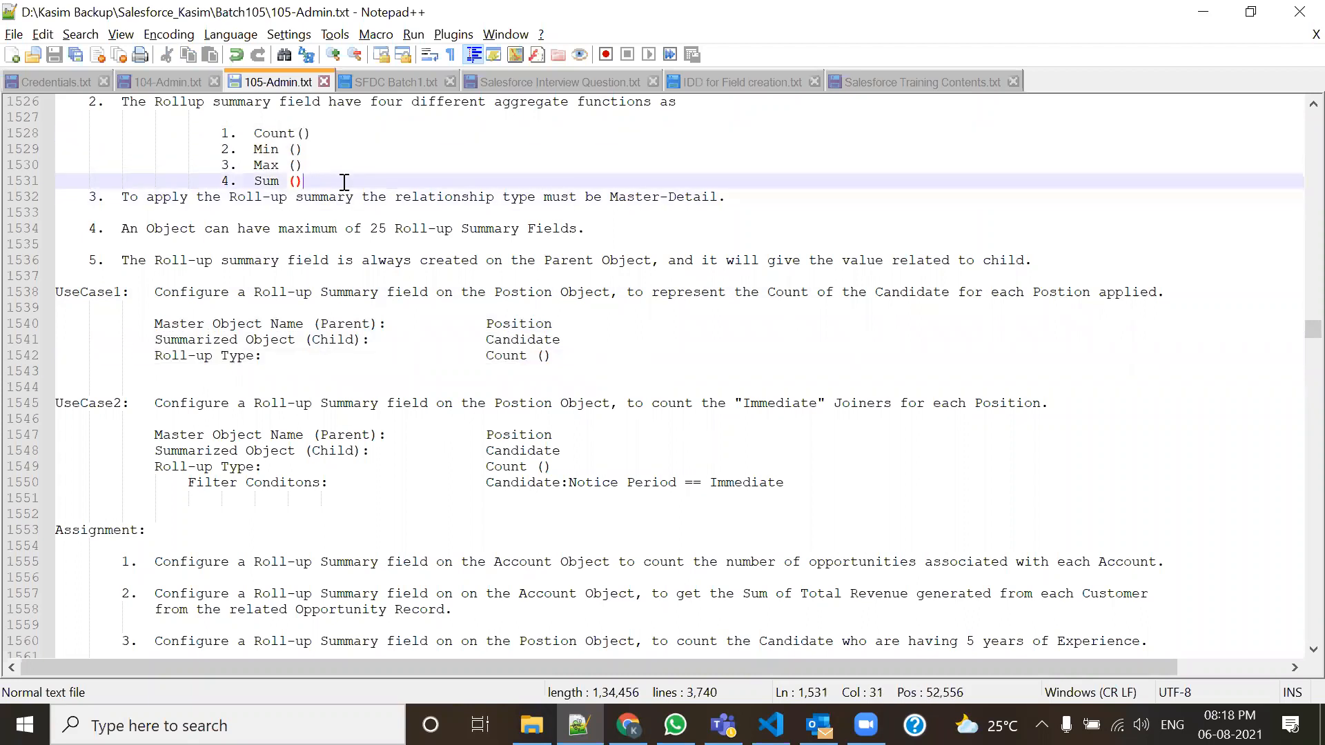
{"action": "key", "text": "Return"}
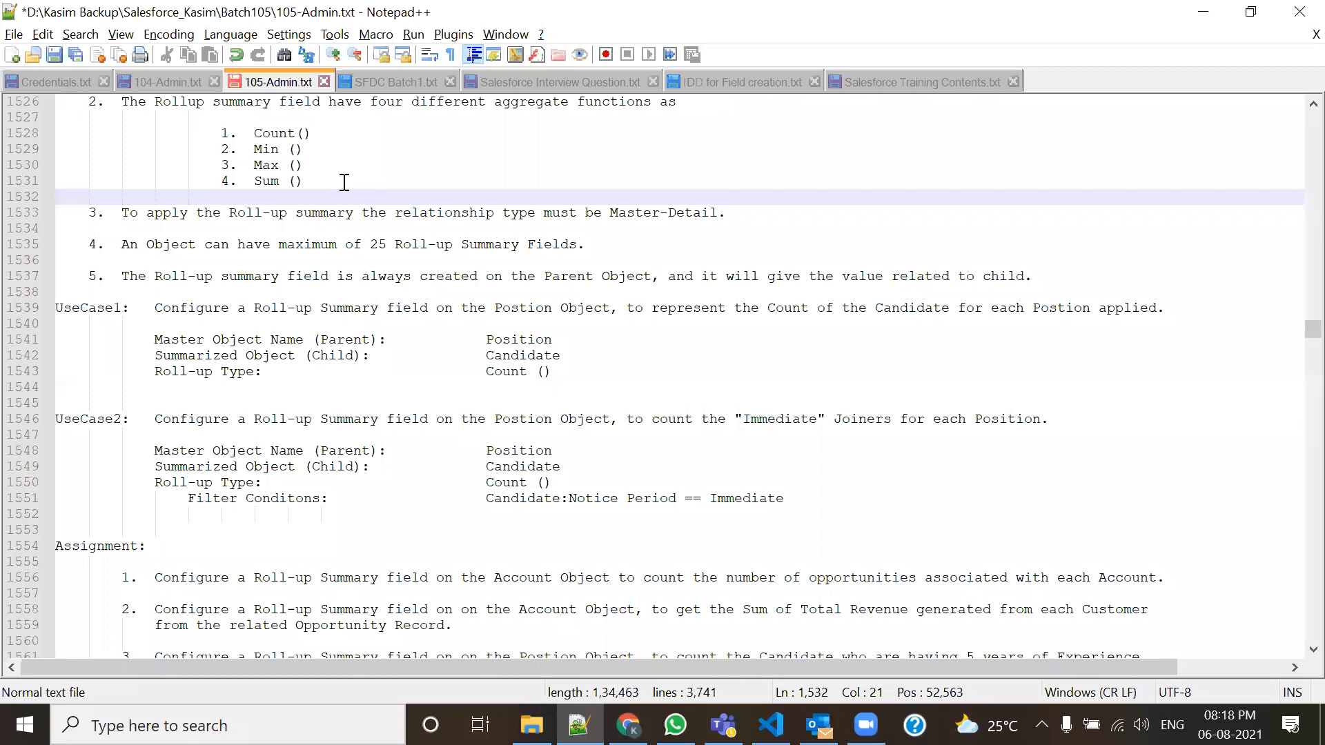
{"action": "key", "text": "alt+Tab"}
Set the roll-up to COUNT over all Candidates records and continue to field-level security.
{"action": "left_click", "coordinate": [522, 345]}
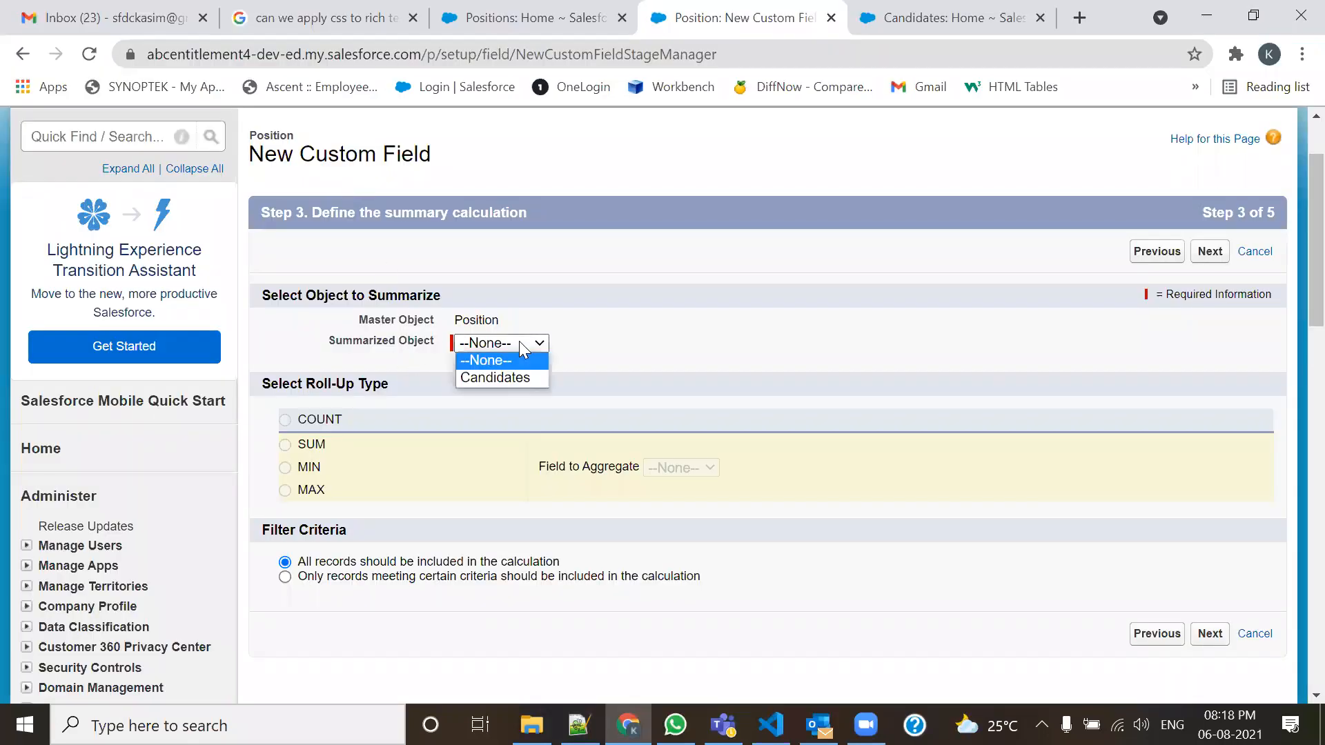
{"action": "left_click", "coordinate": [503, 378]}
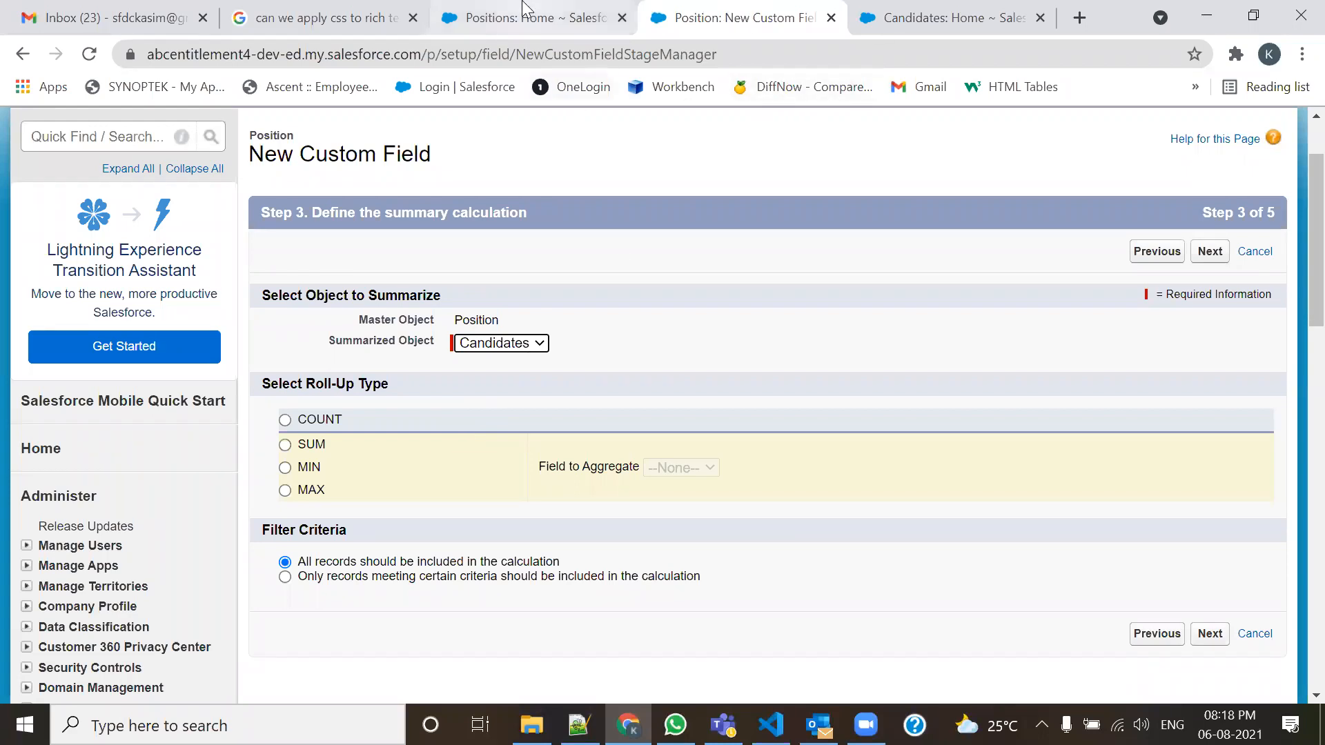
{"action": "left_click", "coordinate": [483, 17]}
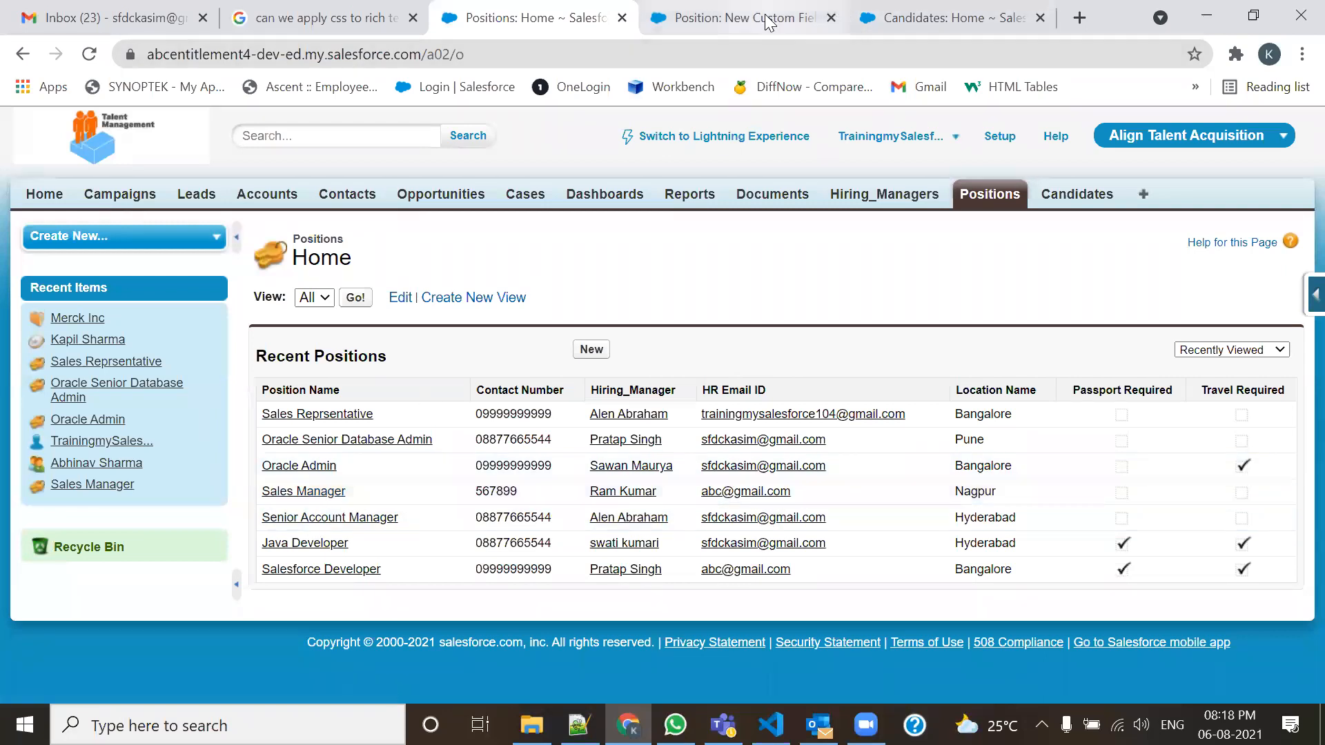
{"action": "left_click", "coordinate": [731, 17]}
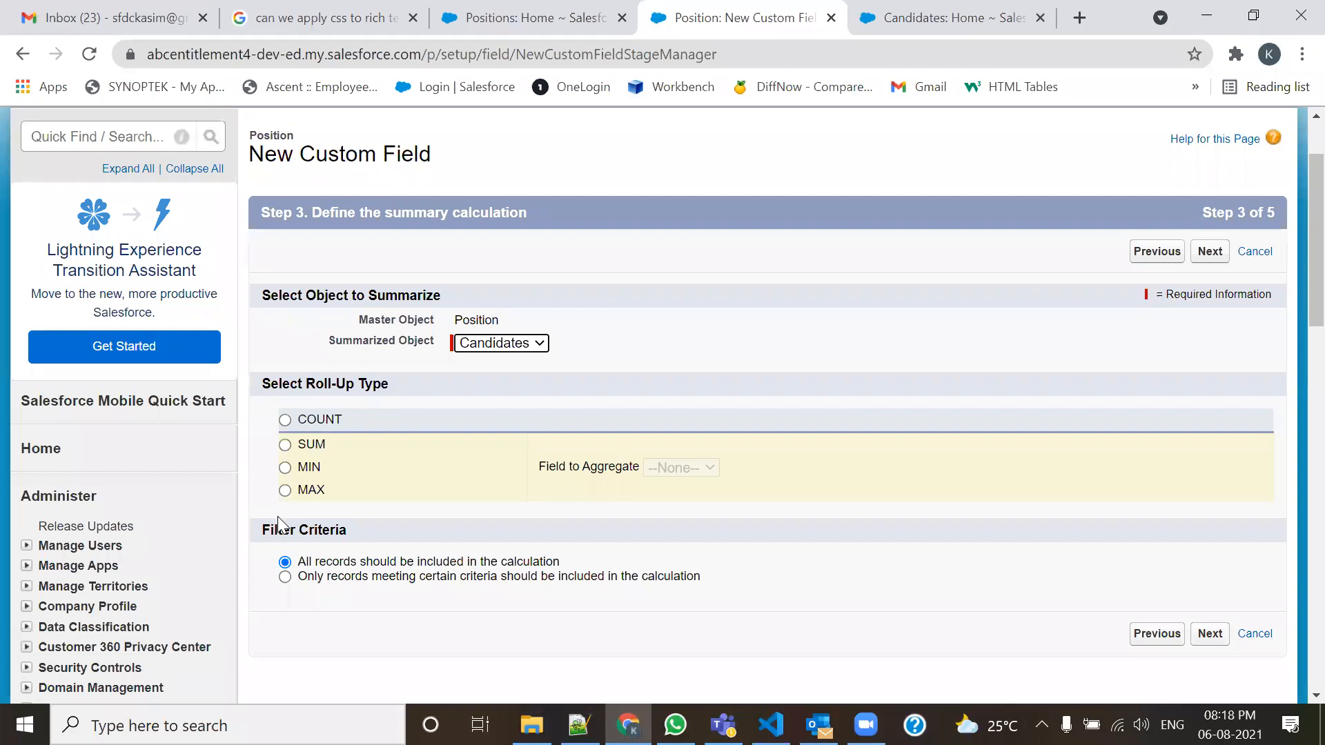
{"action": "left_click", "coordinate": [290, 424]}
{"action": "scroll", "coordinate": [469, 552], "scroll_direction": "down", "scroll_amount": 1}
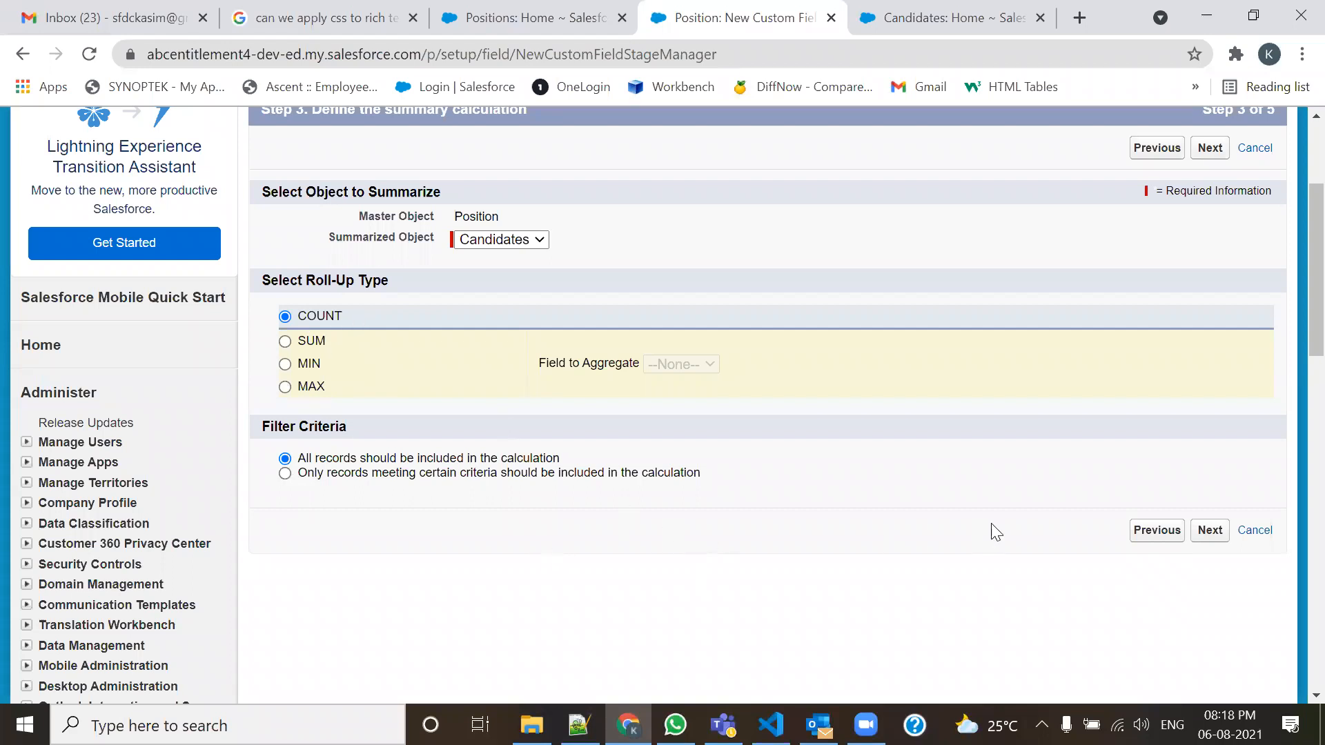
{"action": "left_click", "coordinate": [1209, 531]}
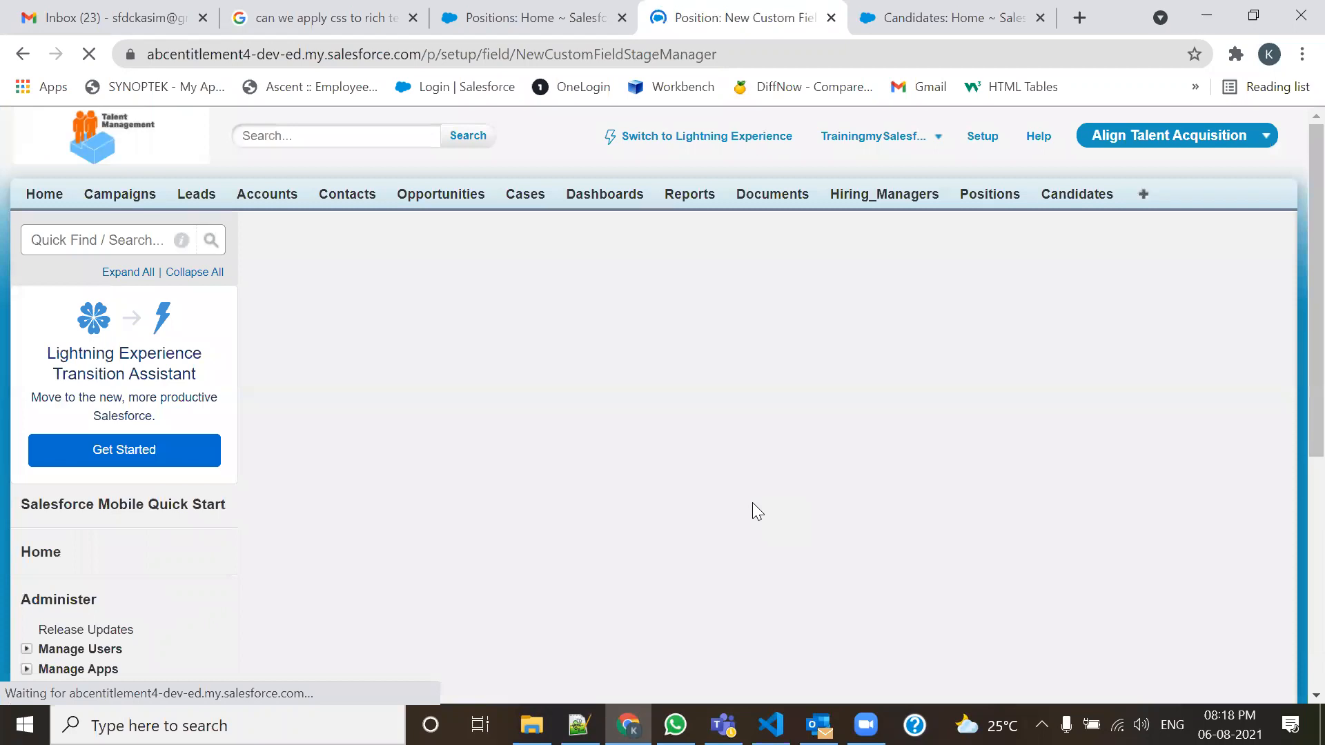
Make the Candidate Count field visible to every profile.
{"action": "scroll", "coordinate": [754, 504], "scroll_direction": "down", "scroll_amount": 1}
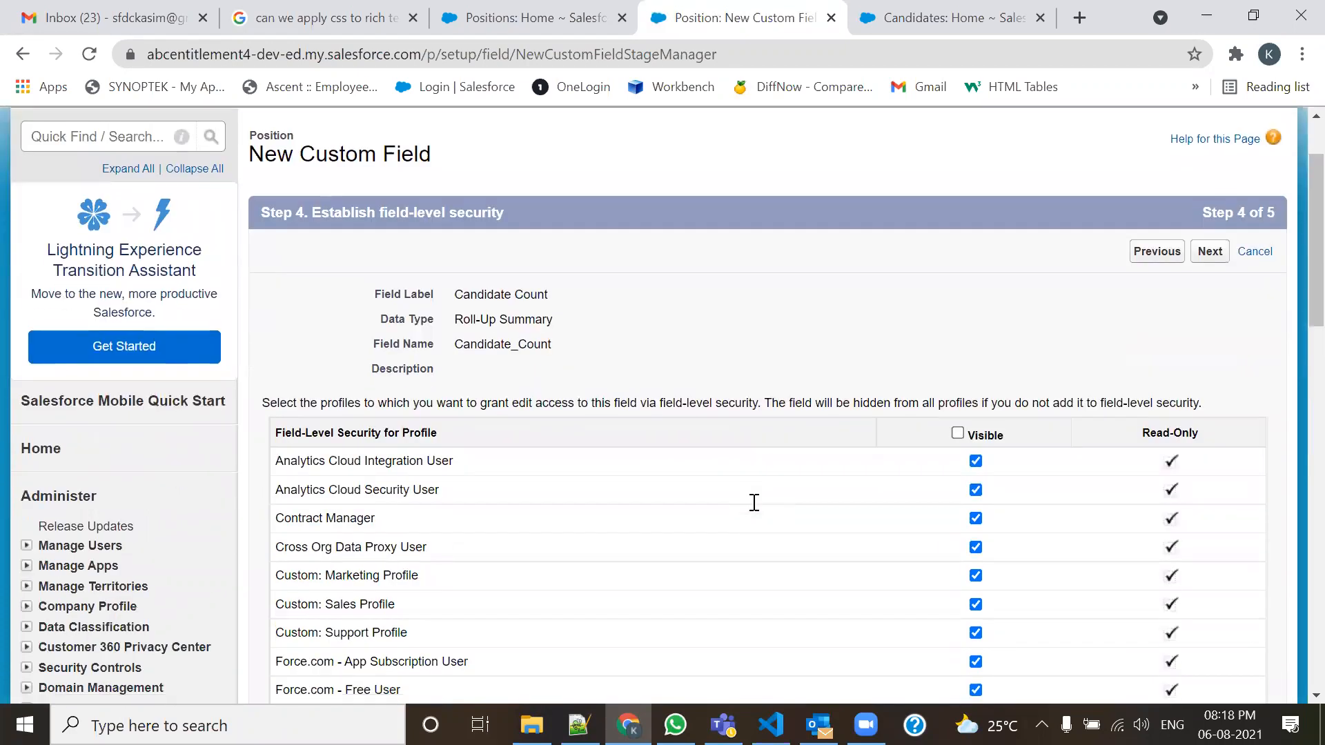
{"action": "left_click", "coordinate": [958, 433]}
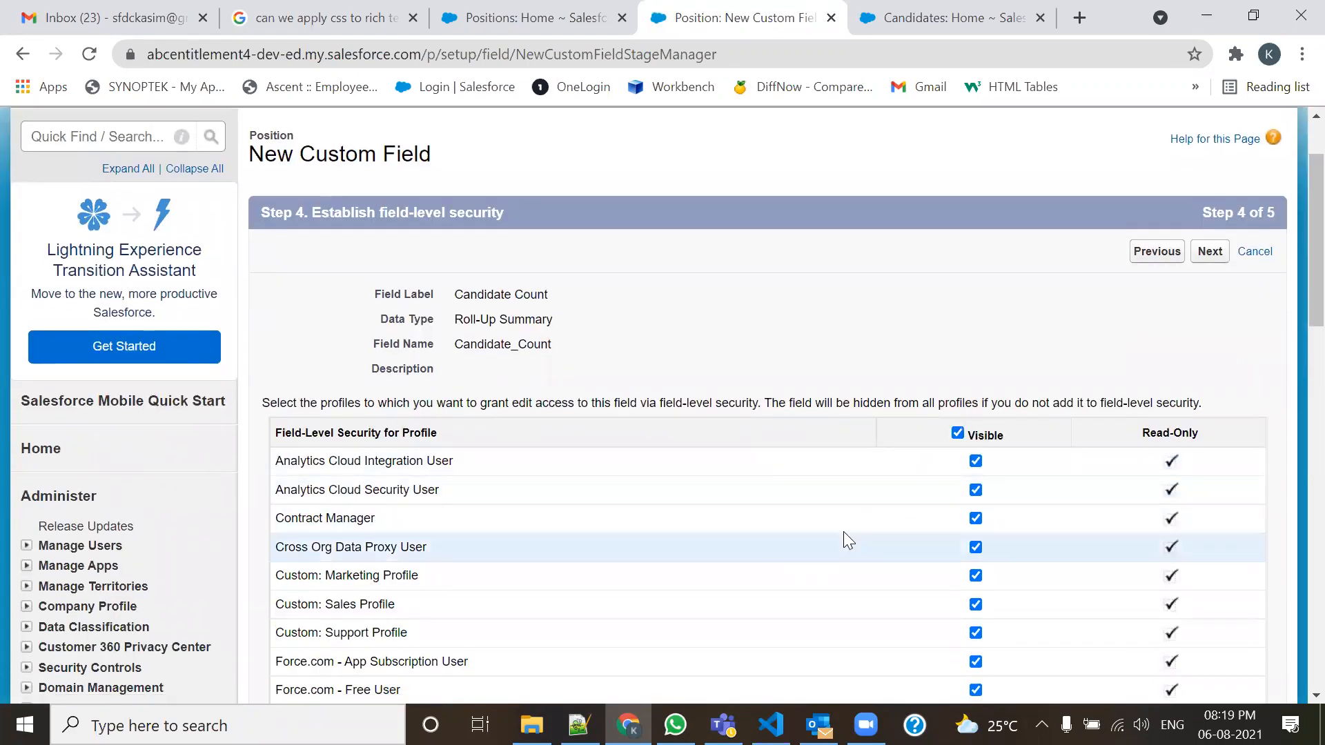
{"action": "scroll", "coordinate": [864, 528], "scroll_direction": "down", "scroll_amount": 3}
{"action": "scroll", "coordinate": [1187, 428], "scroll_direction": "up", "scroll_amount": 5}
{"action": "left_click", "coordinate": [1216, 356]}
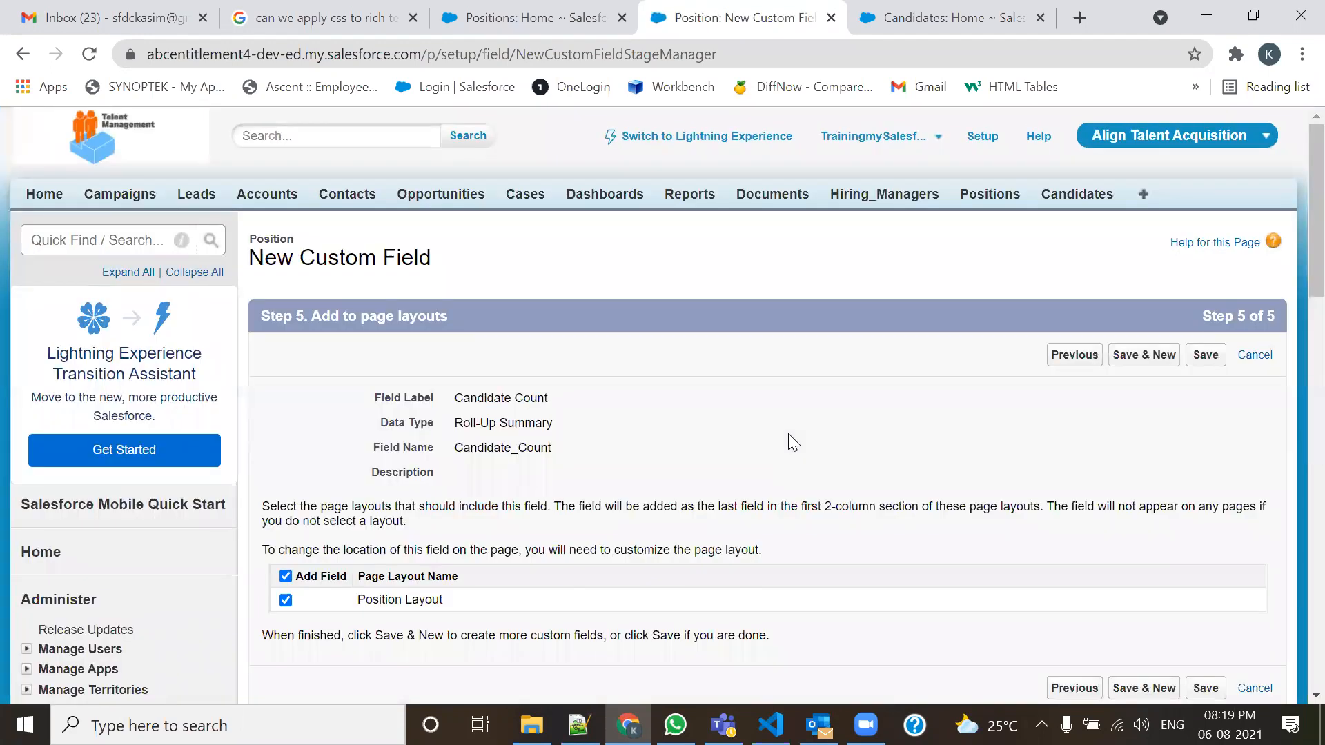
Keep Position Layout selected and save the Candidate Count field.
{"action": "scroll", "coordinate": [788, 435], "scroll_direction": "down", "scroll_amount": 1}
{"action": "scroll", "coordinate": [788, 434], "scroll_direction": "down", "scroll_amount": 1}
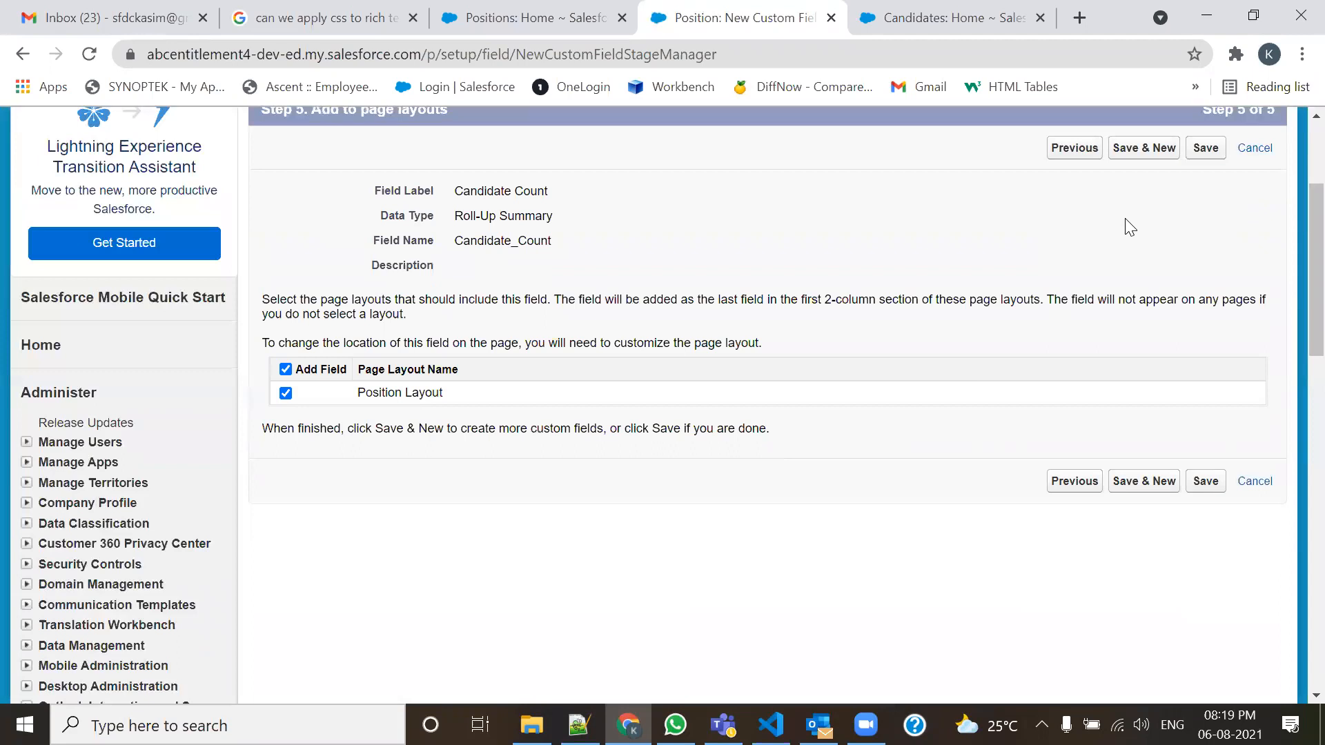
{"action": "left_click", "coordinate": [1205, 150]}
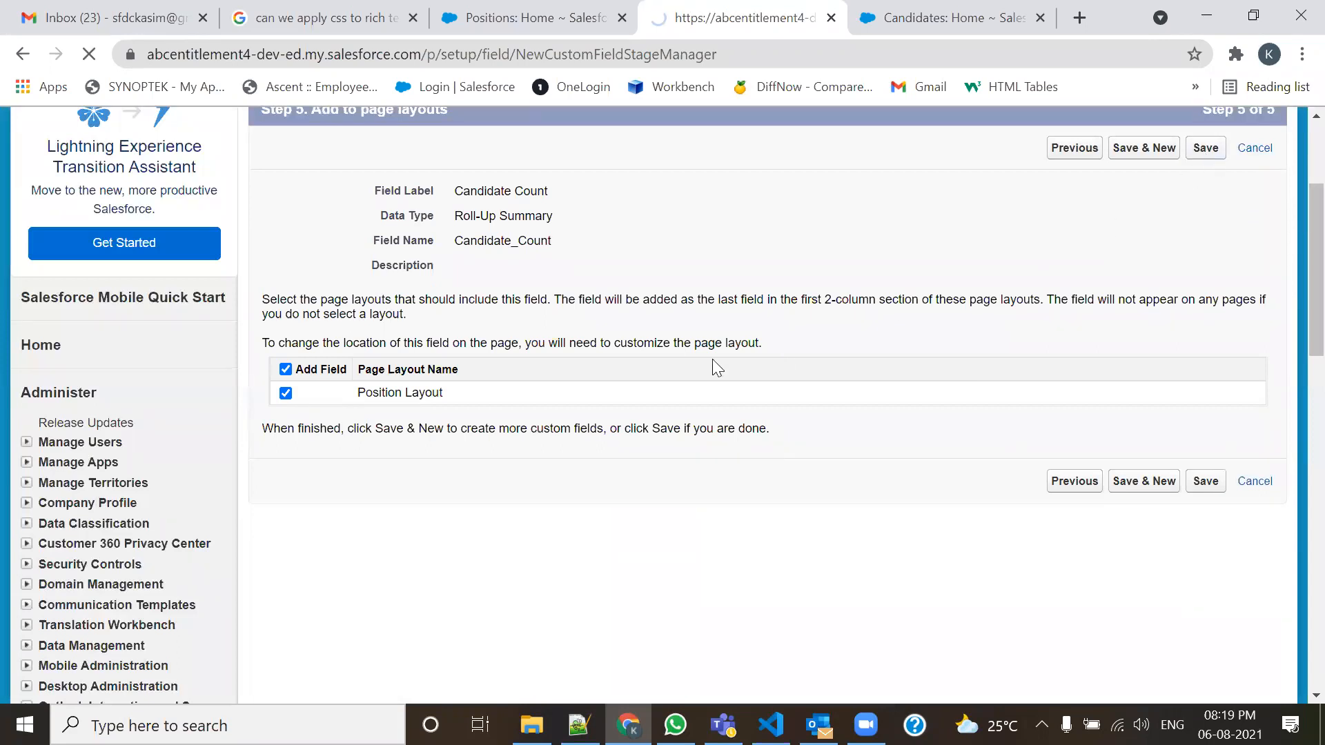
Reload Position's Custom Fields until Candidate Count finishes calculating, then return to Positions Home.
{"action": "scroll", "coordinate": [714, 364], "scroll_direction": "down", "scroll_amount": 5}
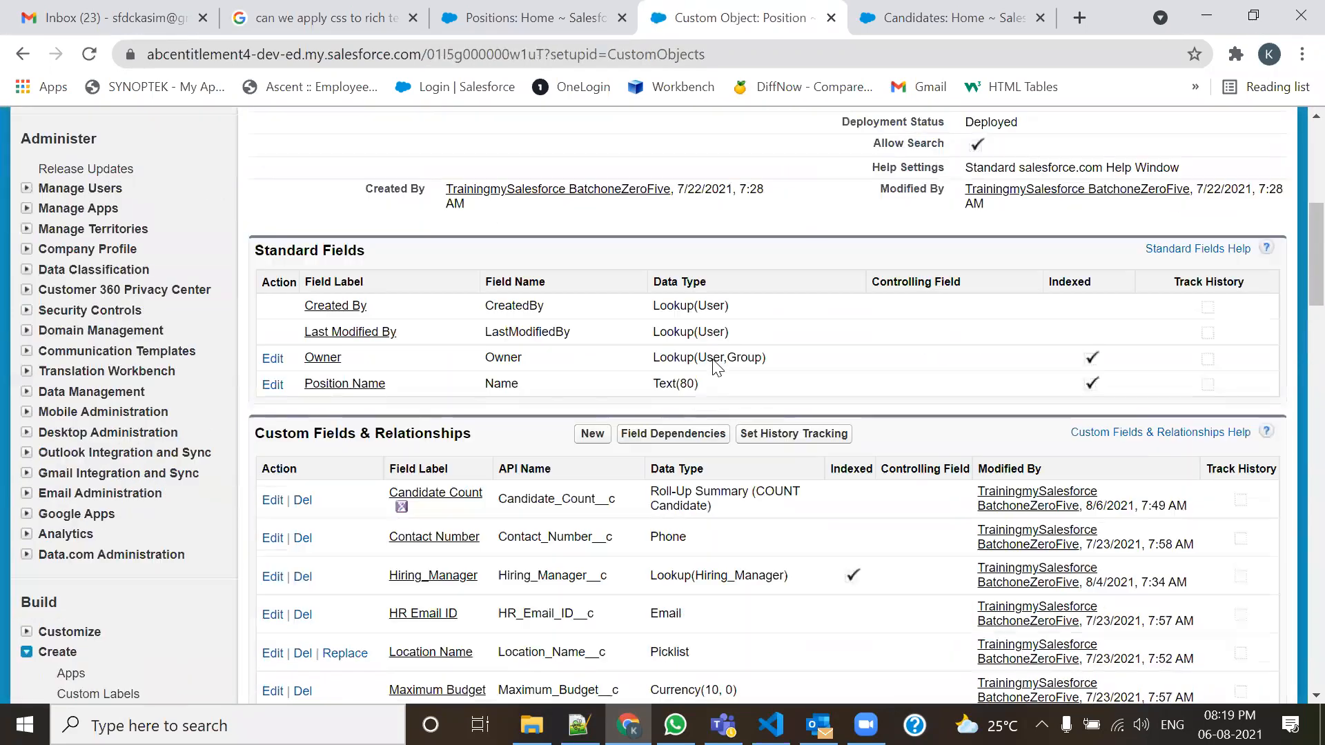
{"action": "scroll", "coordinate": [712, 365], "scroll_direction": "down", "scroll_amount": 1}
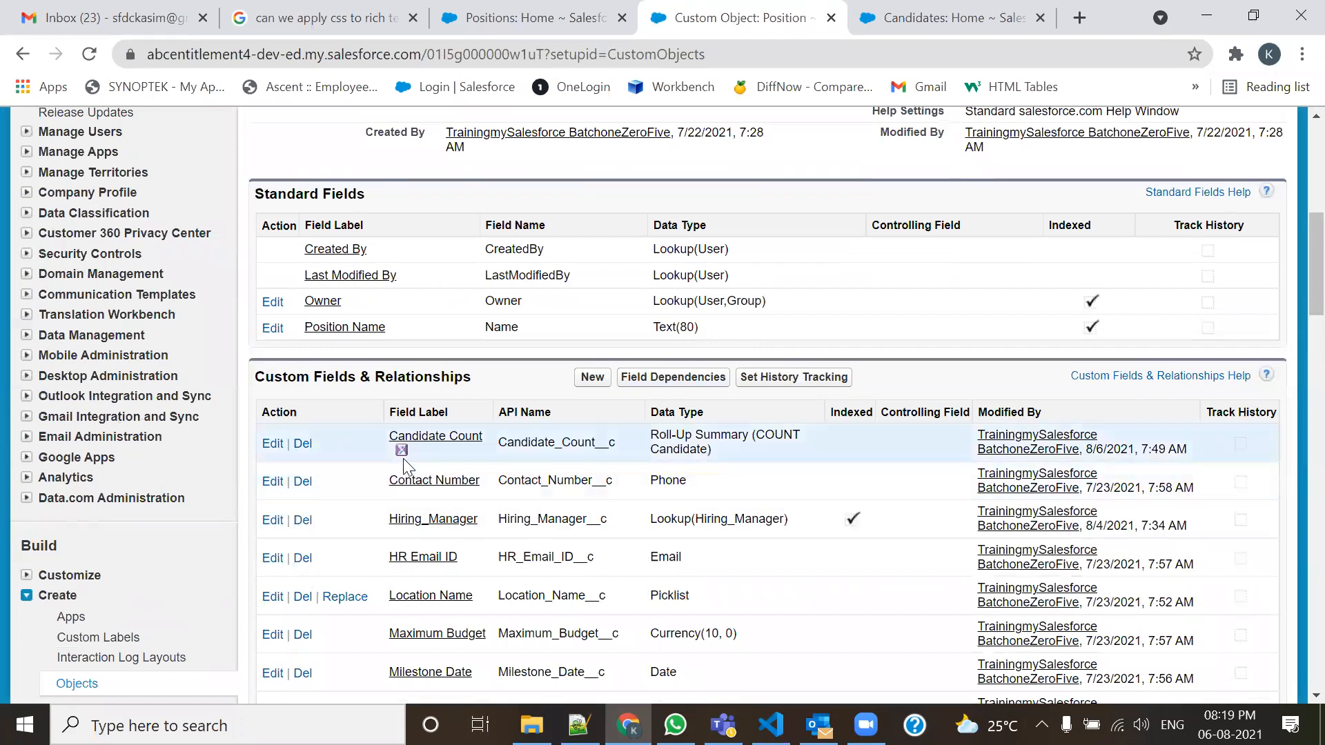
{"action": "mouse_move", "coordinate": [407, 459]}
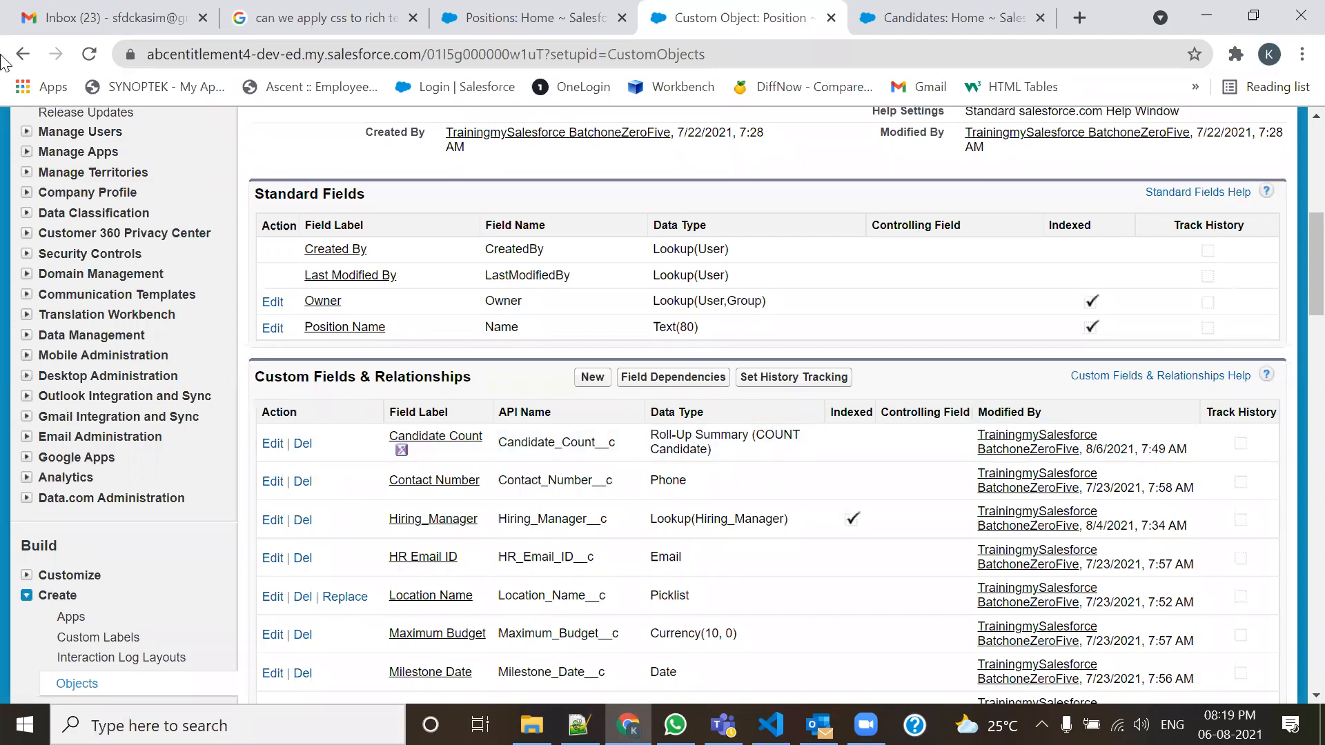
{"action": "left_click", "coordinate": [89, 55]}
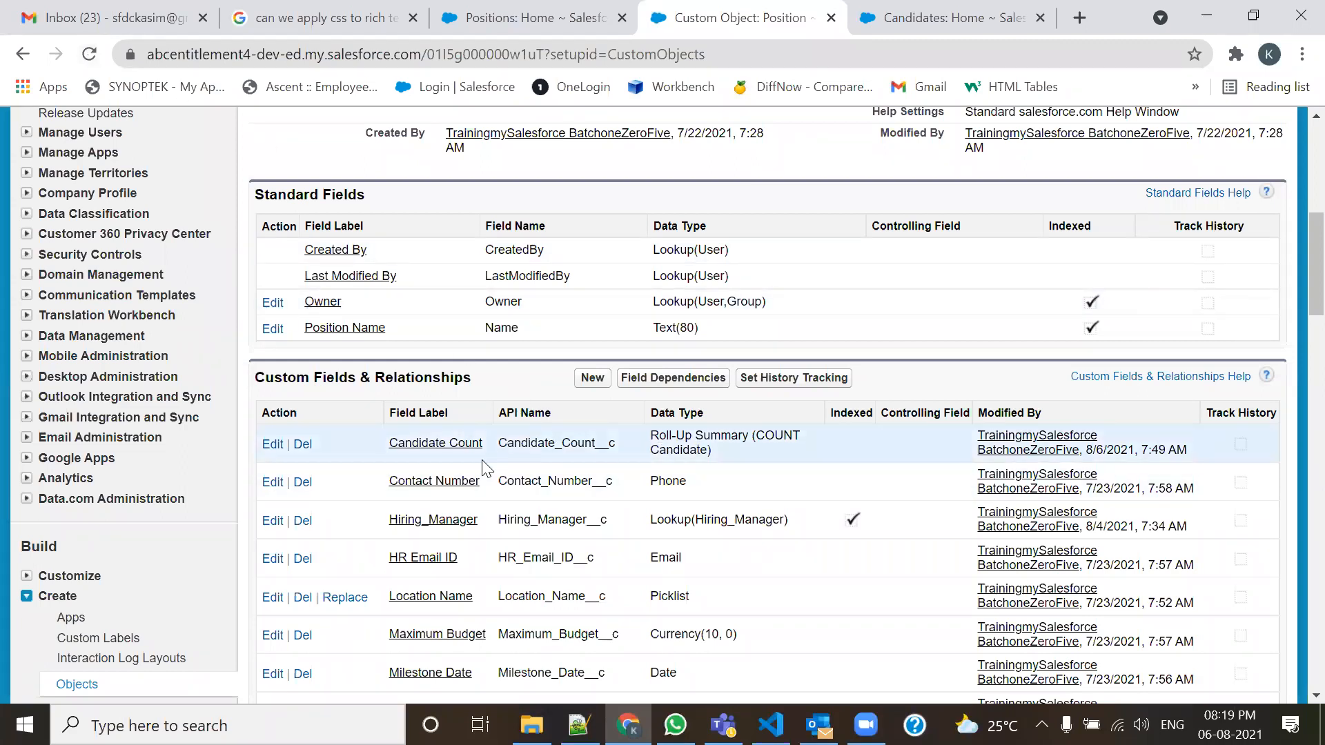
{"action": "left_click", "coordinate": [521, 12]}
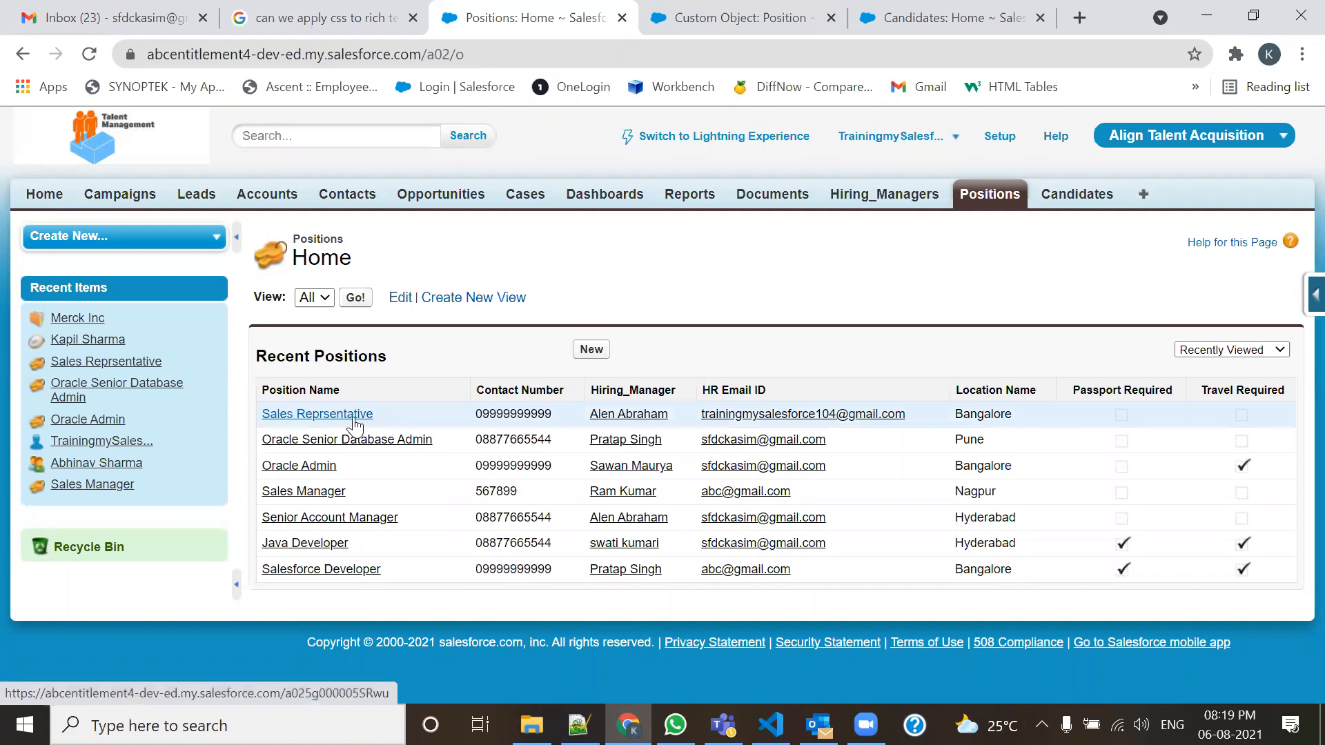
Close the setup and Candidates pages and confirm Sales Reprsentative has Candidate Count 2.
{"action": "left_click", "coordinate": [832, 18]}
{"action": "left_click", "coordinate": [828, 17]}
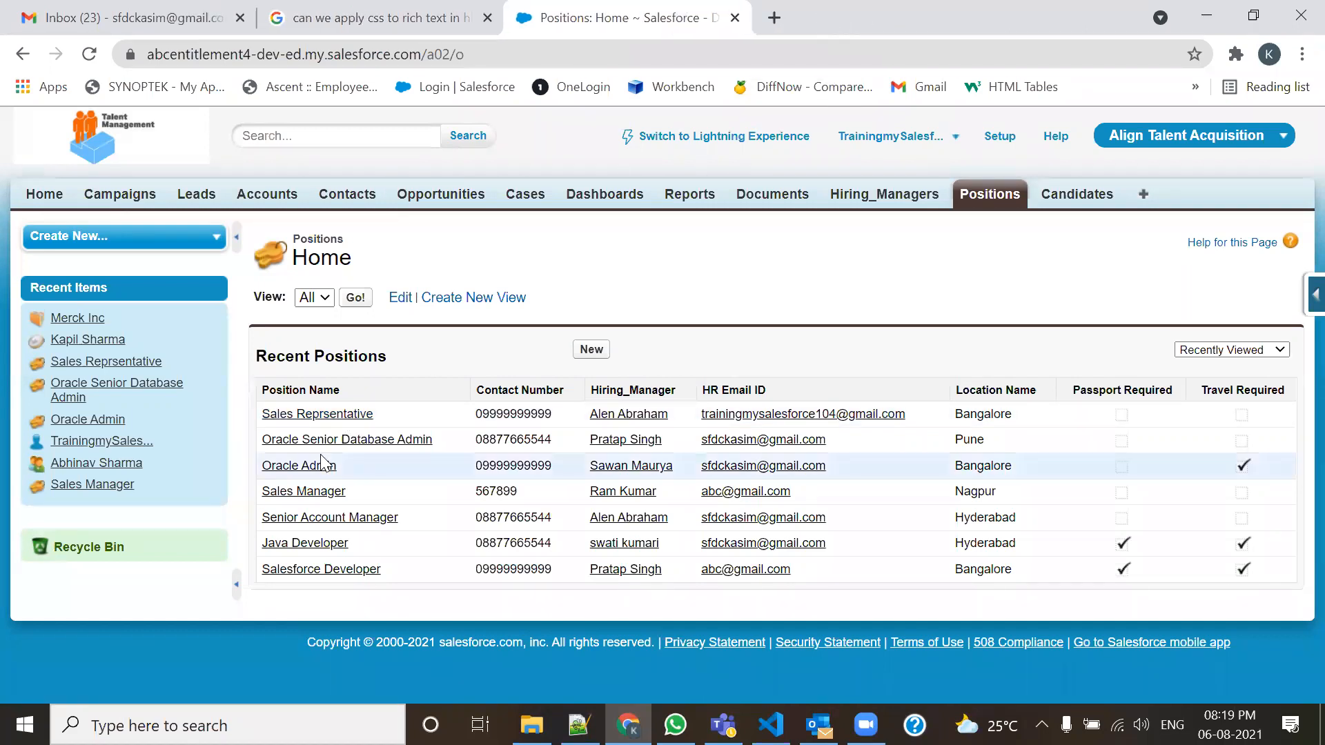
{"action": "middle_click", "coordinate": [307, 416]}
{"action": "left_click", "coordinate": [804, 10]}
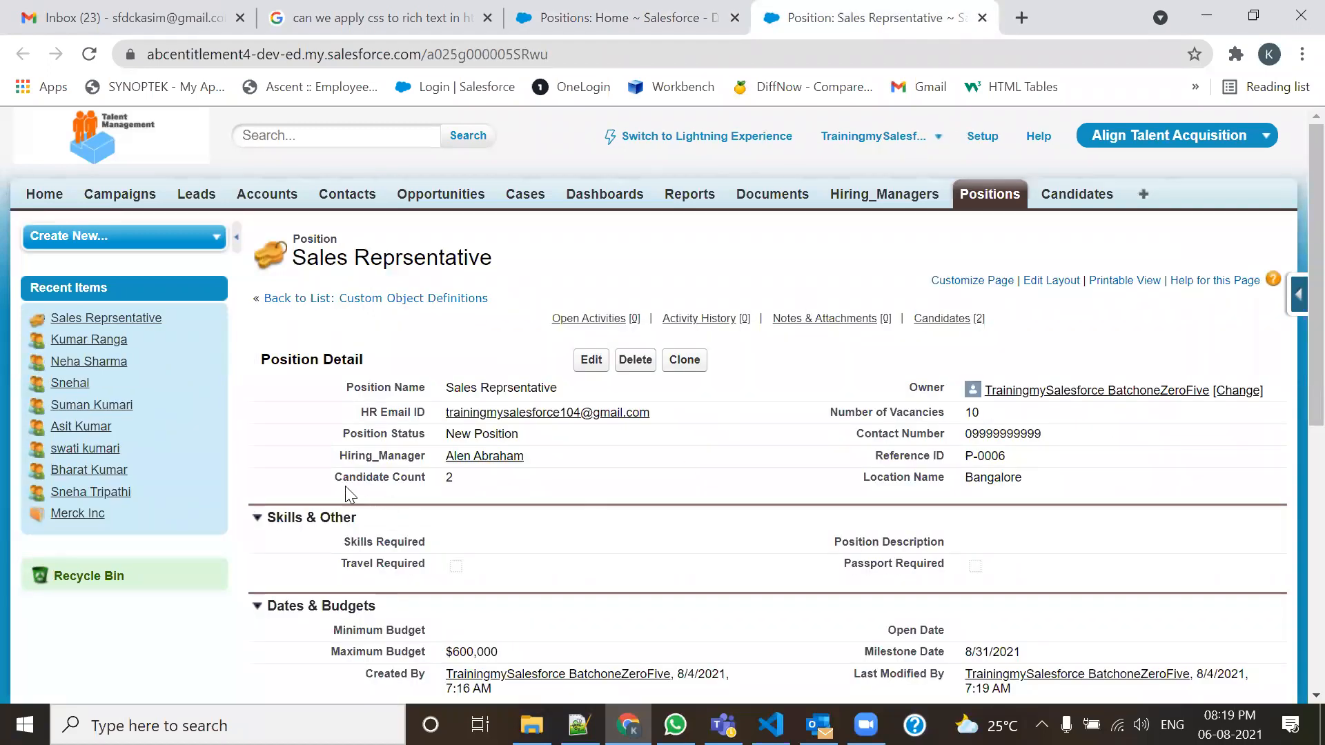
{"action": "left_click_drag", "start_coordinate": [331, 478], "coordinate": [440, 486]}
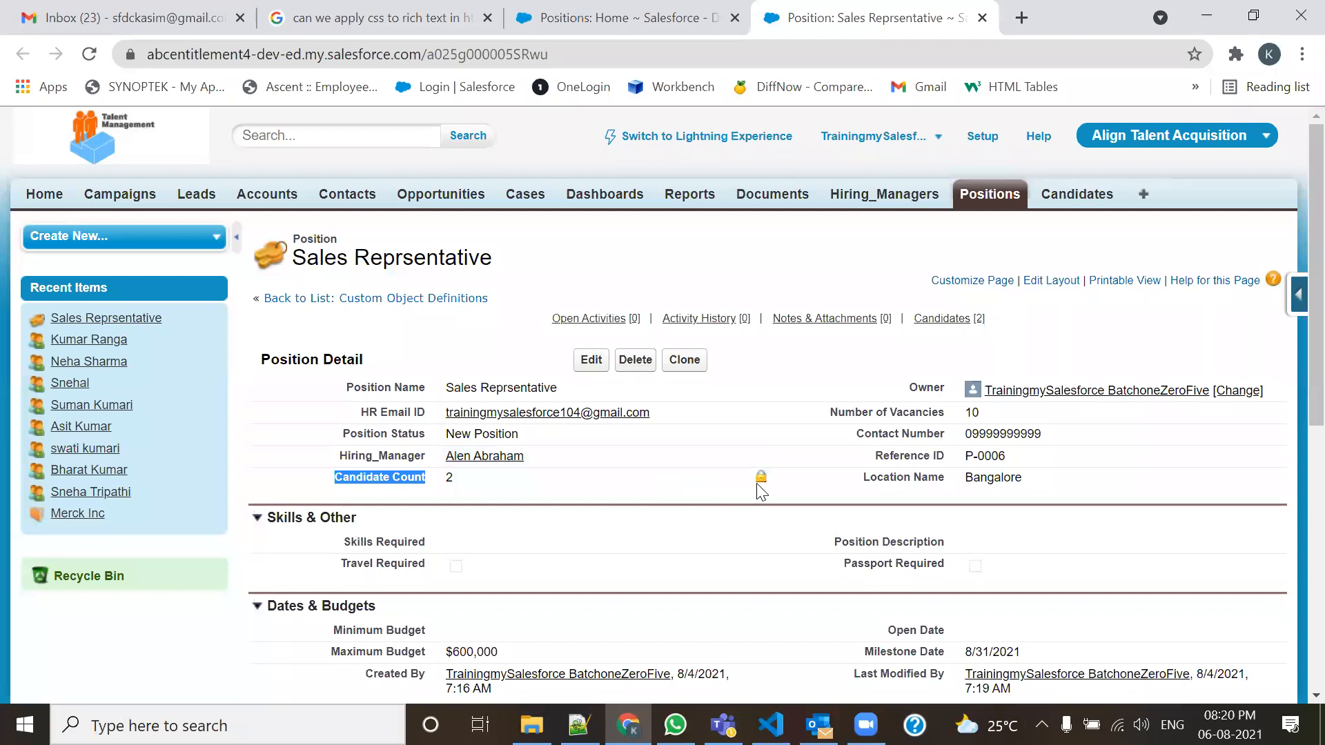
{"action": "left_click", "coordinate": [451, 479]}
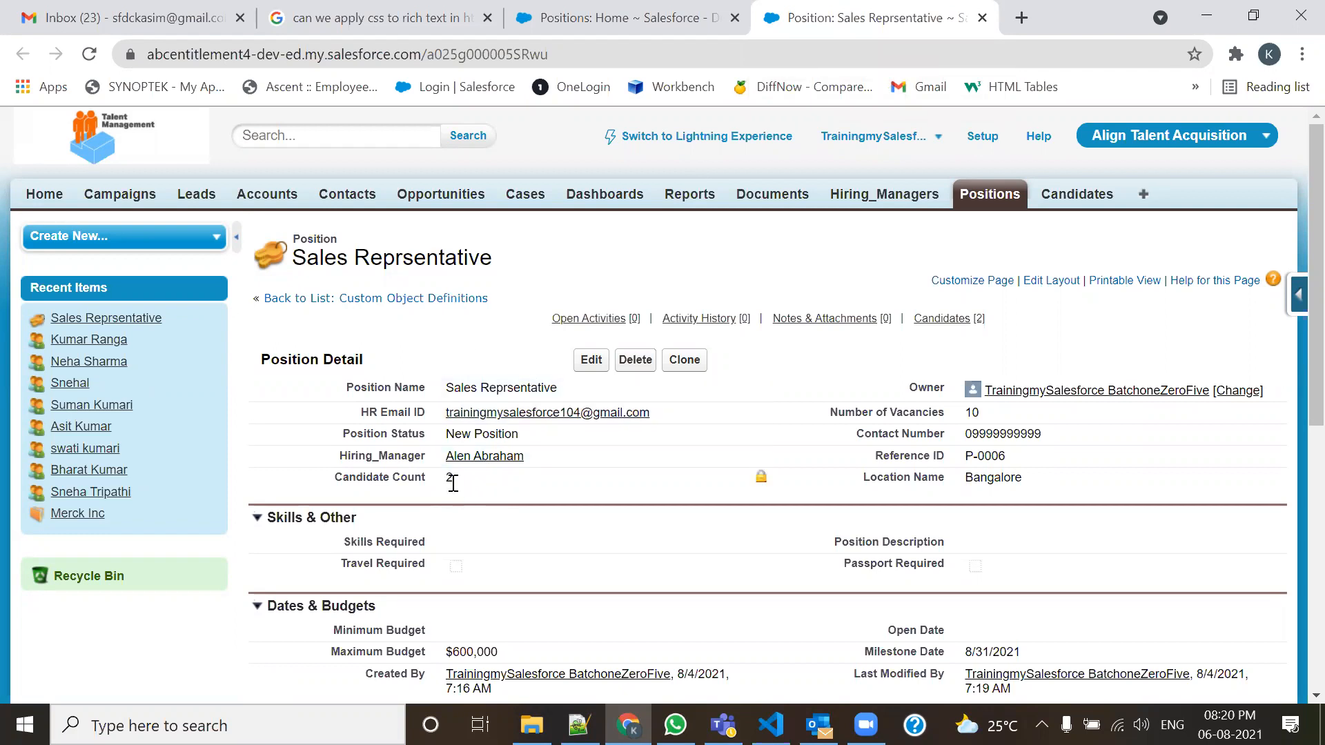
{"action": "left_click", "coordinate": [982, 17]}
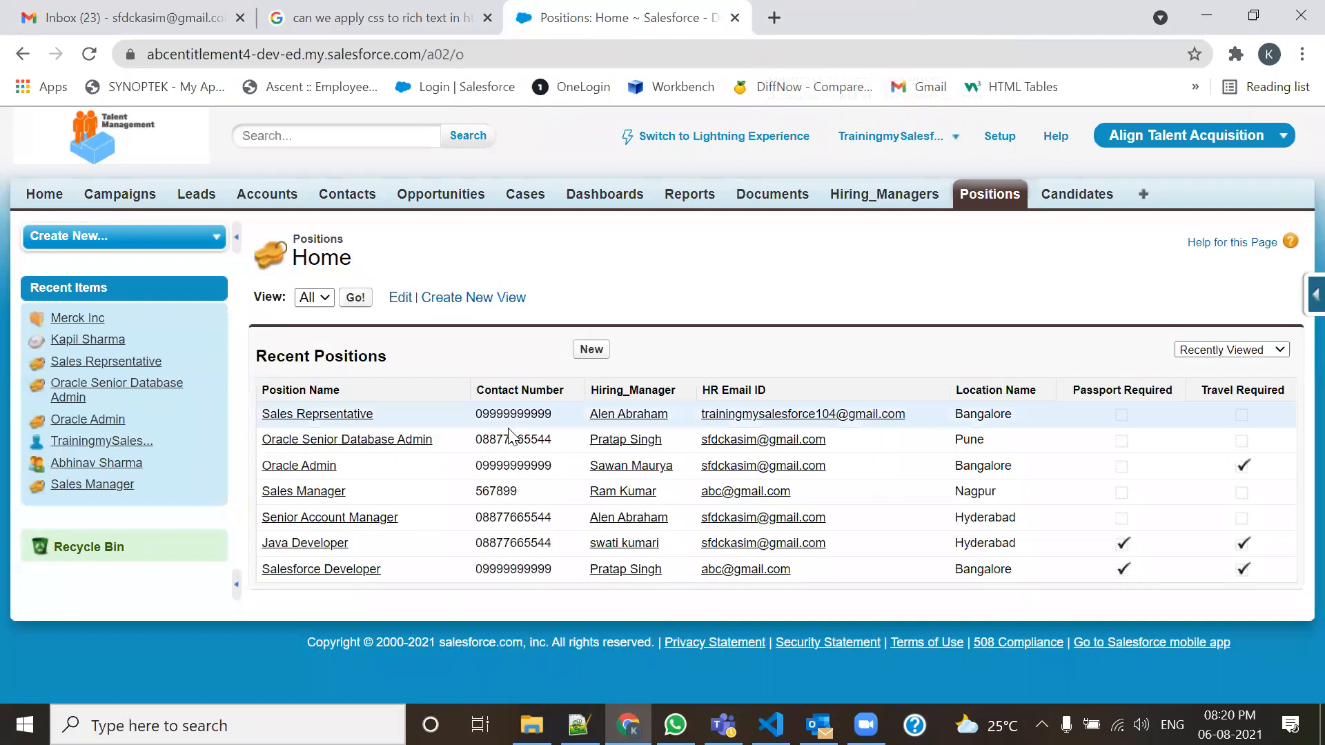
Check Candidate Count on Oracle Senior Database Admin (1) and Oracle Admin (2).
{"action": "left_click", "coordinate": [400, 440], "text": "ctrl"}
{"action": "left_click", "coordinate": [848, 10]}
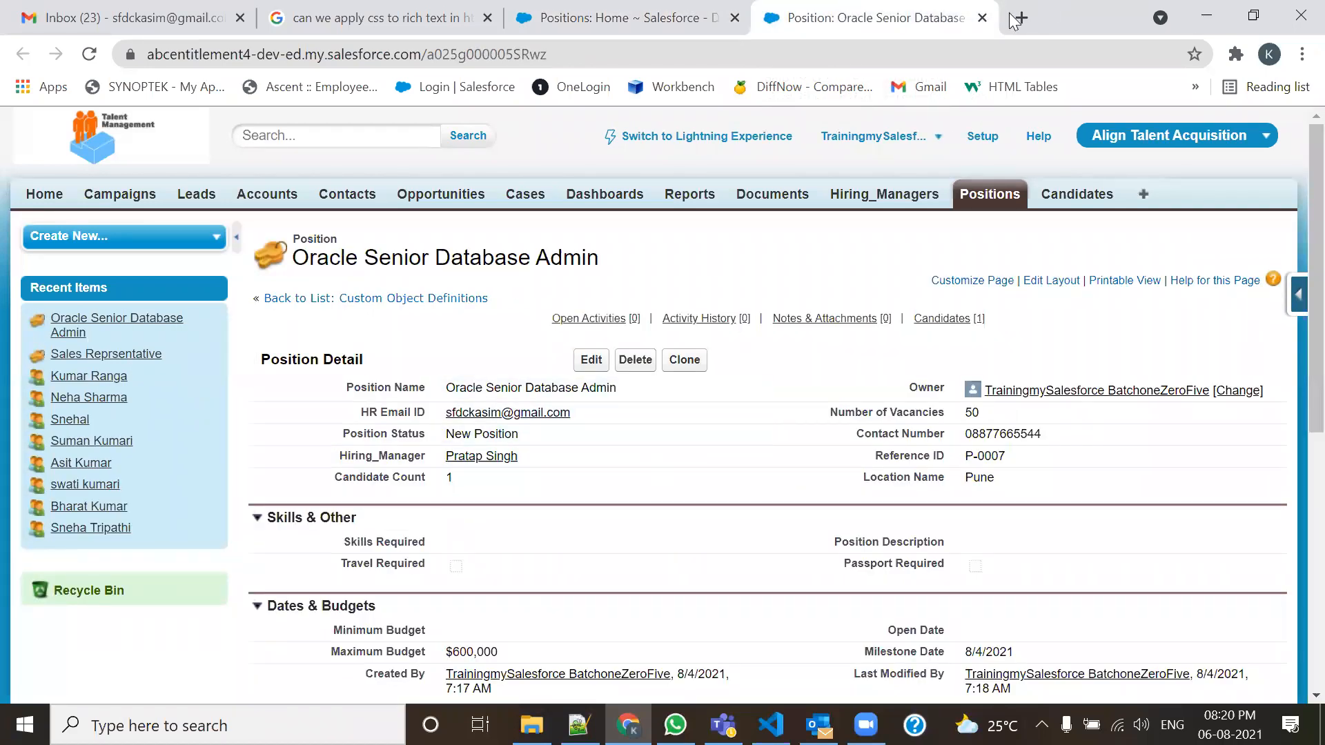
{"action": "left_click", "coordinate": [982, 18]}
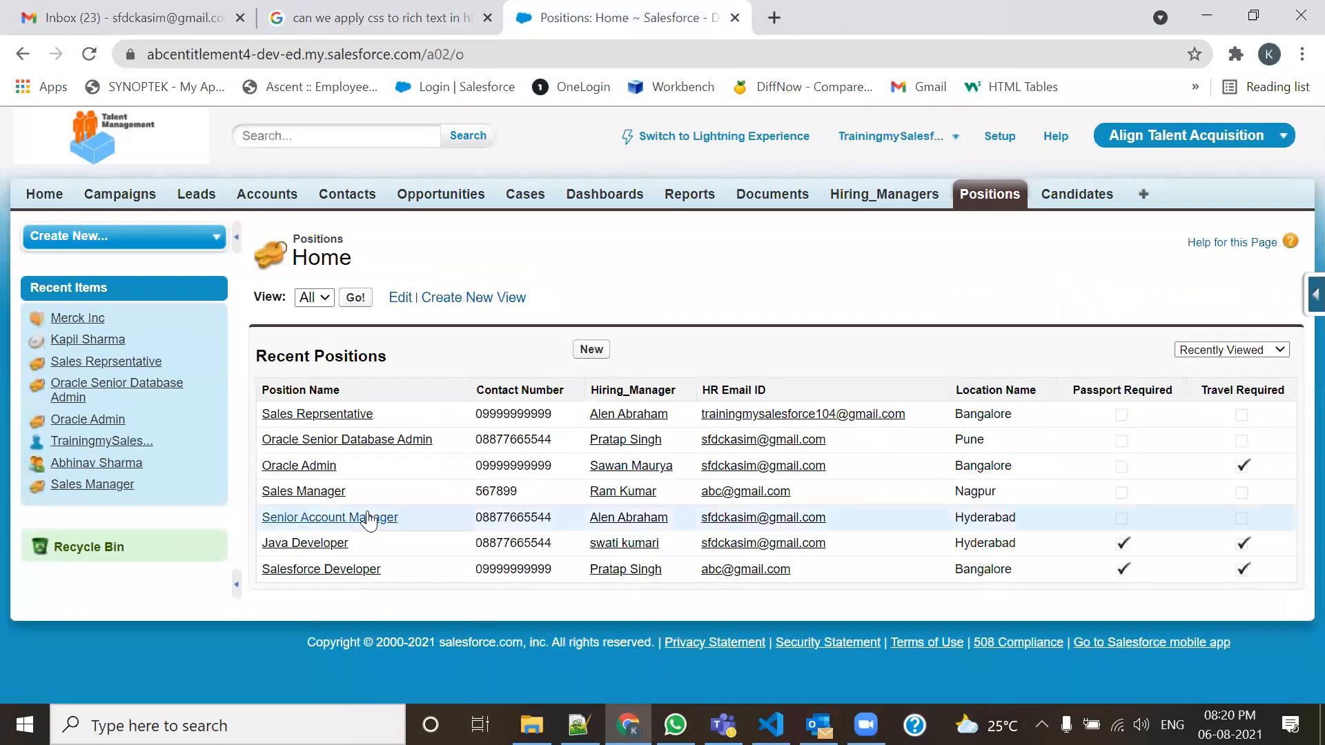
{"action": "middle_click", "coordinate": [315, 469]}
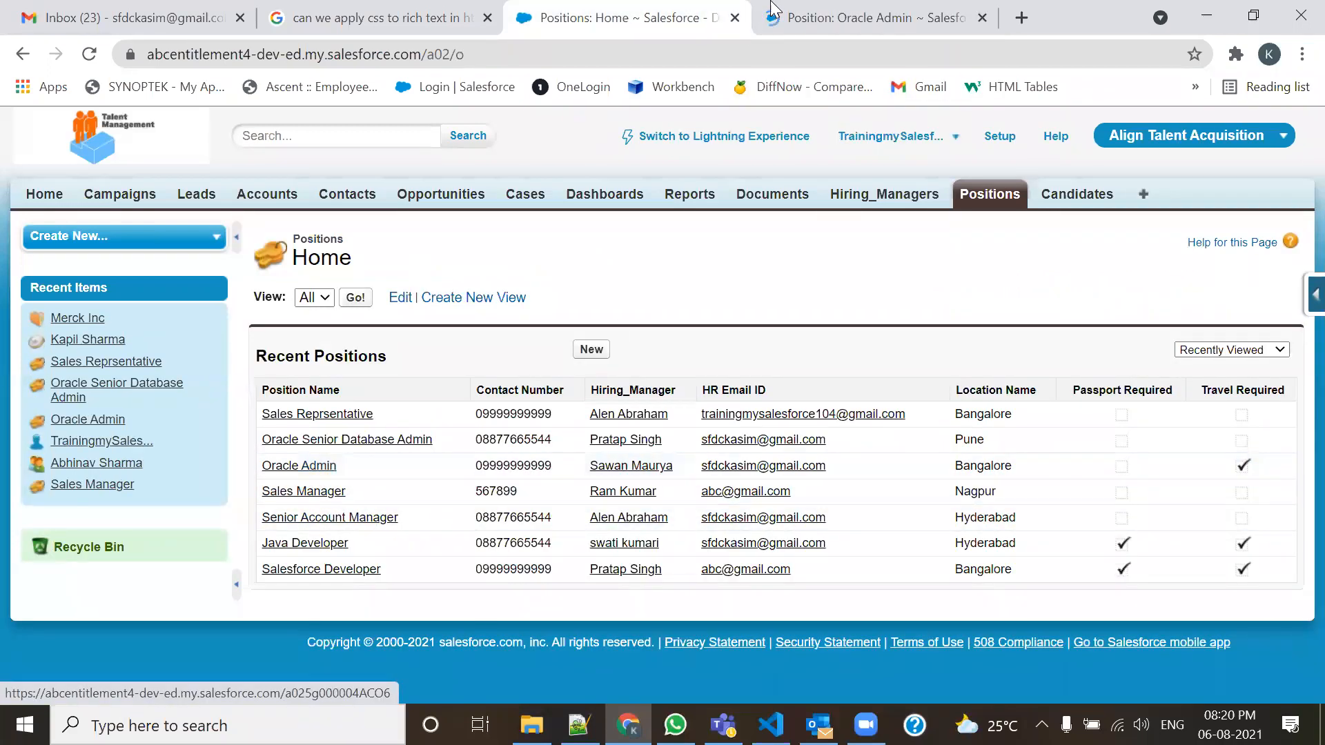
{"action": "left_click", "coordinate": [819, 8]}
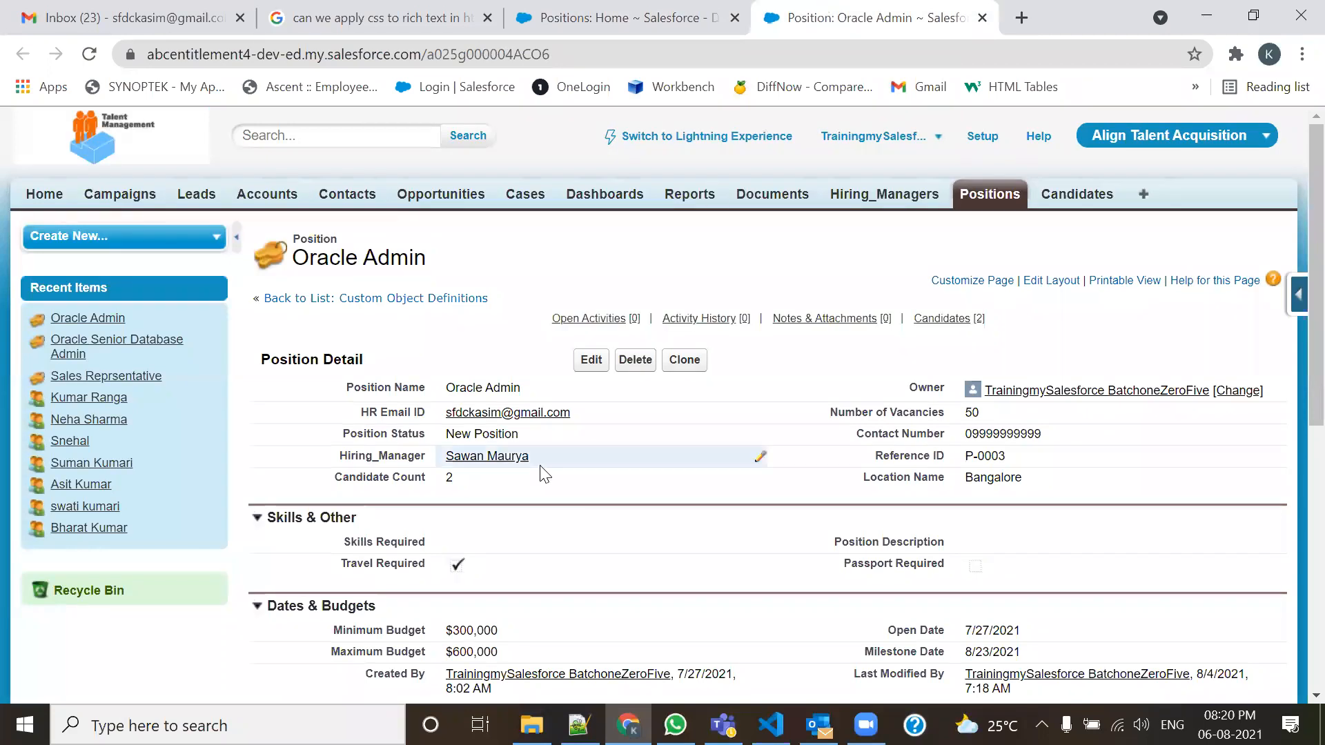
{"action": "left_click", "coordinate": [982, 17]}
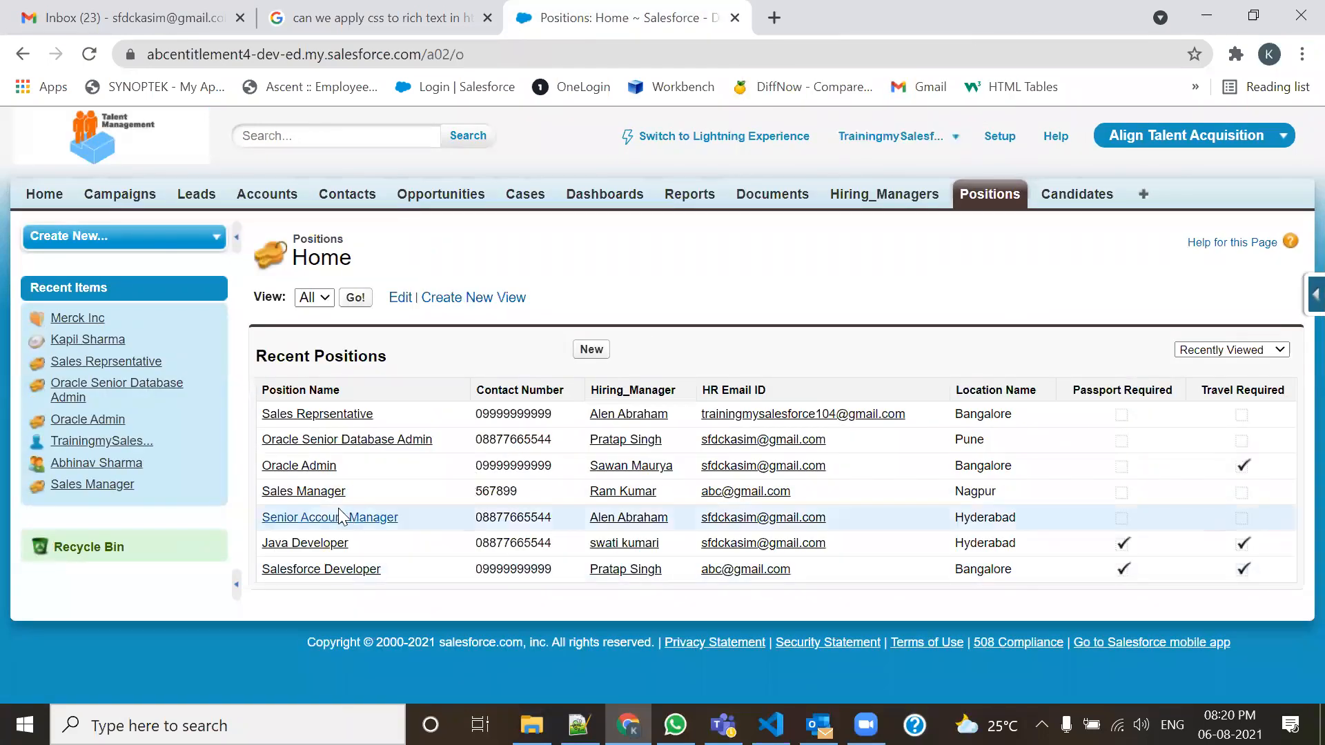
Confirm Sales Manager's Candidate Count is 4 and return to the Positions list.
{"action": "left_click", "coordinate": [327, 492]}
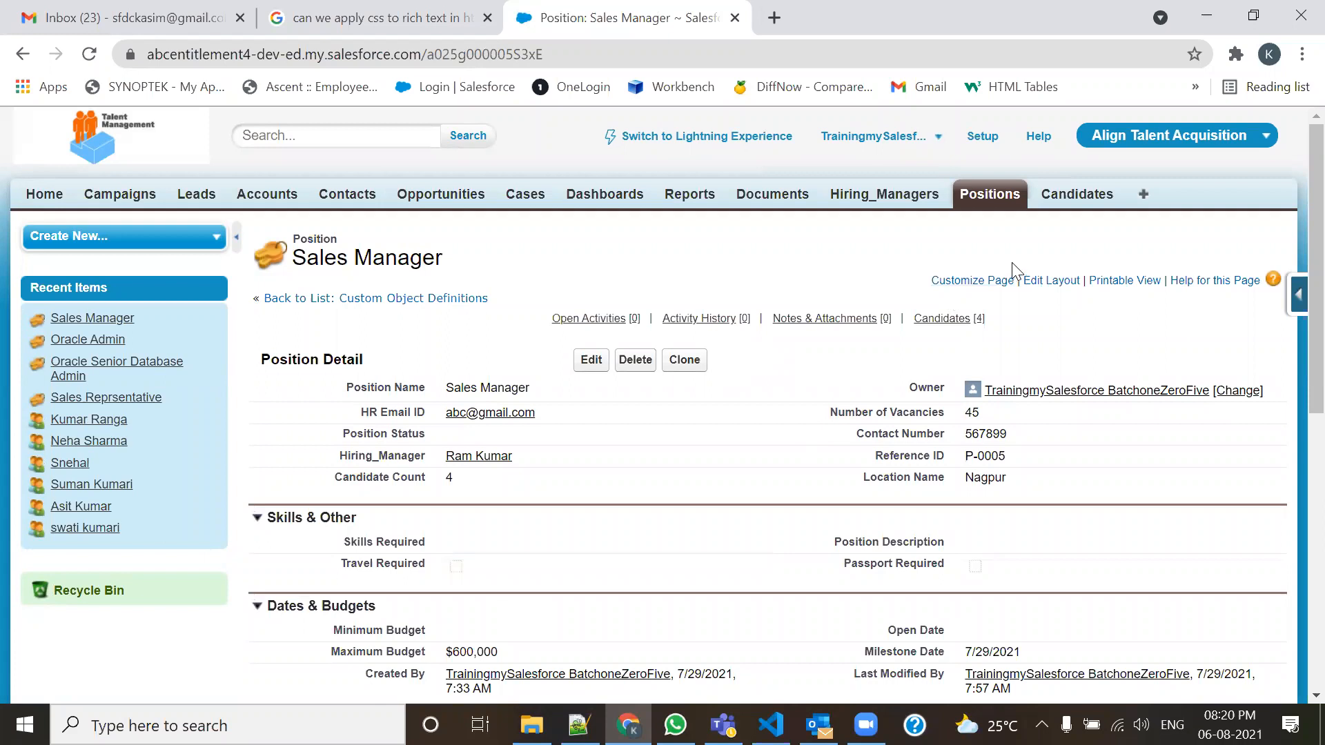
{"action": "left_click", "coordinate": [998, 202]}
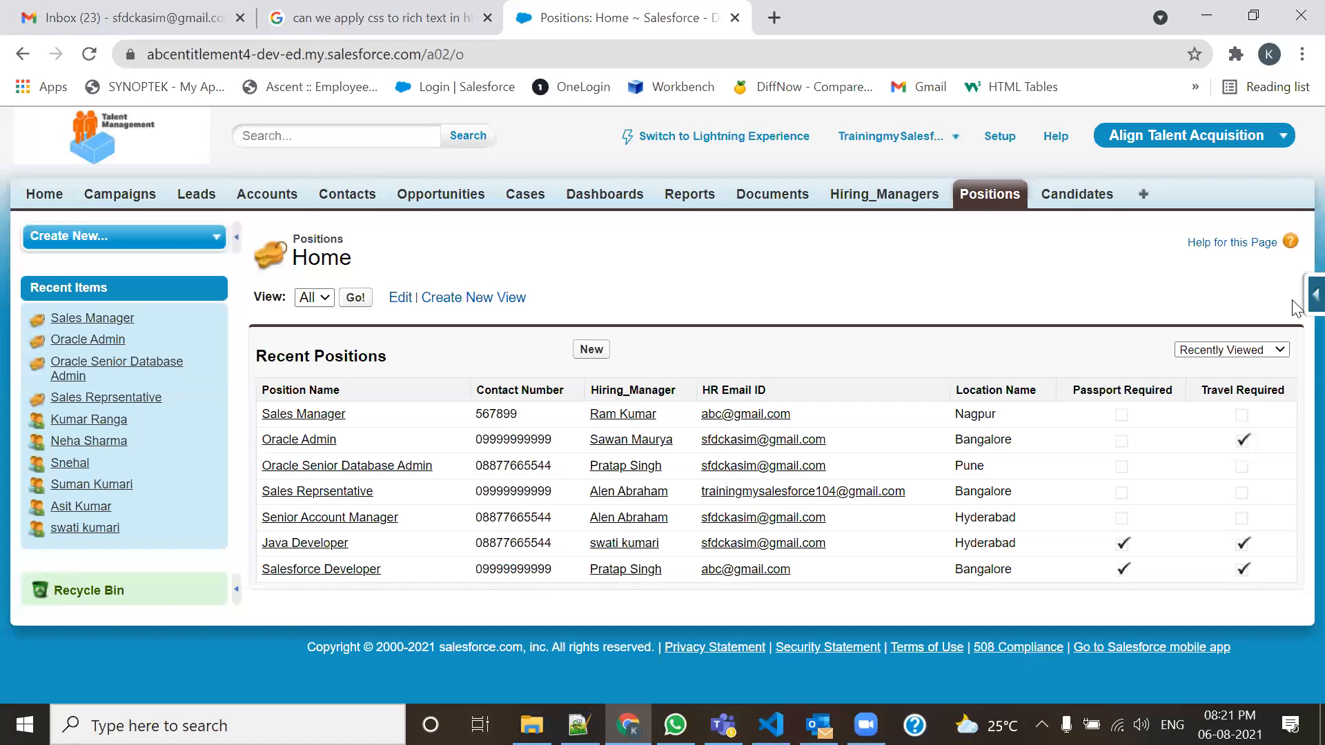
{"action": "left_click", "coordinate": [1312, 295]}
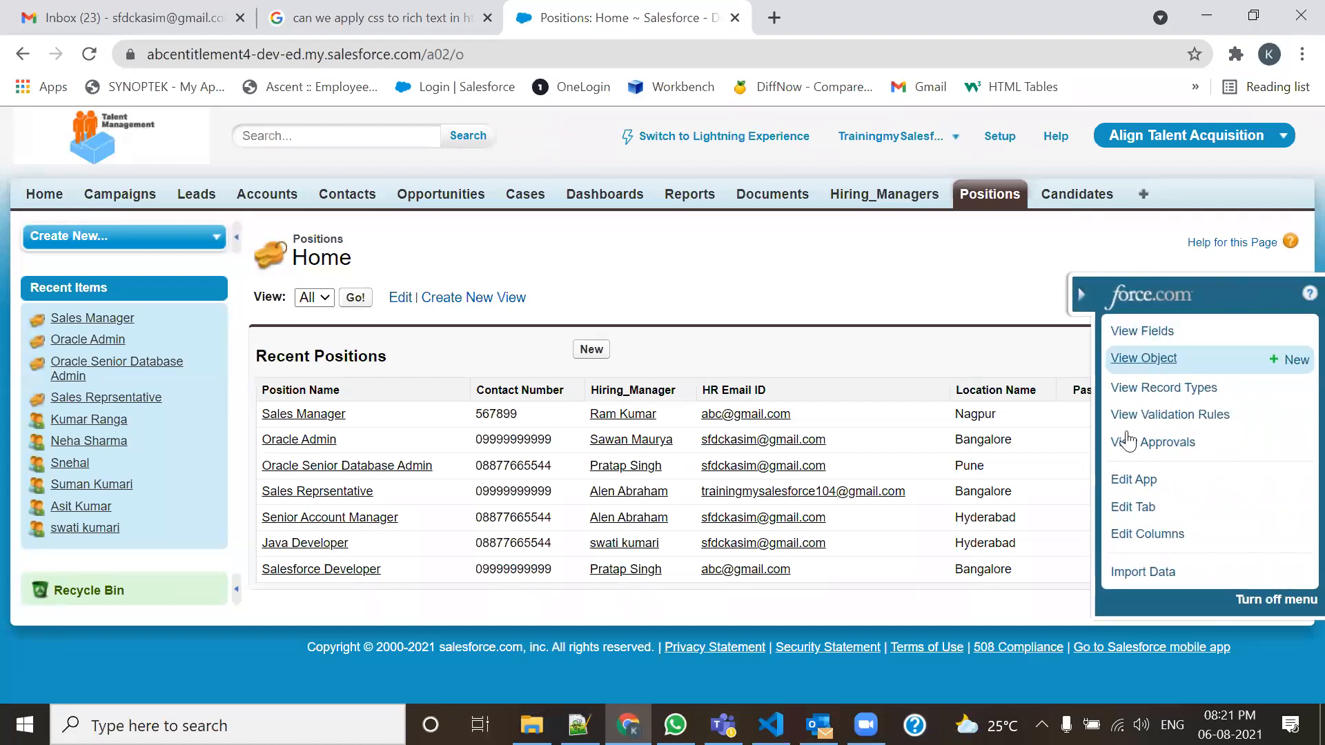
Remove the Passport Required and Travel Required columns from the Positions list layout.
{"action": "left_click", "coordinate": [1146, 533]}
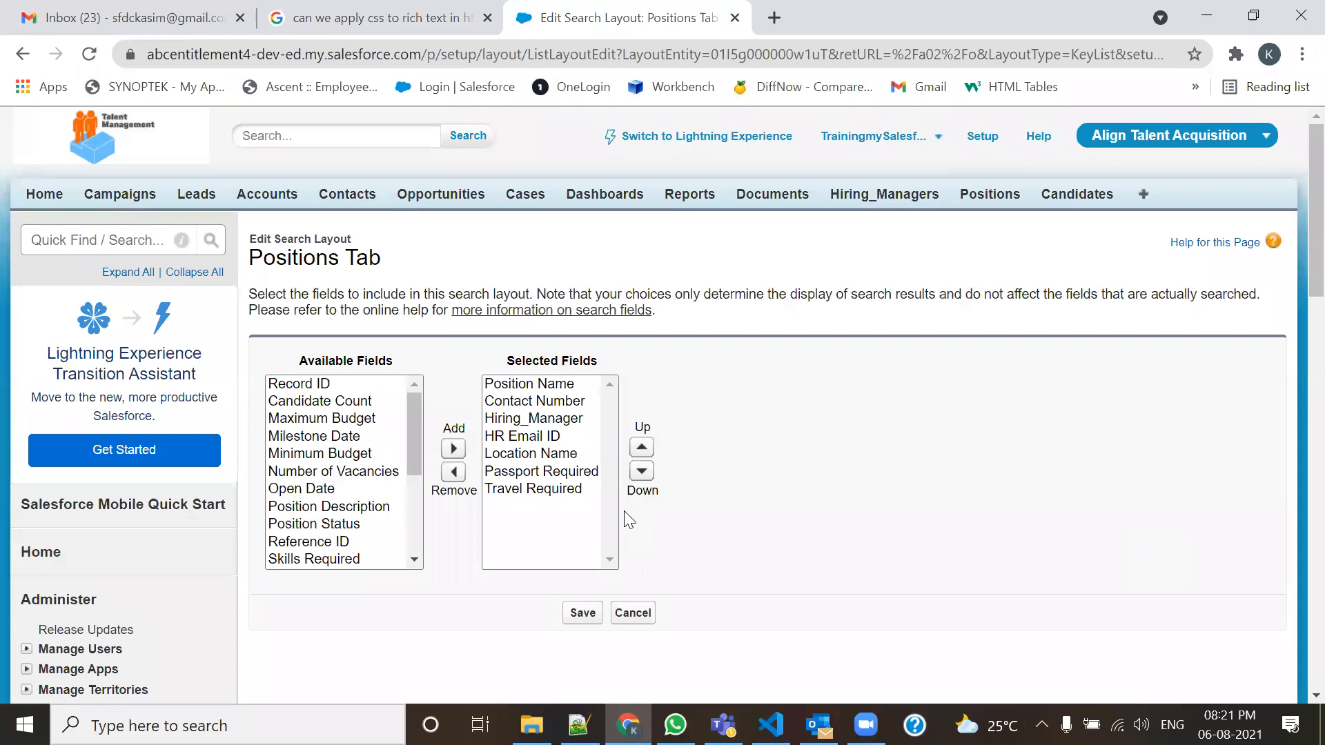
{"action": "left_click", "coordinate": [572, 488]}
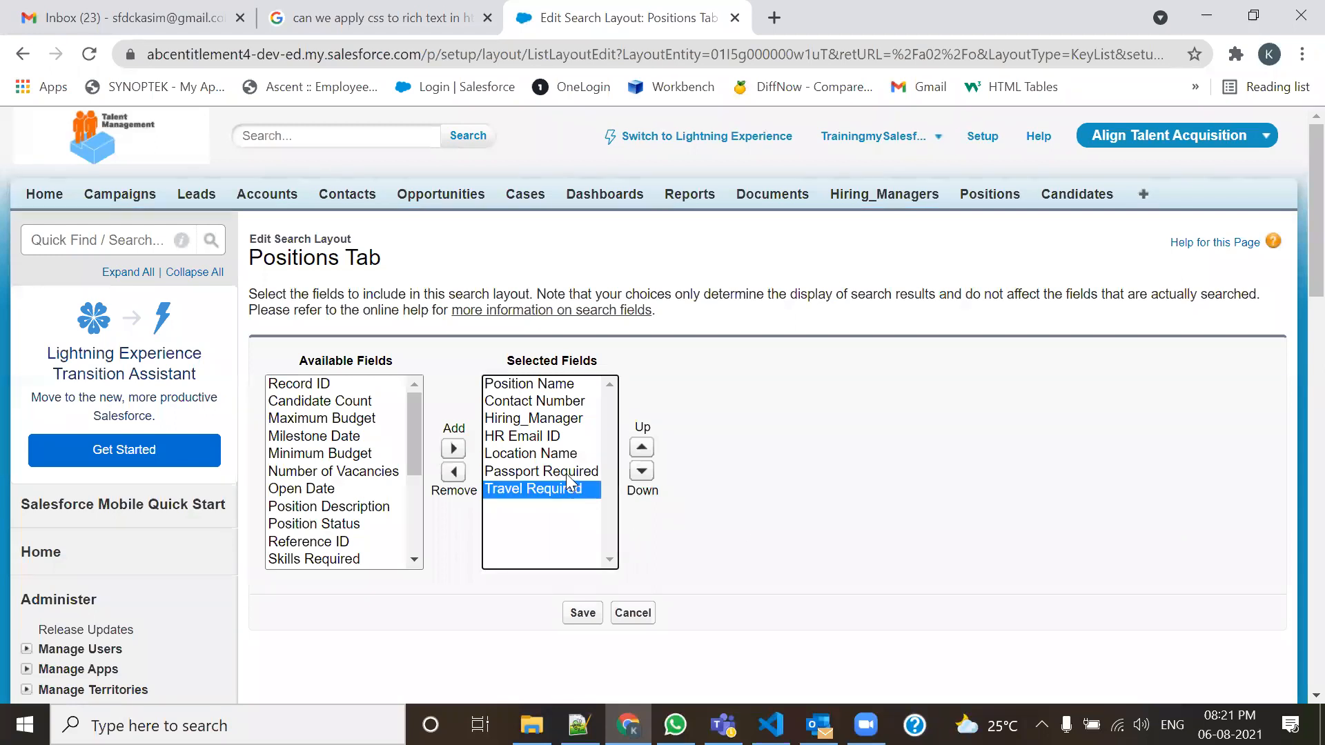
{"action": "left_click", "coordinate": [564, 468], "text": "shift"}
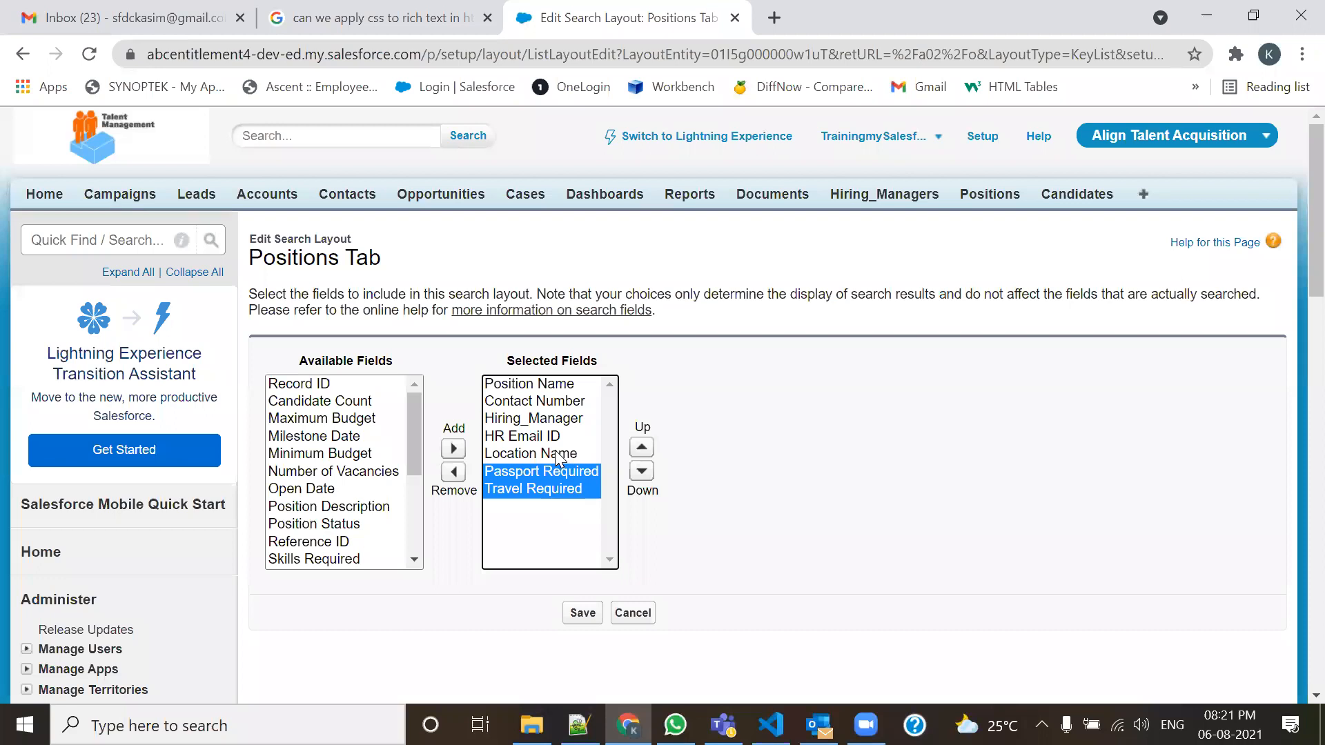
{"action": "left_click", "coordinate": [453, 472]}
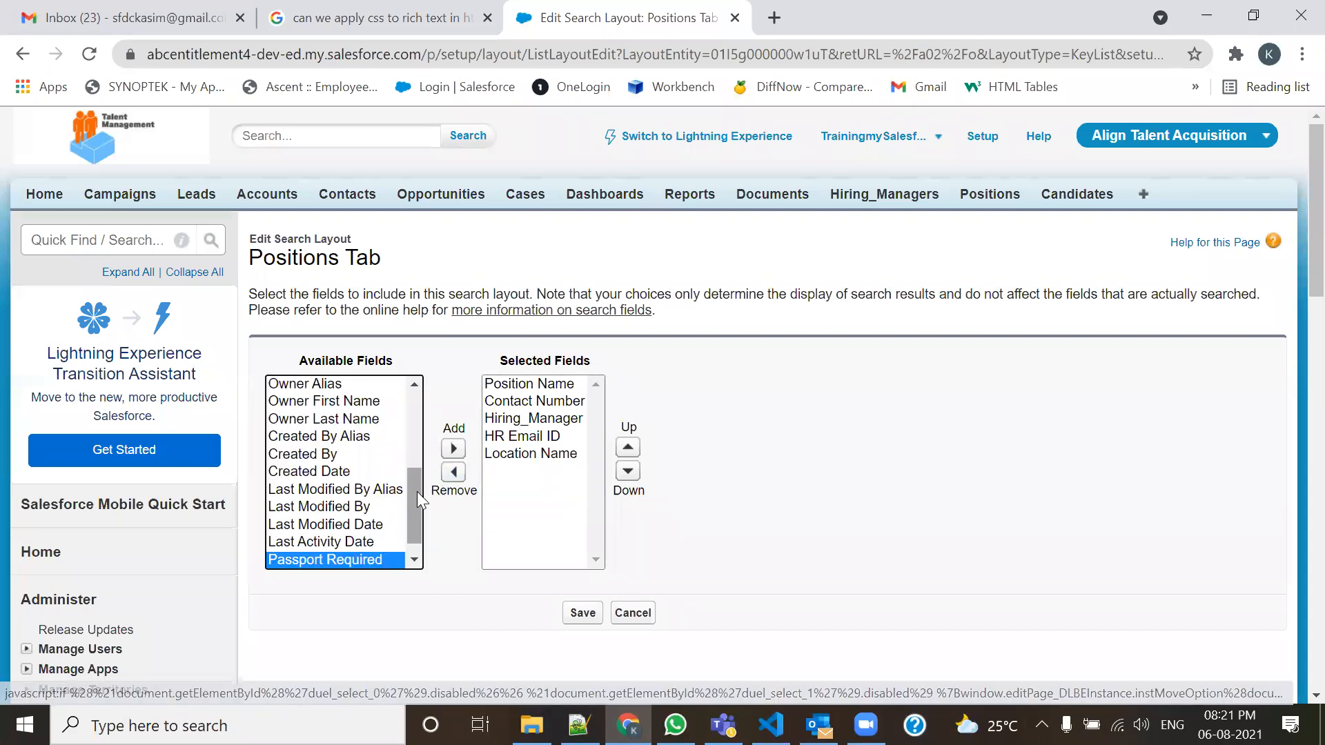
{"action": "left_click_drag", "start_coordinate": [416, 493], "coordinate": [428, 414]}
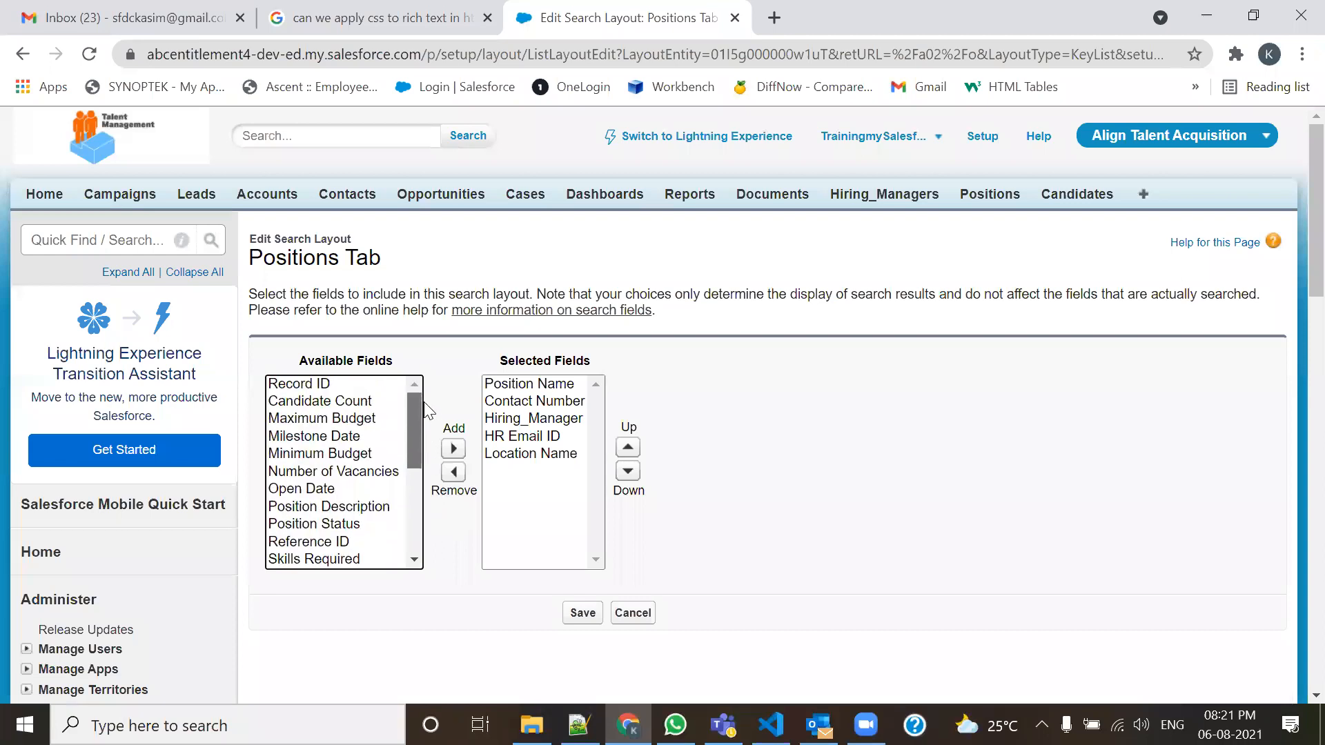
Add Candidate Count right after Position Name in the search layout and save.
{"action": "left_click", "coordinate": [350, 406]}
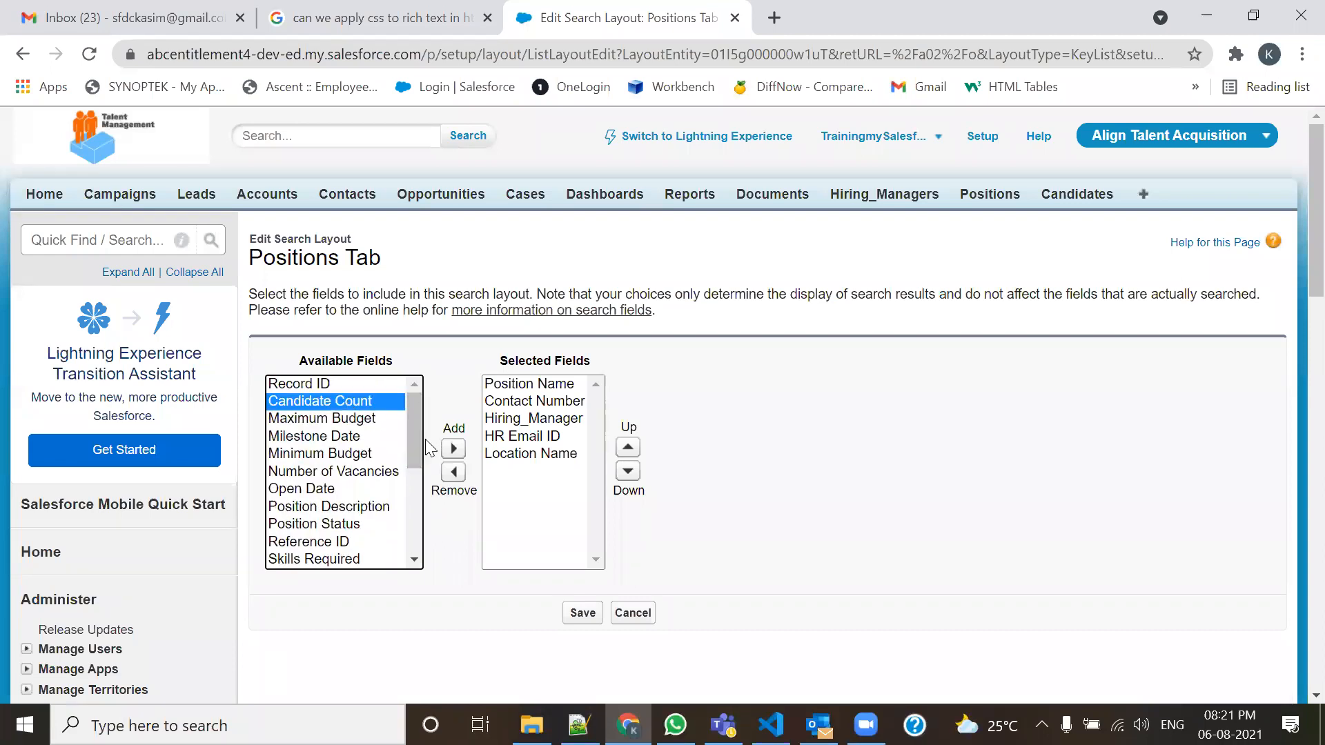
{"action": "left_click", "coordinate": [454, 449]}
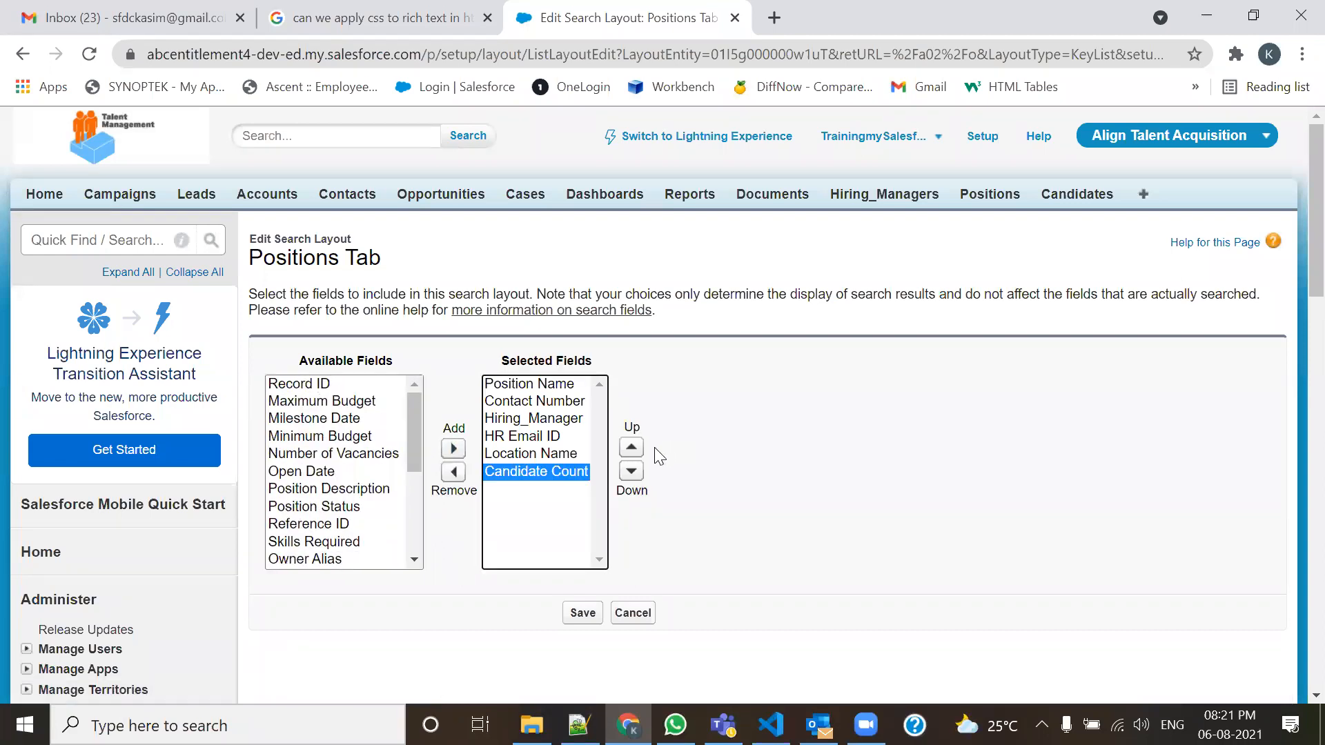
{"action": "left_click", "coordinate": [631, 448]}
{"action": "left_click", "coordinate": [632, 449]}
{"action": "left_click", "coordinate": [631, 449]}
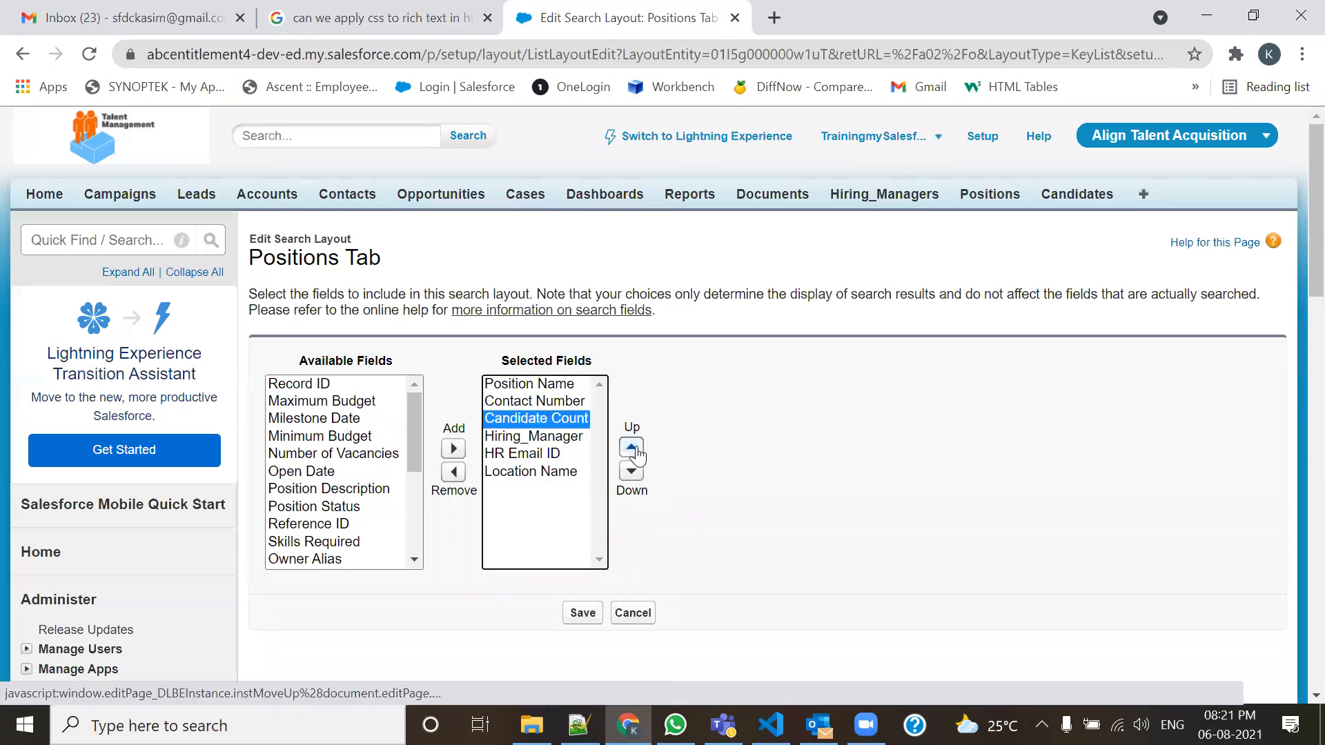
{"action": "left_click", "coordinate": [631, 449]}
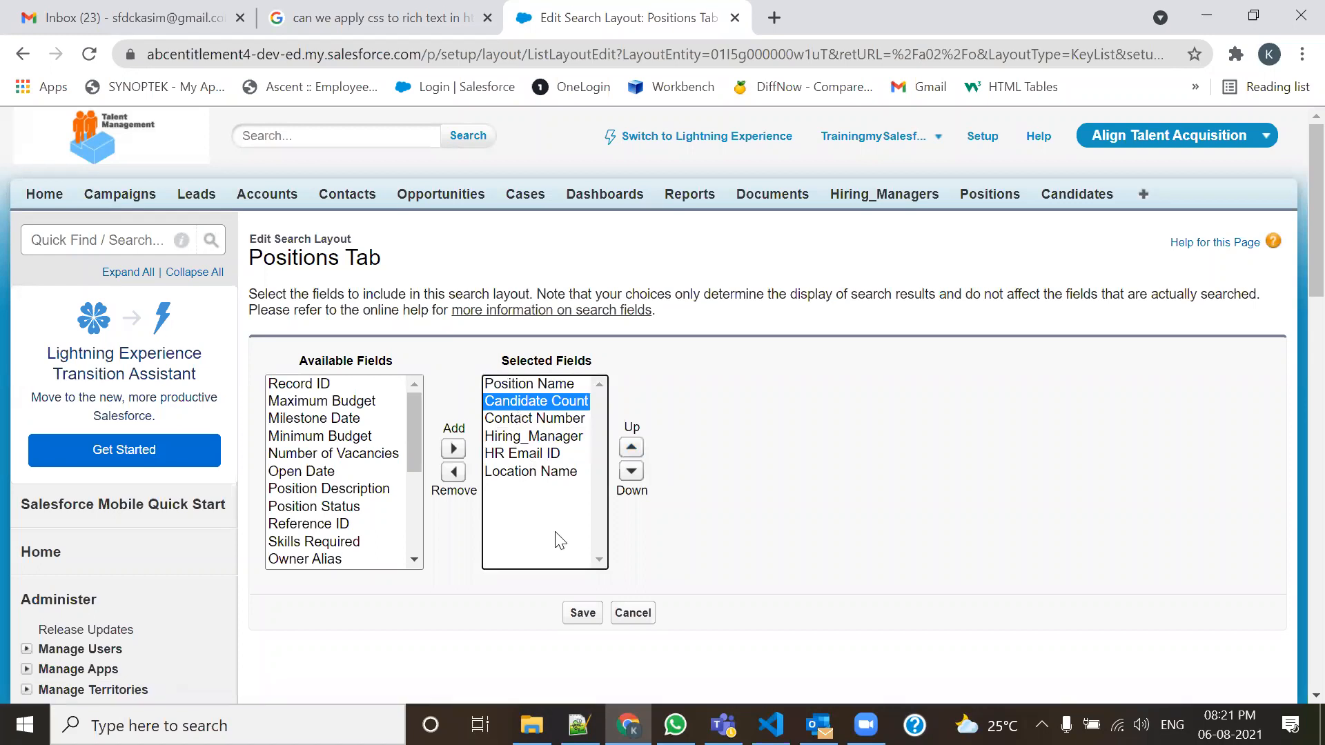
{"action": "left_click", "coordinate": [585, 613]}
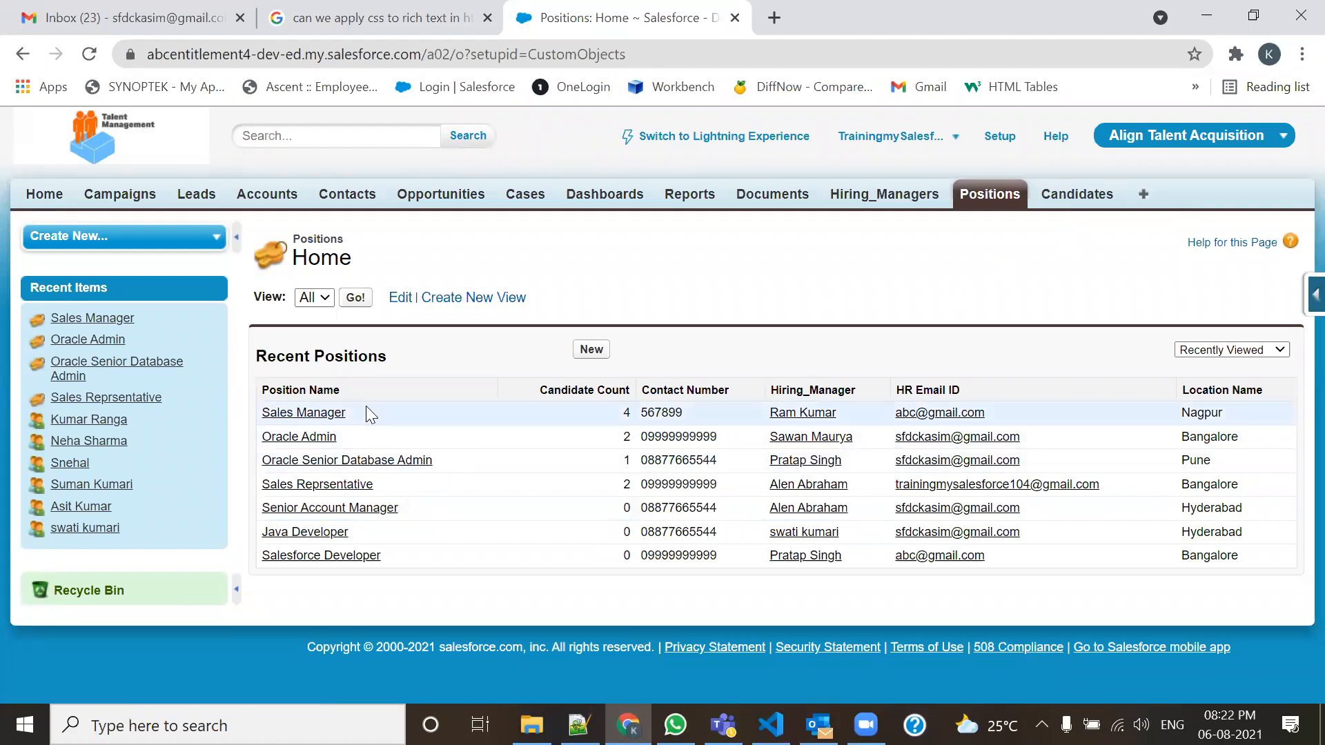
Open Candidates in a second tab and compare its records against the Positions Candidate Counts.
{"action": "middle_click", "coordinate": [1074, 196]}
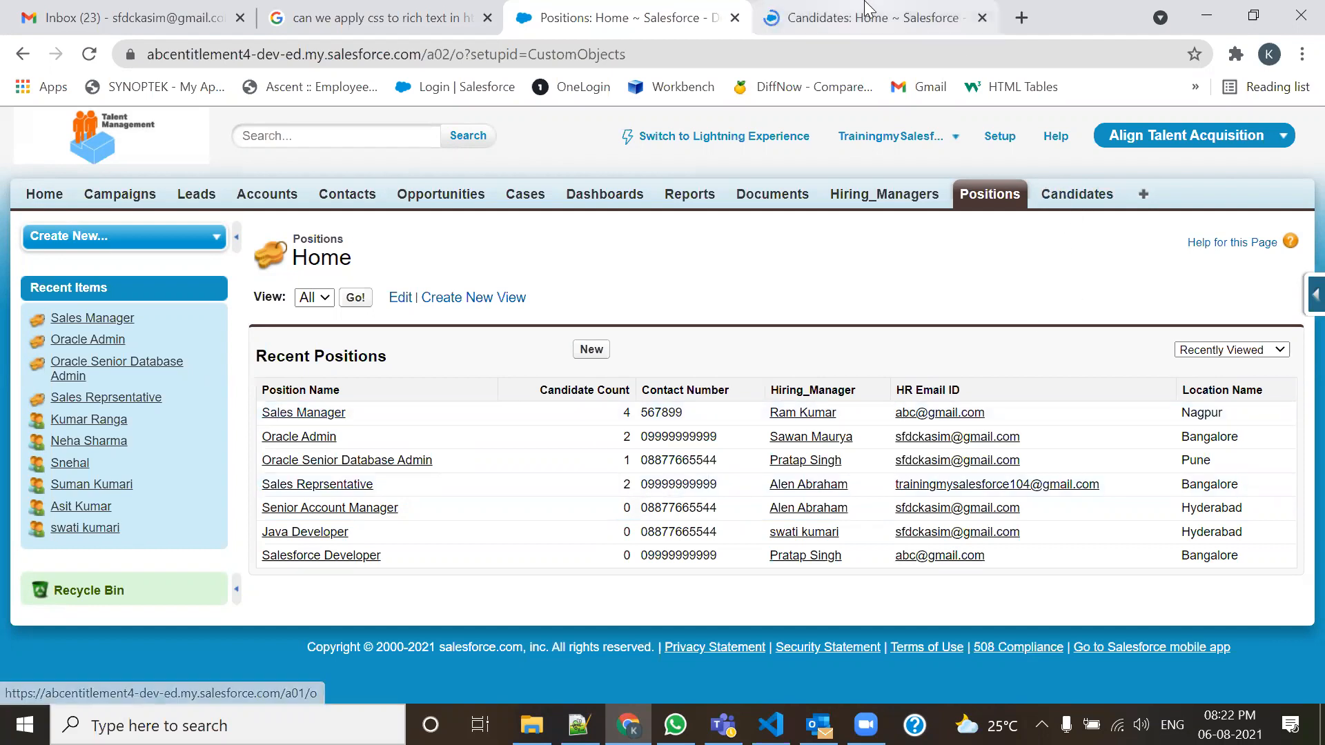
{"action": "key", "text": "ctrl+Tab"}
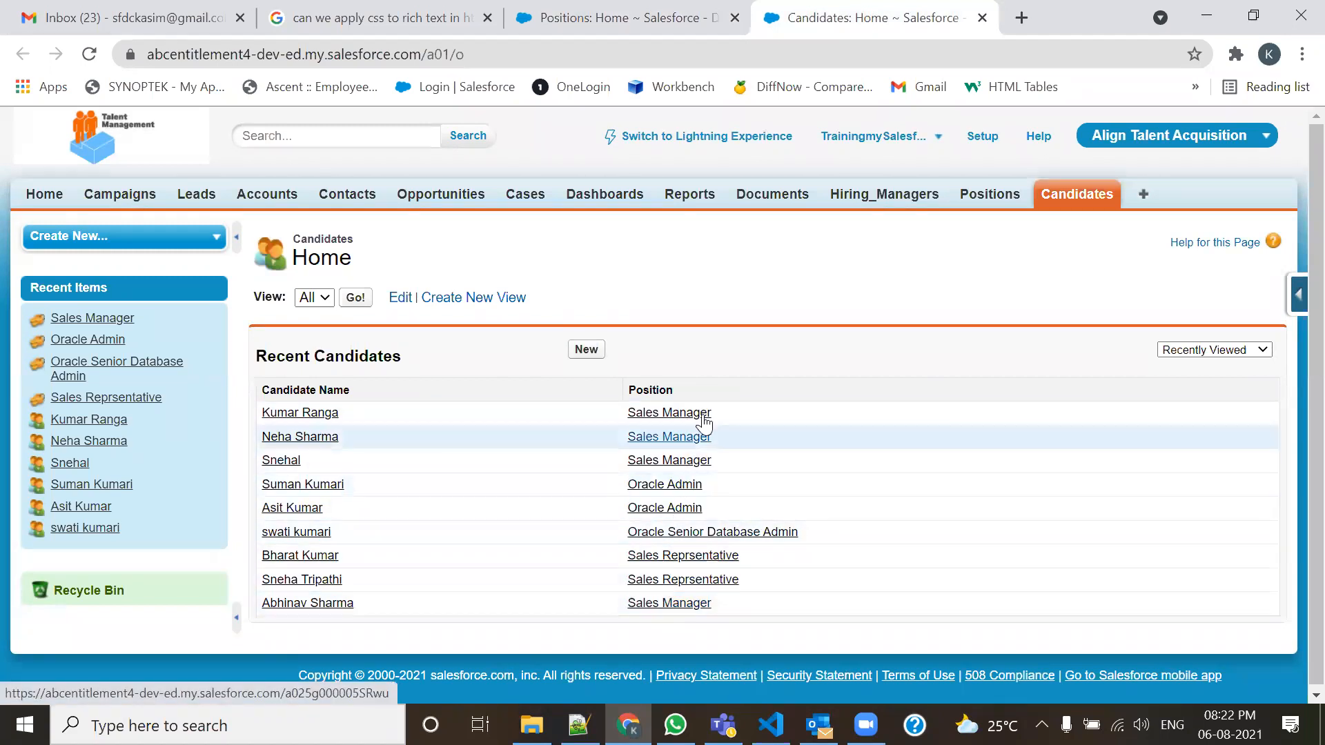
{"action": "left_click", "coordinate": [621, 18]}
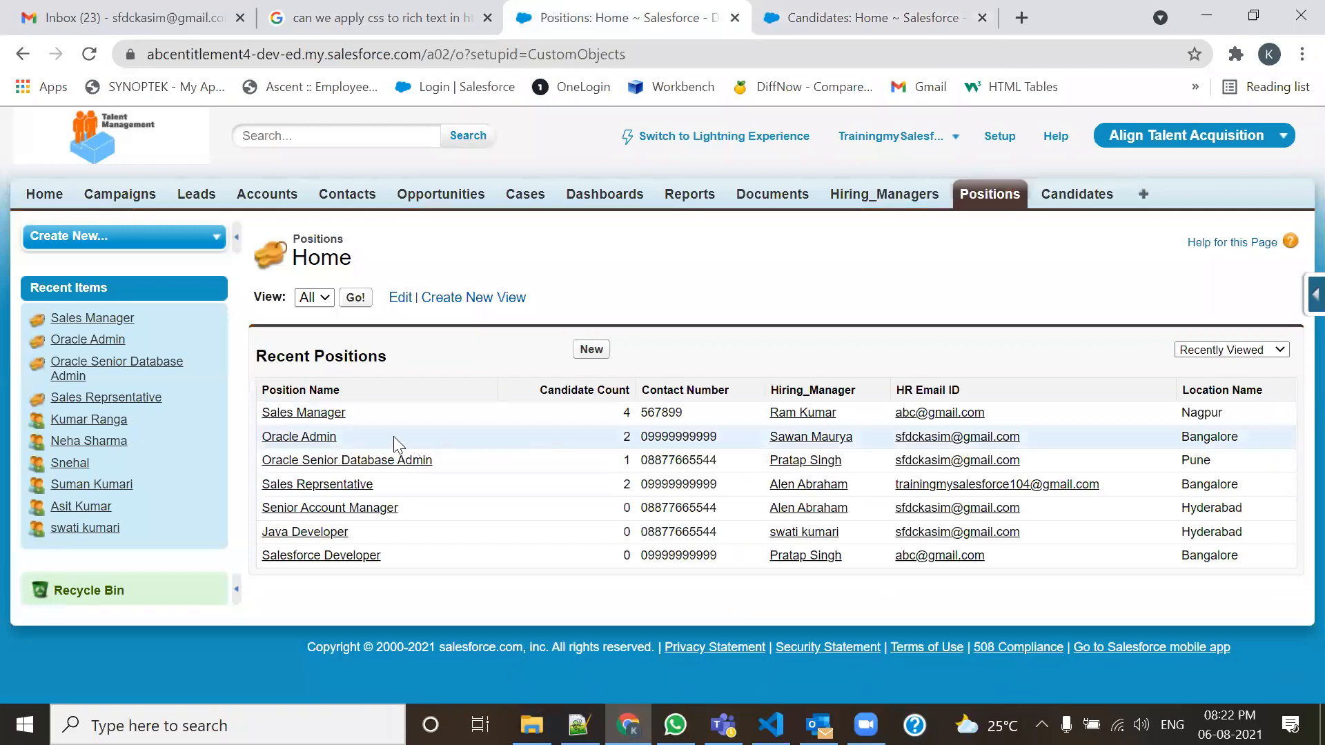
{"action": "left_click", "coordinate": [893, 18]}
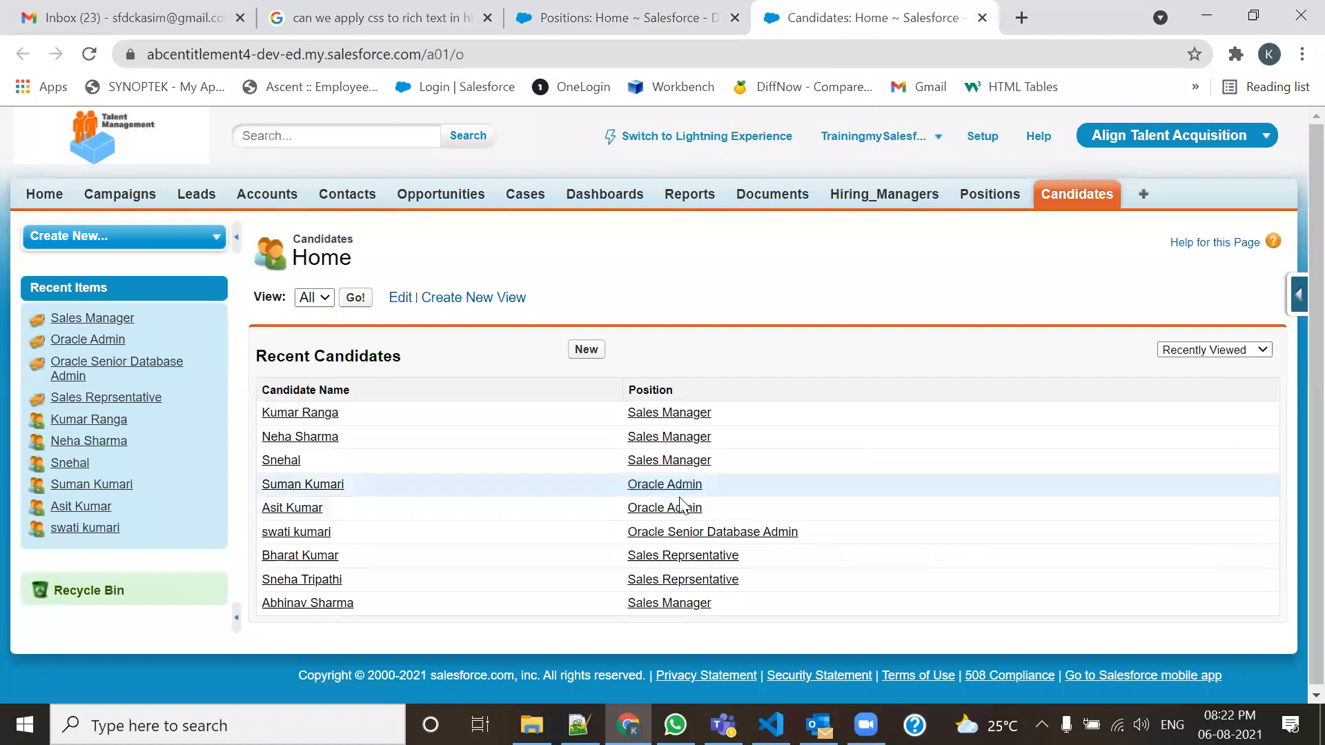
{"action": "left_click", "coordinate": [676, 9]}
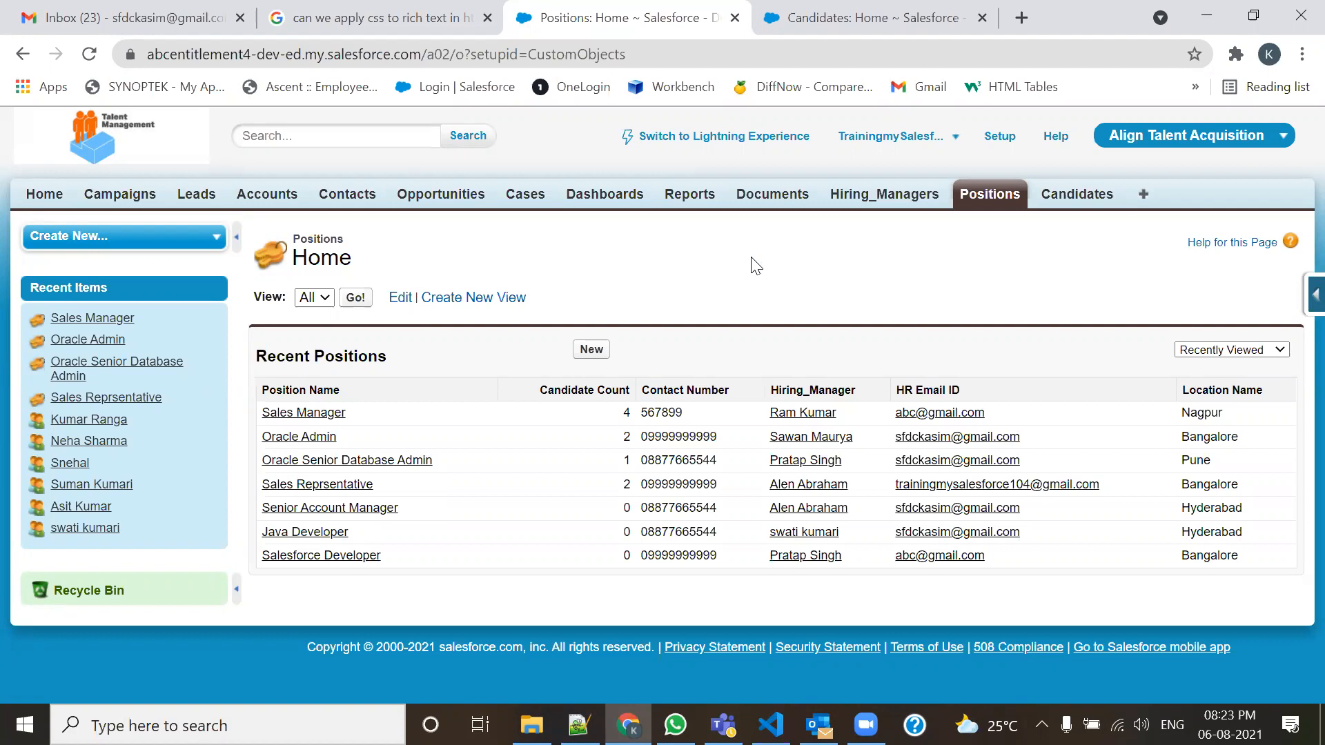
{"action": "left_click", "coordinate": [579, 724]}
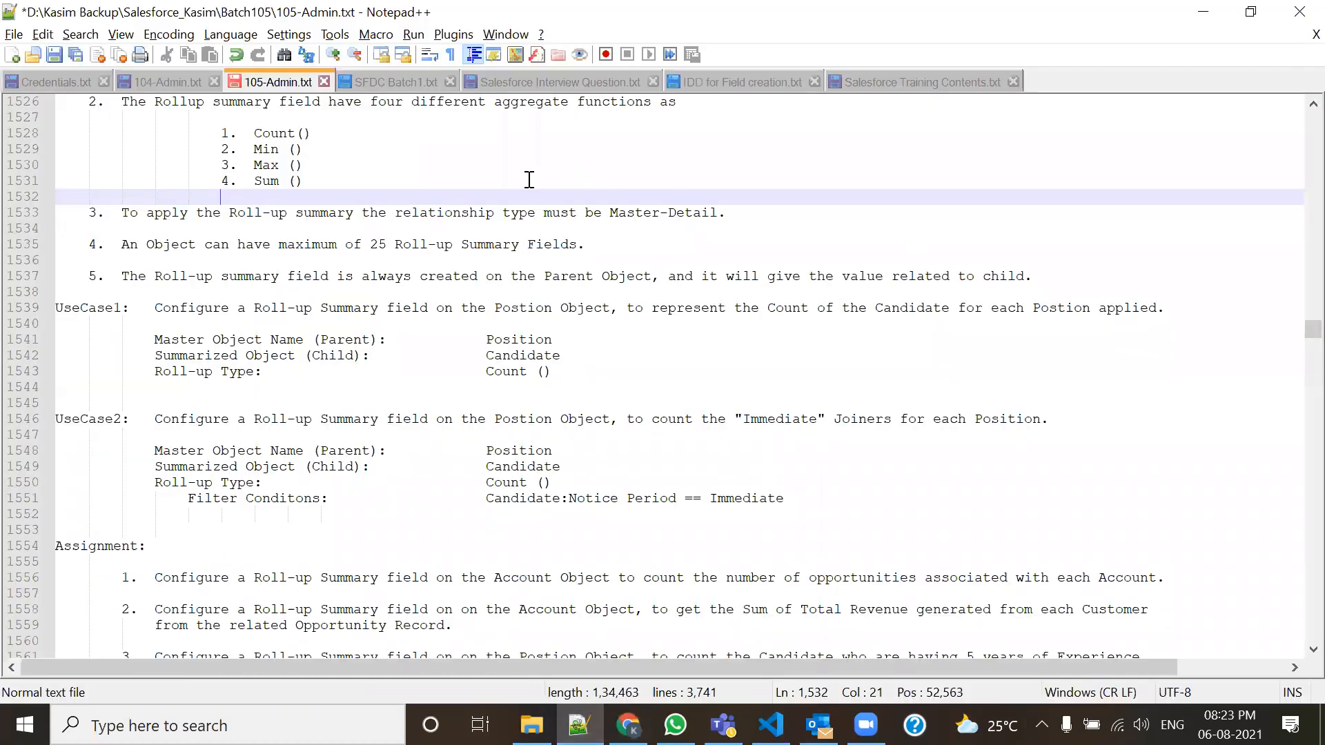
{"action": "double_click", "coordinate": [543, 307]}
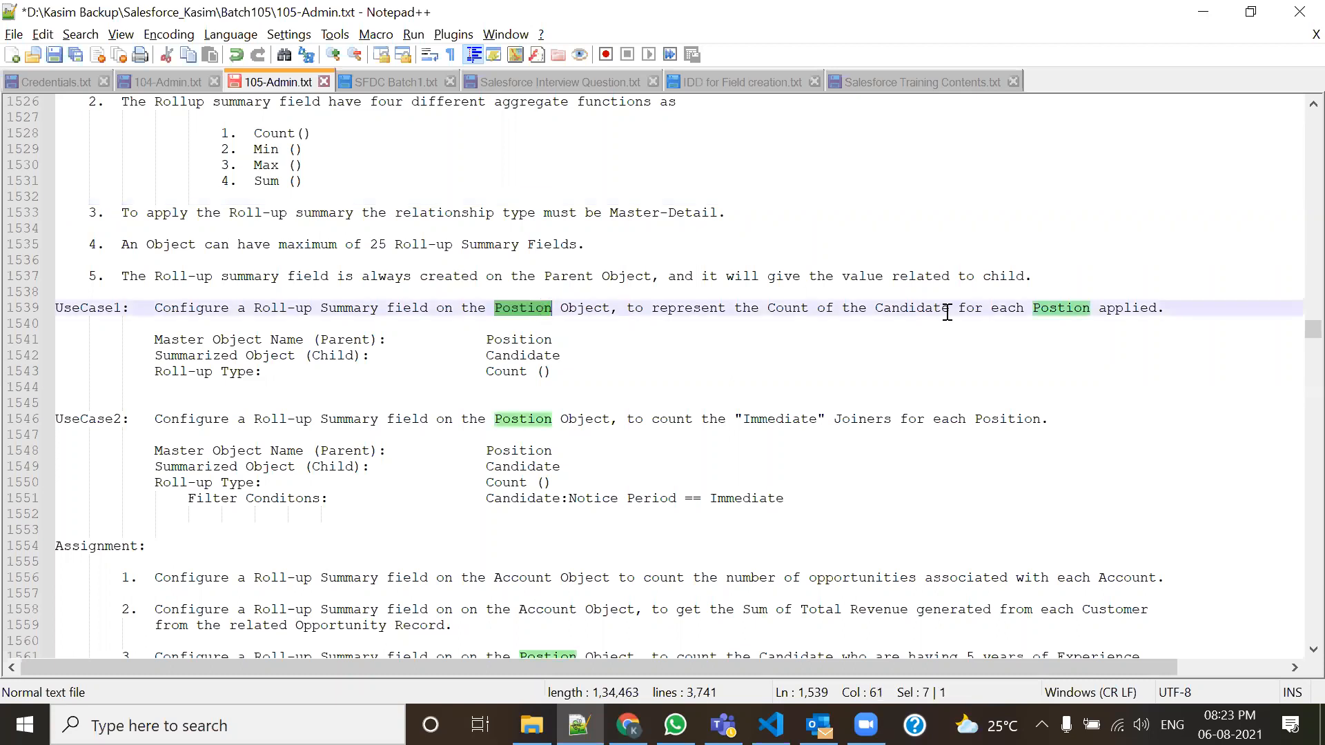
{"action": "left_click_drag", "start_coordinate": [325, 133], "coordinate": [252, 134]}
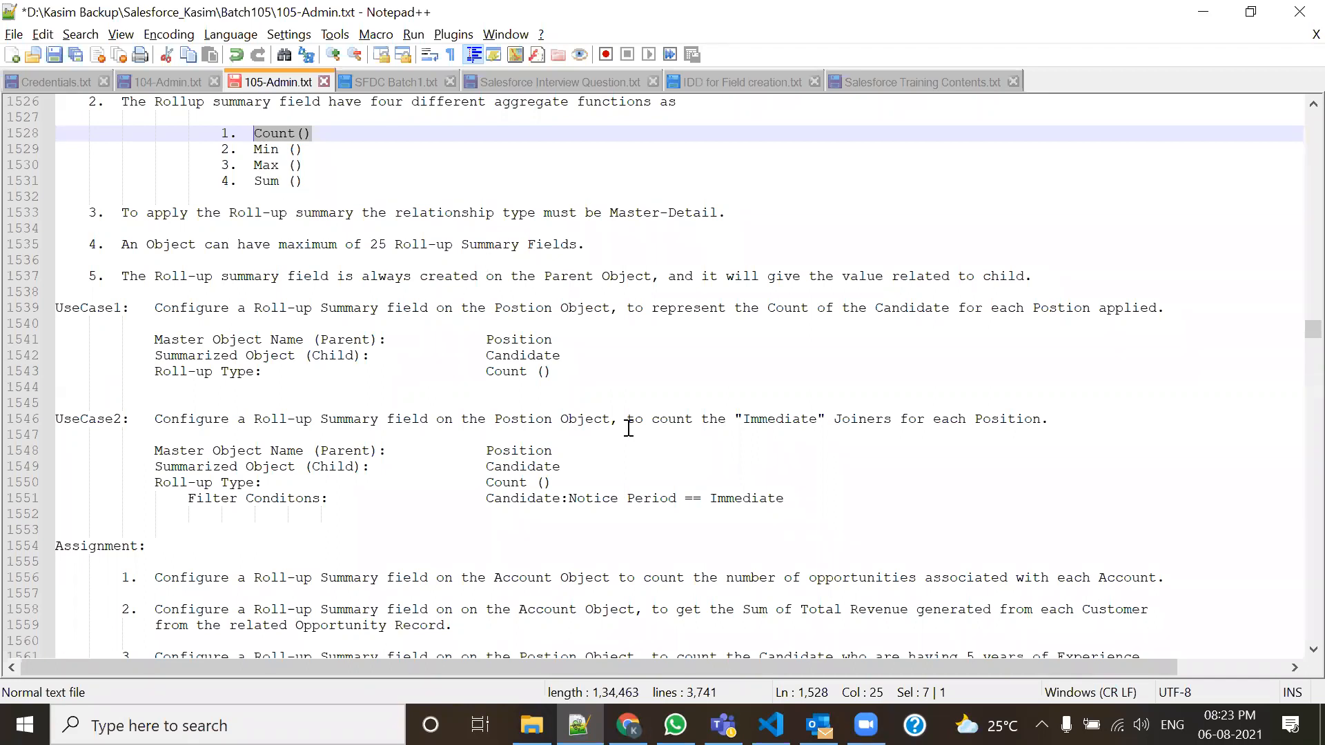
{"action": "key", "text": "alt+Tab"}
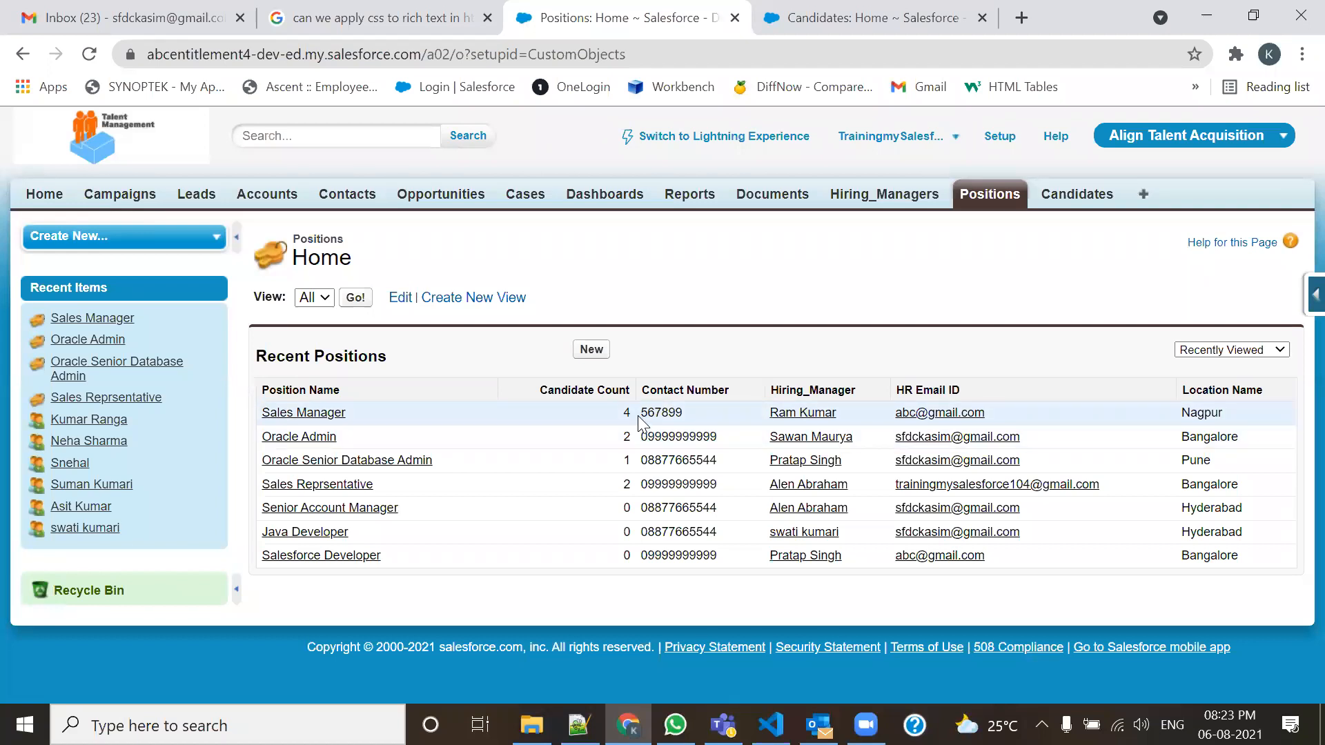
{"action": "left_click", "coordinate": [897, 17]}
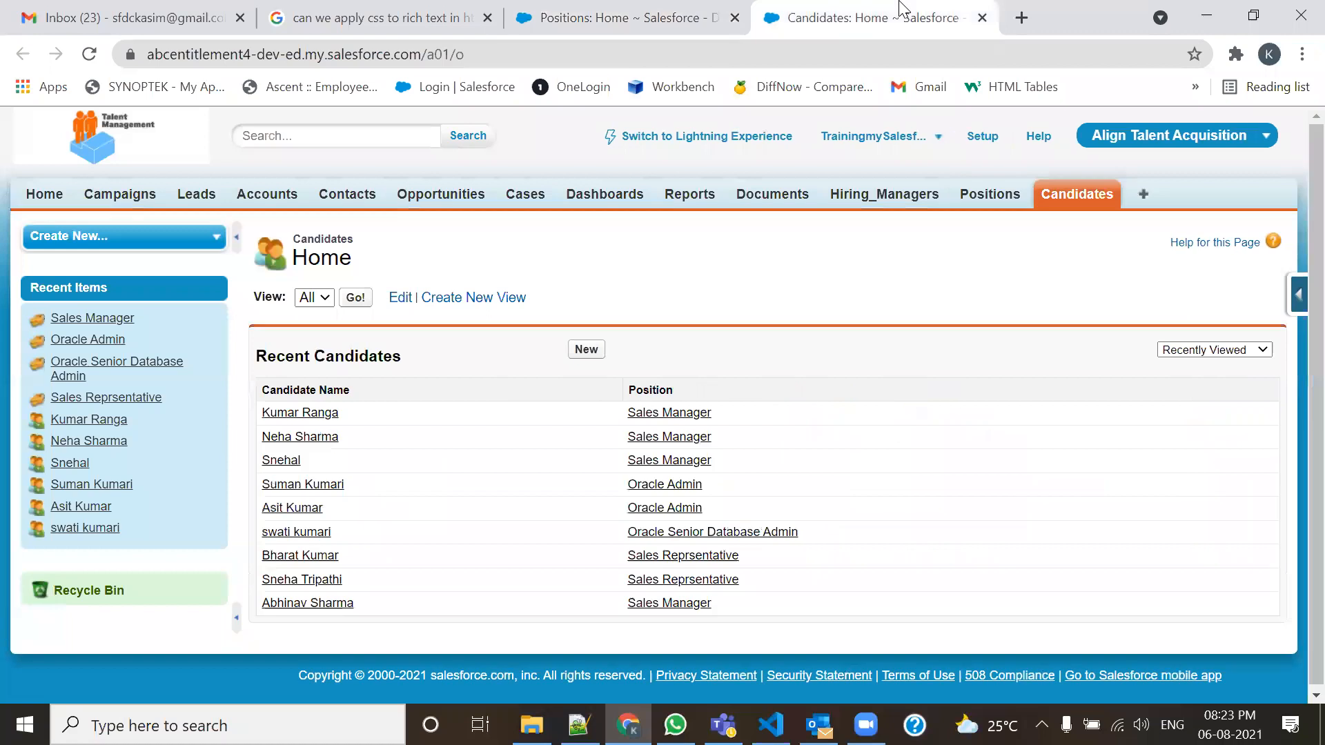
{"action": "middle_click", "coordinate": [321, 414]}
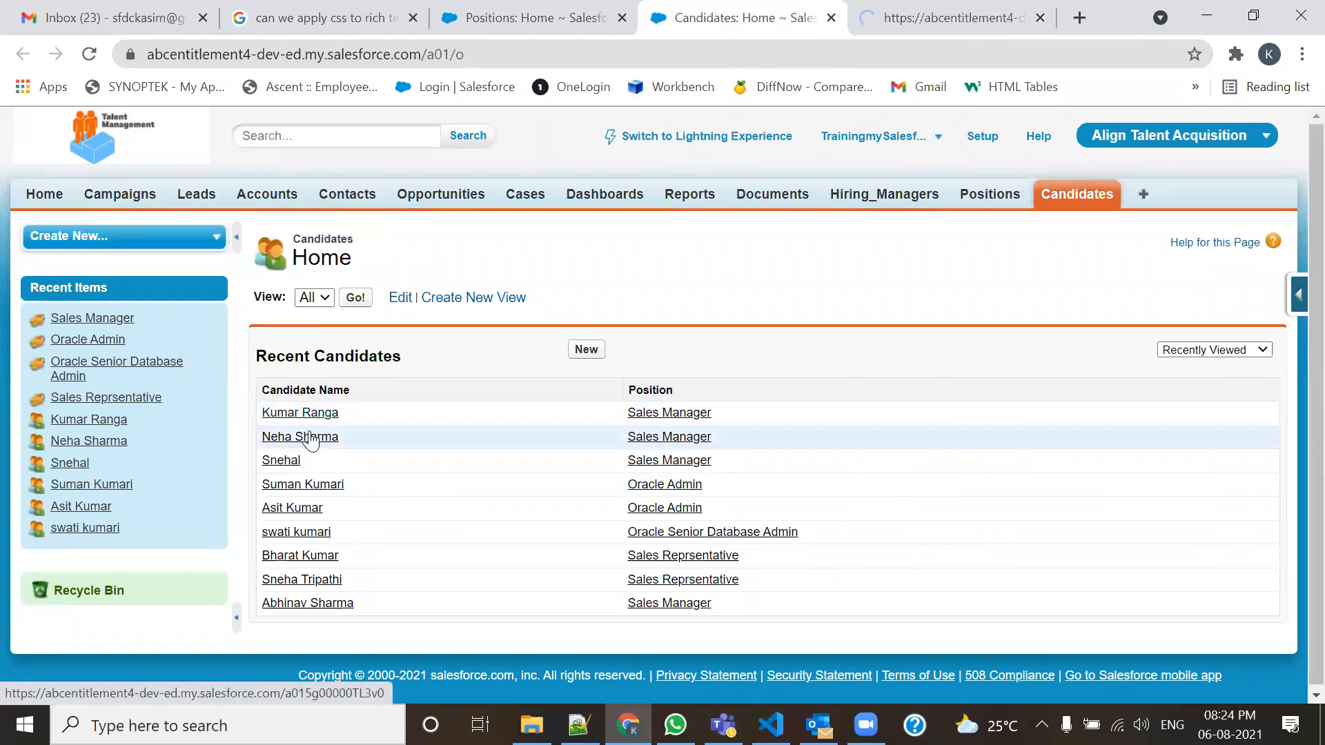
{"action": "middle_click", "coordinate": [305, 440]}
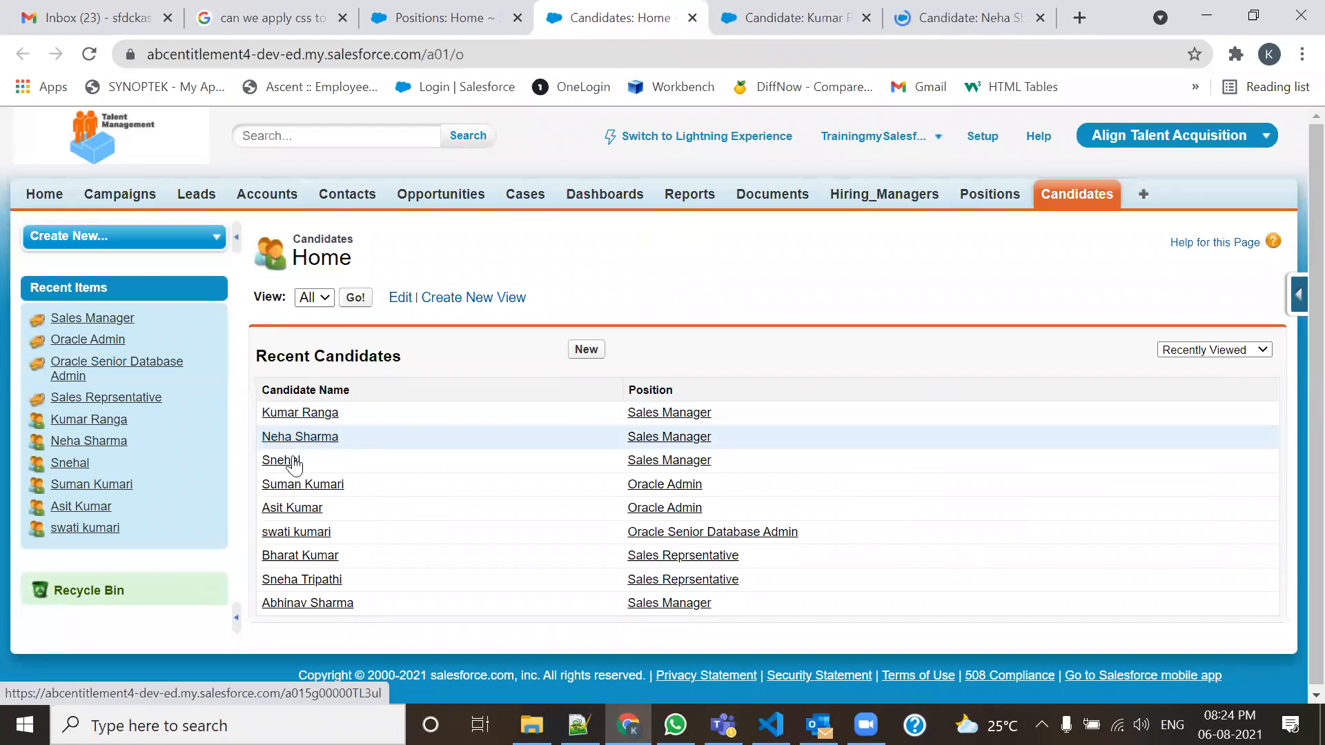
{"action": "middle_click", "coordinate": [287, 462]}
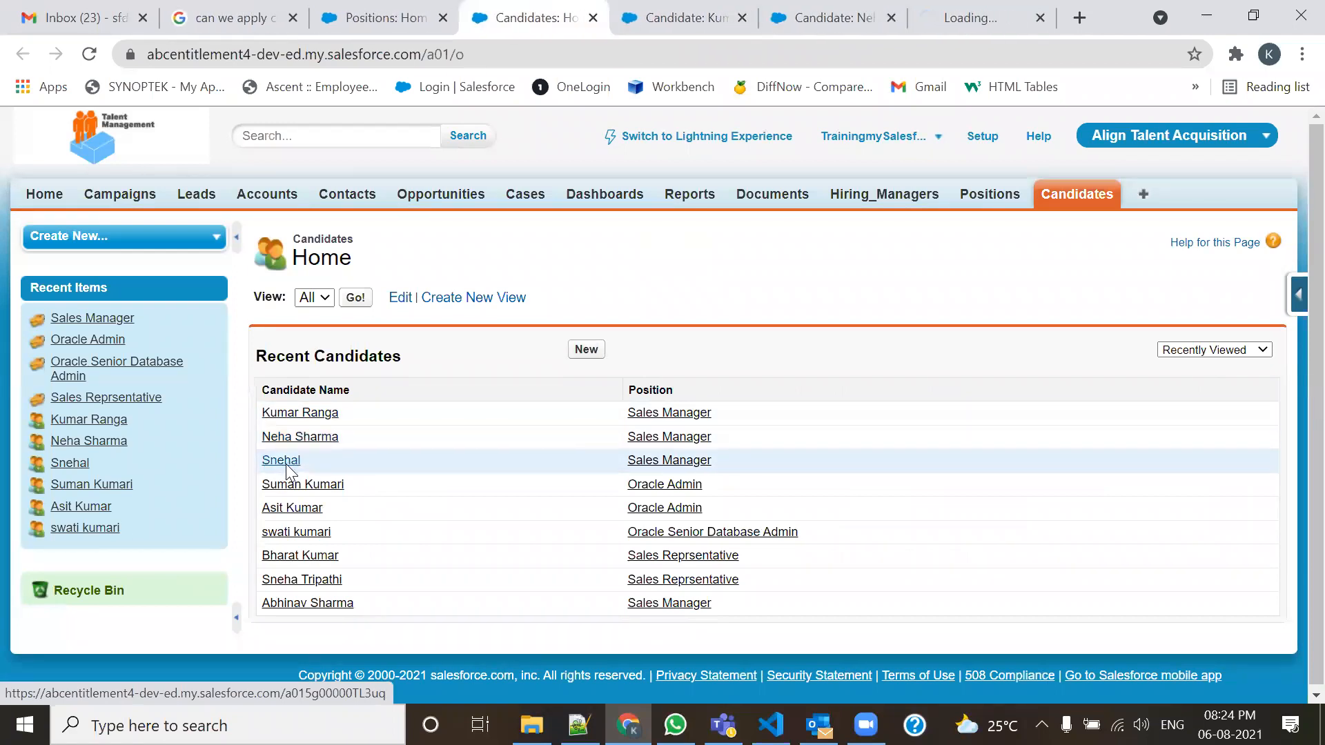
{"action": "middle_click", "coordinate": [270, 604]}
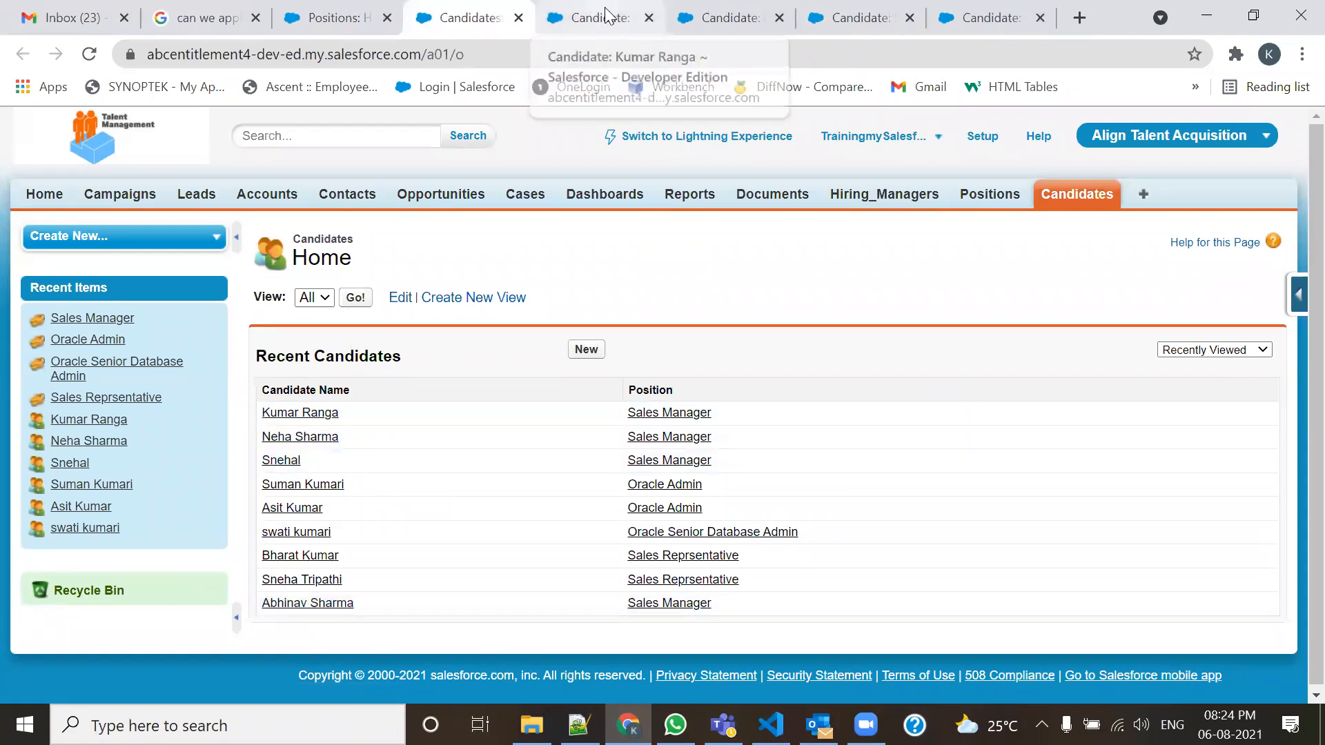
{"action": "left_click", "coordinate": [605, 16]}
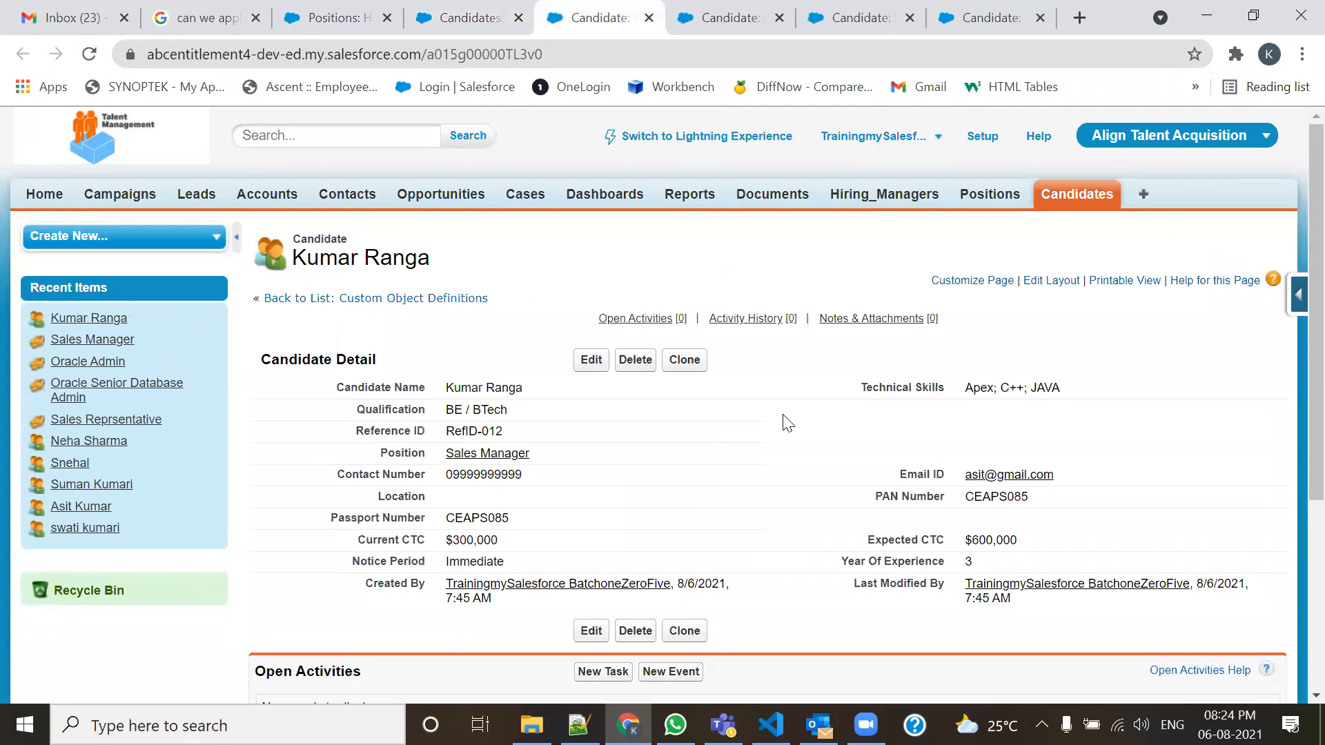
{"action": "double_click", "coordinate": [500, 564]}
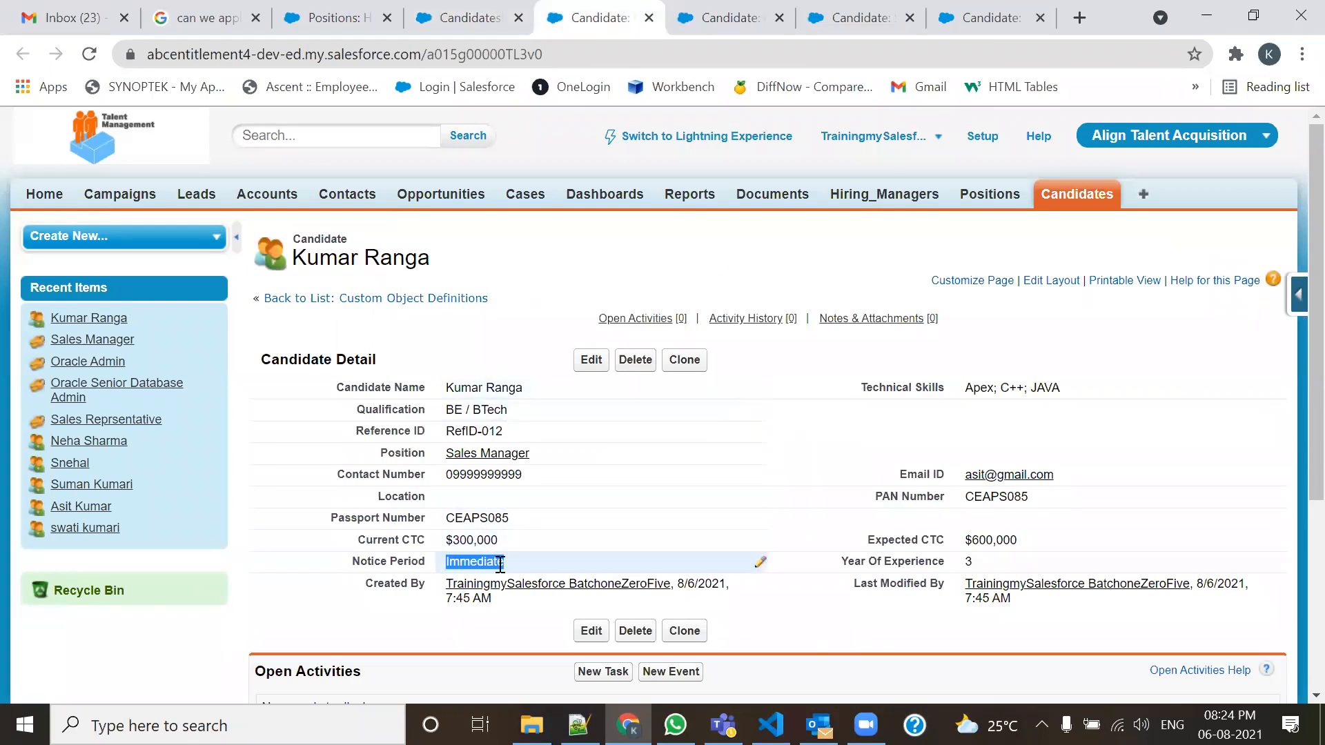
{"action": "left_click", "coordinate": [650, 17]}
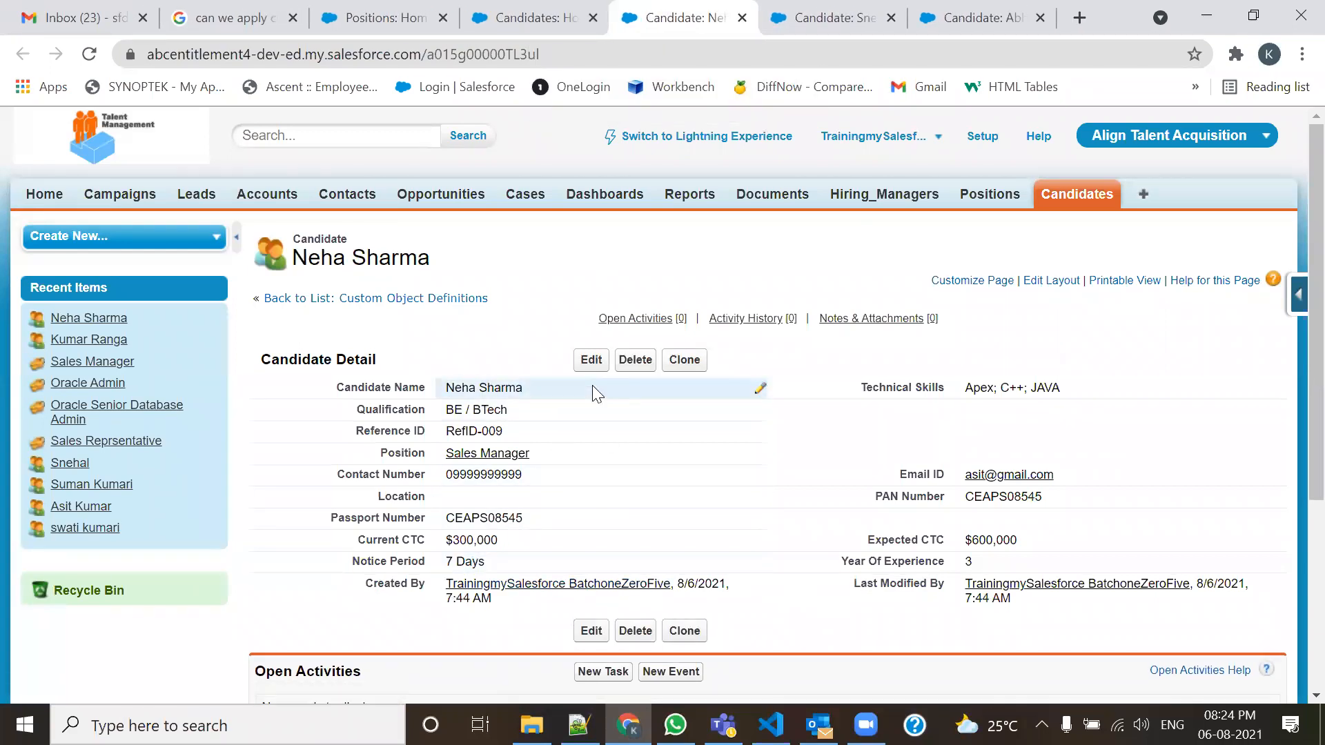
{"action": "left_click", "coordinate": [741, 17]}
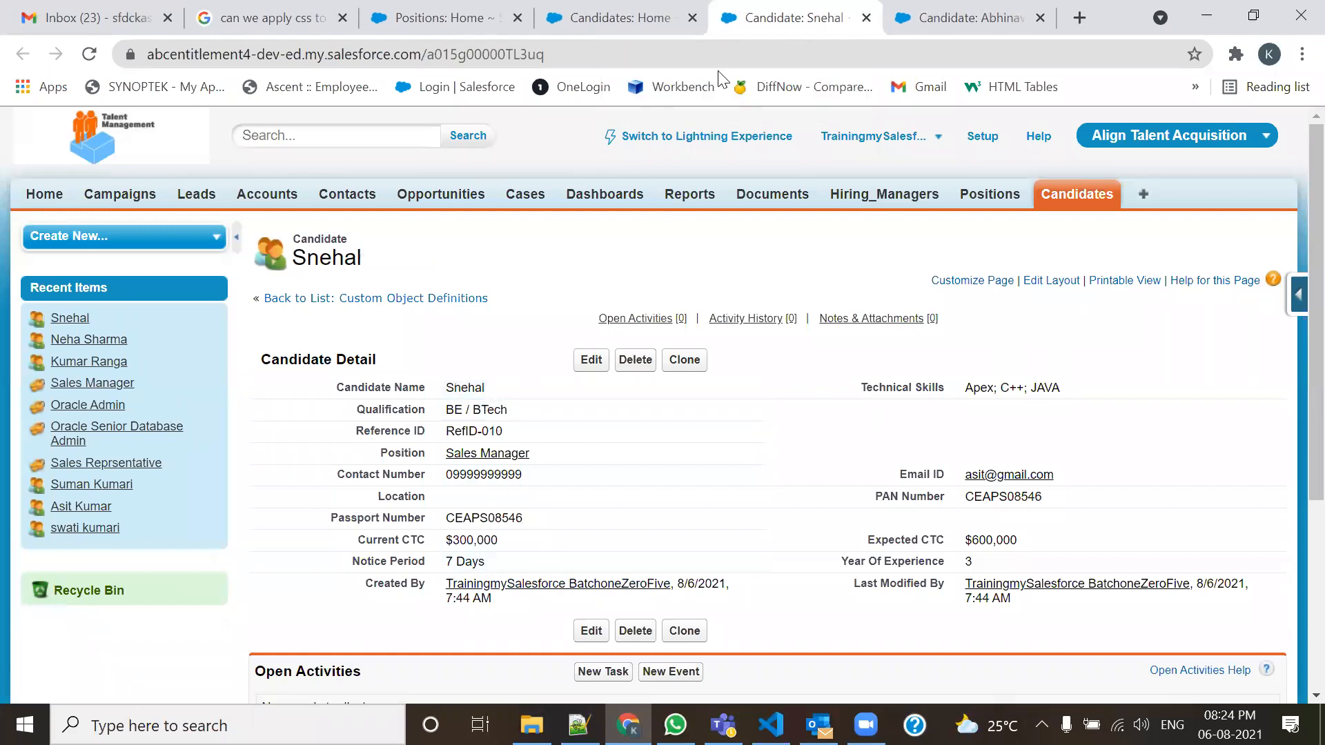
{"action": "left_click", "coordinate": [867, 18]}
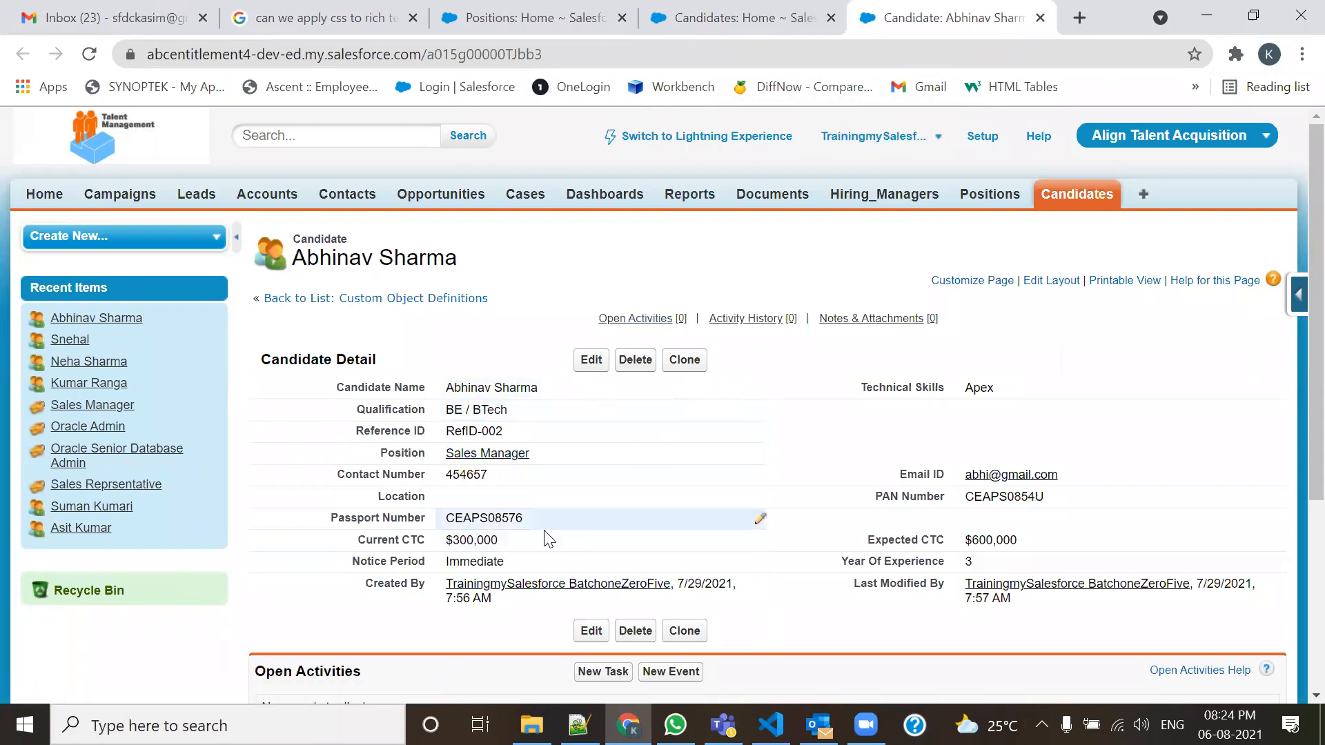
{"action": "double_click", "coordinate": [497, 562]}
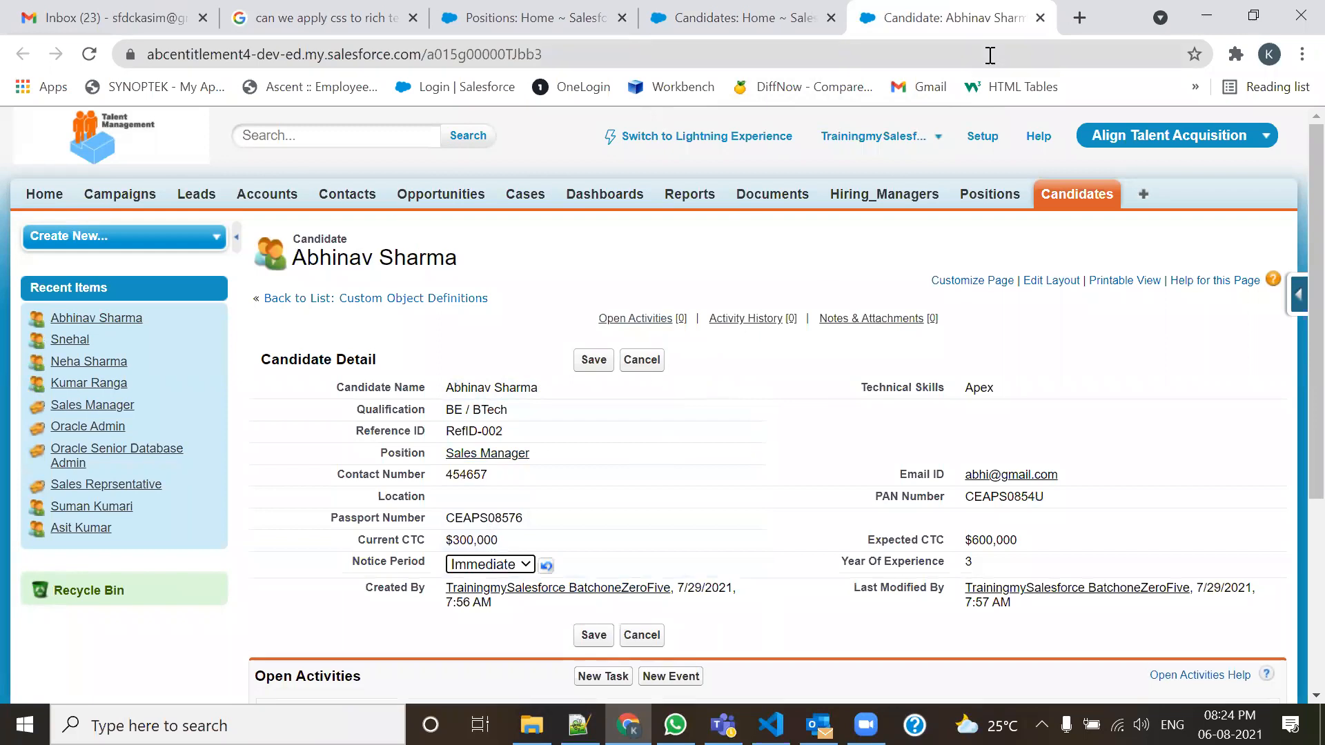
{"action": "left_click", "coordinate": [1040, 17]}
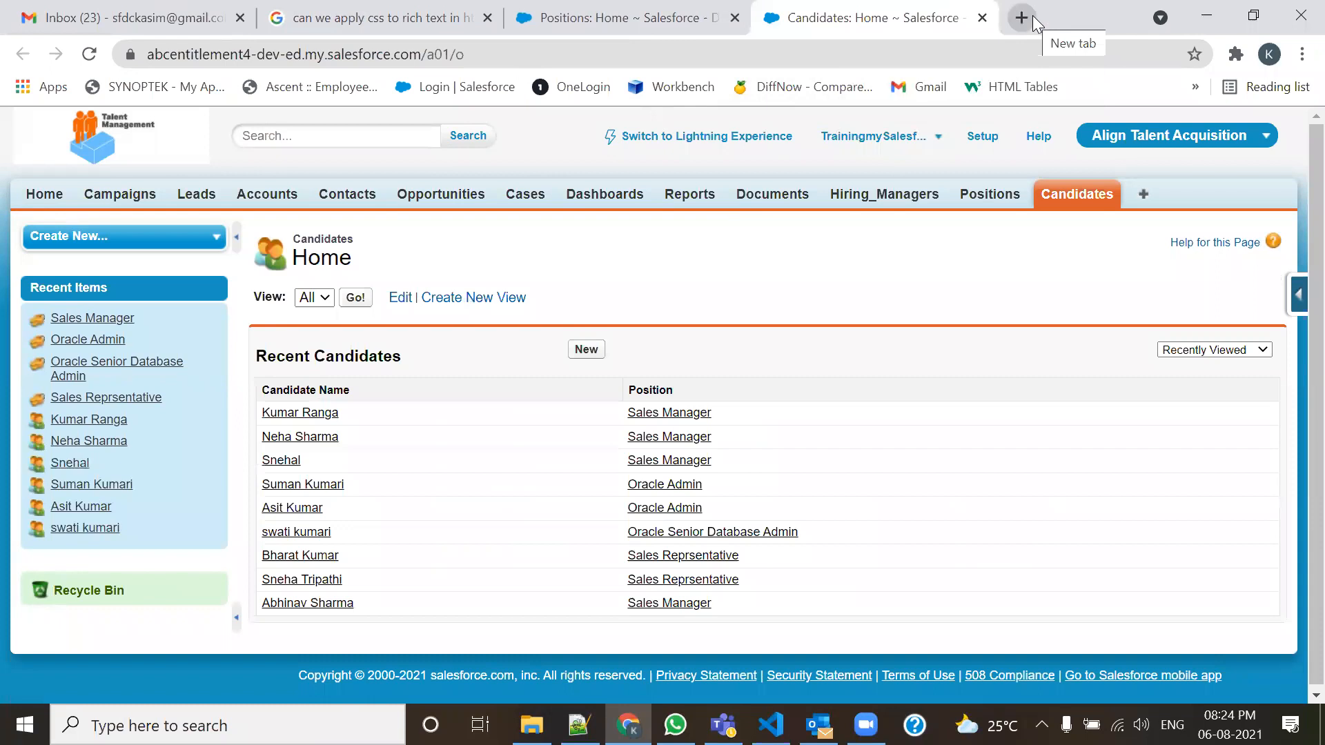
{"action": "left_click", "coordinate": [690, 17]}
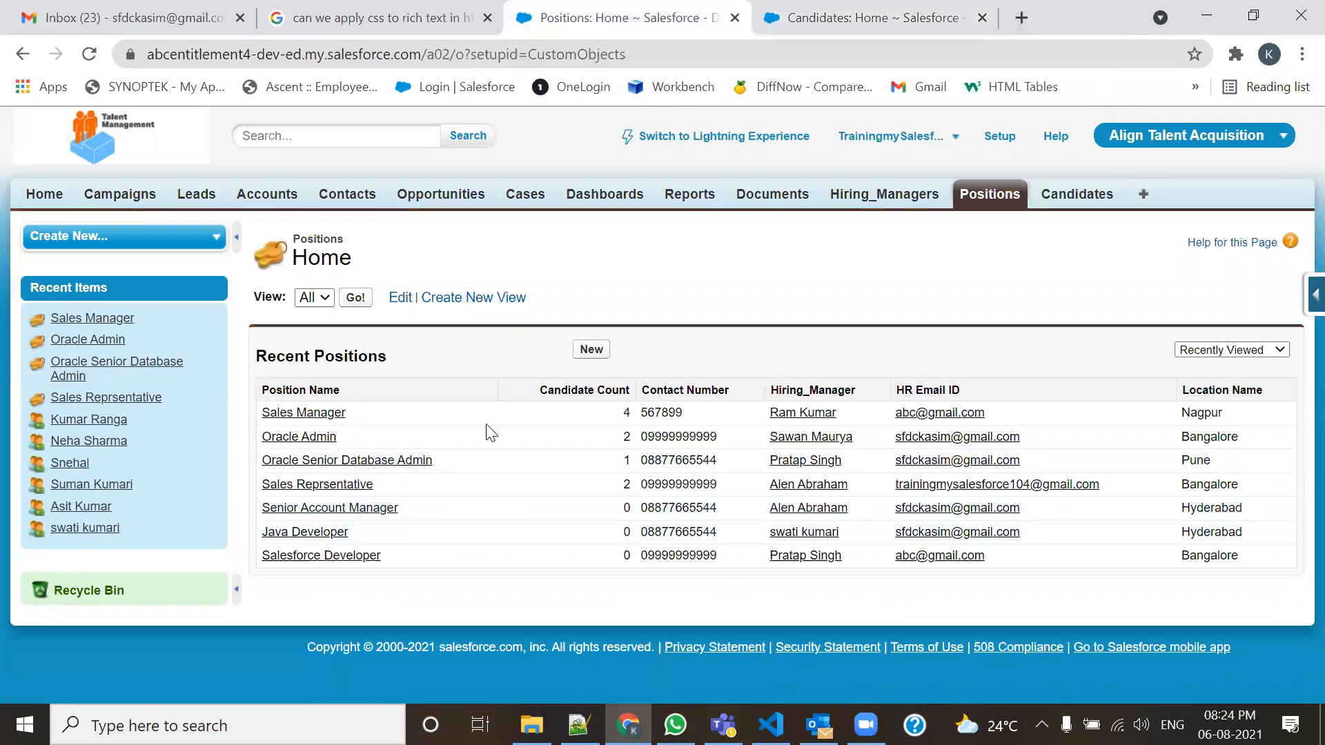
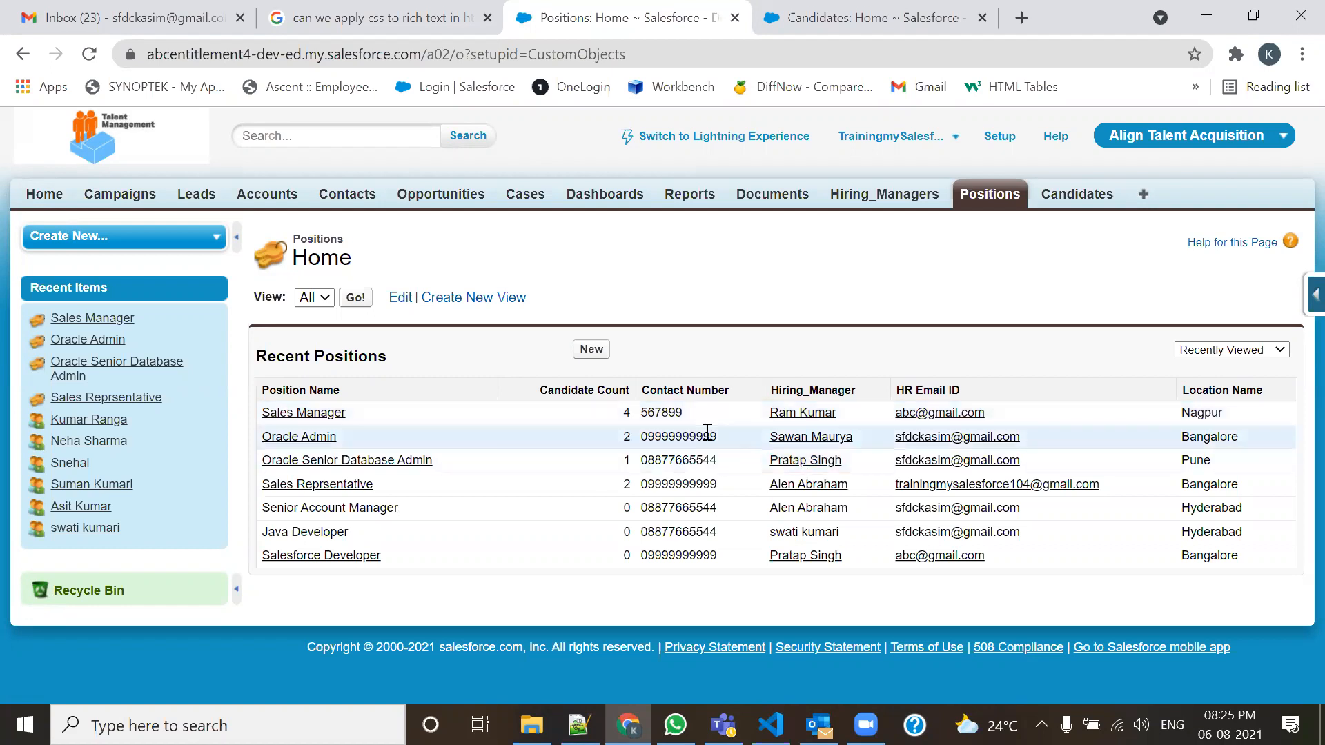
Highlight Sales Manager's Candidate Count of 4, then switch to the 105-Admin.txt notes.
{"action": "double_click", "coordinate": [626, 412]}
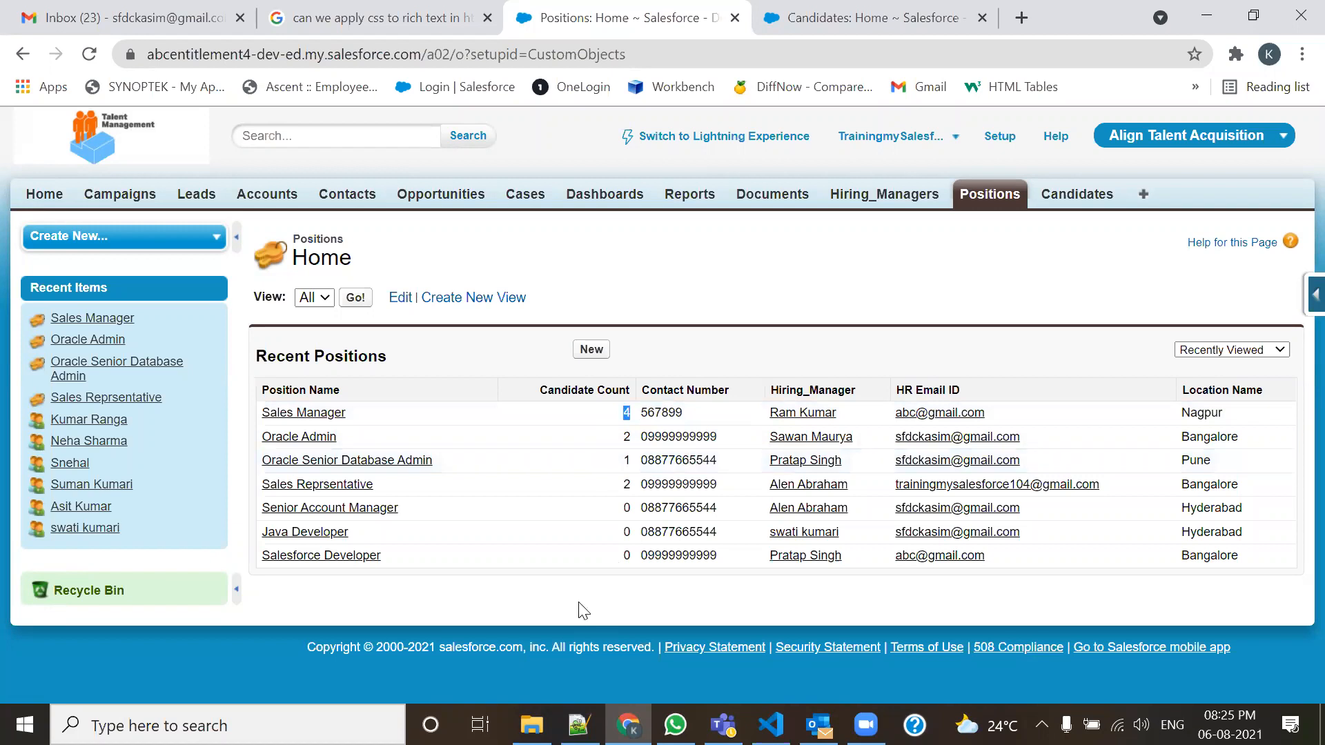
{"action": "left_click", "coordinate": [579, 724]}
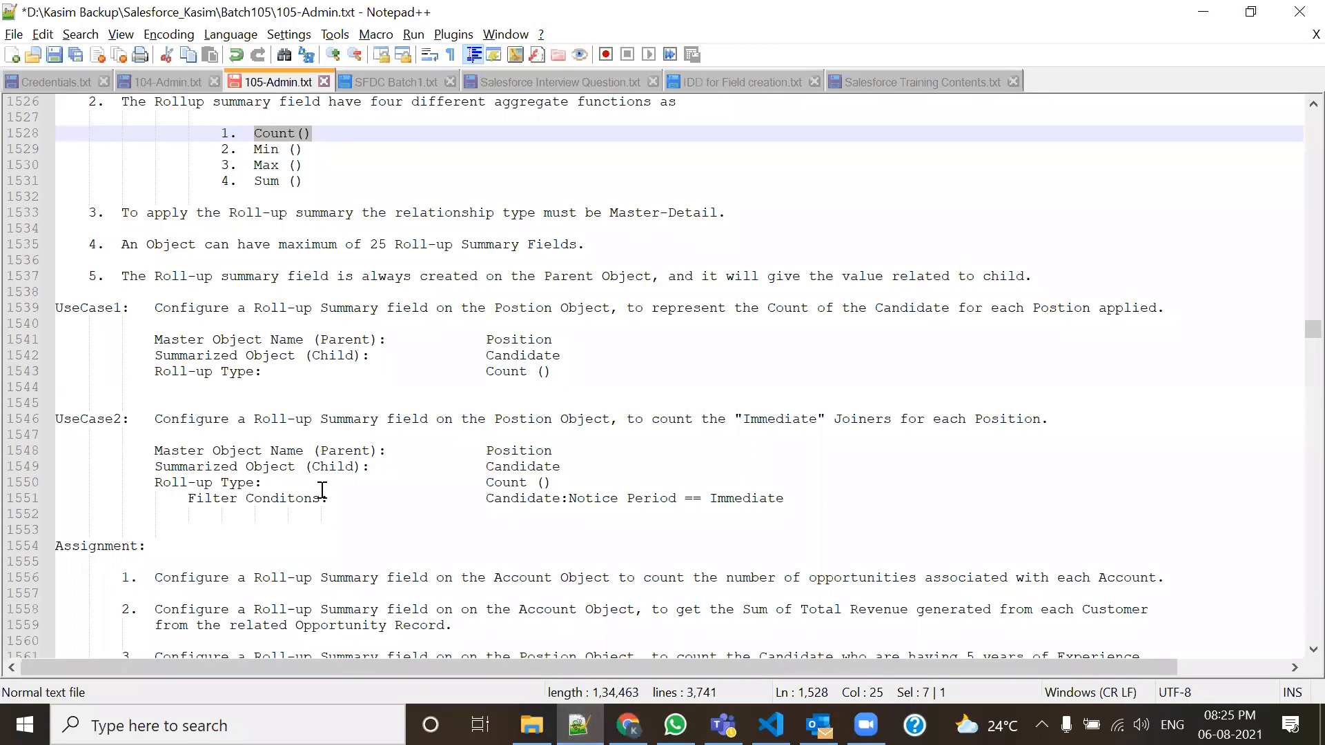
Read the UseCase2 notes on counting Immediate joiners, then return to Salesforce Positions Home.
{"action": "left_click_drag", "start_coordinate": [163, 424], "coordinate": [899, 422]}
{"action": "left_click", "coordinate": [773, 437]}
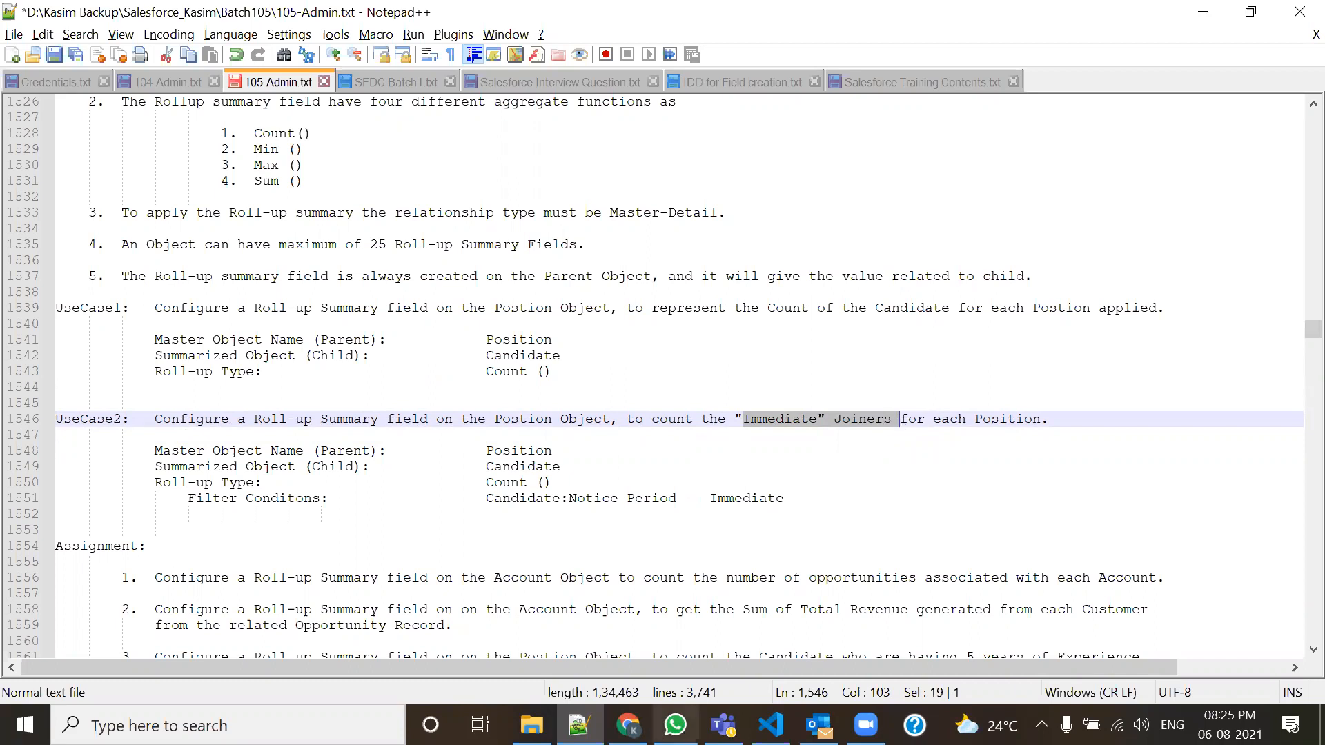
{"action": "mouse_move", "coordinate": [627, 725]}
{"action": "left_click", "coordinate": [628, 635]}
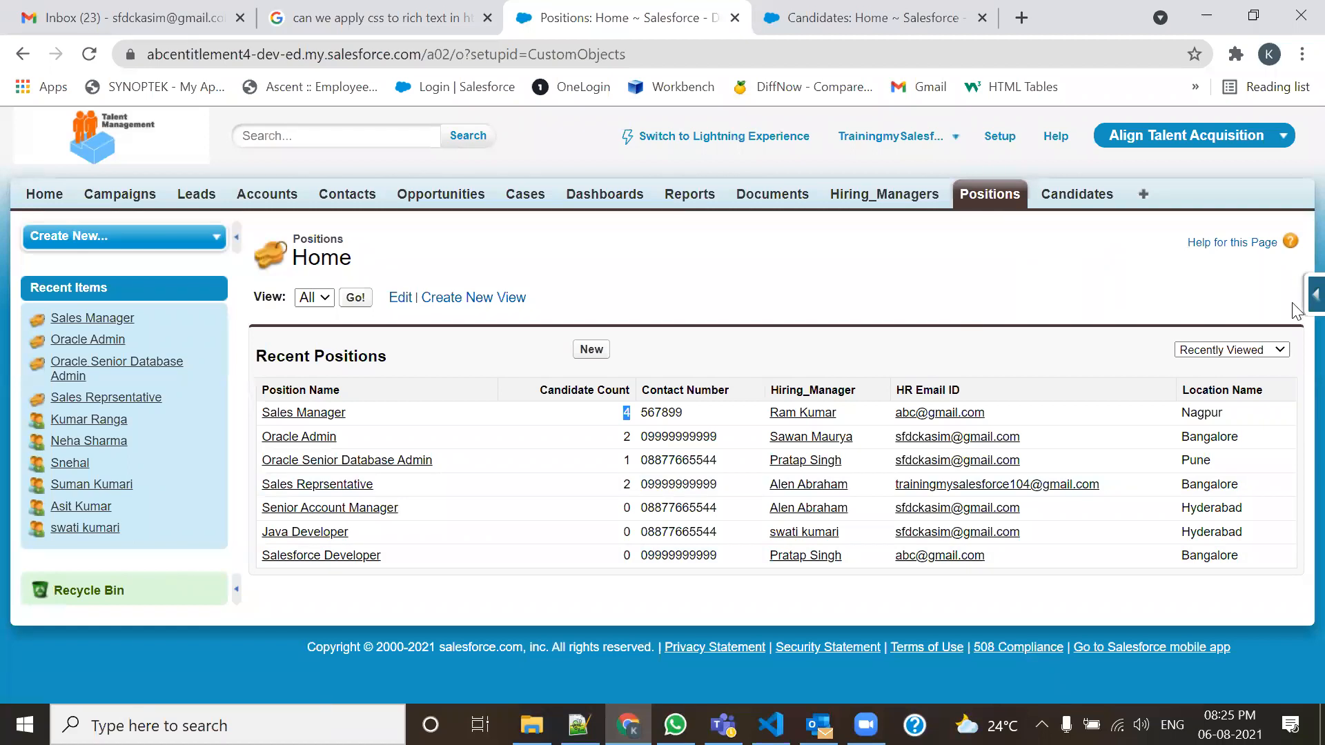
Start a new Roll-Up Summary field on the Position object.
{"action": "mouse_move", "coordinate": [1295, 306]}
{"action": "mouse_move", "coordinate": [1193, 326]}
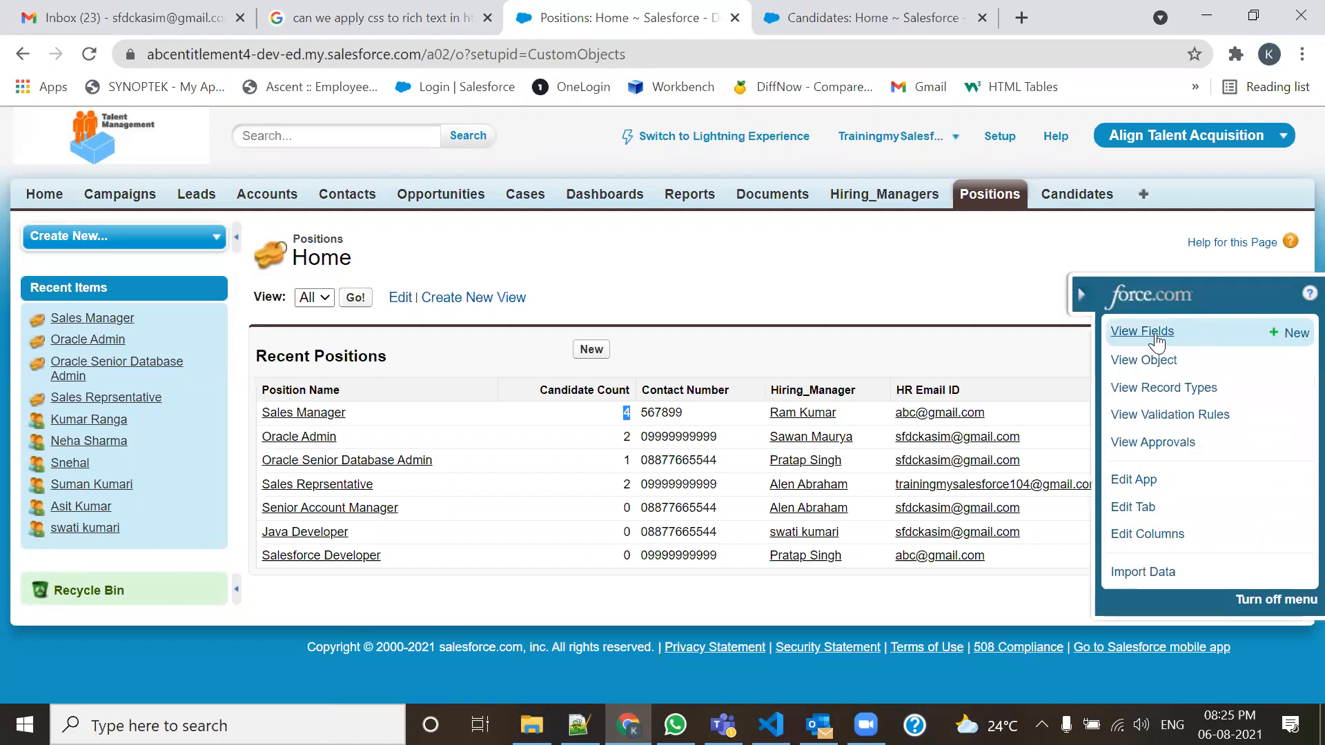
{"action": "left_click", "coordinate": [1288, 337]}
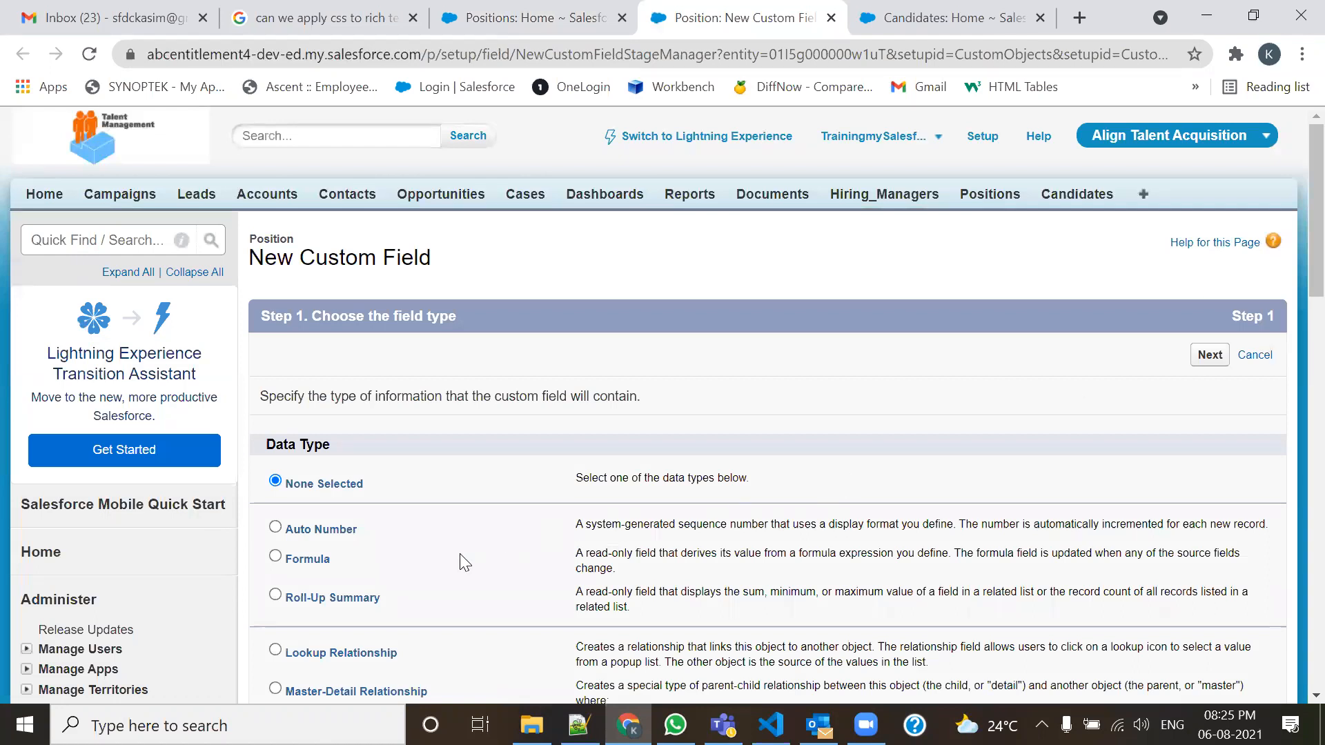
{"action": "left_click", "coordinate": [275, 595]}
{"action": "left_click", "coordinate": [1215, 357]}
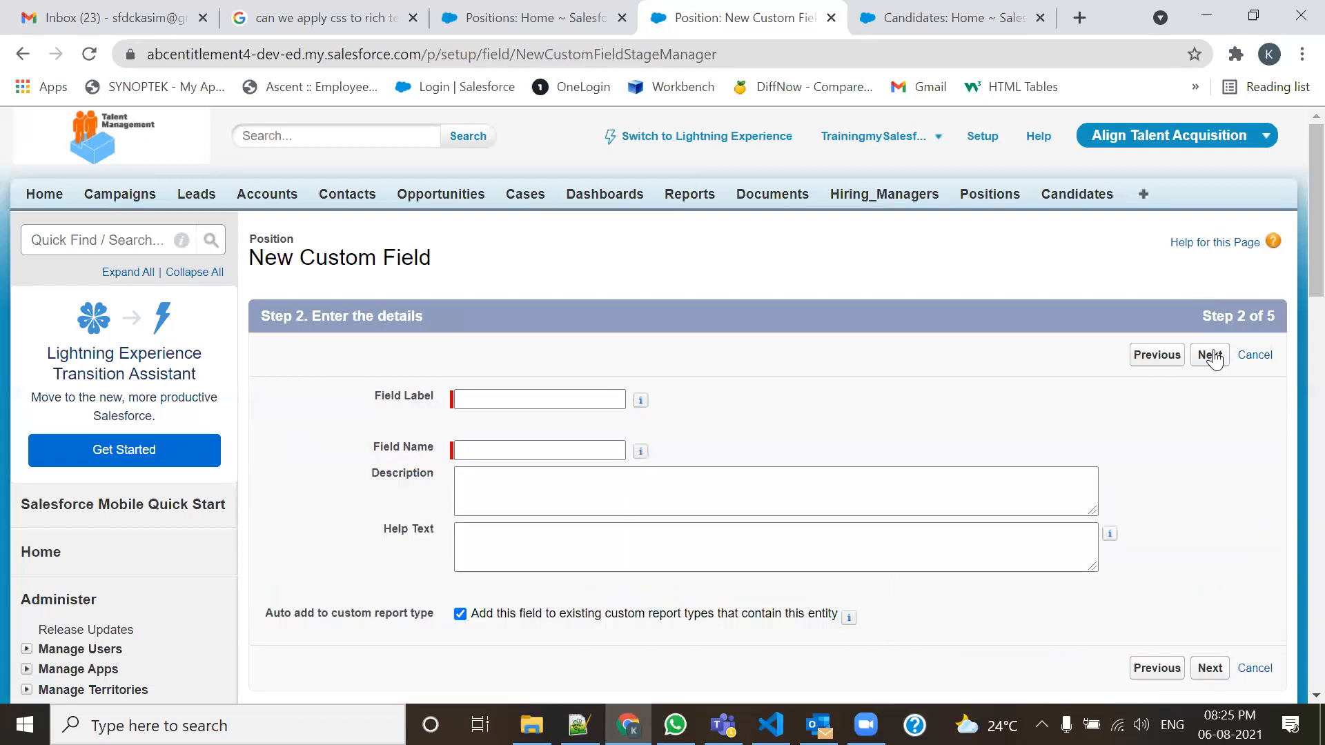
Label the field Immediate Joiner, named Immediate_Joiner, and continue to the calculation step.
{"action": "left_click", "coordinate": [559, 392]}
{"action": "left_click", "coordinate": [558, 392]}
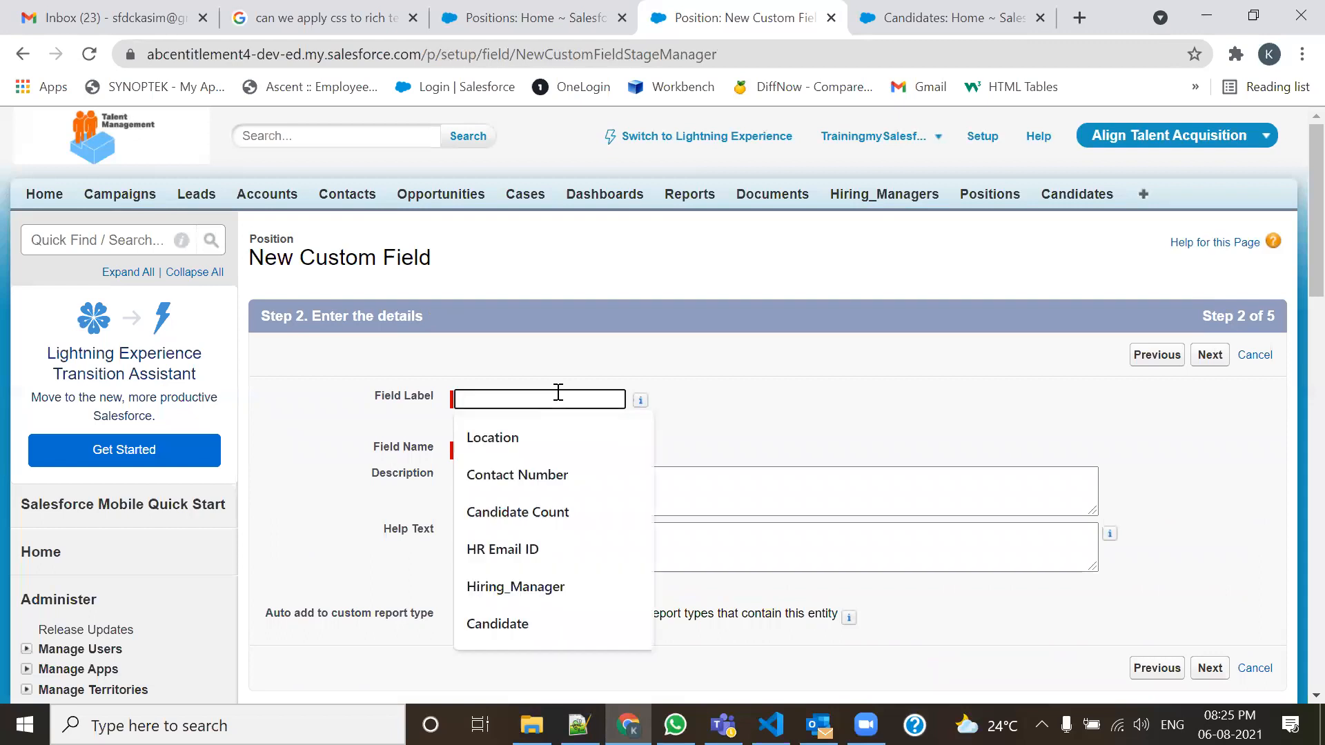
{"action": "type", "text": "Immediate Joiner"}
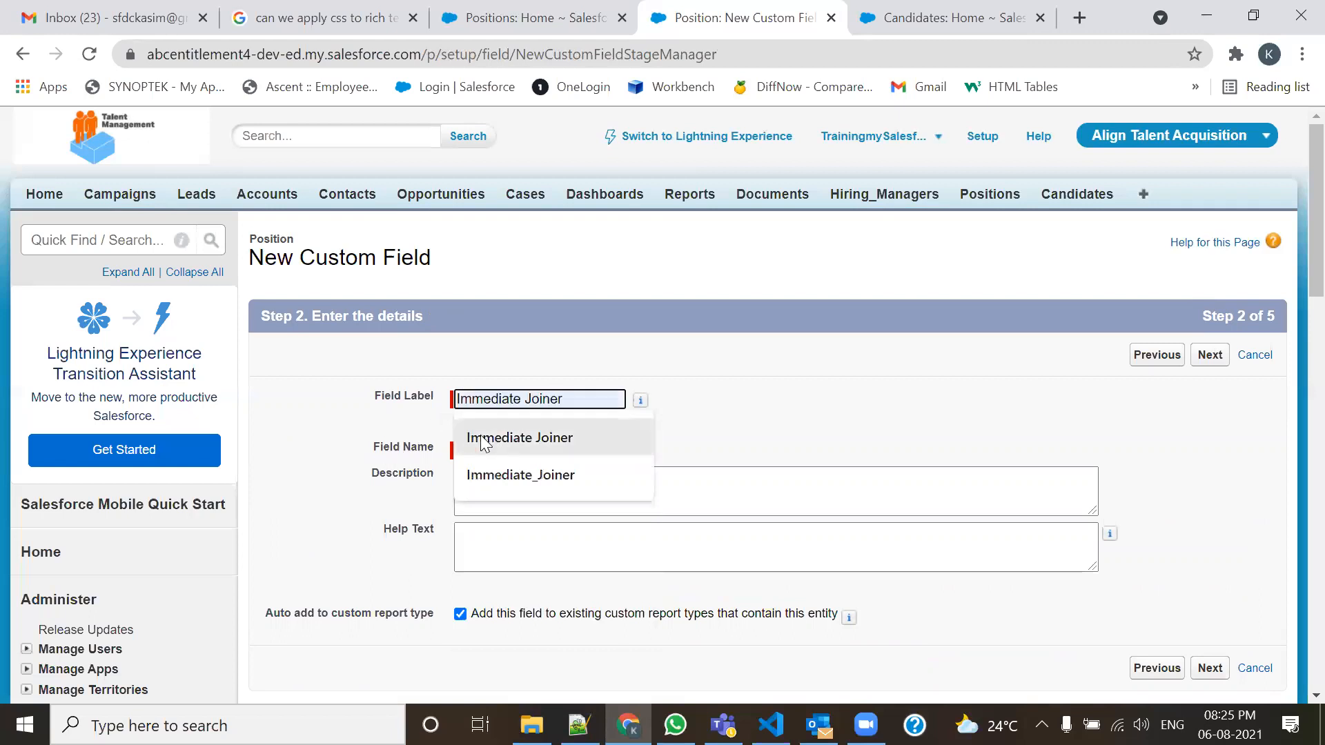
{"action": "left_click", "coordinate": [483, 439]}
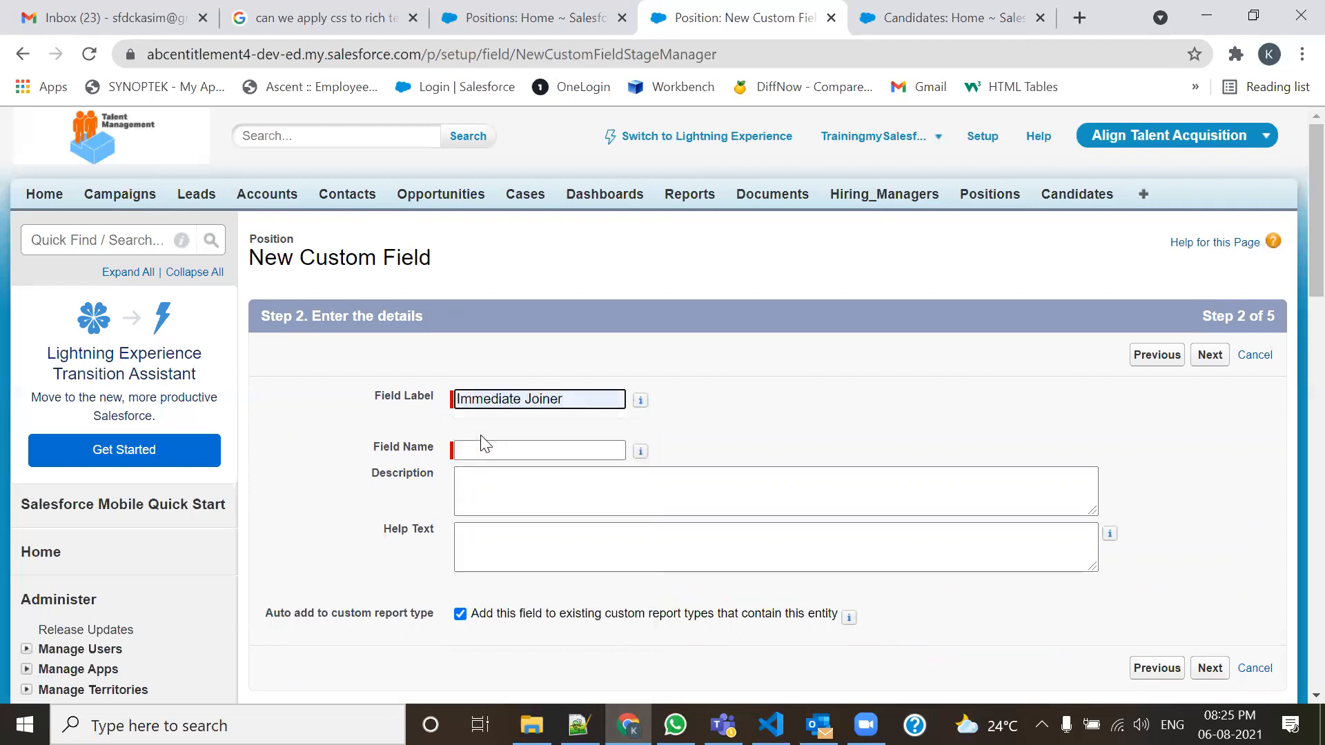
{"action": "key", "text": "Tab"}
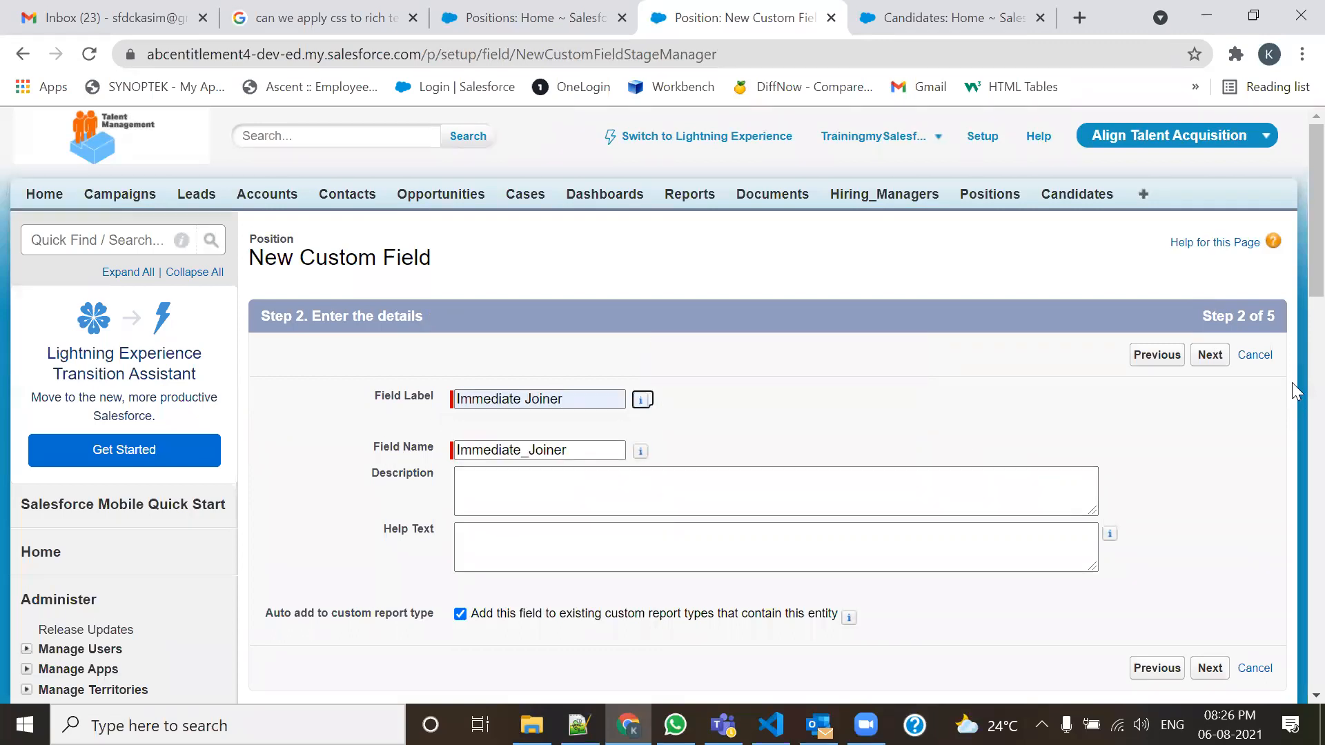
{"action": "scroll", "coordinate": [1295, 312], "scroll_direction": "down", "scroll_amount": 6}
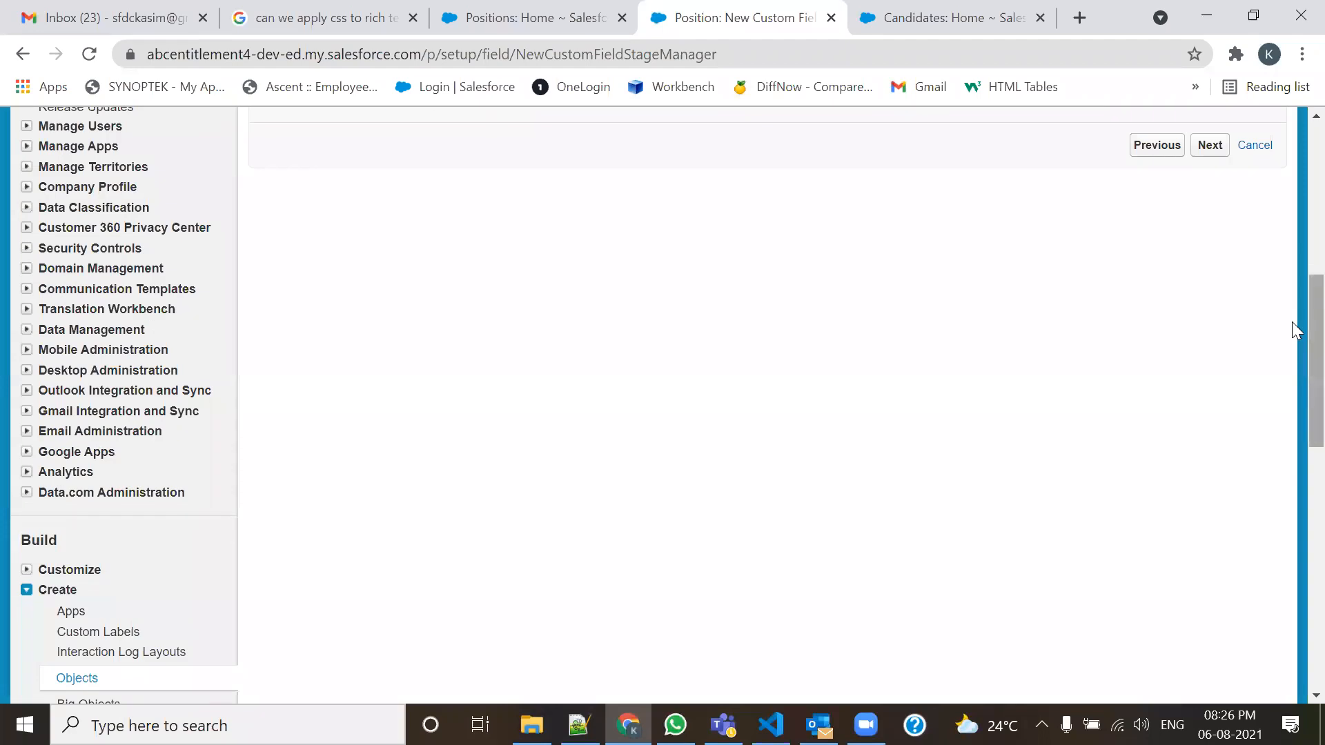
{"action": "scroll", "coordinate": [1295, 290], "scroll_direction": "up", "scroll_amount": 4}
{"action": "scroll", "coordinate": [1295, 231], "scroll_direction": "up", "scroll_amount": 2}
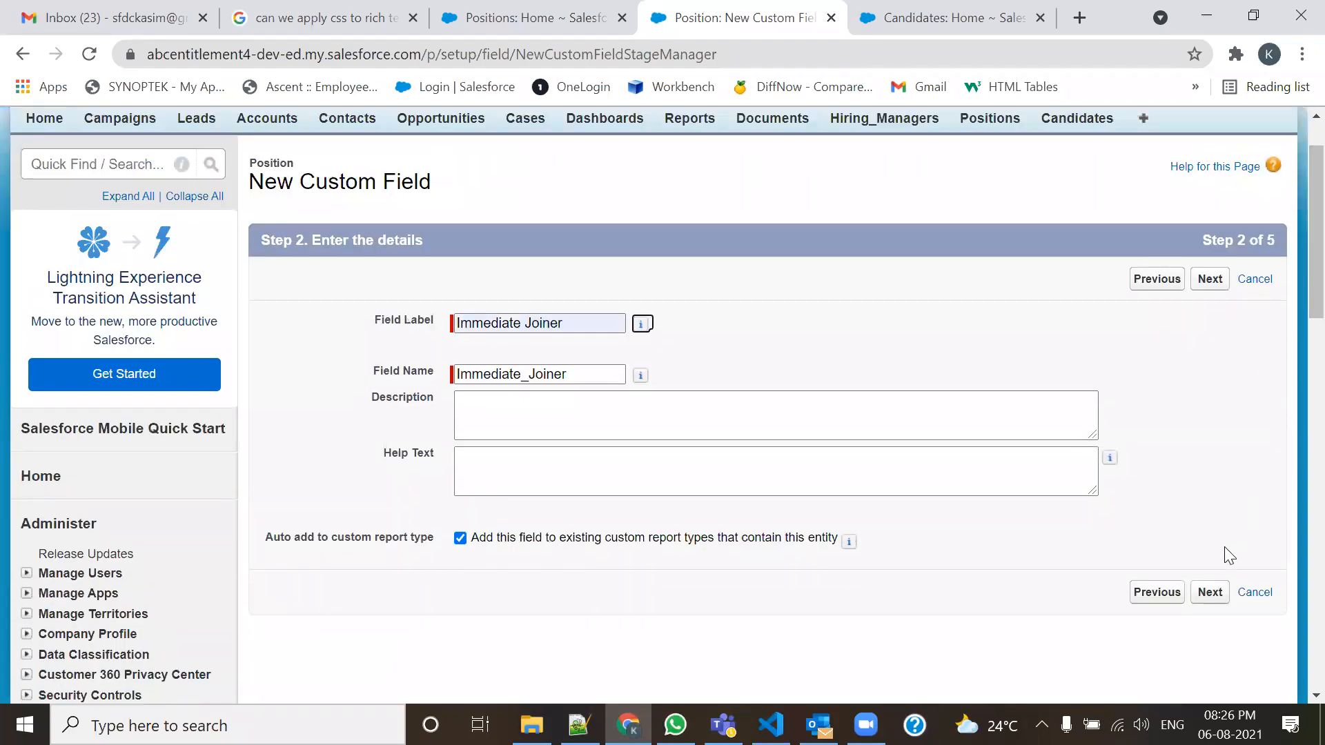
{"action": "left_click", "coordinate": [1209, 592]}
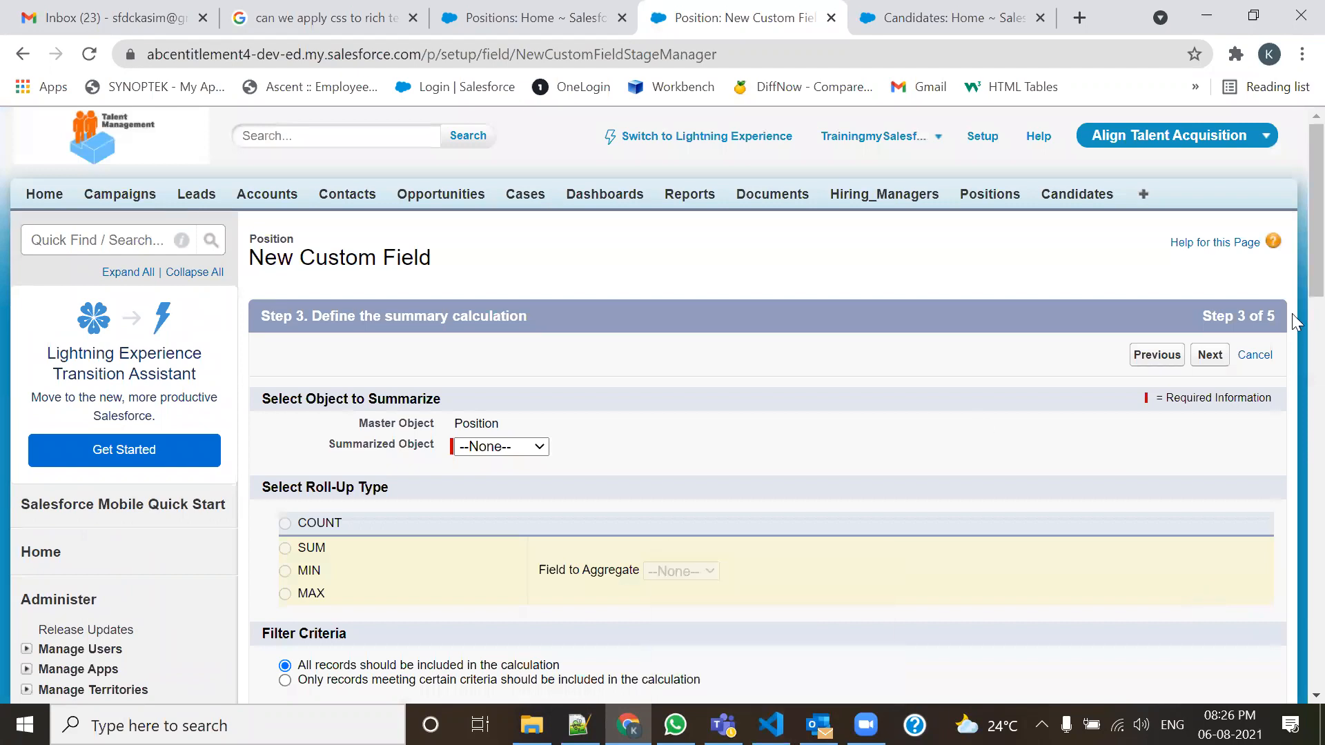
Summarize the Candidates object using the COUNT roll-up type.
{"action": "scroll", "coordinate": [1292, 271], "scroll_direction": "down", "scroll_amount": 3}
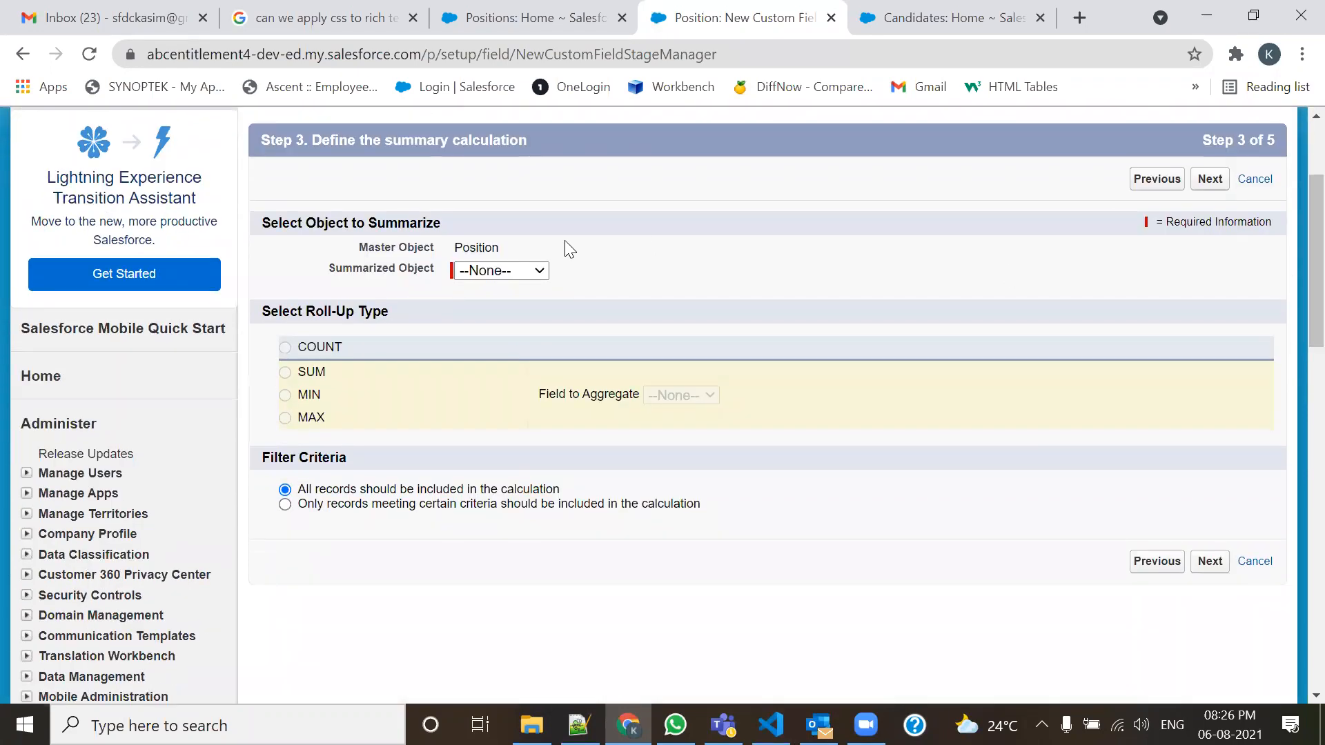
{"action": "left_click", "coordinate": [509, 272]}
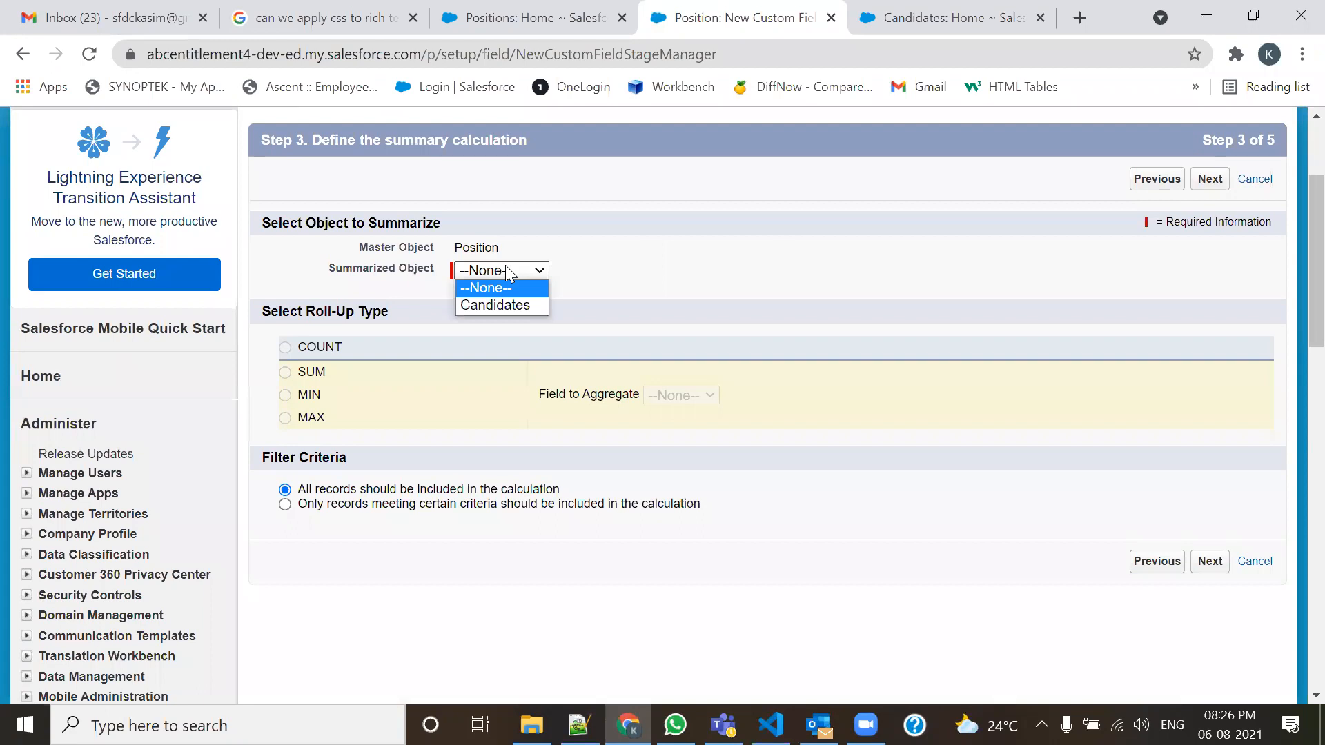
{"action": "left_click", "coordinate": [482, 306]}
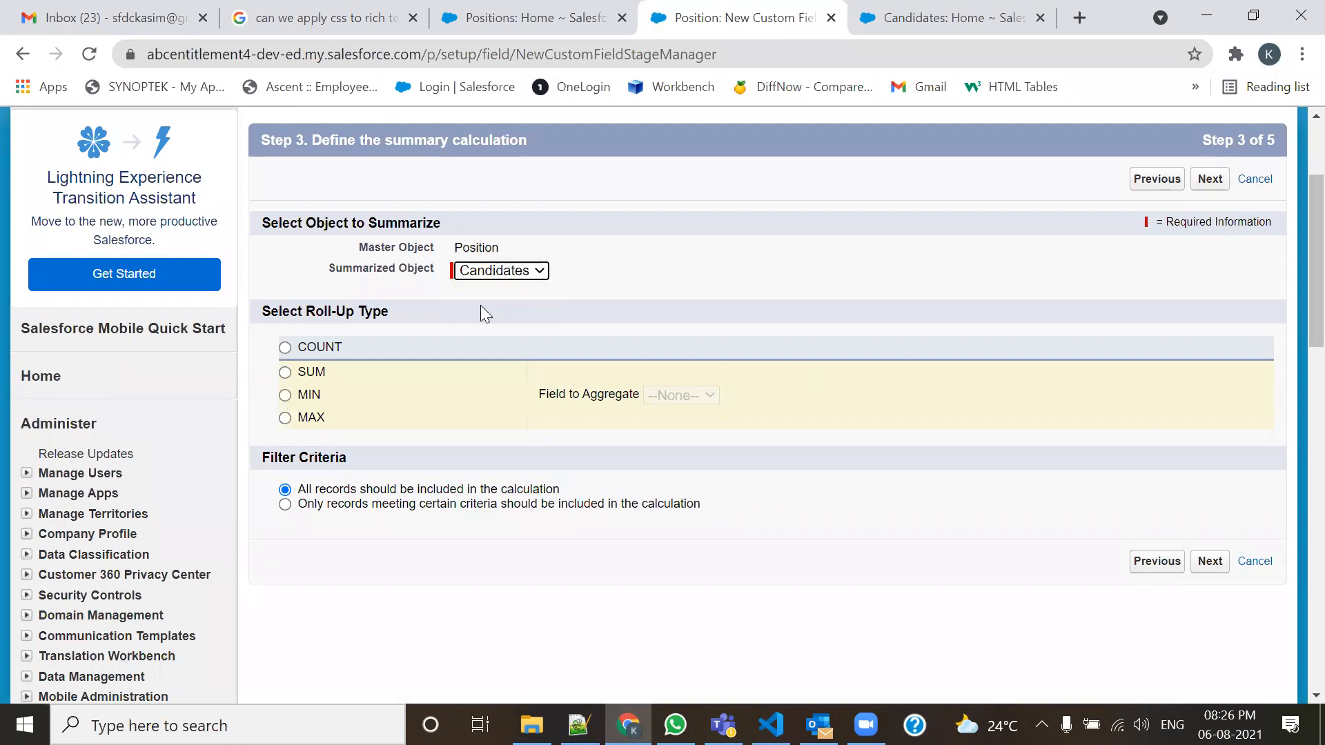
{"action": "left_click", "coordinate": [286, 347]}
Count only Candidates whose Notice Period equals Immediate.
{"action": "left_click", "coordinate": [285, 508]}
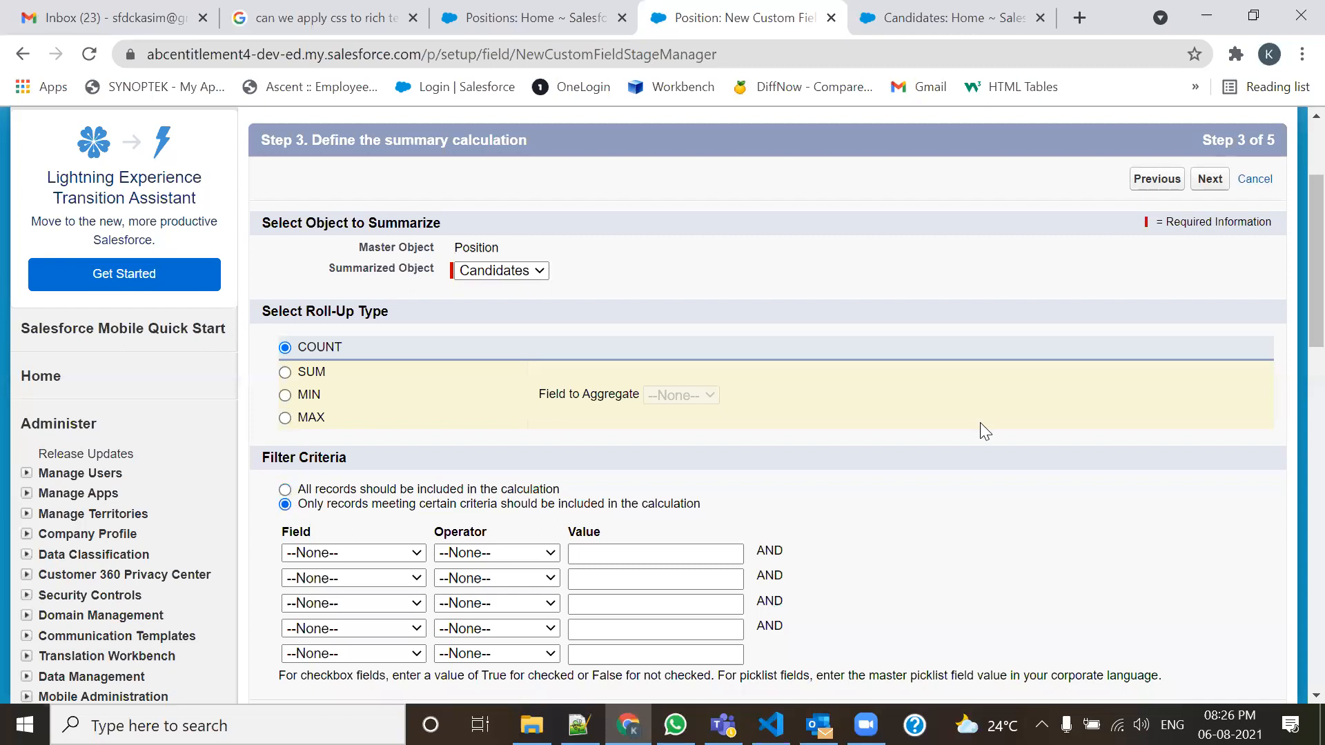
{"action": "scroll", "coordinate": [1292, 290], "scroll_direction": "down", "scroll_amount": 3}
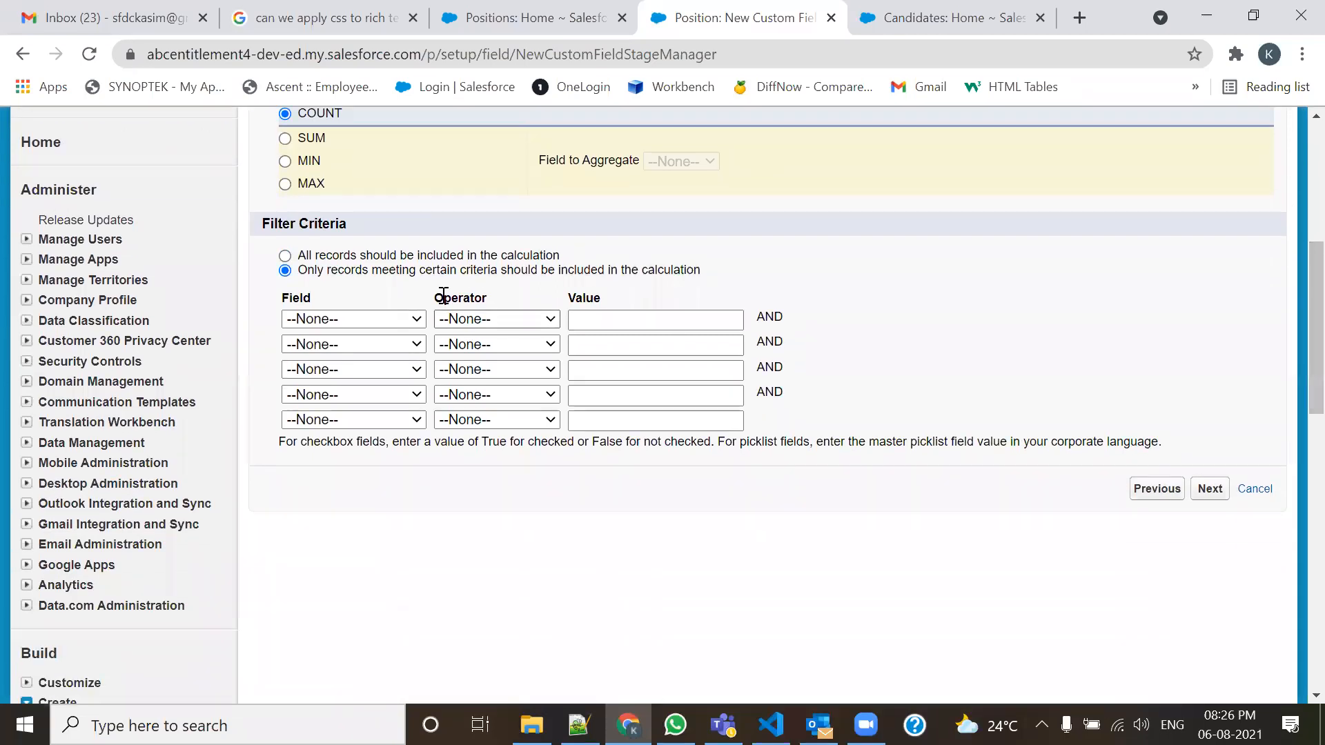
{"action": "left_click", "coordinate": [403, 320]}
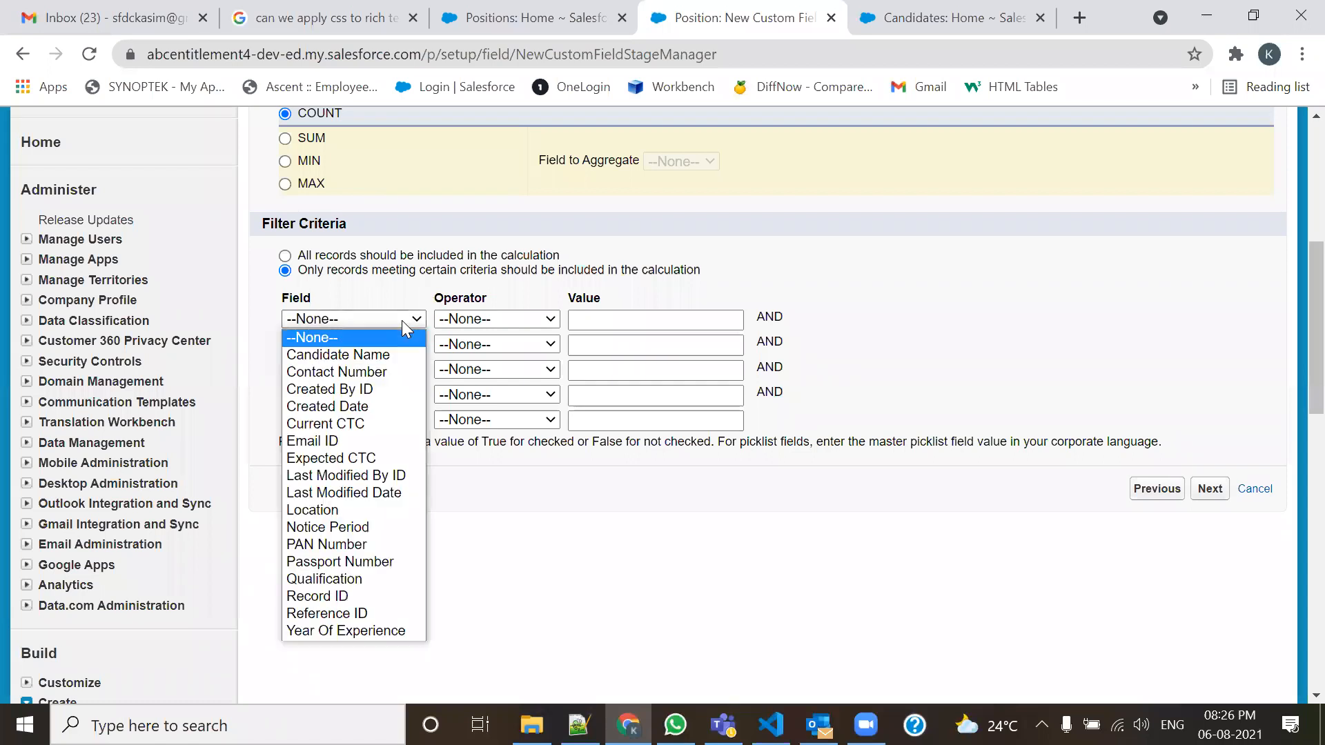
{"action": "left_click", "coordinate": [347, 532]}
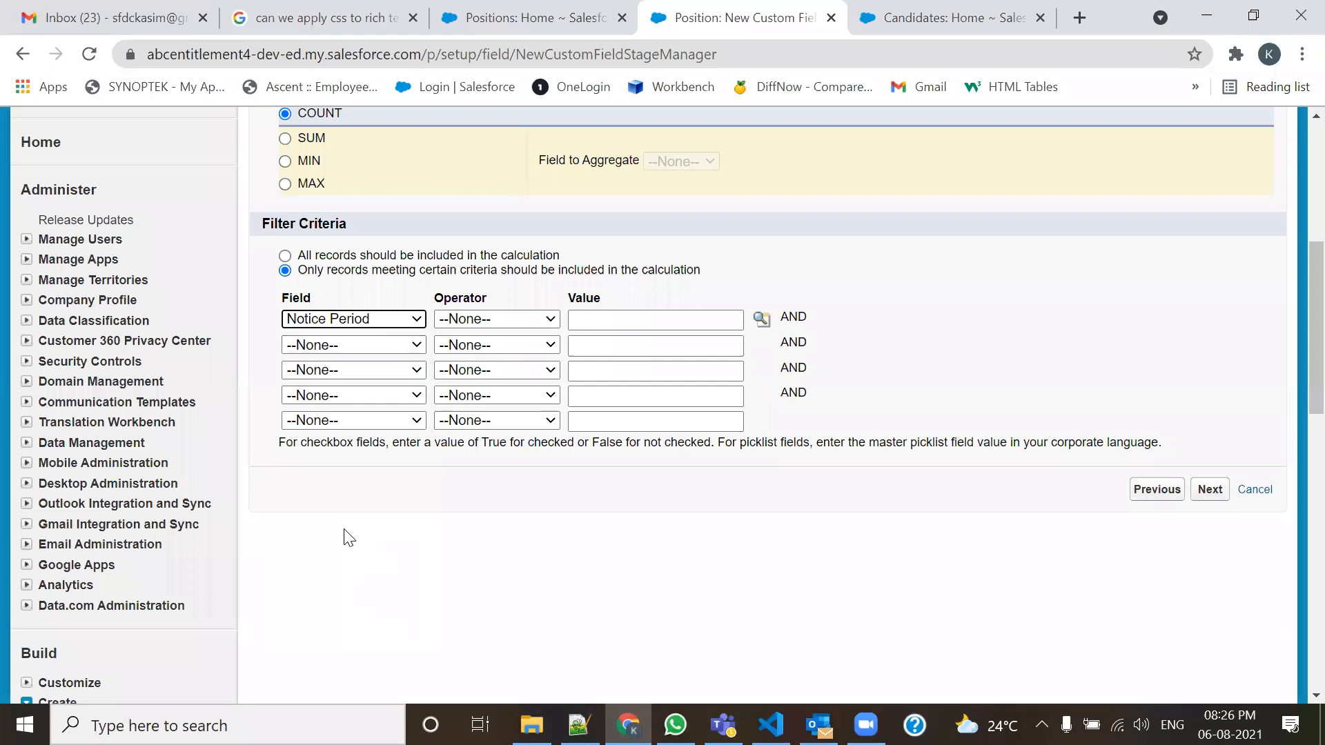
{"action": "left_click", "coordinate": [532, 319]}
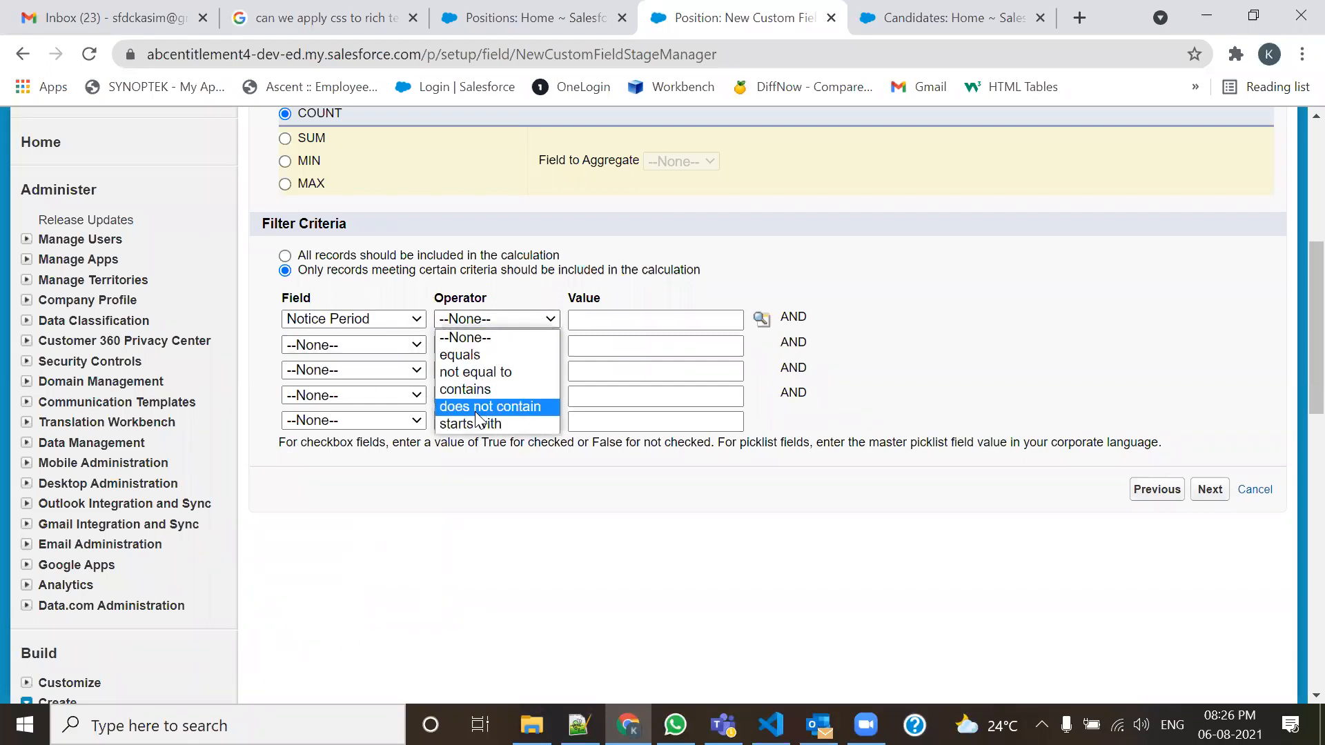
{"action": "left_click", "coordinate": [474, 354]}
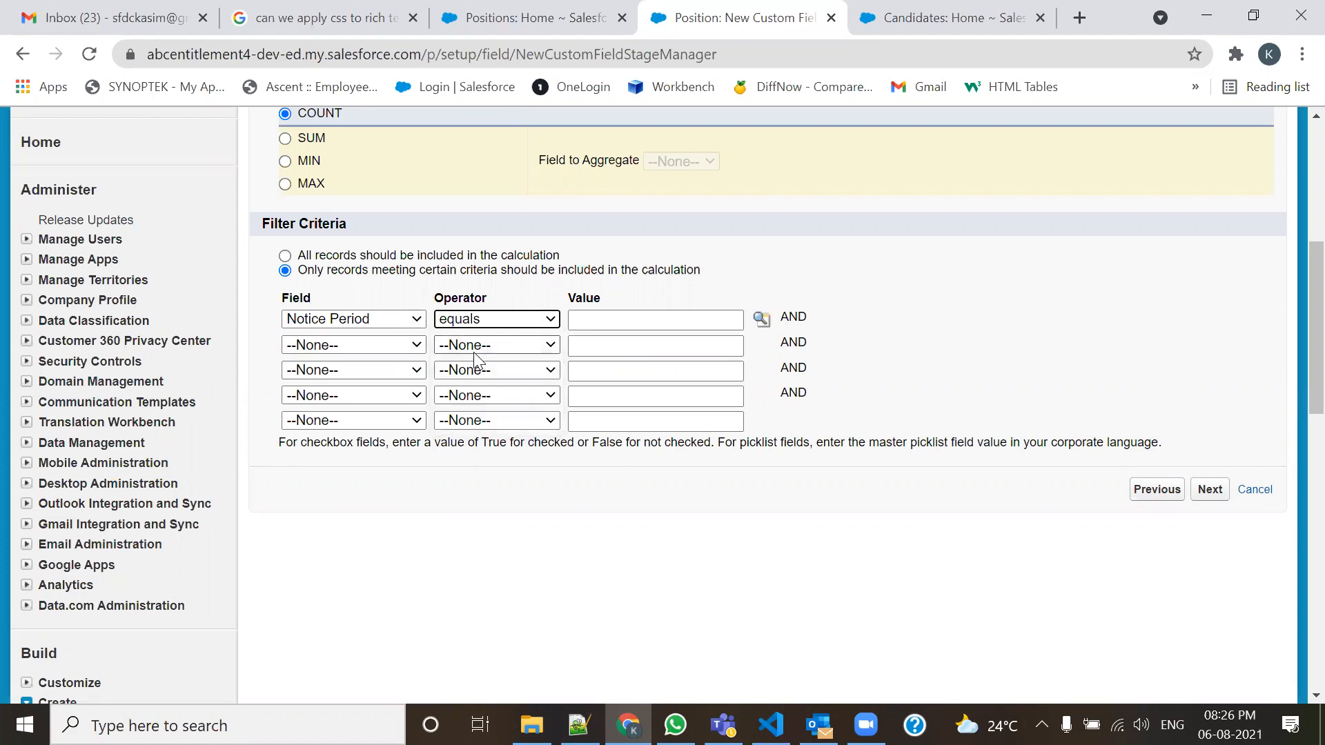
{"action": "left_click", "coordinate": [763, 320]}
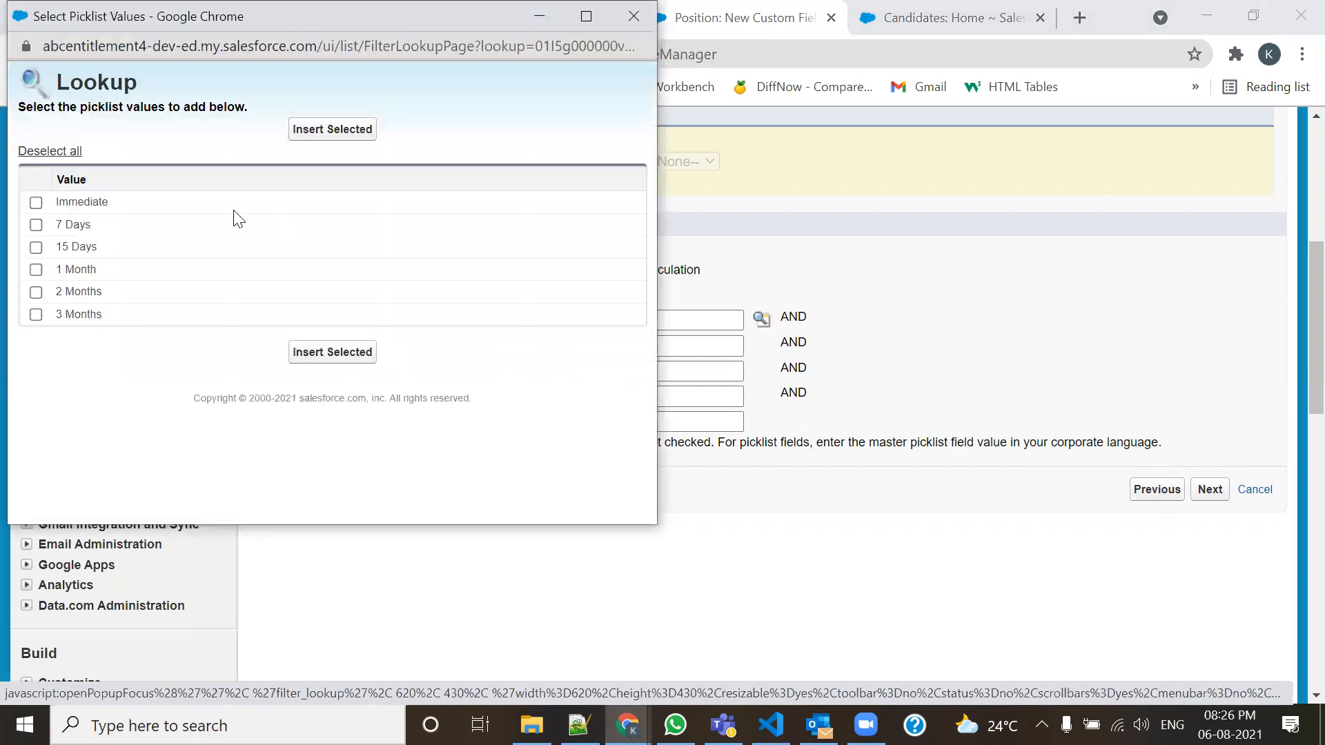
{"action": "left_click", "coordinate": [36, 204]}
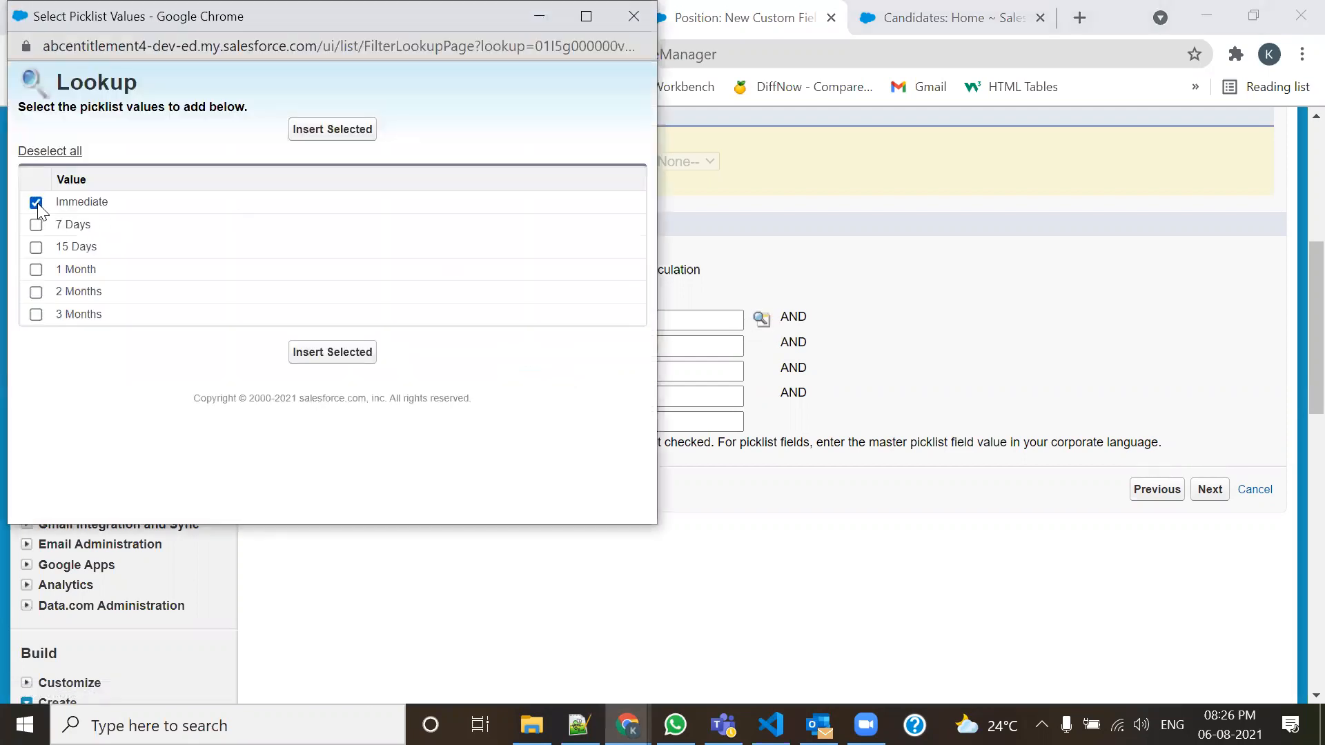
{"action": "left_click", "coordinate": [341, 358]}
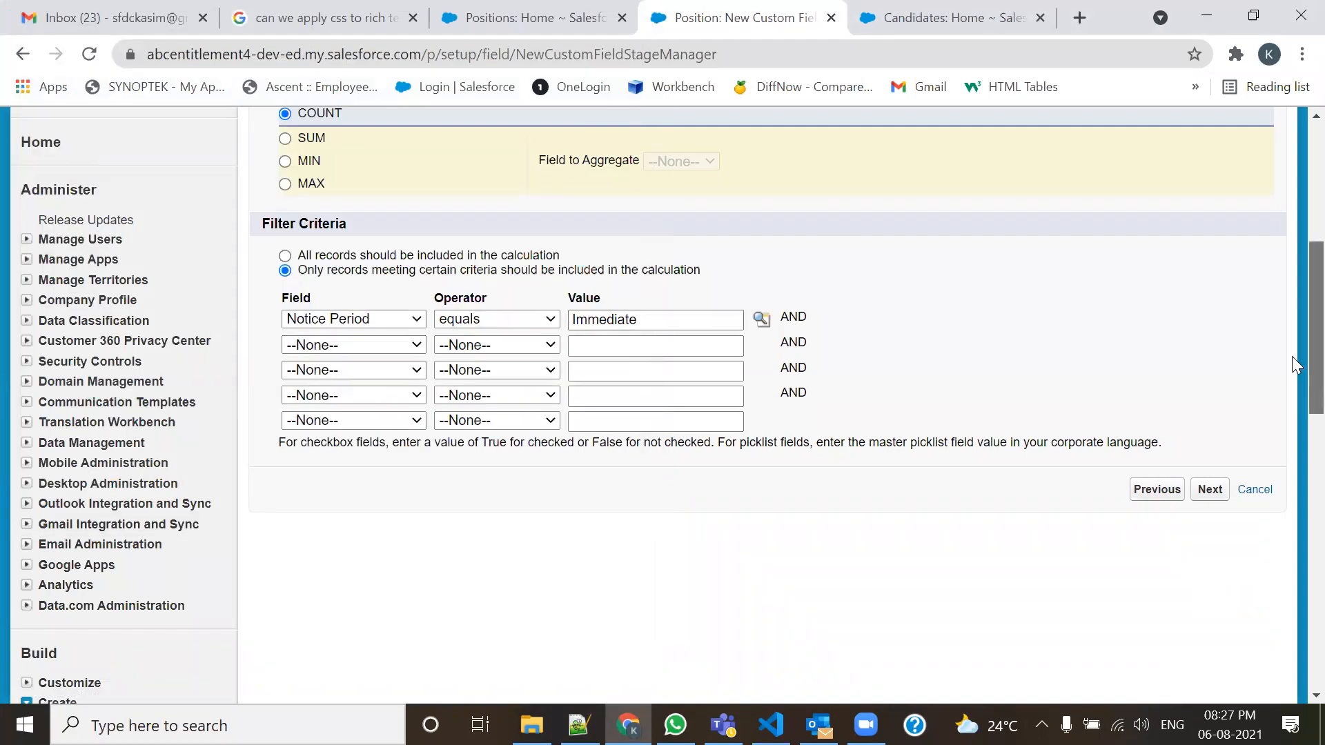
Review the COUNT setting and advance to the field-level security step.
{"action": "scroll", "coordinate": [1292, 356], "scroll_direction": "up", "scroll_amount": 2}
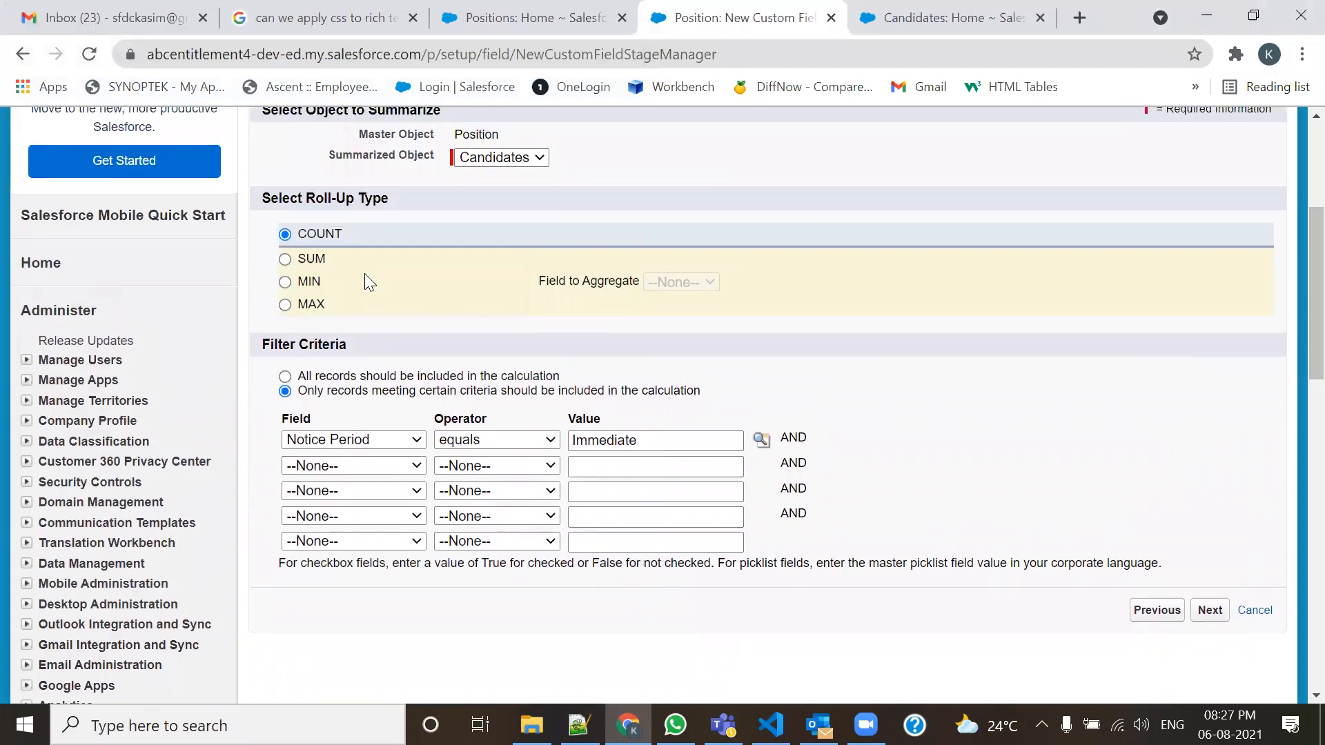
{"action": "left_click_drag", "start_coordinate": [321, 229], "coordinate": [297, 230]}
{"action": "scroll", "coordinate": [1292, 311], "scroll_direction": "up", "scroll_amount": 2}
{"action": "scroll", "coordinate": [1292, 325], "scroll_direction": "down", "scroll_amount": 3}
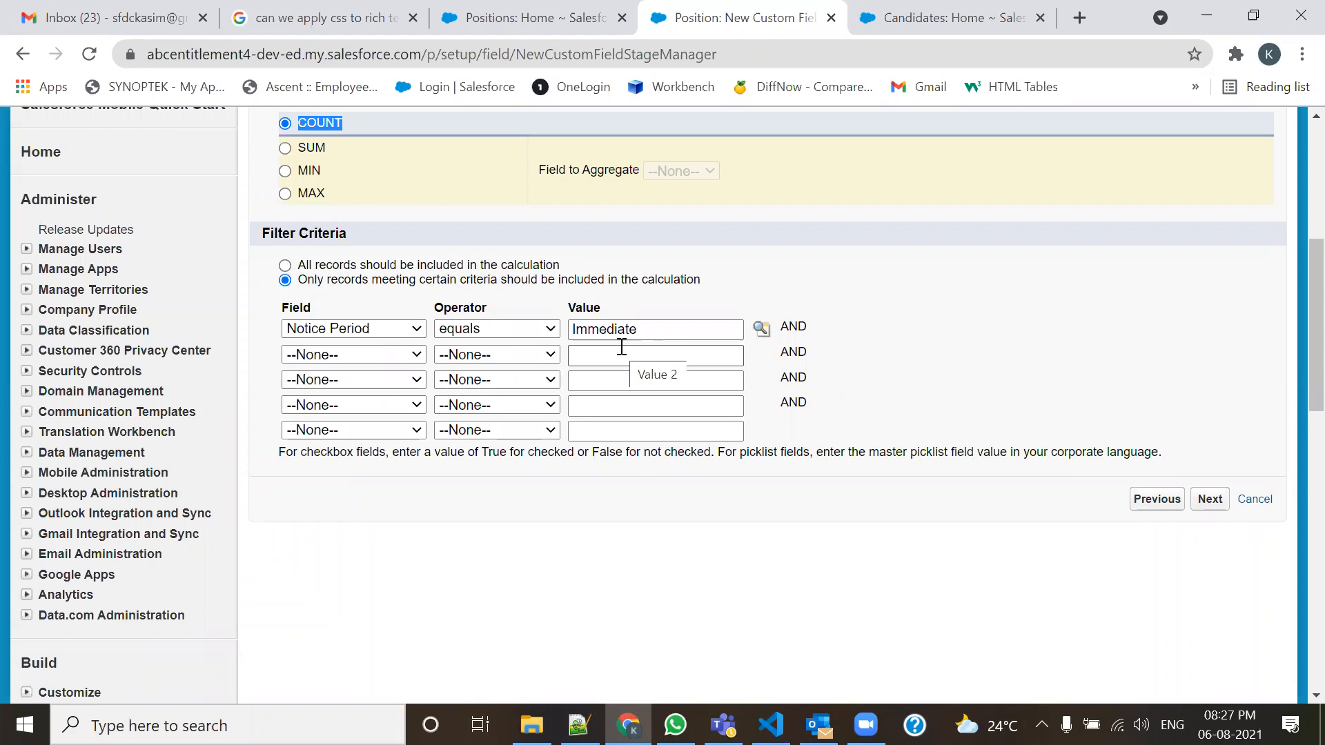
{"action": "left_click", "coordinate": [1210, 503]}
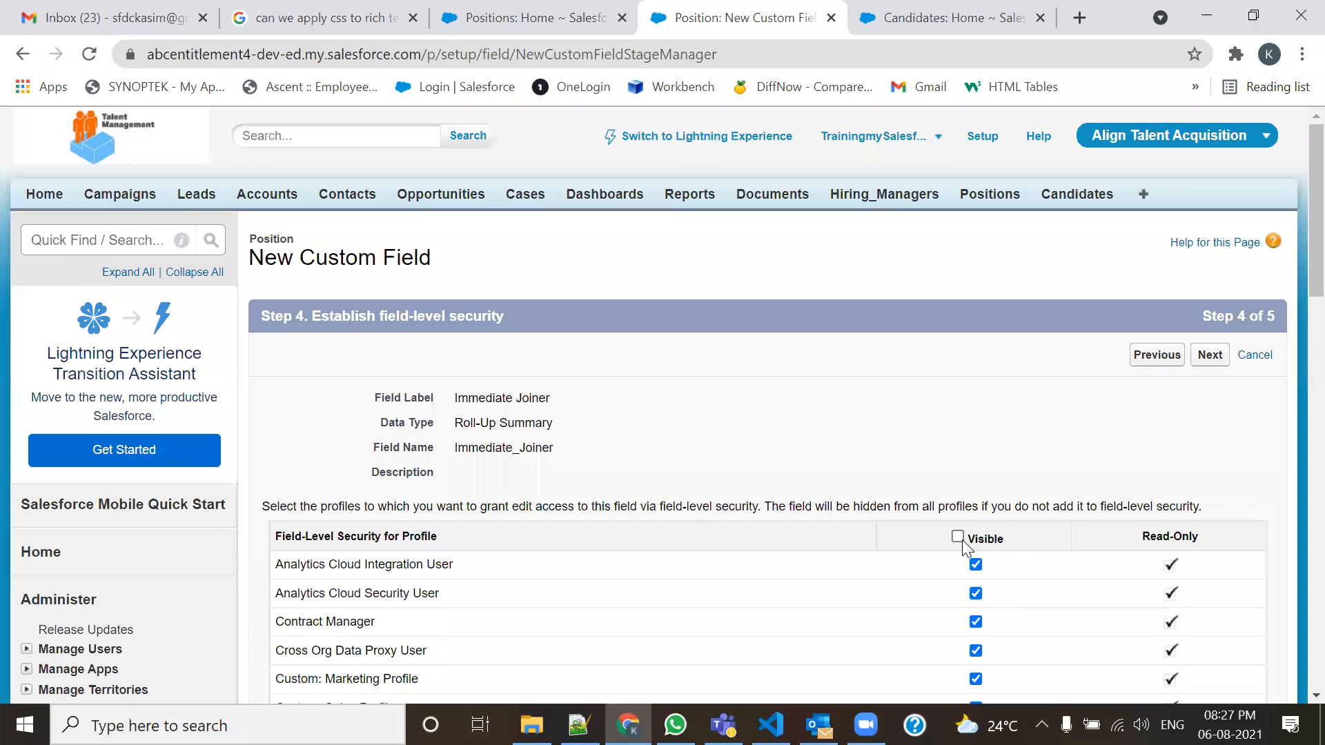
Save the Immediate Joiner field, refresh Position's field list, and return to Positions Home.
{"action": "left_click", "coordinate": [1209, 366]}
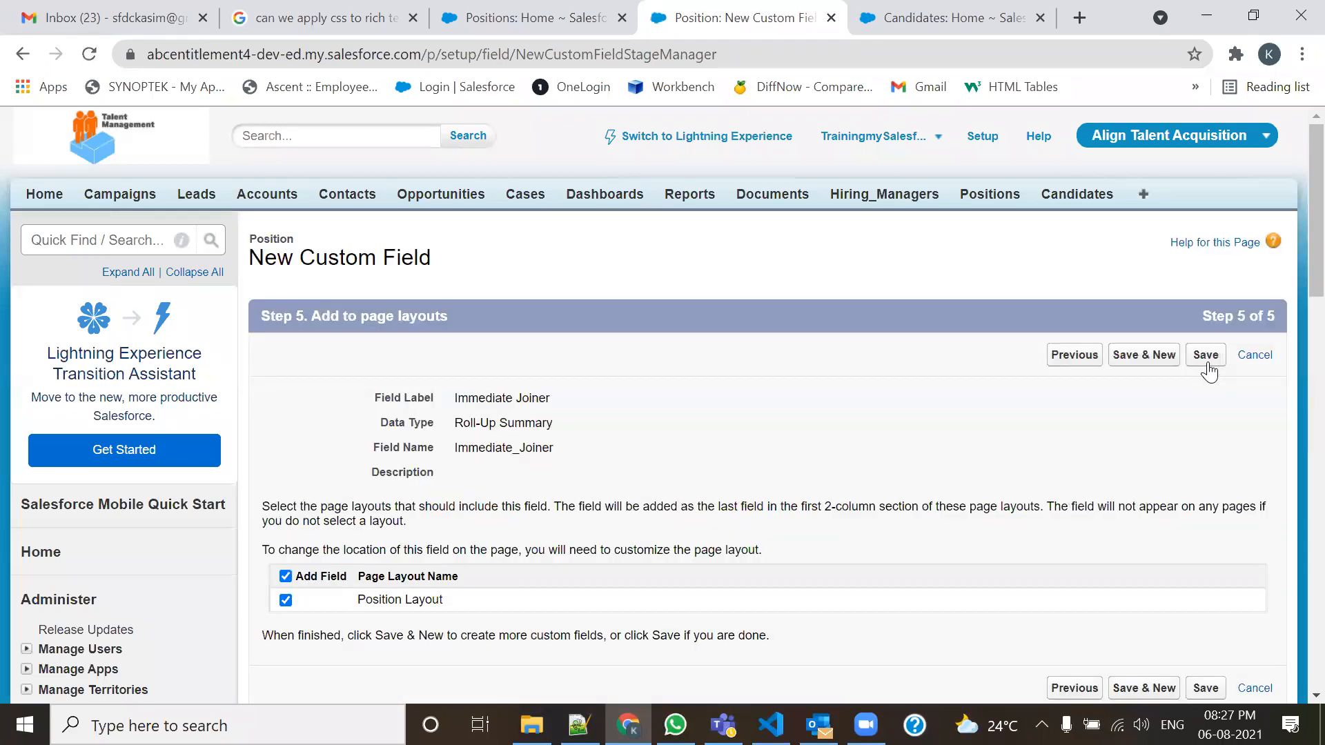
{"action": "scroll", "coordinate": [1292, 234], "scroll_direction": "down", "scroll_amount": 2}
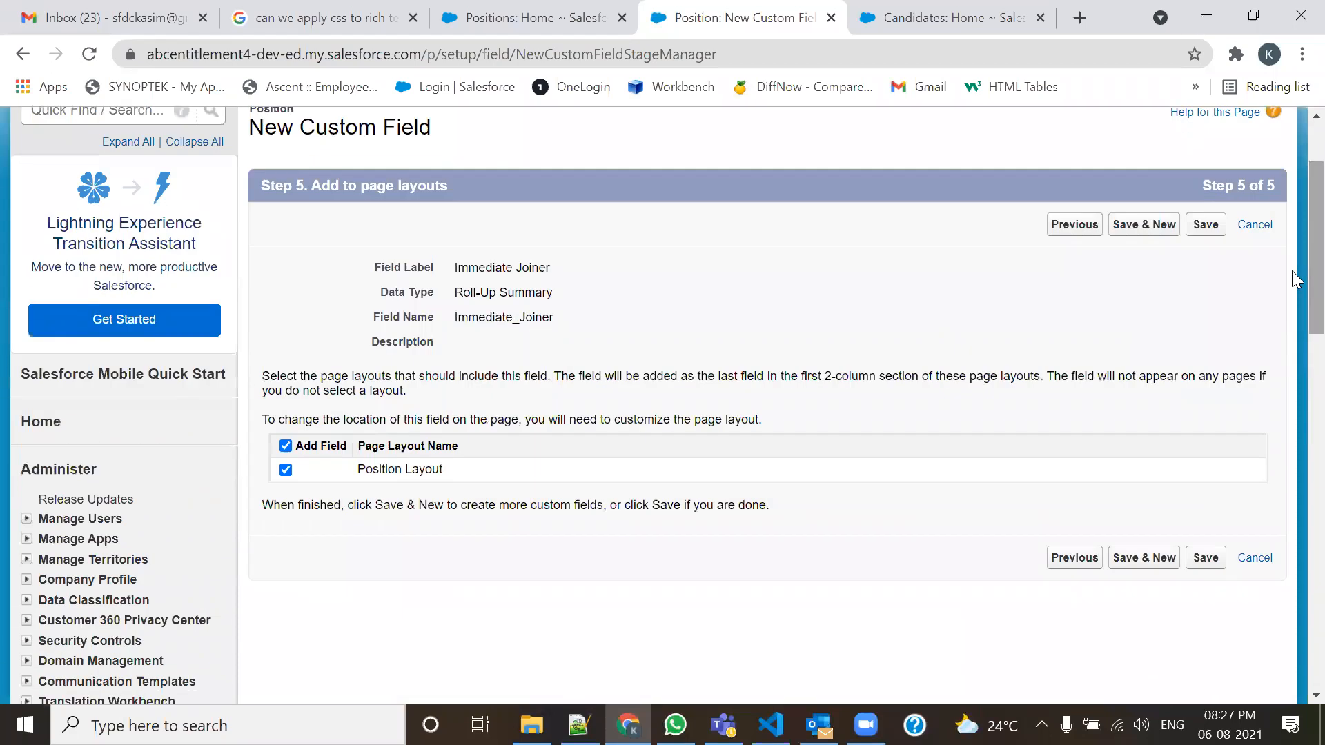
{"action": "left_click", "coordinate": [1205, 227]}
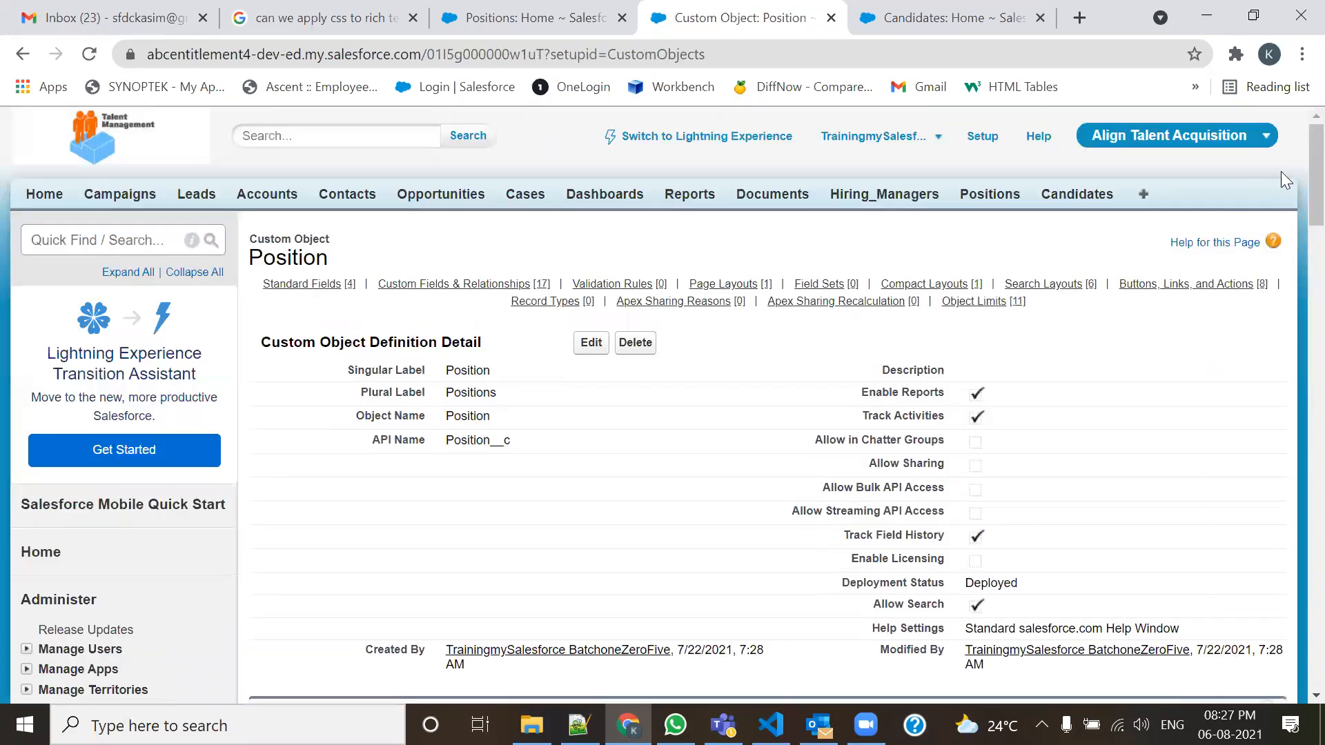
{"action": "scroll", "coordinate": [1292, 207], "scroll_direction": "down", "scroll_amount": 10}
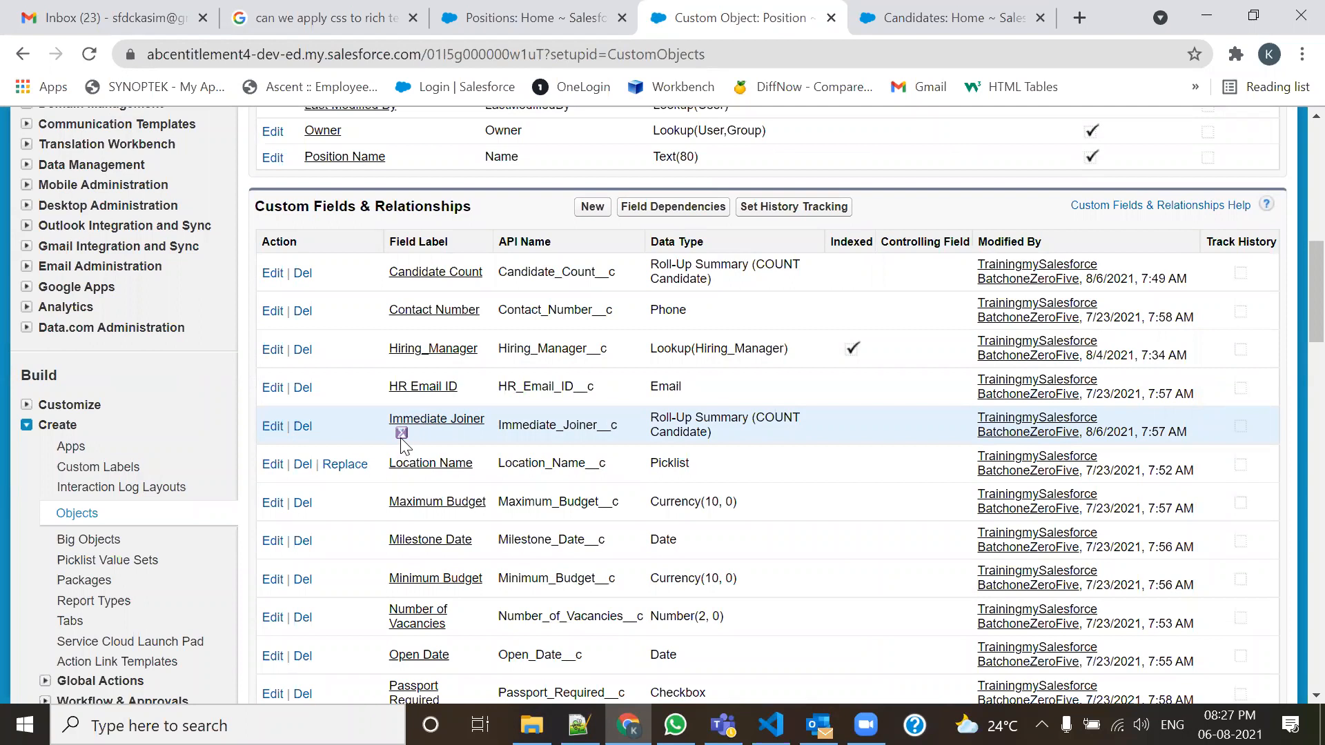
{"action": "left_click", "coordinate": [90, 55]}
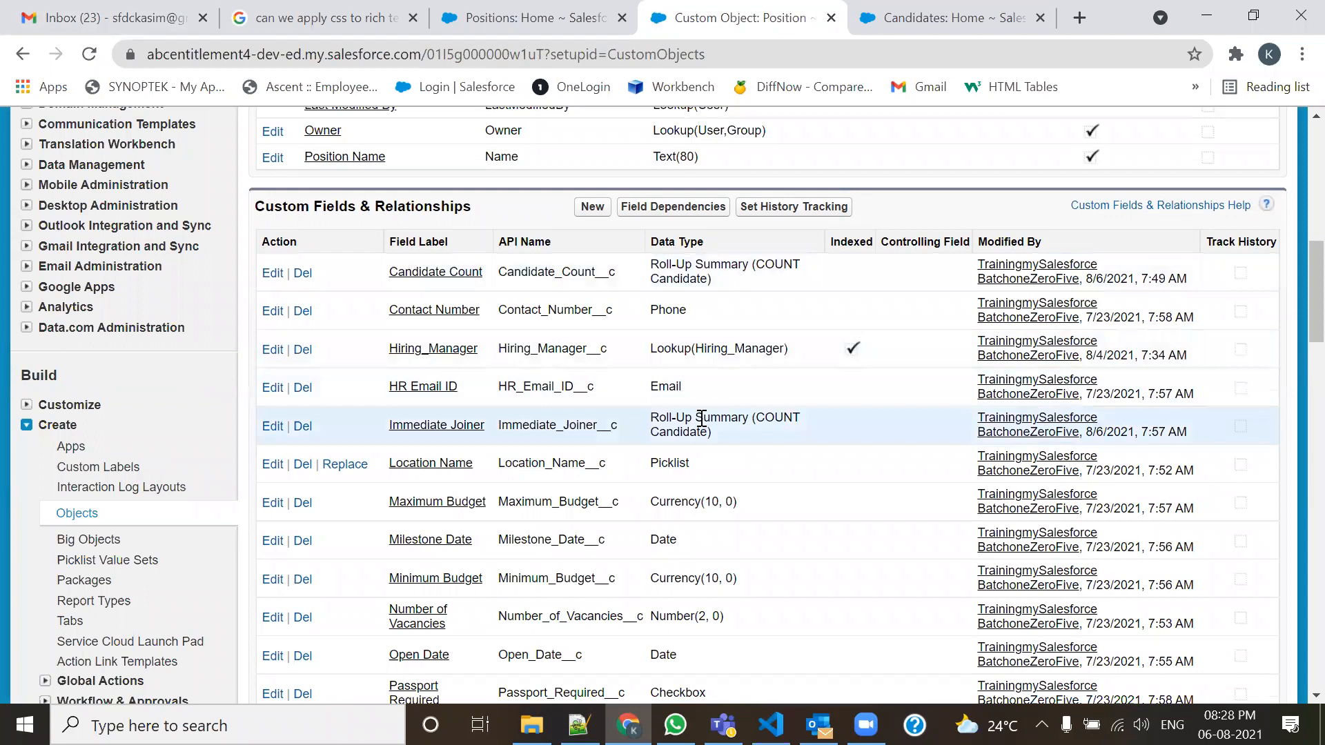
{"action": "left_click", "coordinate": [563, 11]}
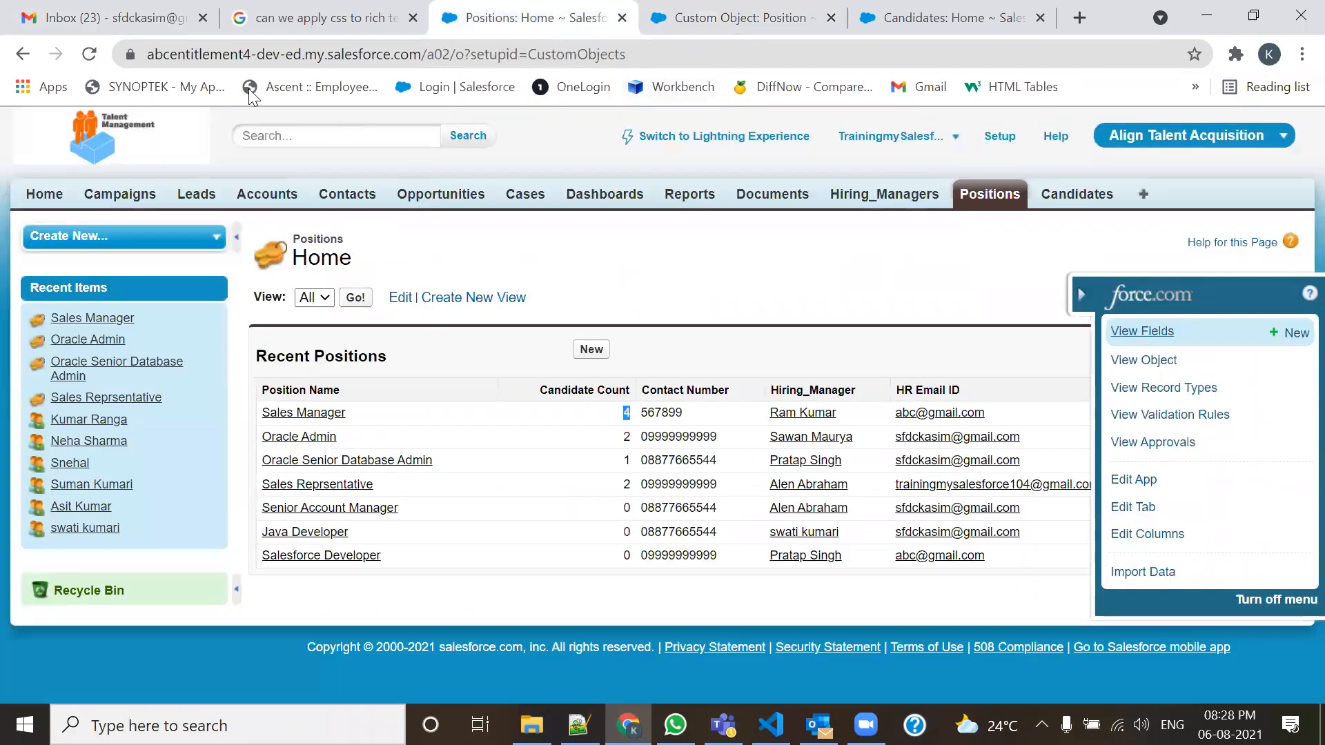
Reload Positions Home, open Sales Manager in a new tab, and close Custom Object and Candidates tabs.
{"action": "left_click", "coordinate": [89, 54]}
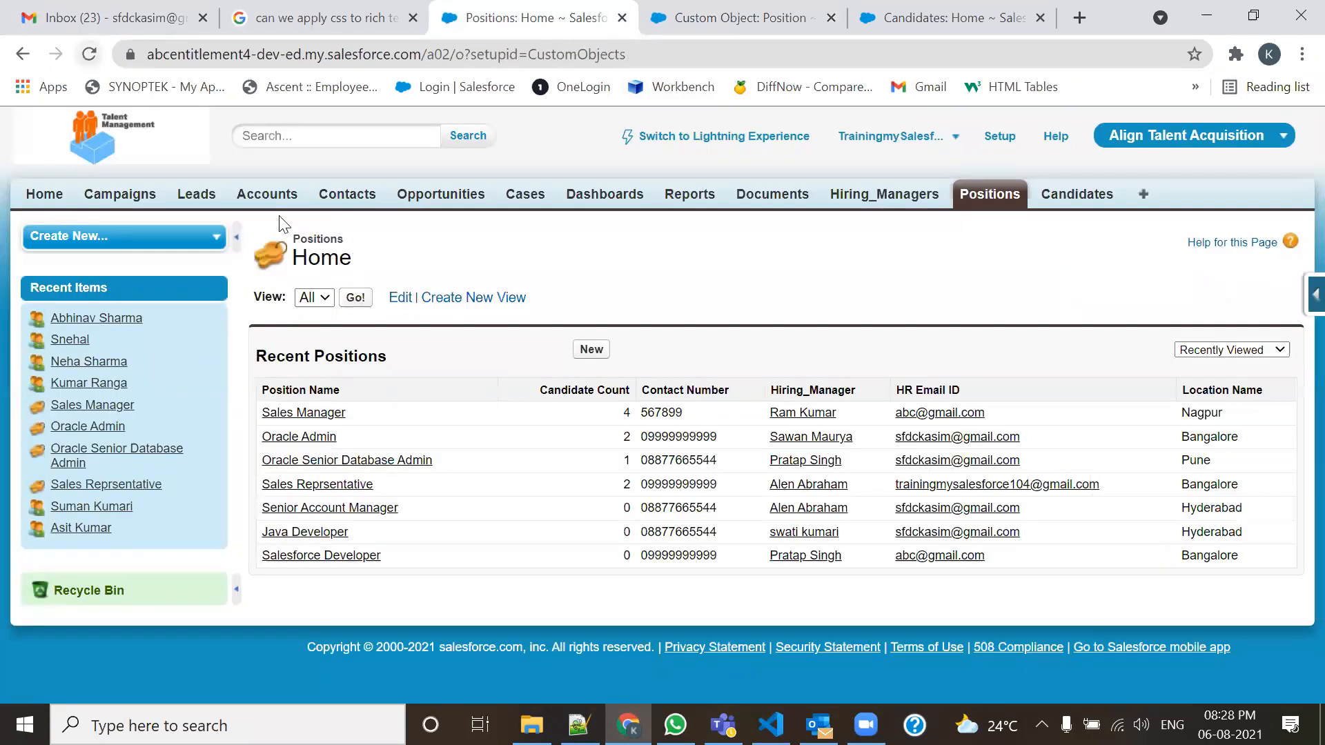
{"action": "middle_click", "coordinate": [302, 414]}
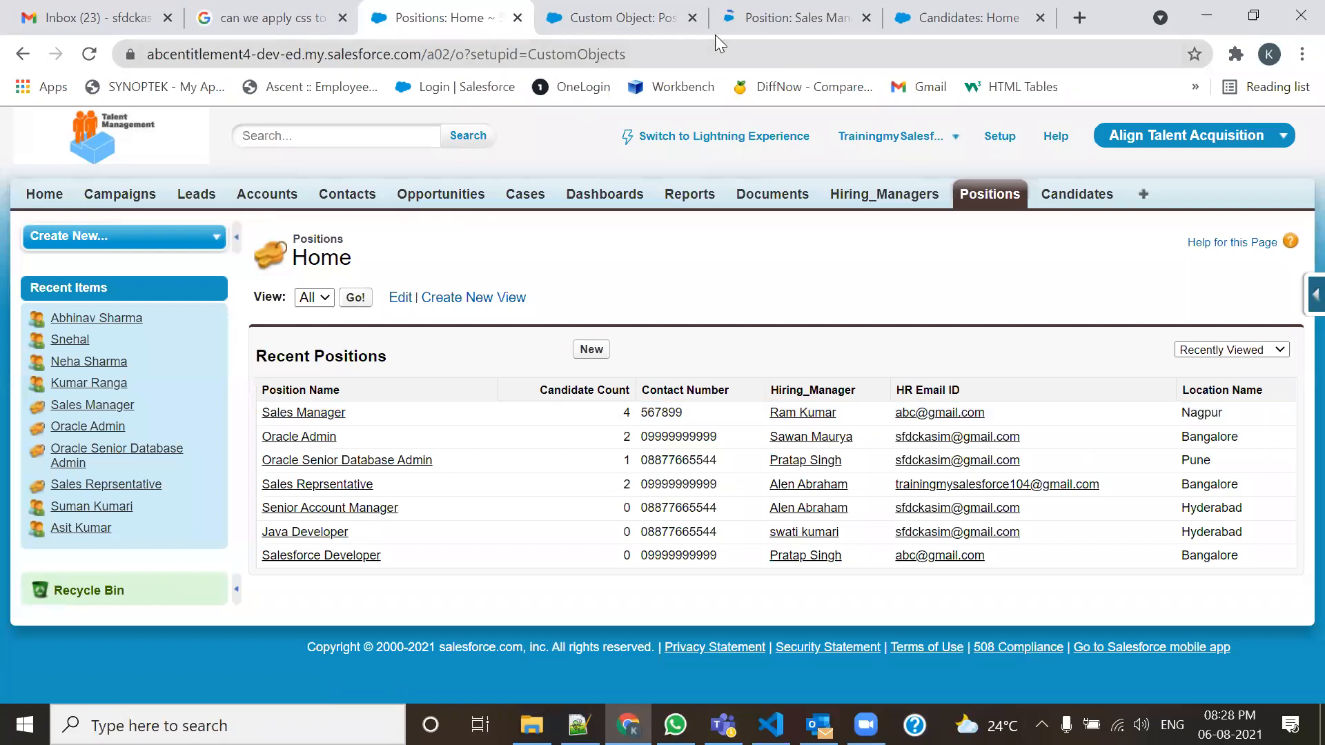
{"action": "left_click", "coordinate": [693, 17]}
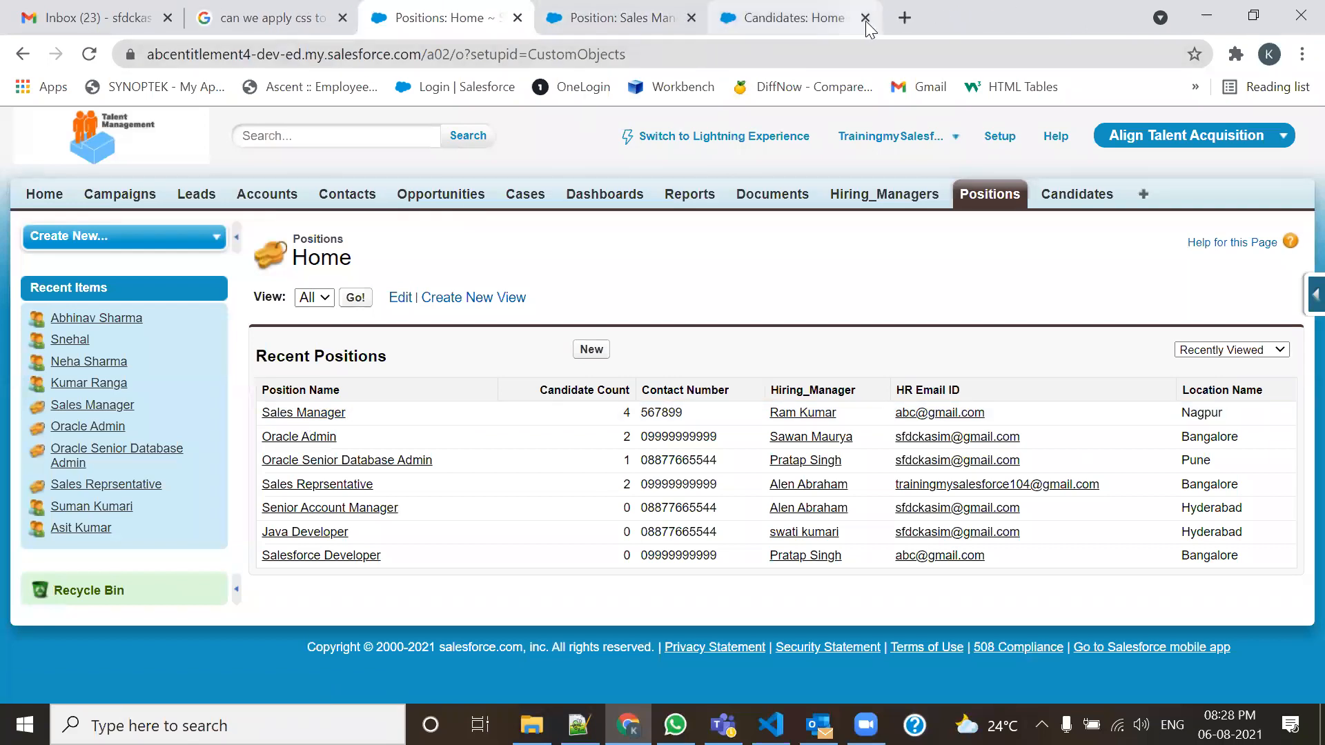
{"action": "left_click", "coordinate": [866, 18]}
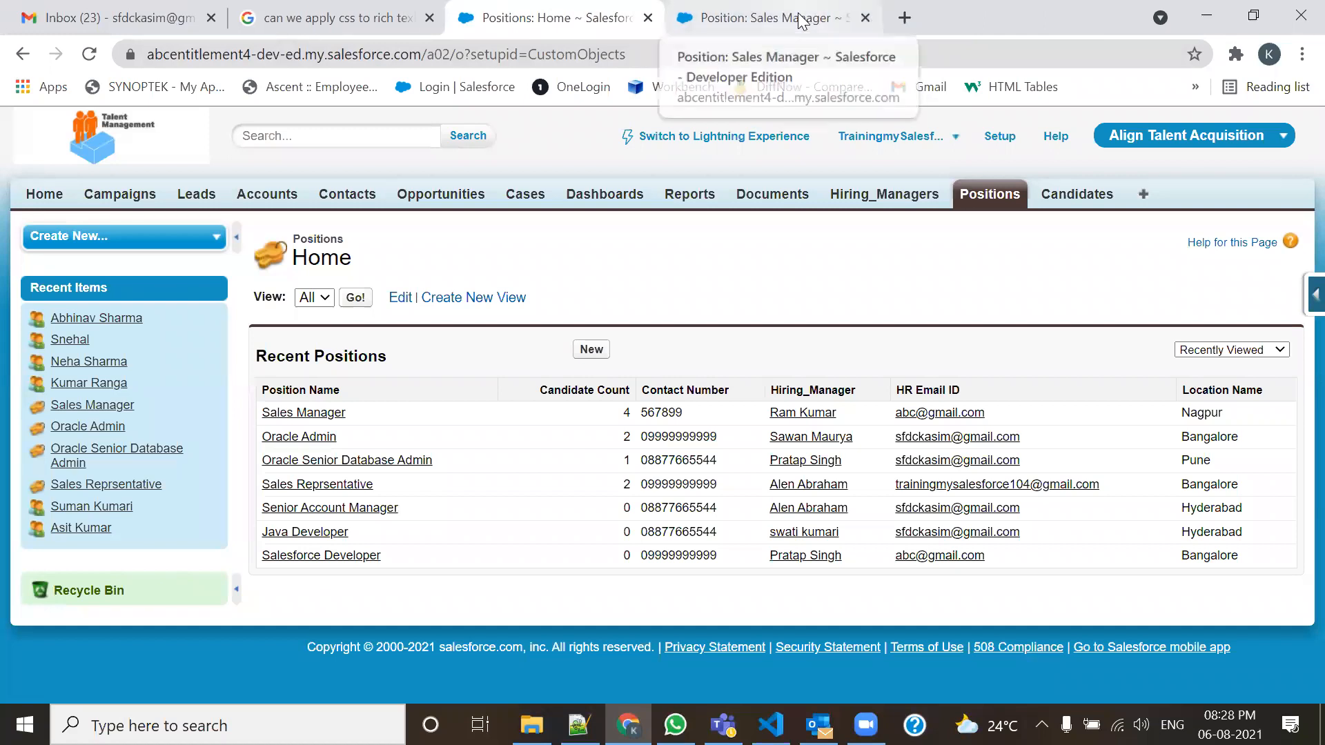
Check the Sales Manager record's Candidate Count of 4, then return to Positions Home.
{"action": "left_click", "coordinate": [801, 20]}
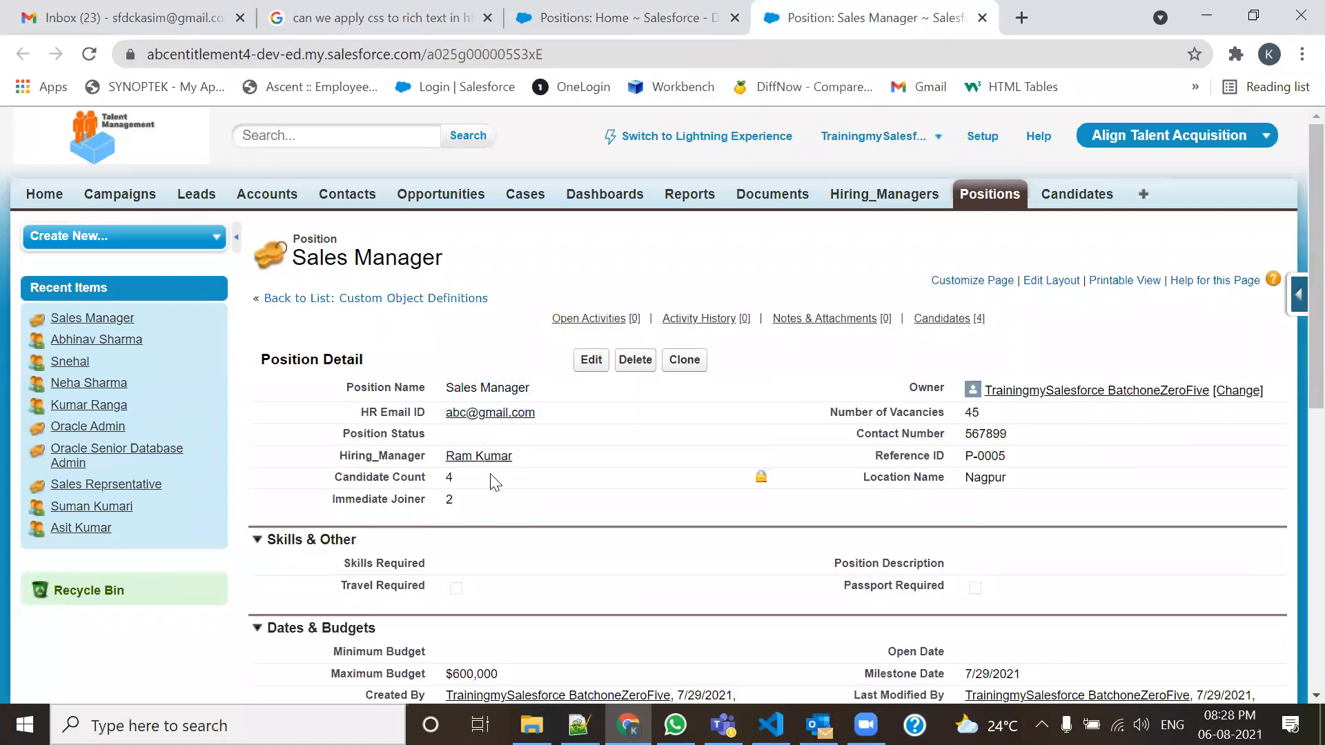
{"action": "left_click_drag", "start_coordinate": [481, 482], "coordinate": [446, 498]}
{"action": "left_click", "coordinate": [634, 15]}
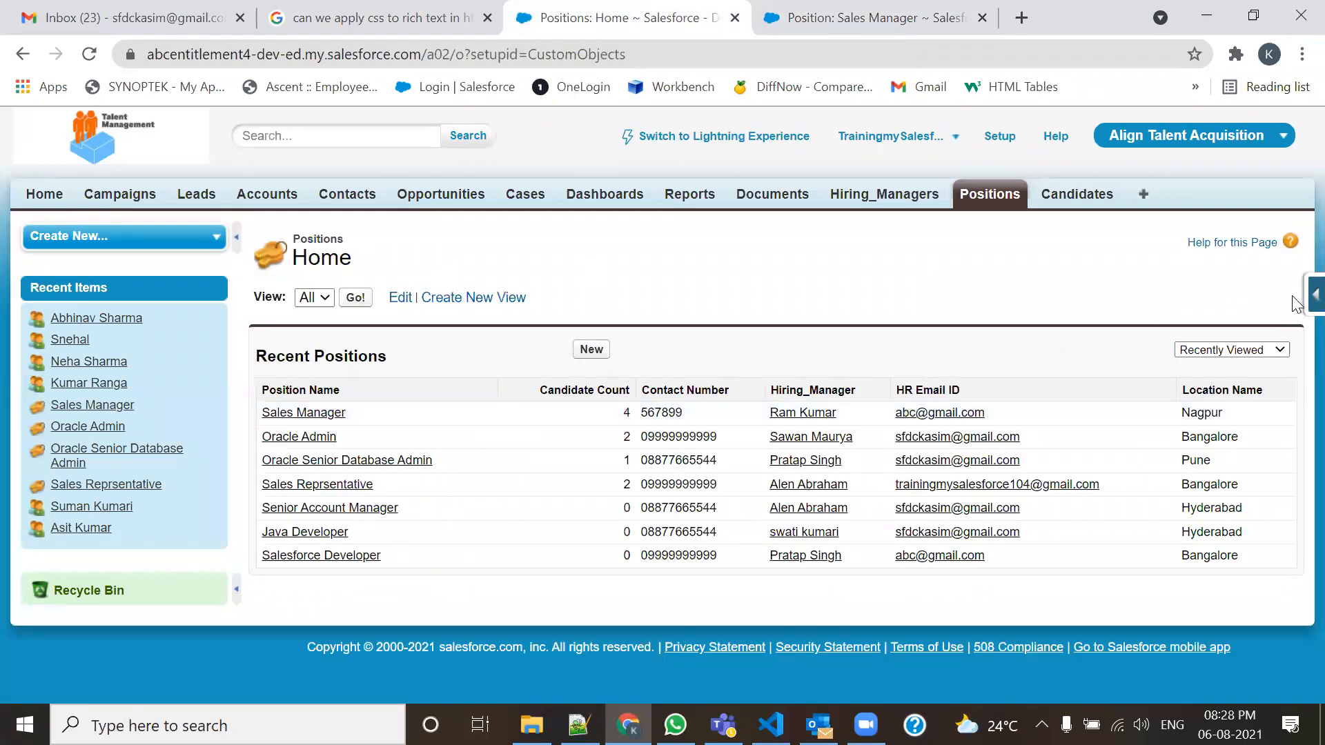
{"action": "mouse_move", "coordinate": [1295, 303]}
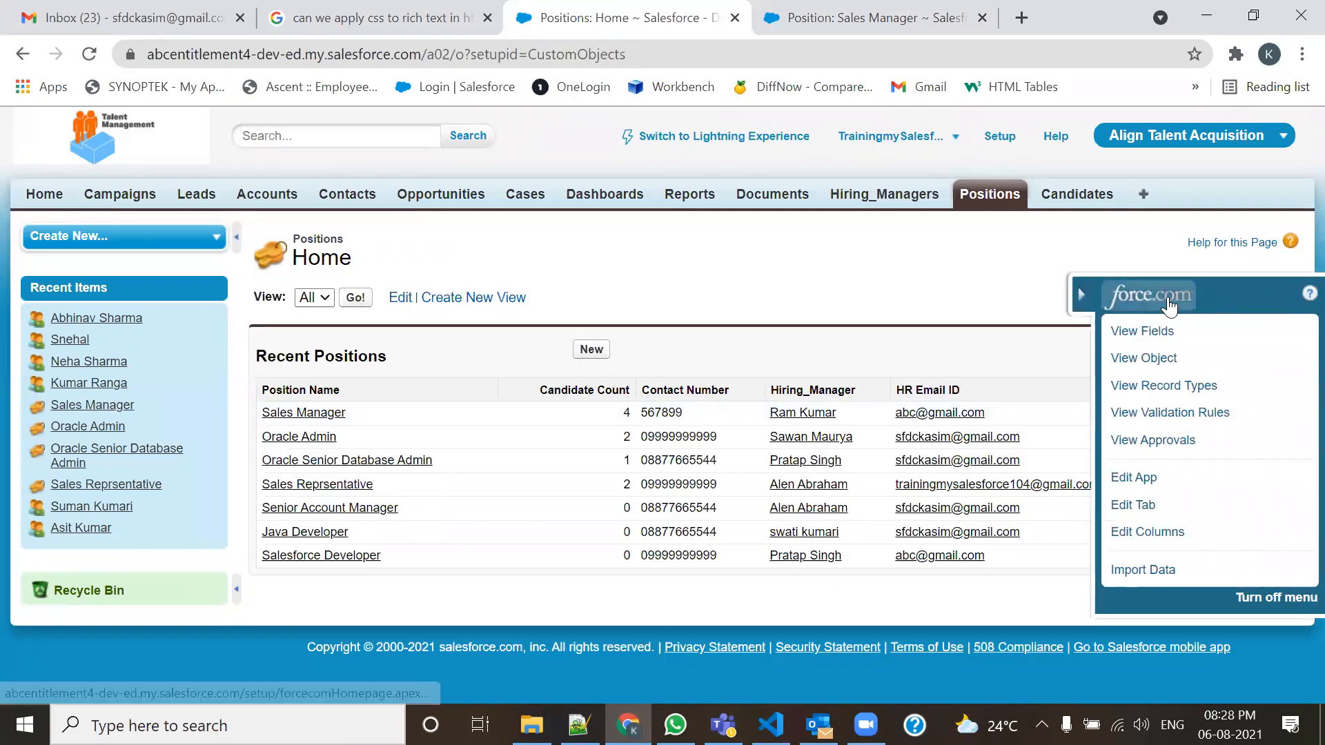
Add an Immediate Joiner column right after Candidate Count in the Recent Positions list and save.
{"action": "left_click", "coordinate": [1146, 534]}
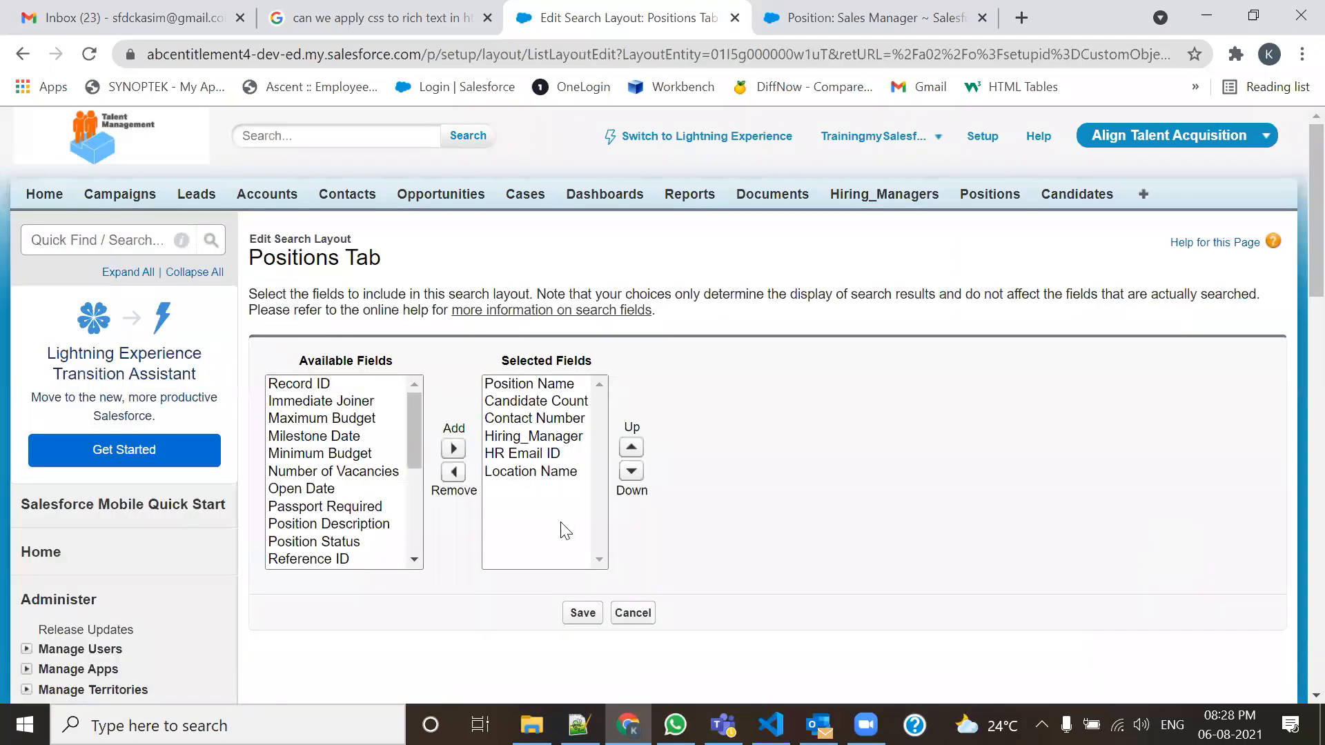
{"action": "left_click_drag", "start_coordinate": [414, 447], "coordinate": [420, 463]}
{"action": "left_click", "coordinate": [348, 402]}
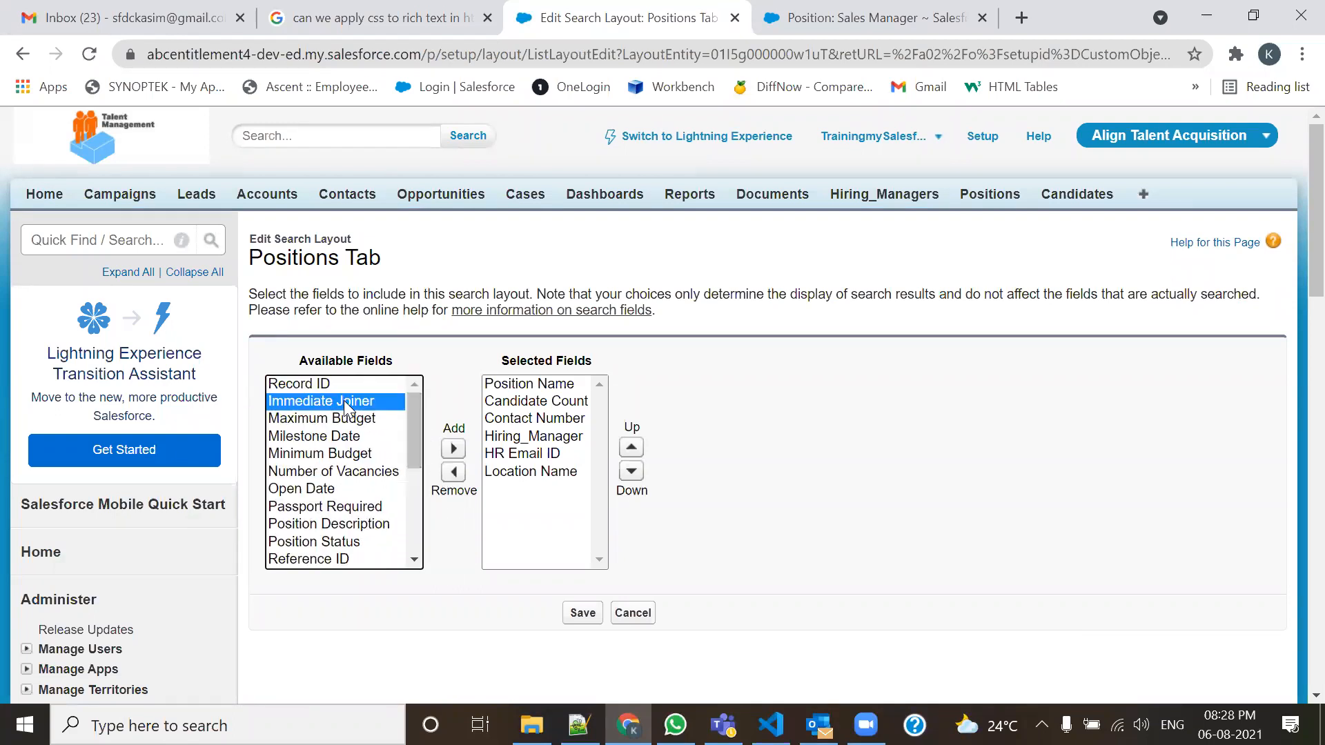
{"action": "left_click", "coordinate": [454, 449]}
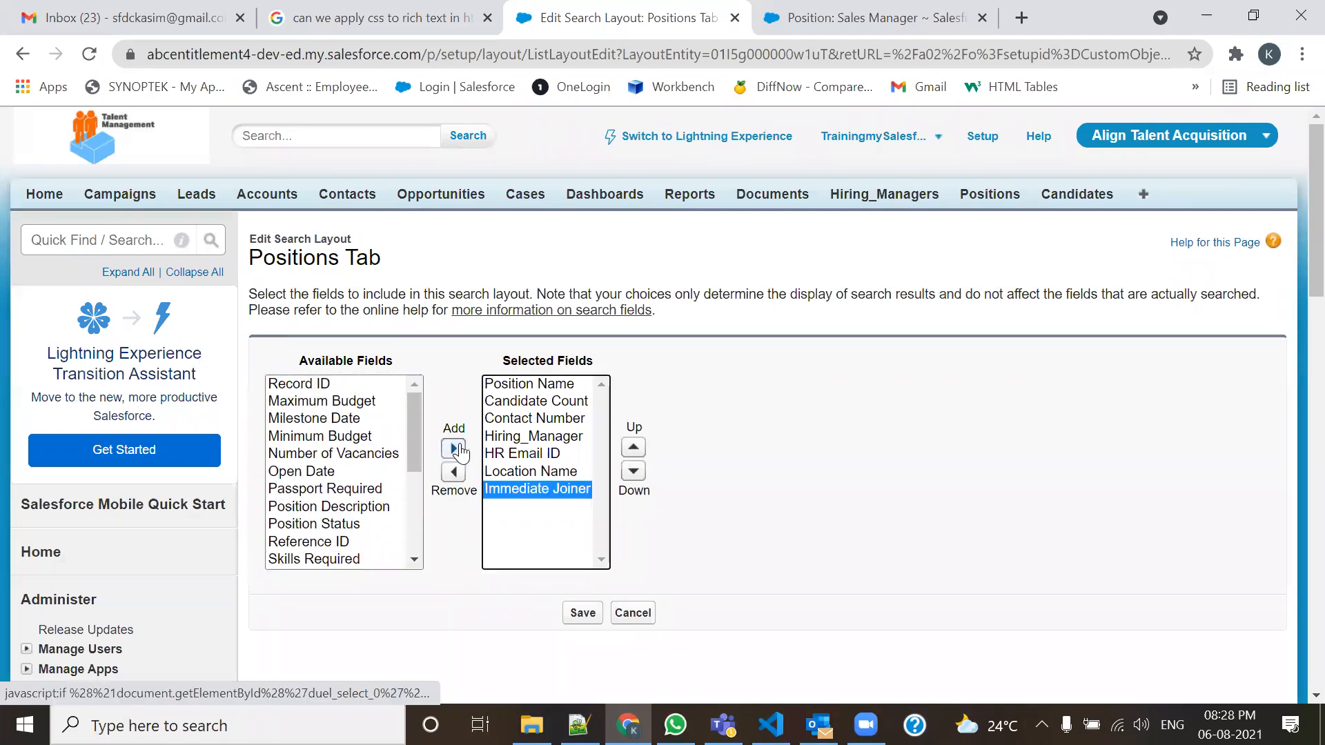
{"action": "left_click", "coordinate": [633, 448]}
{"action": "left_click", "coordinate": [633, 449]}
{"action": "left_click", "coordinate": [634, 449]}
{"action": "left_click", "coordinate": [634, 449]}
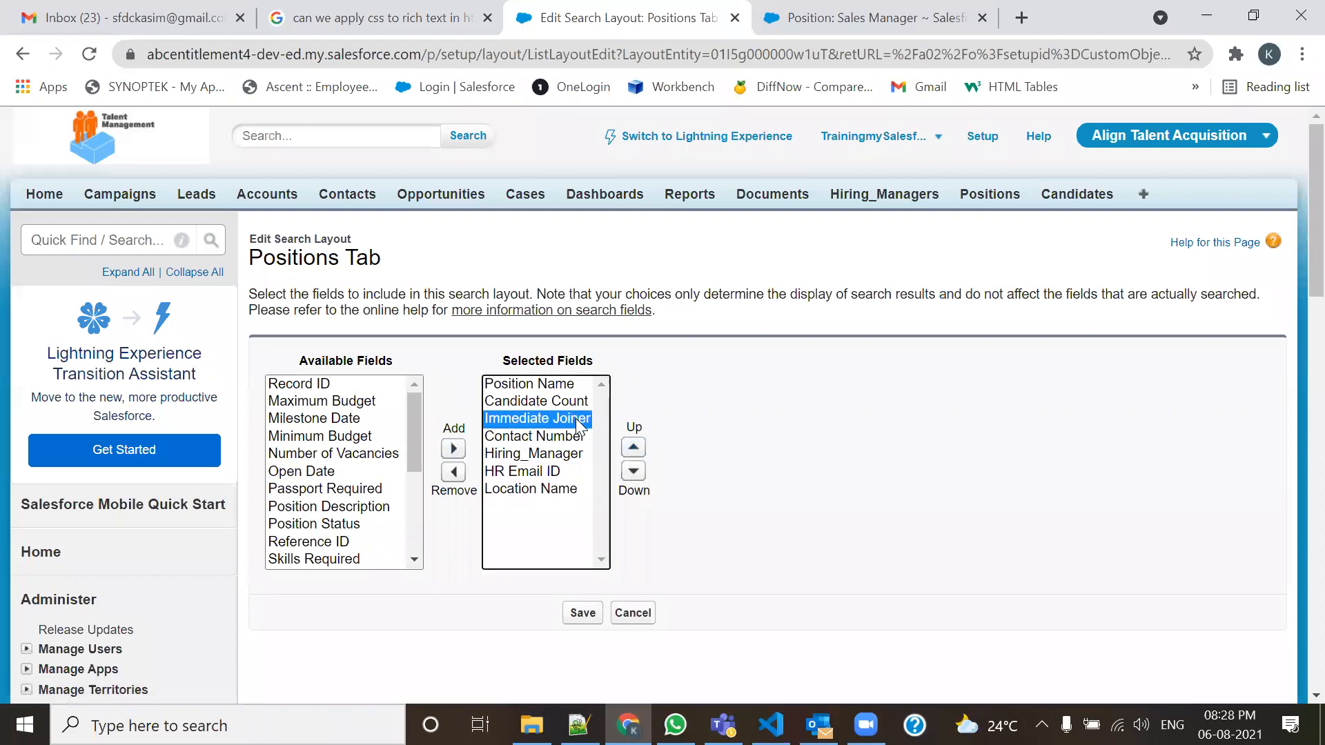
{"action": "left_click", "coordinate": [581, 613]}
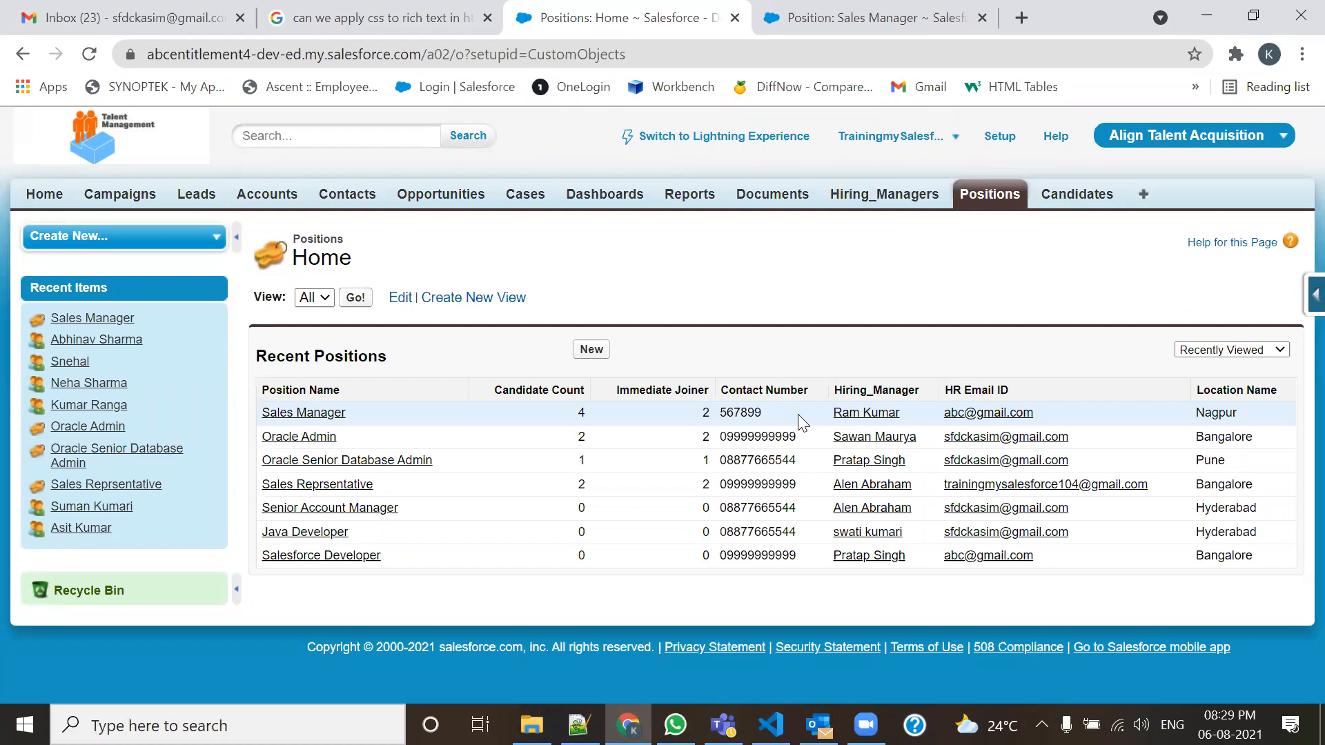
Bring up the 105-Admin.txt notes in Notepad++ at UseCase2 on Immediate joiners.
{"action": "mouse_move", "coordinate": [579, 724]}
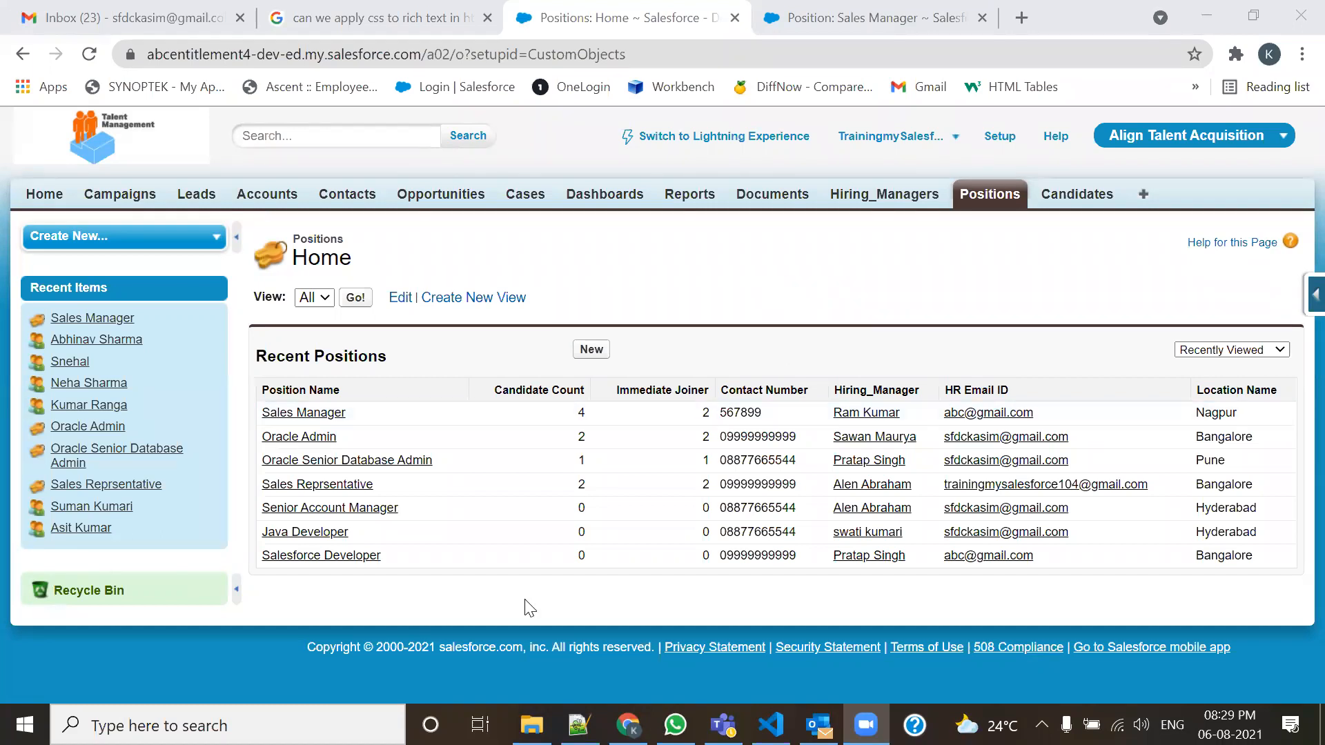
{"action": "left_click", "coordinate": [578, 725]}
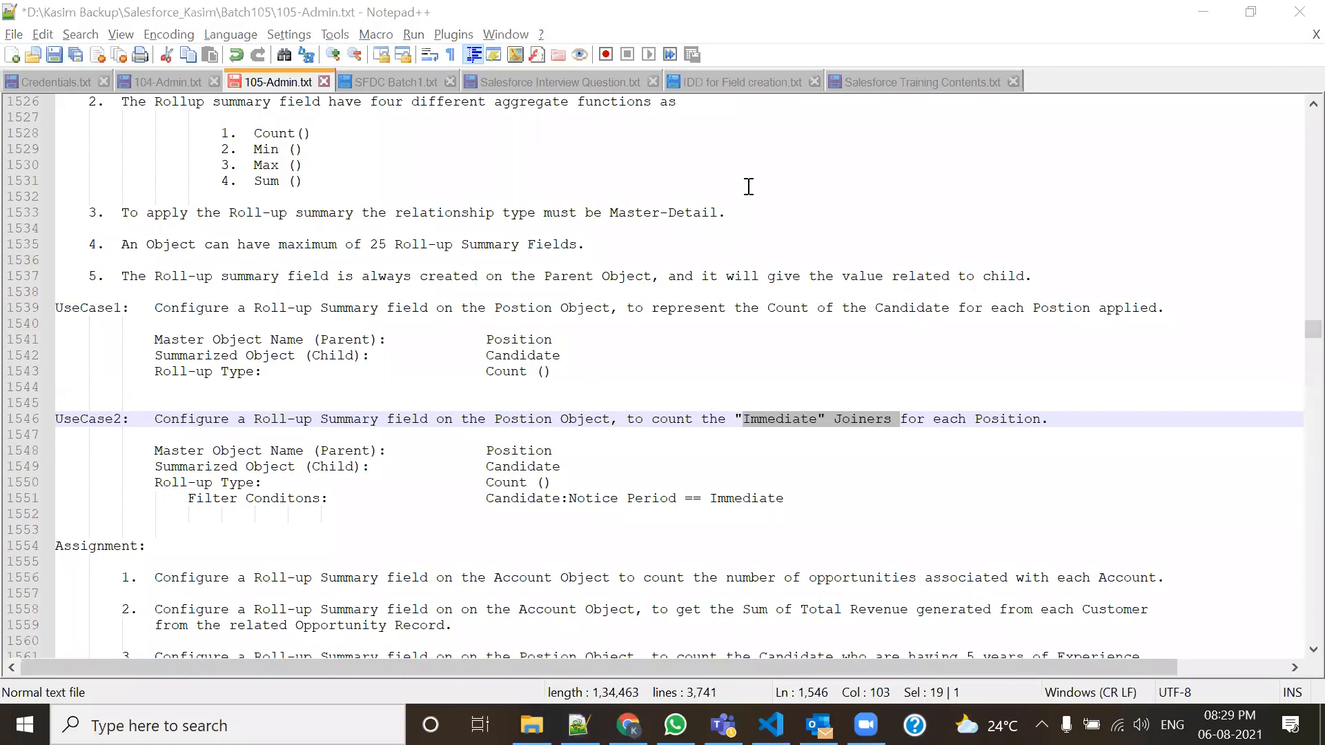
Highlight the four aggregate functions in the notes, including Count().
{"action": "left_click", "coordinate": [1313, 104]}
{"action": "left_click", "coordinate": [1312, 104]}
{"action": "left_click", "coordinate": [1313, 104]}
{"action": "left_click", "coordinate": [1313, 104]}
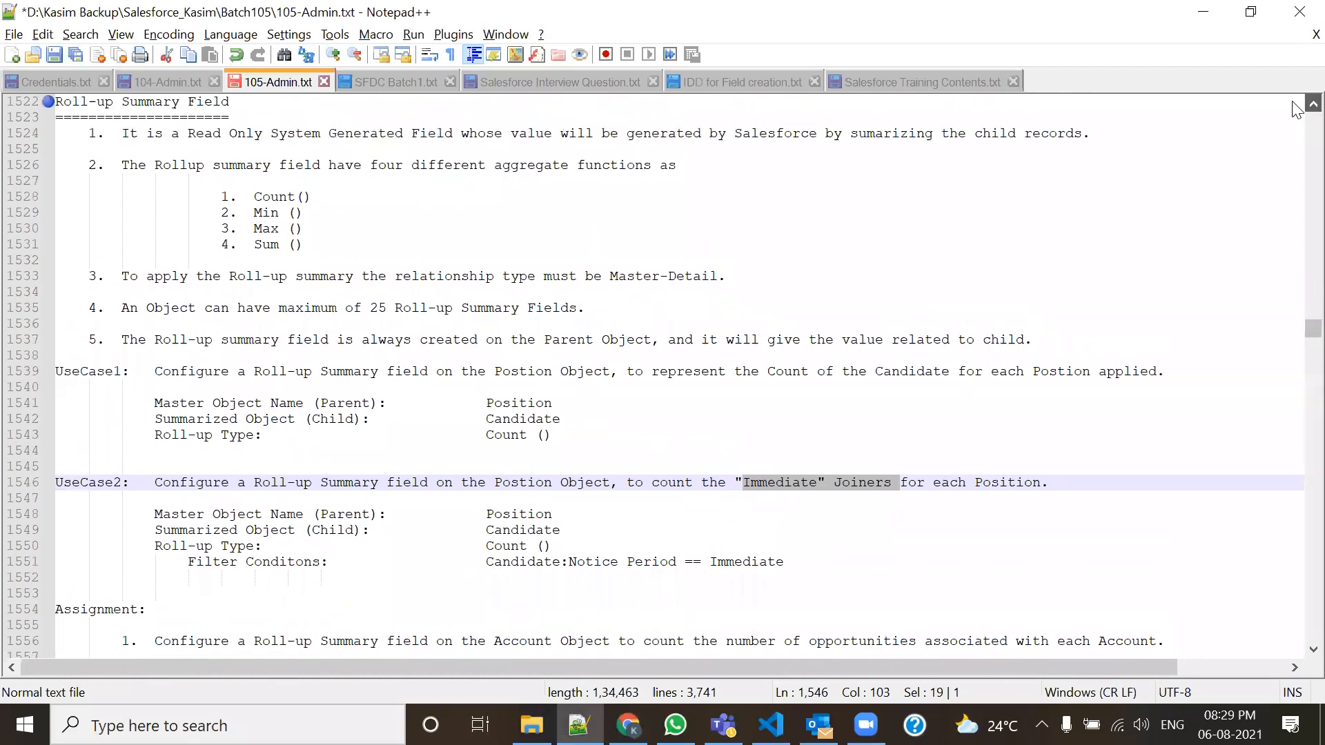
{"action": "left_click", "coordinate": [1313, 104]}
{"action": "left_click", "coordinate": [1312, 104]}
{"action": "left_click", "coordinate": [1312, 104]}
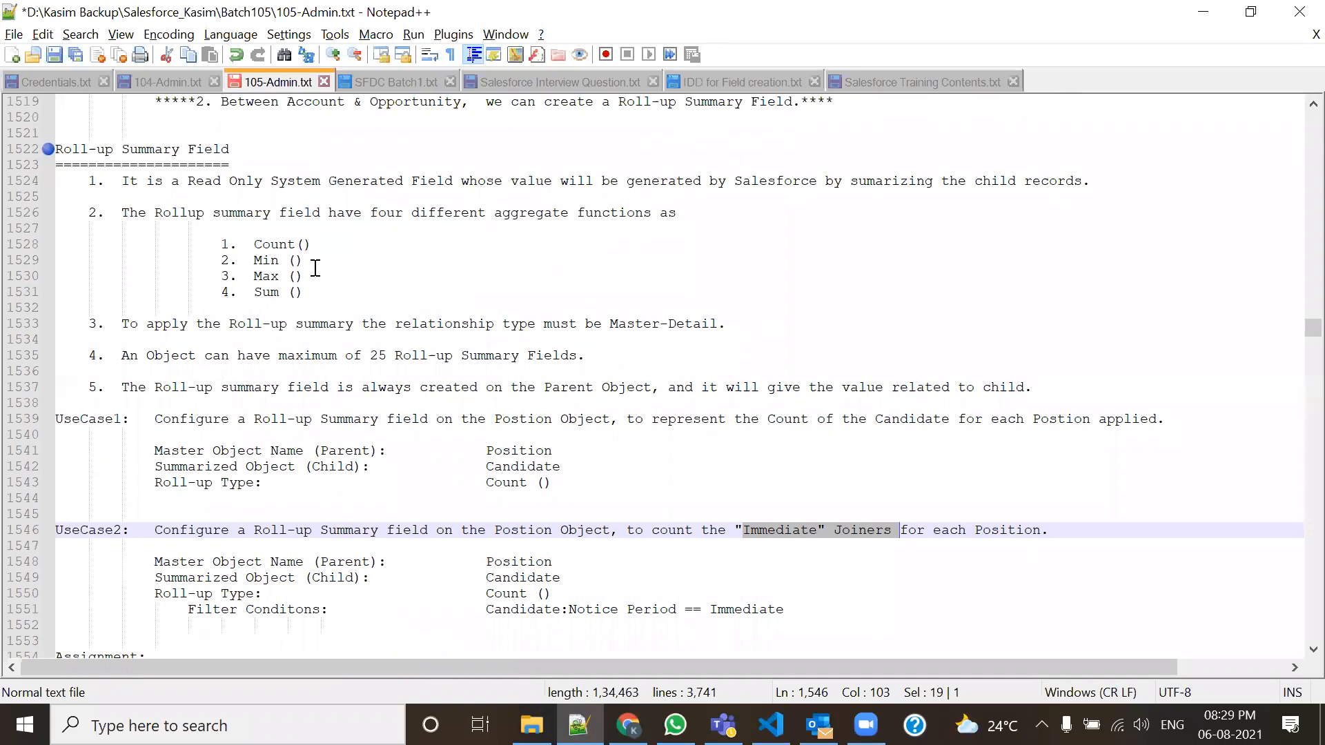
{"action": "left_click_drag", "start_coordinate": [317, 294], "coordinate": [204, 244]}
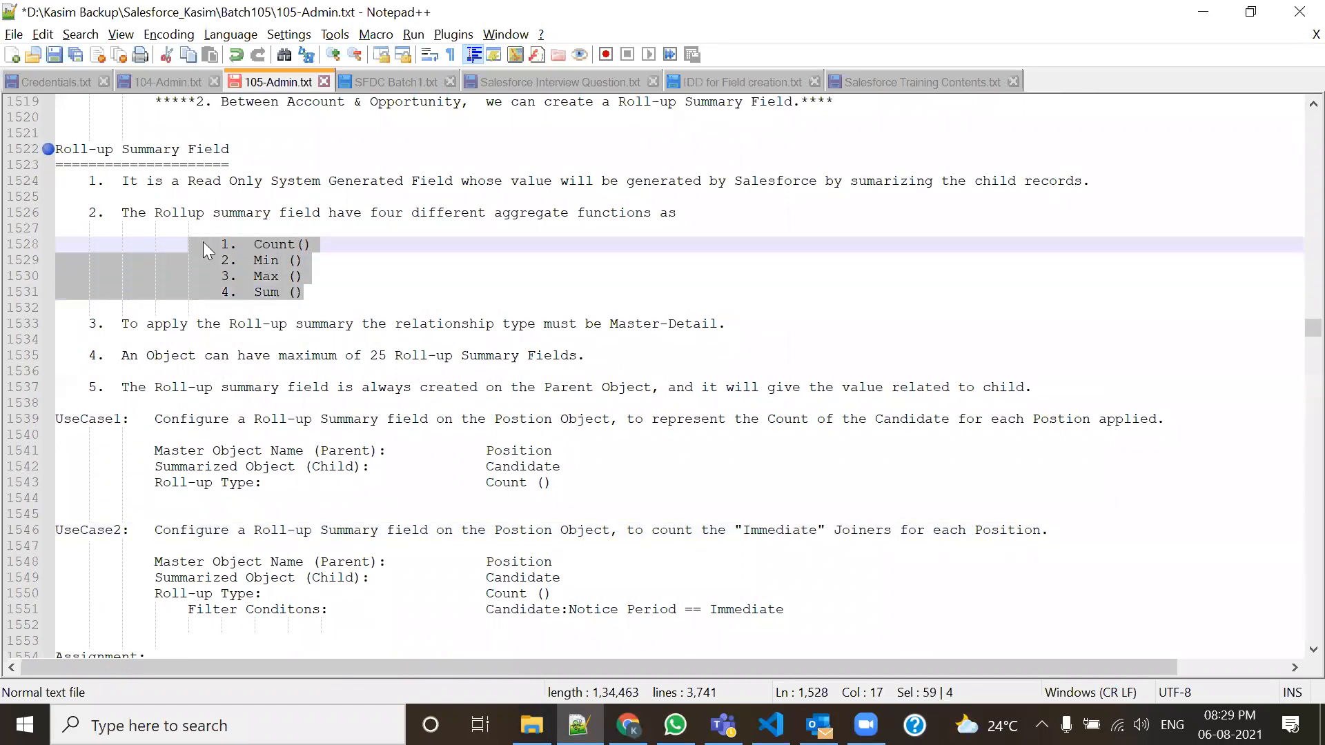
{"action": "left_click", "coordinate": [350, 257]}
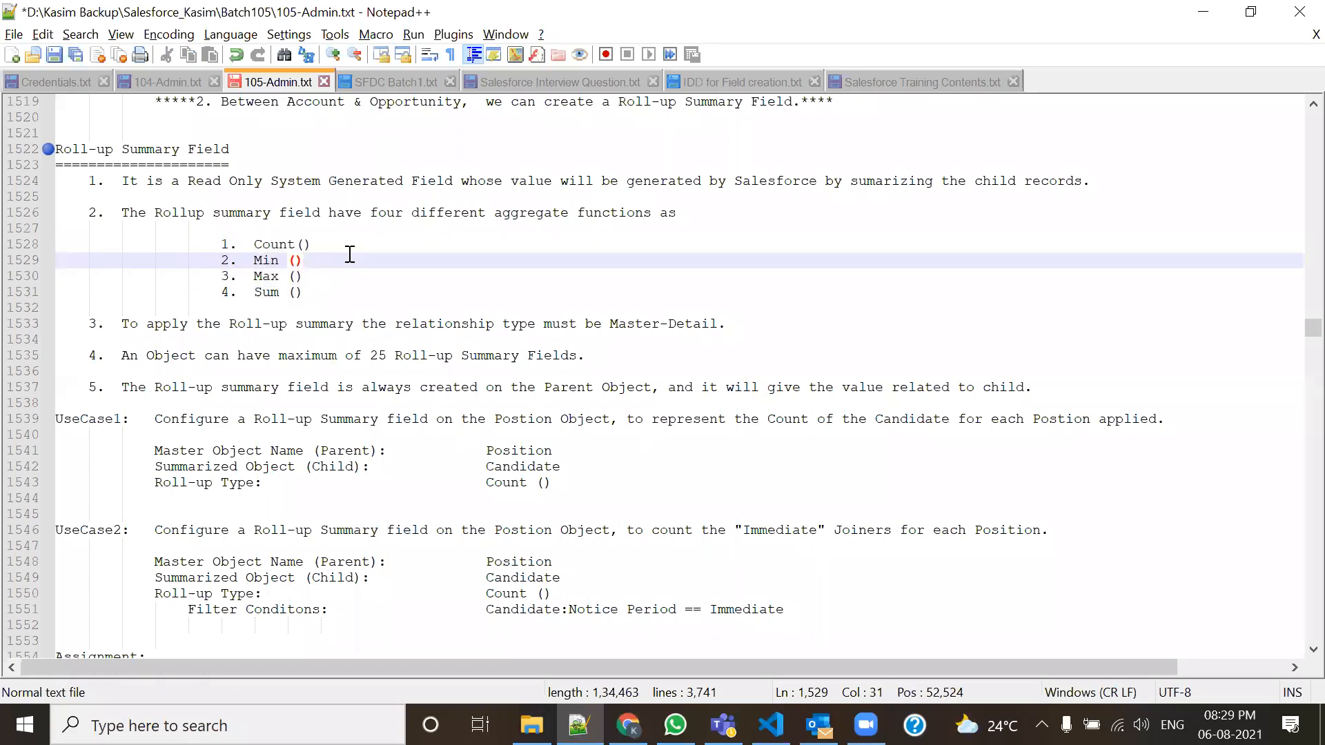
{"action": "left_click_drag", "start_coordinate": [322, 243], "coordinate": [249, 248]}
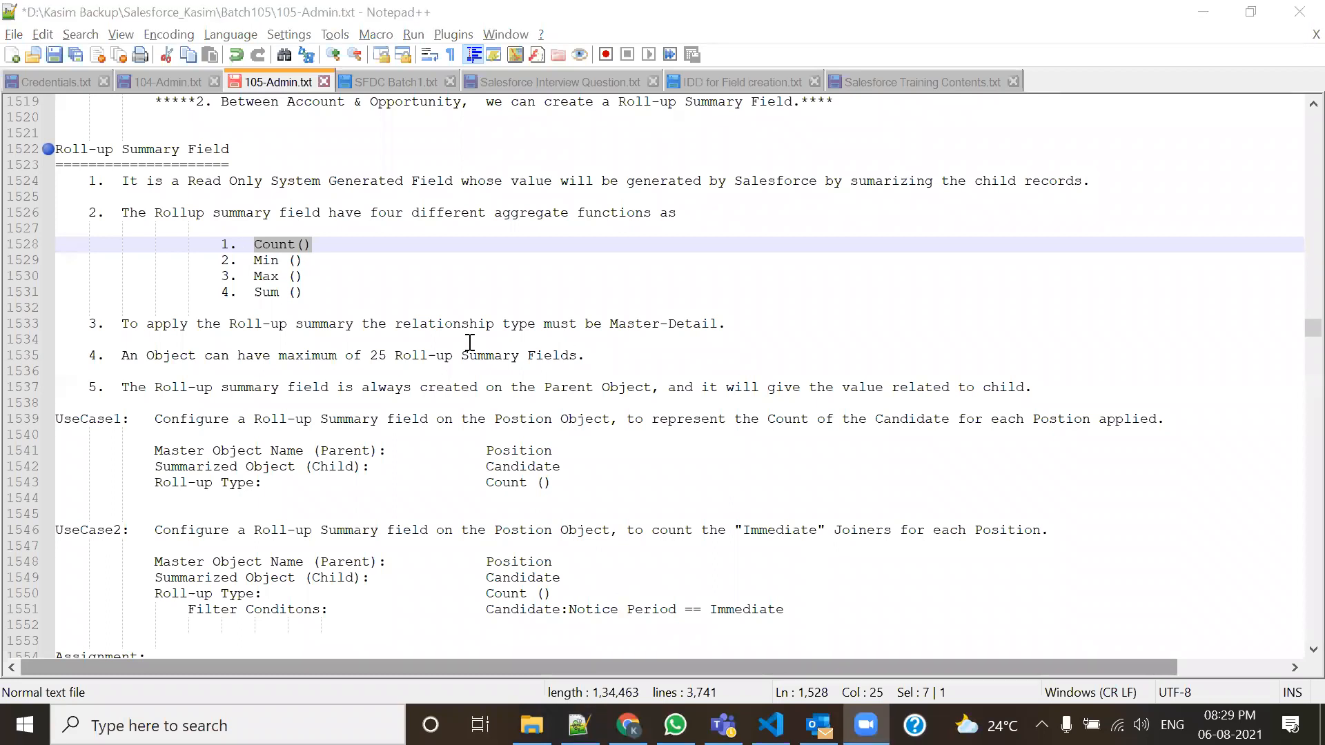
{"action": "left_click_drag", "start_coordinate": [321, 297], "coordinate": [220, 244]}
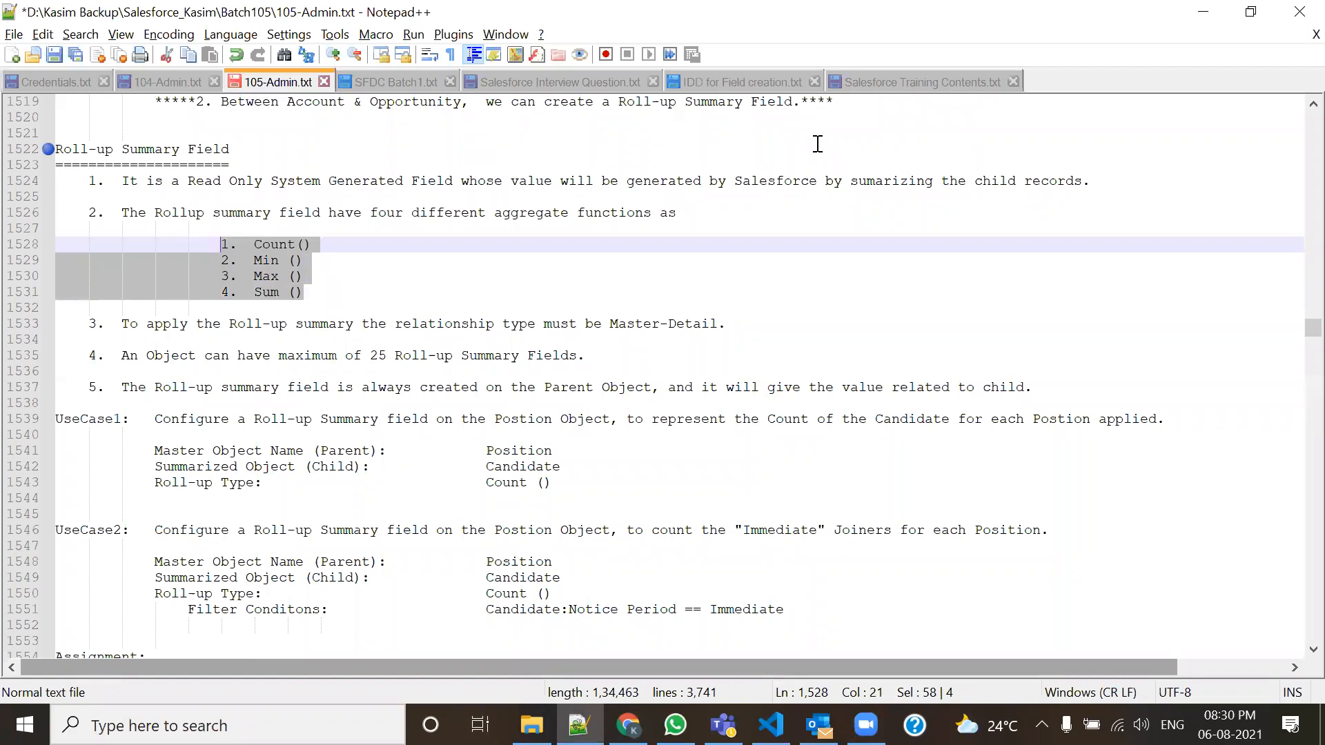
Highlight Master, the 25-field limit, Parent and child, then scroll to the Assignment tasks.
{"action": "double_click", "coordinate": [652, 324]}
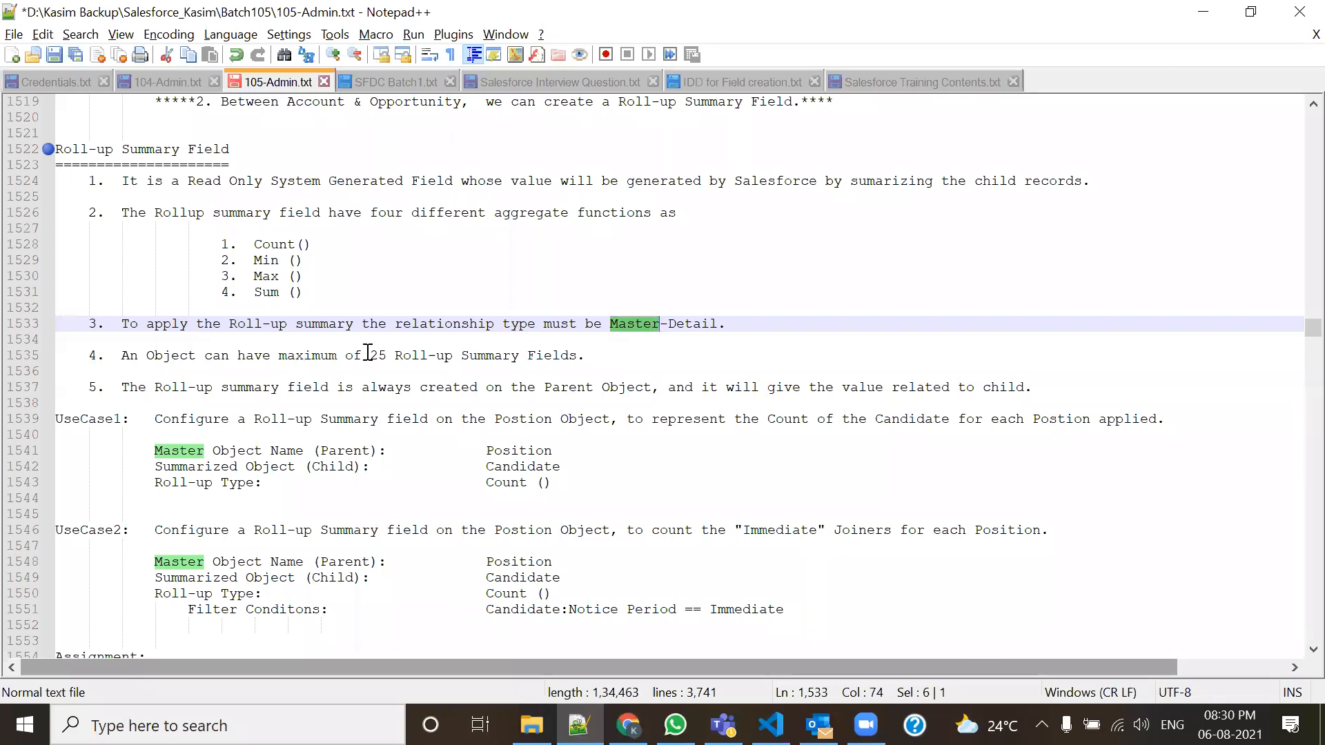
{"action": "double_click", "coordinate": [376, 356]}
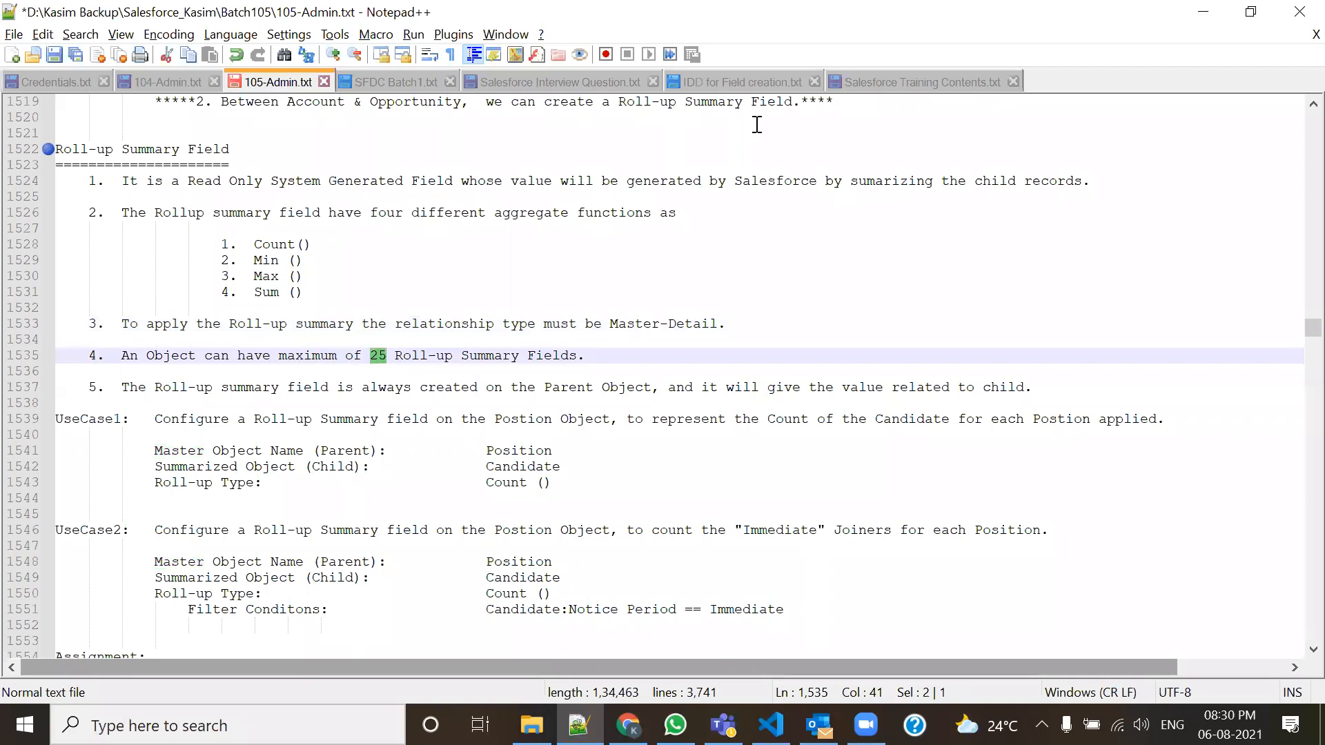
{"action": "double_click", "coordinate": [574, 387]}
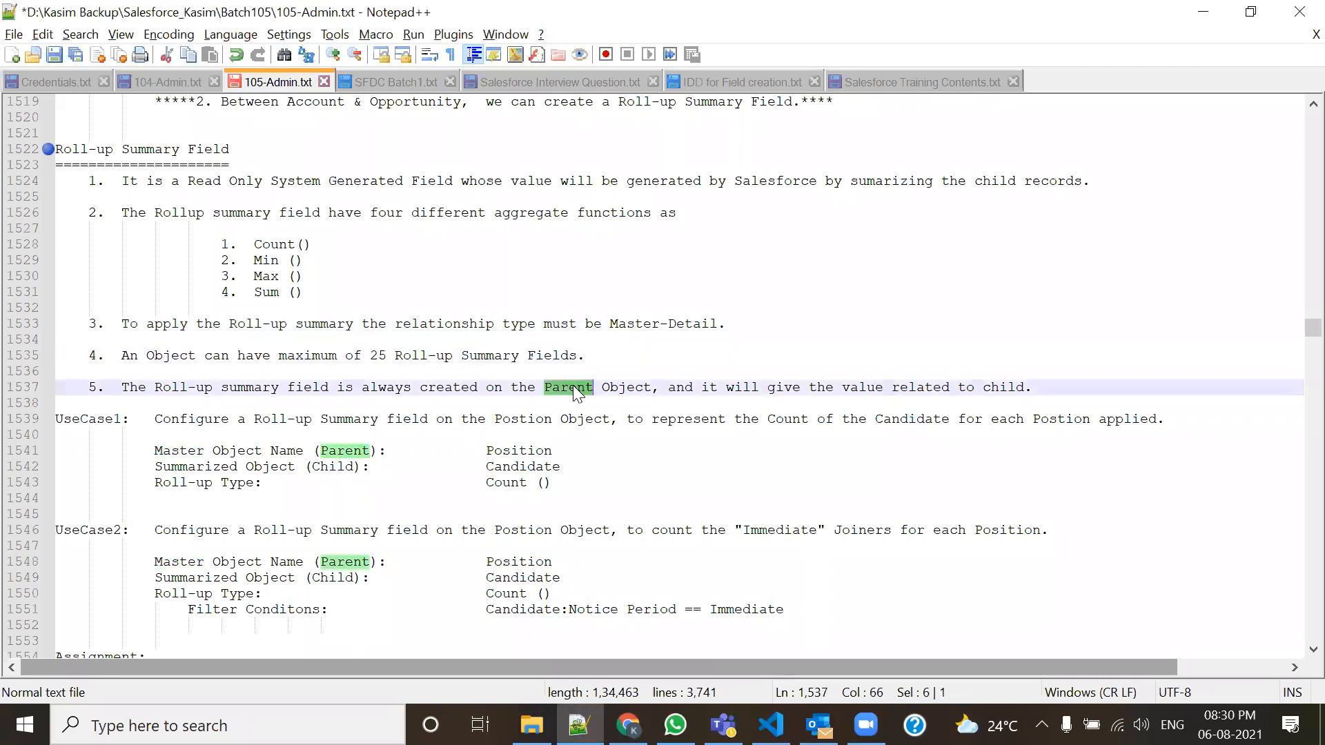
{"action": "double_click", "coordinate": [991, 390]}
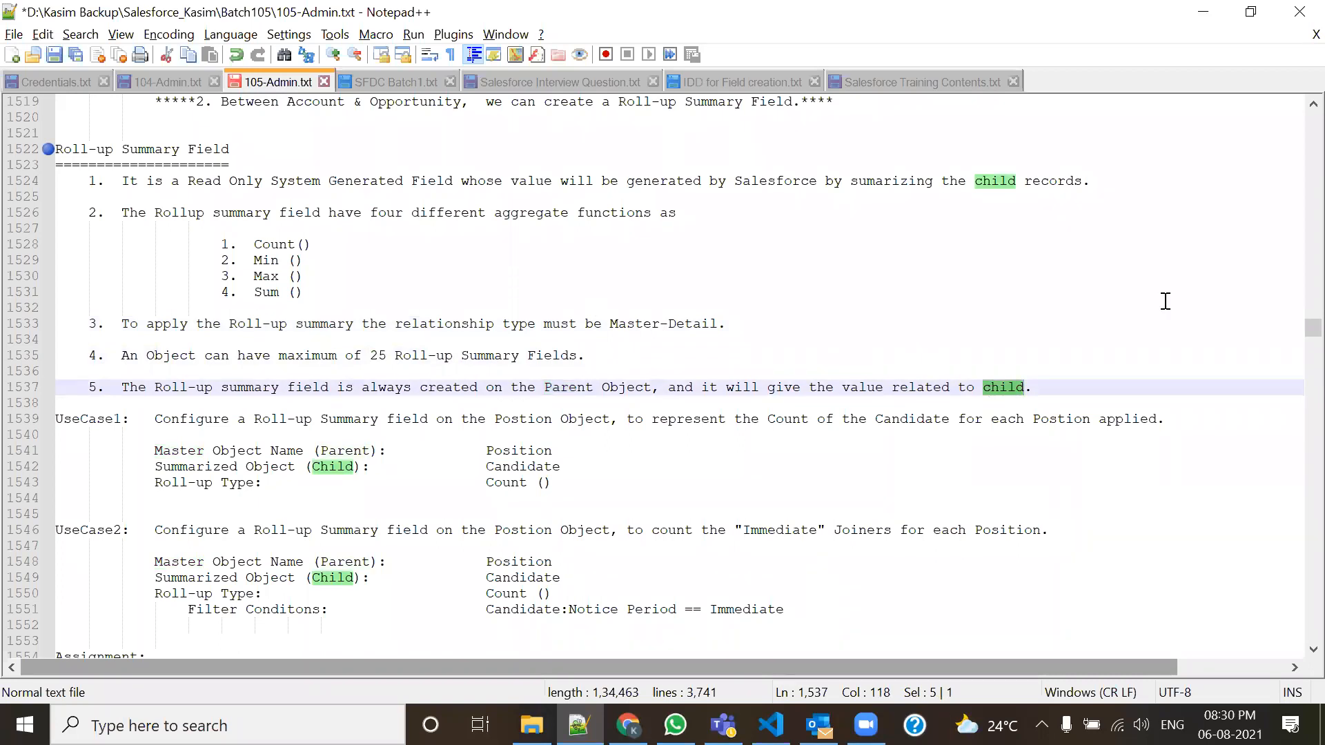
{"action": "scroll", "coordinate": [1295, 649], "scroll_direction": "down", "scroll_amount": 6}
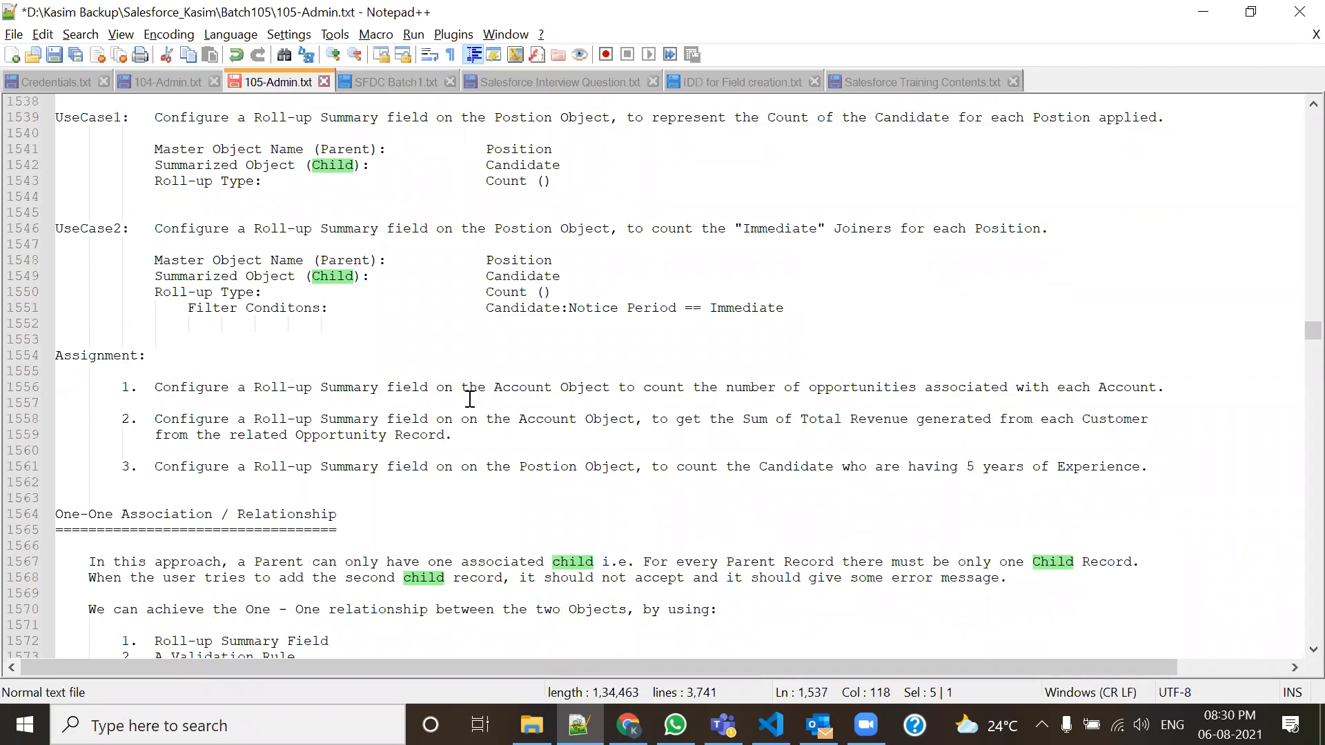
Highlight Account, opportunities and 'Total Revenue generated' in the first two assignment tasks.
{"action": "double_click", "coordinate": [539, 387]}
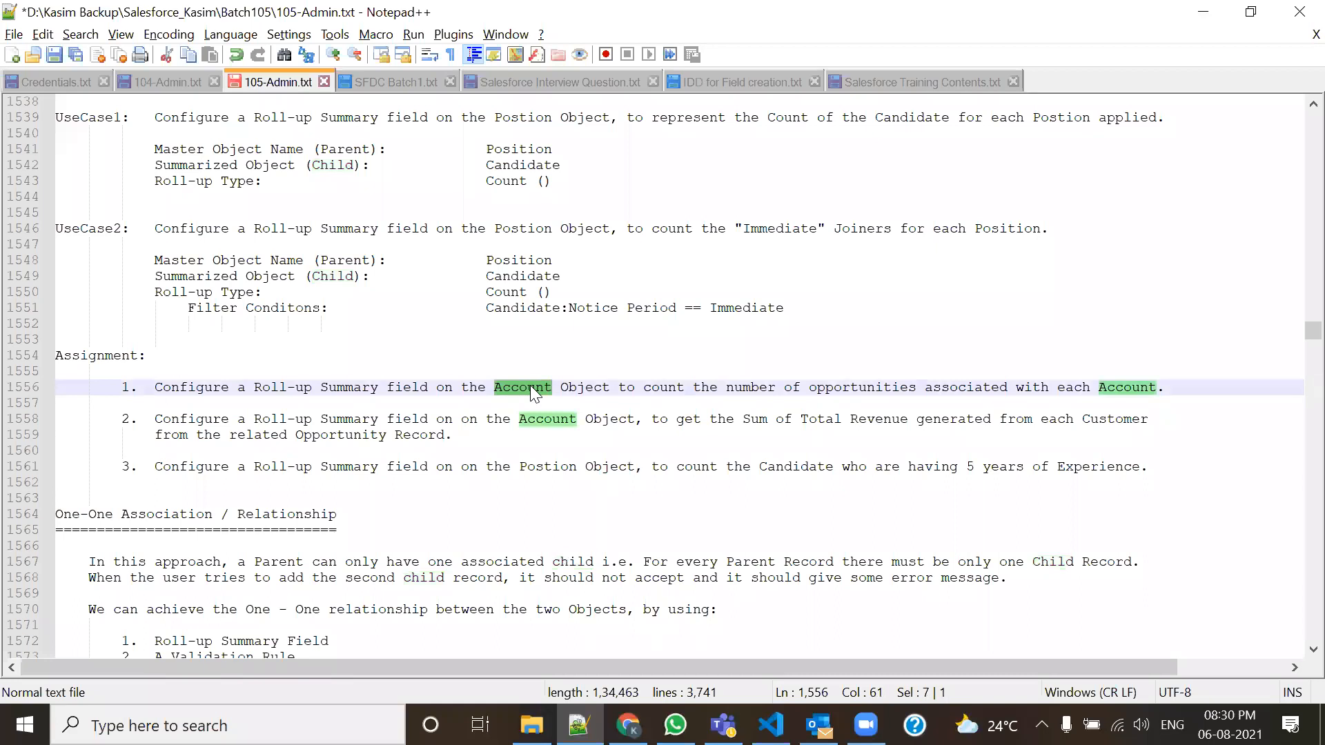
{"action": "double_click", "coordinate": [868, 387]}
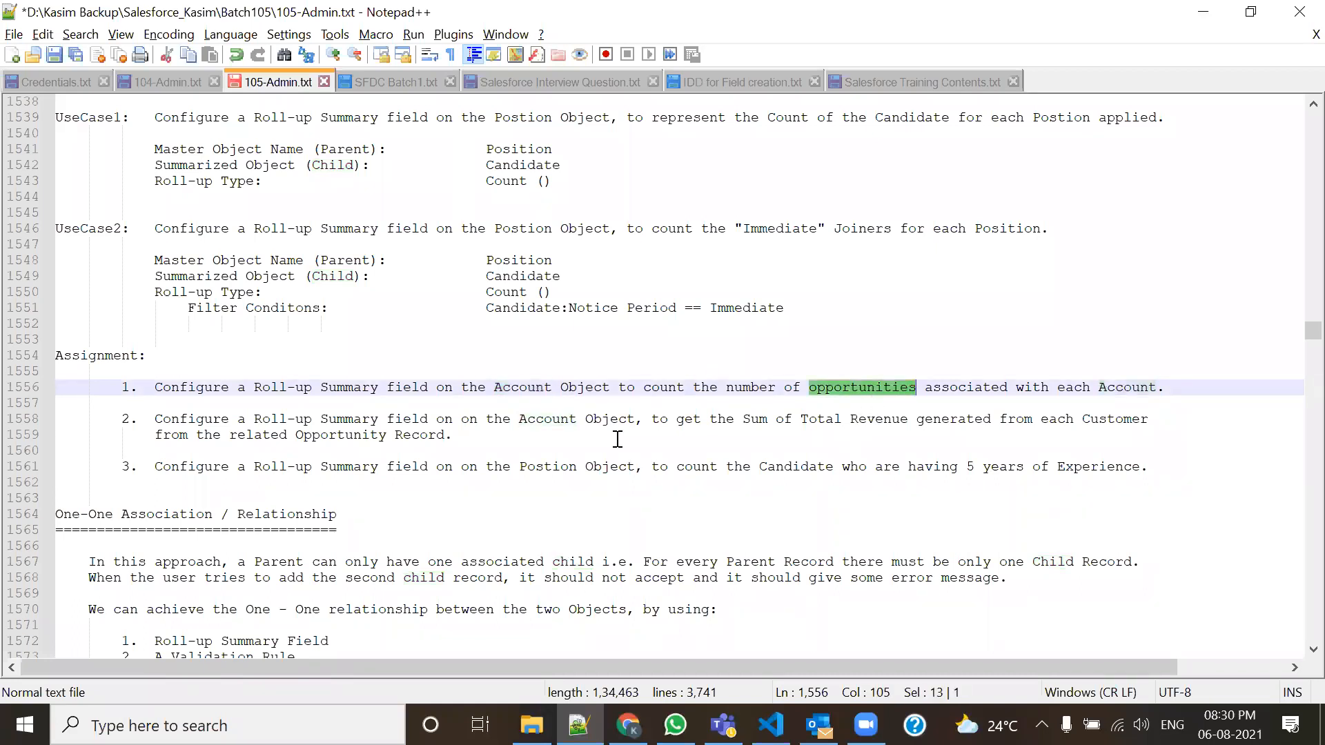
{"action": "double_click", "coordinate": [549, 419]}
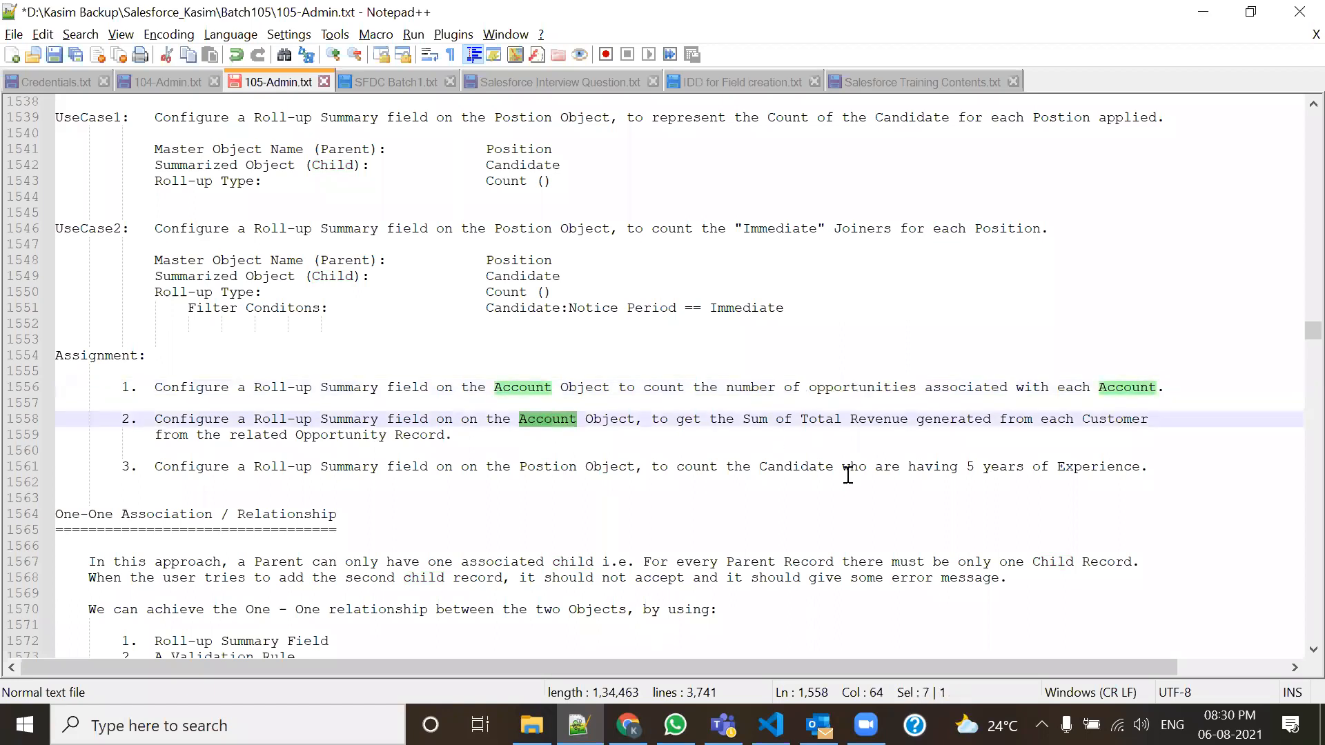
{"action": "left_click", "coordinate": [820, 423]}
{"action": "left_click_drag", "start_coordinate": [820, 423], "coordinate": [985, 421]}
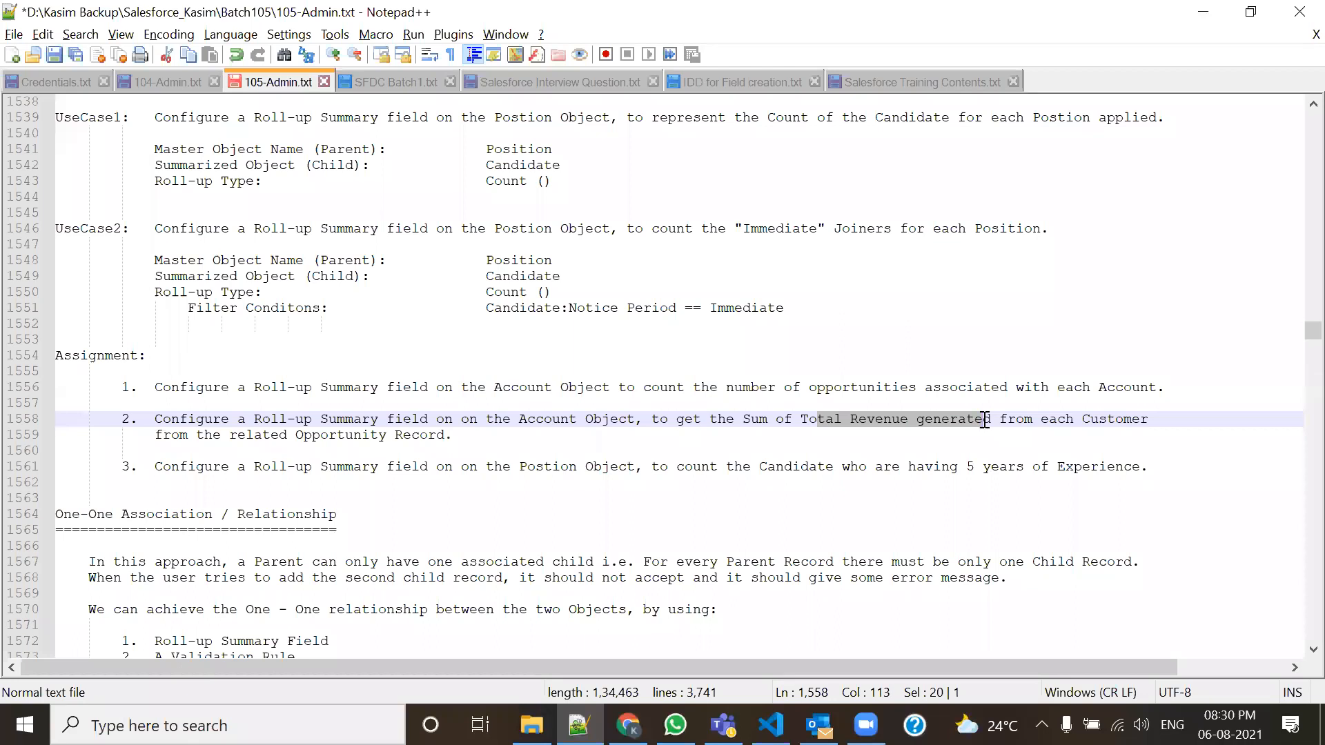
{"action": "left_click", "coordinate": [870, 384]}
{"action": "left_click_drag", "start_coordinate": [869, 386], "coordinate": [860, 410]}
{"action": "left_click", "coordinate": [860, 409]}
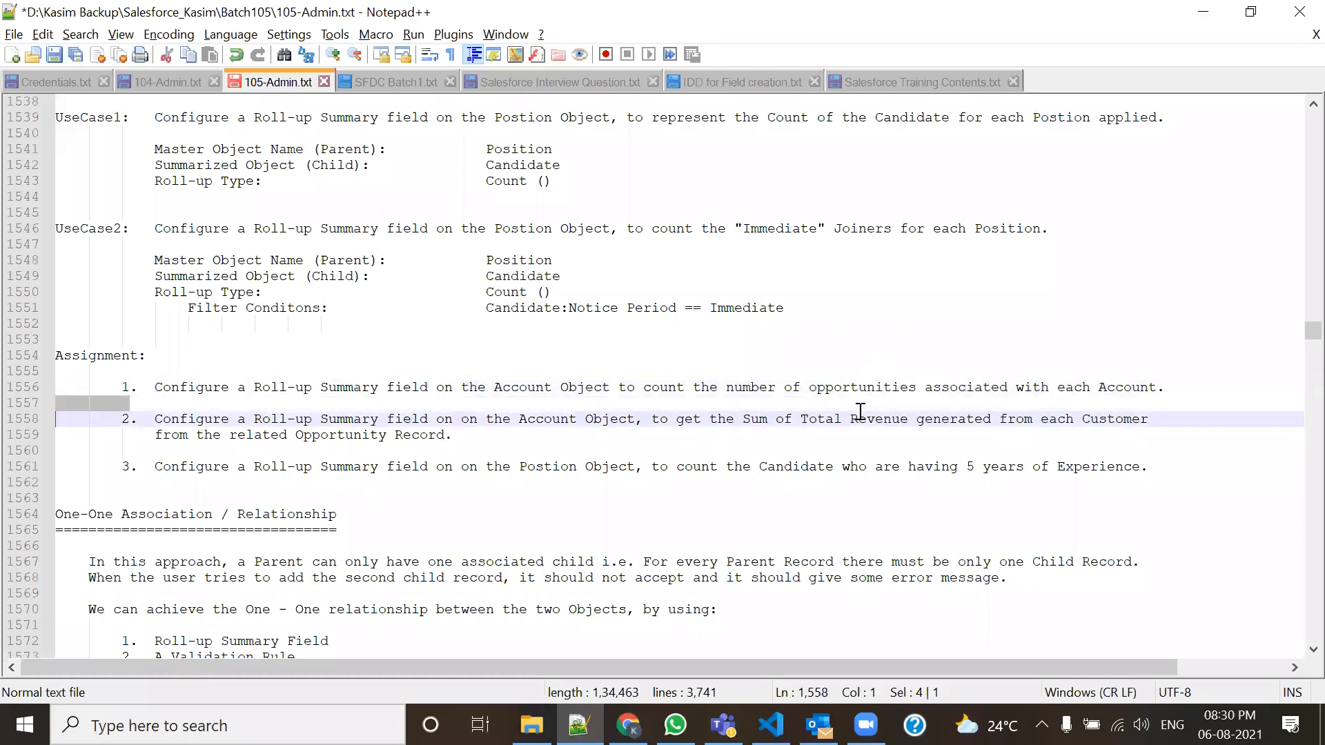
{"action": "left_click", "coordinate": [861, 418]}
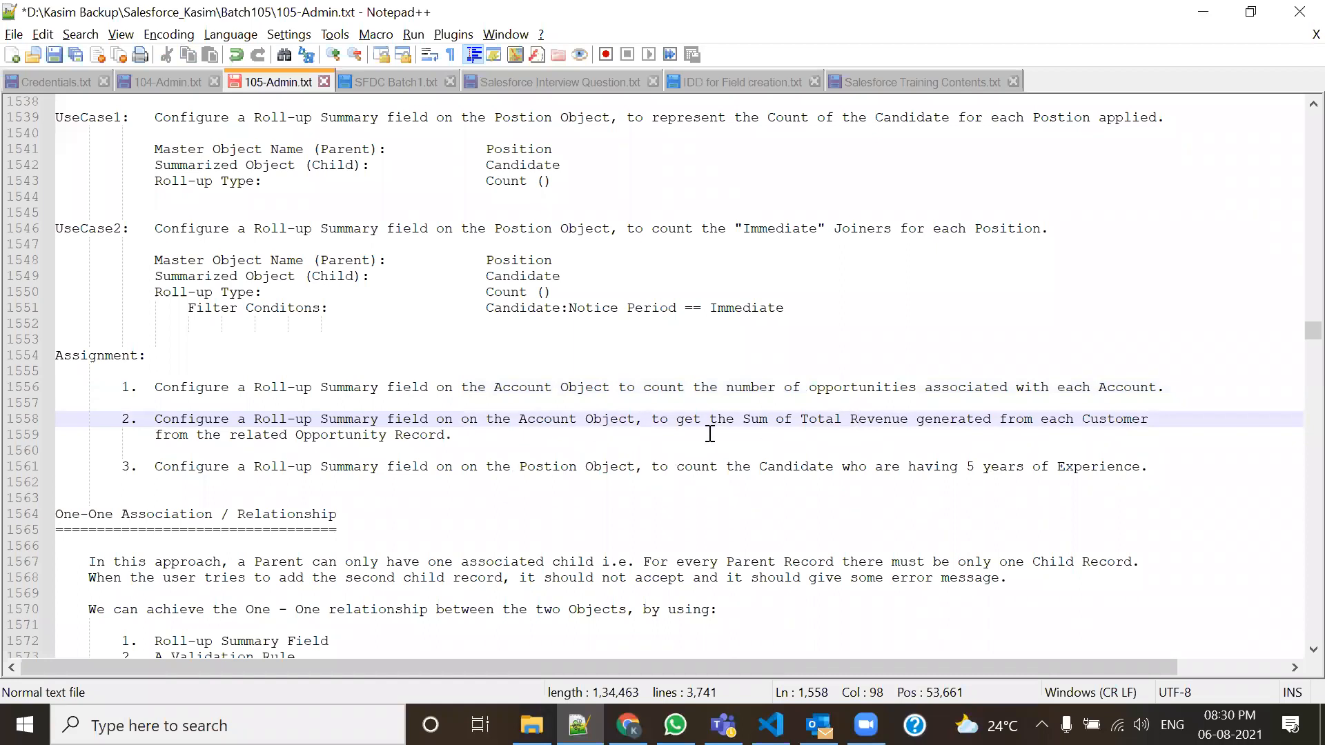
Highlight 'Postion' and '5 years of Experience', then move to the One-One Relationship notes.
{"action": "double_click", "coordinate": [542, 467]}
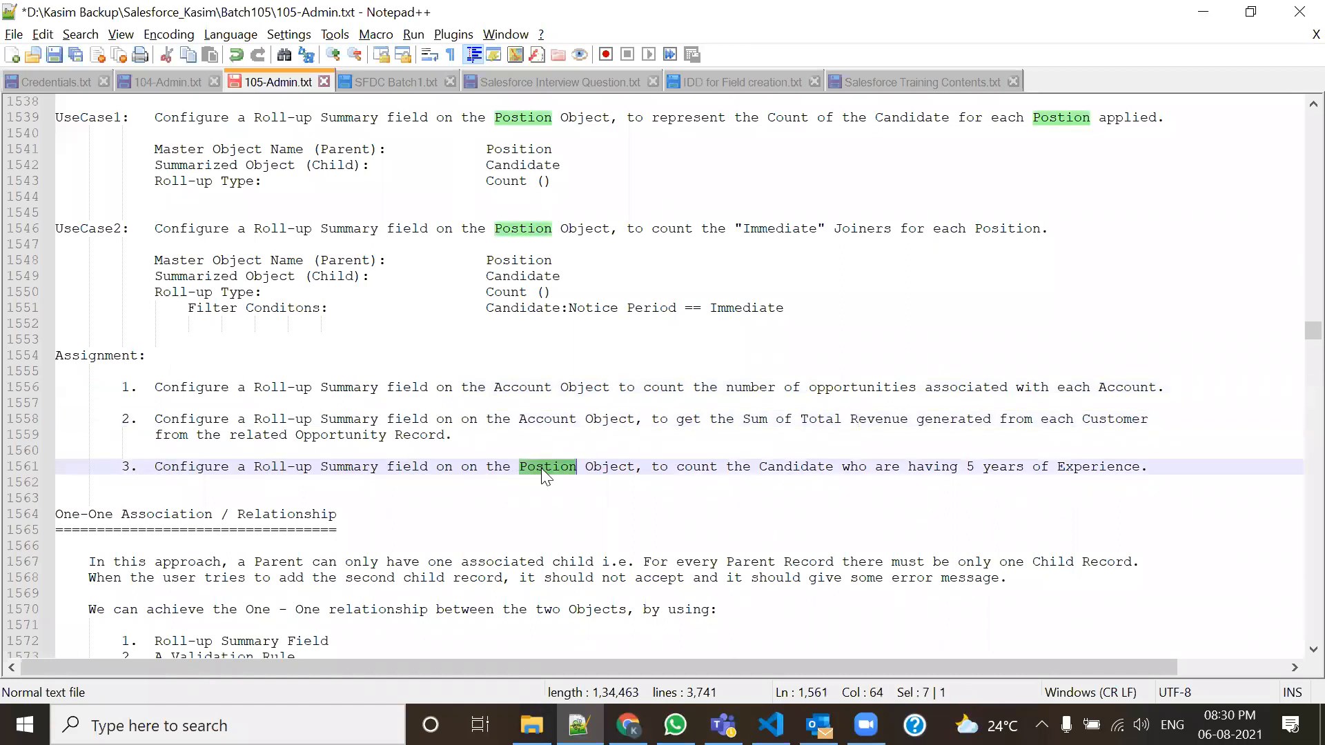
{"action": "double_click", "coordinate": [805, 477]}
{"action": "left_click_drag", "start_coordinate": [967, 468], "coordinate": [1093, 481]}
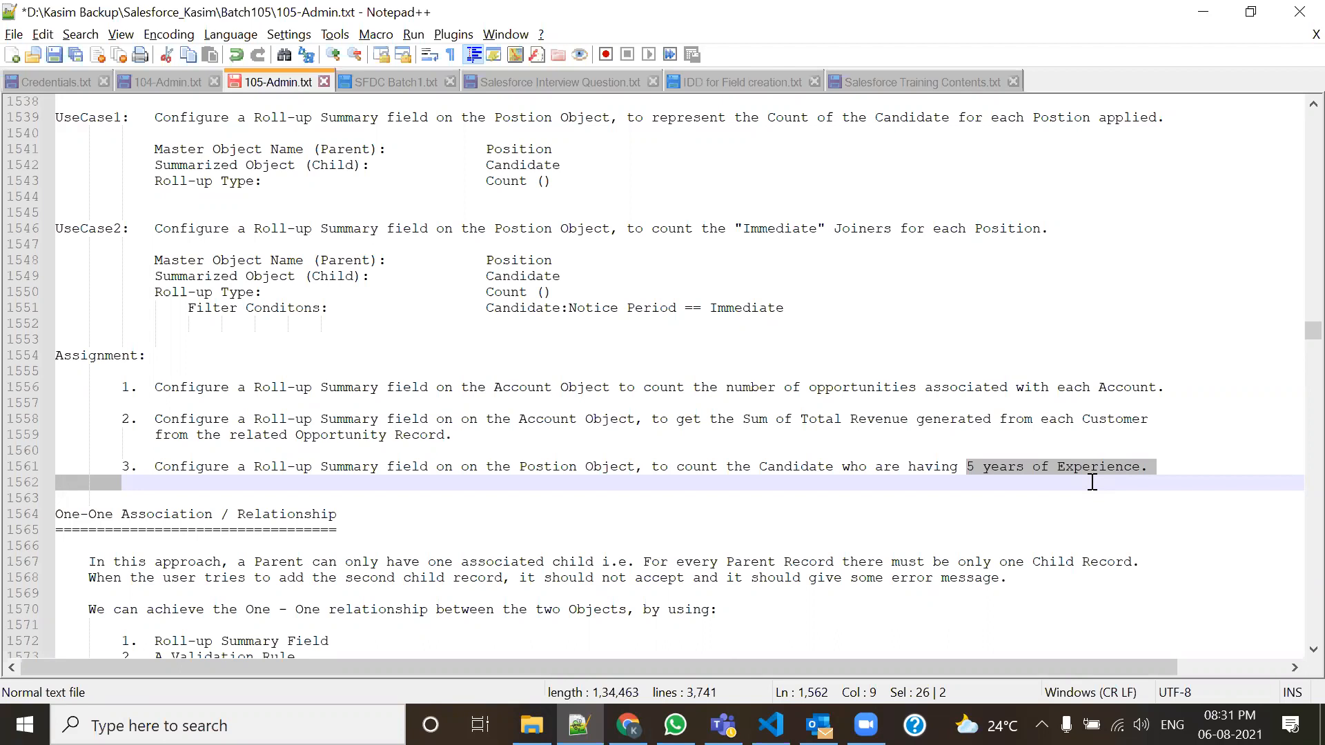
{"action": "left_click", "coordinate": [717, 516]}
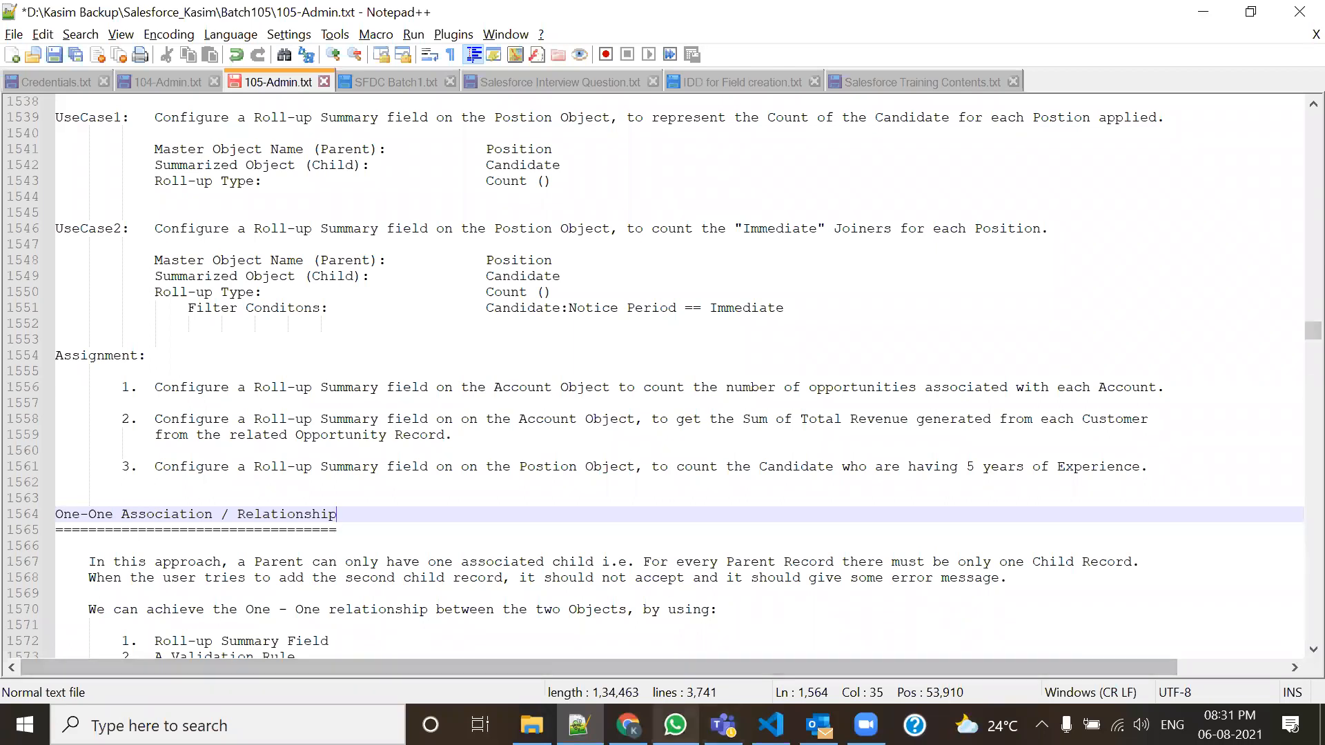
{"action": "left_click", "coordinate": [733, 559]}
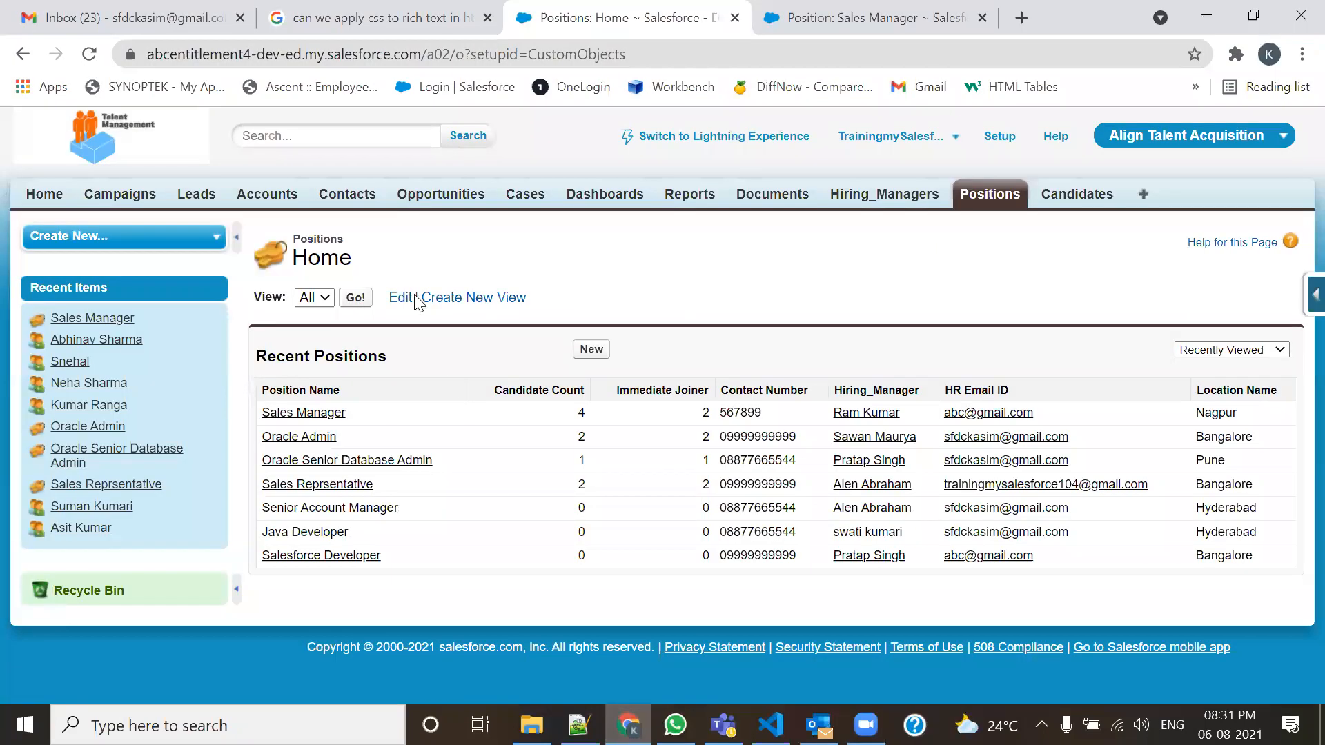
Open the Merck Inc account from Accounts home and scroll through its record.
{"action": "left_click", "coordinate": [275, 200]}
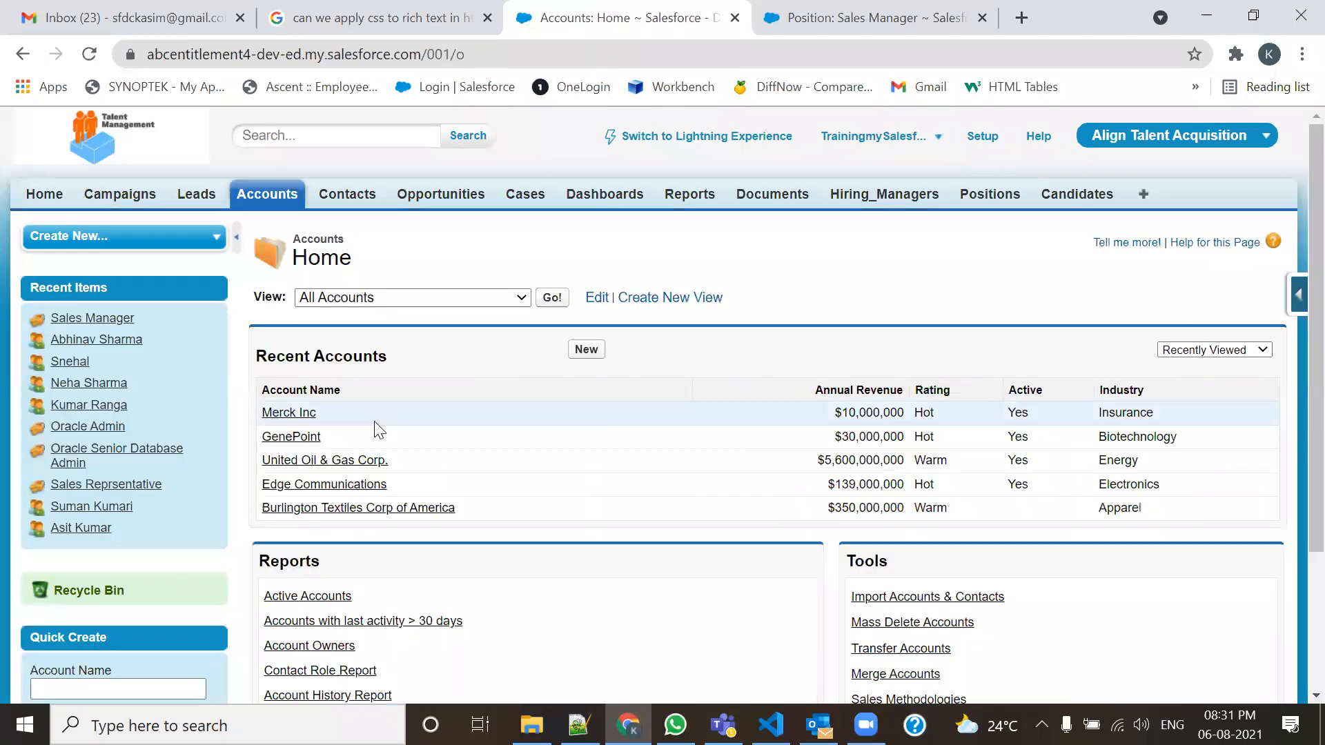
{"action": "left_click", "coordinate": [295, 414]}
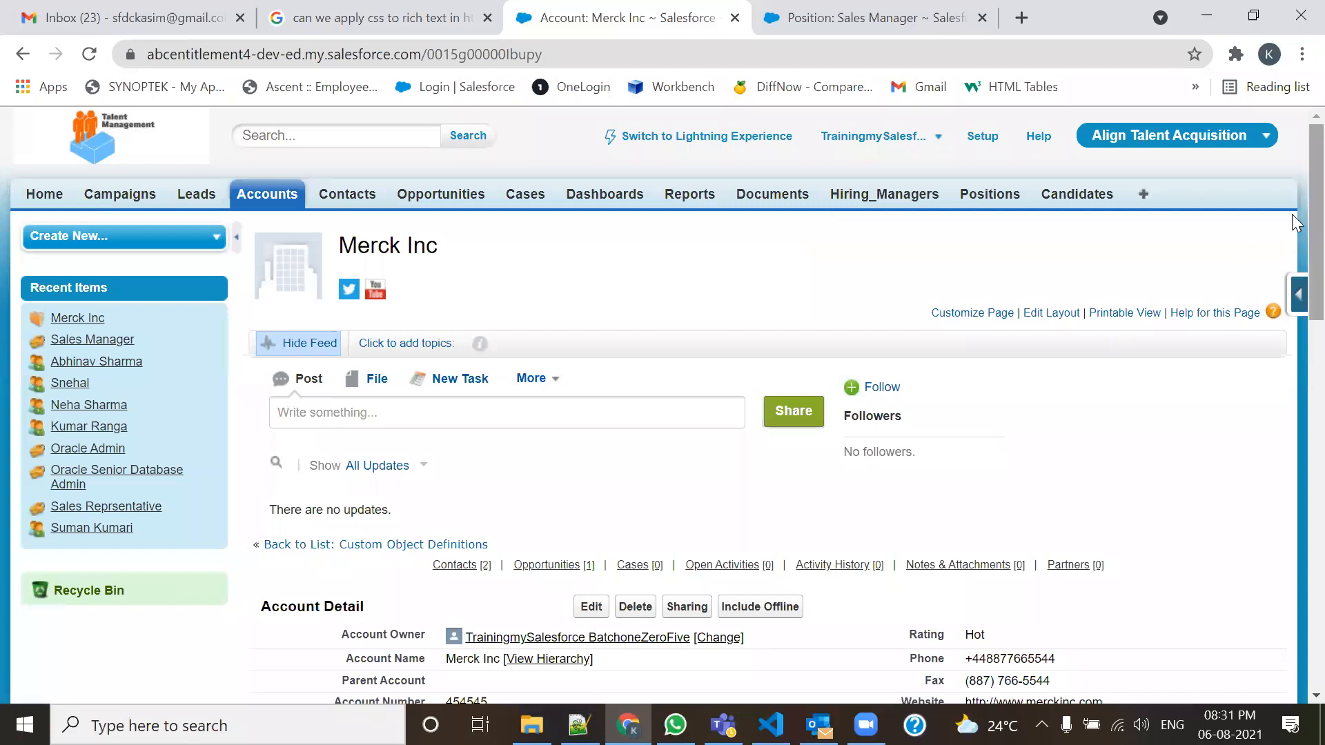
{"action": "left_click_drag", "start_coordinate": [1314, 218], "coordinate": [1292, 404]}
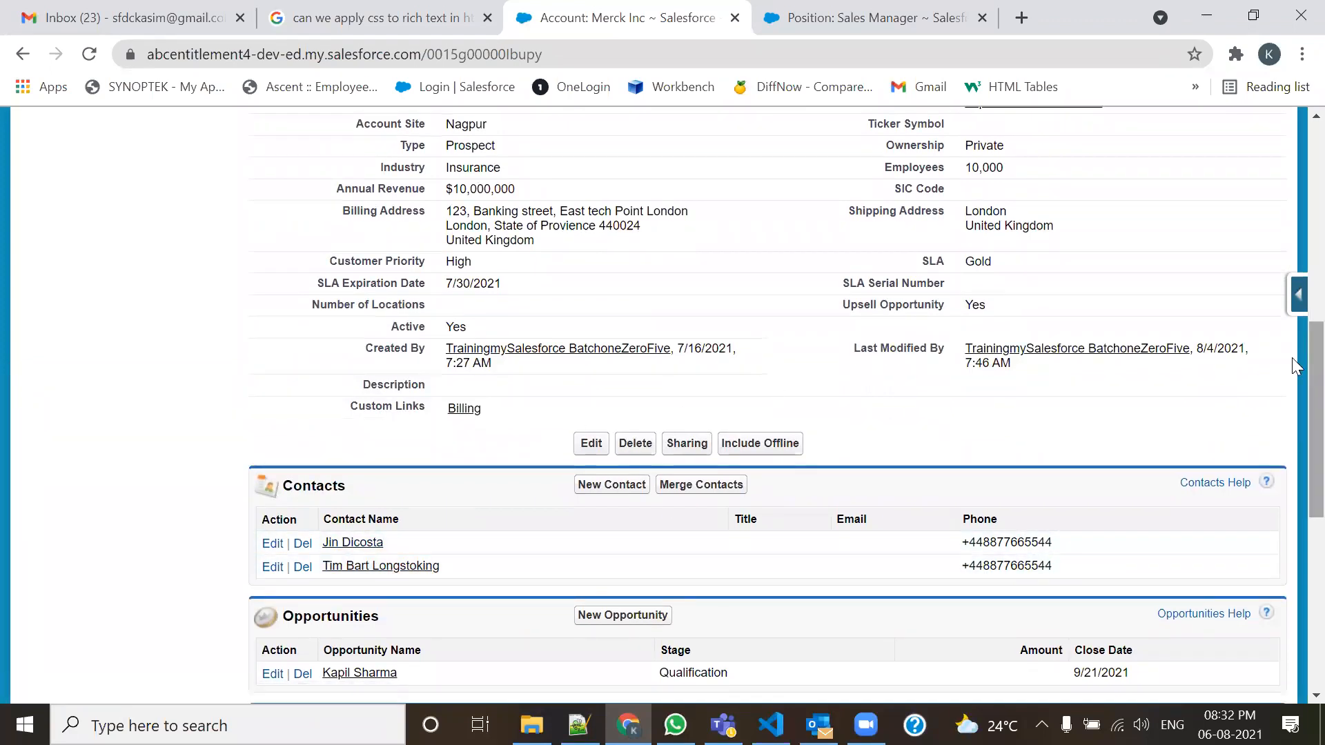
{"action": "left_click_drag", "start_coordinate": [1292, 383], "coordinate": [1292, 191]}
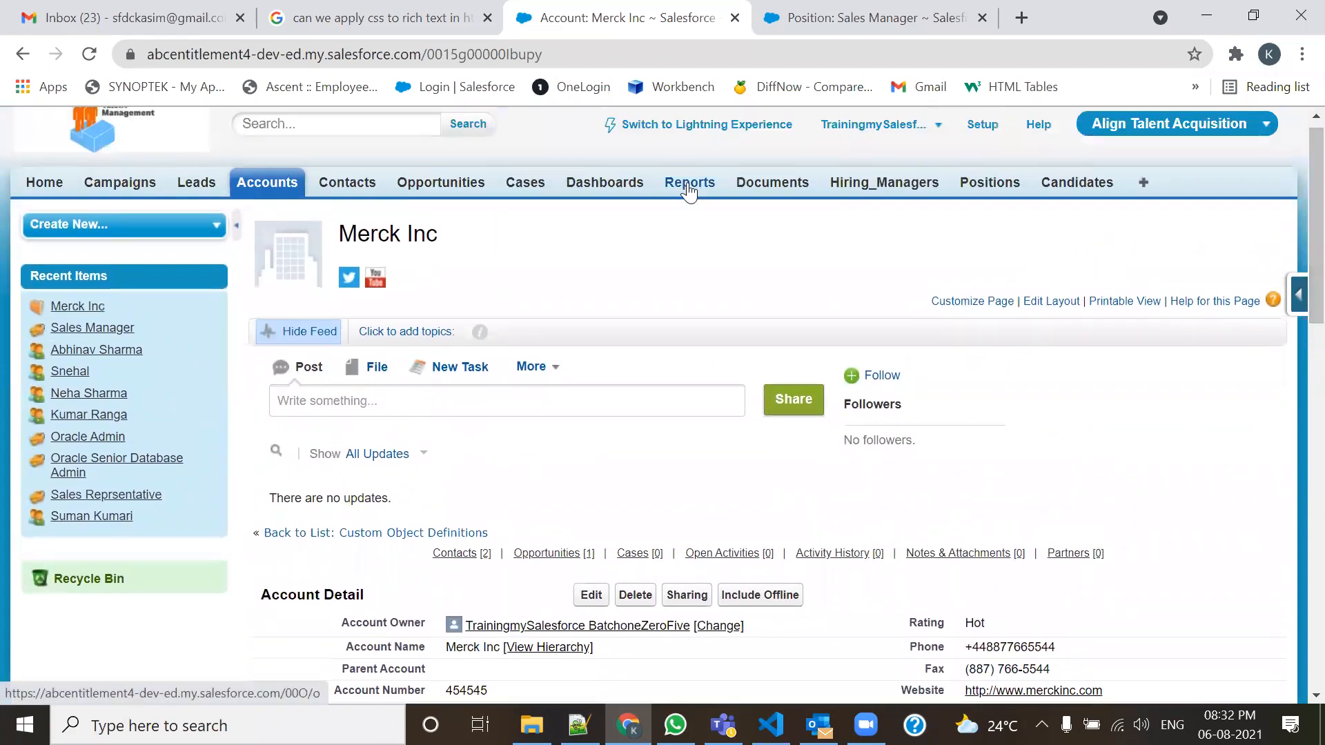
Open the GenePoint account record and scroll through its details.
{"action": "left_click", "coordinate": [293, 186]}
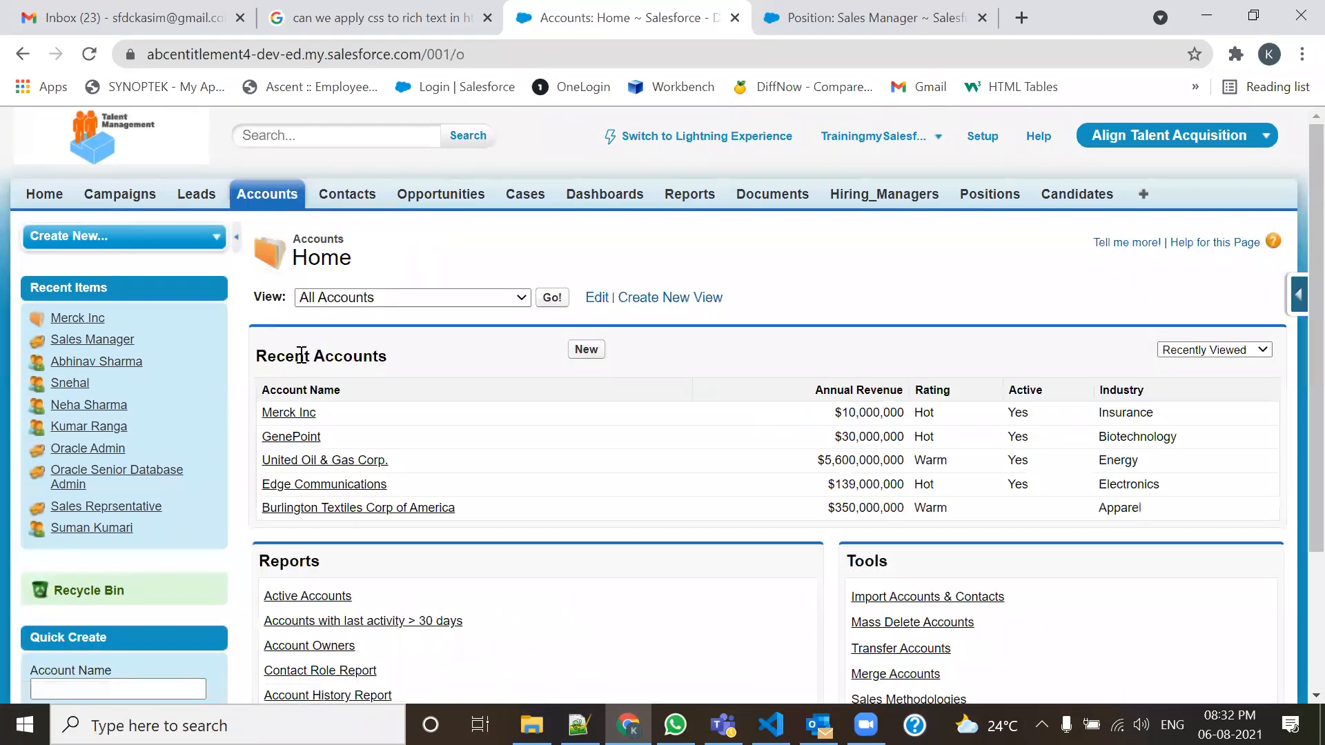
{"action": "left_click", "coordinate": [286, 444]}
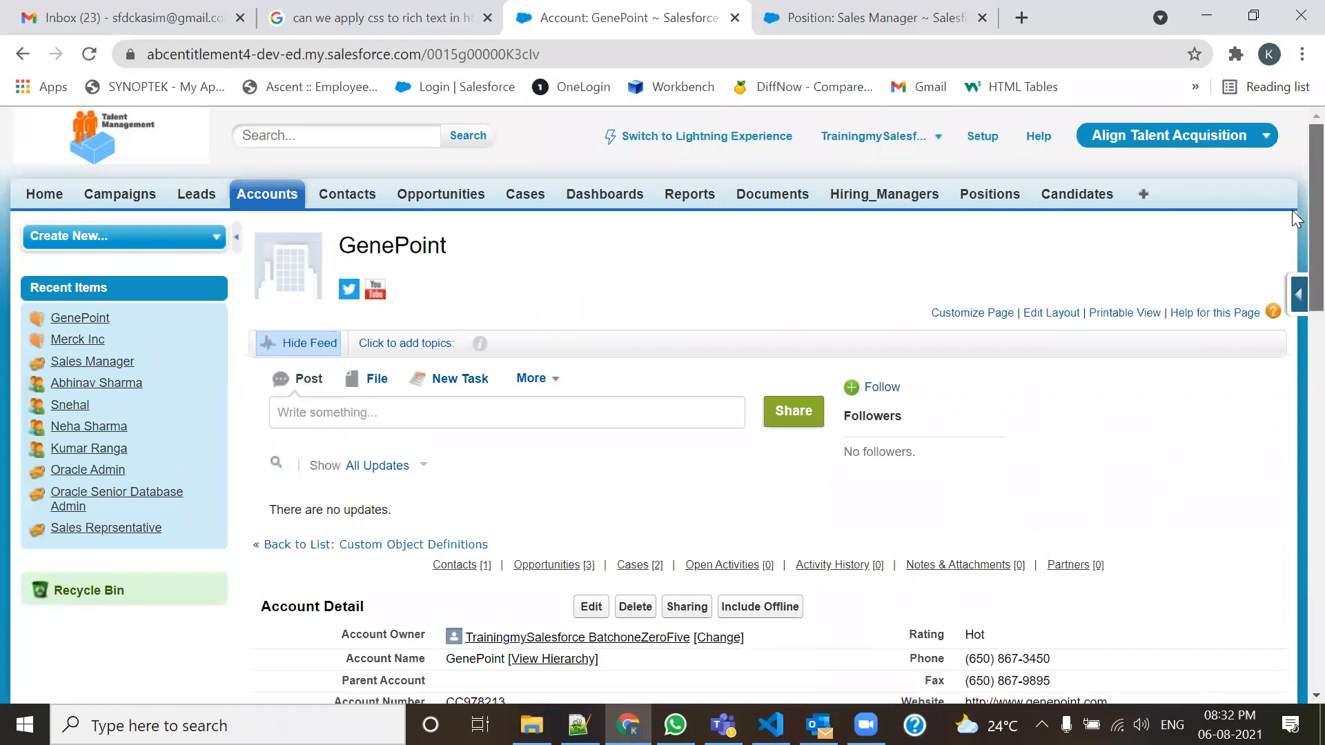
{"action": "scroll", "coordinate": [1292, 181], "scroll_direction": "down", "scroll_amount": 9}
{"action": "scroll", "coordinate": [1294, 385], "scroll_direction": "down", "scroll_amount": 1}
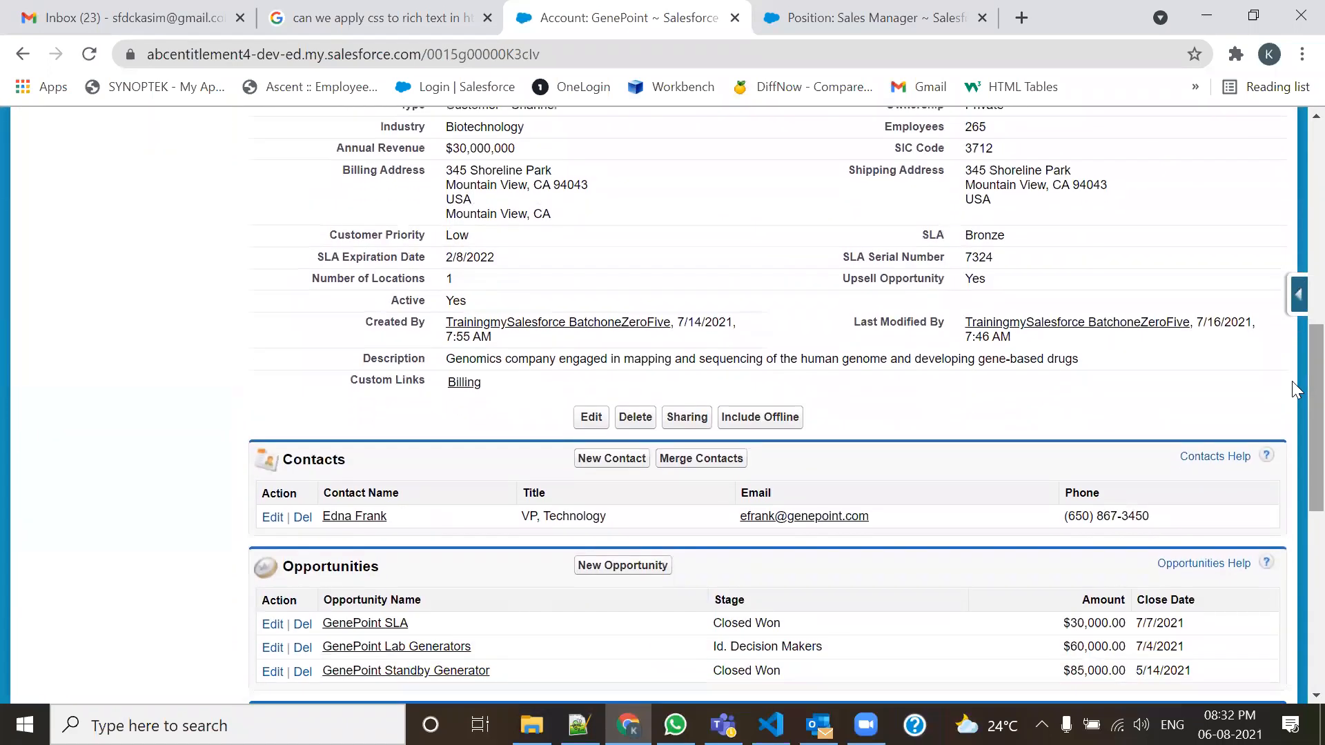
{"action": "scroll", "coordinate": [1292, 381], "scroll_direction": "up", "scroll_amount": 10}
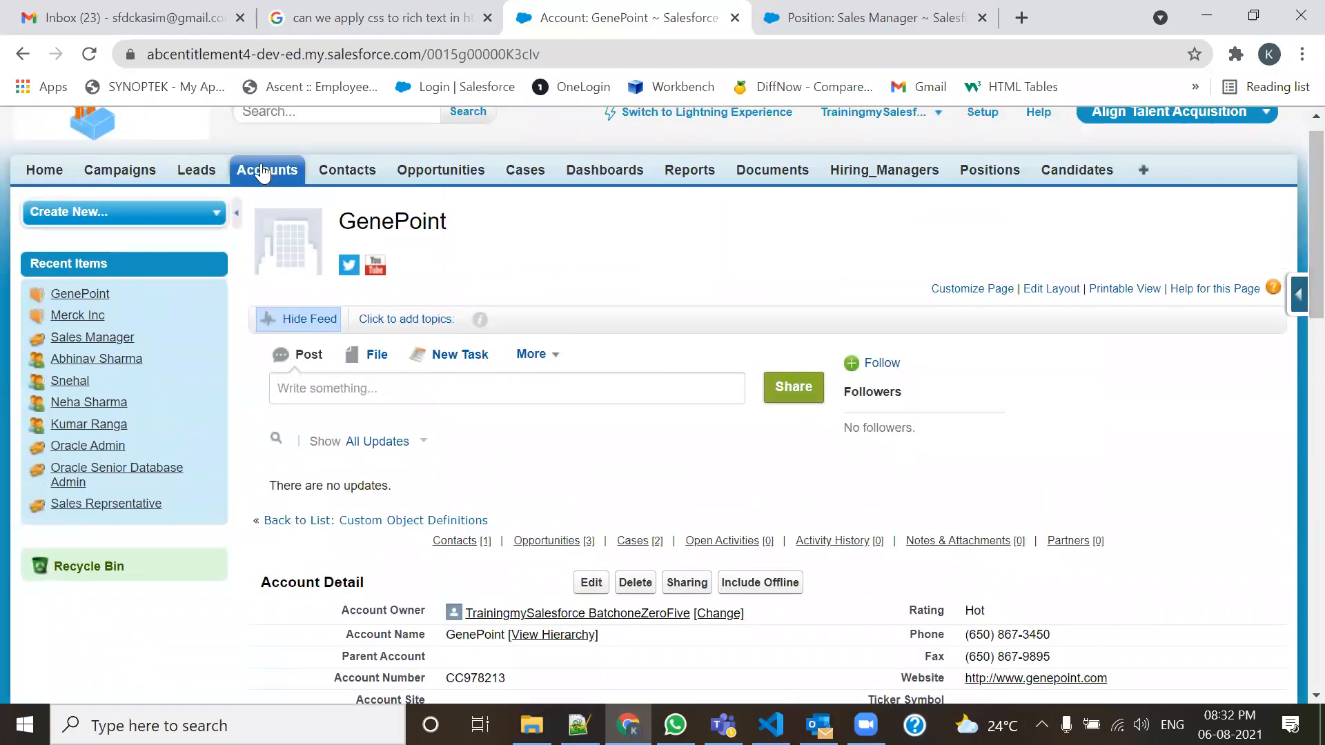
Review the United Oil & Gas Corp. account record, then return to Accounts home.
{"action": "left_click", "coordinate": [262, 169]}
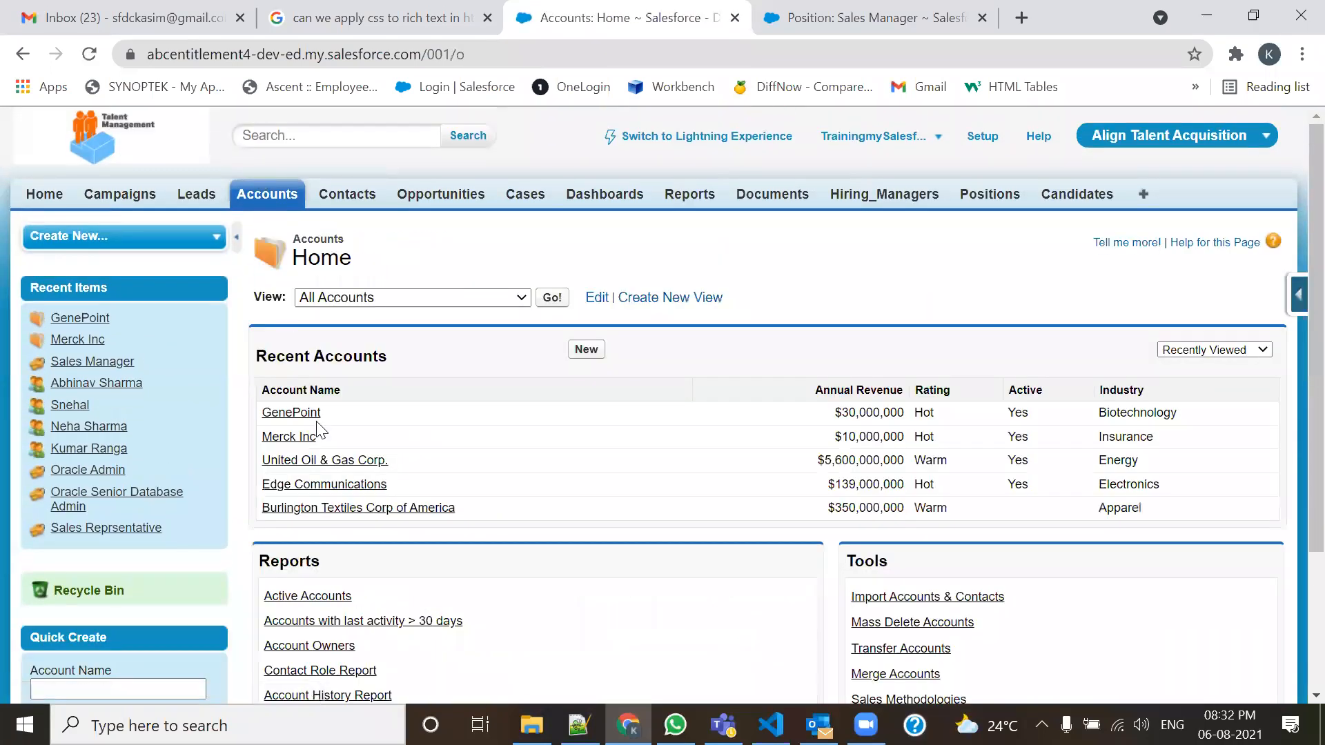
{"action": "left_click", "coordinate": [307, 462]}
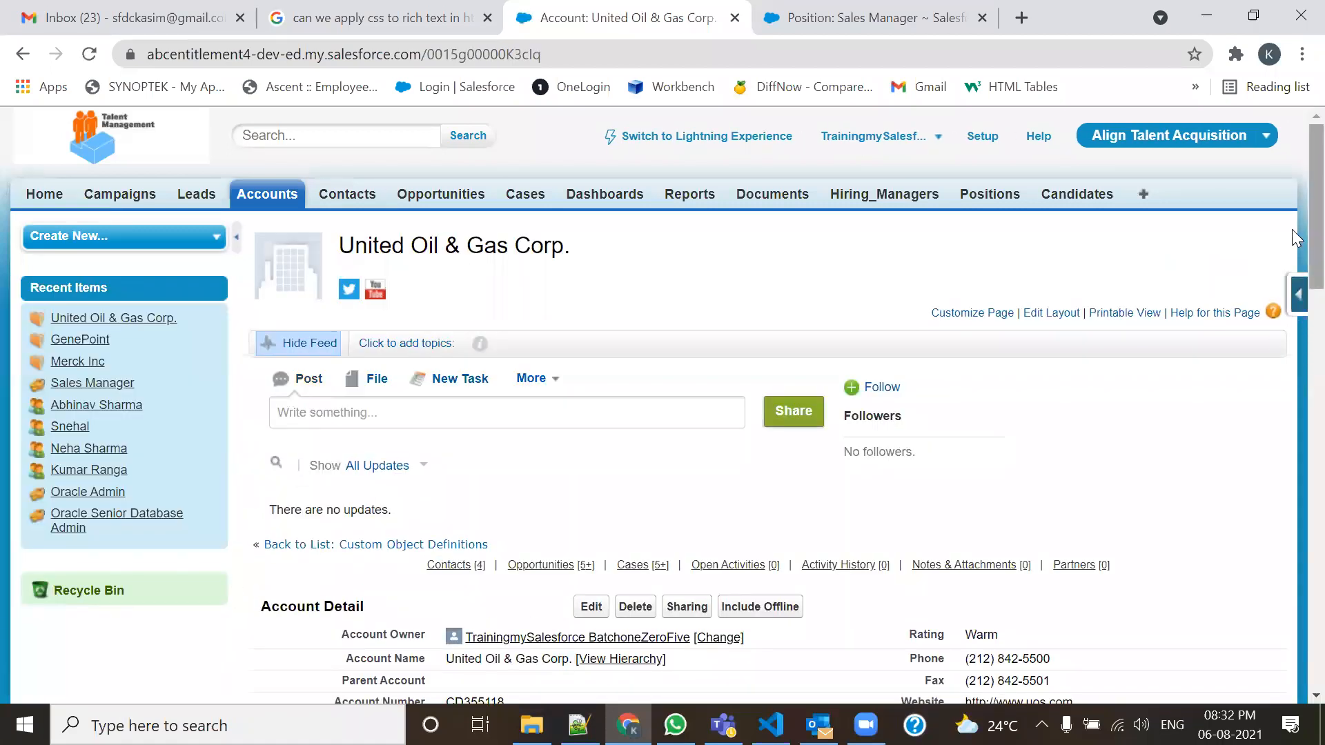
{"action": "scroll", "coordinate": [1294, 332], "scroll_direction": "down", "scroll_amount": 10}
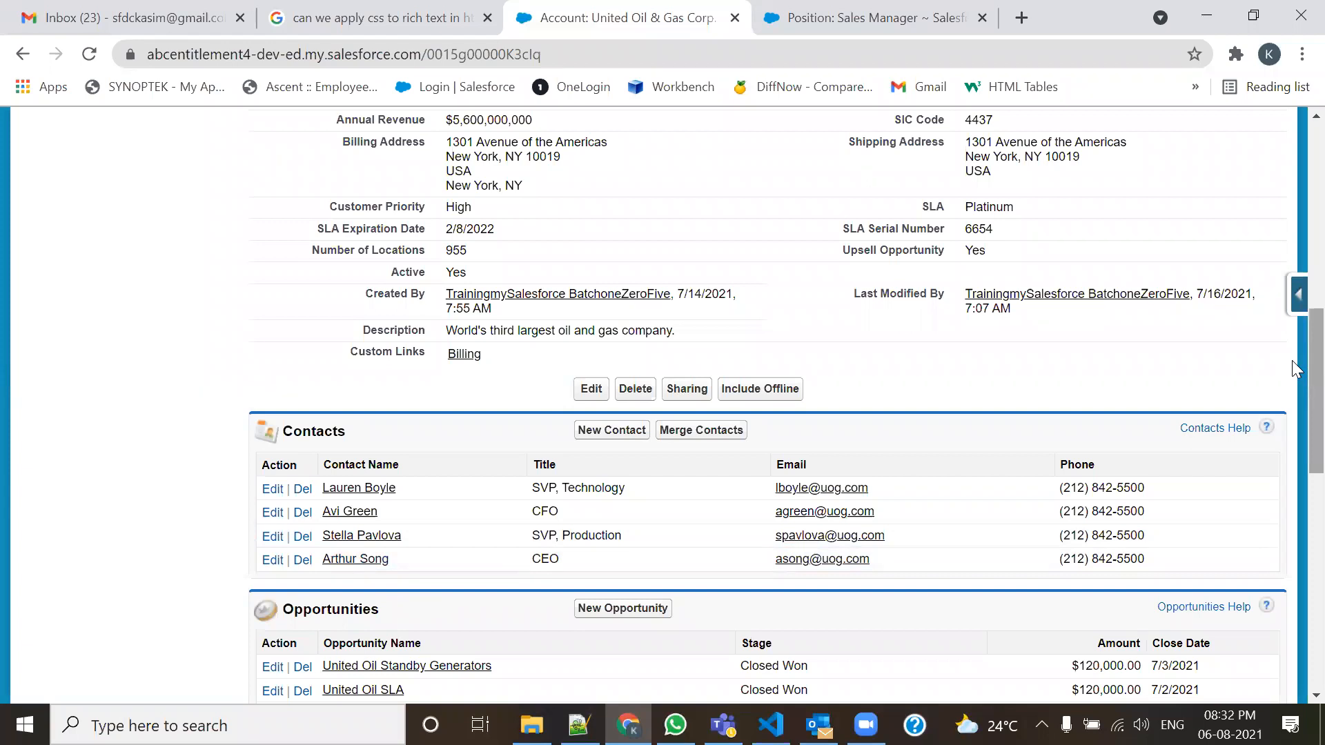
{"action": "left_click_drag", "start_coordinate": [1292, 361], "coordinate": [1292, 187]}
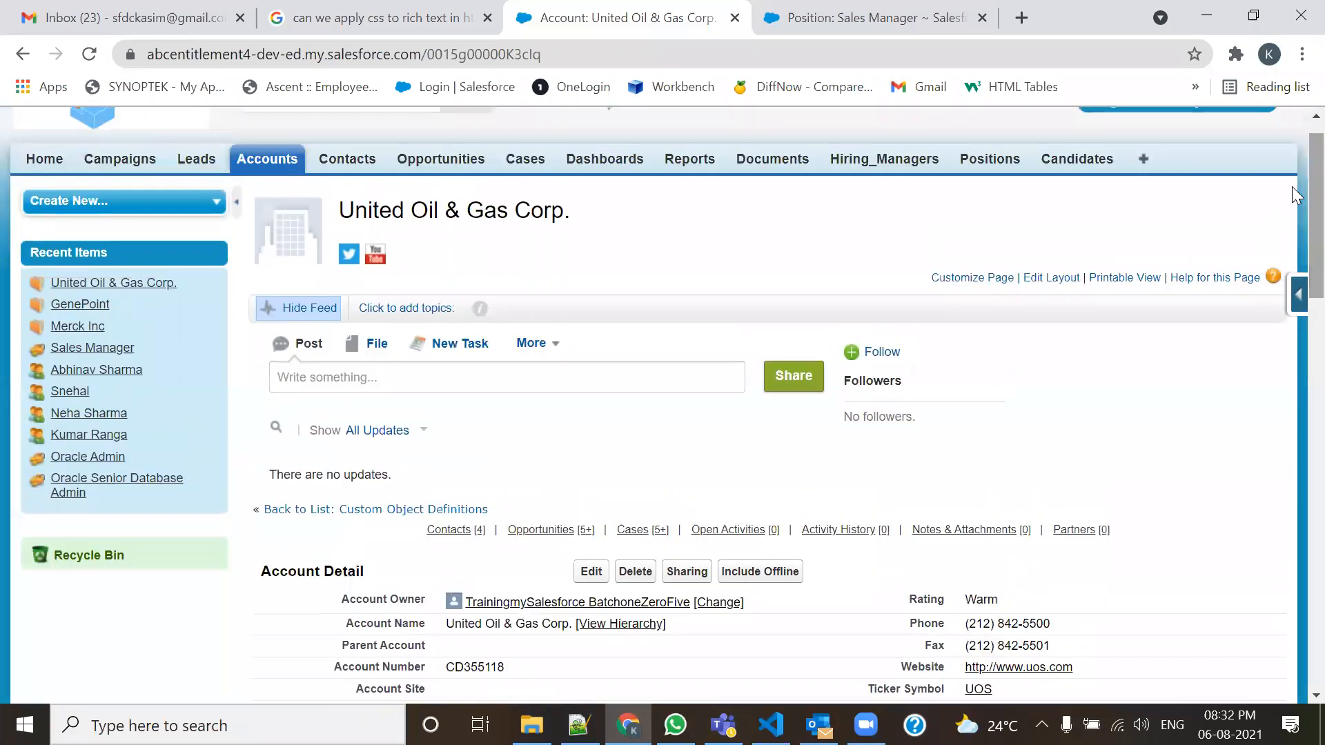
{"action": "left_click", "coordinate": [254, 171]}
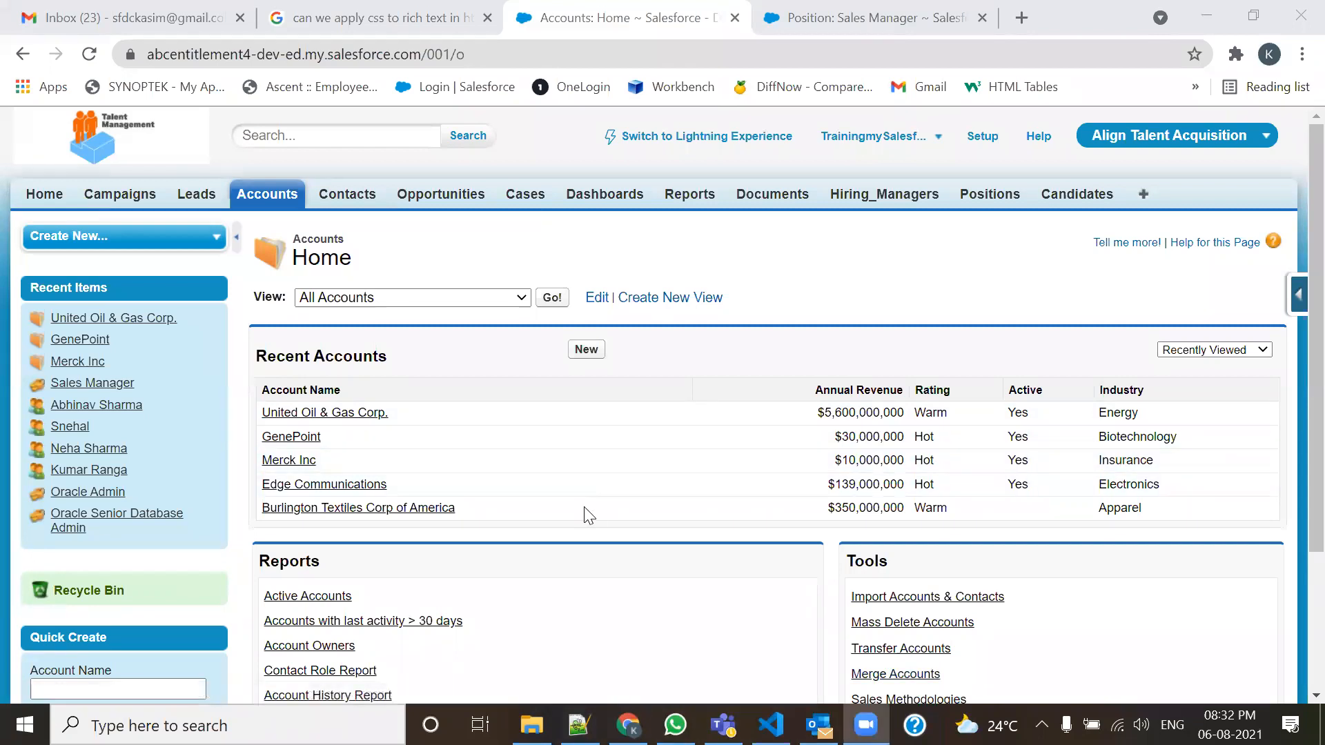
{"action": "mouse_move", "coordinate": [522, 382]}
{"action": "left_mouse_down"}
{"action": "mouse_move", "coordinate": [508, 515]}
{"action": "mouse_move", "coordinate": [679, 526]}
{"action": "mouse_move", "coordinate": [703, 413]}
{"action": "mouse_move", "coordinate": [591, 374]}
{"action": "mouse_move", "coordinate": [521, 372]}
{"action": "mouse_move", "coordinate": [621, 390]}
{"action": "left_mouse_up"}
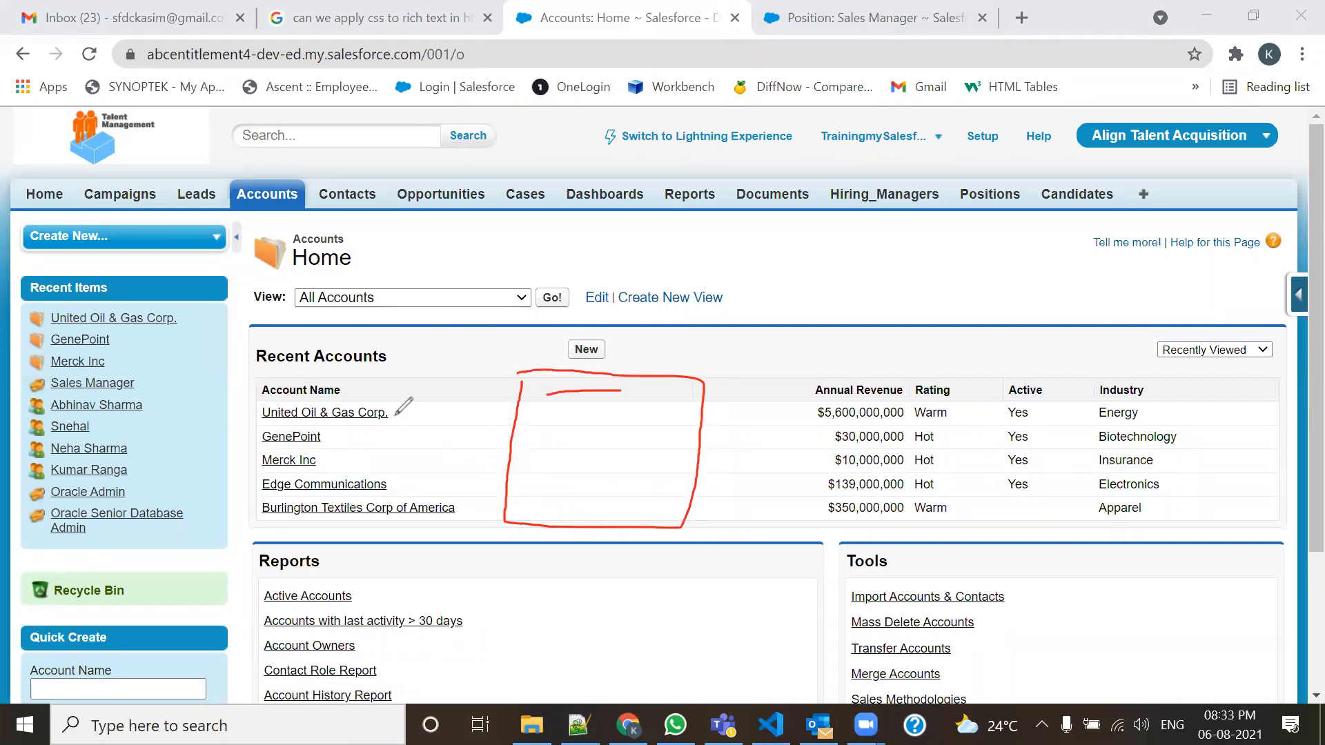
{"action": "mouse_move", "coordinate": [595, 406]}
{"action": "left_mouse_down"}
{"action": "mouse_move", "coordinate": [584, 419]}
{"action": "mouse_move", "coordinate": [601, 418]}
{"action": "mouse_move", "coordinate": [590, 431]}
{"action": "mouse_move", "coordinate": [604, 443]}
{"action": "mouse_move", "coordinate": [576, 468]}
{"action": "mouse_move", "coordinate": [592, 467]}
{"action": "left_mouse_up"}
{"action": "left_click_drag", "start_coordinate": [501, 407], "coordinate": [697, 402]}
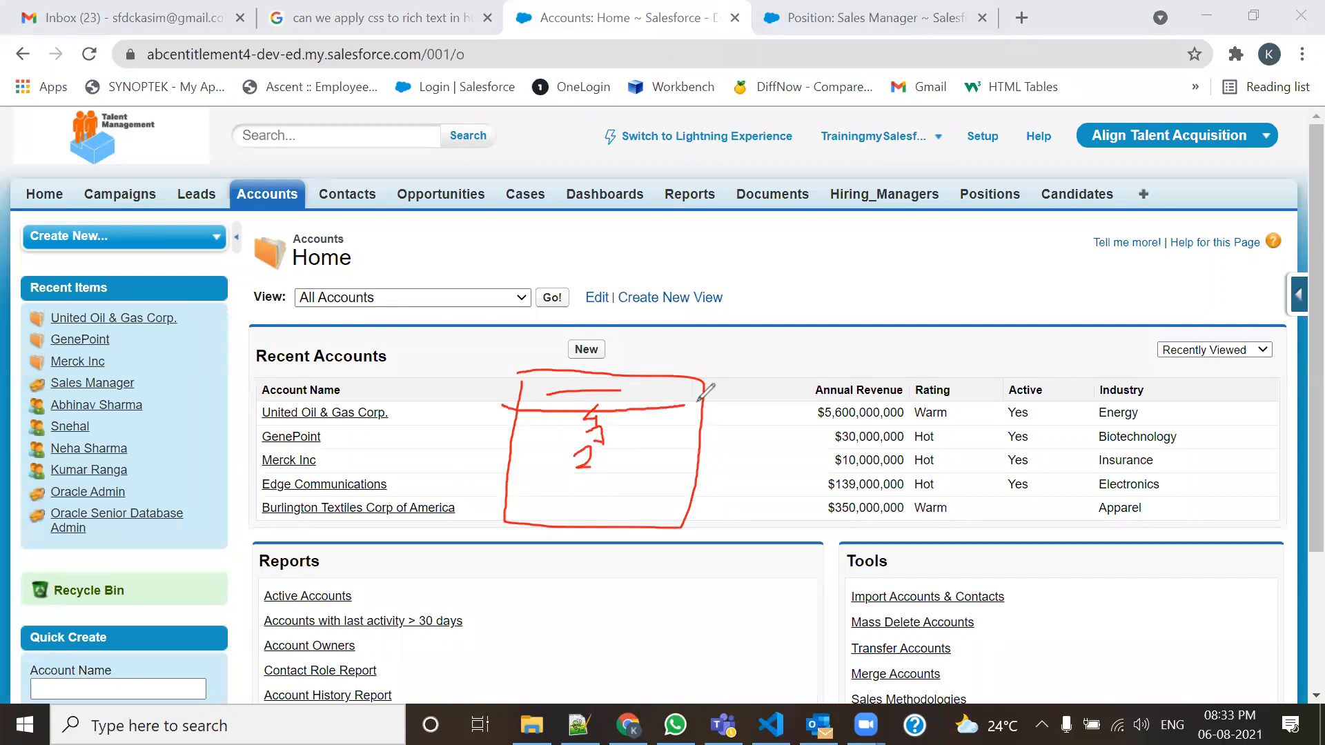
{"action": "left_click", "coordinate": [599, 387]}
{"action": "mouse_move", "coordinate": [599, 391]}
{"action": "left_mouse_down"}
{"action": "mouse_move", "coordinate": [685, 341]}
{"action": "mouse_move", "coordinate": [678, 352]}
{"action": "left_mouse_up"}
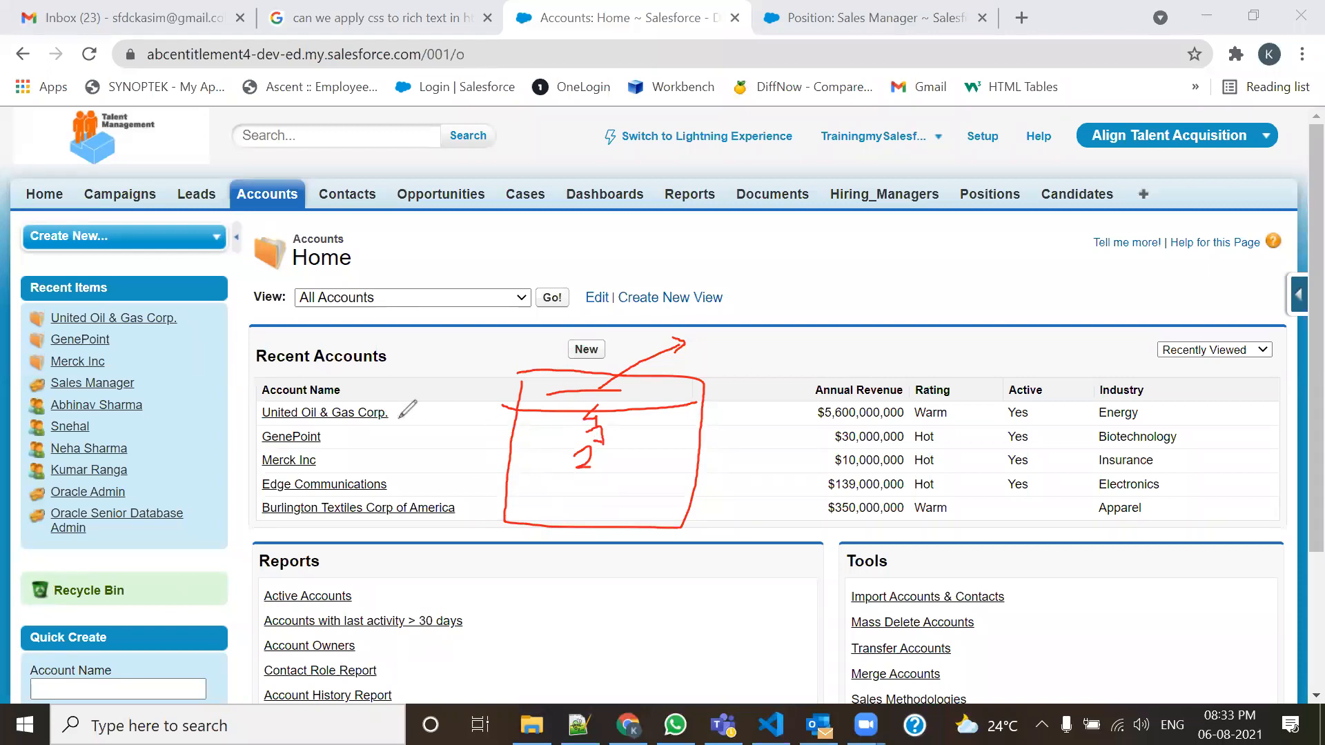
{"action": "mouse_move", "coordinate": [416, 414]}
{"action": "left_mouse_down"}
{"action": "mouse_move", "coordinate": [563, 413]}
{"action": "mouse_move", "coordinate": [545, 421]}
{"action": "left_mouse_up"}
{"action": "mouse_move", "coordinate": [341, 435]}
{"action": "left_mouse_down"}
{"action": "mouse_move", "coordinate": [552, 433]}
{"action": "mouse_move", "coordinate": [568, 443]}
{"action": "mouse_move", "coordinate": [558, 449]}
{"action": "left_mouse_up"}
{"action": "left_click", "coordinate": [340, 459]}
{"action": "mouse_move", "coordinate": [340, 459]}
{"action": "left_mouse_down"}
{"action": "mouse_move", "coordinate": [541, 458]}
{"action": "mouse_move", "coordinate": [530, 463]}
{"action": "left_mouse_up"}
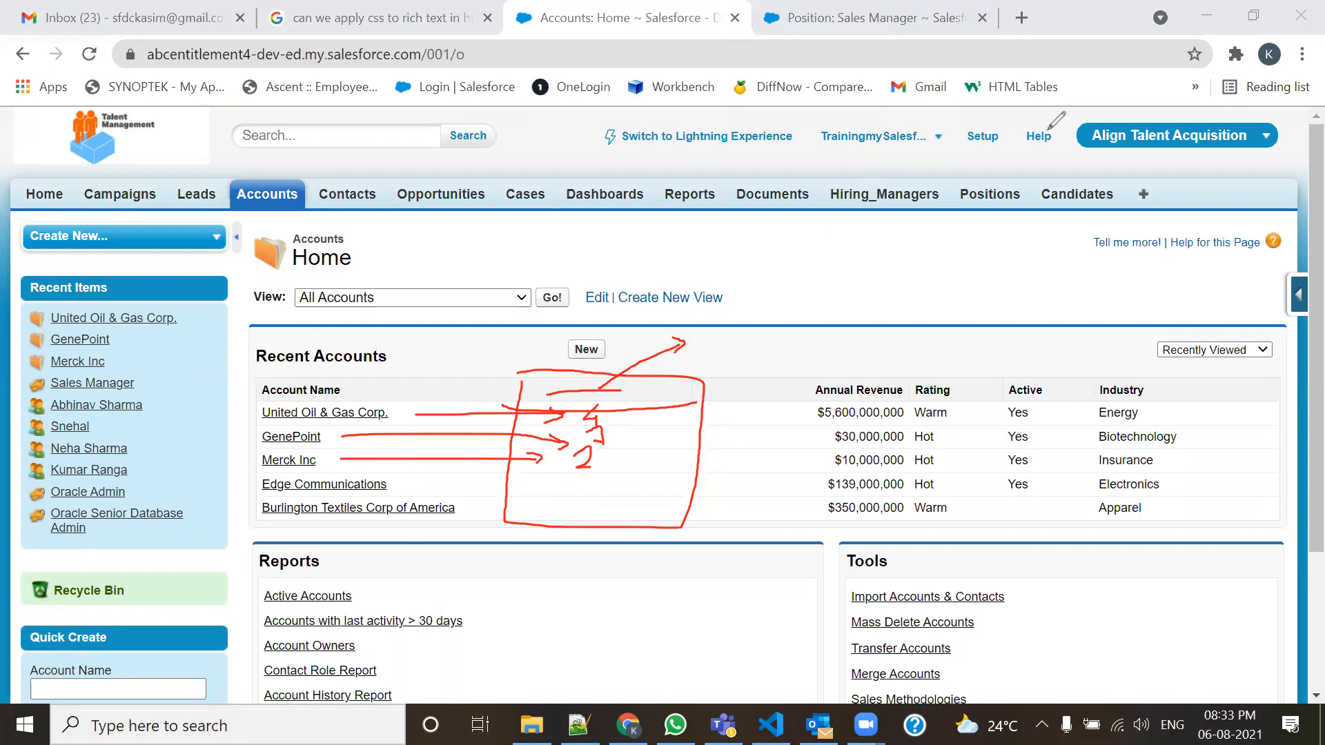
{"action": "left_click", "coordinate": [1049, 118]}
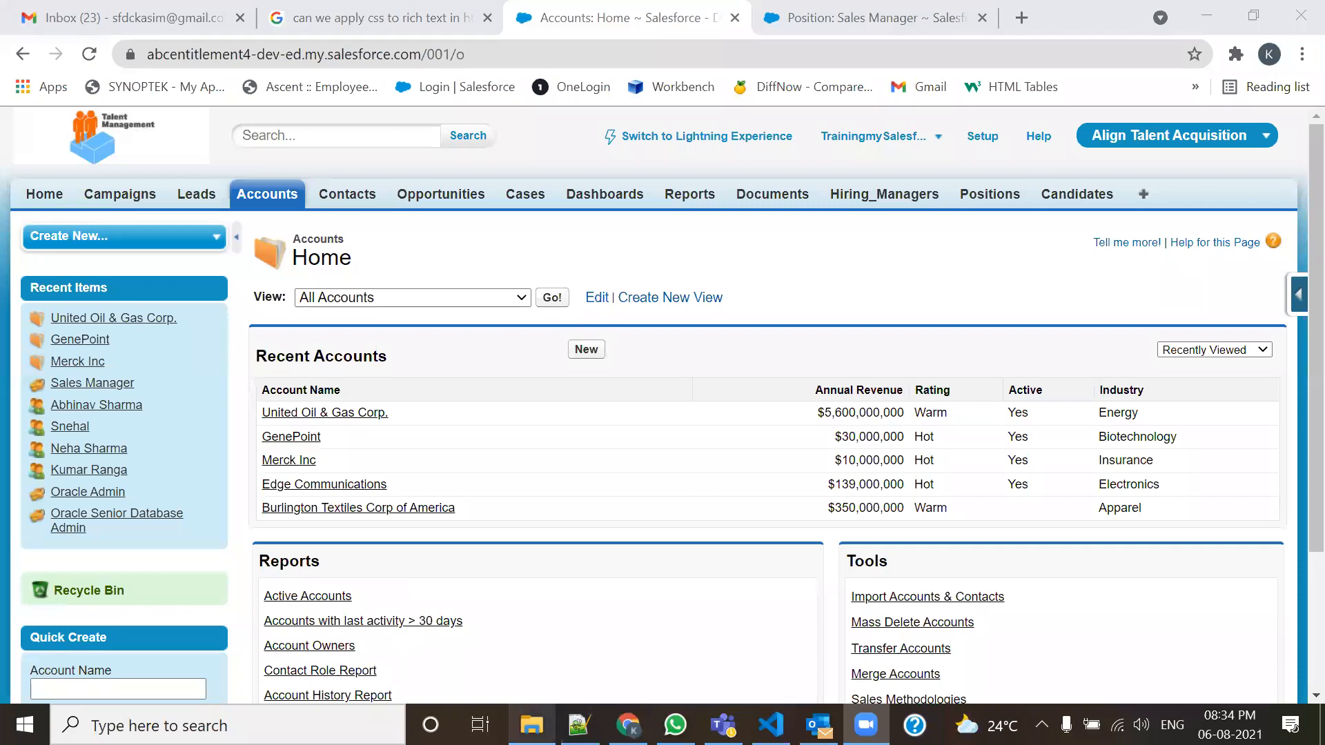
{"action": "mouse_move", "coordinate": [578, 725]}
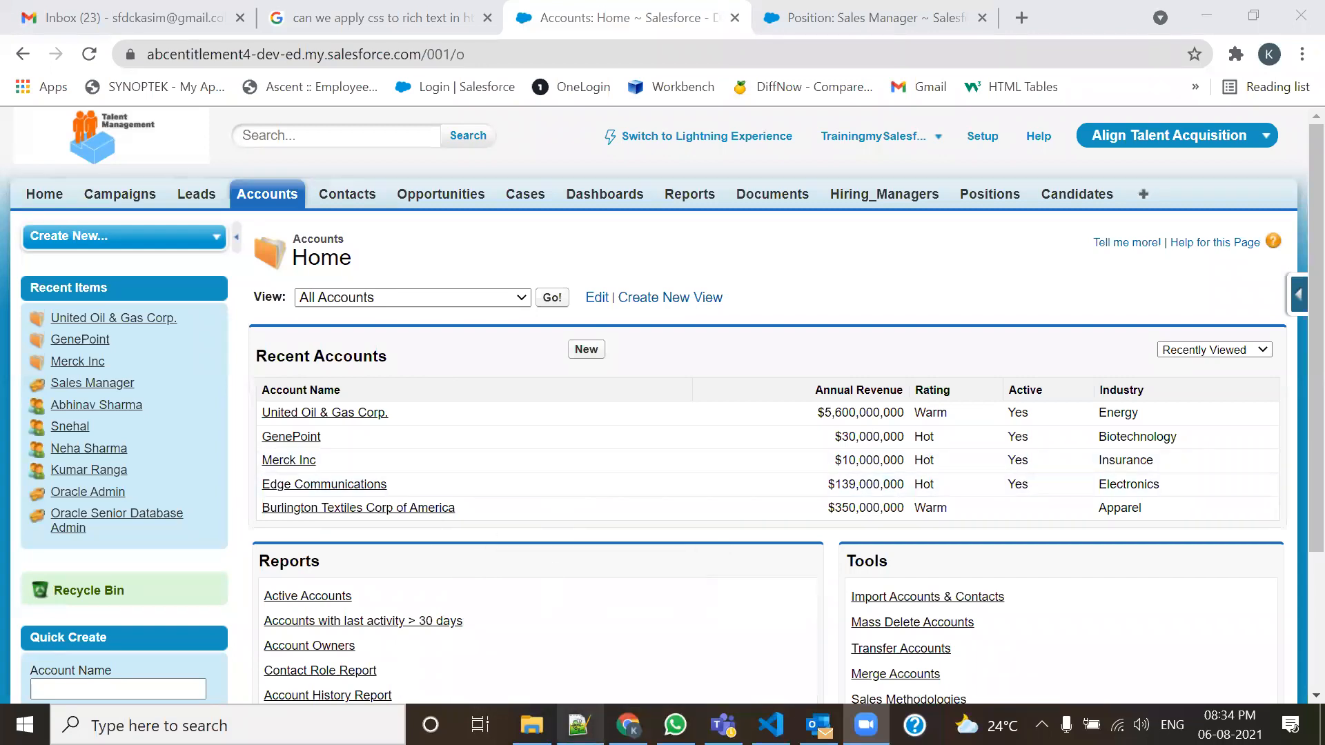
{"action": "key", "text": "alt+Tab"}
Select the 'Account & Contact' heading in the notes, then bring Salesforce's Accounts Home back.
{"action": "scroll", "coordinate": [359, 469], "scroll_direction": "up", "scroll_amount": 7}
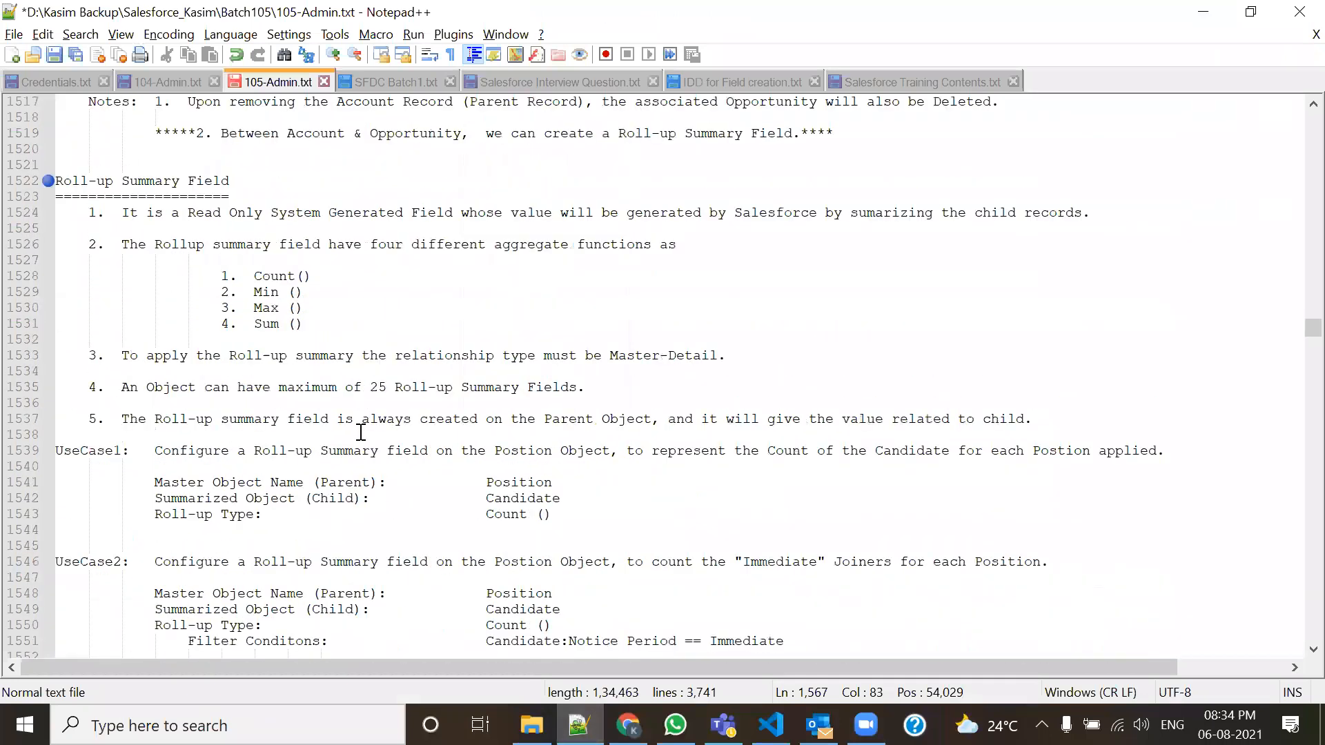
{"action": "scroll", "coordinate": [281, 423], "scroll_direction": "up", "scroll_amount": 10}
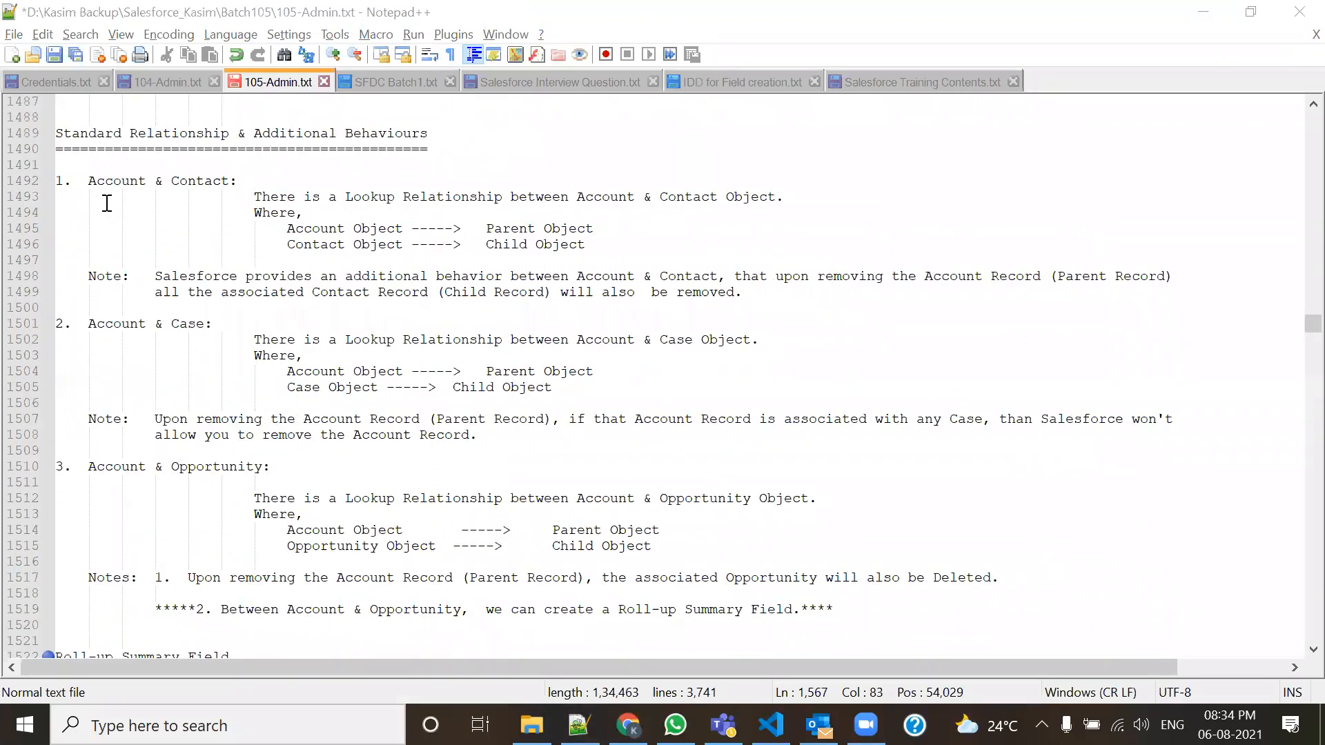
{"action": "left_click_drag", "start_coordinate": [88, 181], "coordinate": [221, 182]}
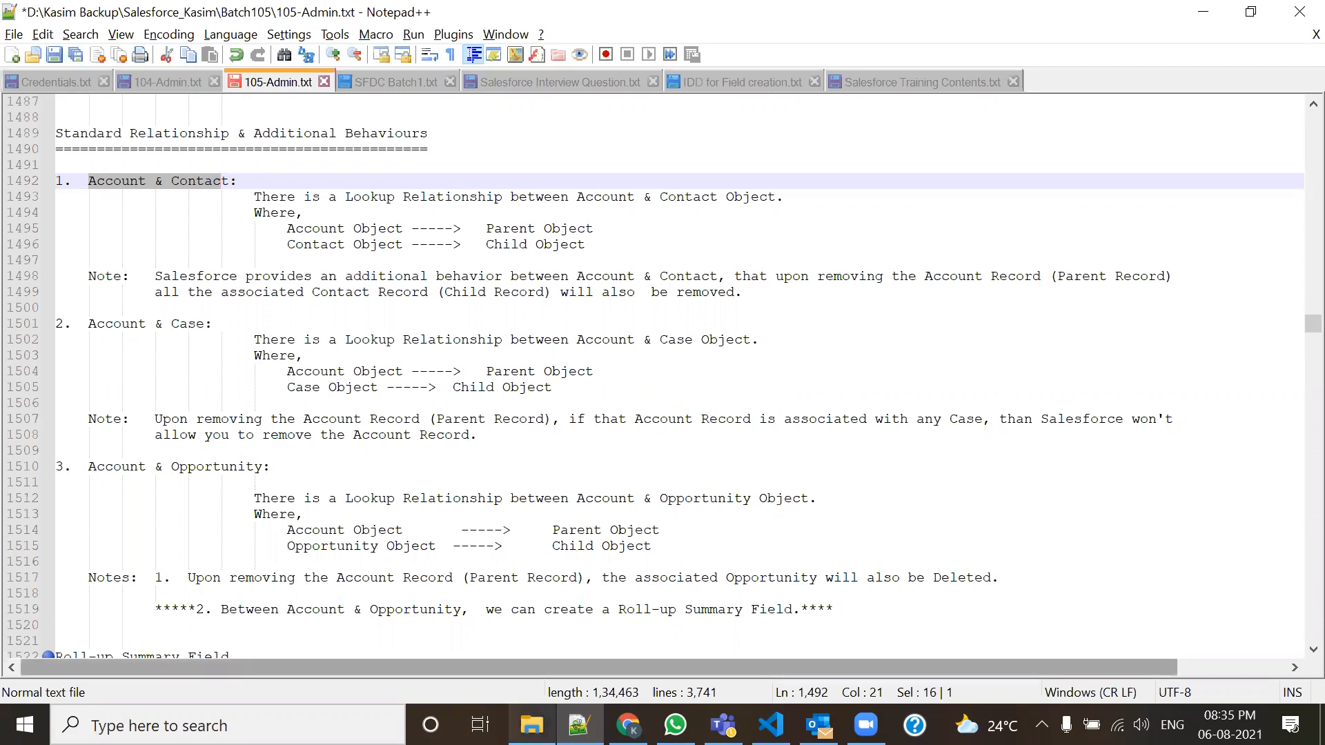
{"action": "left_click", "coordinate": [628, 724]}
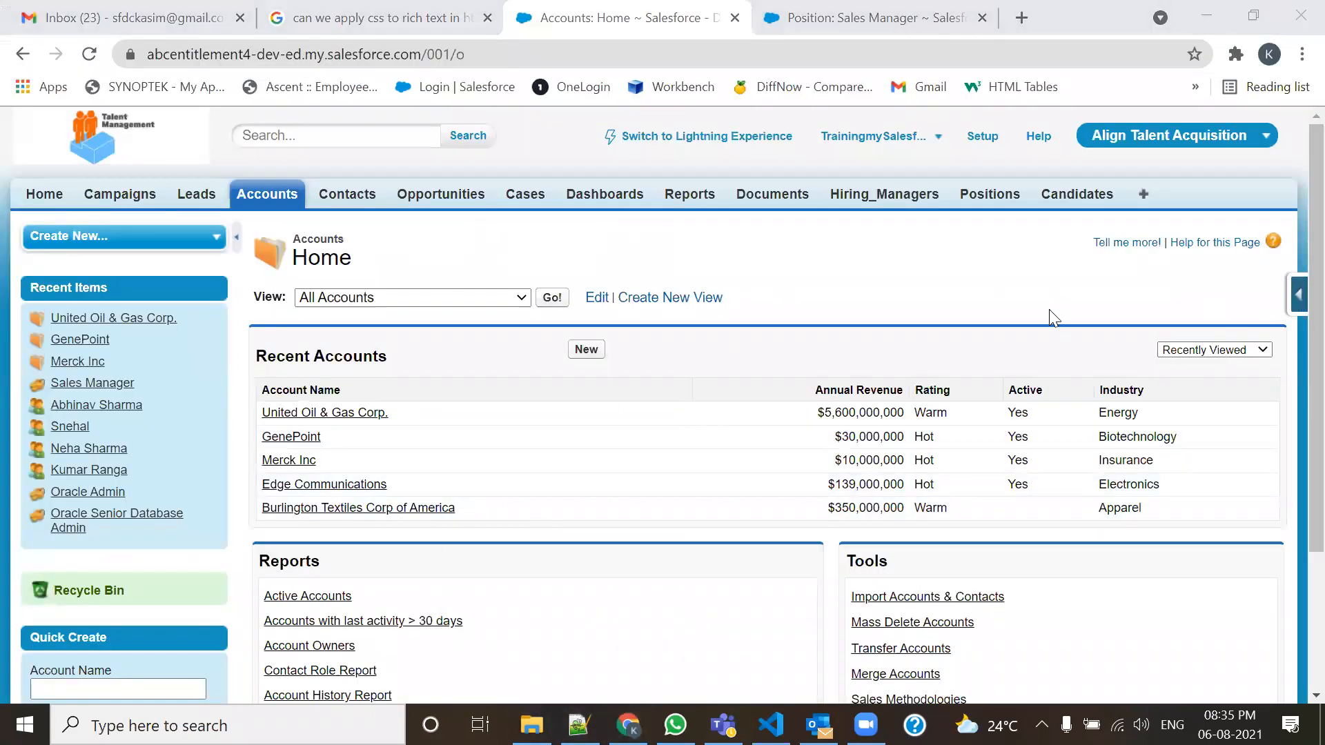
Open View Fields for the Account object, scroll through its fields, then minimize Chrome.
{"action": "left_click", "coordinate": [1298, 296]}
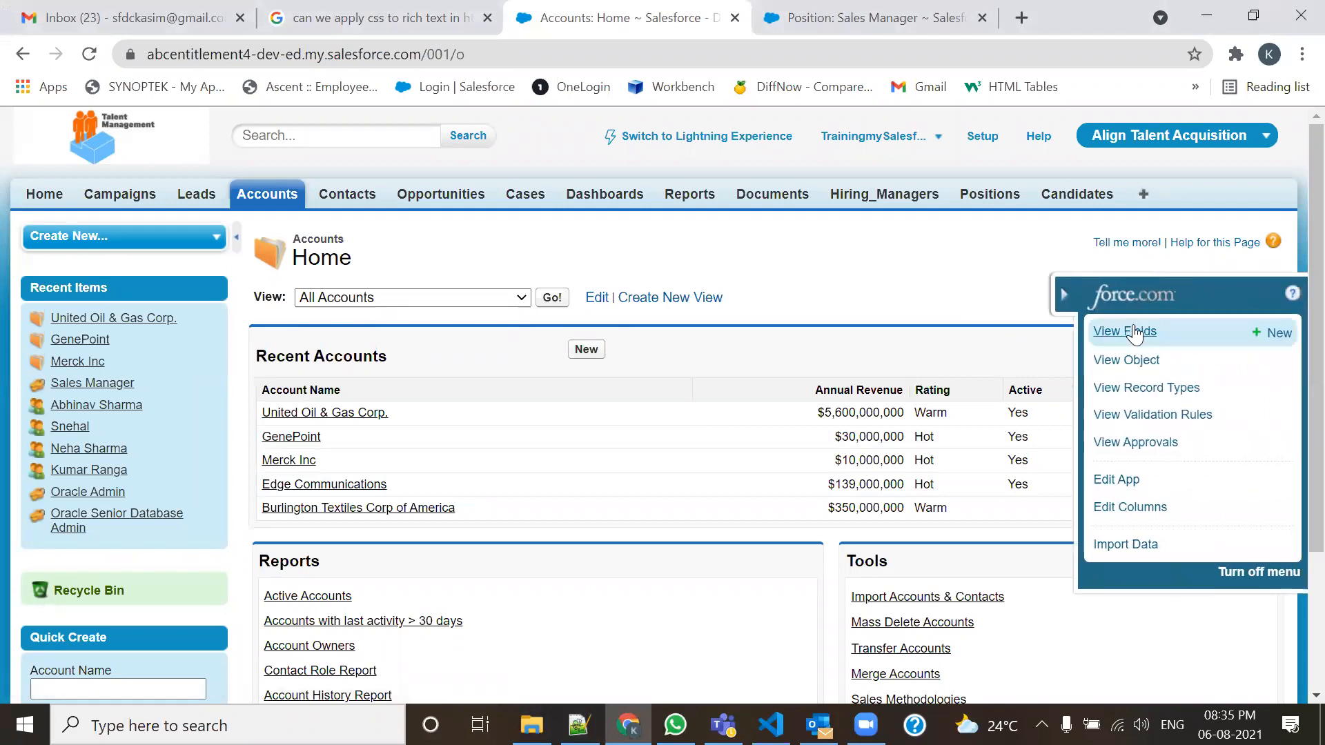
{"action": "left_click", "coordinate": [1134, 331]}
{"action": "scroll", "coordinate": [443, 414], "scroll_direction": "down", "scroll_amount": 5}
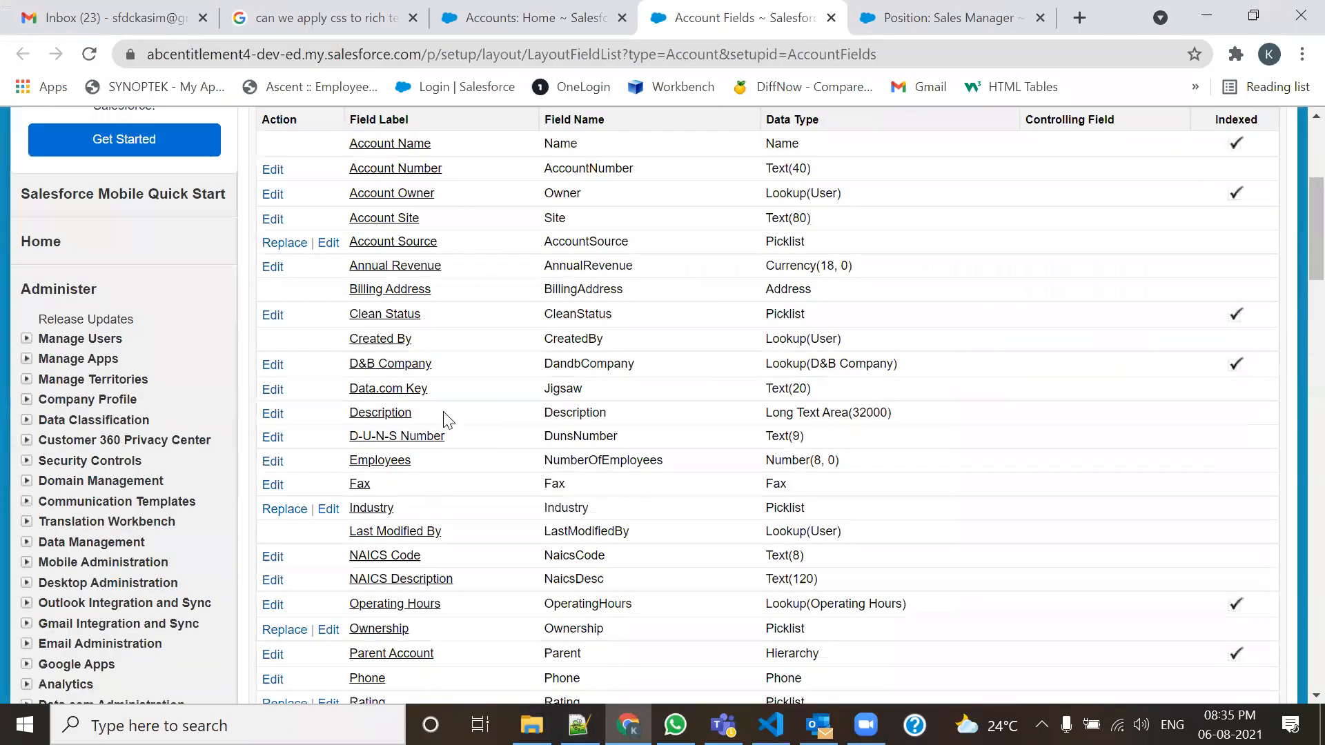
{"action": "scroll", "coordinate": [511, 385], "scroll_direction": "down", "scroll_amount": 5}
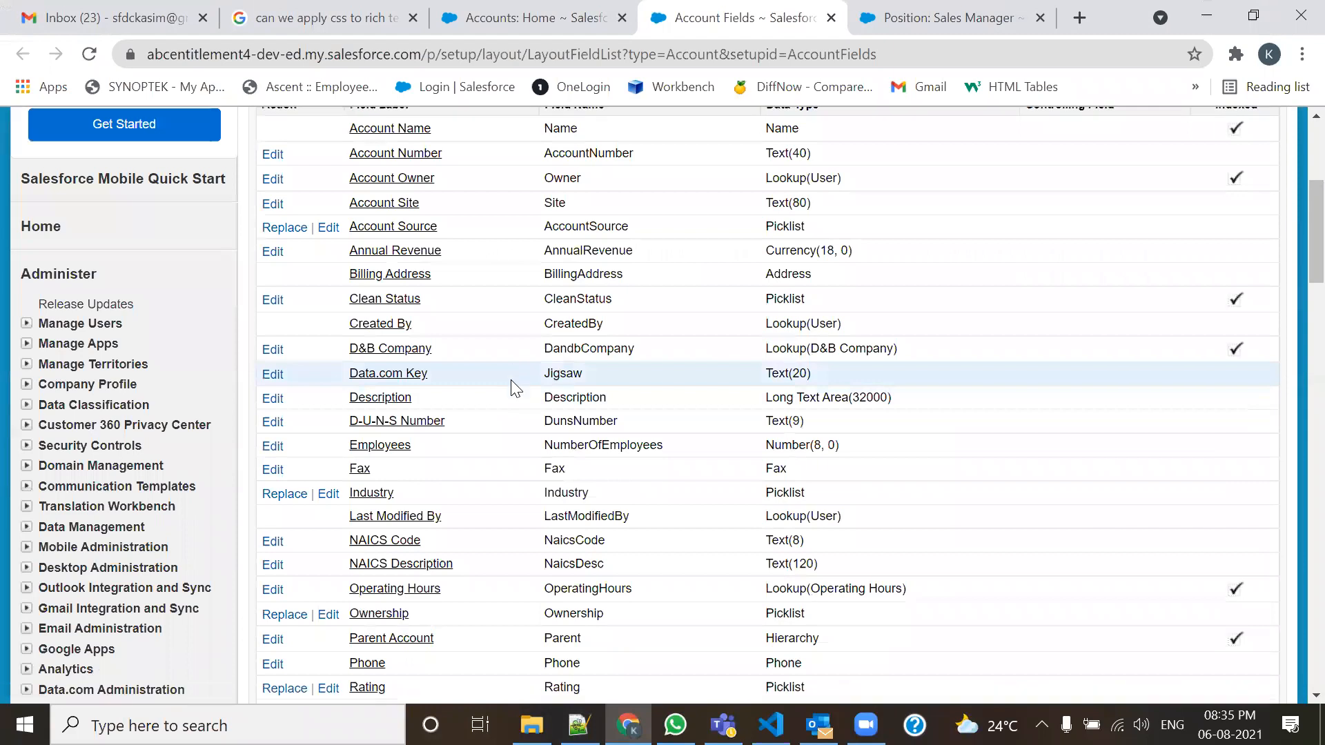
{"action": "scroll", "coordinate": [511, 384], "scroll_direction": "down", "scroll_amount": 4}
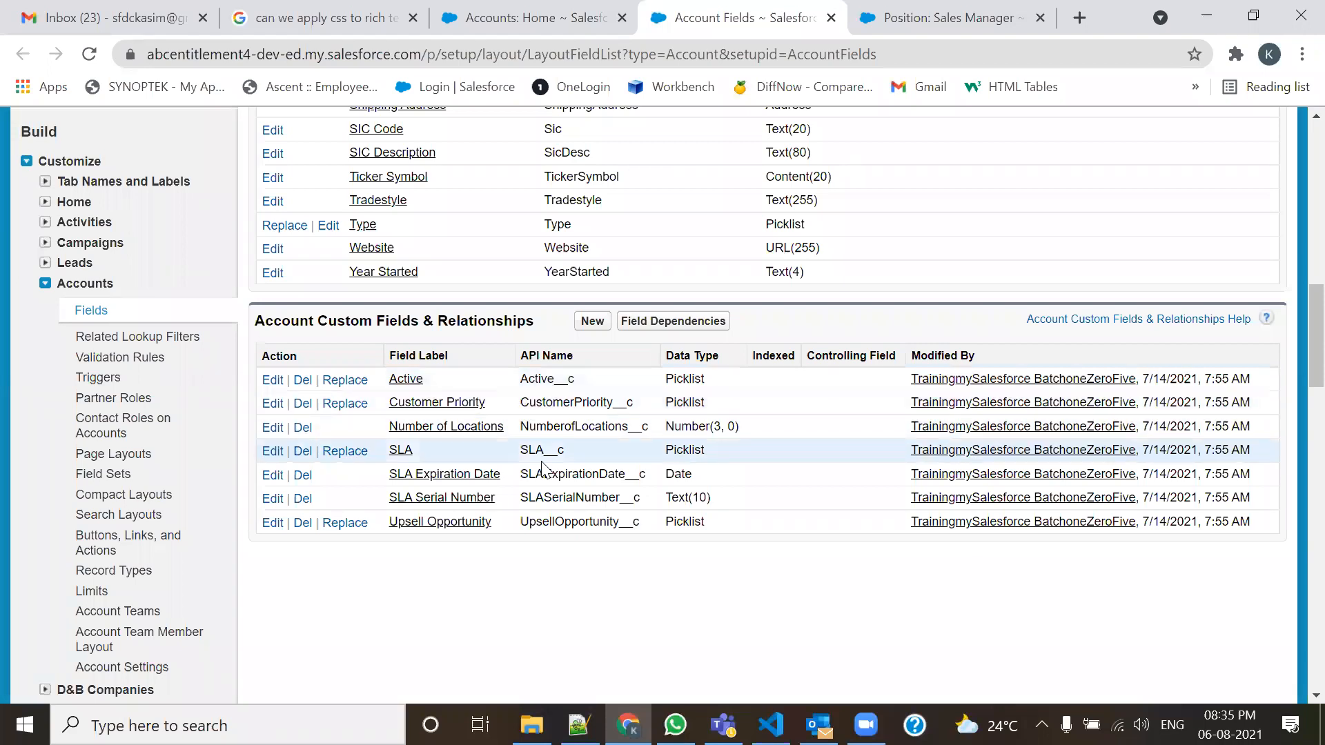
{"action": "scroll", "coordinate": [542, 470], "scroll_direction": "up", "scroll_amount": 8}
{"action": "scroll", "coordinate": [542, 469], "scroll_direction": "up", "scroll_amount": 6}
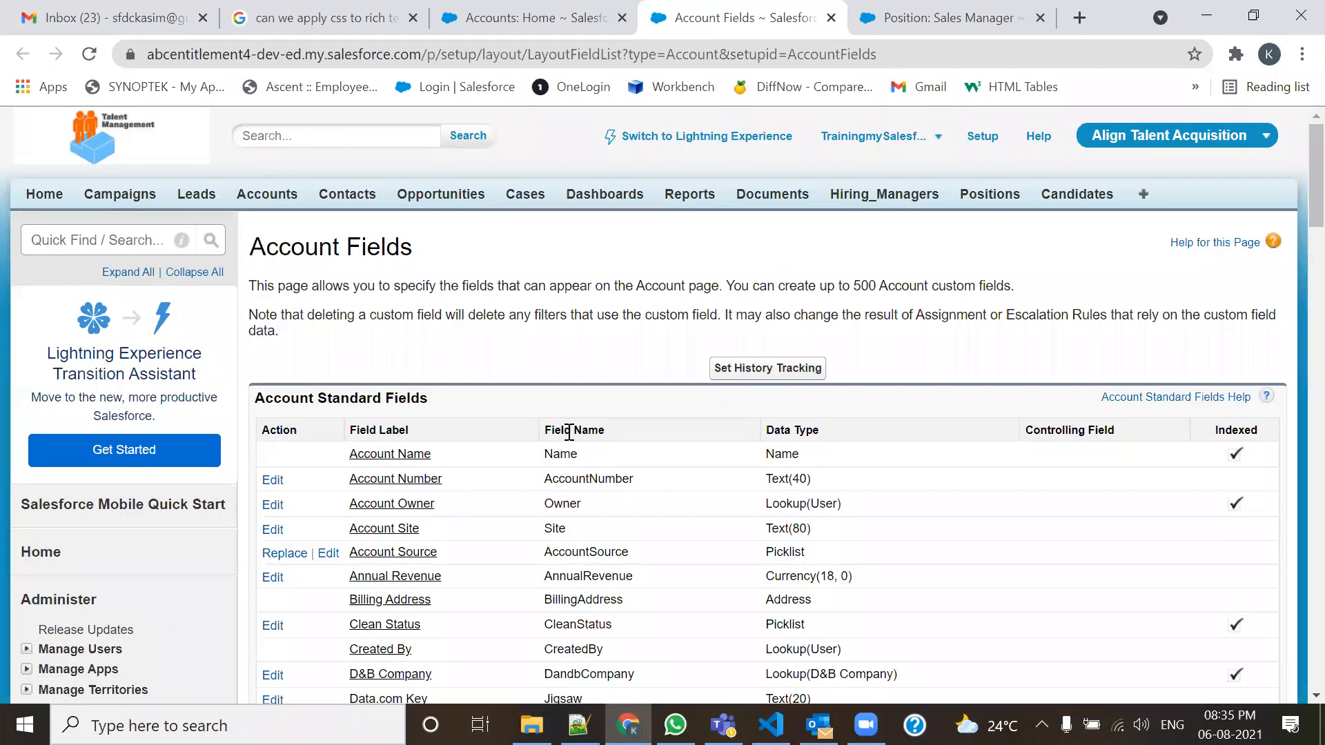
{"action": "scroll", "coordinate": [569, 432], "scroll_direction": "down", "scroll_amount": 3}
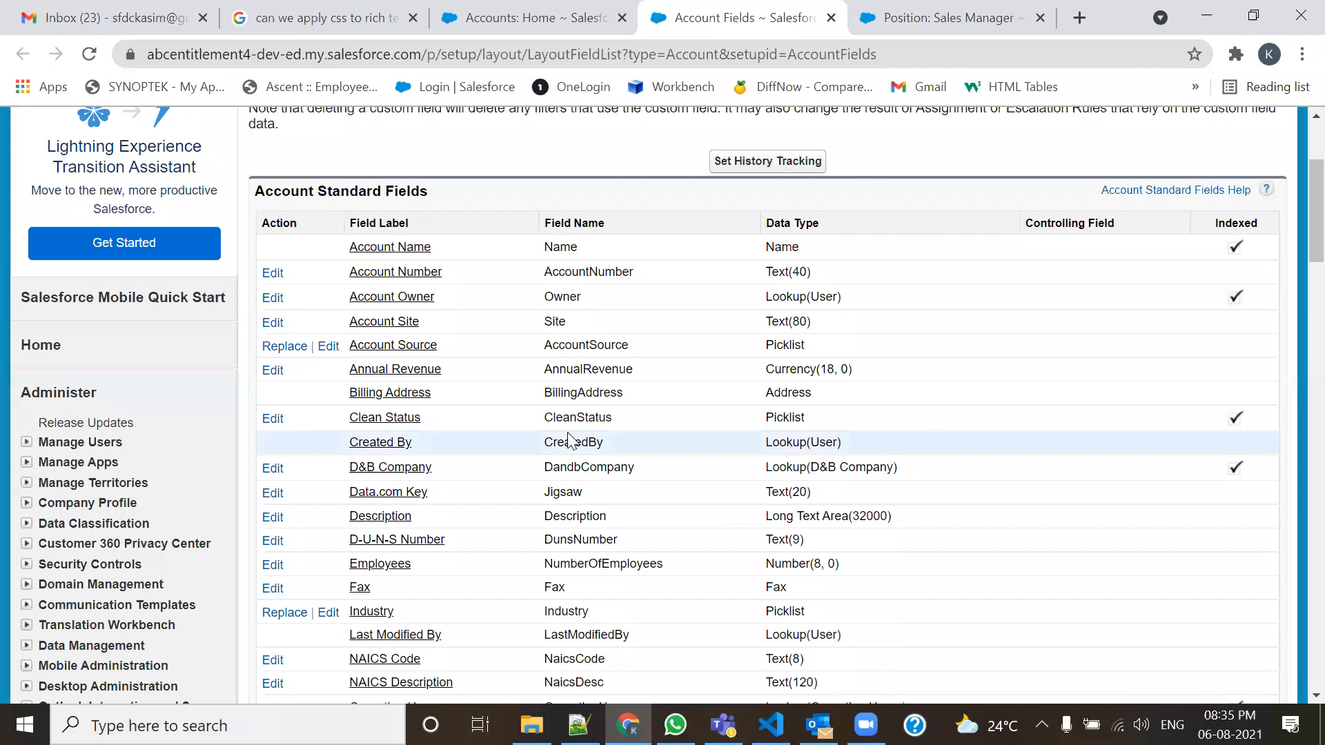
{"action": "scroll", "coordinate": [570, 438], "scroll_direction": "down", "scroll_amount": 6}
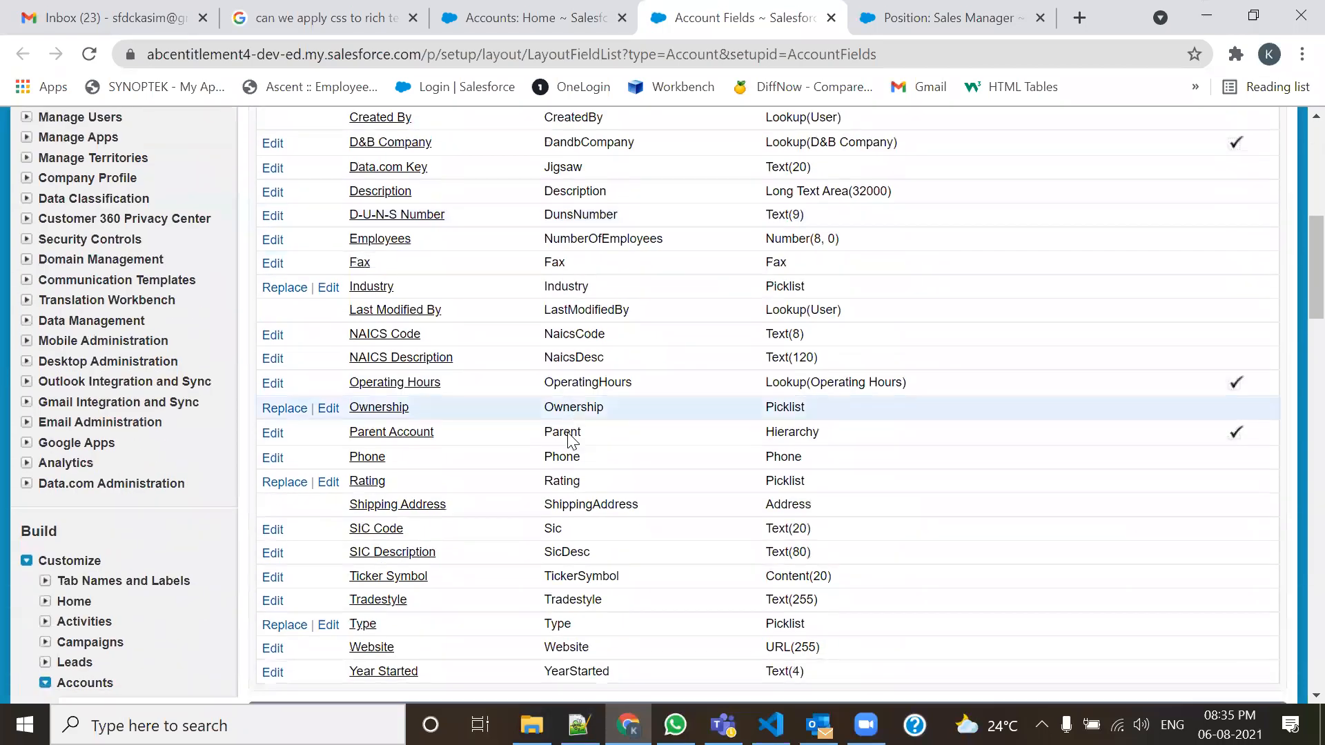
{"action": "scroll", "coordinate": [567, 432], "scroll_direction": "up", "scroll_amount": 8}
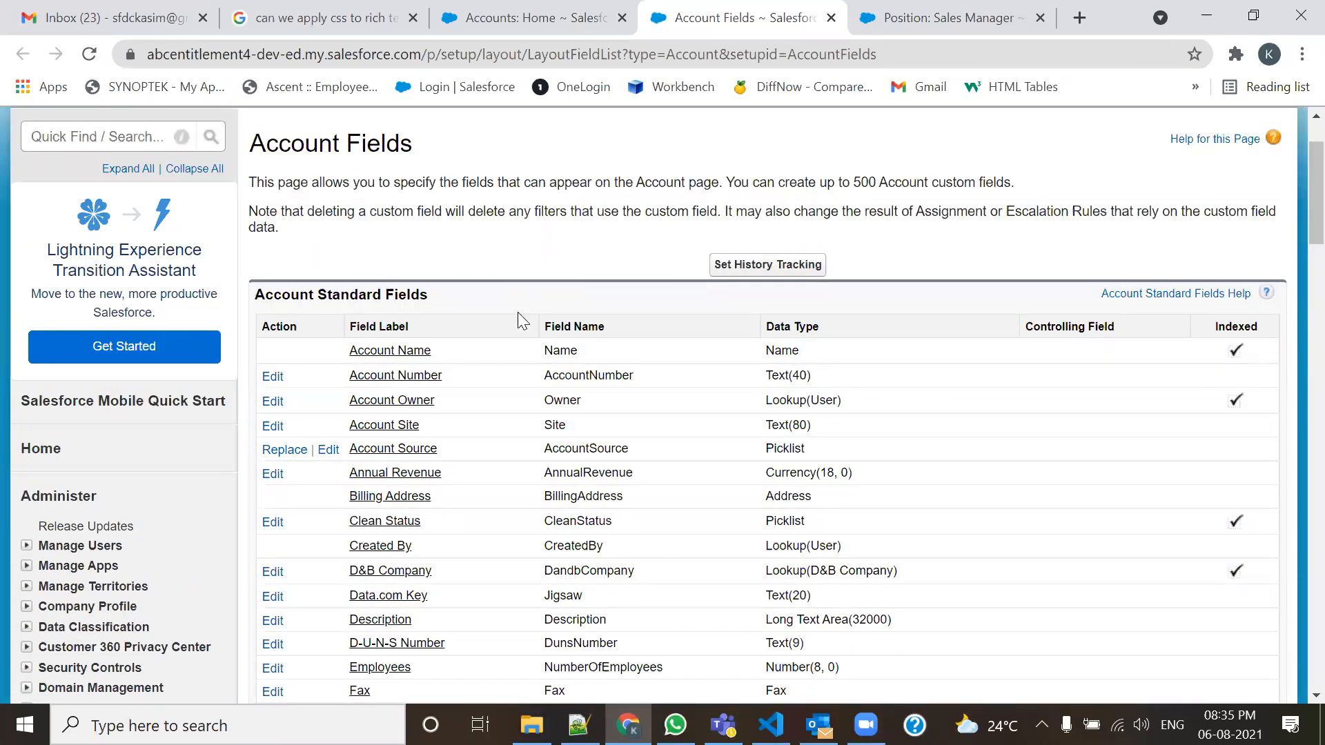
{"action": "scroll", "coordinate": [607, 365], "scroll_direction": "down", "scroll_amount": 3}
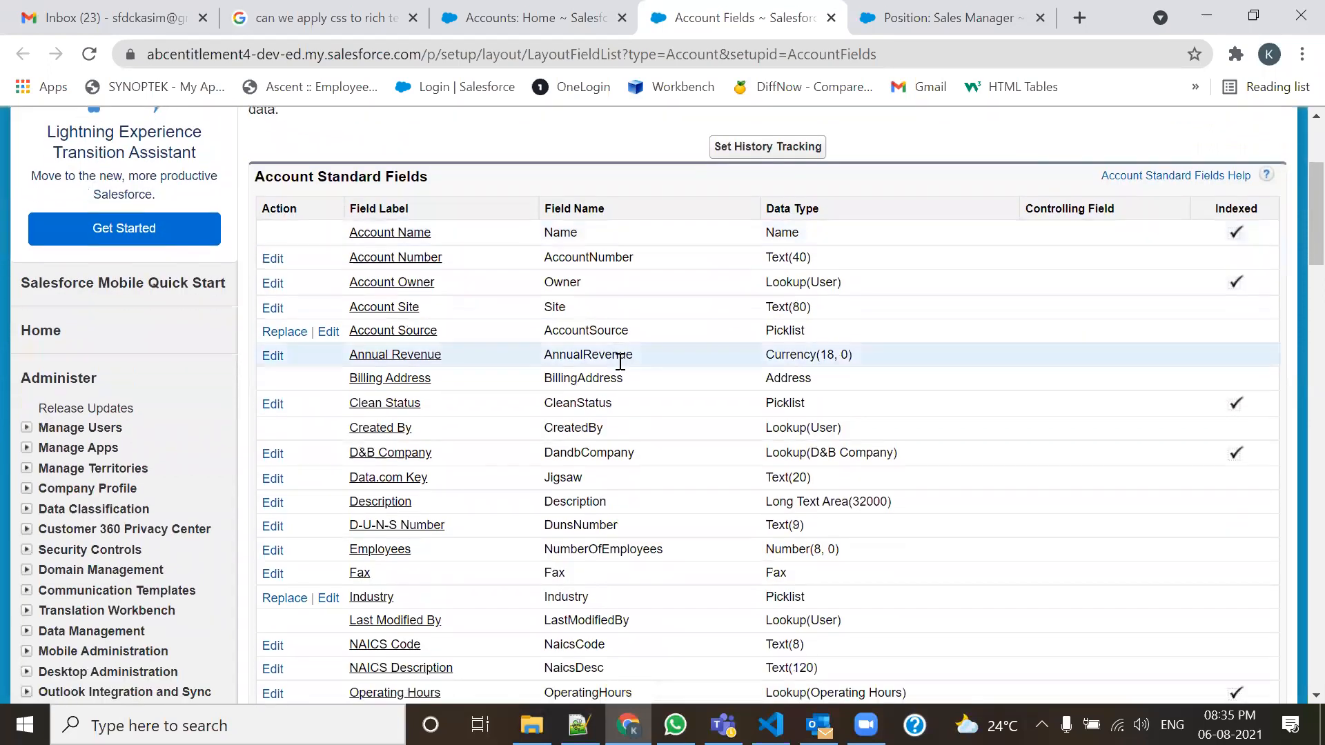
{"action": "scroll", "coordinate": [619, 361], "scroll_direction": "down", "scroll_amount": 8}
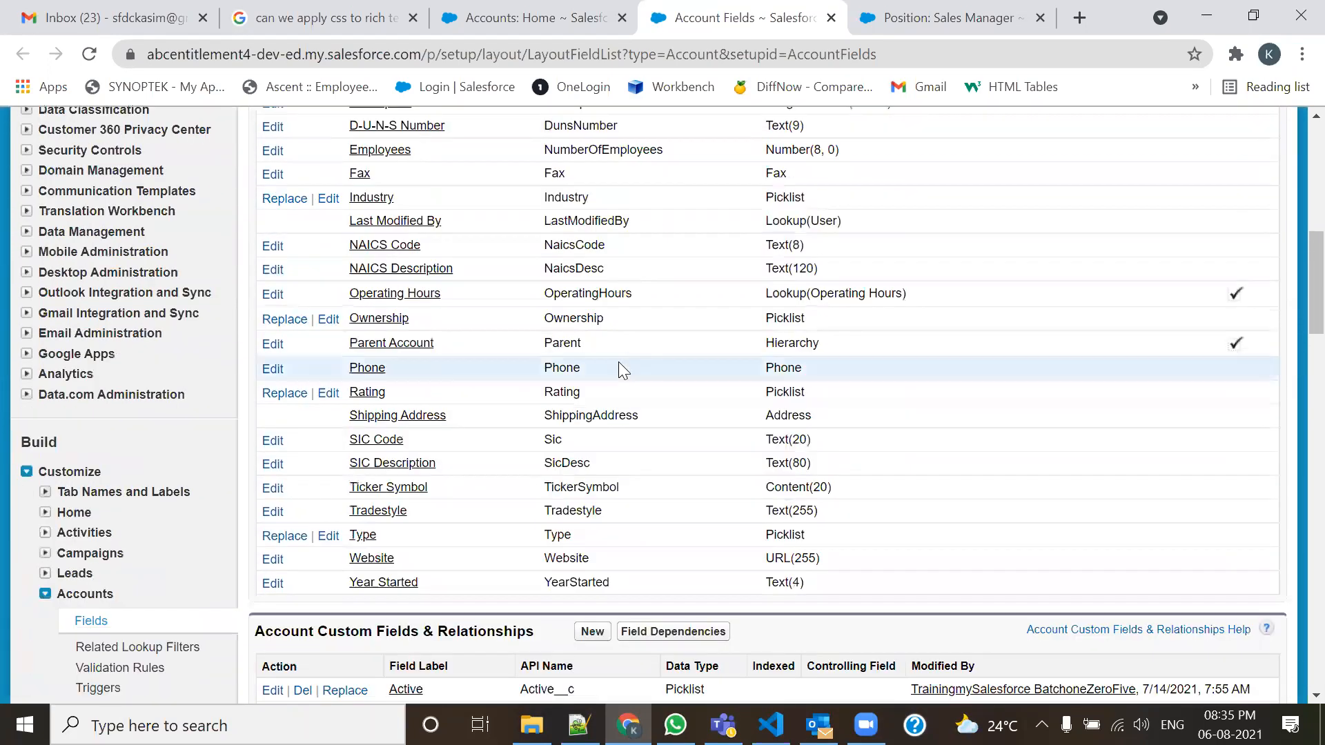
{"action": "scroll", "coordinate": [618, 362], "scroll_direction": "down", "scroll_amount": 3}
{"action": "scroll", "coordinate": [618, 361], "scroll_direction": "down", "scroll_amount": 3}
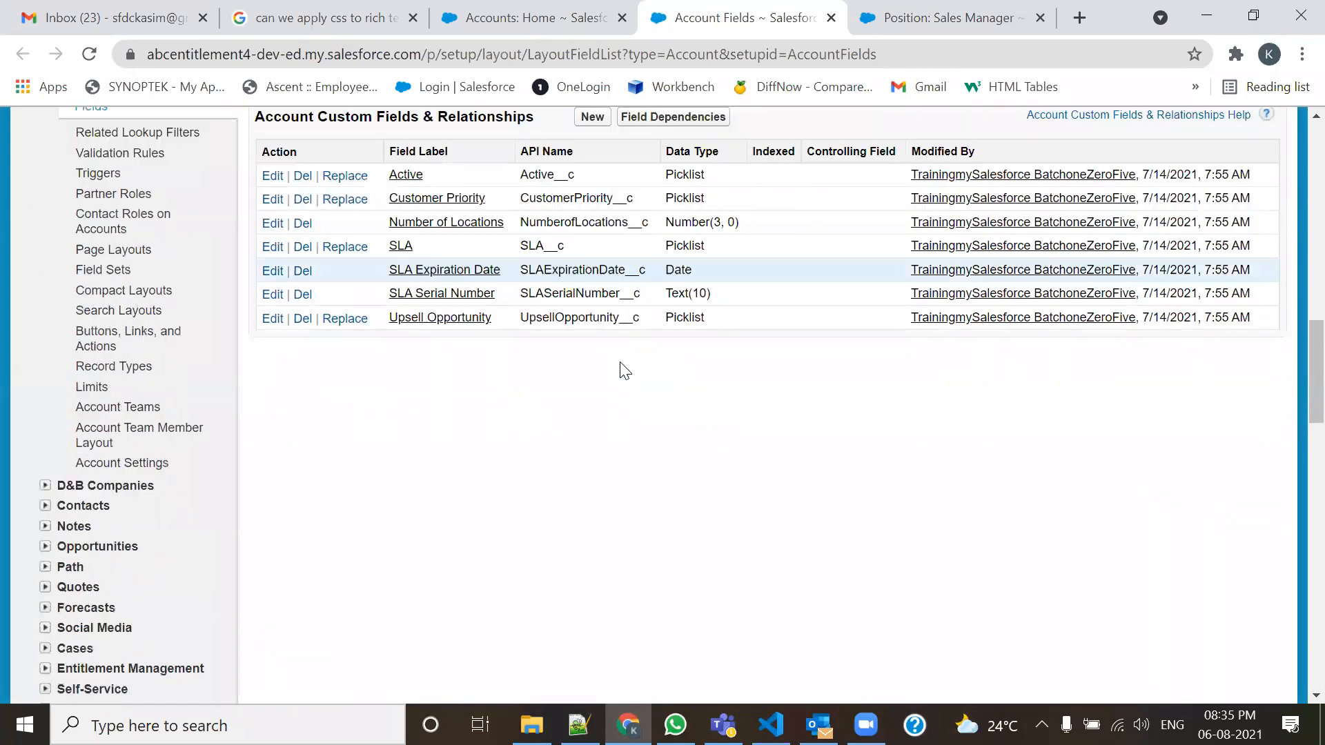
{"action": "scroll", "coordinate": [620, 363], "scroll_direction": "up", "scroll_amount": 18}
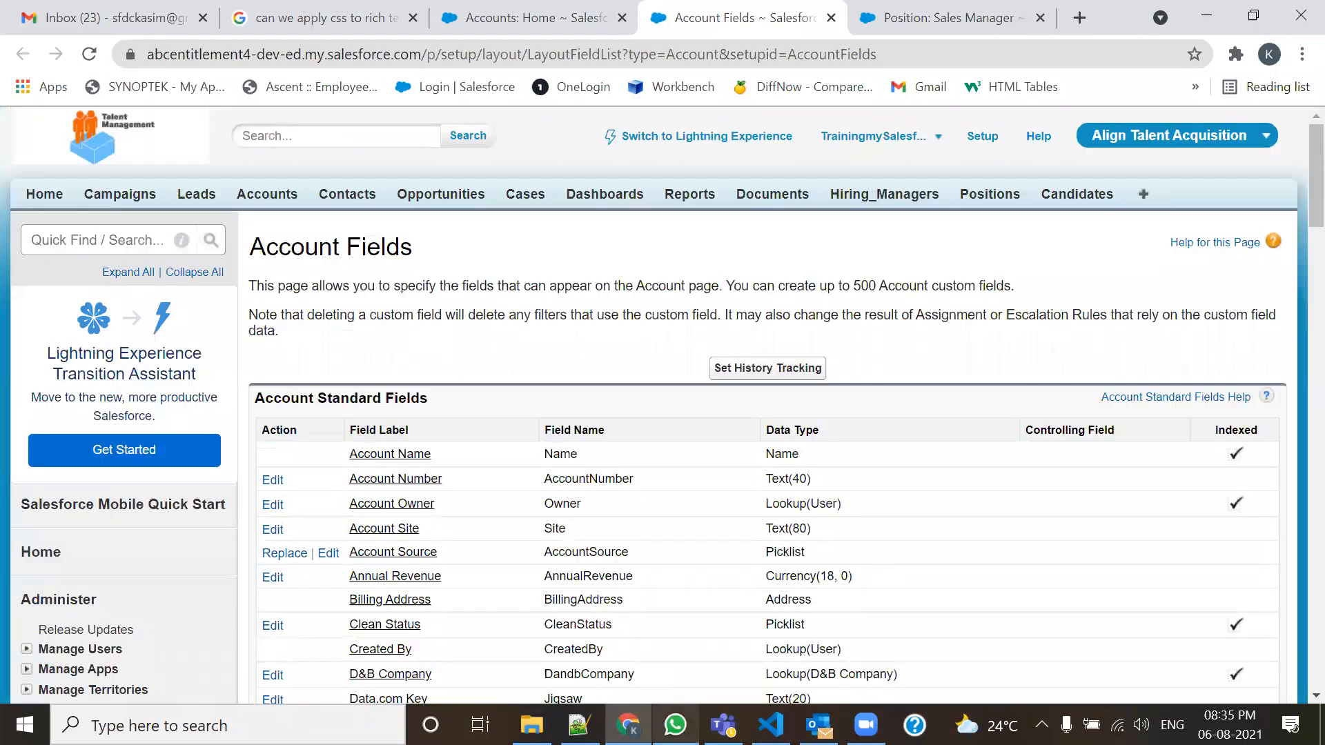
{"action": "left_click", "coordinate": [628, 725]}
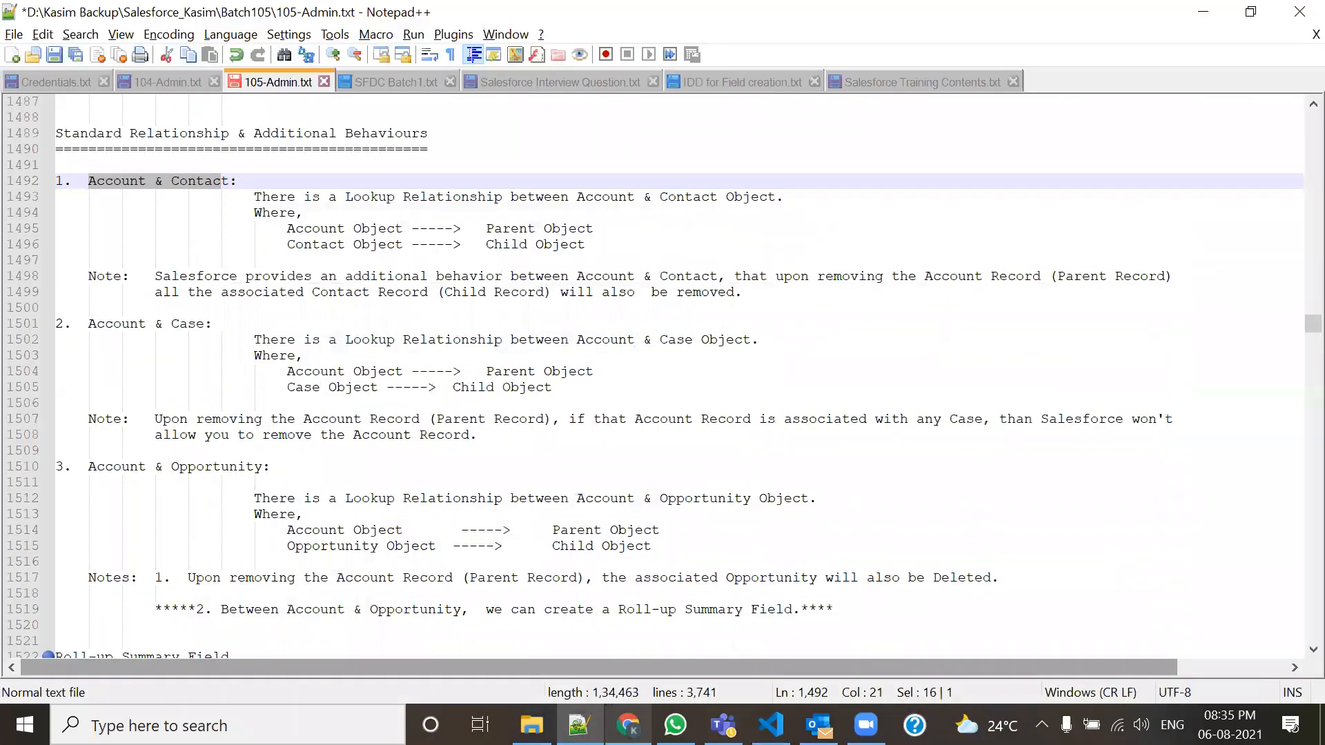
Mark the 'Account & Opportunity' and 'Account & Contact' headings in the notes, then restore Account Fields.
{"action": "left_click", "coordinate": [628, 725]}
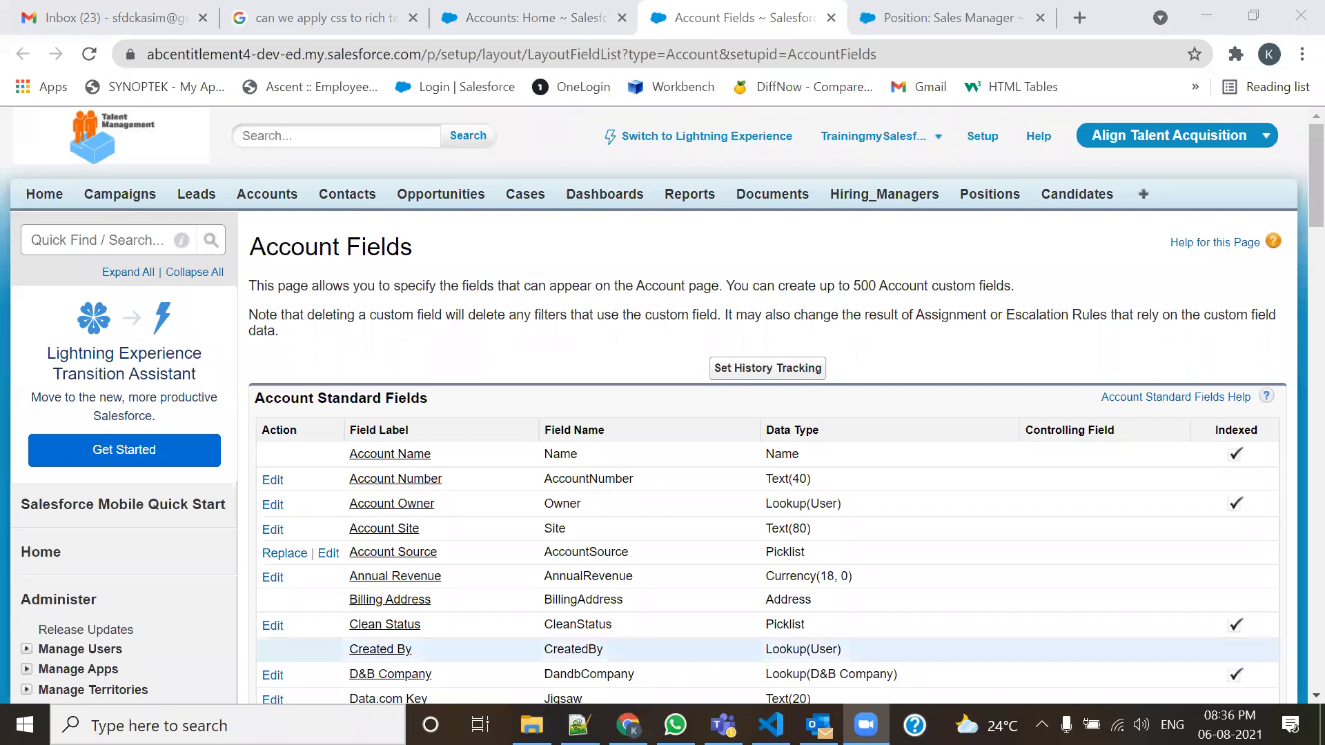
{"action": "left_click", "coordinate": [578, 724]}
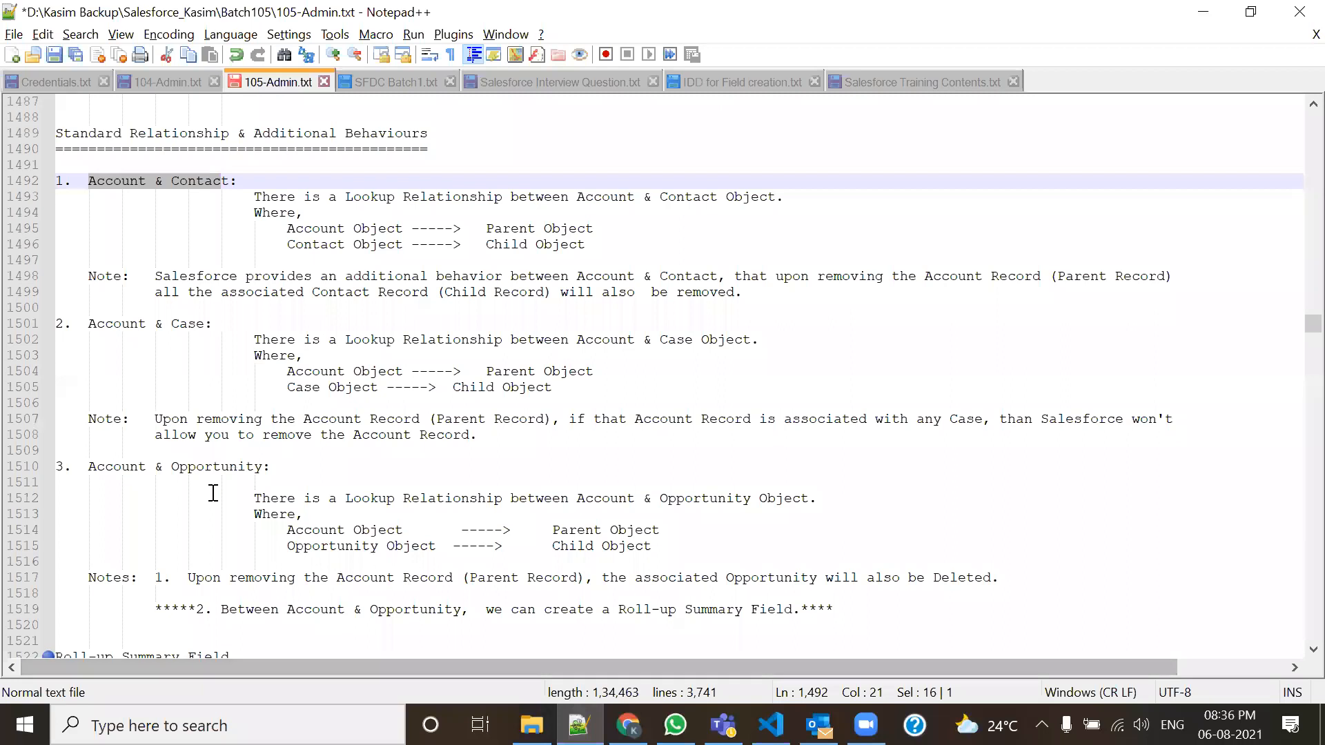
{"action": "left_click_drag", "start_coordinate": [88, 468], "coordinate": [283, 467]}
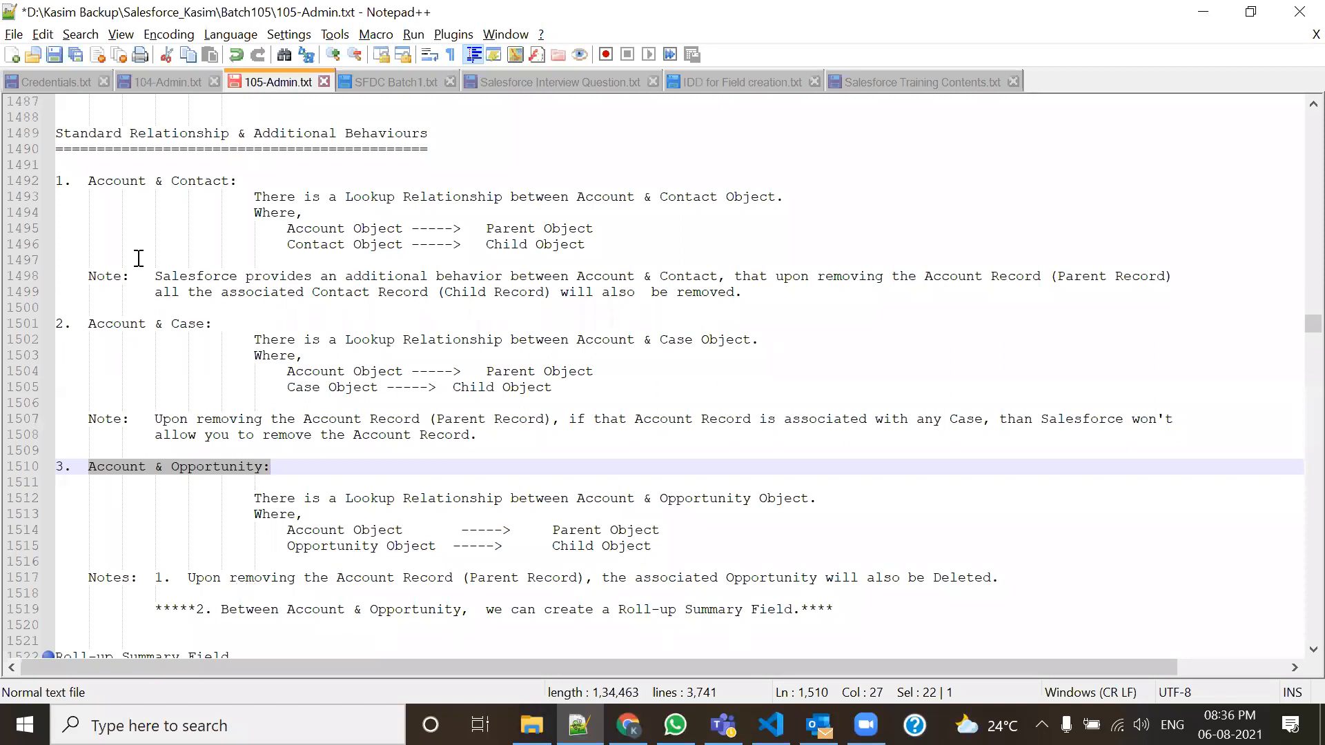
{"action": "left_click_drag", "start_coordinate": [89, 181], "coordinate": [254, 181]}
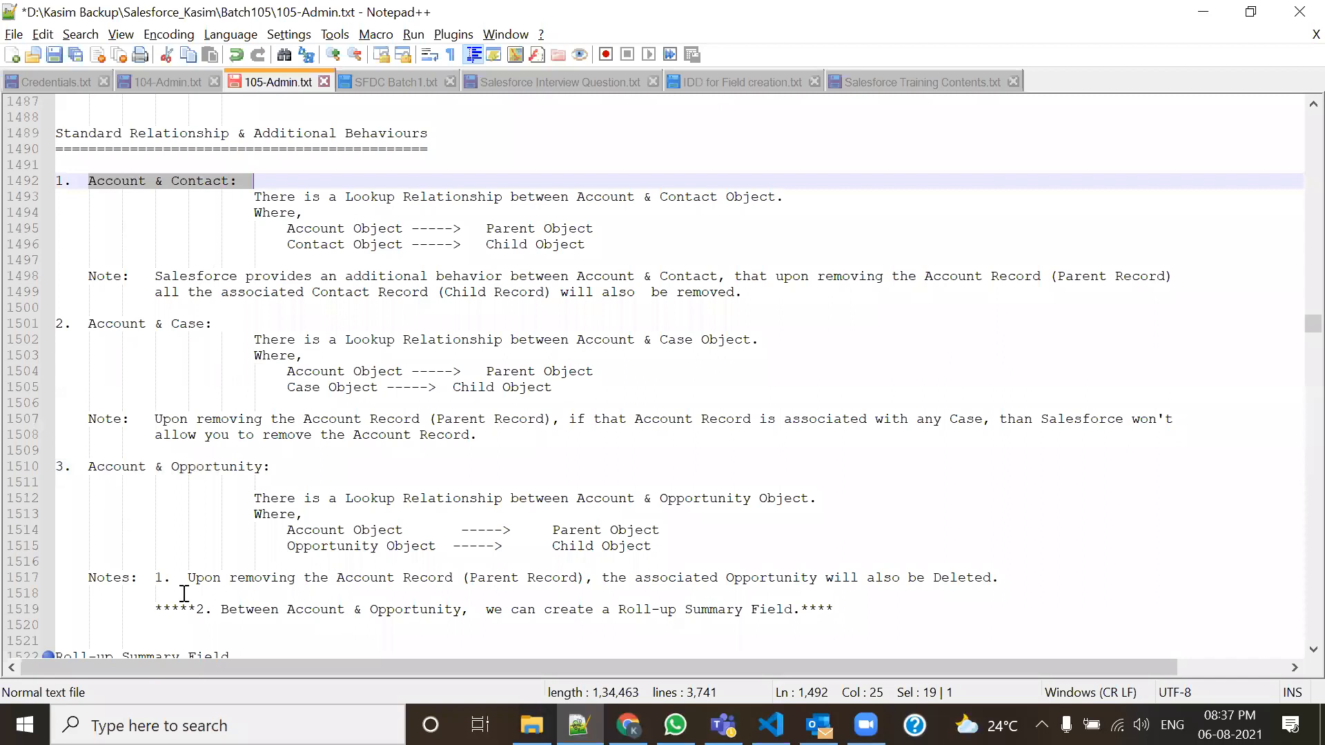
{"action": "mouse_move", "coordinate": [628, 724]}
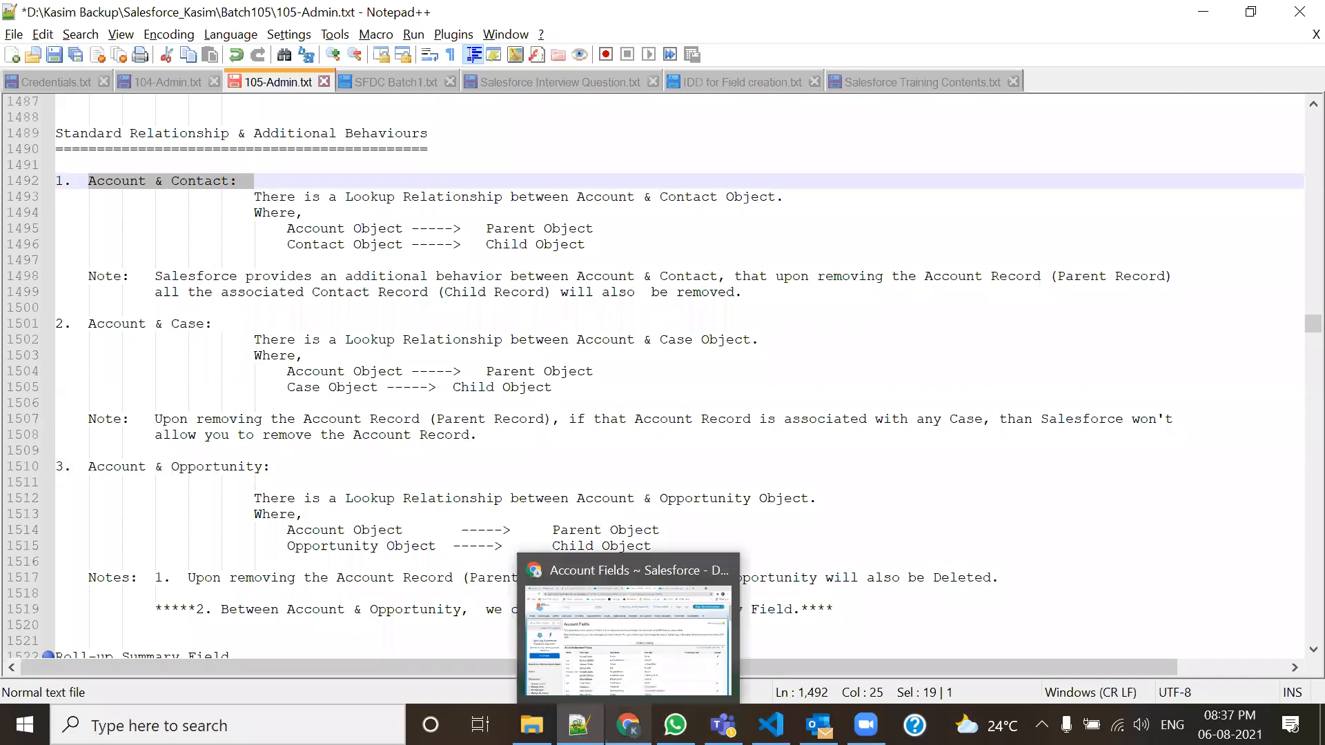
{"action": "left_click", "coordinate": [628, 642]}
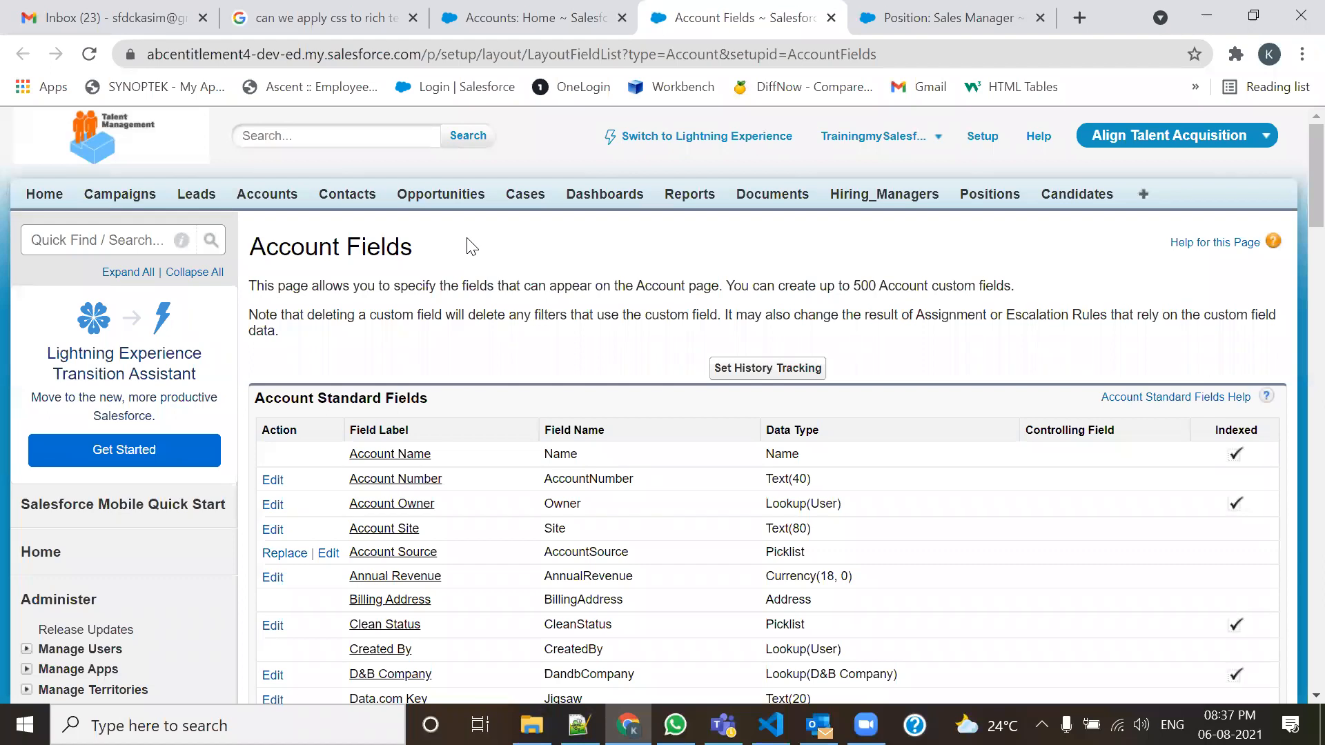
{"action": "left_click", "coordinate": [514, 14]}
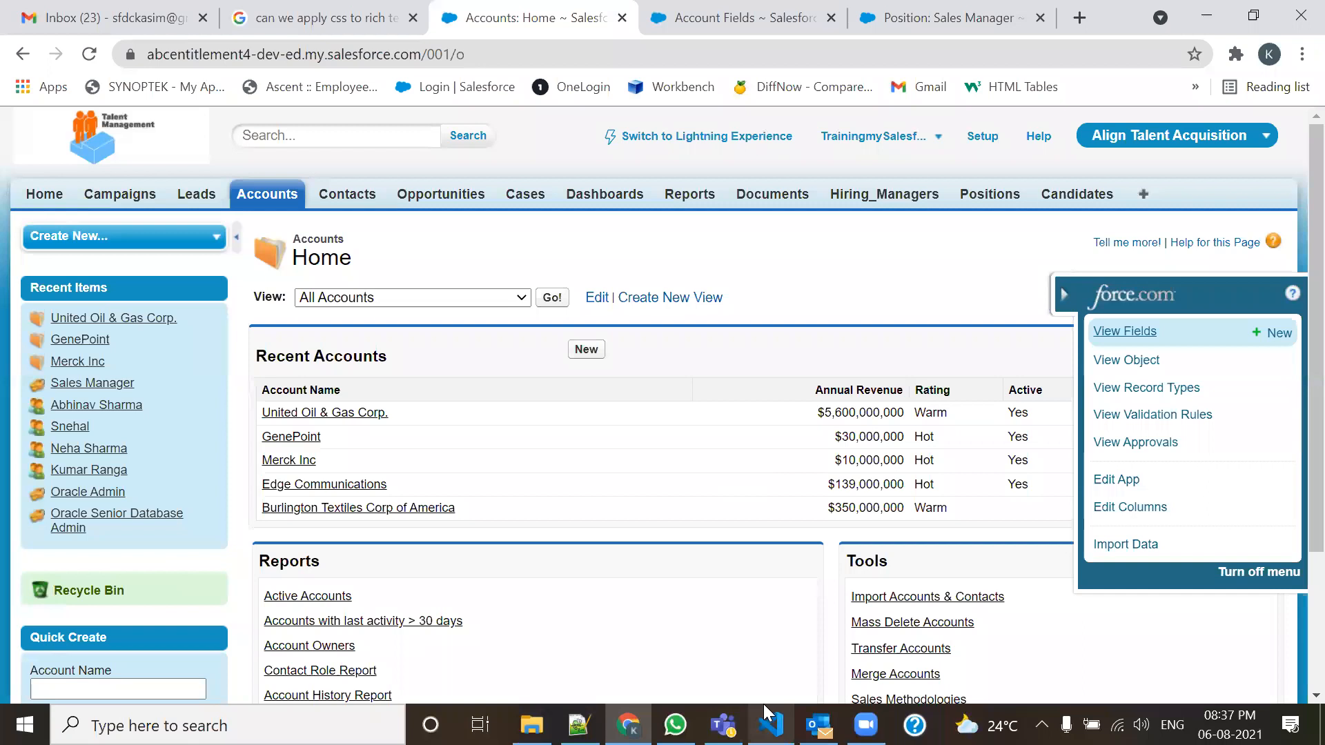
{"action": "mouse_move", "coordinate": [528, 375]}
{"action": "left_mouse_down"}
{"action": "mouse_move", "coordinate": [521, 427]}
{"action": "mouse_move", "coordinate": [624, 521]}
{"action": "mouse_move", "coordinate": [613, 383]}
{"action": "mouse_move", "coordinate": [528, 377]}
{"action": "mouse_move", "coordinate": [620, 401]}
{"action": "left_mouse_up"}
{"action": "mouse_move", "coordinate": [414, 417]}
{"action": "left_mouse_down"}
{"action": "mouse_move", "coordinate": [542, 405]}
{"action": "mouse_move", "coordinate": [535, 423]}
{"action": "mouse_move", "coordinate": [579, 420]}
{"action": "mouse_move", "coordinate": [589, 472]}
{"action": "mouse_move", "coordinate": [572, 486]}
{"action": "left_mouse_up"}
{"action": "left_click_drag", "start_coordinate": [550, 507], "coordinate": [581, 505]}
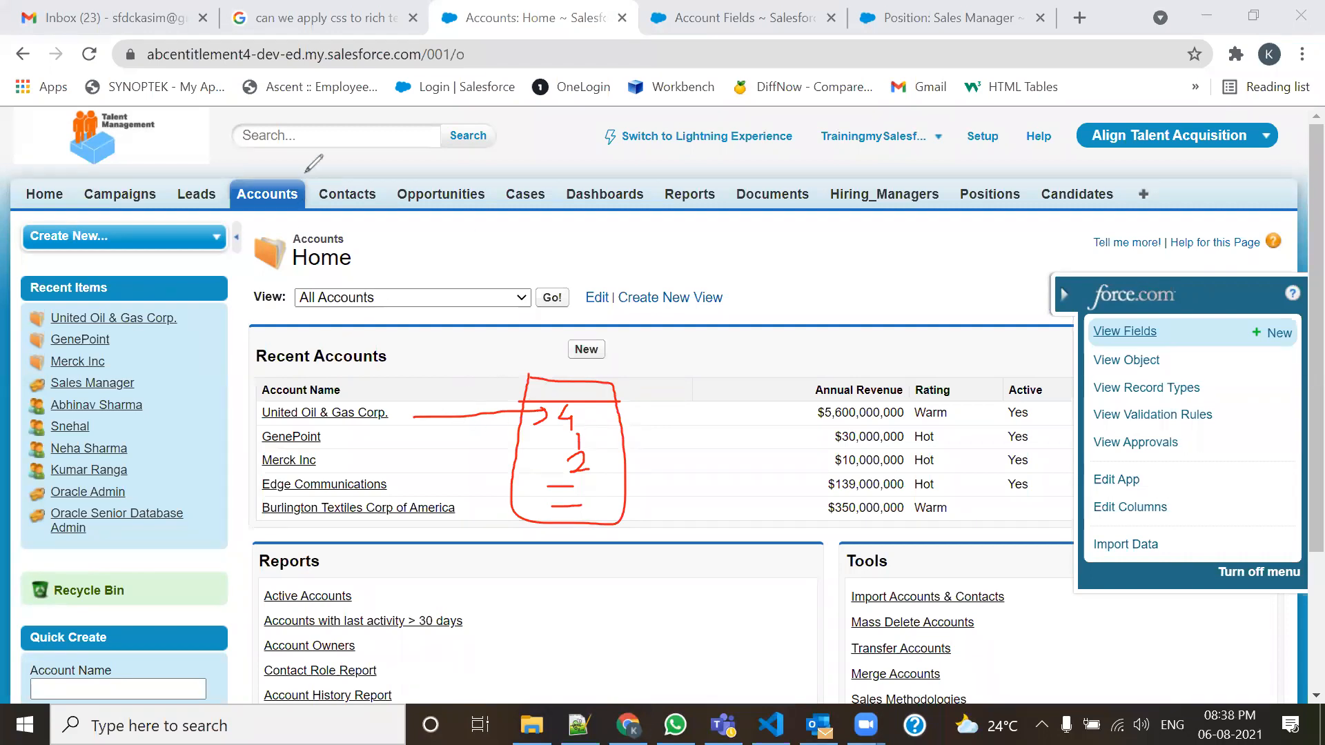
{"action": "mouse_move", "coordinate": [281, 181]}
{"action": "left_mouse_down"}
{"action": "mouse_move", "coordinate": [324, 153]}
{"action": "mouse_move", "coordinate": [343, 176]}
{"action": "mouse_move", "coordinate": [521, 236]}
{"action": "mouse_move", "coordinate": [523, 201]}
{"action": "mouse_move", "coordinate": [514, 214]}
{"action": "mouse_move", "coordinate": [543, 215]}
{"action": "left_mouse_up"}
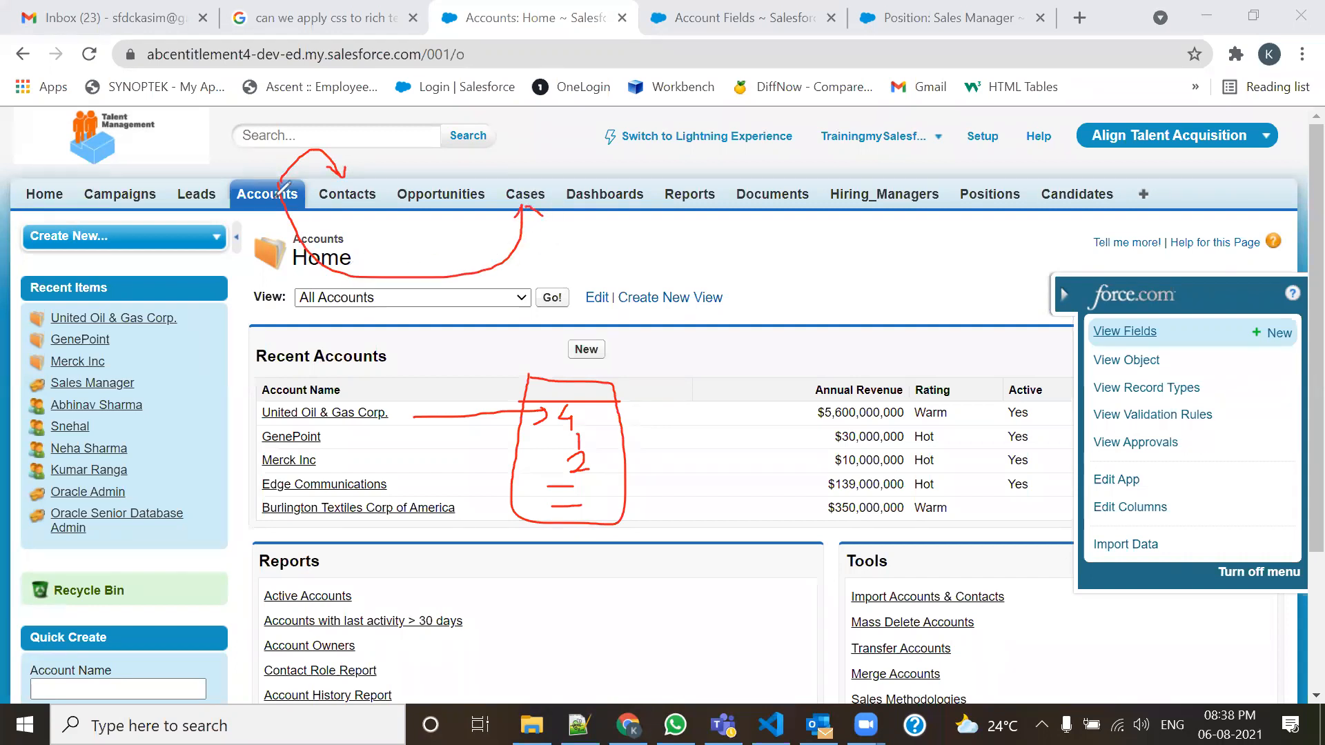
{"action": "mouse_move", "coordinate": [266, 186]}
{"action": "left_mouse_down"}
{"action": "mouse_move", "coordinate": [290, 283]}
{"action": "mouse_move", "coordinate": [396, 211]}
{"action": "left_mouse_up"}
{"action": "left_click_drag", "start_coordinate": [404, 208], "coordinate": [407, 216]}
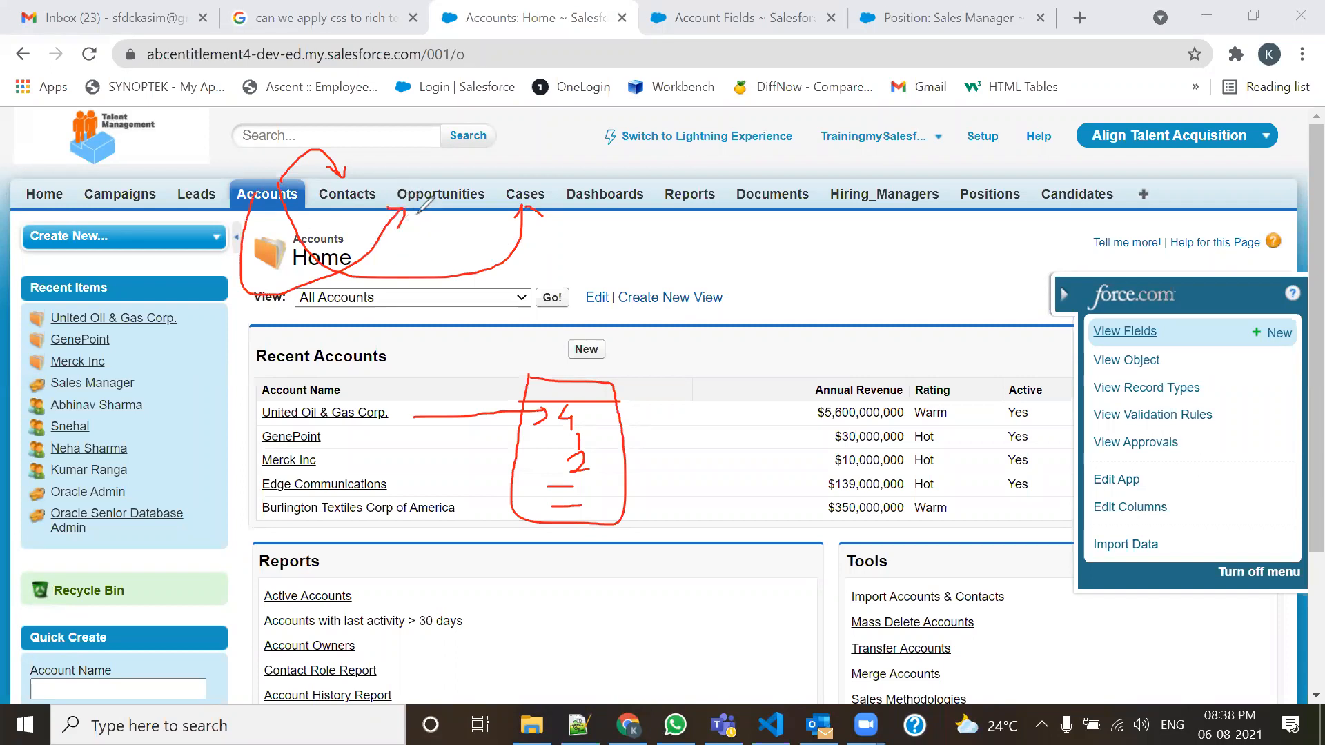
{"action": "left_click_drag", "start_coordinate": [305, 265], "coordinate": [243, 324]}
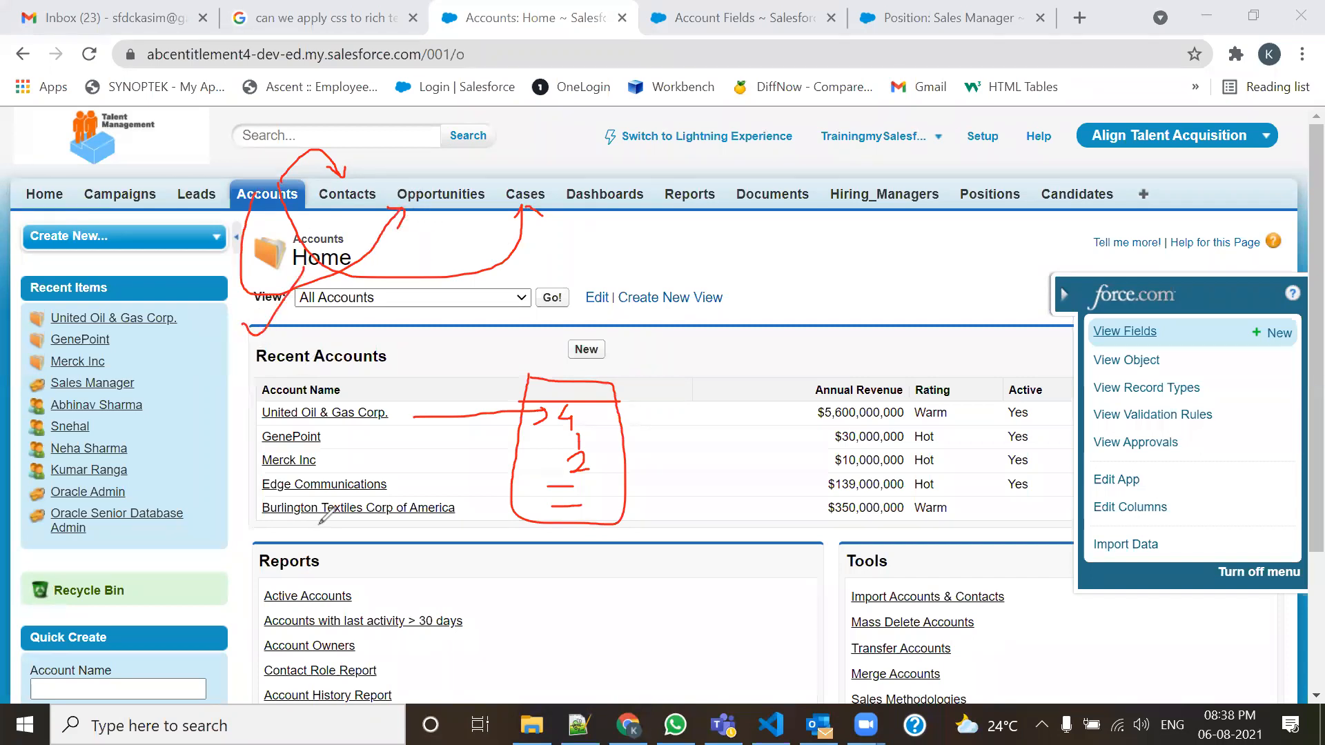
{"action": "left_click_drag", "start_coordinate": [284, 156], "coordinate": [312, 171]}
{"action": "mouse_move", "coordinate": [436, 268]}
{"action": "left_mouse_down"}
{"action": "mouse_move", "coordinate": [463, 285]}
{"action": "mouse_move", "coordinate": [430, 316]}
{"action": "left_mouse_up"}
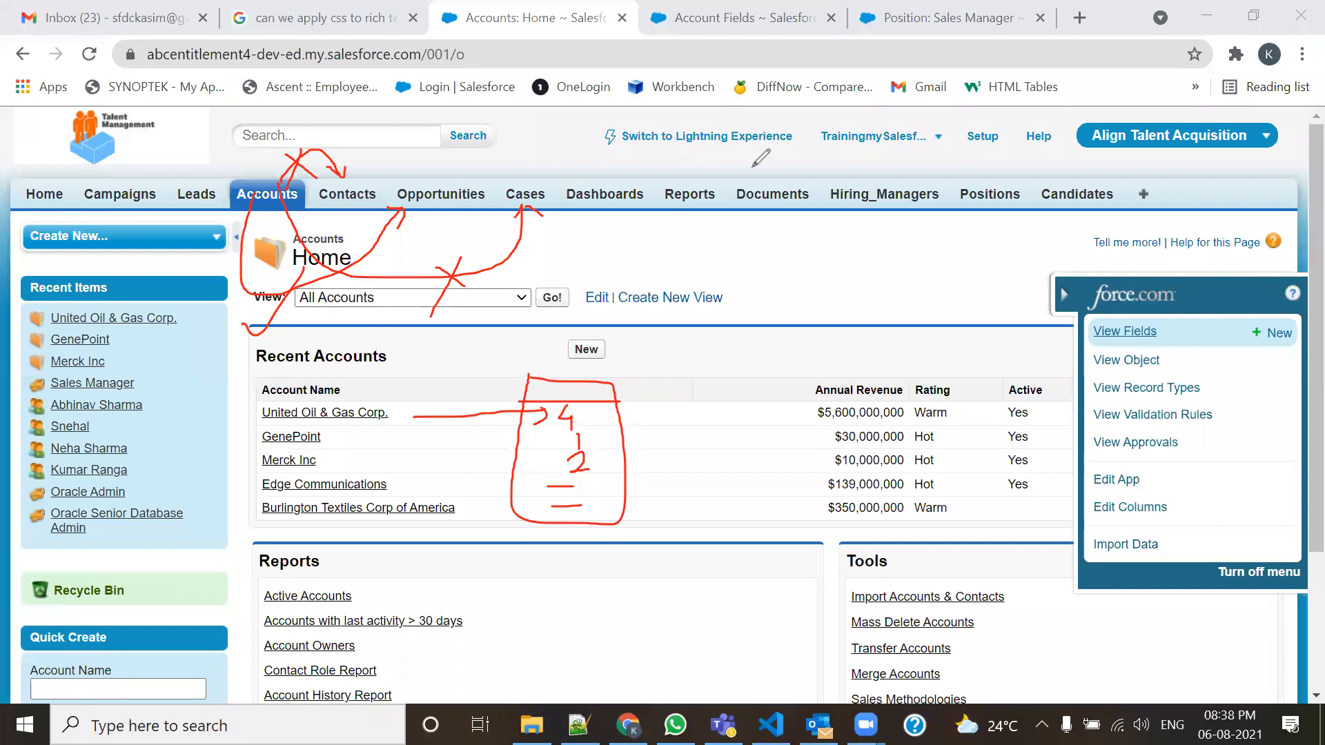
{"action": "left_click", "coordinate": [773, 185]}
{"action": "mouse_move", "coordinate": [258, 205]}
{"action": "left_mouse_down"}
{"action": "mouse_move", "coordinate": [277, 253]}
{"action": "mouse_move", "coordinate": [342, 207]}
{"action": "mouse_move", "coordinate": [354, 216]}
{"action": "left_mouse_up"}
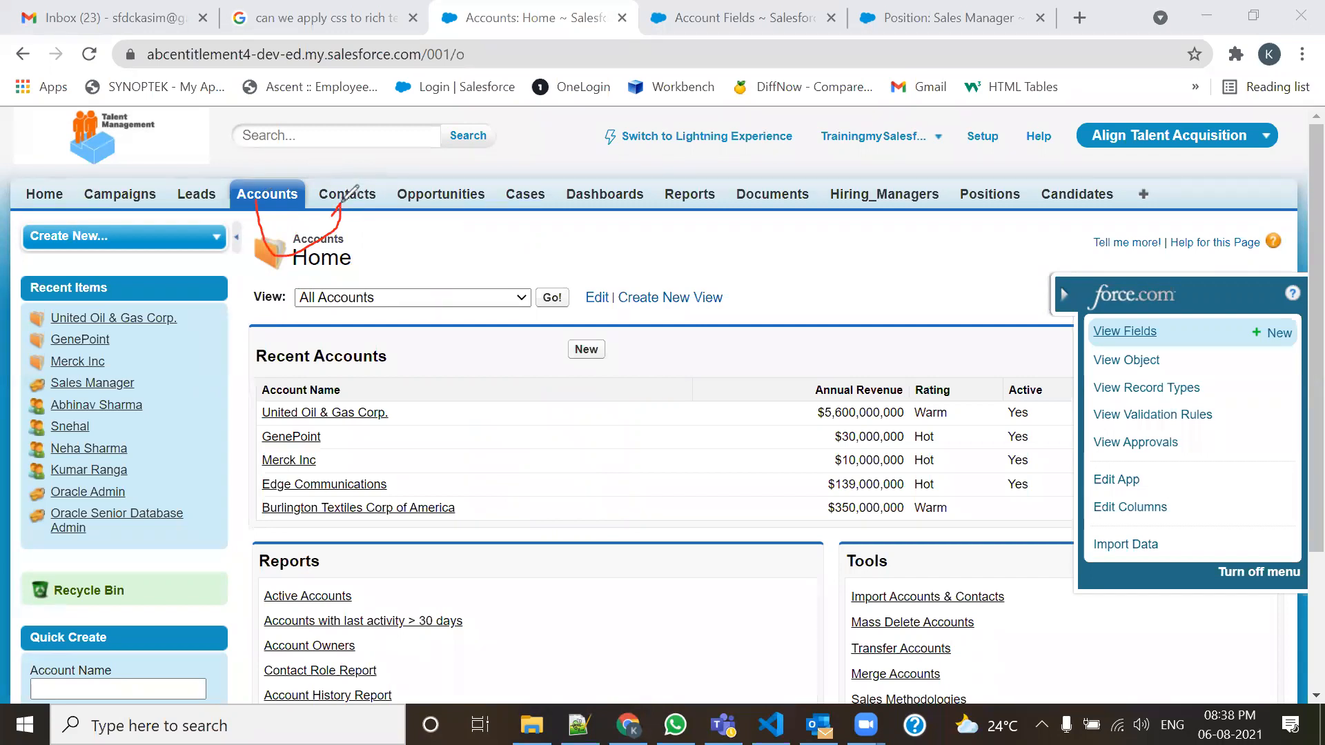
{"action": "mouse_move", "coordinate": [250, 202]}
{"action": "left_mouse_down"}
{"action": "mouse_move", "coordinate": [353, 370]}
{"action": "mouse_move", "coordinate": [522, 207]}
{"action": "mouse_move", "coordinate": [496, 238]}
{"action": "mouse_move", "coordinate": [537, 229]}
{"action": "left_mouse_up"}
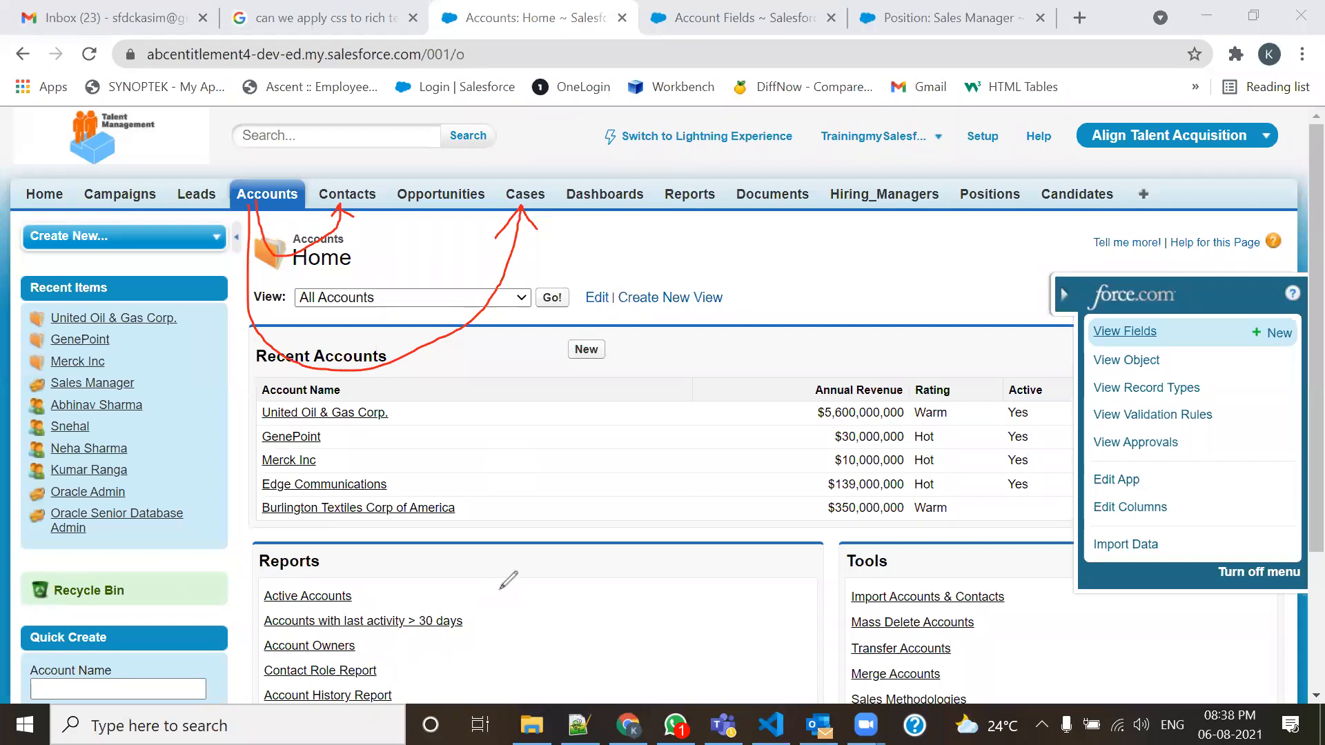
{"action": "left_click", "coordinate": [823, 168]}
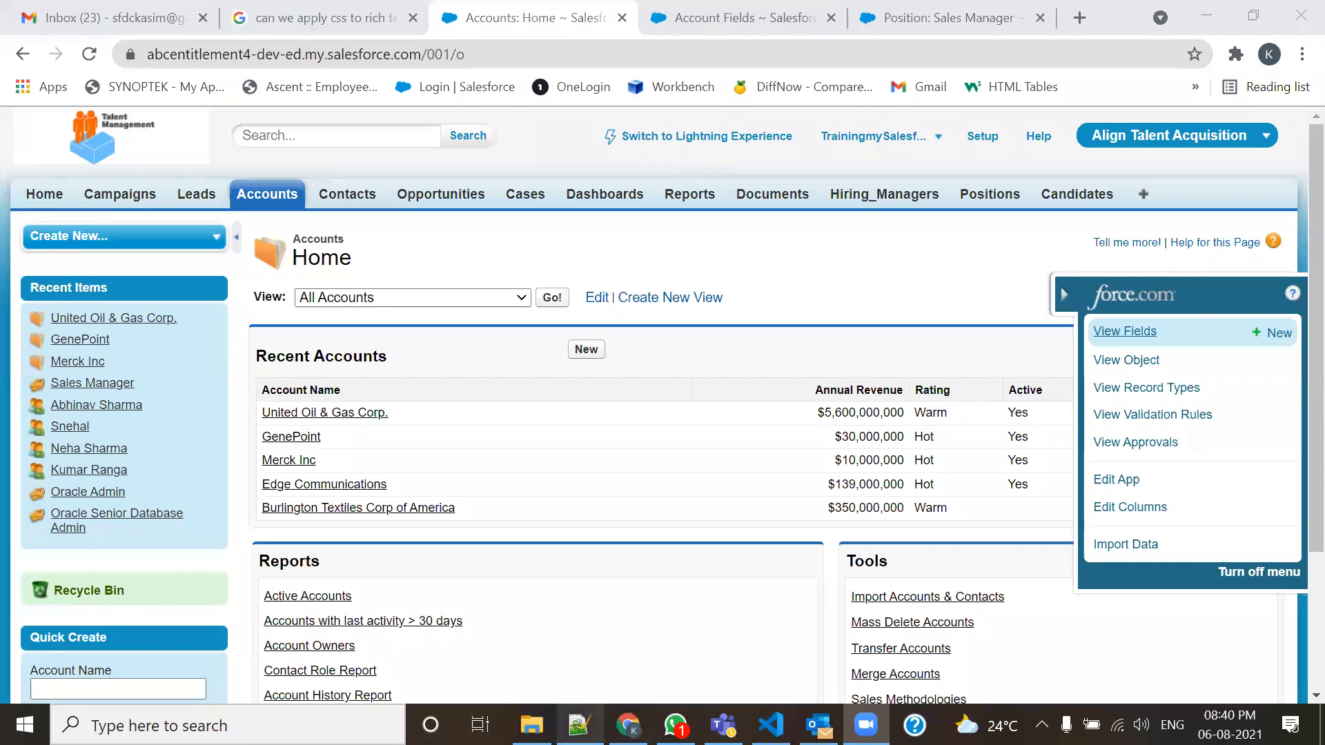
Open the Batch101 folder from the Salesforce breadcrumb chevron in File Explorer.
{"action": "left_click", "coordinate": [532, 724]}
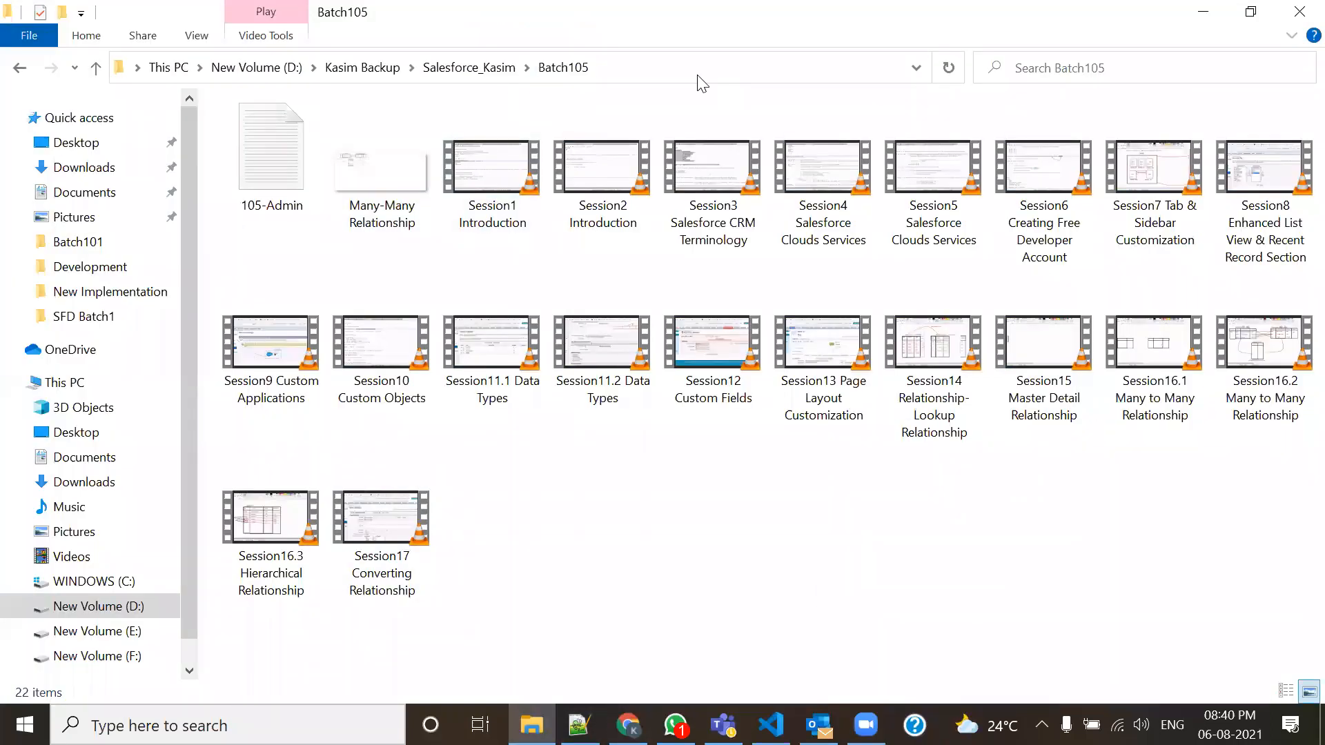
{"action": "left_click", "coordinate": [527, 68]}
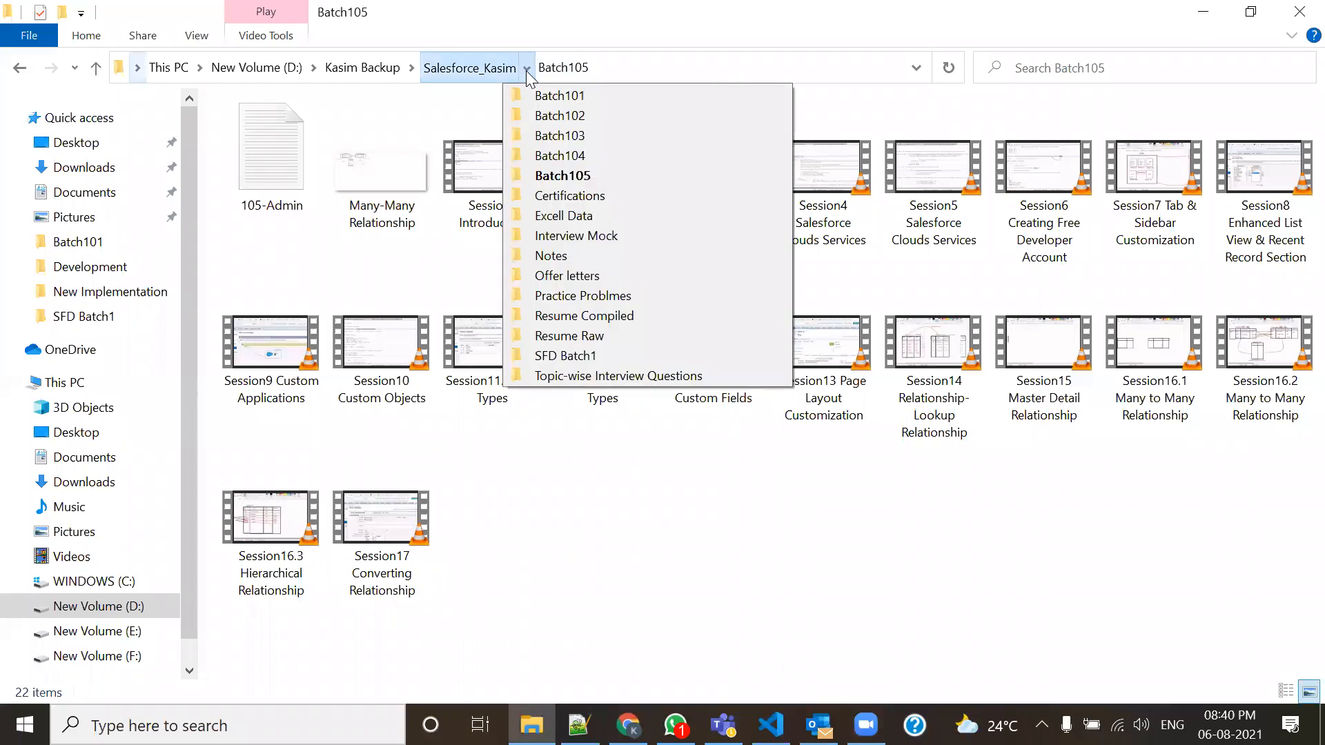
{"action": "left_click", "coordinate": [527, 95]}
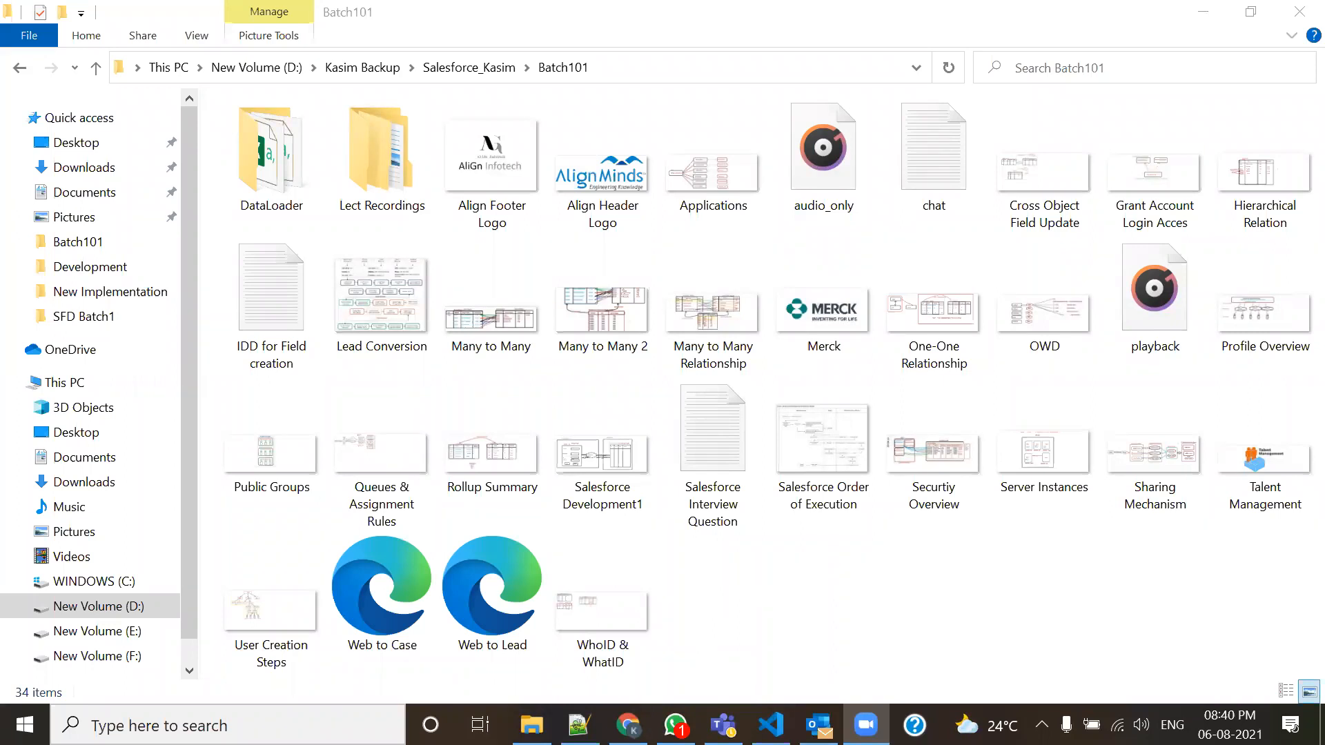
Start a Roll-Up Summary custom field on Contact up to step 2, then return to Accounts.
{"action": "left_click", "coordinate": [628, 724]}
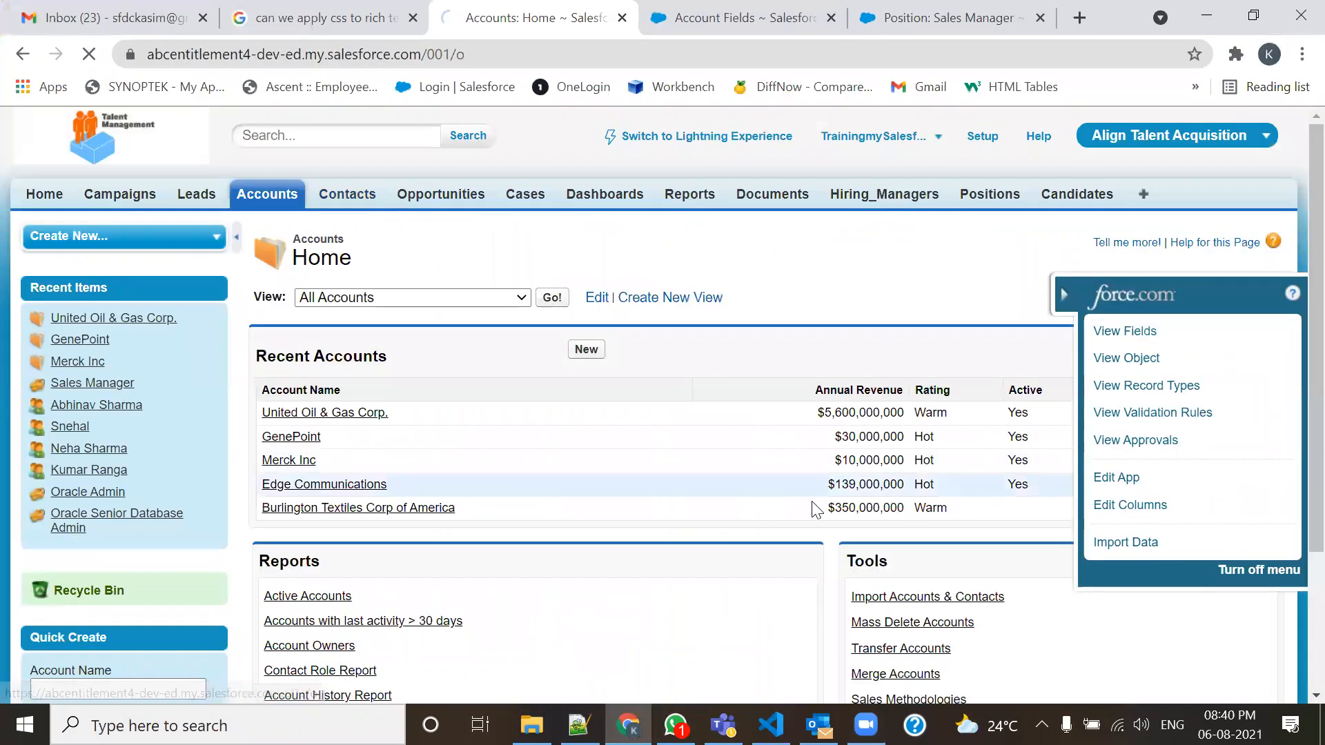
{"action": "left_click", "coordinate": [349, 197]}
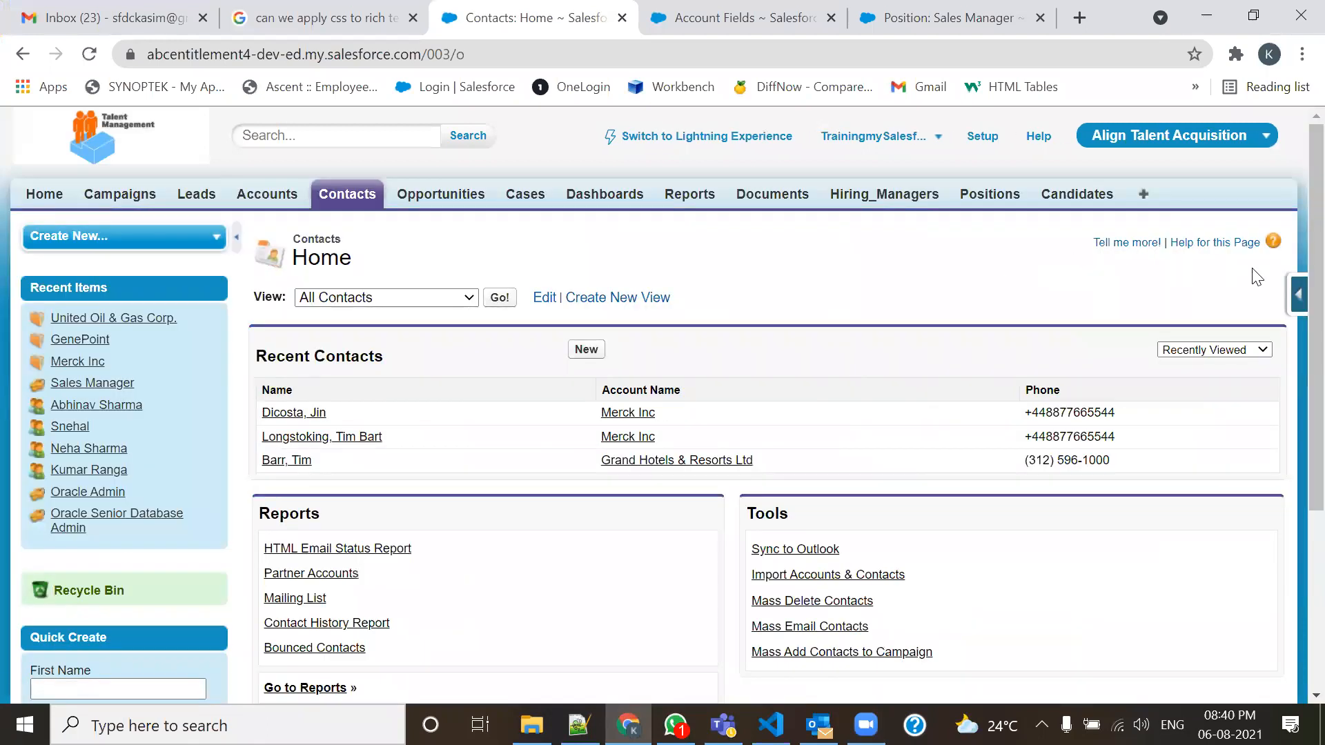
{"action": "left_click", "coordinate": [1298, 295]}
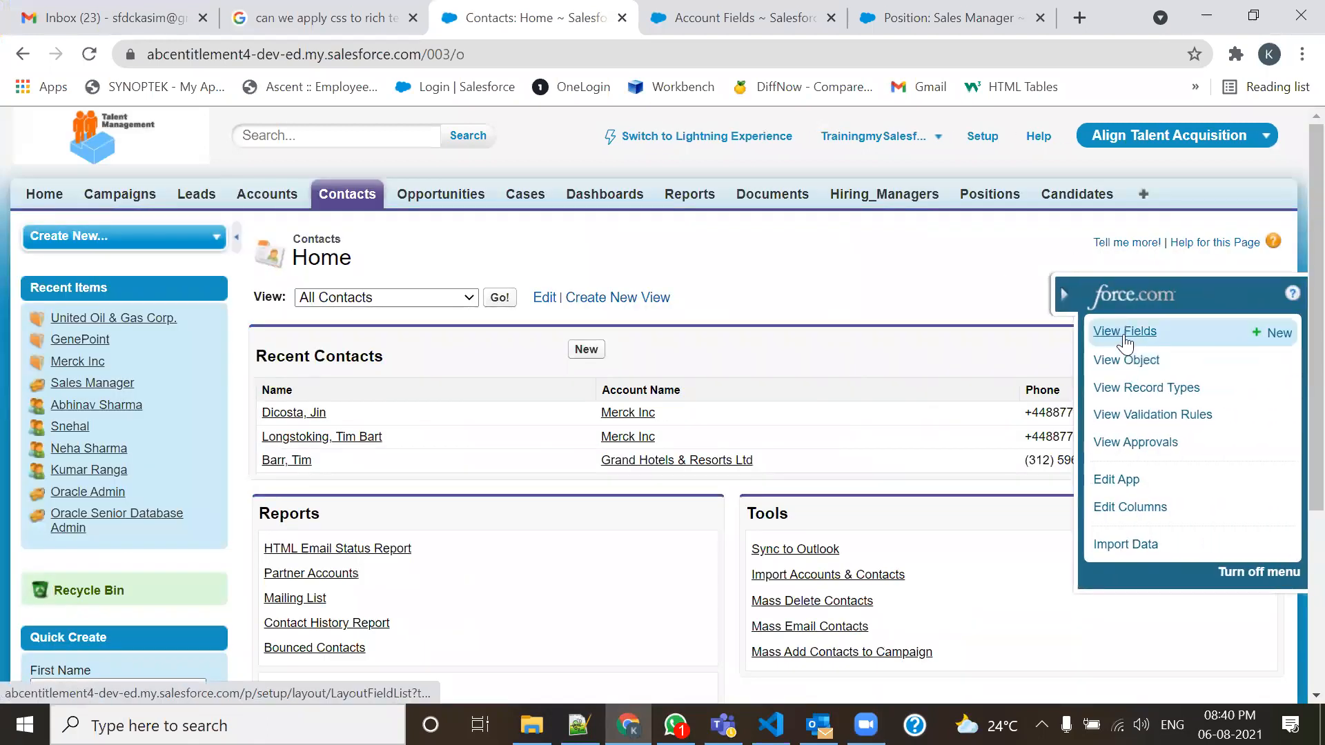
{"action": "left_click", "coordinate": [1272, 333]}
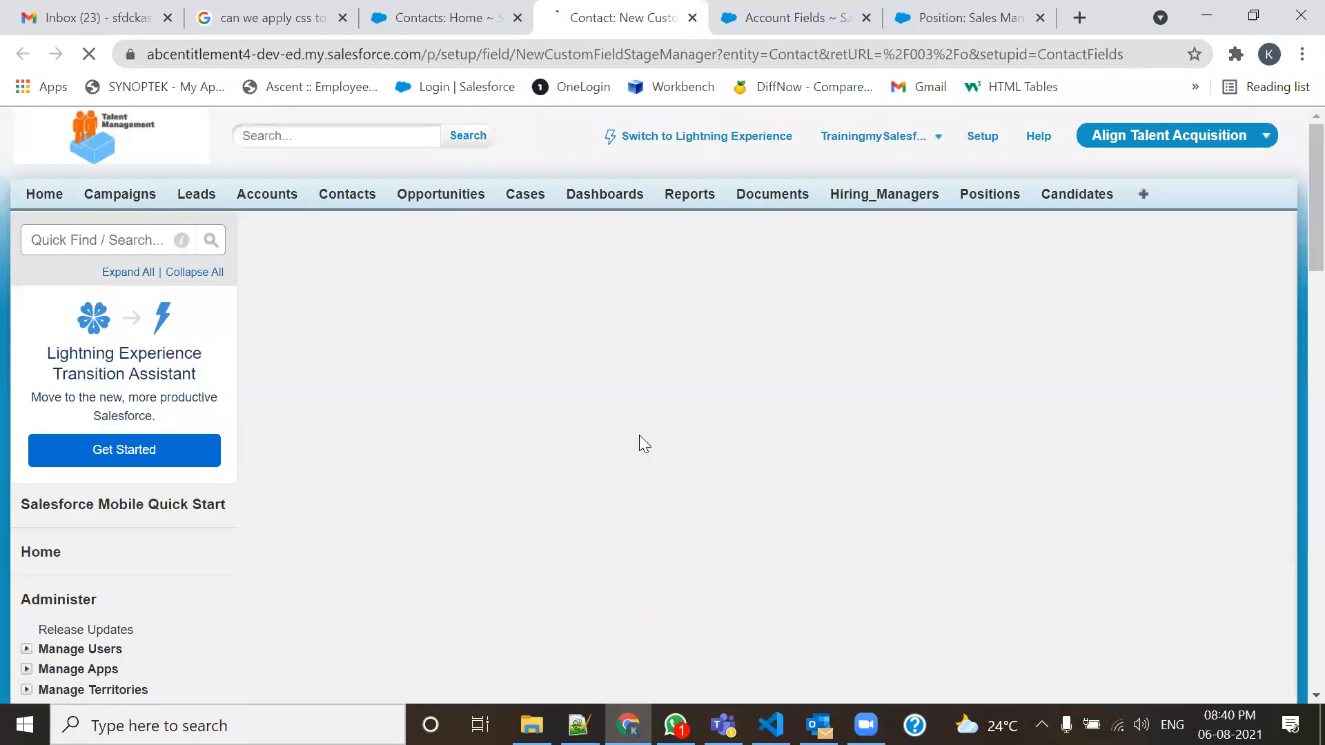
{"action": "scroll", "coordinate": [639, 435], "scroll_direction": "down", "scroll_amount": 1}
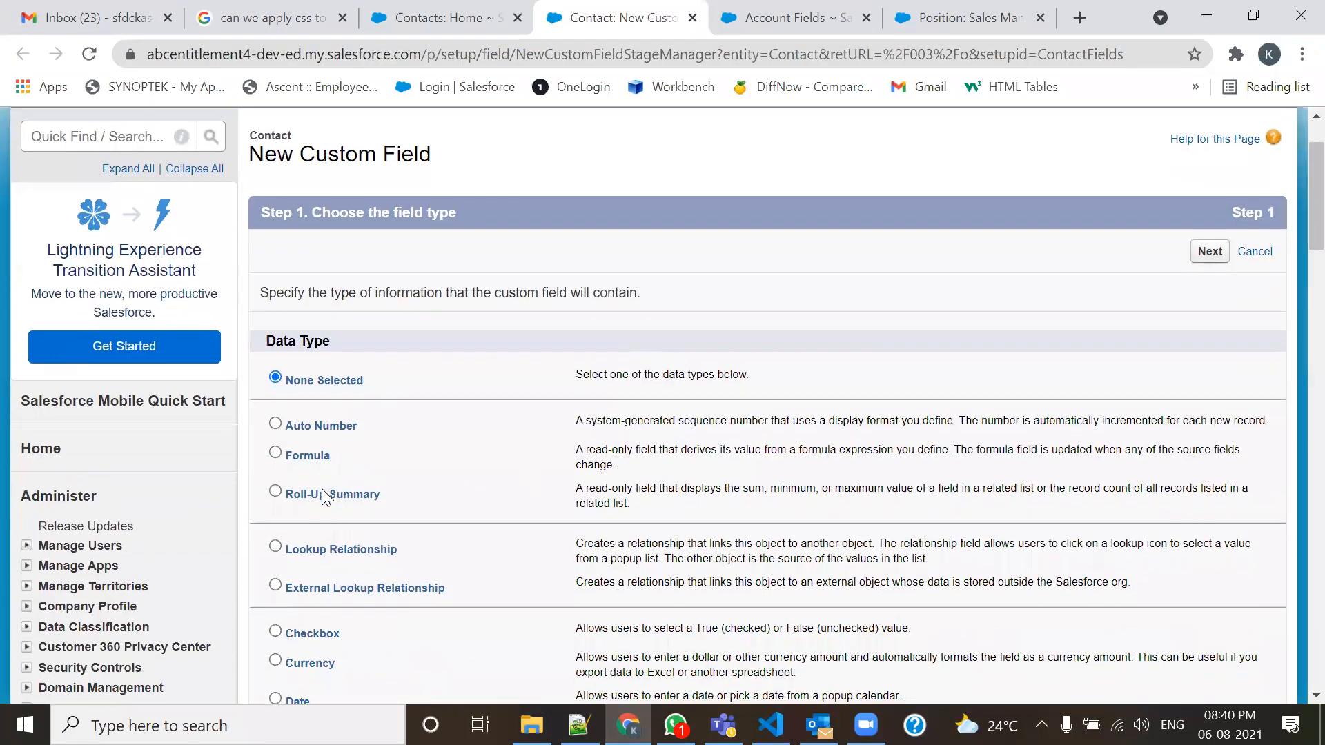
{"action": "left_click", "coordinate": [276, 492]}
{"action": "scroll", "coordinate": [513, 435], "scroll_direction": "up", "scroll_amount": 1}
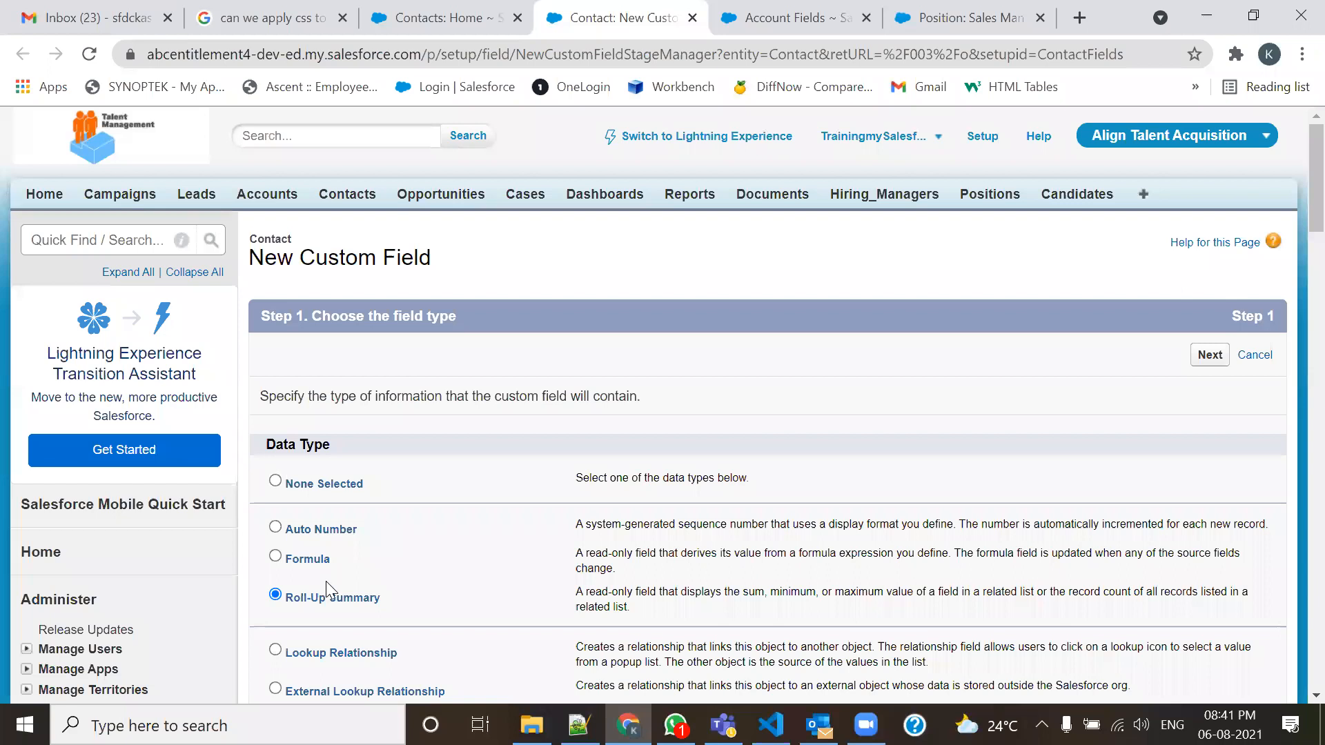
{"action": "left_click", "coordinate": [1205, 355]}
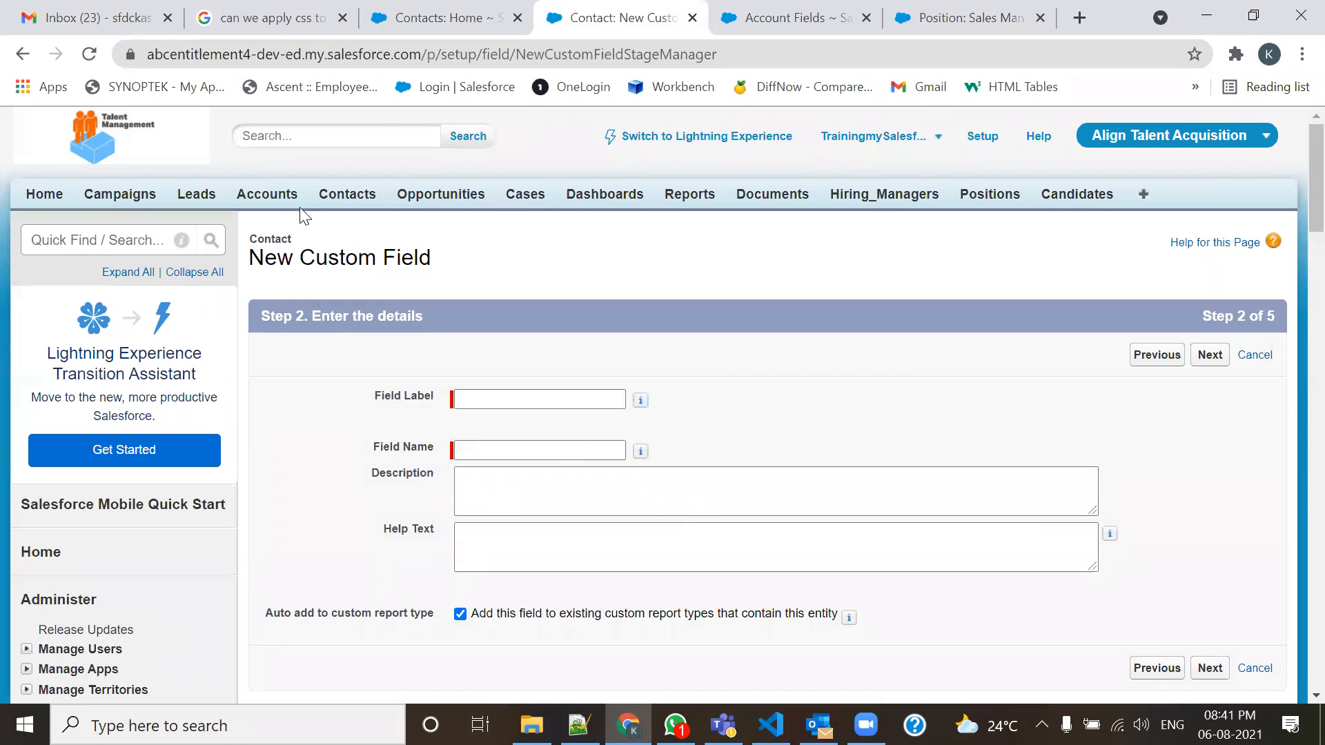
{"action": "left_click", "coordinate": [265, 197]}
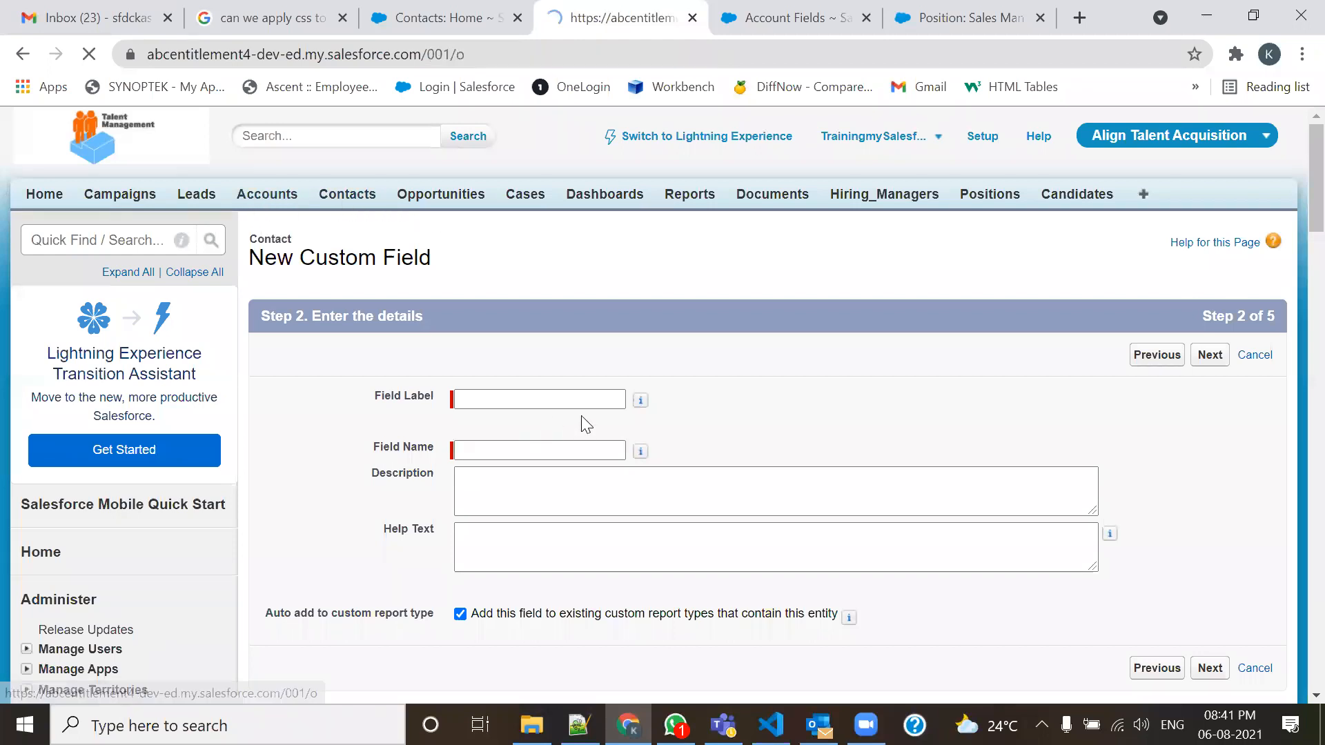
Start a new Roll-Up Summary custom field on Account and advance to field details.
{"action": "mouse_move", "coordinate": [1294, 295]}
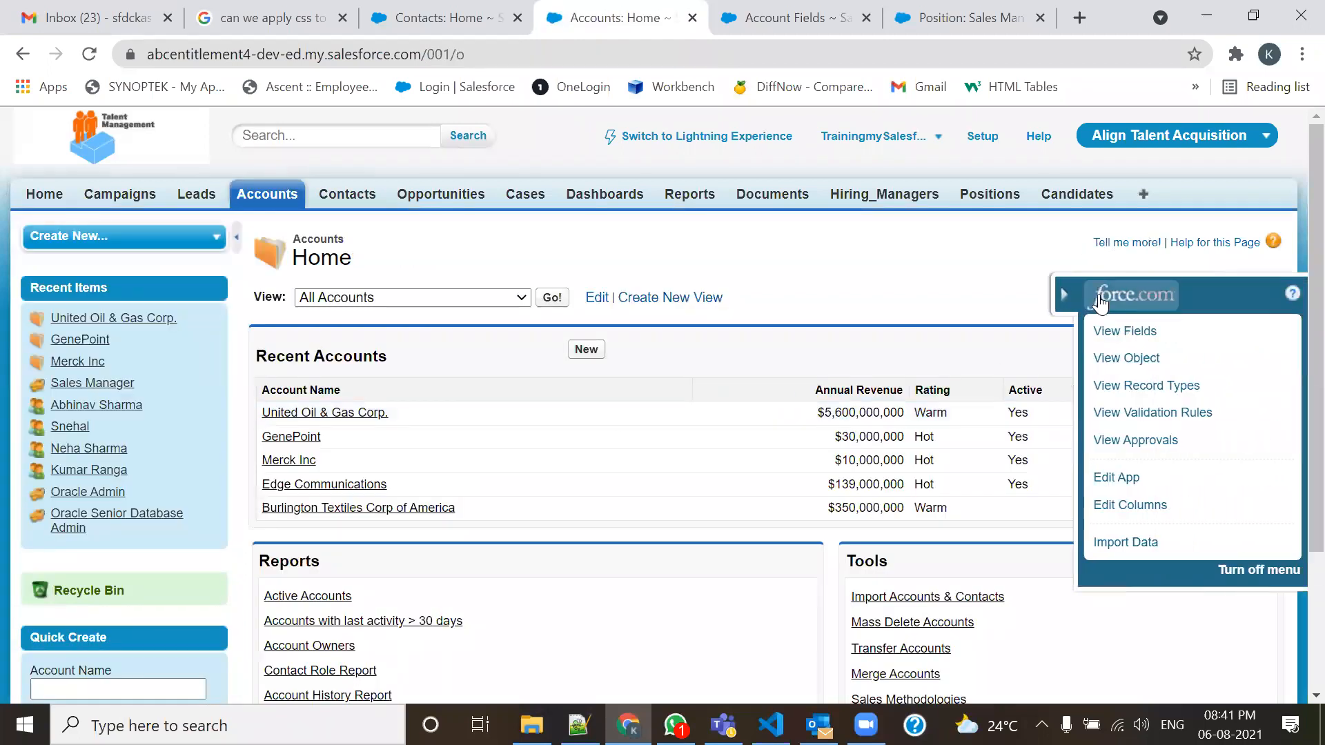
{"action": "left_click", "coordinate": [1273, 333]}
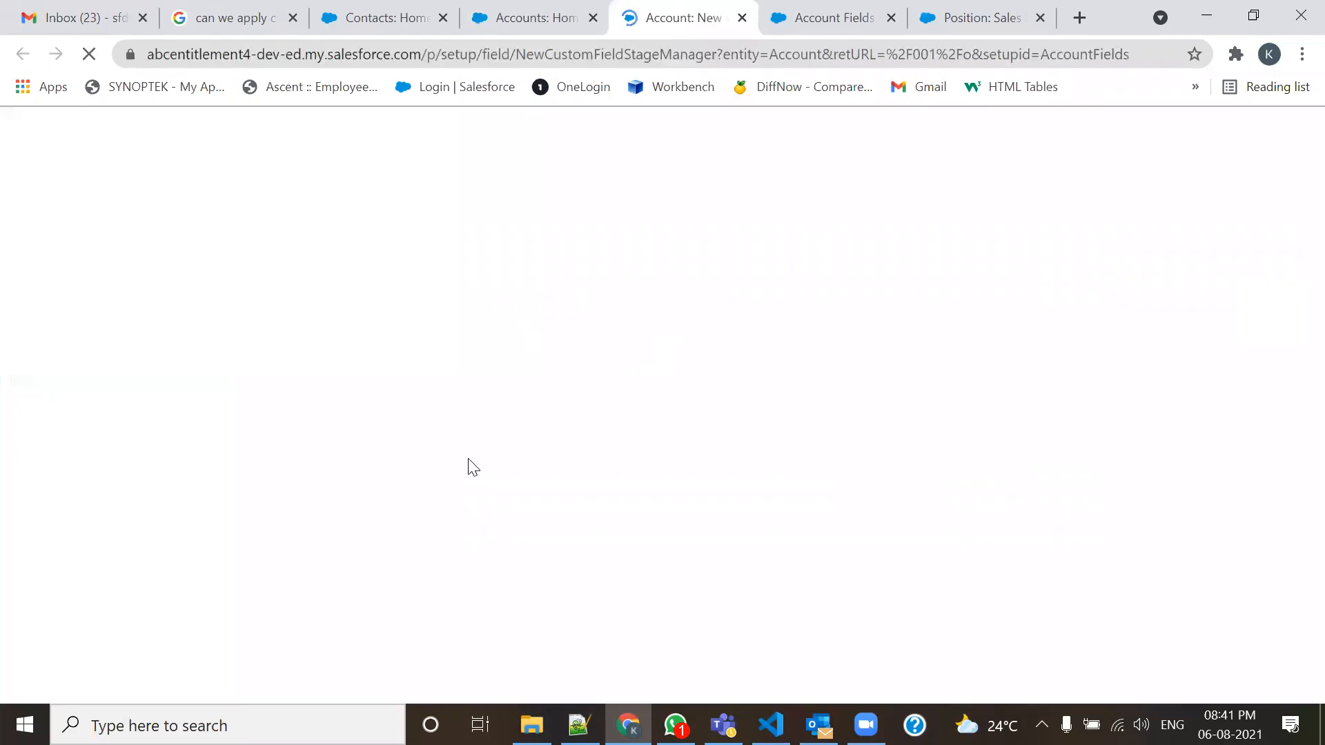
{"action": "scroll", "coordinate": [461, 482], "scroll_direction": "down", "scroll_amount": 1}
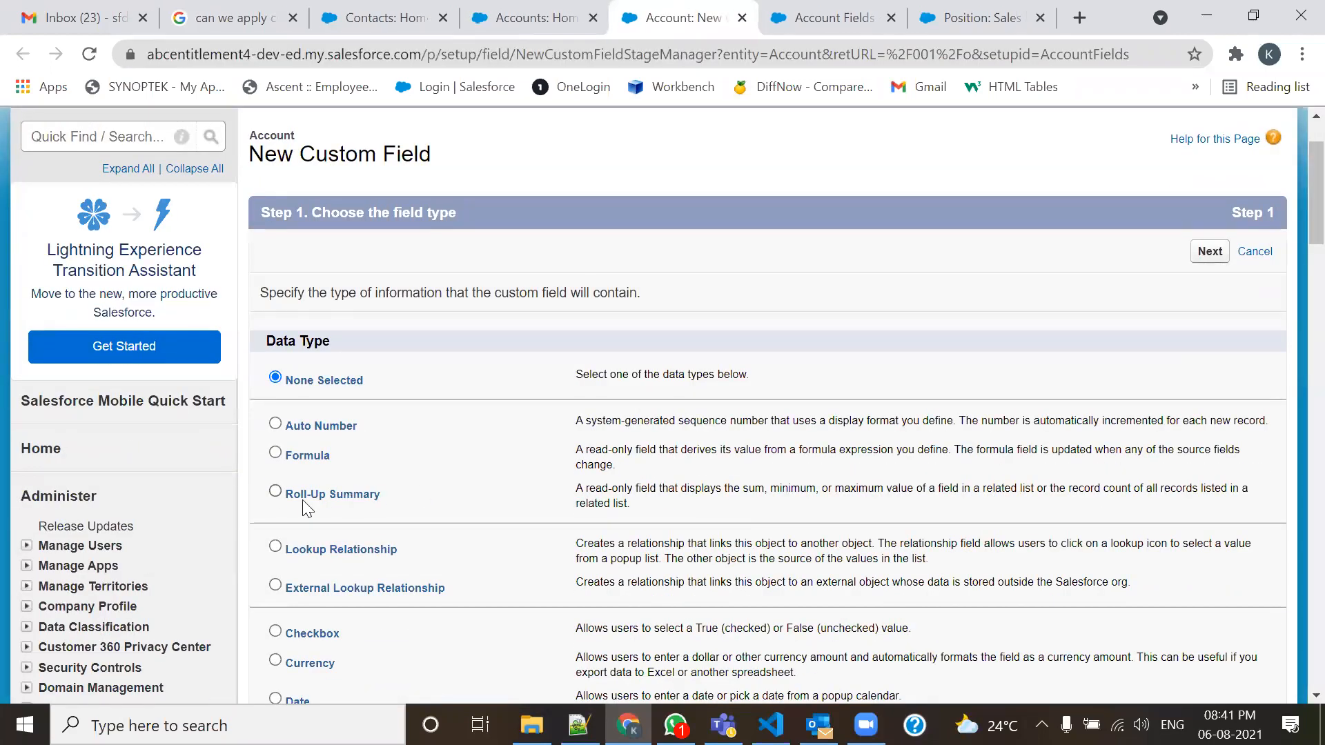
{"action": "left_click", "coordinate": [275, 492]}
{"action": "scroll", "coordinate": [443, 482], "scroll_direction": "up", "scroll_amount": 1}
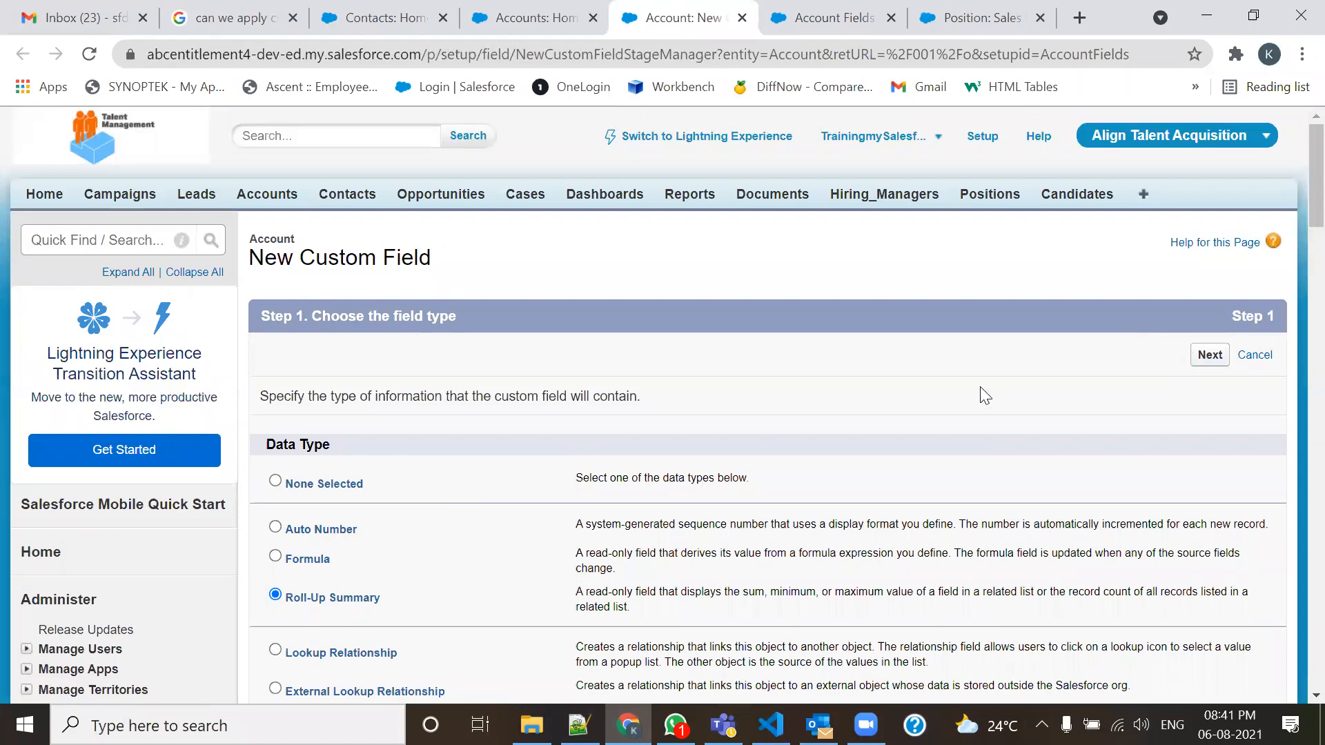
{"action": "left_click", "coordinate": [1209, 355]}
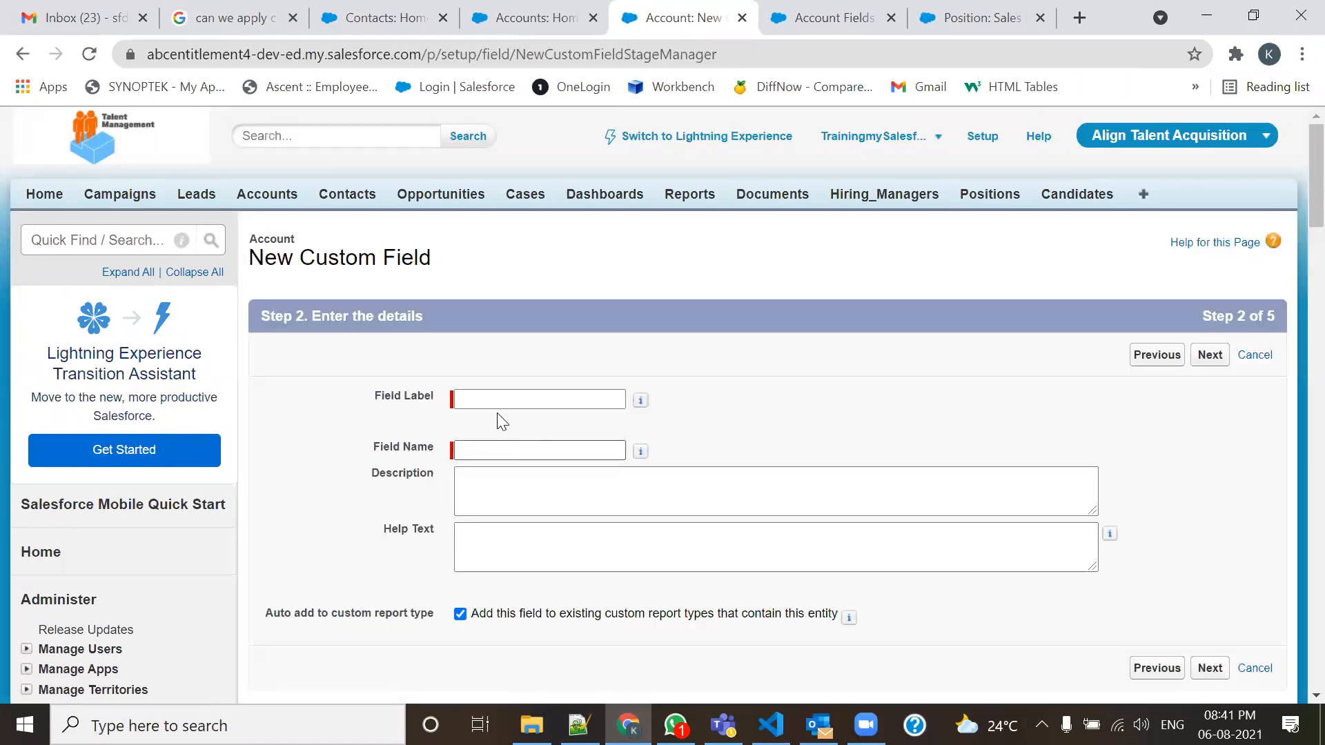
Label the field 'No of associated Contact', view the summarized-object choices, then close the tab.
{"action": "left_click", "coordinate": [512, 398]}
{"action": "type", "text": "Contac"}
{"action": "key", "text": "BackSpace"}
{"action": "key", "text": "BackSpace"}
{"action": "key", "text": "BackSpace"}
{"action": "key", "text": "BackSpace"}
{"action": "key", "text": "BackSpace"}
{"action": "key", "text": "BackSpace"}
{"action": "type", "text": "No of ass"}
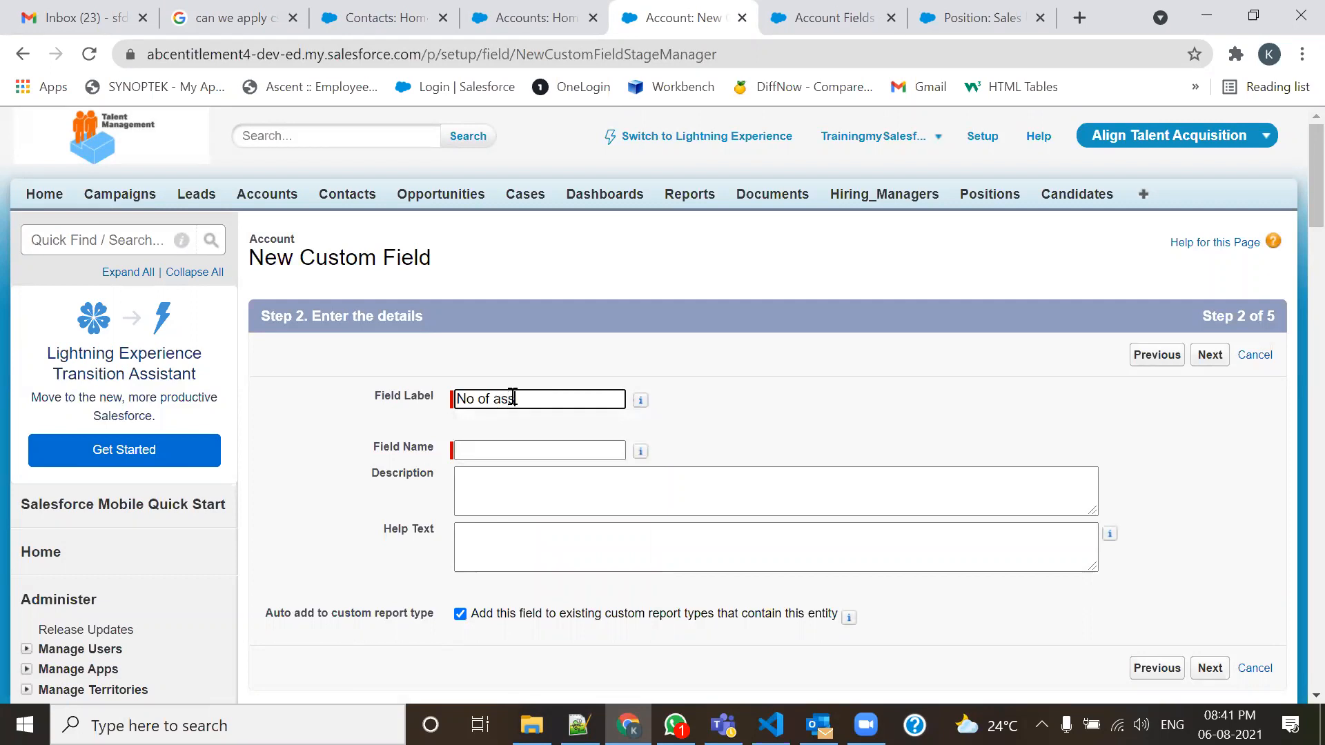
{"action": "type", "text": "ociated Contact"}
{"action": "key", "text": "Tab"}
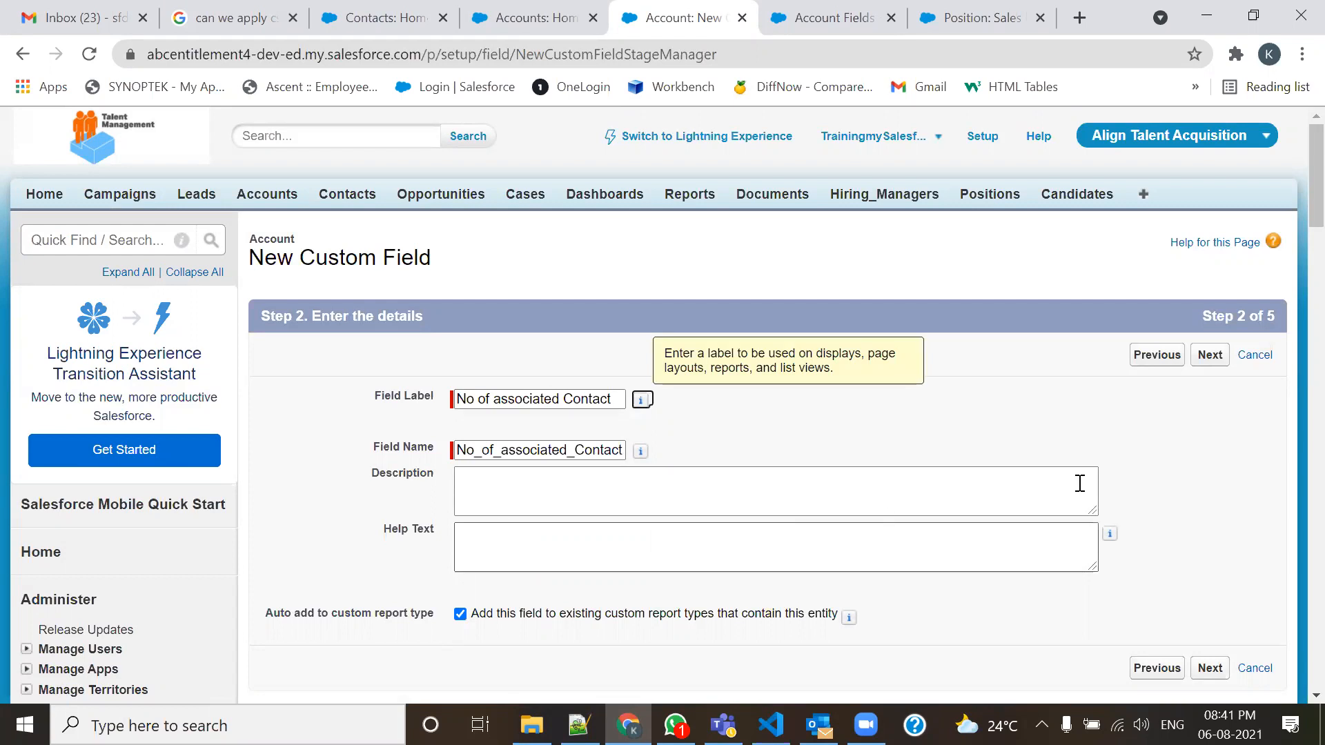
{"action": "left_click", "coordinate": [1210, 354]}
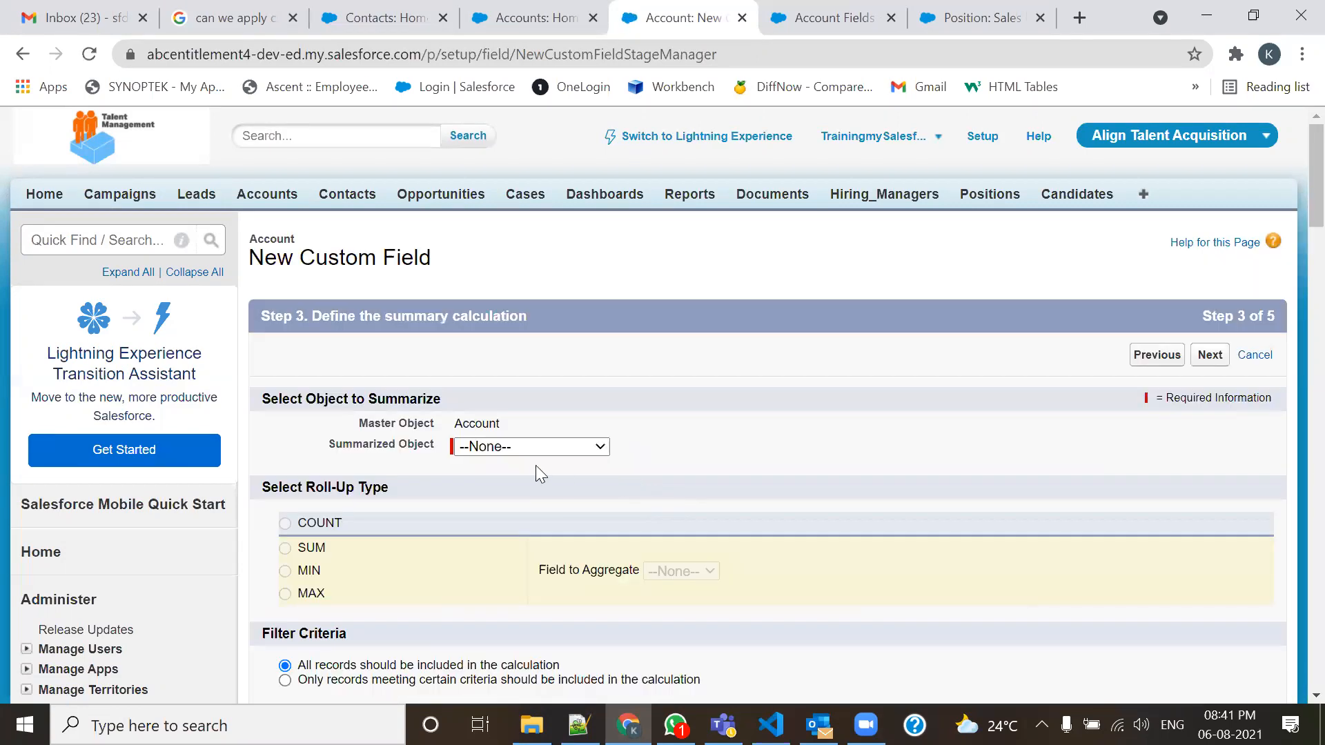
{"action": "left_click", "coordinate": [540, 448]}
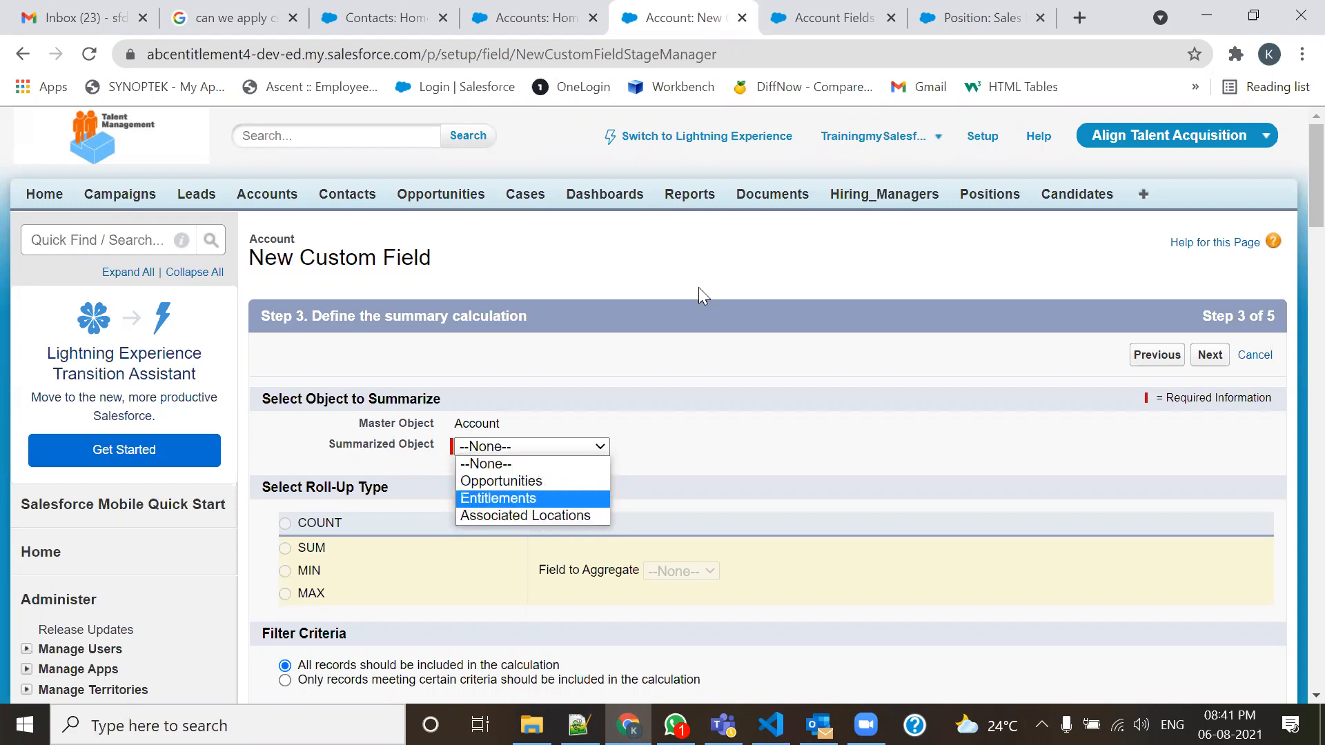
{"action": "left_click", "coordinate": [742, 18]}
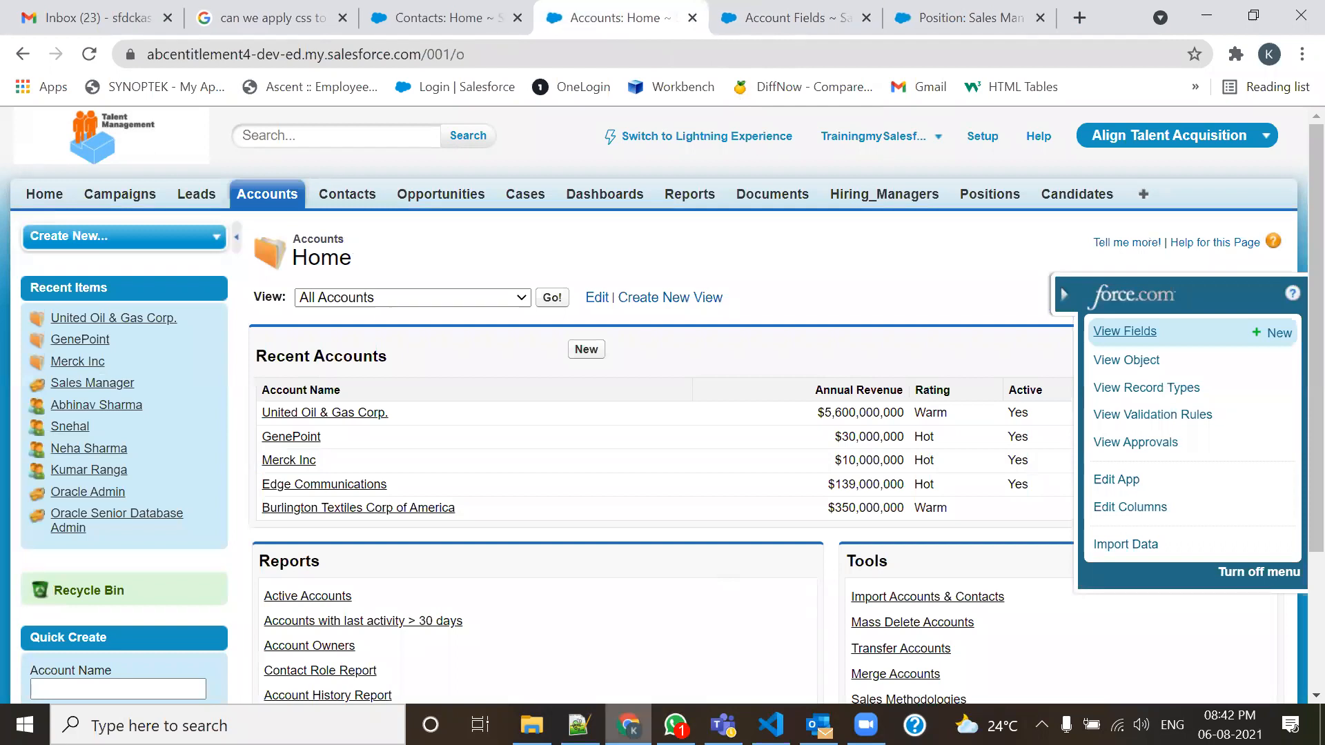
Open Salesforce Order of Execution.png in Paint, enlarge the canvas to 1039 × 573px, close without saving.
{"action": "mouse_move", "coordinate": [628, 725]}
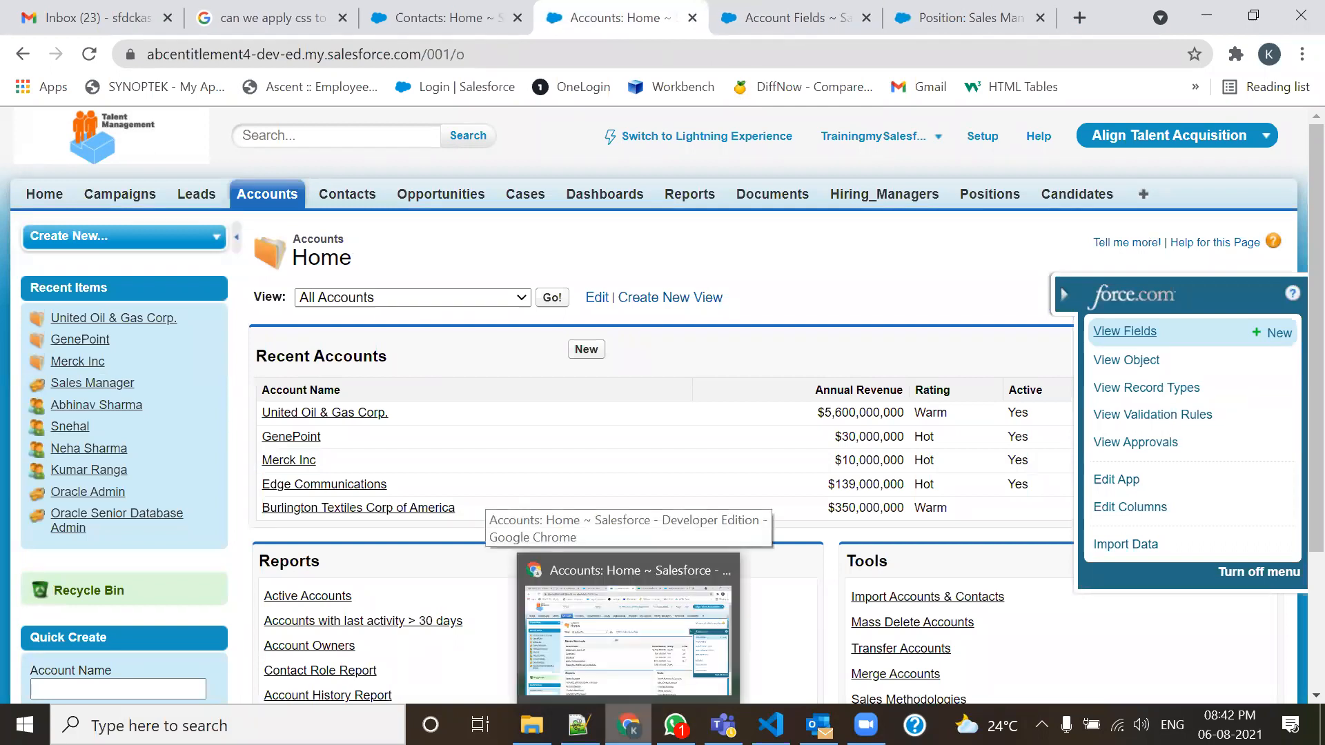
{"action": "mouse_move", "coordinate": [578, 725]}
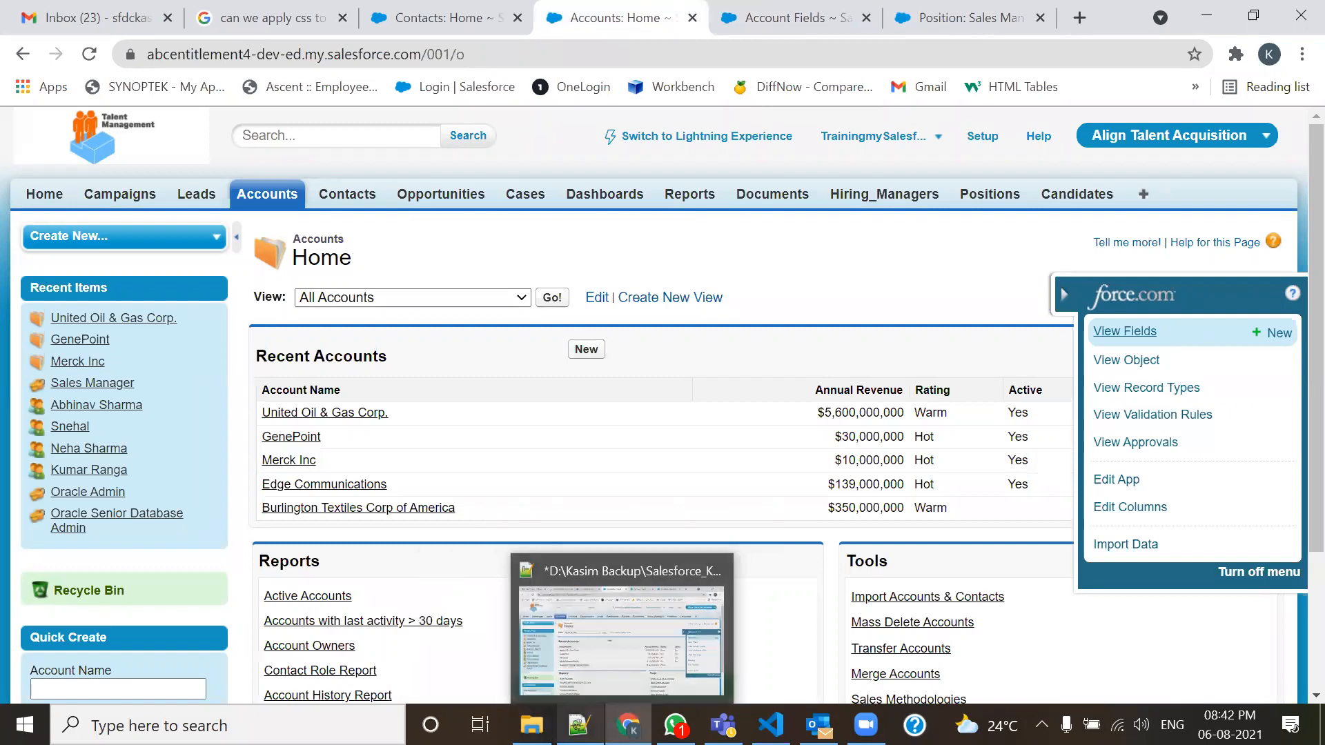
{"action": "left_click", "coordinate": [531, 724]}
{"action": "left_click", "coordinate": [842, 437]}
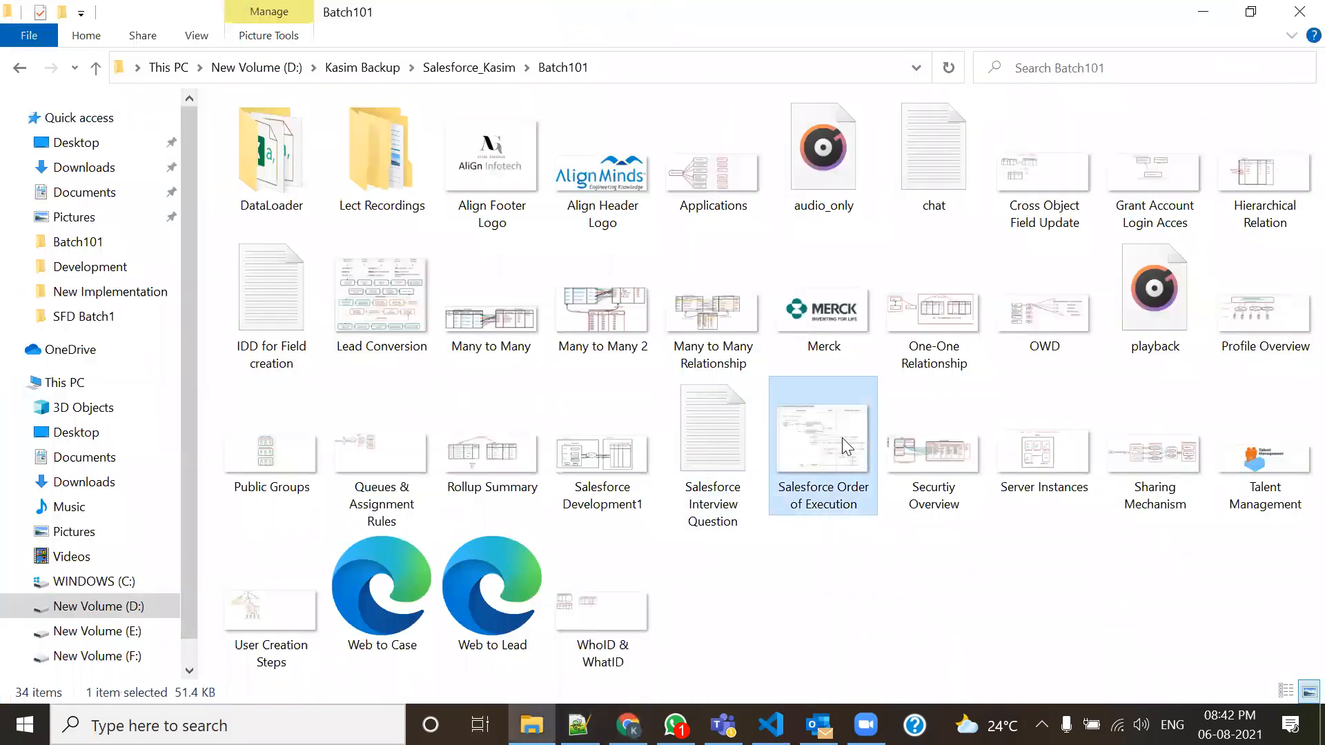
{"action": "right_click", "coordinate": [842, 438]}
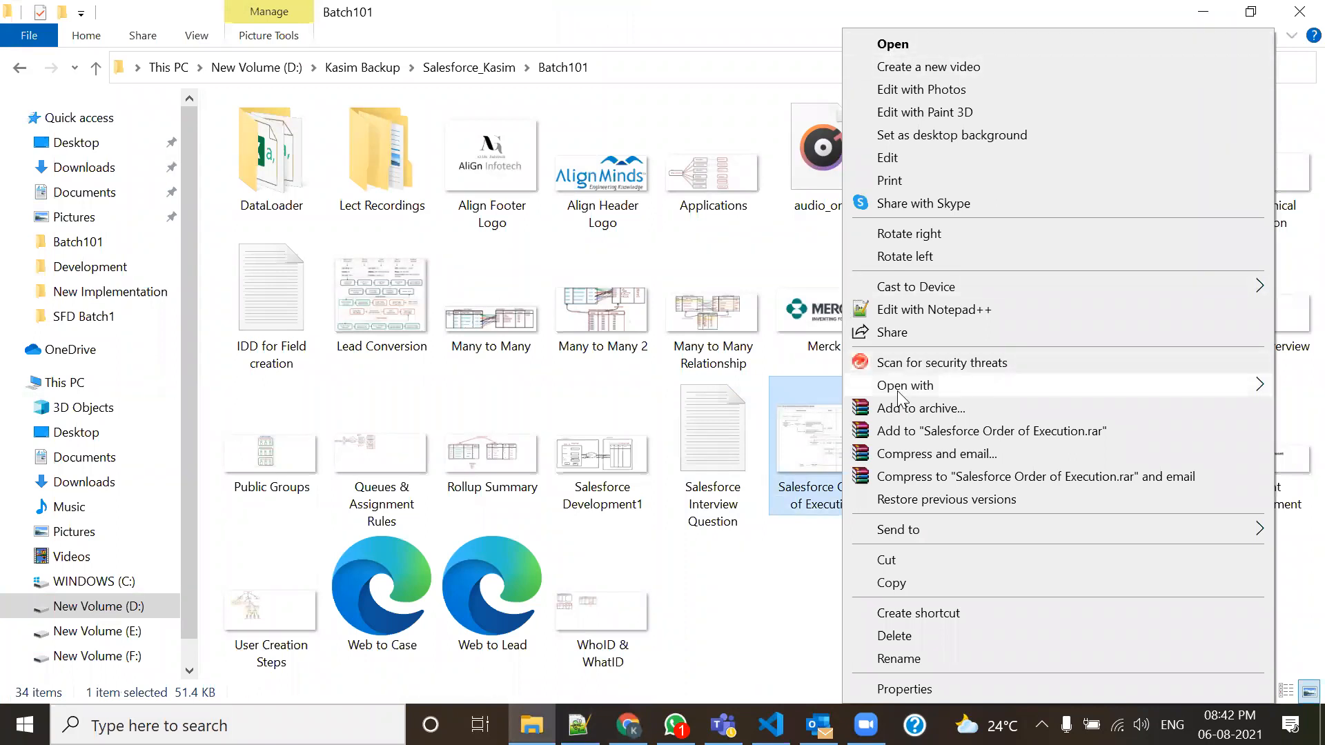
{"action": "mouse_move", "coordinate": [856, 386]}
{"action": "left_click", "coordinate": [718, 387]}
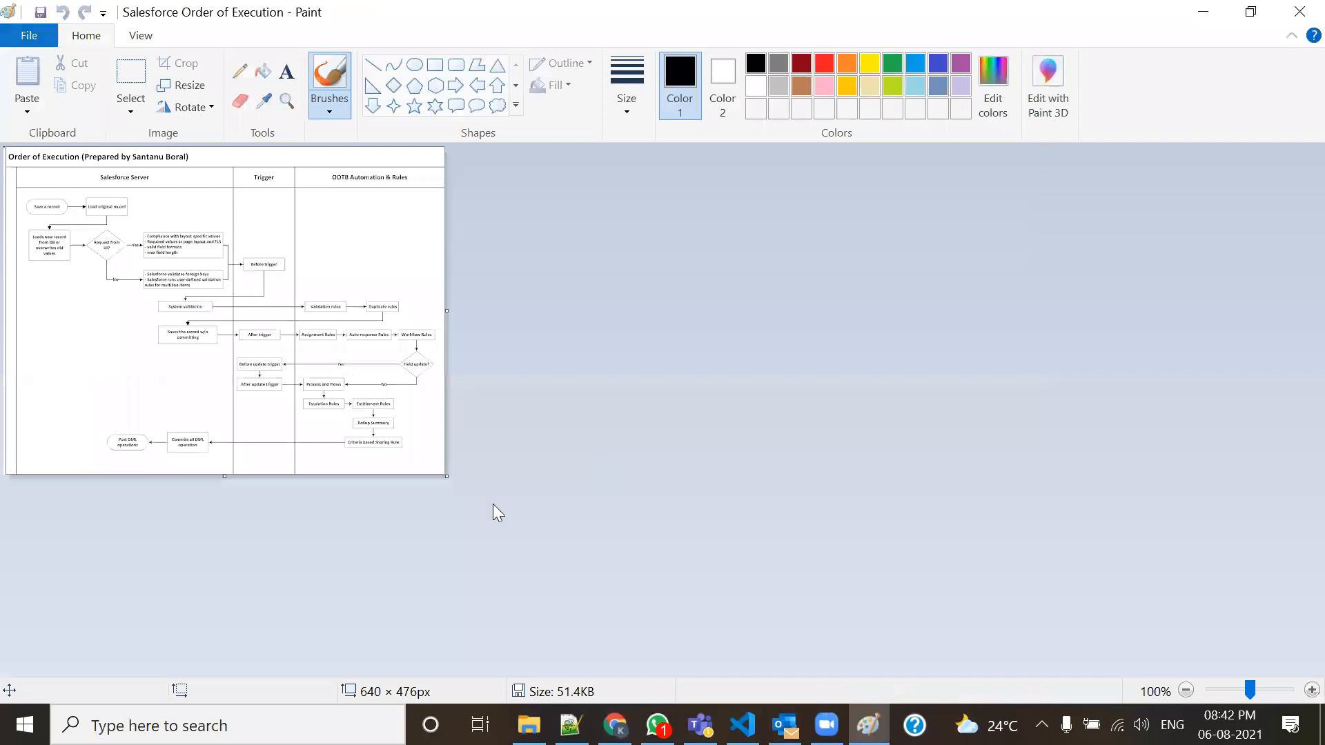
{"action": "left_click_drag", "start_coordinate": [447, 474], "coordinate": [721, 545]}
{"action": "left_click", "coordinate": [1299, 12]}
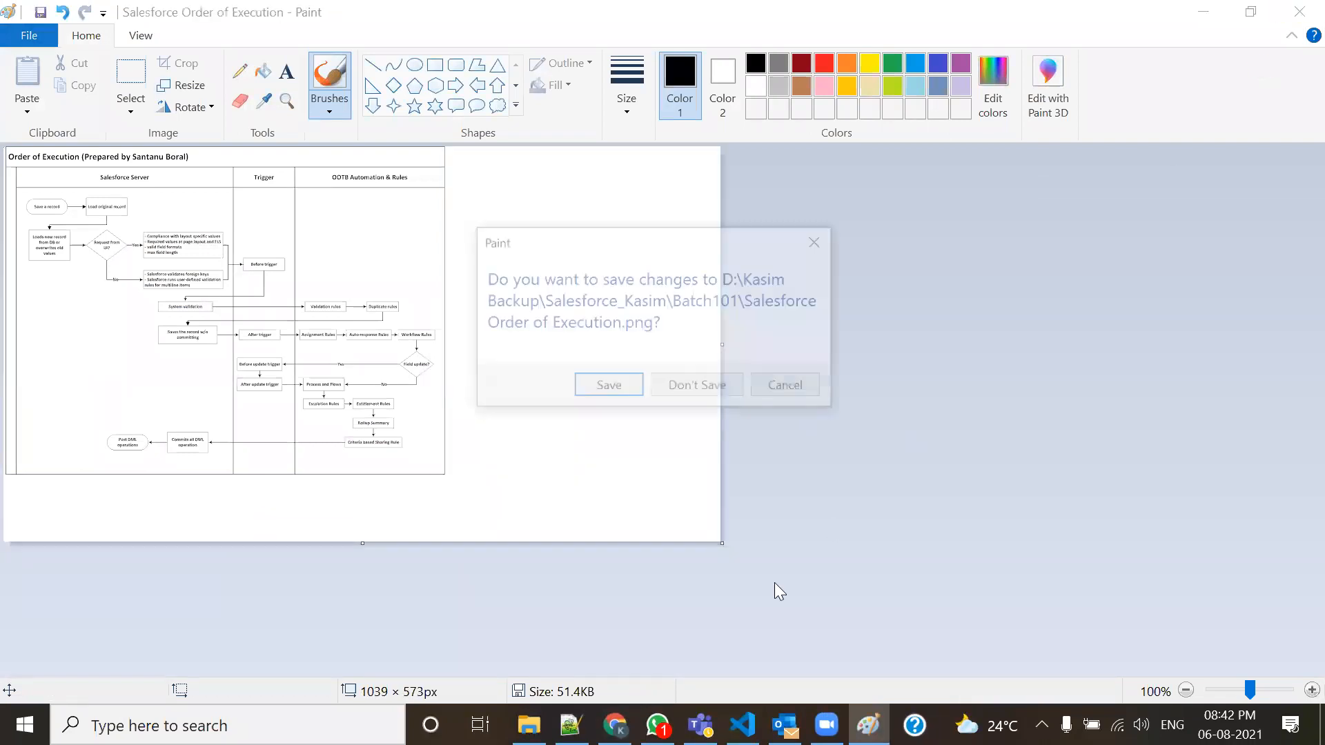
{"action": "left_click", "coordinate": [696, 385]}
View the Order of Execution image in Photos, zooming in and scrolling through the diagram.
{"action": "double_click", "coordinate": [846, 432]}
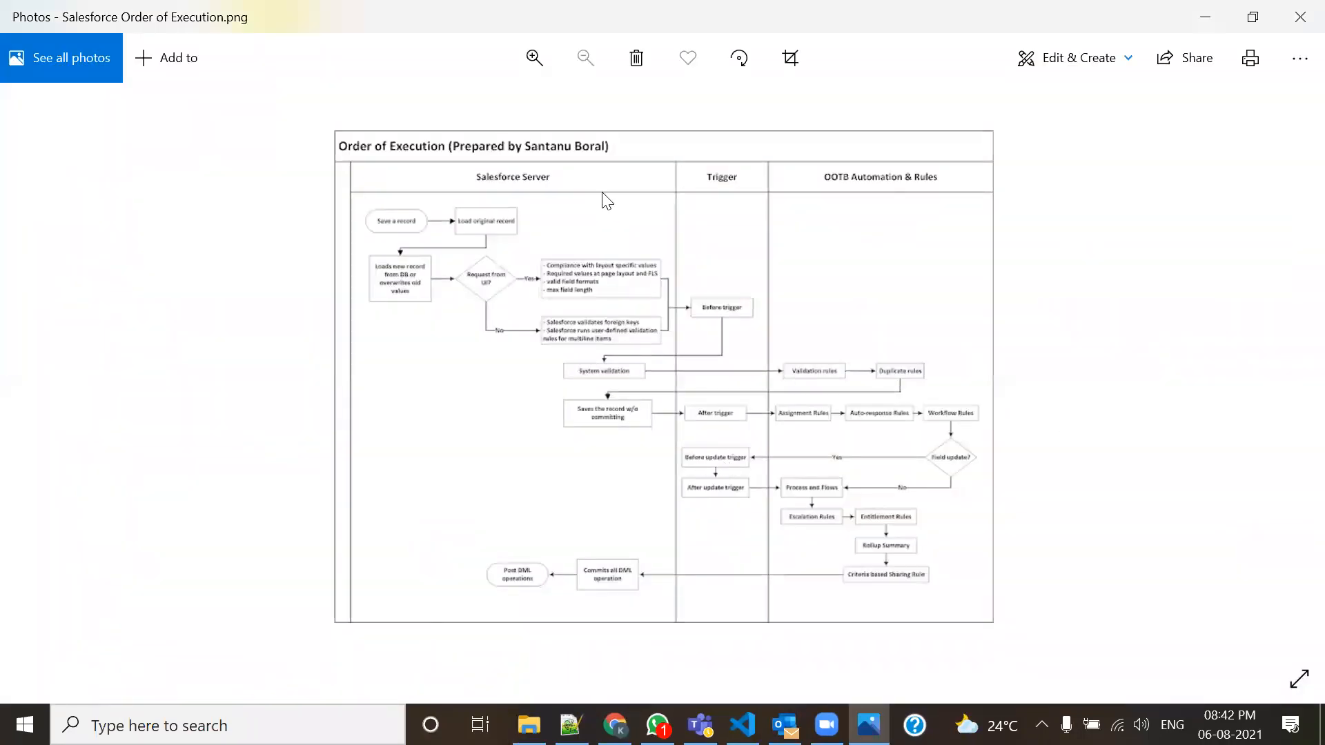
{"action": "left_click", "coordinate": [538, 58]}
{"action": "left_click", "coordinate": [540, 58]}
{"action": "scroll", "coordinate": [514, 401], "scroll_direction": "up", "scroll_amount": 3}
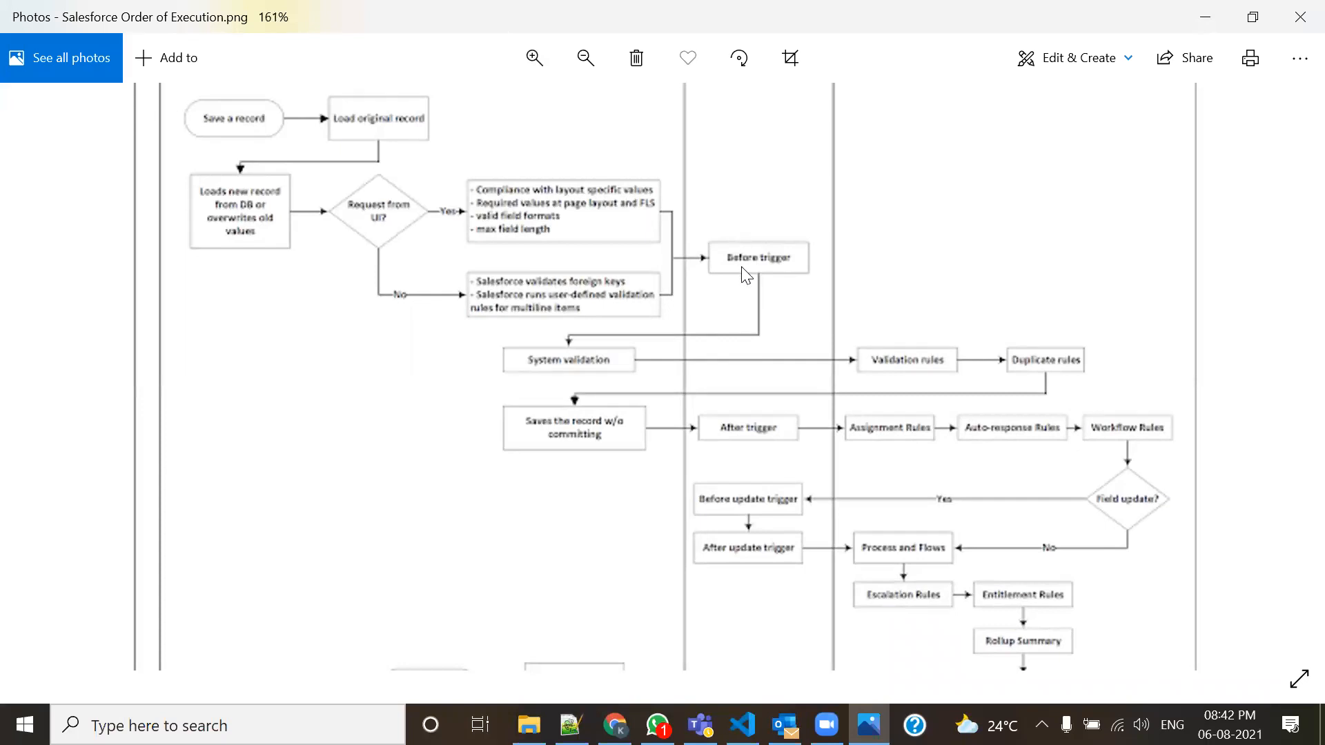
{"action": "scroll", "coordinate": [735, 330], "scroll_direction": "up", "scroll_amount": 3}
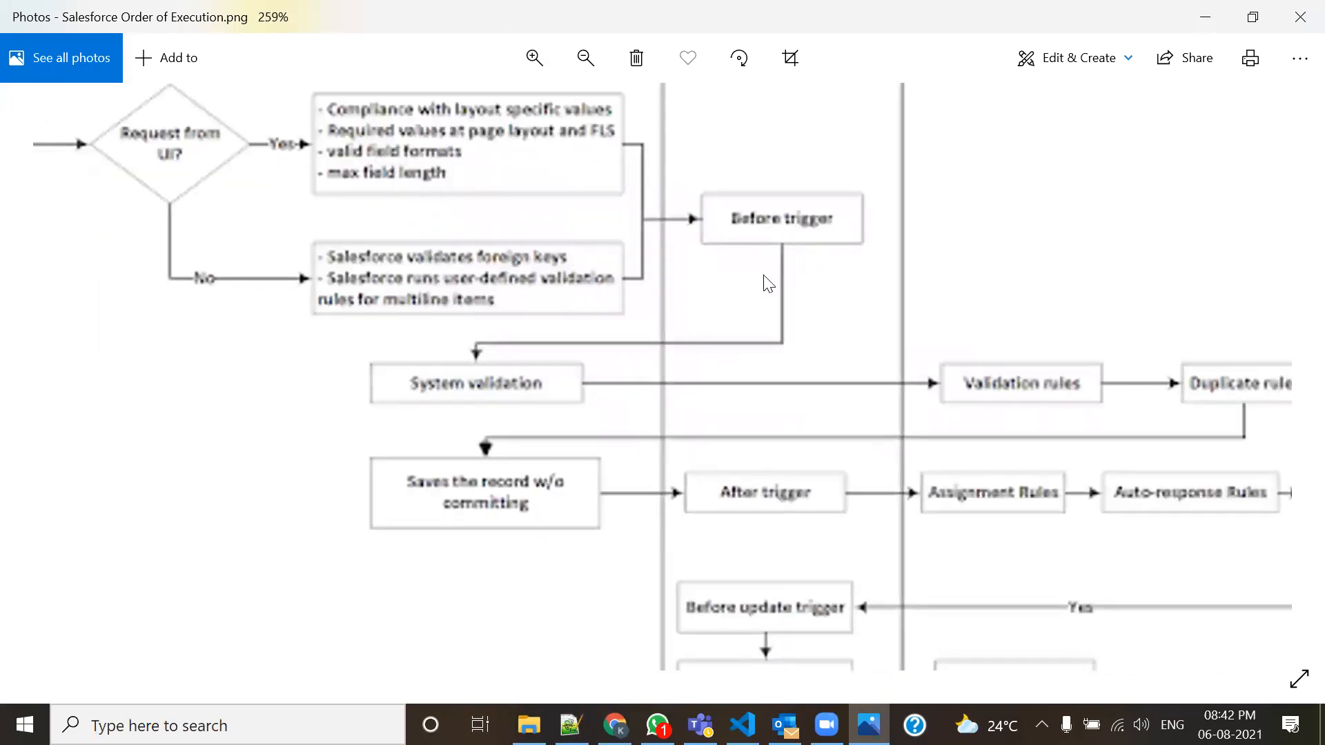
{"action": "scroll", "coordinate": [669, 367], "scroll_direction": "down", "scroll_amount": 1}
{"action": "scroll", "coordinate": [668, 361], "scroll_direction": "down", "scroll_amount": 2}
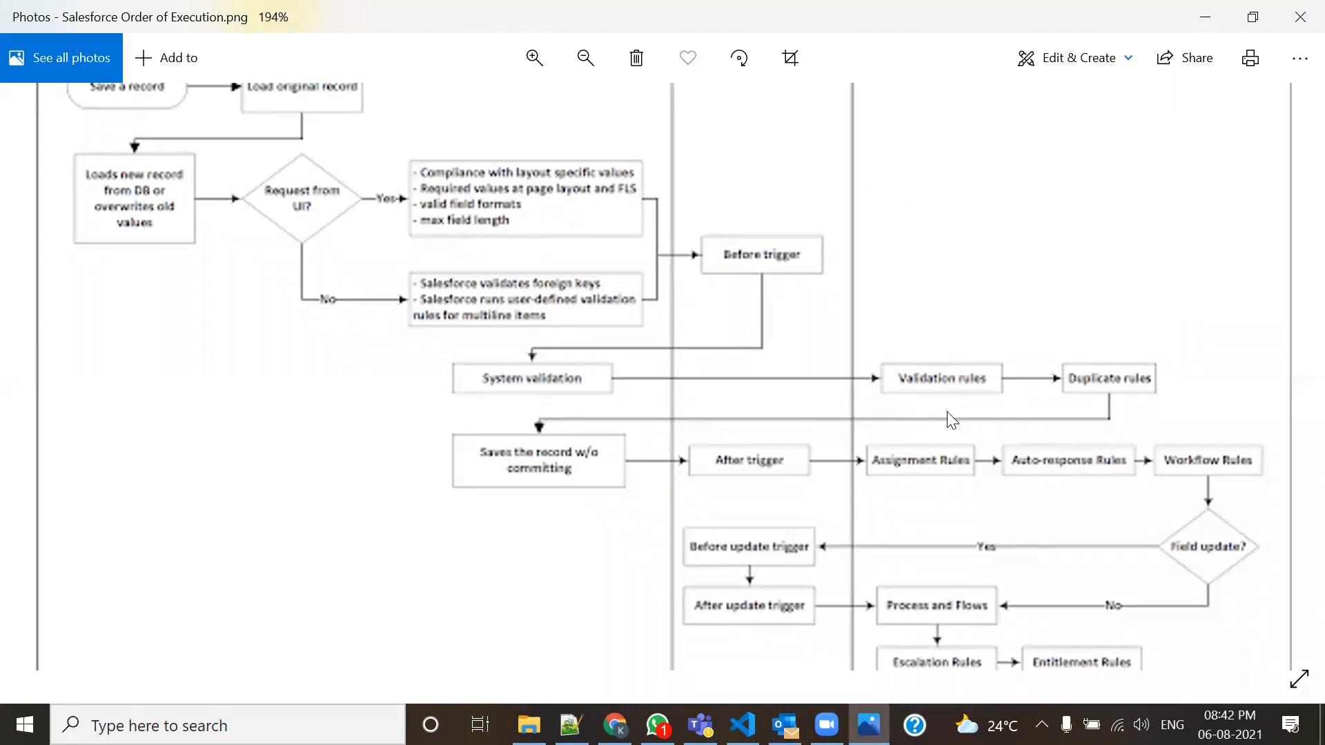
{"action": "scroll", "coordinate": [774, 475], "scroll_direction": "down", "scroll_amount": 1}
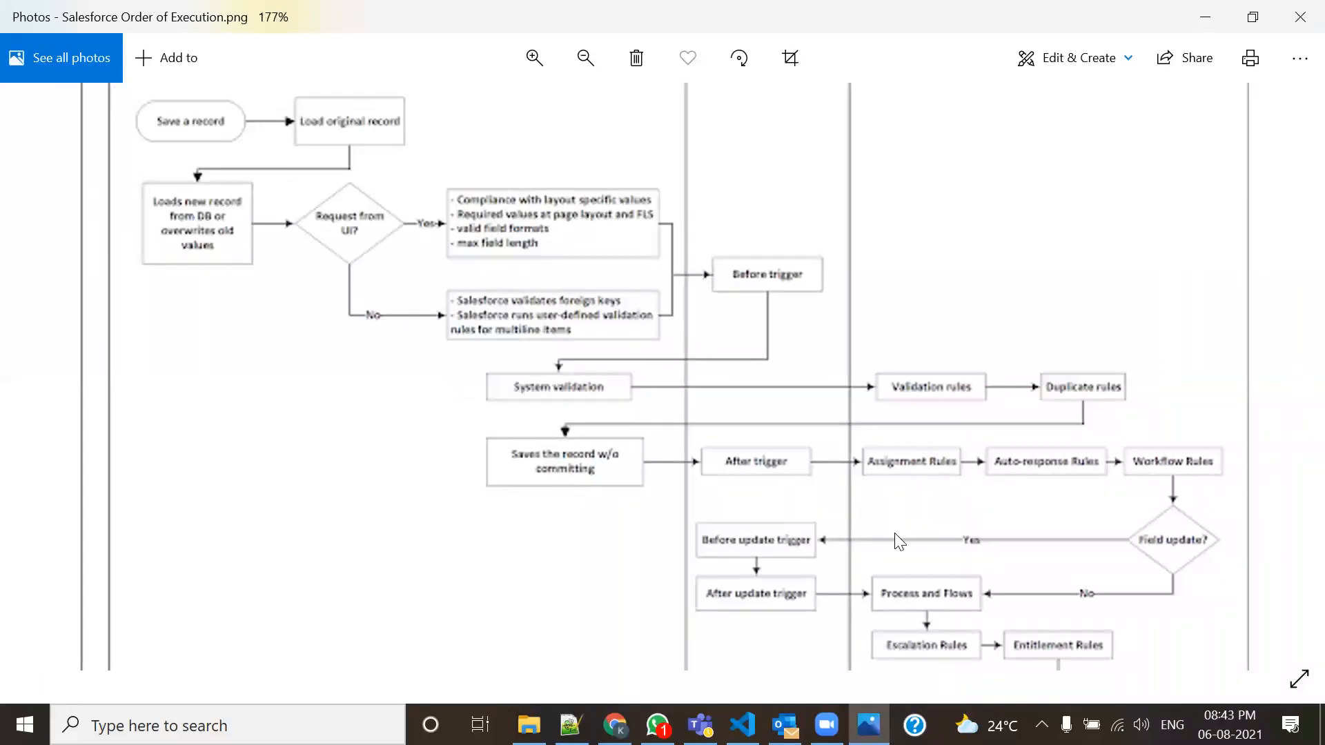
{"action": "scroll", "coordinate": [899, 541], "scroll_direction": "down", "scroll_amount": 1}
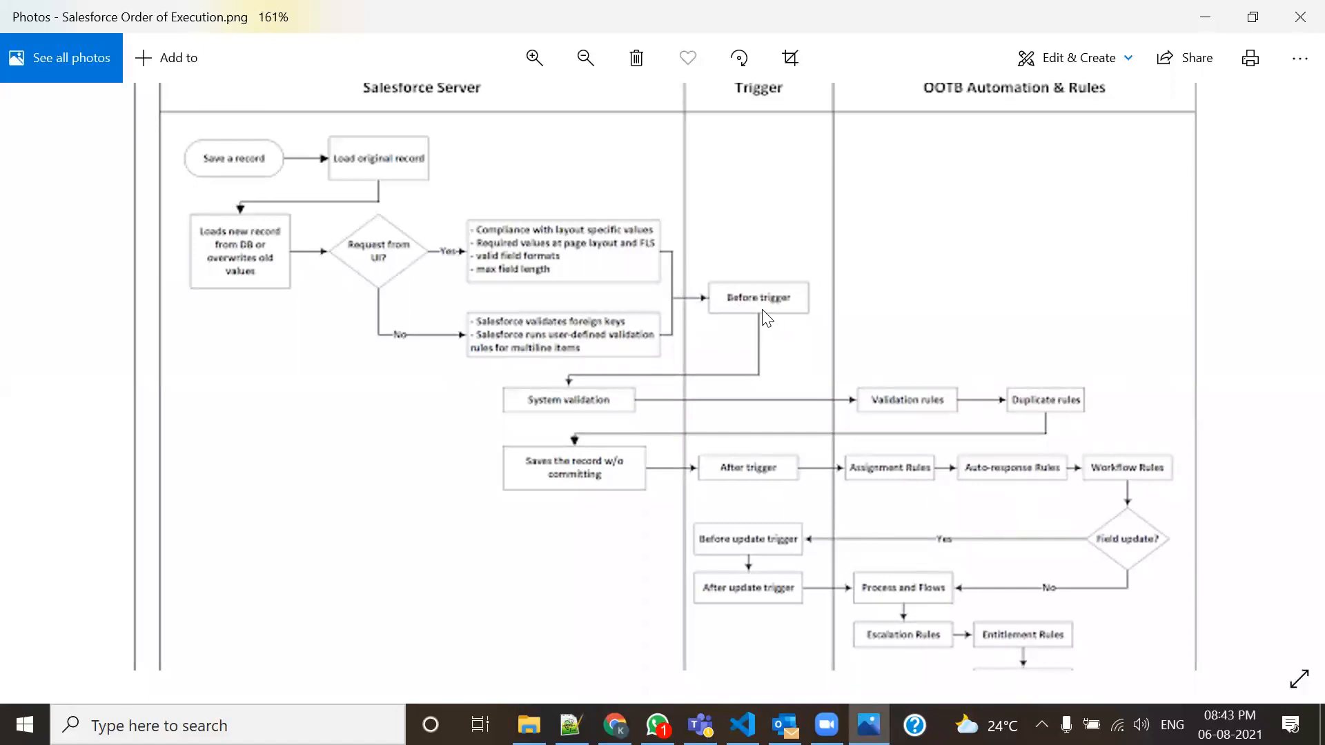
Cancel deleting the image, close Photos, and bring the 105-Admin.txt notes forward.
{"action": "left_click", "coordinate": [636, 59]}
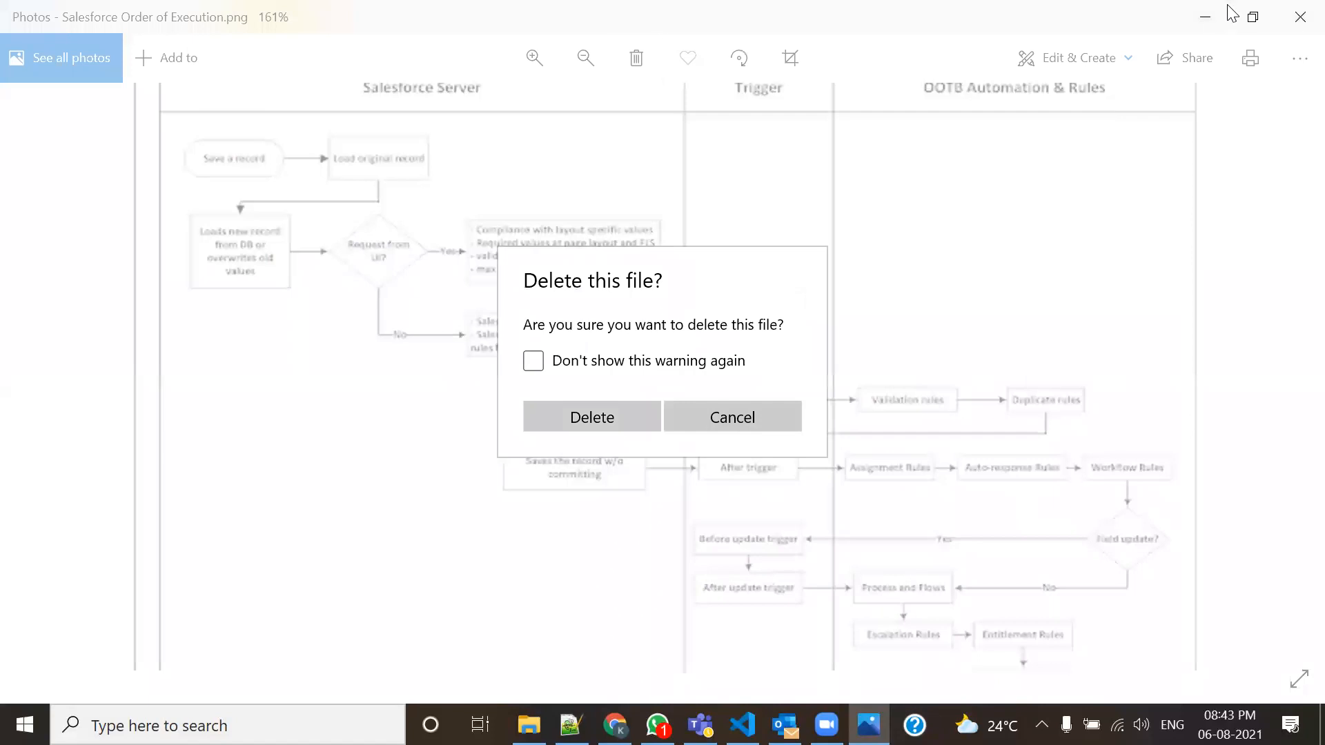
{"action": "left_click", "coordinate": [1033, 298]}
{"action": "left_click", "coordinate": [1298, 10]}
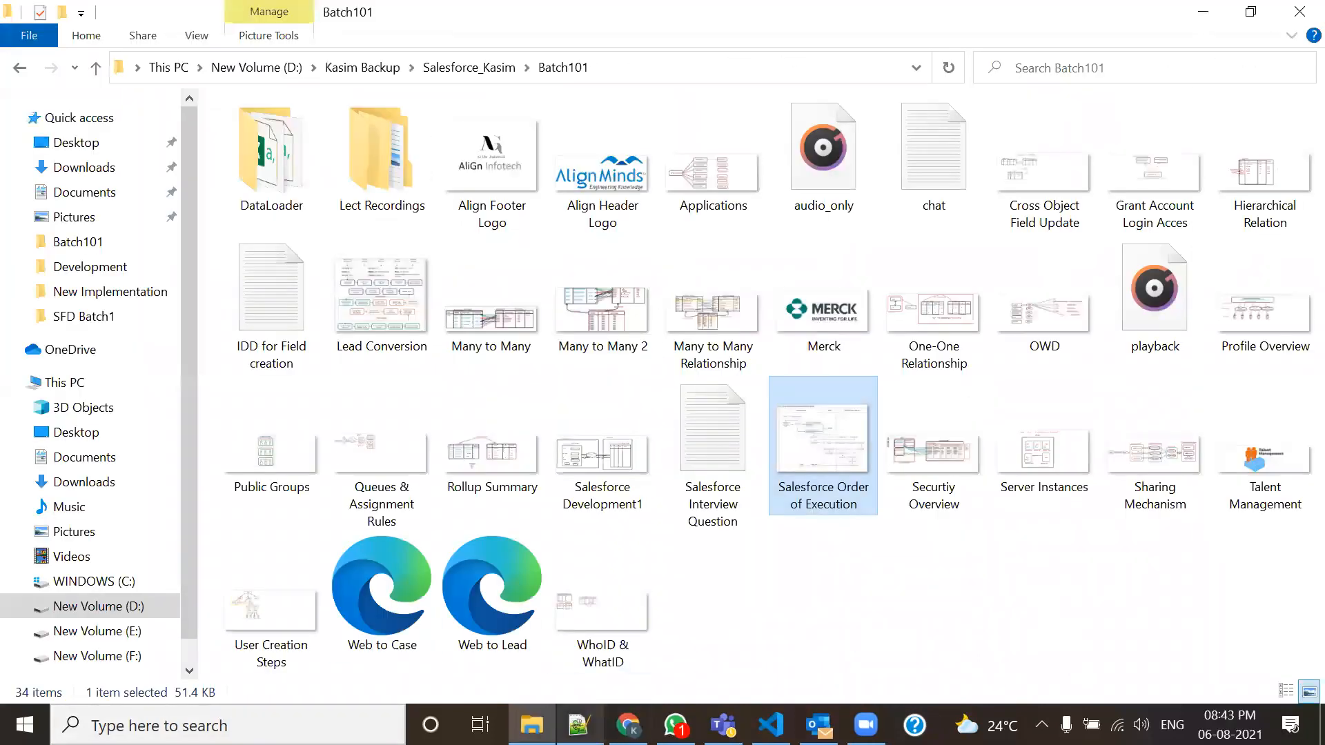
{"action": "left_click", "coordinate": [578, 724]}
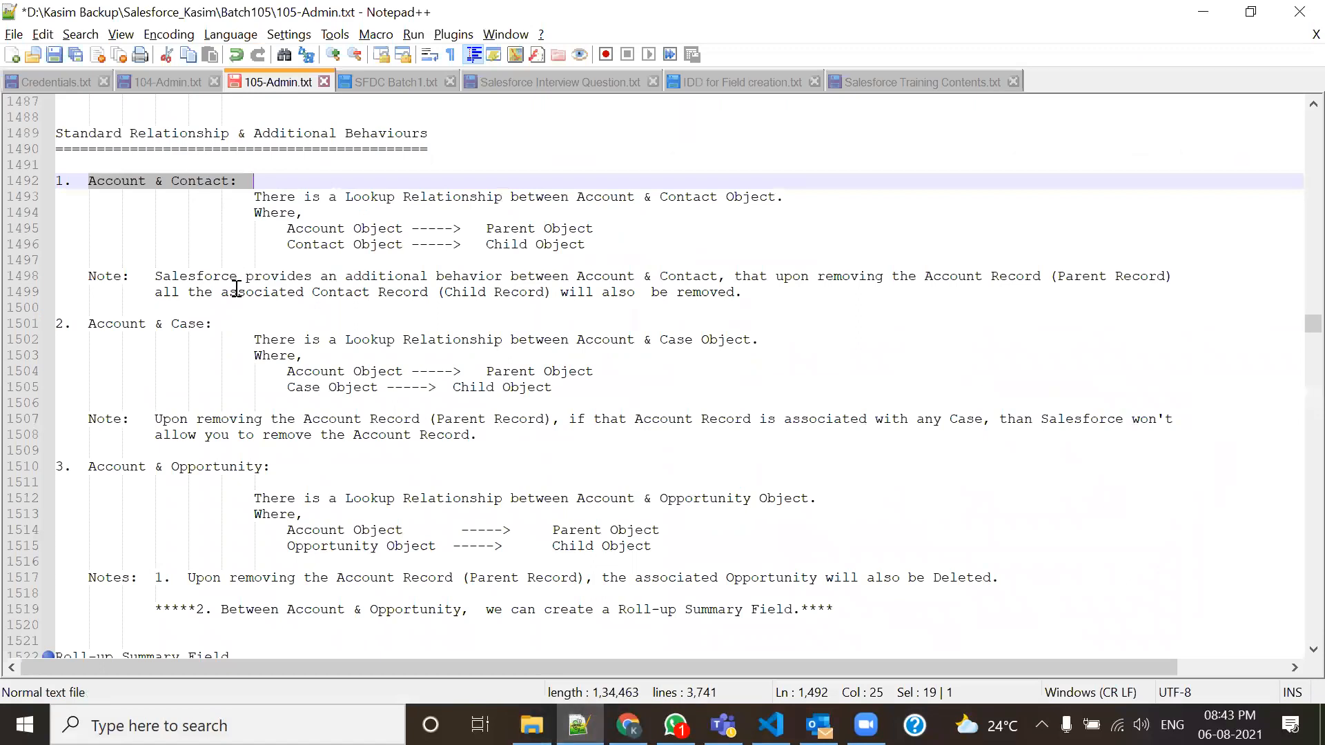
Highlight the 'Account & Contact:' heading in 105-Admin.txt, then bring back the Salesforce Accounts Home page.
{"action": "left_click", "coordinate": [89, 231]}
{"action": "left_click_drag", "start_coordinate": [75, 184], "coordinate": [239, 183]}
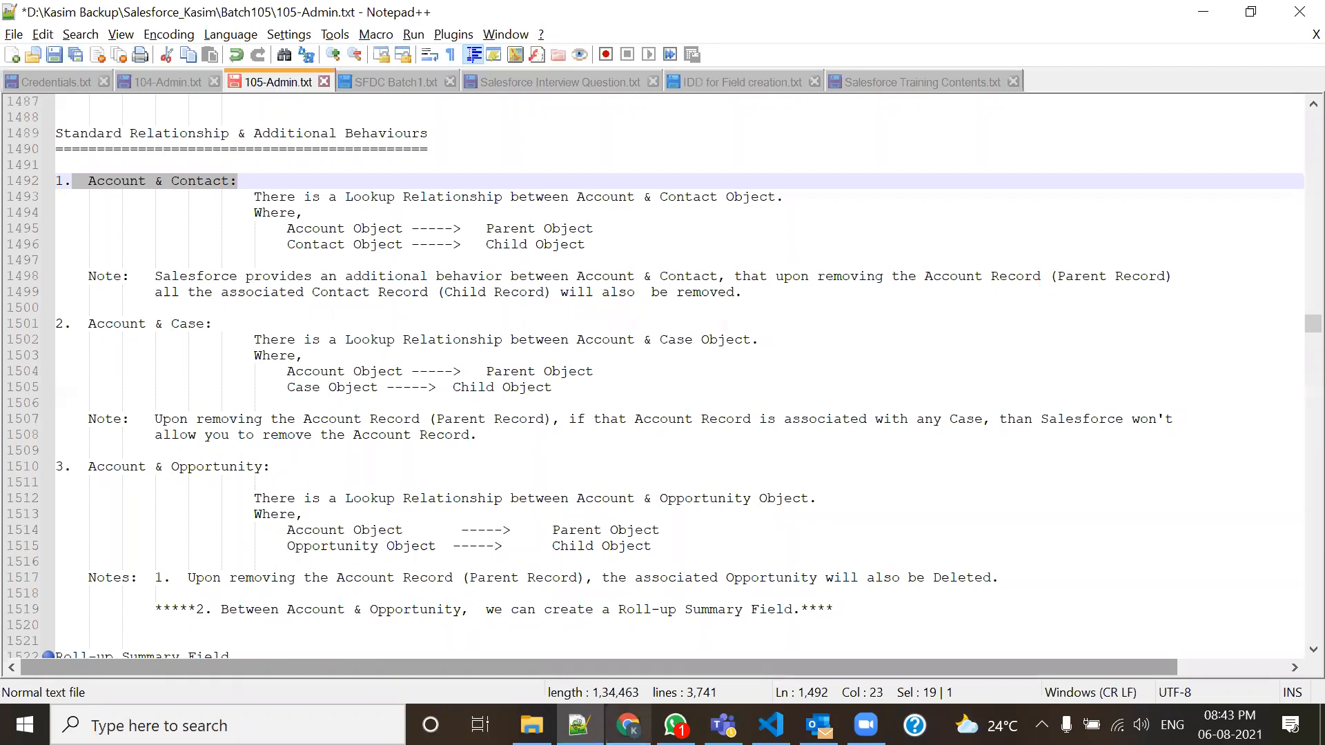
{"action": "left_click", "coordinate": [675, 725]}
{"action": "left_click", "coordinate": [628, 724]}
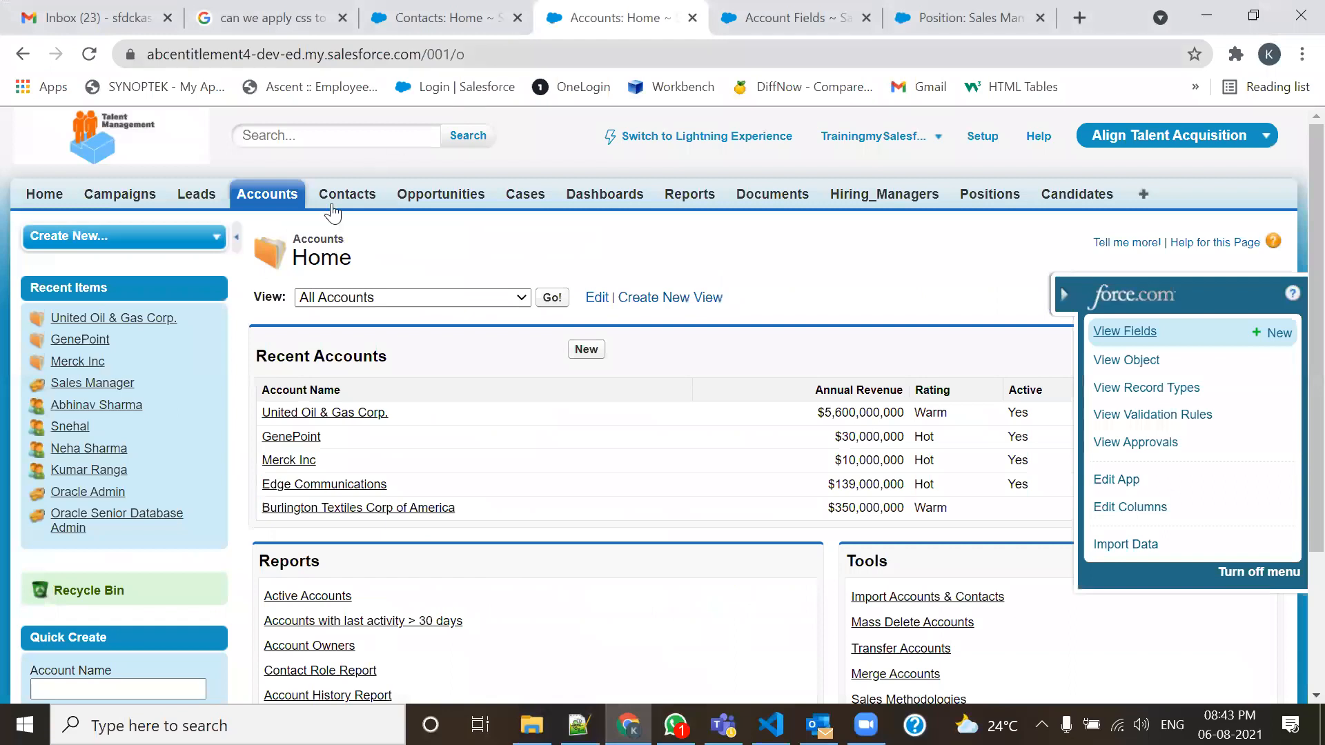
Collapse the force.com quick-access menu and sketch a red 'contact' box over the accounts table.
{"action": "left_click", "coordinate": [1063, 299]}
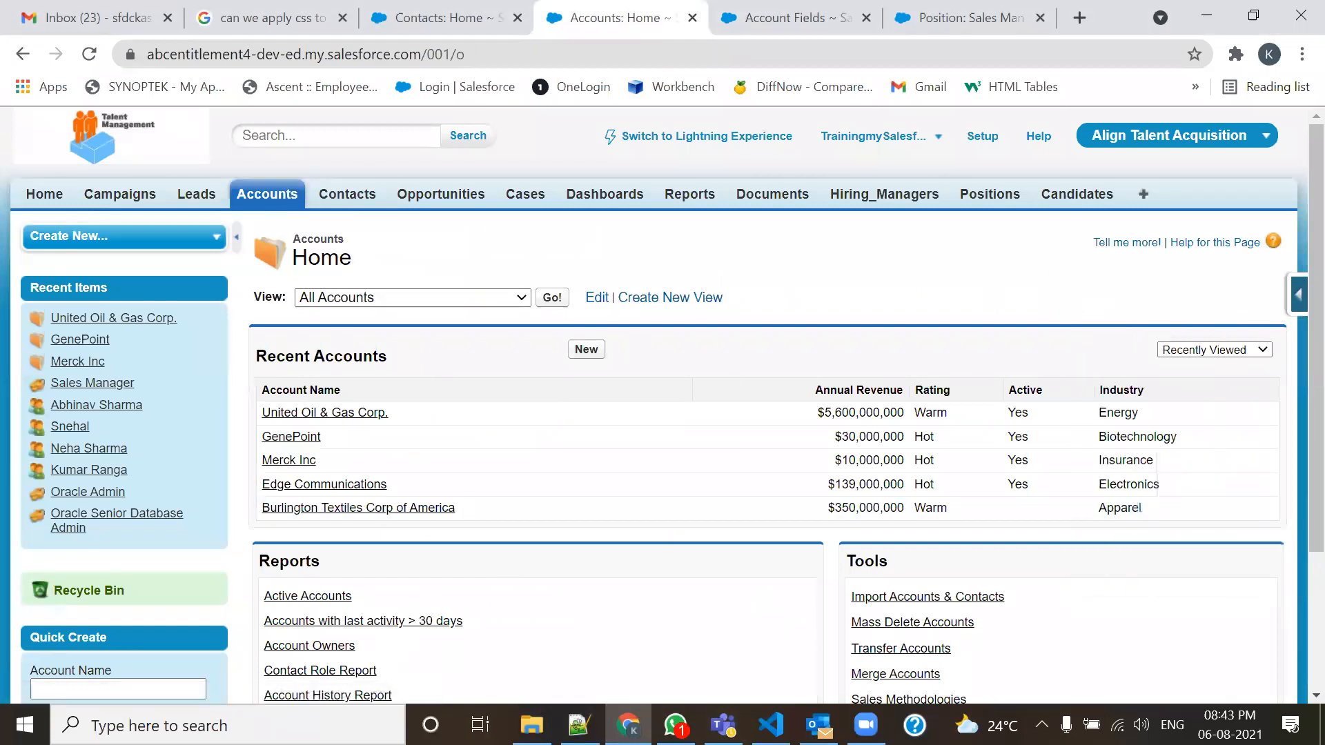
{"action": "mouse_move", "coordinate": [528, 378]}
{"action": "left_mouse_down"}
{"action": "mouse_move", "coordinate": [524, 540]}
{"action": "mouse_move", "coordinate": [682, 528]}
{"action": "mouse_move", "coordinate": [675, 378]}
{"action": "mouse_move", "coordinate": [588, 379]}
{"action": "mouse_move", "coordinate": [533, 402]}
{"action": "mouse_move", "coordinate": [666, 402]}
{"action": "left_mouse_up"}
{"action": "mouse_move", "coordinate": [582, 387]}
{"action": "left_mouse_down"}
{"action": "mouse_move", "coordinate": [568, 390]}
{"action": "mouse_move", "coordinate": [645, 403]}
{"action": "mouse_move", "coordinate": [659, 360]}
{"action": "mouse_move", "coordinate": [649, 406]}
{"action": "mouse_move", "coordinate": [667, 388]}
{"action": "left_mouse_up"}
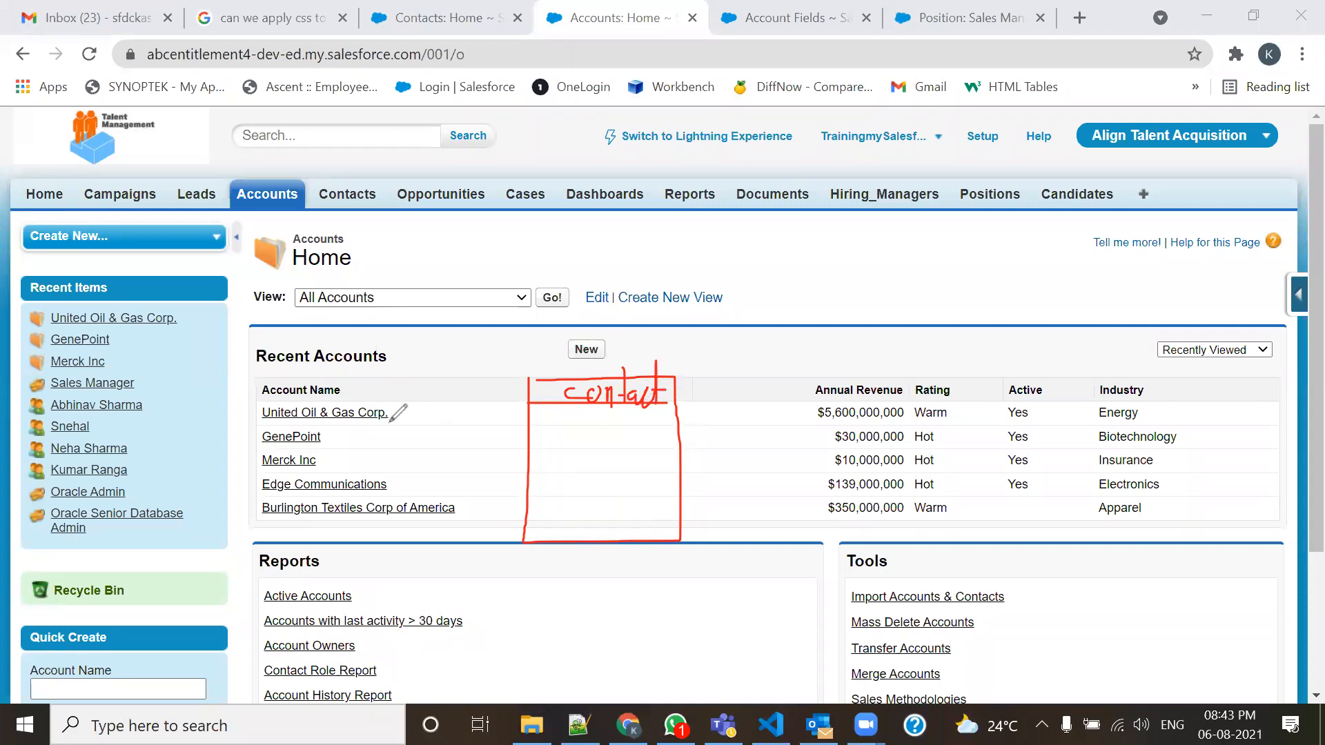
Sketch sample contact counts, an arrow from Account Name to the box, and mark Opportunities.
{"action": "left_click_drag", "start_coordinate": [577, 422], "coordinate": [590, 419]}
{"action": "mouse_move", "coordinate": [596, 414]}
{"action": "left_mouse_down"}
{"action": "mouse_move", "coordinate": [594, 439]}
{"action": "mouse_move", "coordinate": [584, 423]}
{"action": "mouse_move", "coordinate": [594, 447]}
{"action": "mouse_move", "coordinate": [563, 468]}
{"action": "mouse_move", "coordinate": [580, 469]}
{"action": "mouse_move", "coordinate": [567, 493]}
{"action": "mouse_move", "coordinate": [590, 538]}
{"action": "mouse_move", "coordinate": [737, 314]}
{"action": "left_mouse_up"}
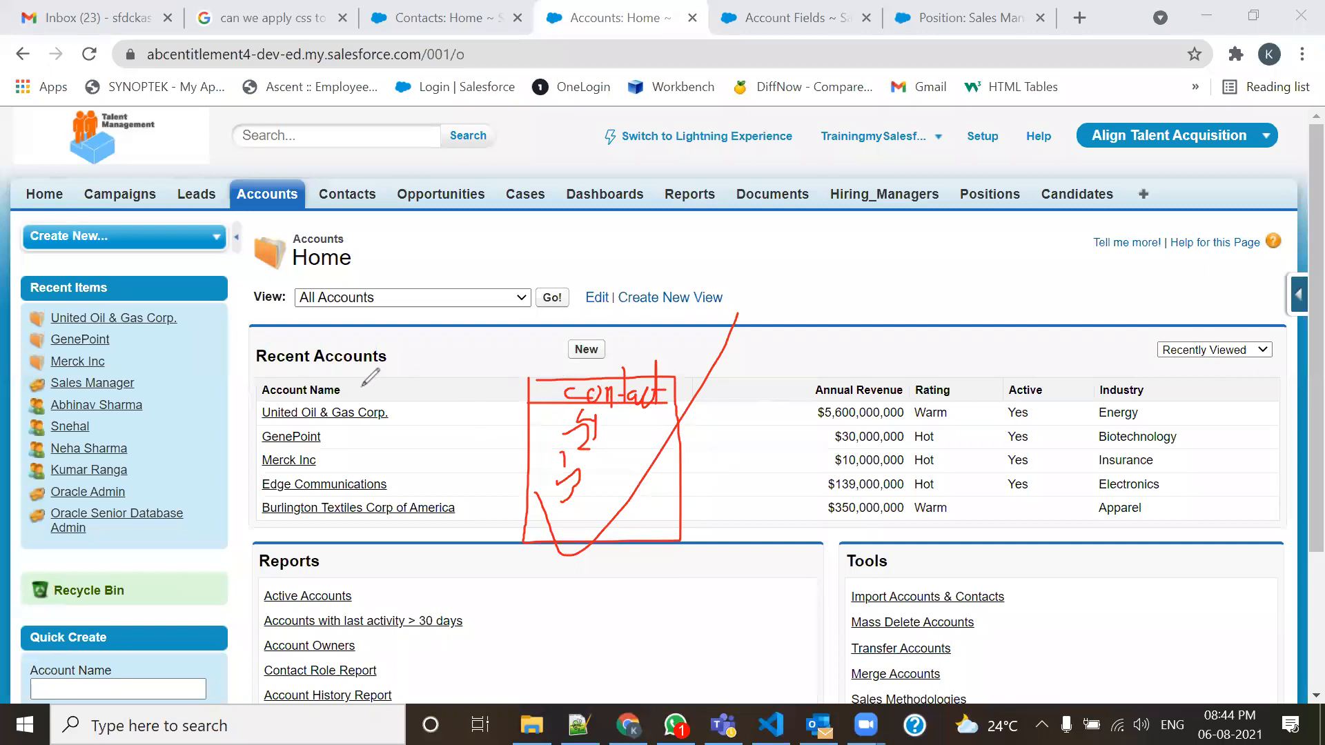
{"action": "mouse_move", "coordinate": [325, 390]}
{"action": "left_mouse_down"}
{"action": "mouse_move", "coordinate": [592, 338]}
{"action": "mouse_move", "coordinate": [590, 380]}
{"action": "left_mouse_up"}
{"action": "left_click_drag", "start_coordinate": [625, 312], "coordinate": [593, 379]}
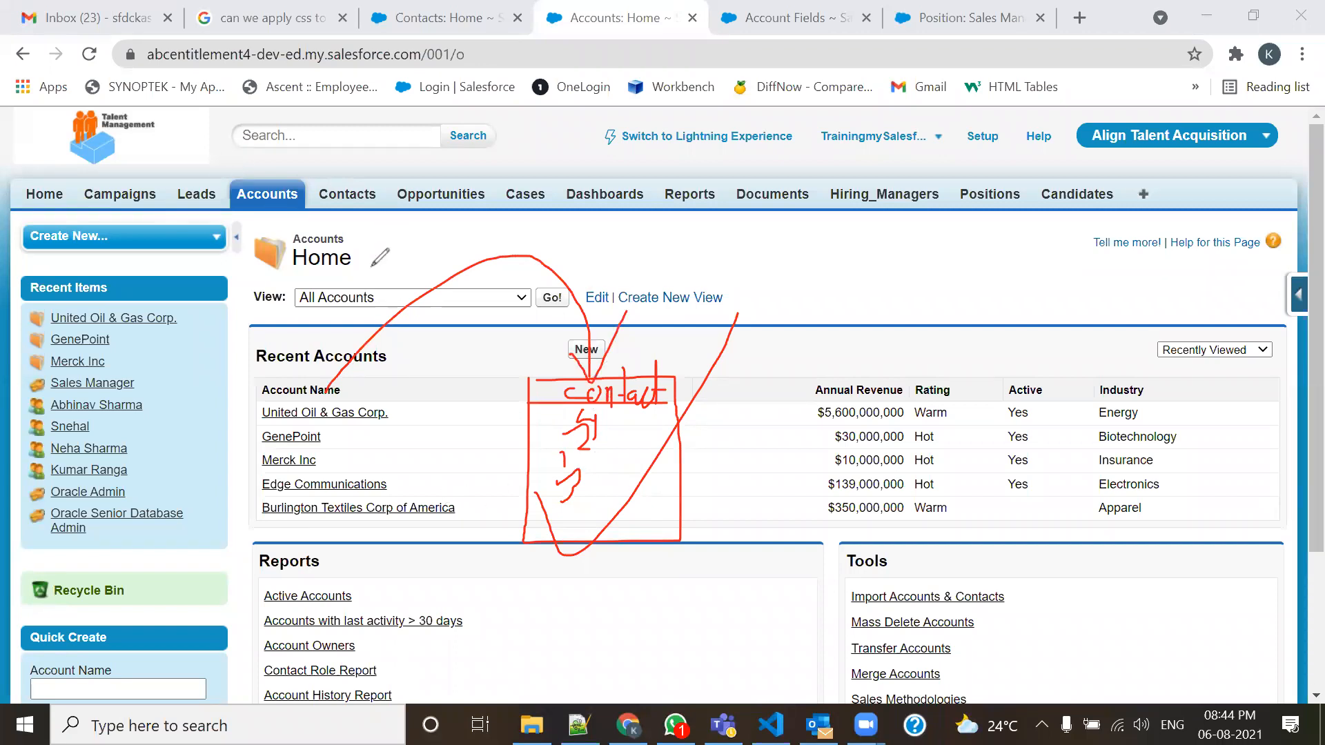
{"action": "left_click_drag", "start_coordinate": [379, 211], "coordinate": [536, 212]}
Erase all the red annotation sketches from the Salesforce screen.
{"action": "left_click", "coordinate": [733, 179]}
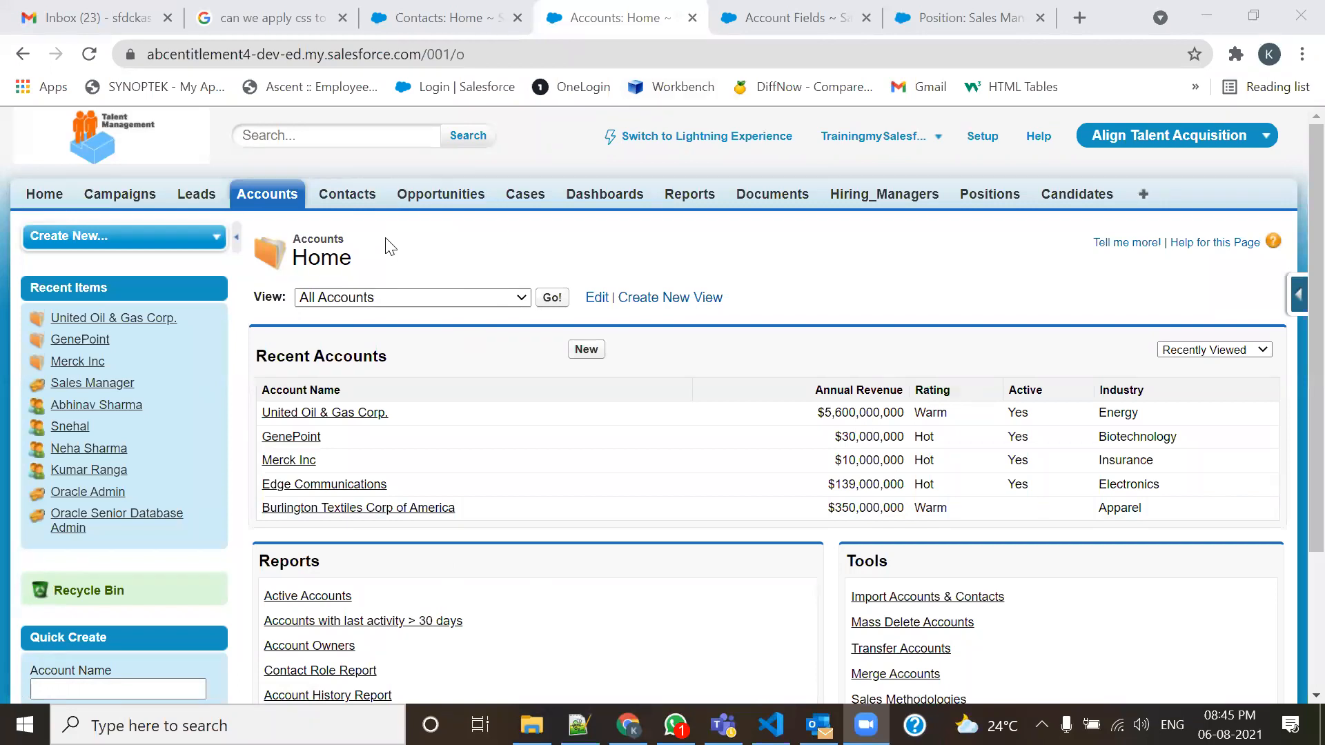
Start a new Roll-Up Summary custom field on Account from the quick-access menu.
{"action": "left_click", "coordinate": [1293, 301]}
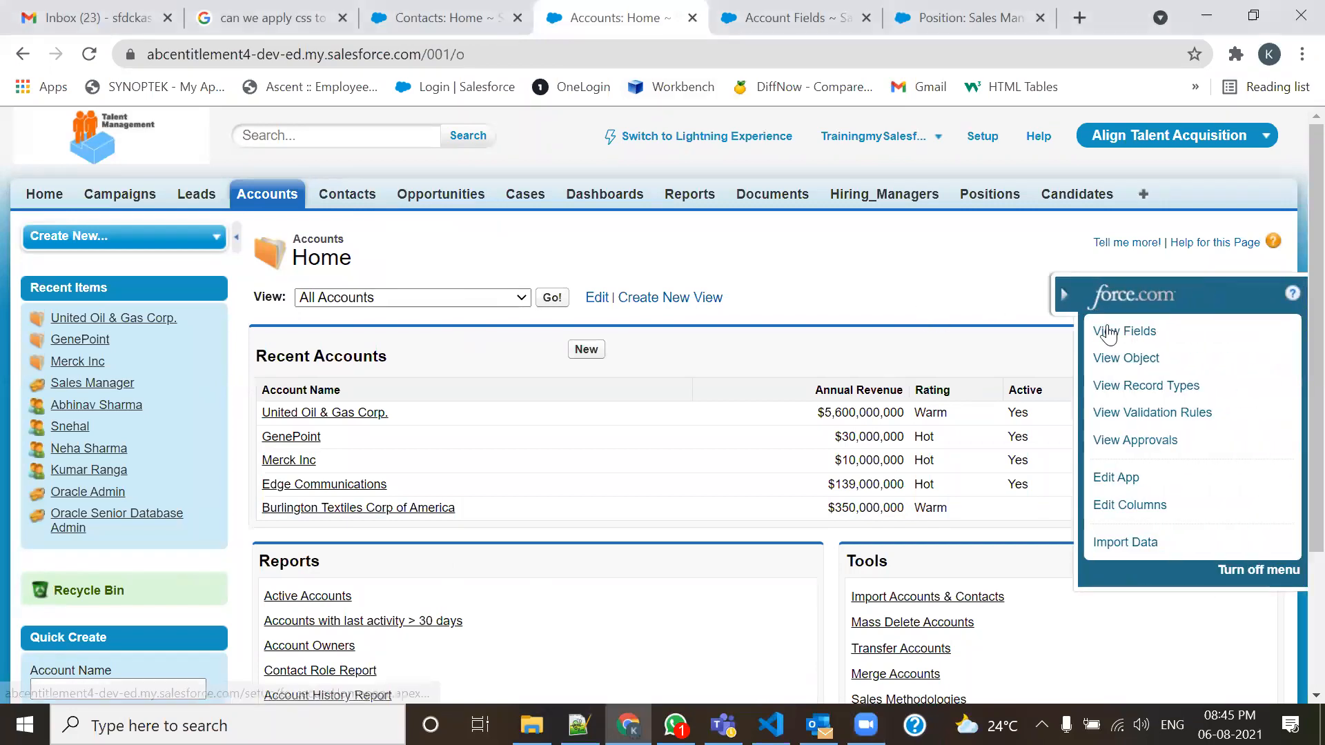
{"action": "mouse_move", "coordinate": [1131, 334]}
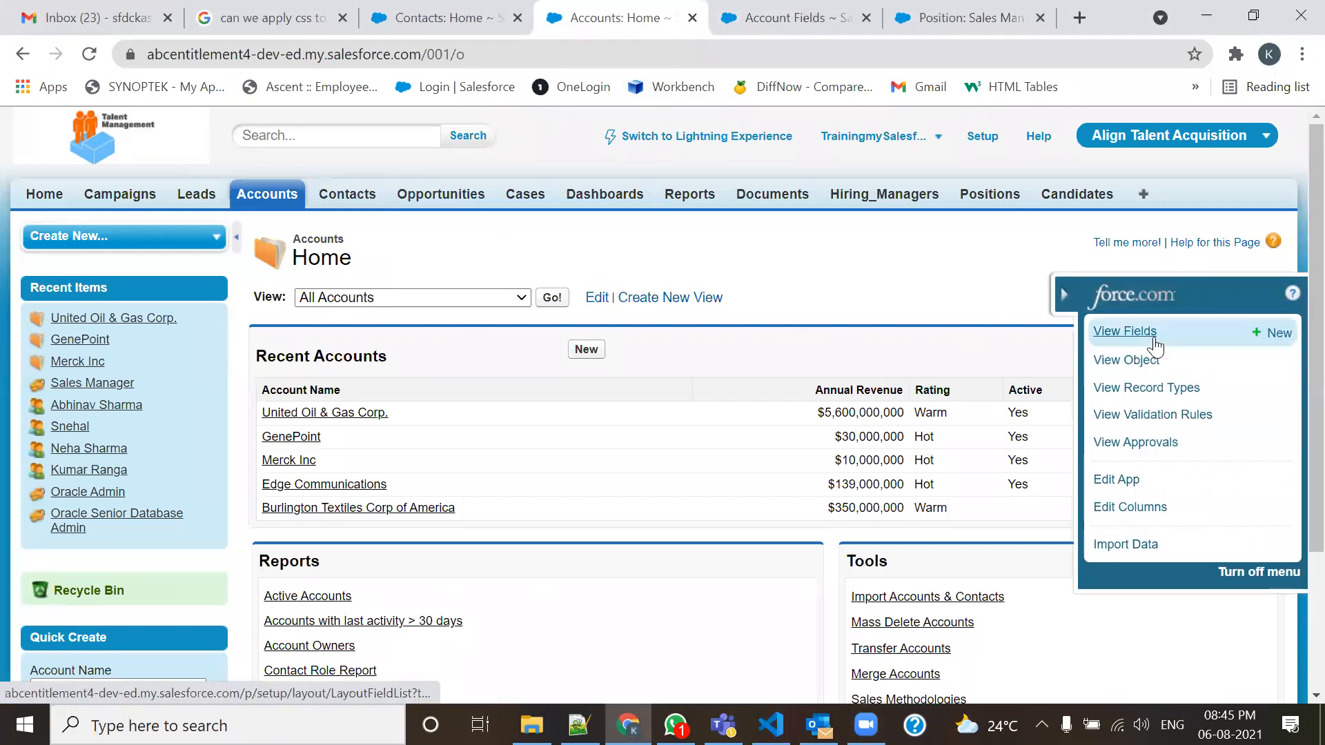
{"action": "left_click", "coordinate": [1273, 334]}
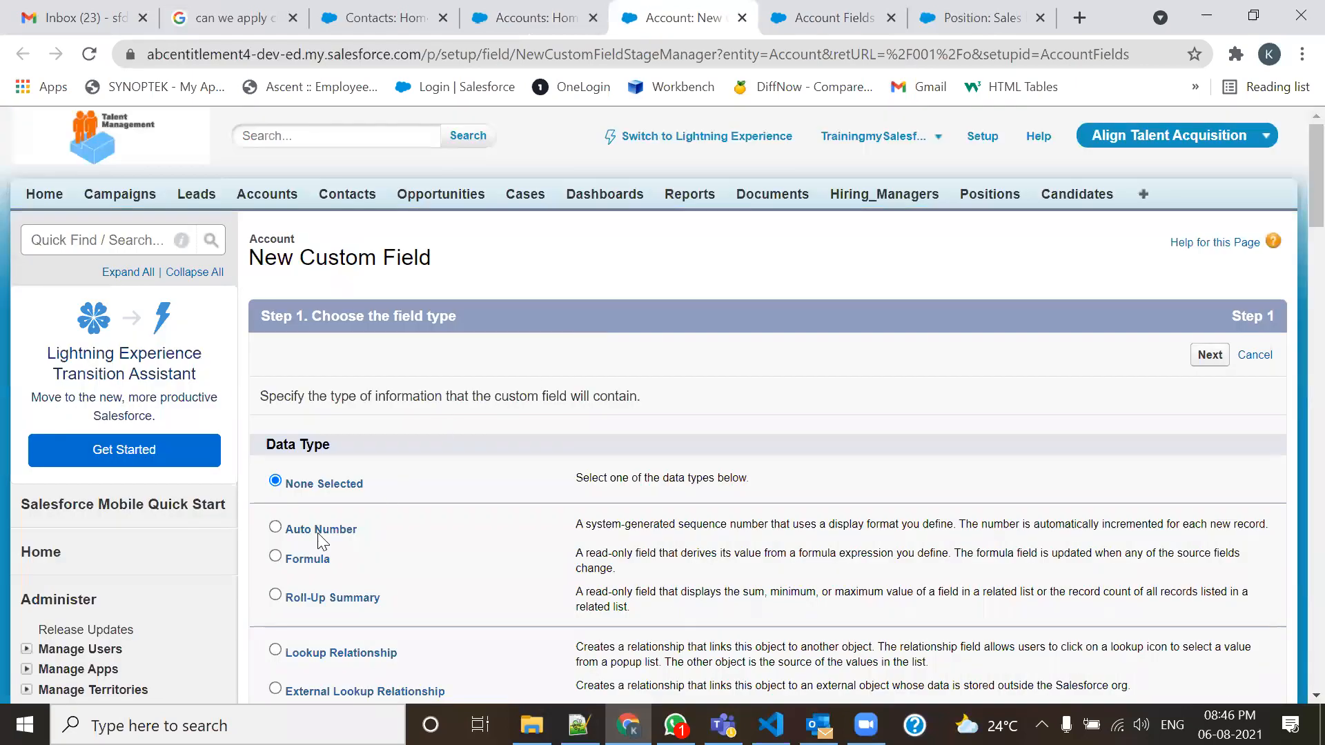
{"action": "scroll", "coordinate": [283, 414], "scroll_direction": "down", "scroll_amount": 3}
{"action": "left_click", "coordinate": [289, 390]}
{"action": "left_click", "coordinate": [1209, 147]}
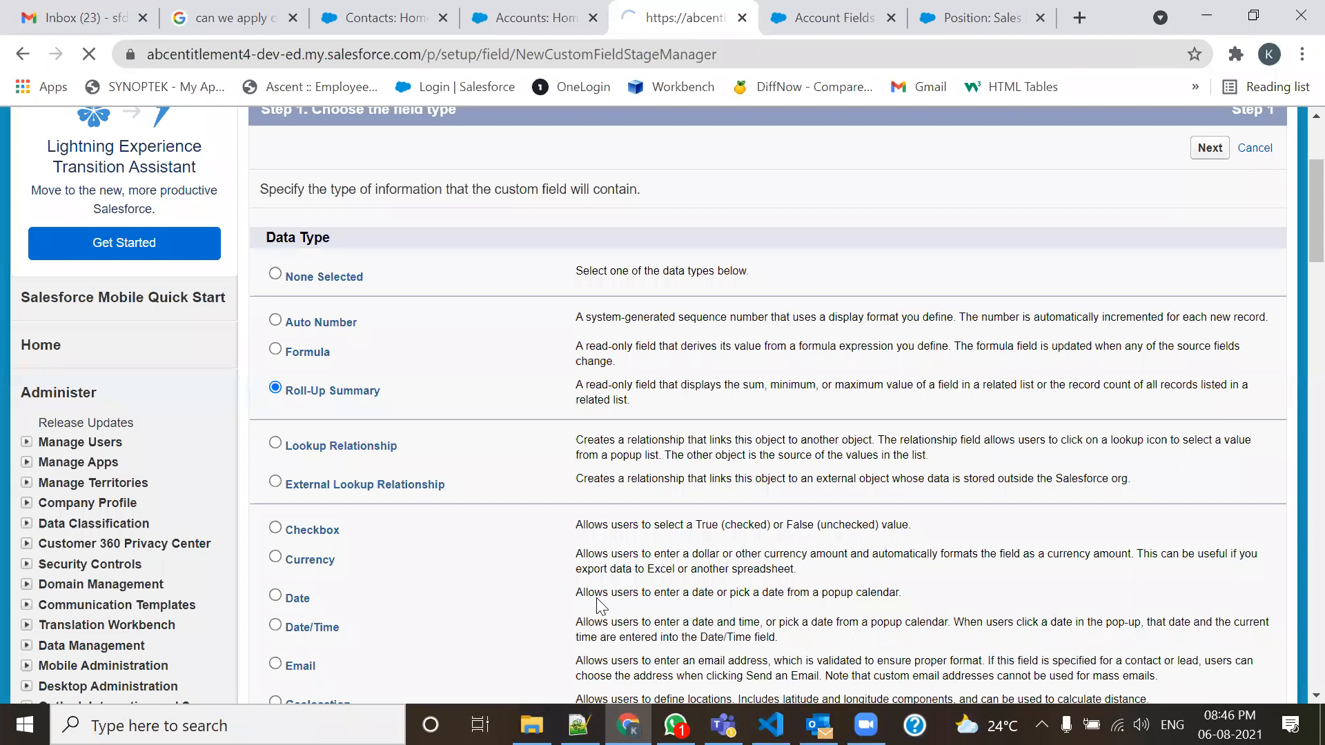
Label the field 'sddfdsfa', check the summarizable objects at step 3, then go to Contacts.
{"action": "left_click", "coordinate": [514, 399]}
{"action": "type", "text": "sddfdsfa"}
{"action": "key", "text": "Tab"}
{"action": "left_click", "coordinate": [1210, 355]}
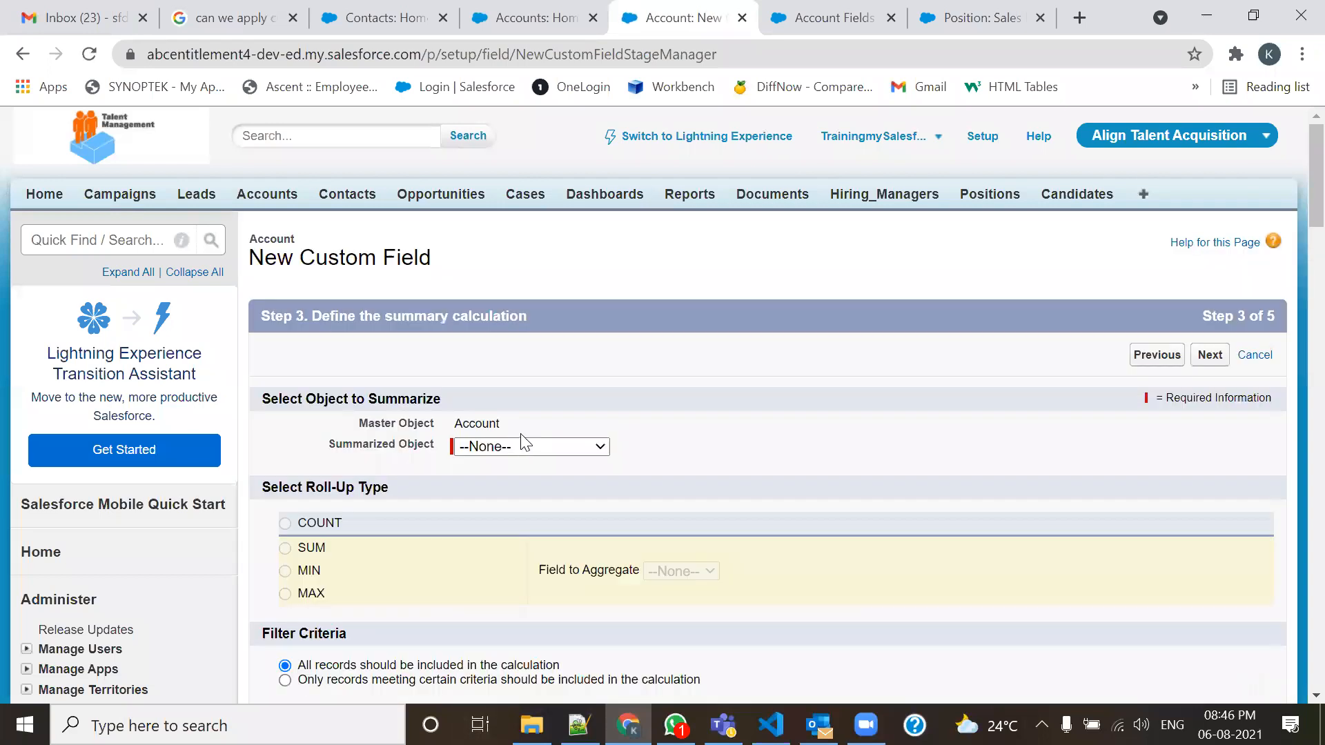
{"action": "left_click", "coordinate": [535, 446]}
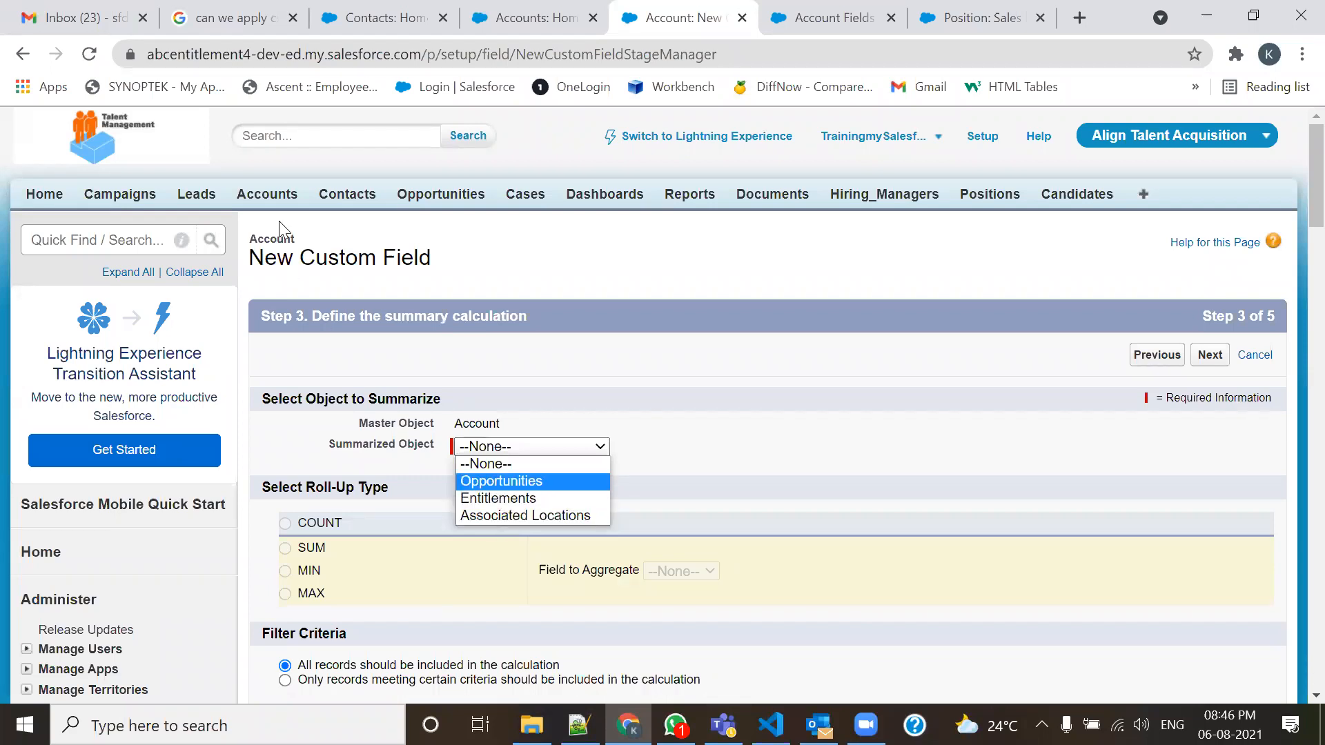
{"action": "left_click", "coordinate": [369, 195]}
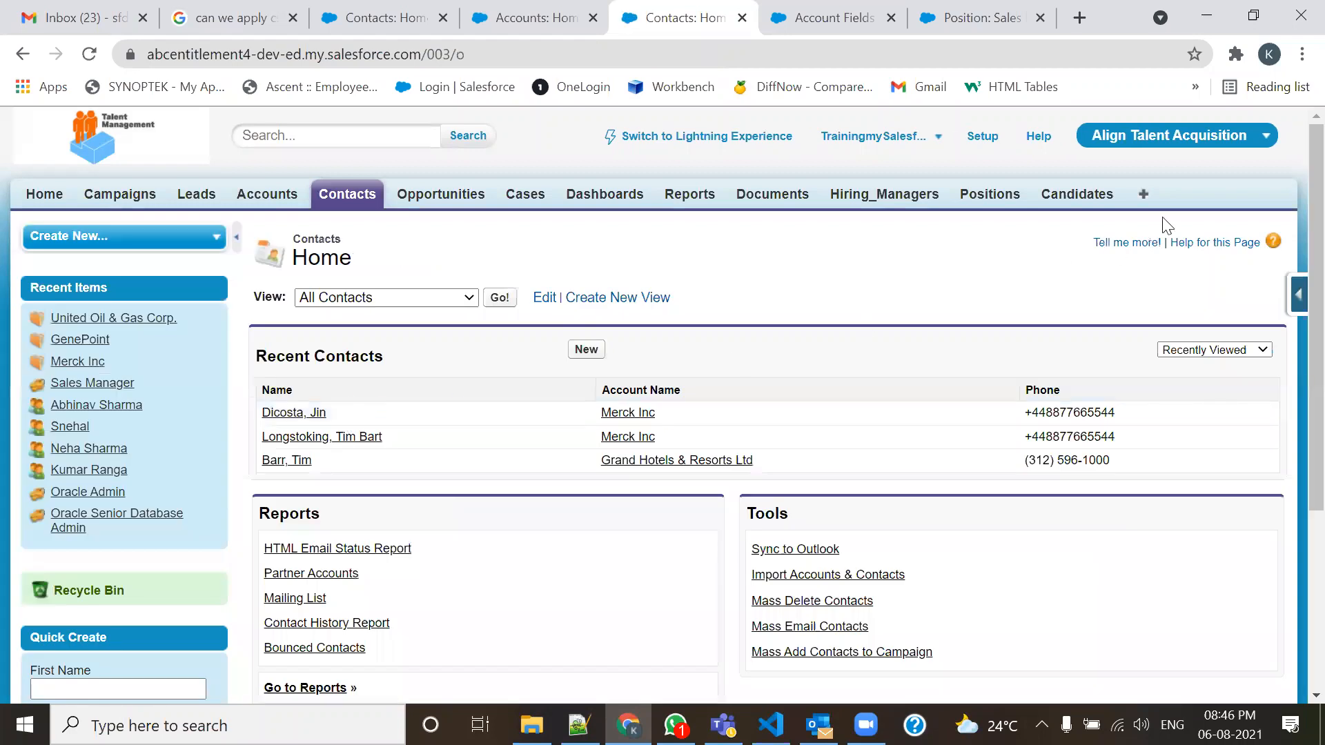
Start a new Roll-Up Summary custom field on Contact from the quick-access menu.
{"action": "left_click", "coordinate": [1296, 304]}
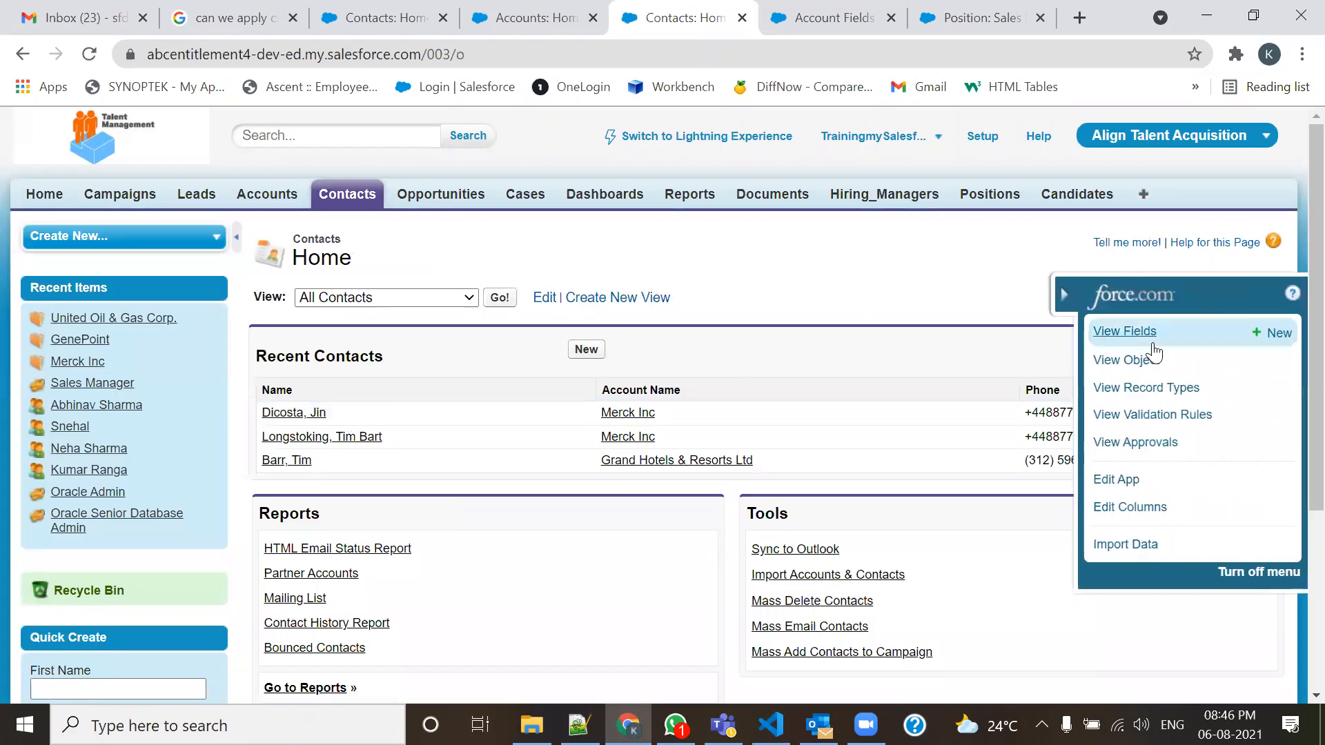
{"action": "left_click", "coordinate": [1268, 332]}
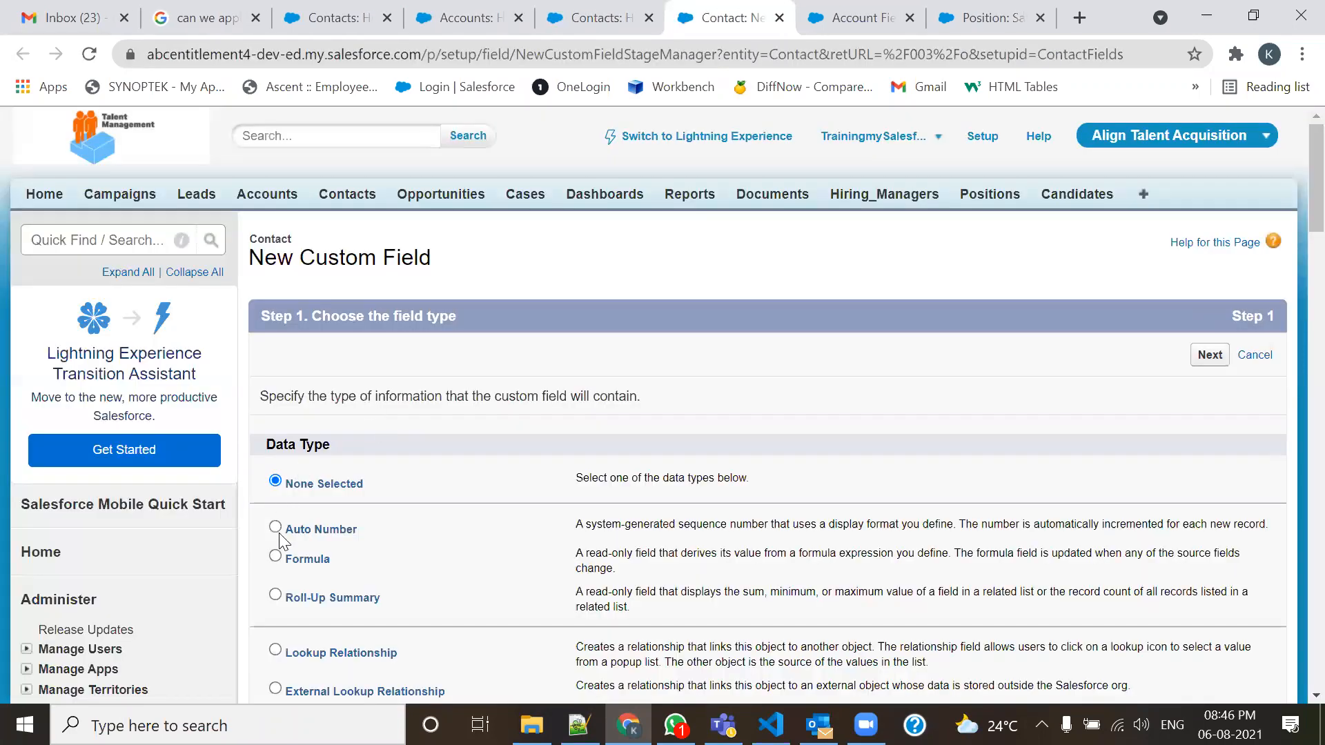
{"action": "scroll", "coordinate": [287, 535], "scroll_direction": "down", "scroll_amount": 4}
{"action": "left_click", "coordinate": [276, 285]}
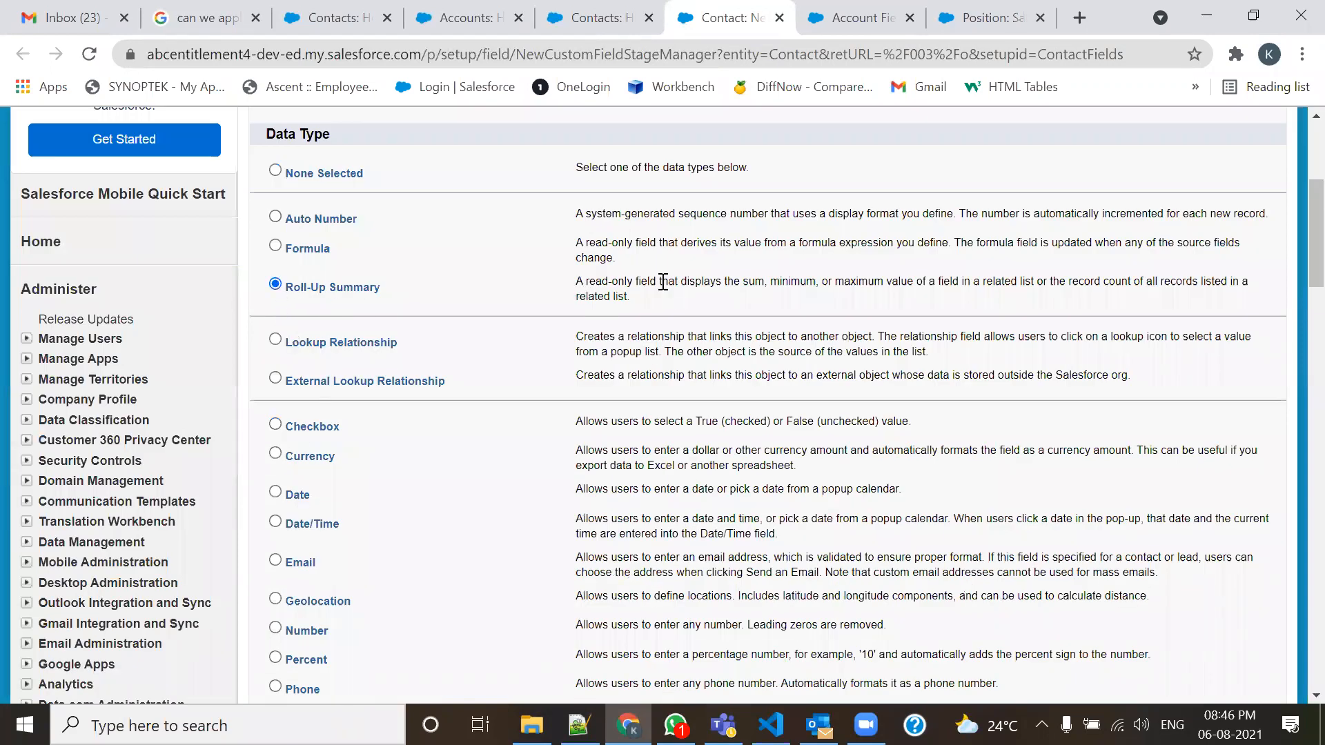
{"action": "scroll", "coordinate": [821, 304], "scroll_direction": "up", "scroll_amount": 4}
{"action": "left_click", "coordinate": [1205, 360]}
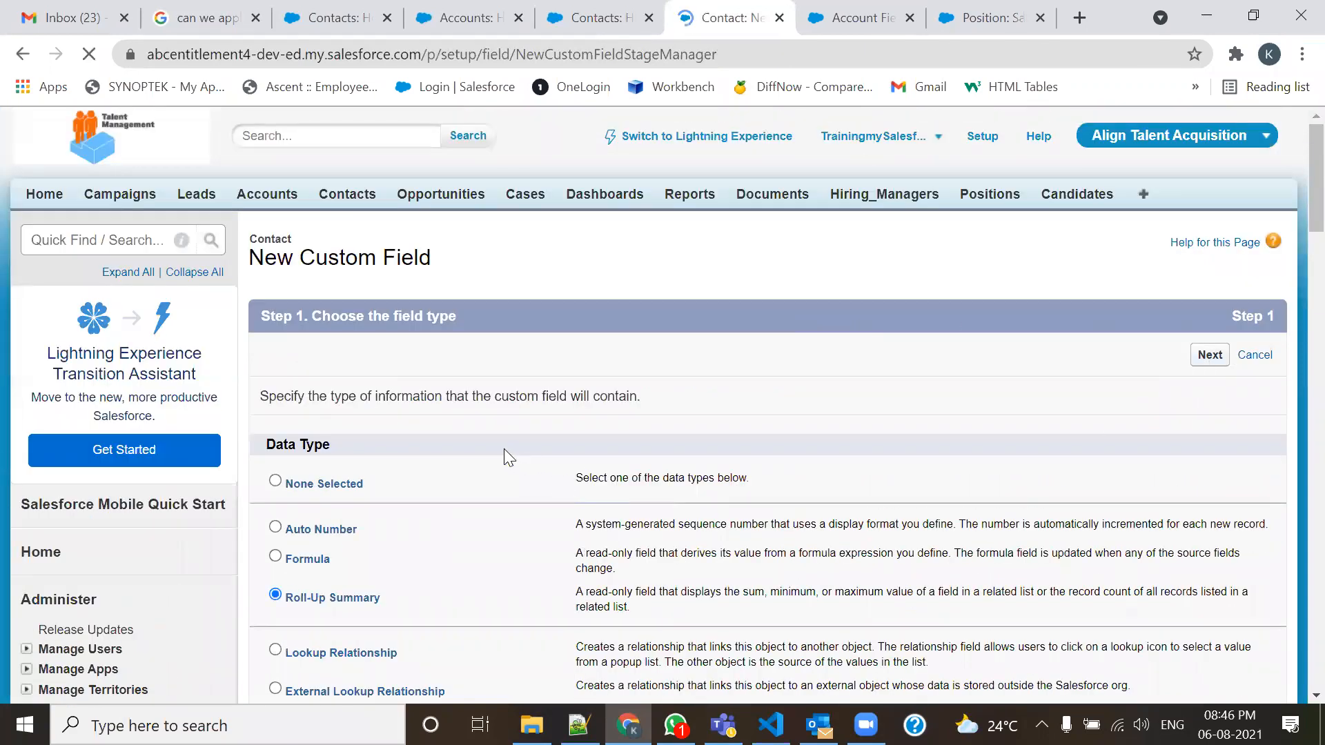
Label the Contact field 'sdfafa' and check the Summarized Object options at step 3.
{"action": "left_click", "coordinate": [541, 399]}
{"action": "type", "text": "sdfafa"}
{"action": "key", "text": "Tab"}
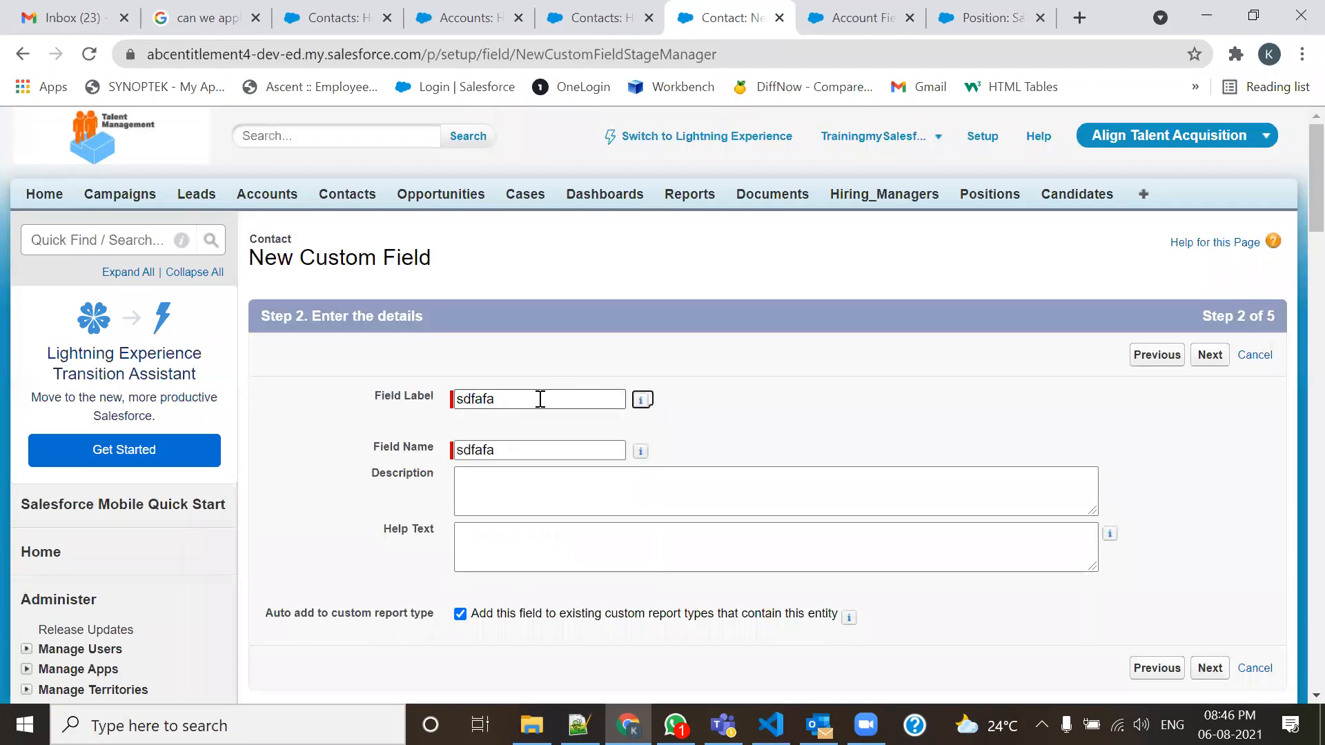
{"action": "left_click", "coordinate": [1210, 355]}
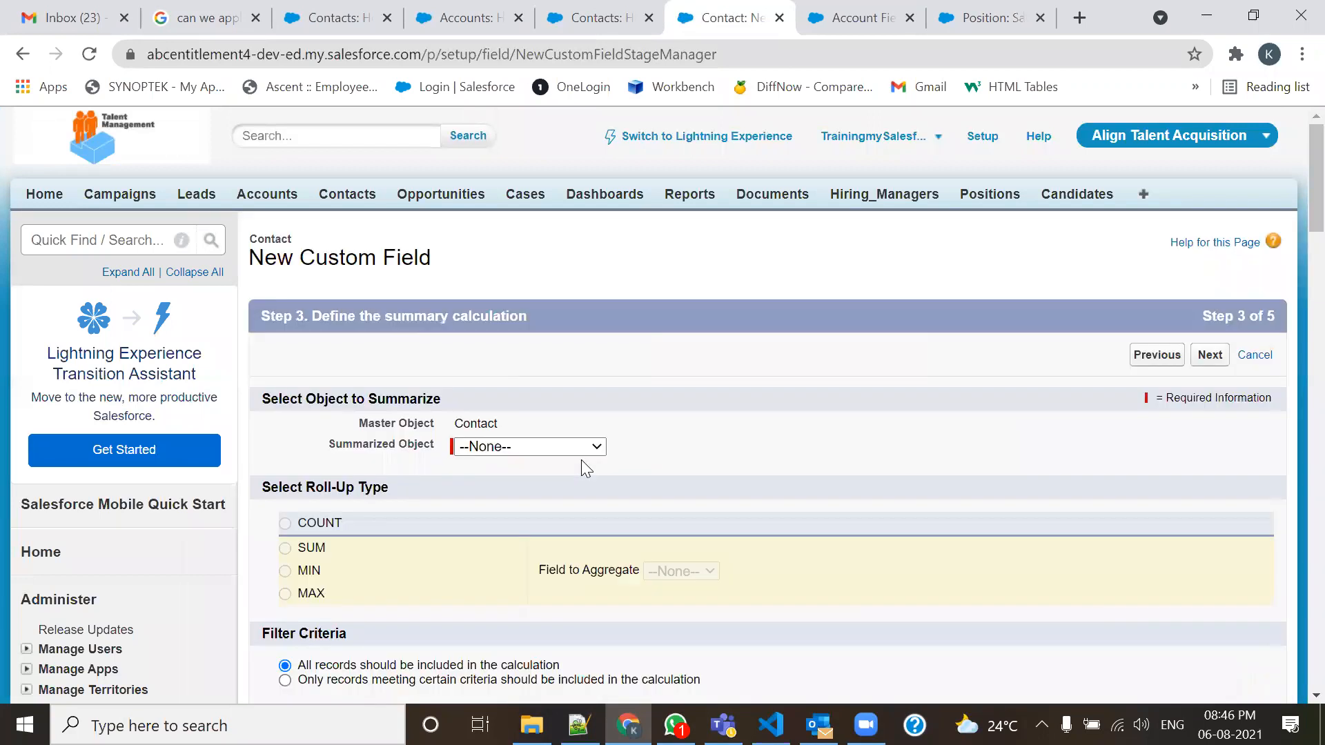
{"action": "scroll", "coordinate": [581, 459], "scroll_direction": "down", "scroll_amount": 1}
{"action": "left_click", "coordinate": [599, 343]}
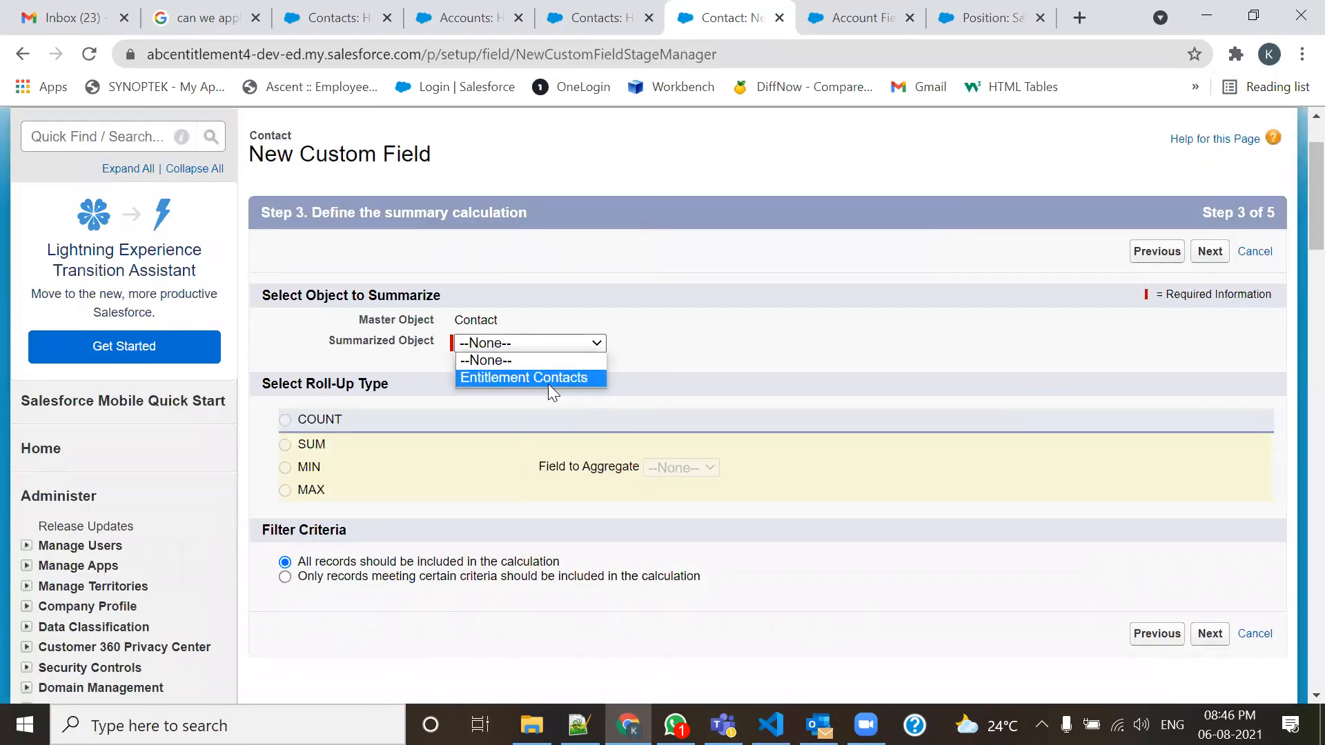
{"action": "scroll", "coordinate": [536, 388], "scroll_direction": "up", "scroll_amount": 1}
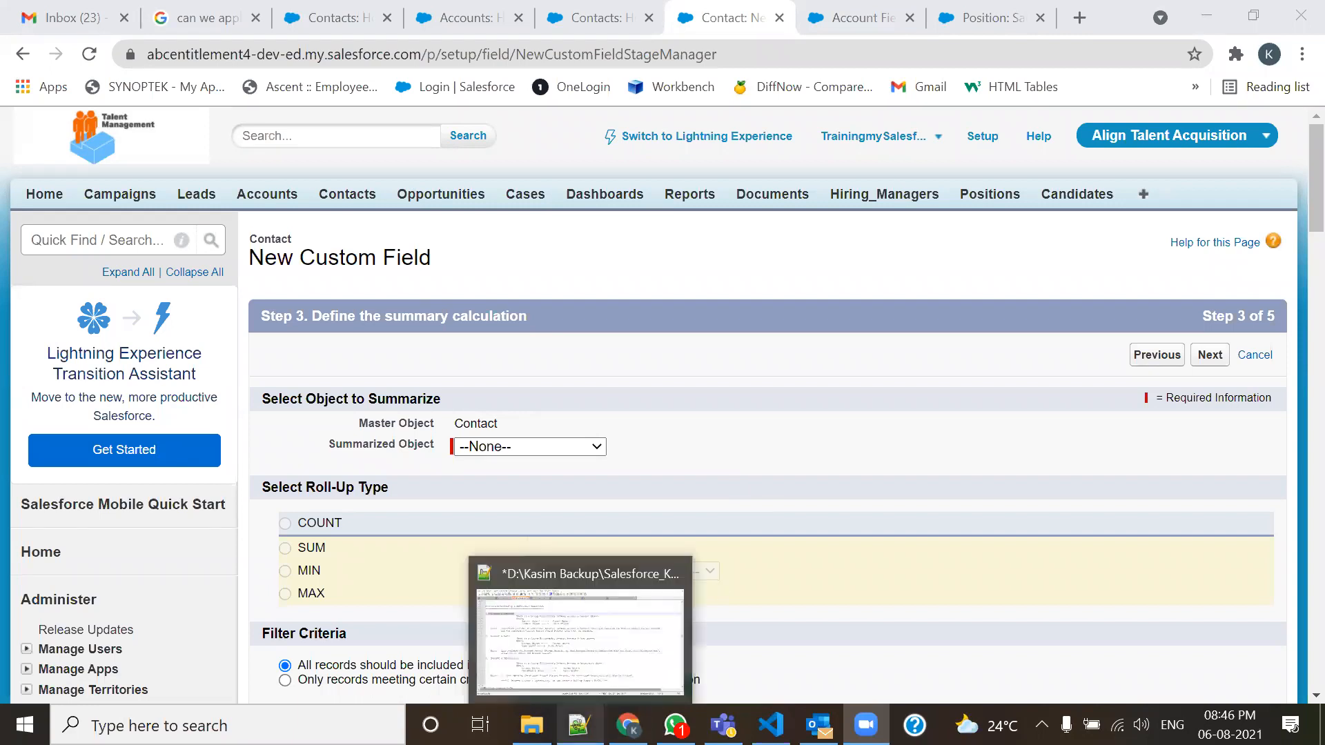
Bring 105-Admin.txt back in Notepad++ and bookmark a line in the roll-up summary notes.
{"action": "left_click", "coordinate": [578, 725]}
{"action": "scroll", "coordinate": [690, 510], "scroll_direction": "down", "scroll_amount": 10}
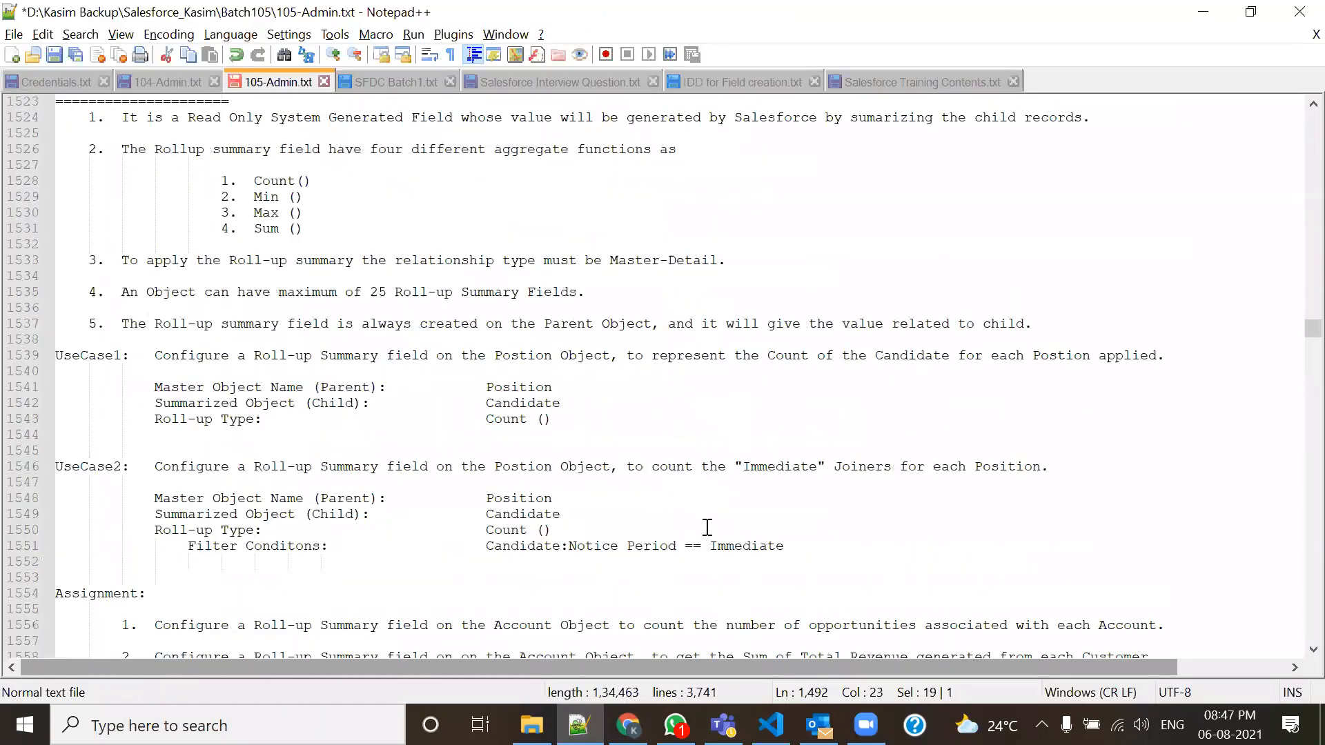
{"action": "scroll", "coordinate": [707, 527], "scroll_direction": "down", "scroll_amount": 9}
{"action": "scroll", "coordinate": [707, 528], "scroll_direction": "up", "scroll_amount": 7}
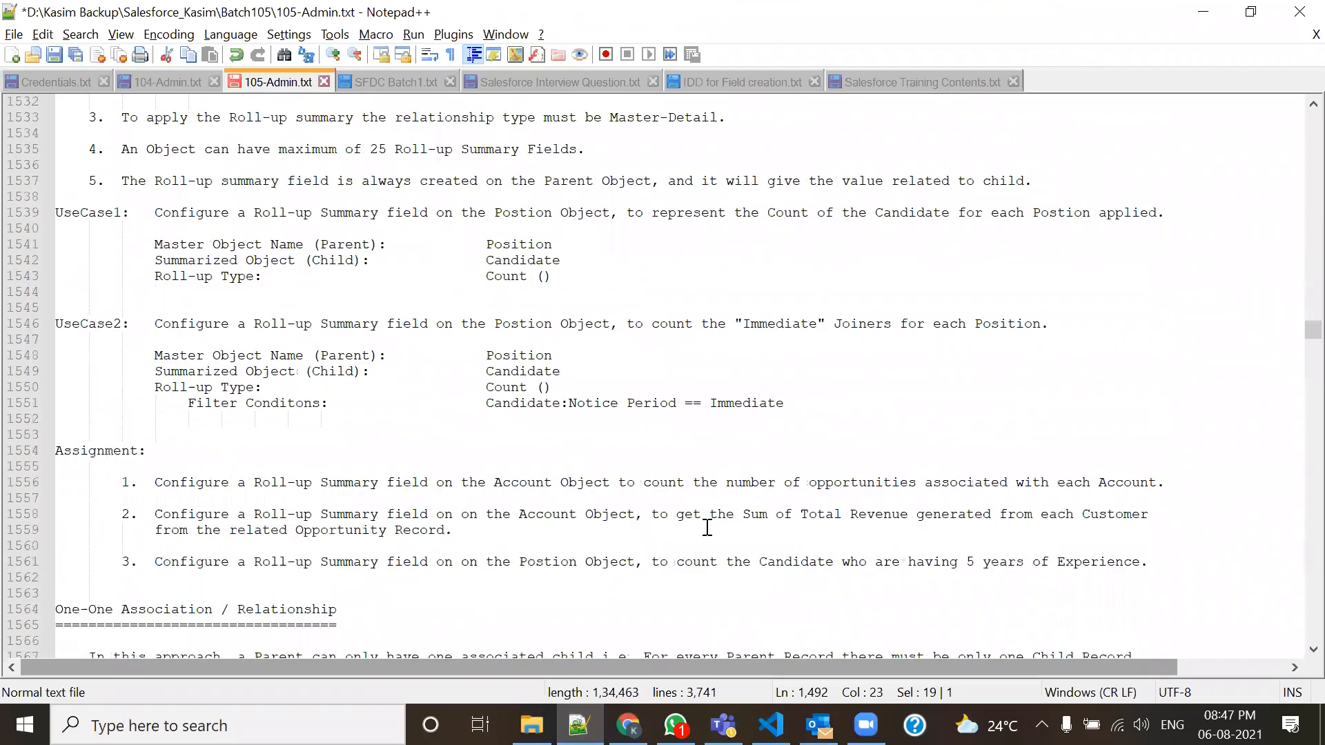
{"action": "scroll", "coordinate": [707, 527], "scroll_direction": "down", "scroll_amount": 5}
{"action": "left_click", "coordinate": [40, 432]}
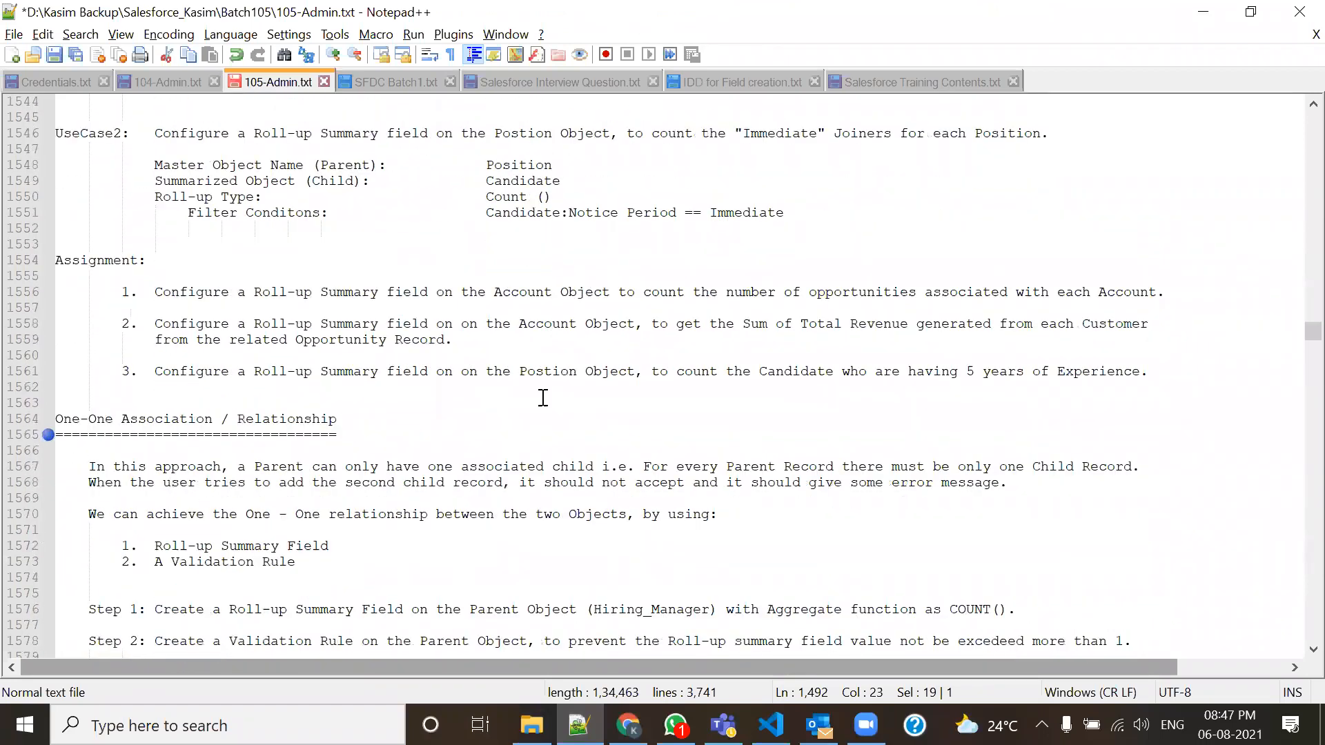
{"action": "scroll", "coordinate": [273, 457], "scroll_direction": "down", "scroll_amount": 9}
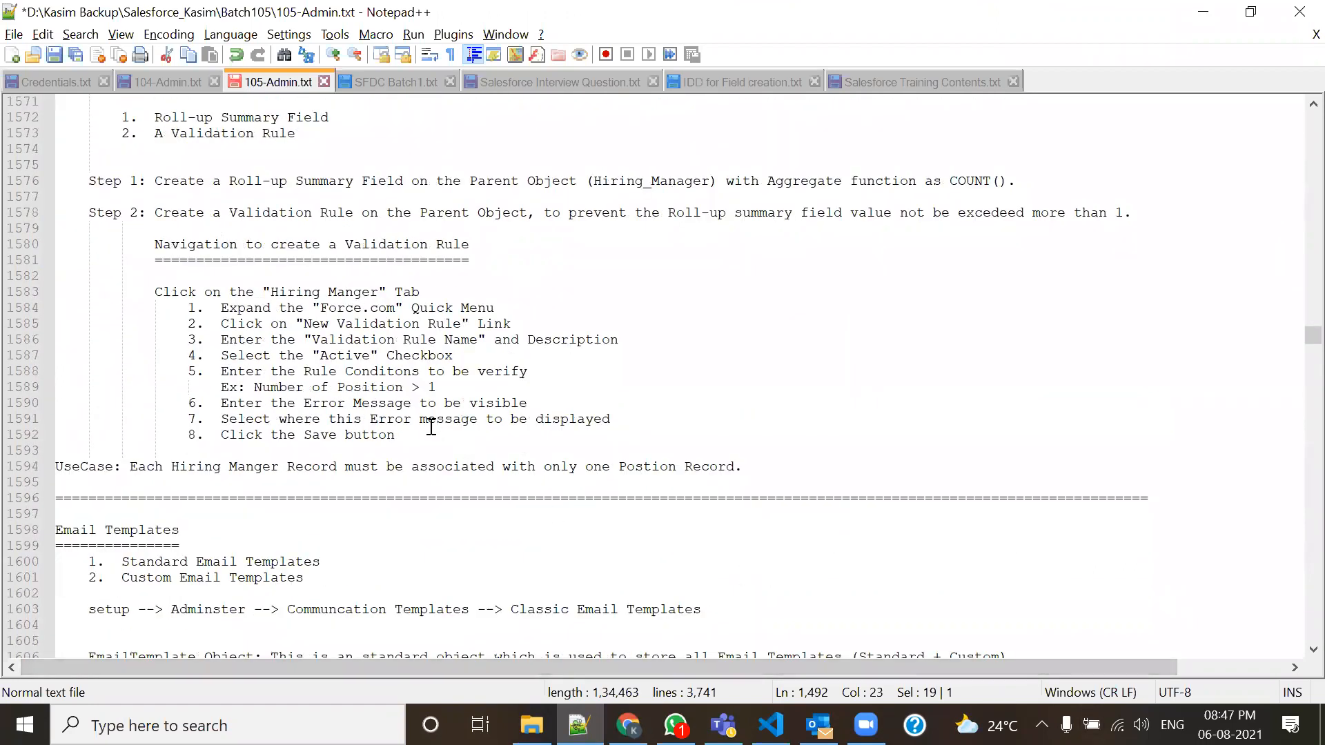
{"action": "scroll", "coordinate": [427, 471], "scroll_direction": "up", "scroll_amount": 4}
{"action": "scroll", "coordinate": [423, 475], "scroll_direction": "down", "scroll_amount": 3}
{"action": "scroll", "coordinate": [423, 475], "scroll_direction": "up", "scroll_amount": 1}
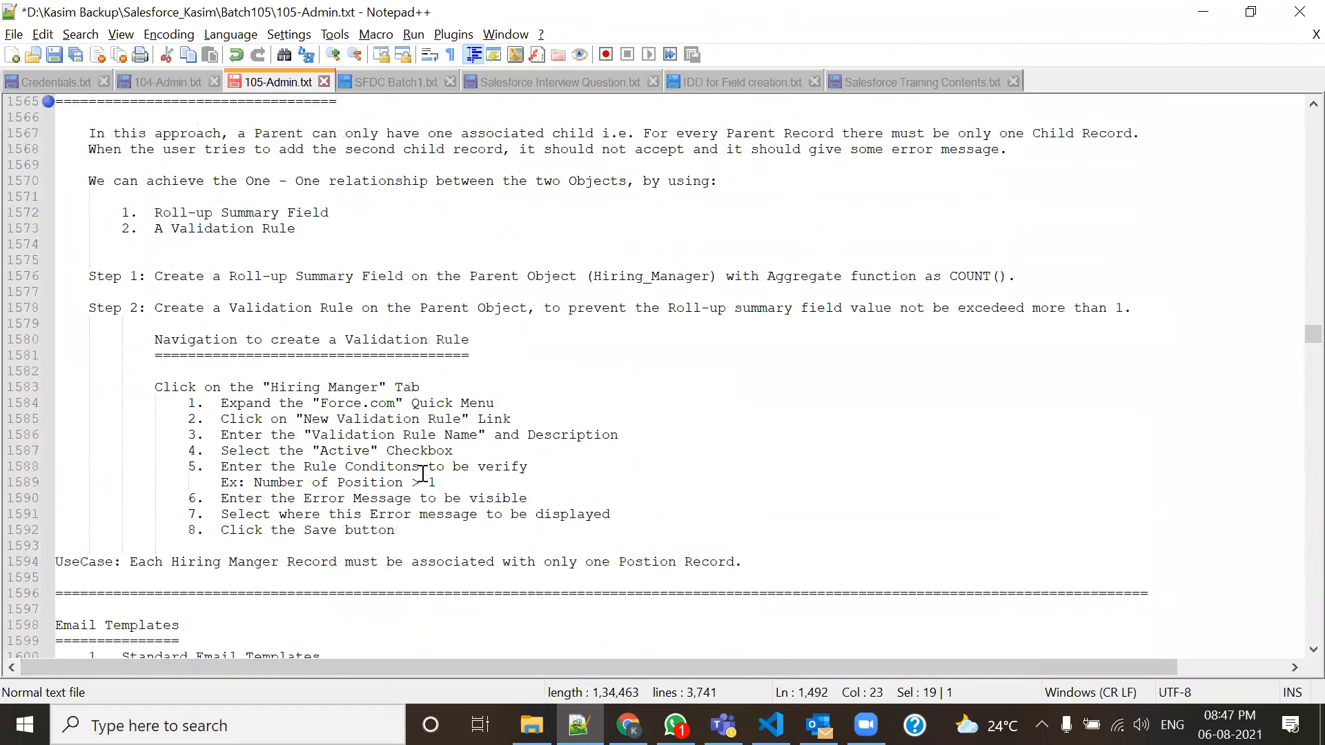
Bookmark the One-One Association heading and review the UseCase2 and Assignment notes around it.
{"action": "left_click_drag", "start_coordinate": [743, 561], "coordinate": [19, 116]}
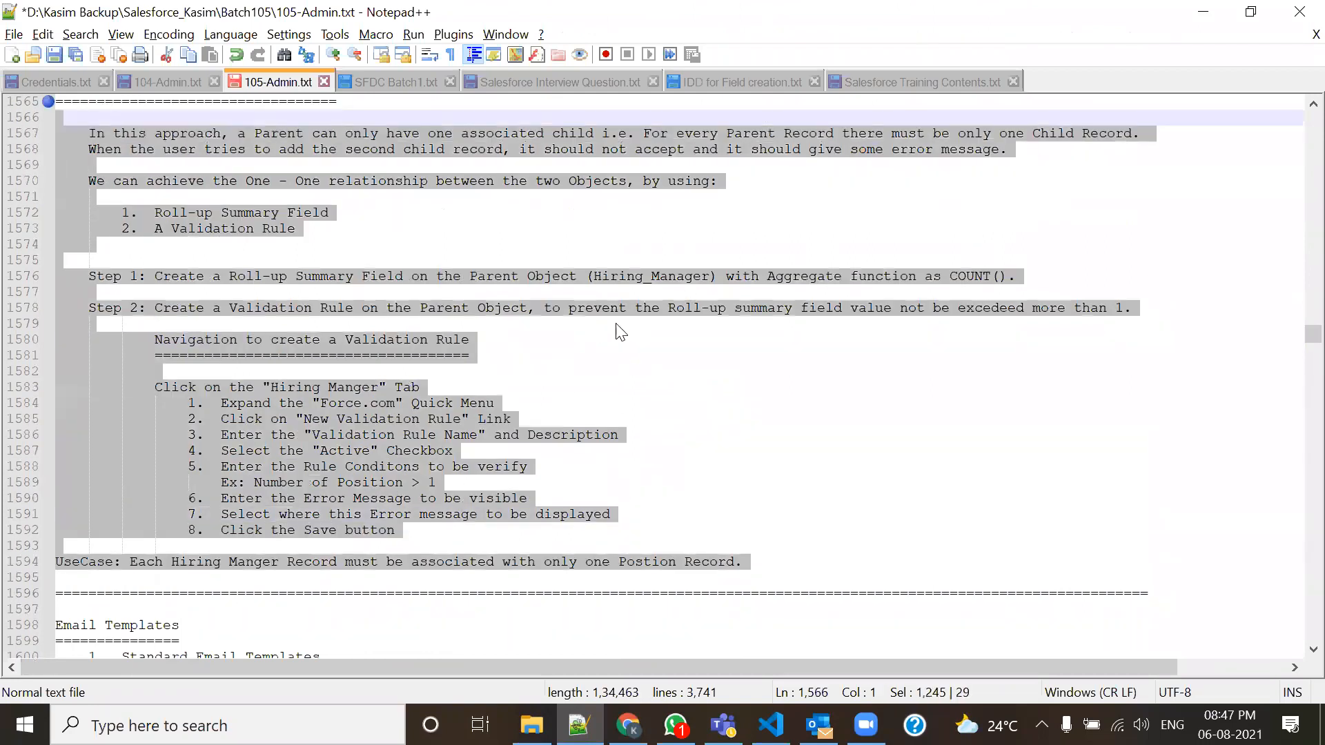
{"action": "scroll", "coordinate": [571, 385], "scroll_direction": "up", "scroll_amount": 1}
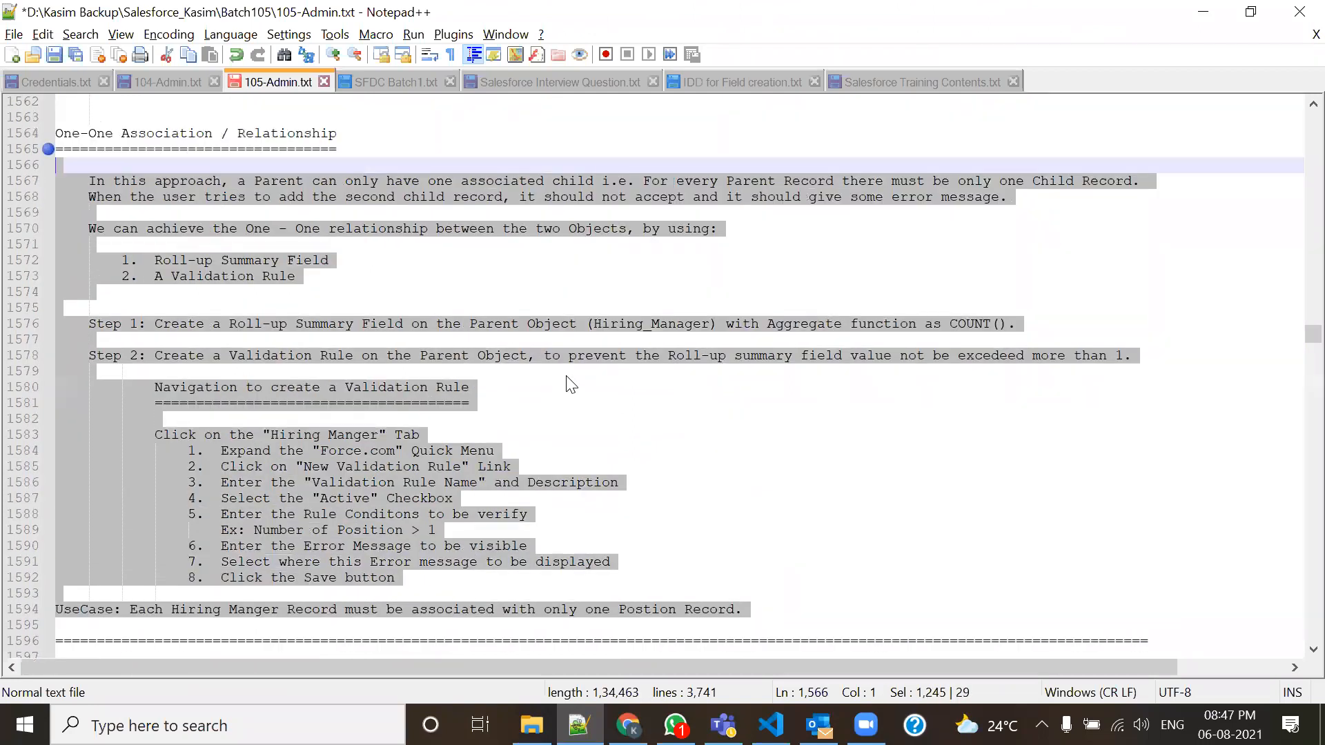
{"action": "scroll", "coordinate": [571, 384], "scroll_direction": "down", "scroll_amount": 8}
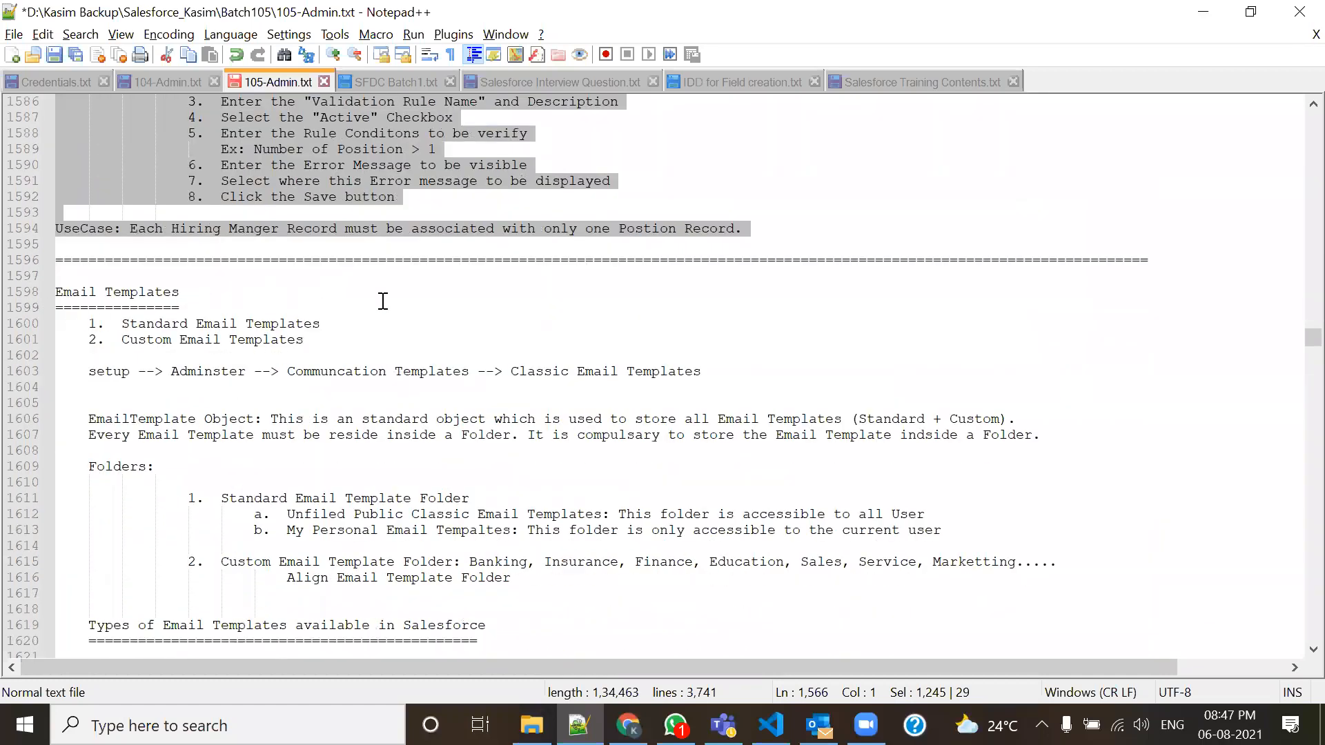
{"action": "scroll", "coordinate": [390, 361], "scroll_direction": "up", "scroll_amount": 5}
{"action": "scroll", "coordinate": [390, 361], "scroll_direction": "up", "scroll_amount": 8}
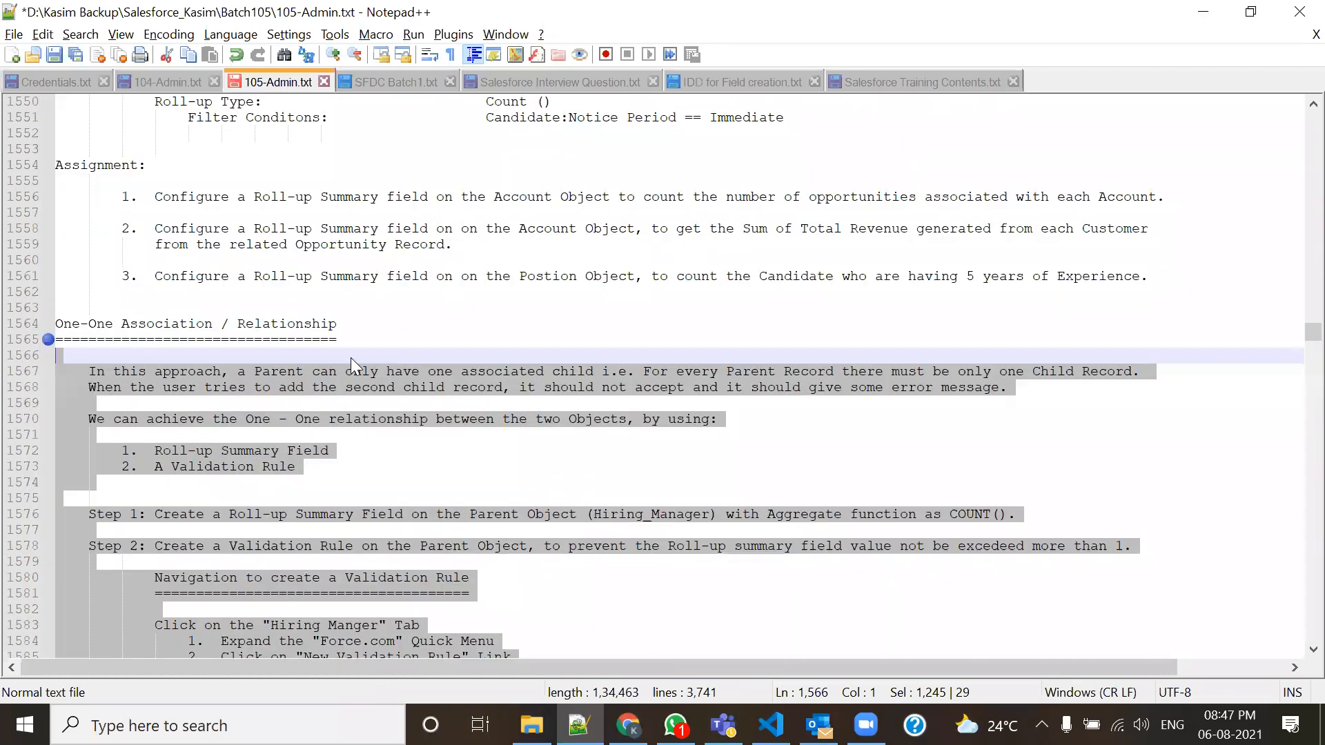
{"action": "left_click", "coordinate": [40, 377]}
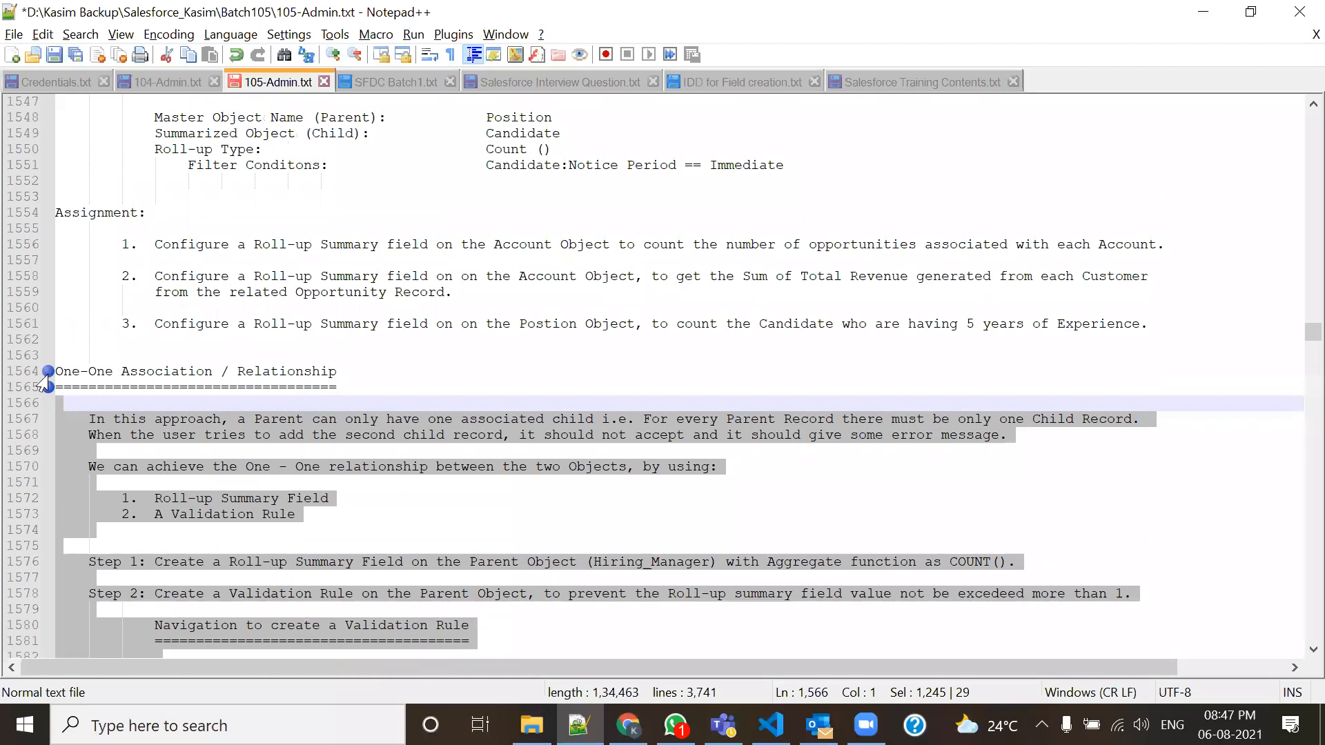
{"action": "left_click", "coordinate": [345, 470]}
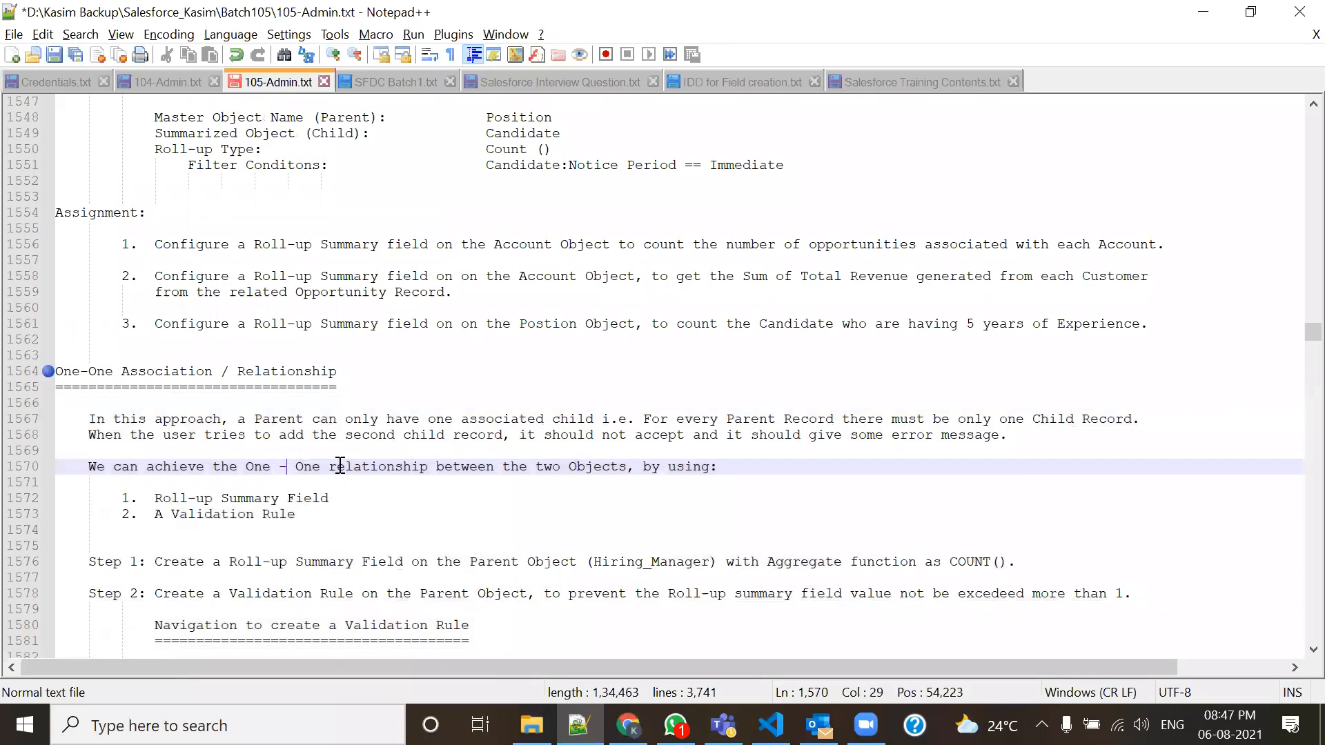
{"action": "scroll", "coordinate": [481, 443], "scroll_direction": "up", "scroll_amount": 5}
{"action": "scroll", "coordinate": [481, 443], "scroll_direction": "up", "scroll_amount": 4}
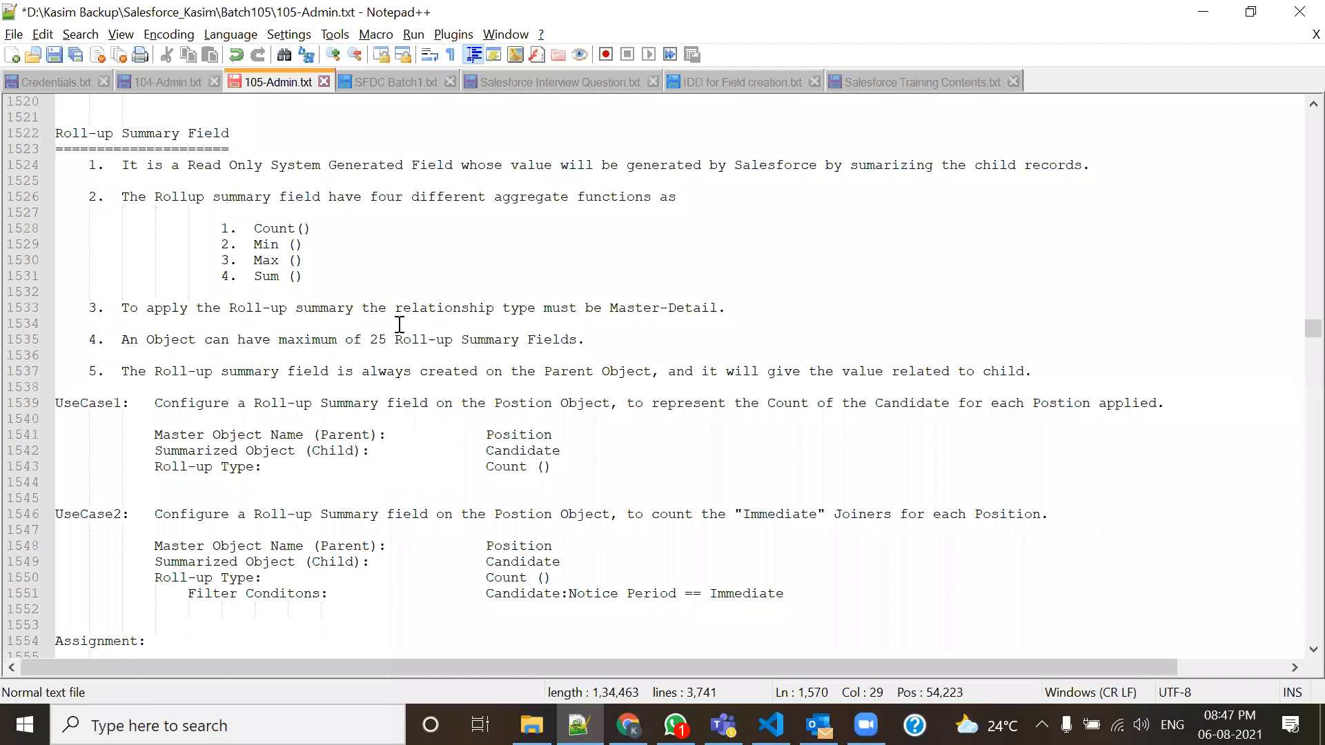
{"action": "scroll", "coordinate": [269, 428], "scroll_direction": "down", "scroll_amount": 2}
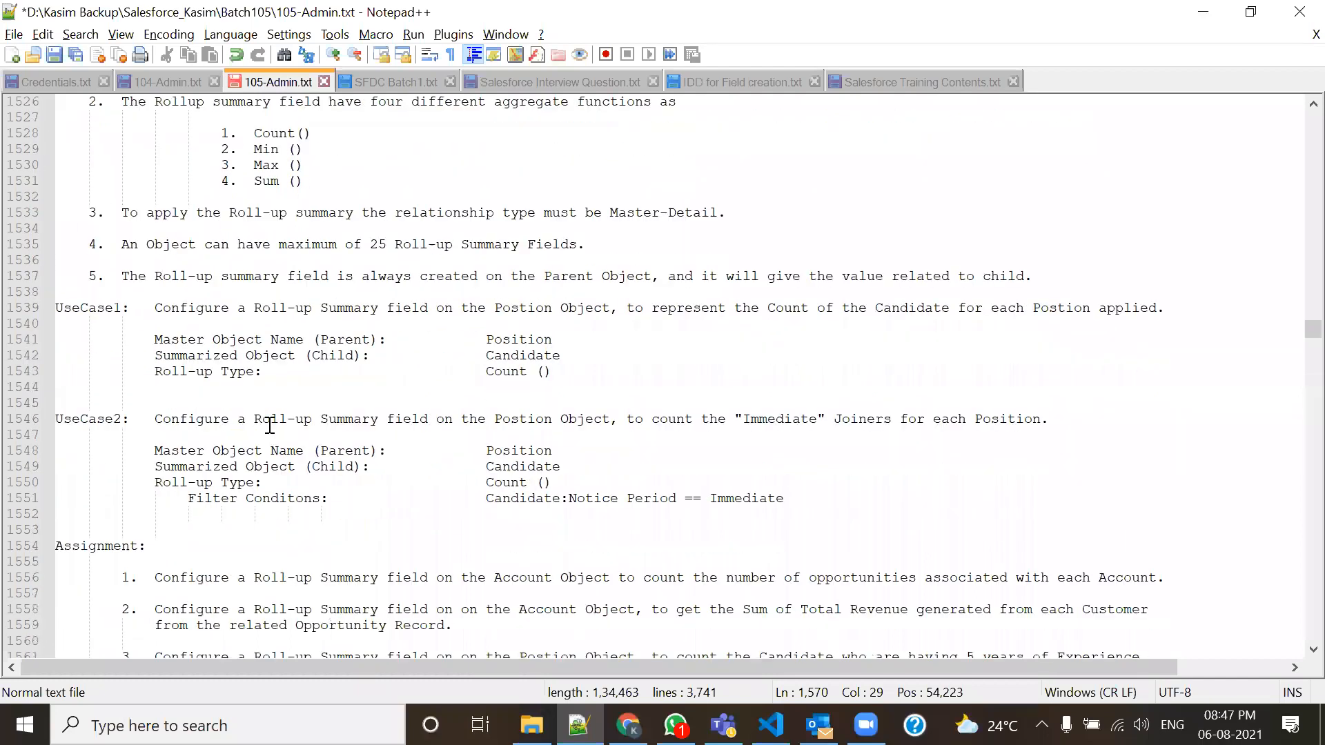
{"action": "left_click_drag", "start_coordinate": [189, 319], "coordinate": [201, 437]}
{"action": "scroll", "coordinate": [221, 543], "scroll_direction": "down", "scroll_amount": 4}
{"action": "left_click_drag", "start_coordinate": [437, 468], "coordinate": [38, 314]}
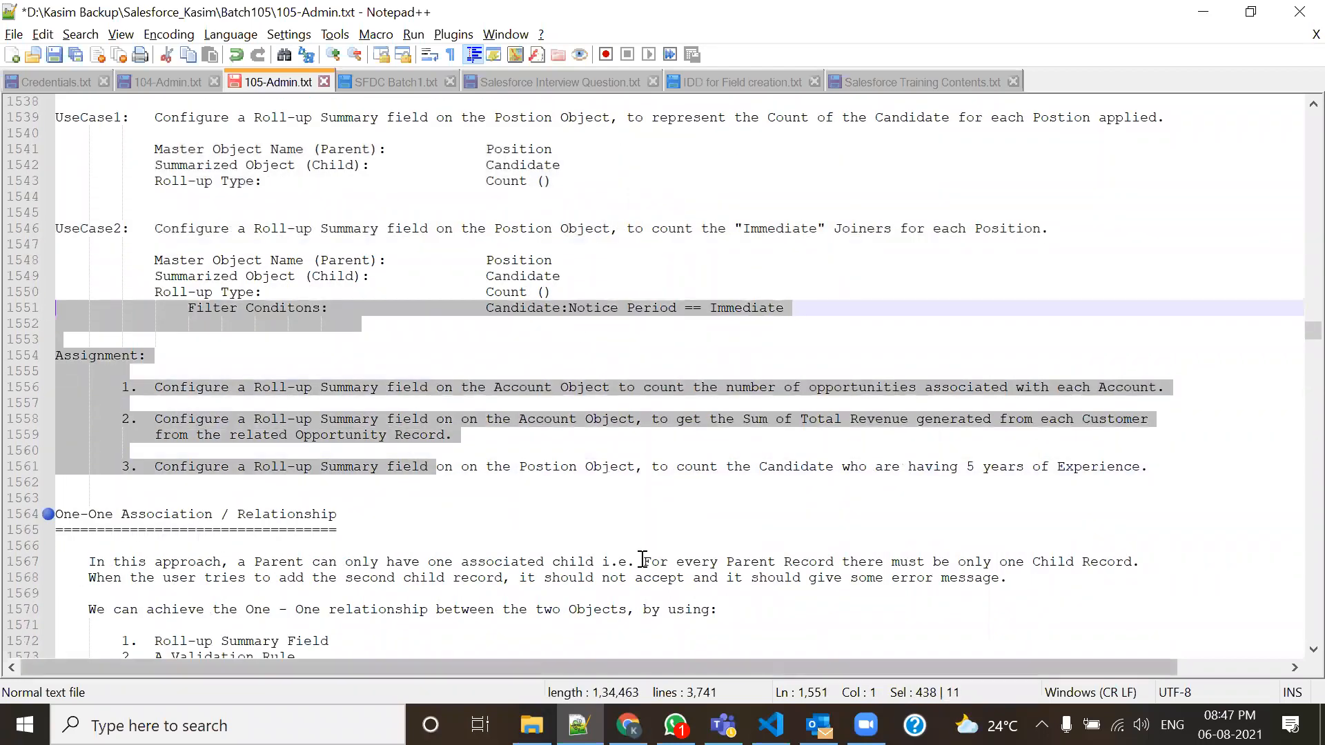